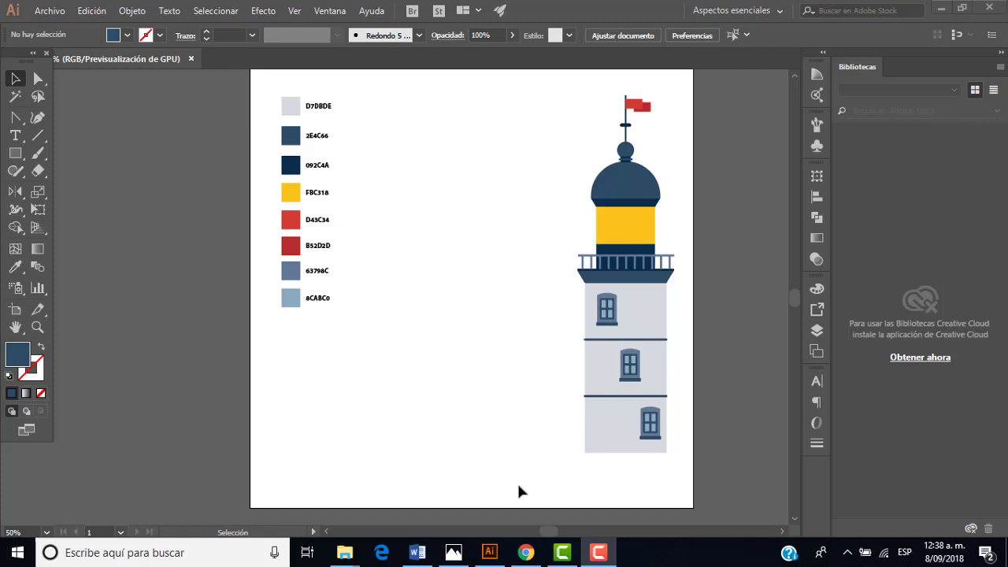
Step: Compare the drawing with the FARO.jpg reference and the shortcut notes
click(453, 552)
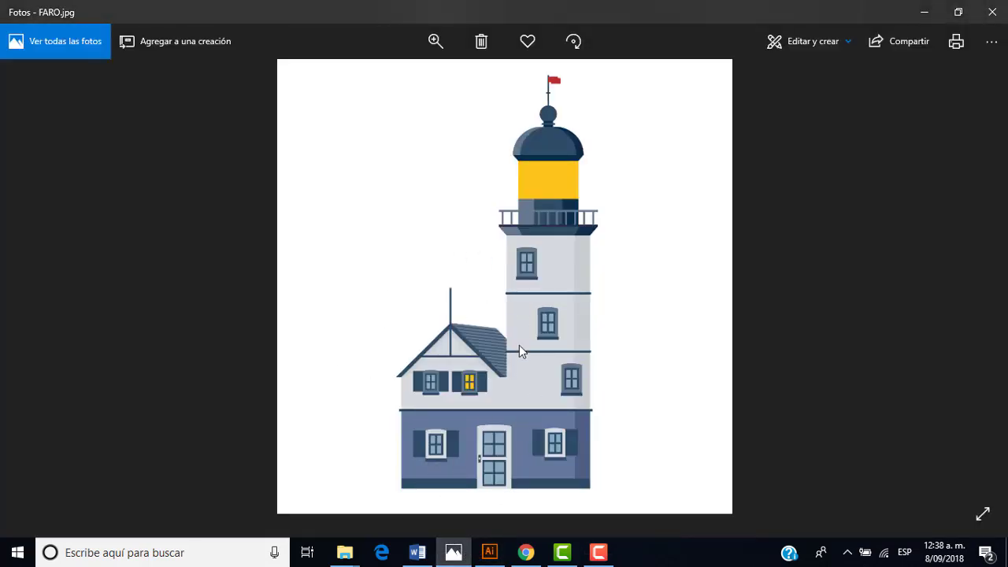
click(490, 552)
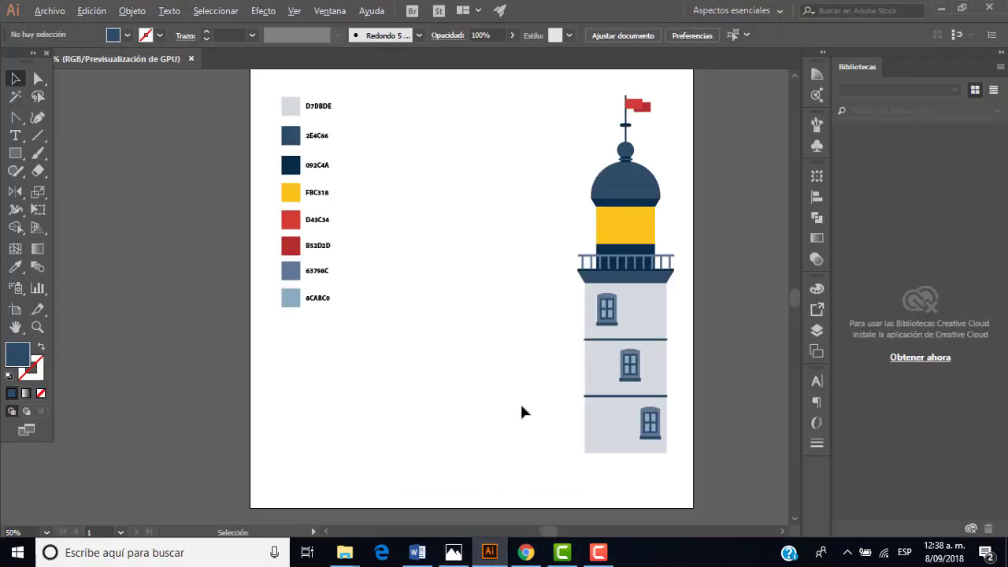
alt+scroll(522, 407, up, 3)
alt+scroll(521, 406, down, 3)
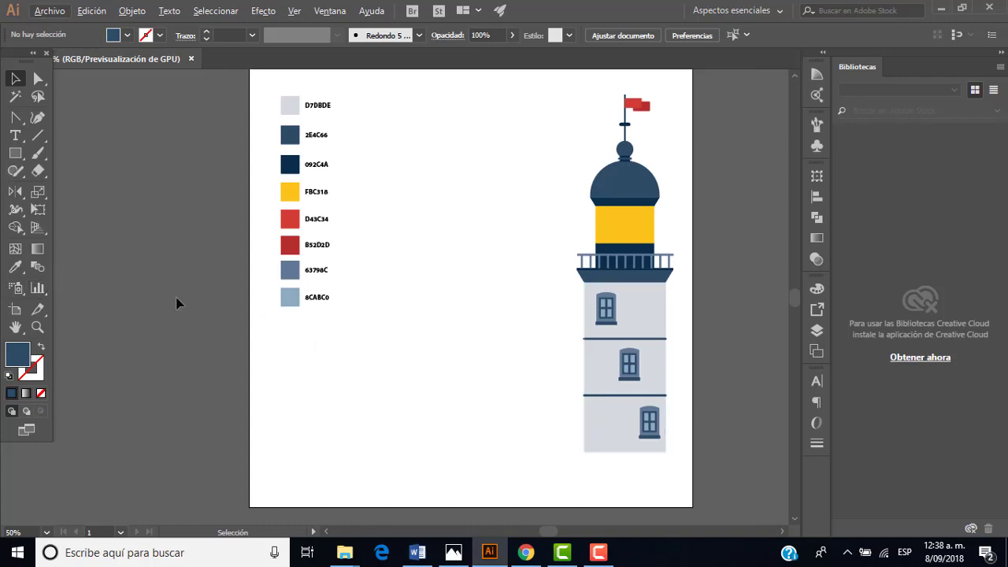
click(417, 553)
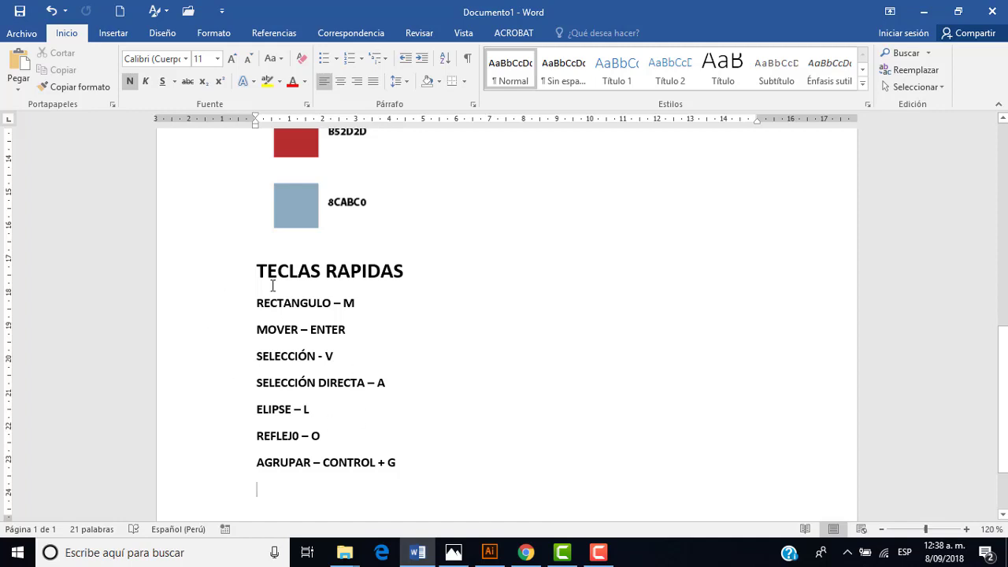
click(454, 553)
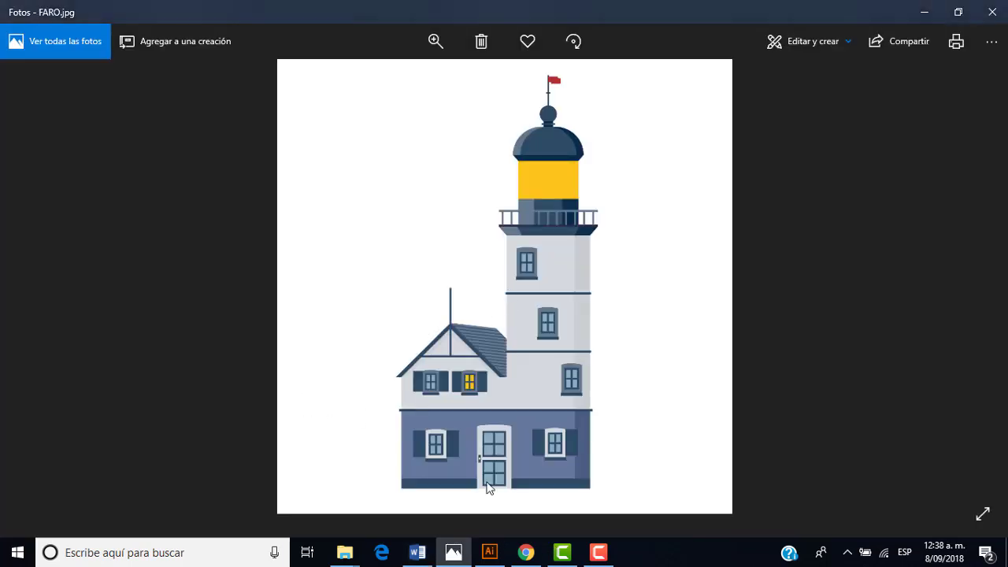
click(495, 551)
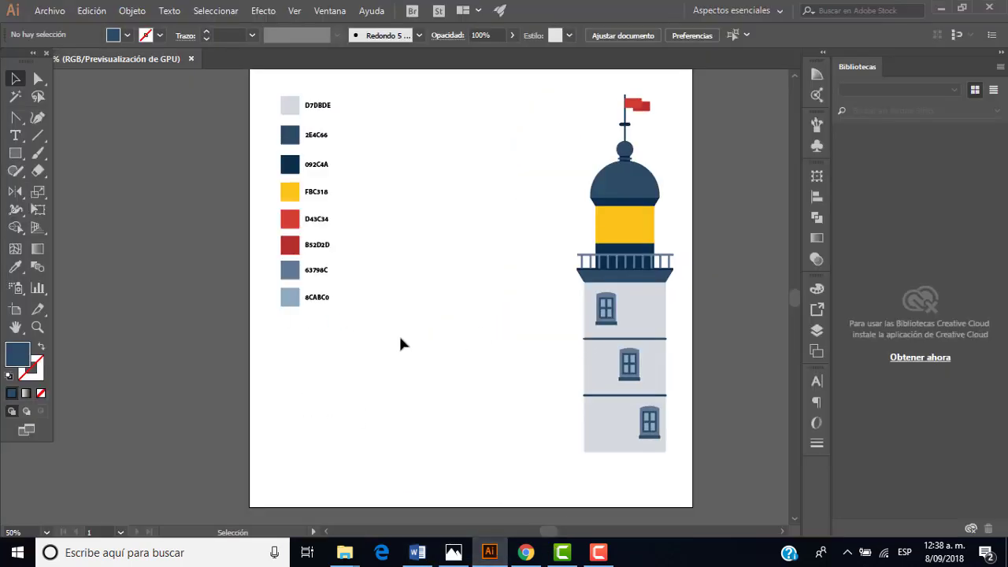
Step: Draw a 497 × 183 px rectangle beside the lighthouse tower
key(m)
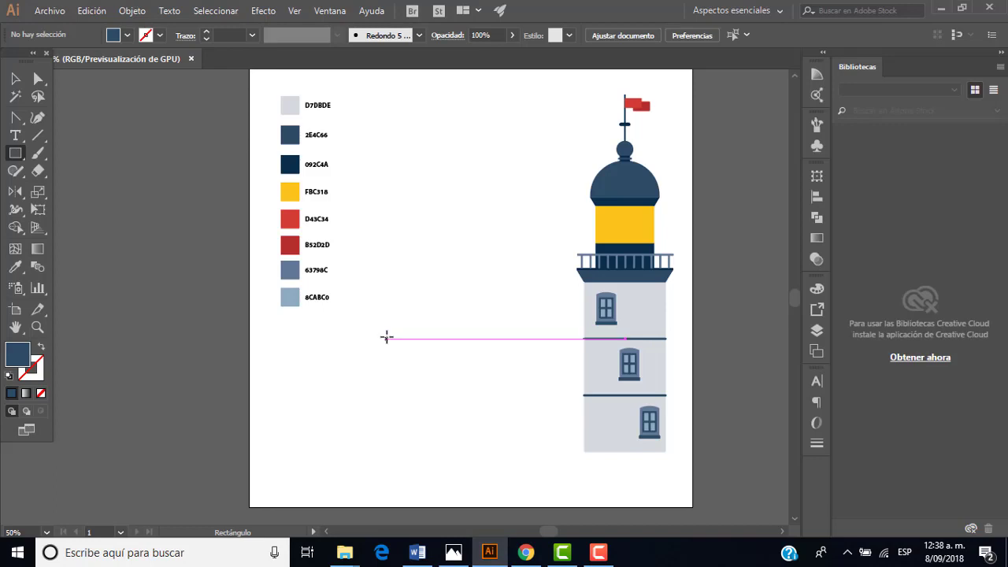
click(386, 338)
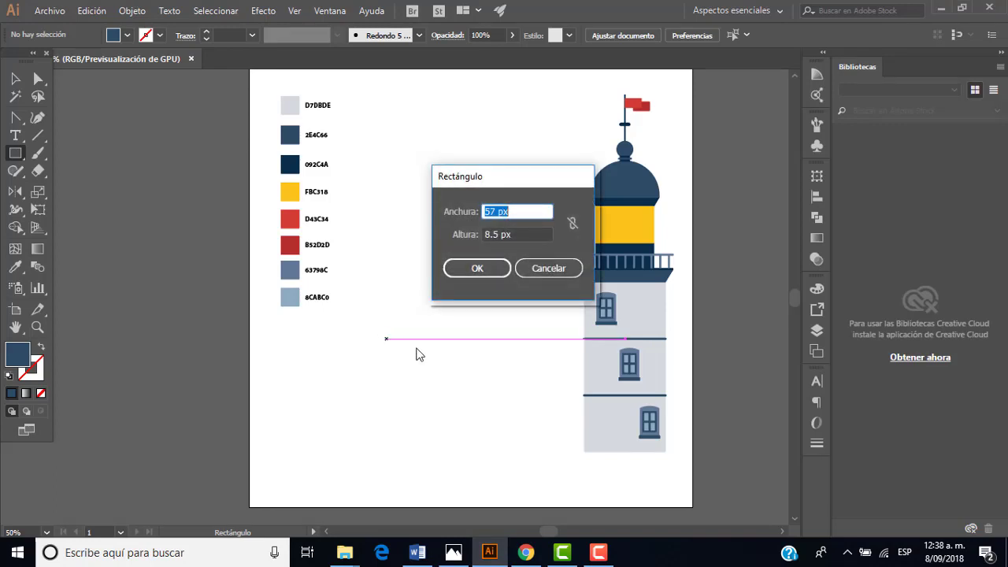
text(497)
key(Tab)
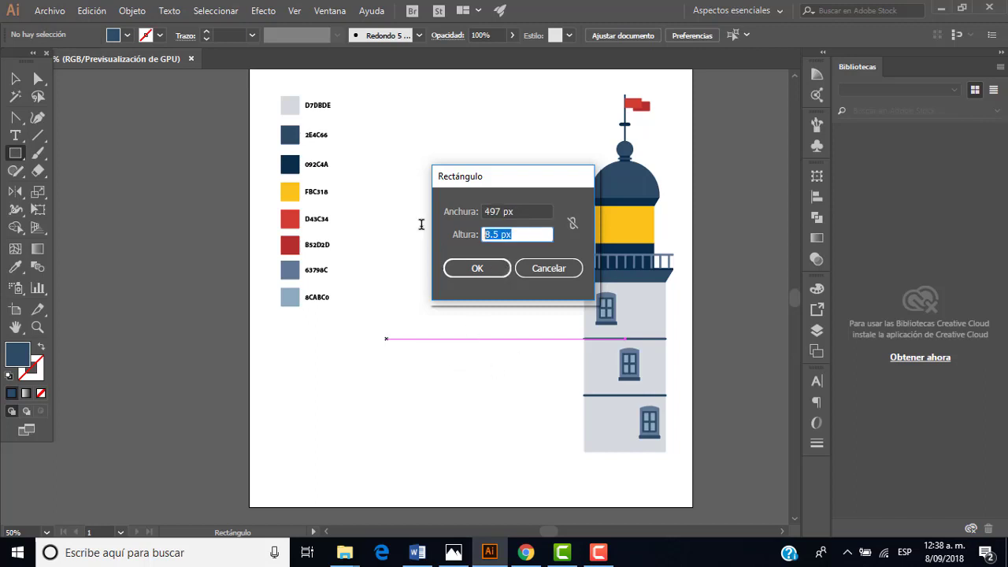
text(183)
click(476, 269)
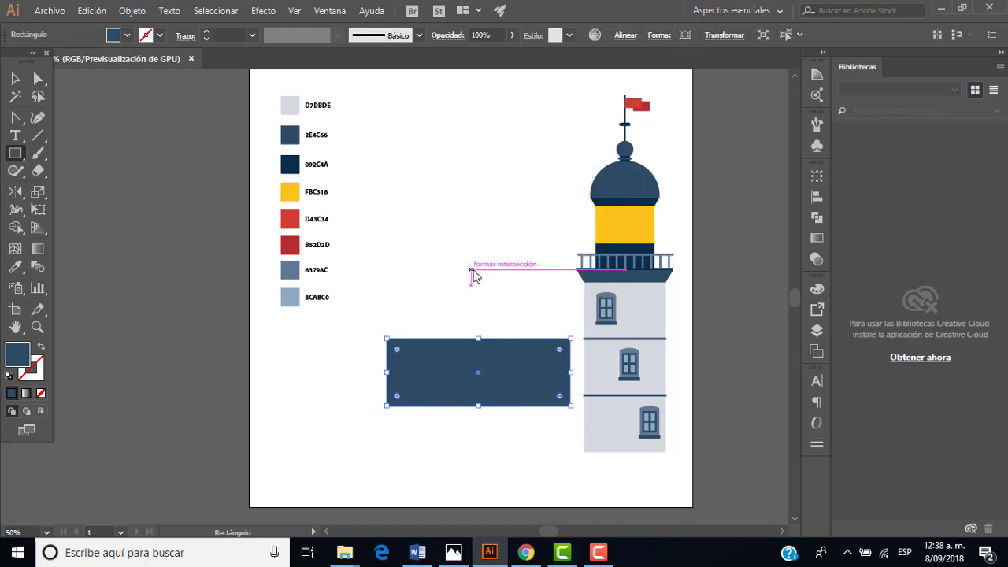
scroll(473, 274, up, 1)
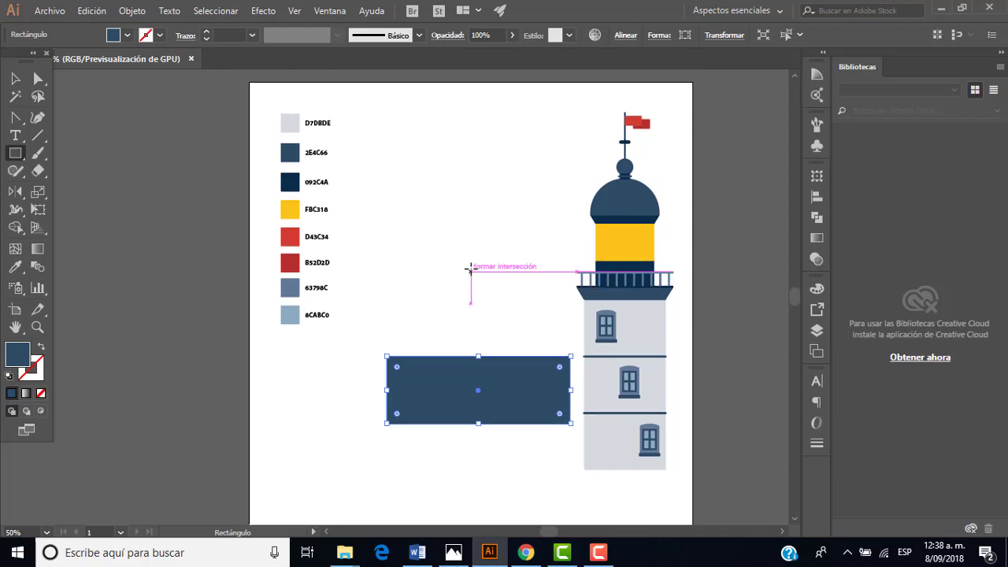
scroll(406, 279, up, 1)
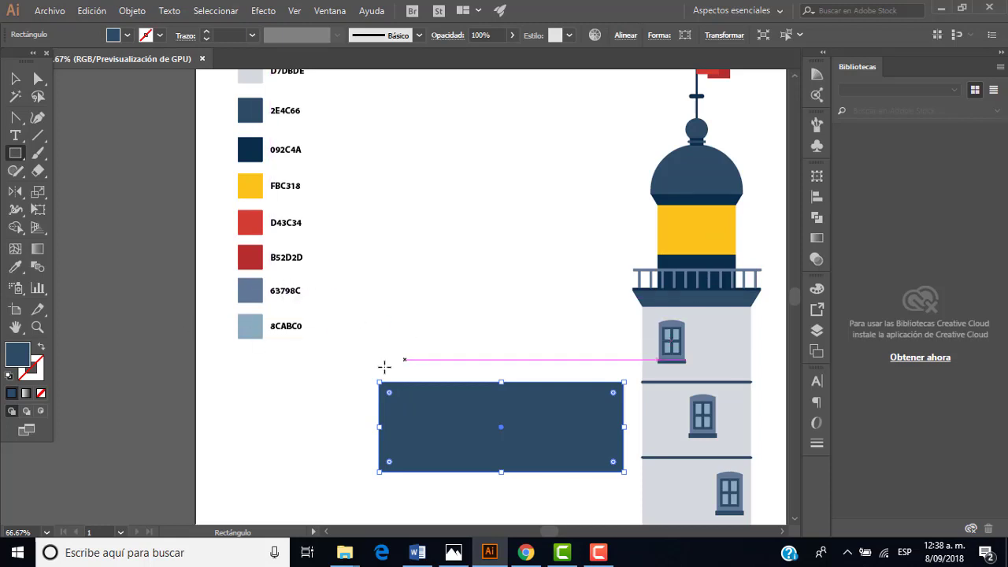
Step: Fill the large rectangle with the 63798C blue-grey swatch
click(18, 269)
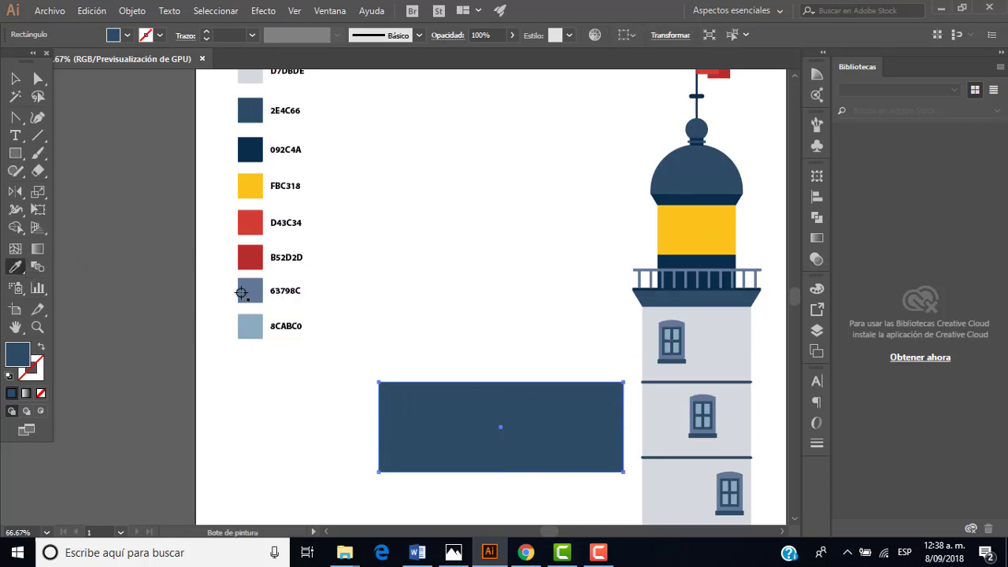
click(246, 292)
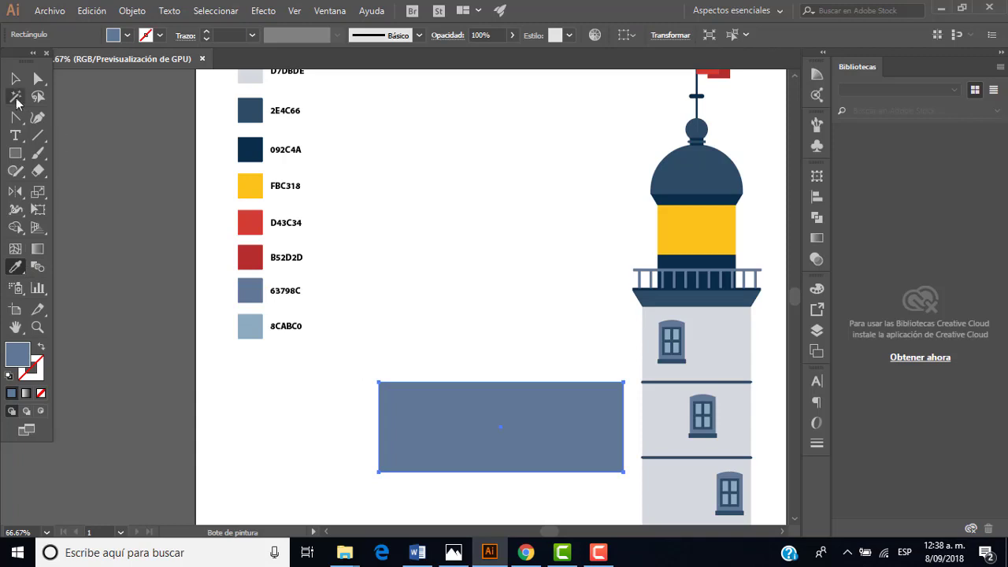
click(15, 78)
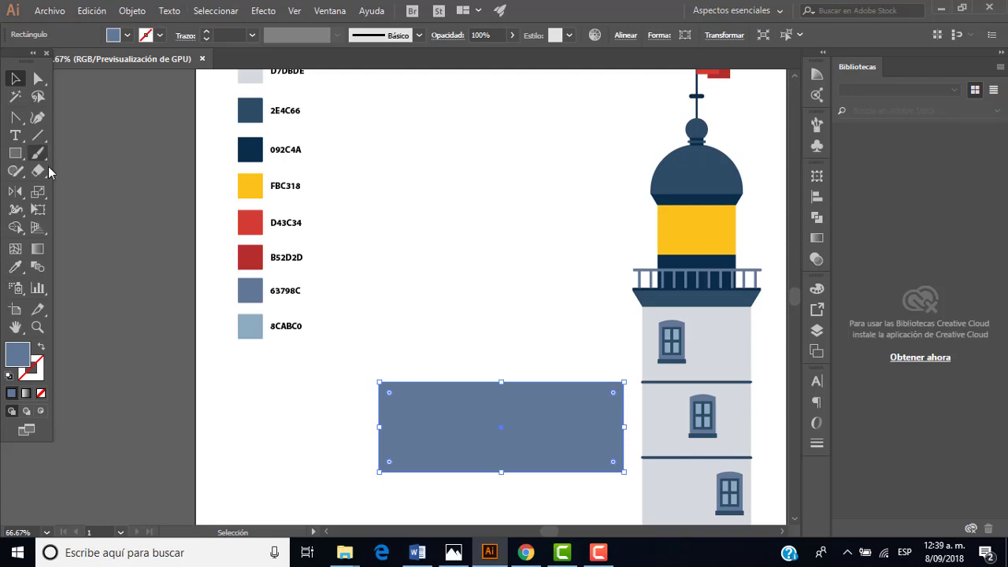
Step: Add a 497 × 26 px bar and align it above the large rectangle's left edge
click(15, 153)
click(441, 249)
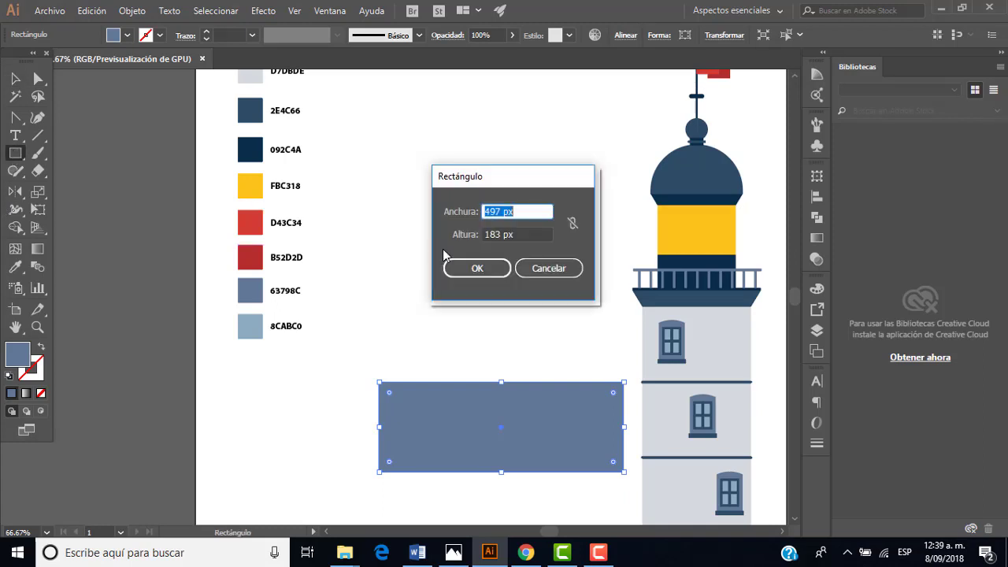
key(Tab)
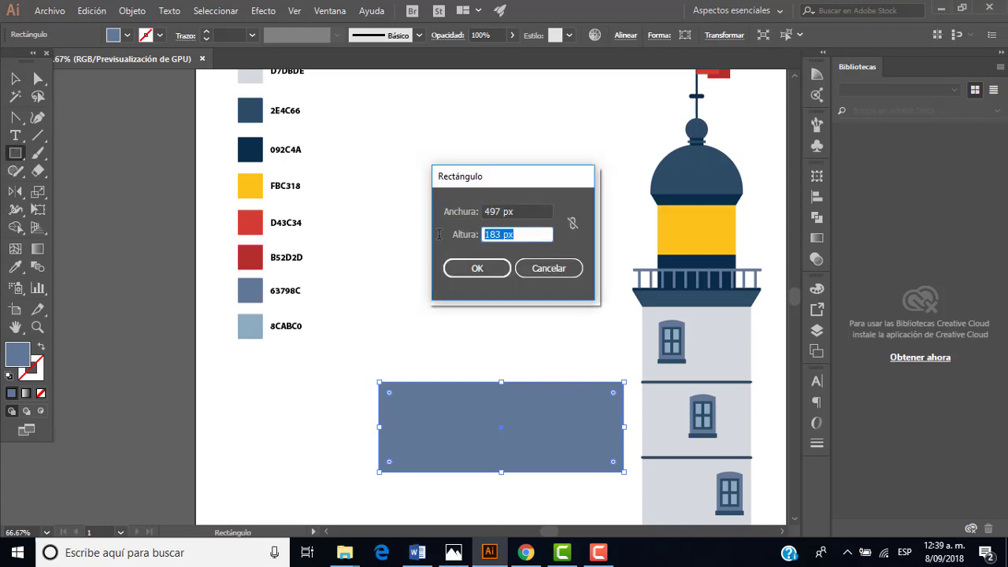
text(26)
click(489, 269)
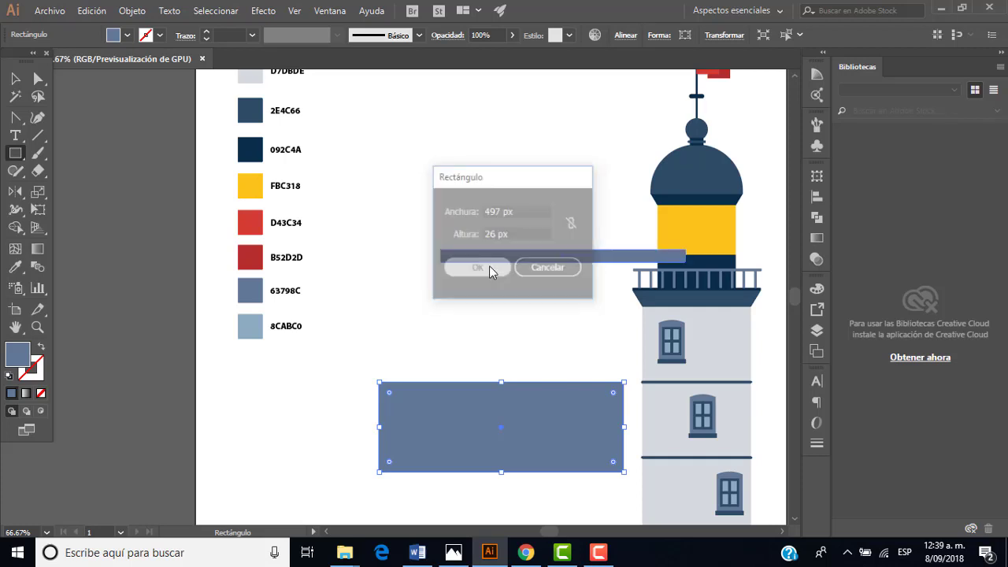
click(15, 79)
drag(521, 260, 461, 267)
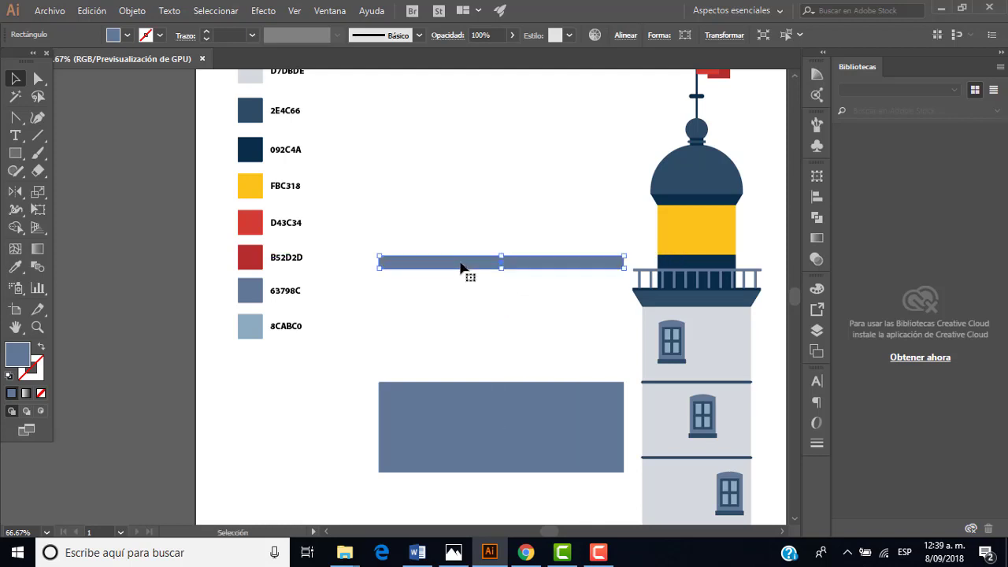
scroll(461, 267, up, 1)
scroll(460, 260, up, 1)
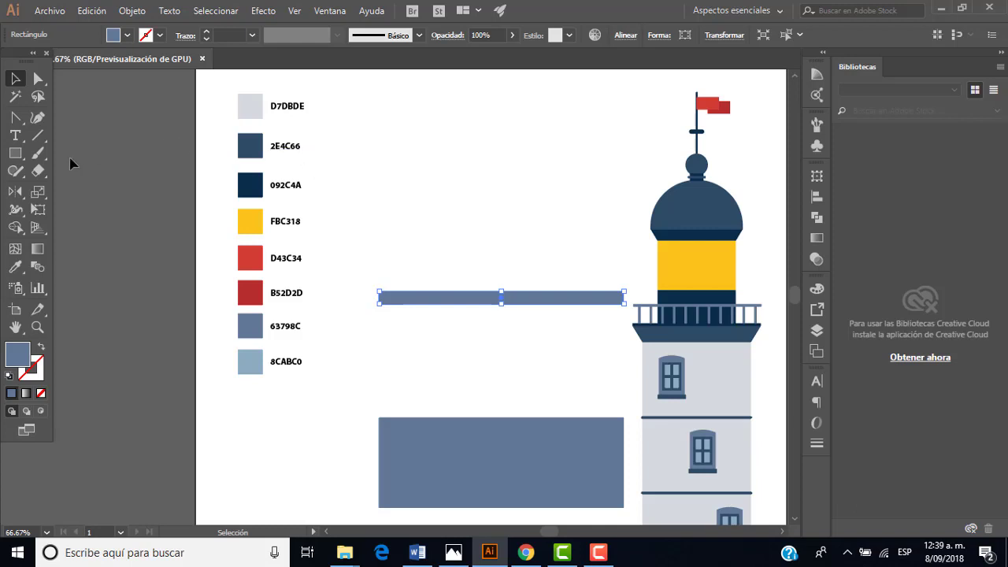
Step: Recolour the thin bar to the 2E4C66 dark blue
click(15, 266)
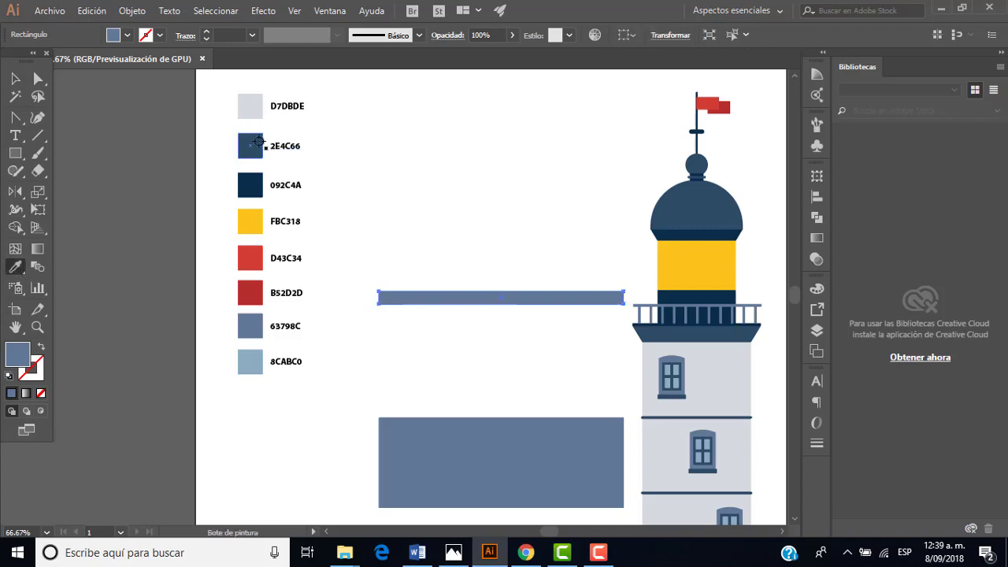
click(250, 147)
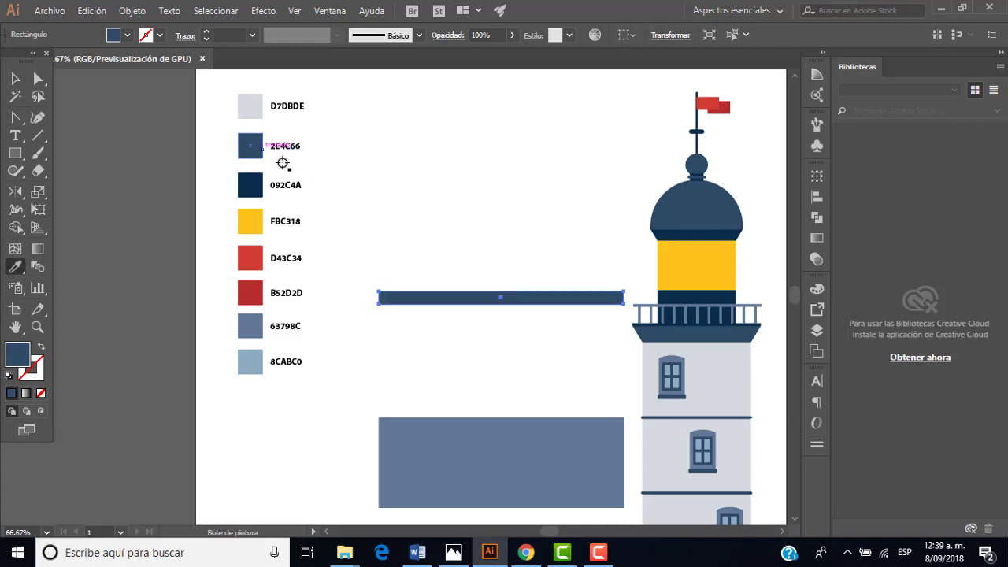
click(15, 79)
Step: Draw a thin 510 px wide line rectangle
click(15, 153)
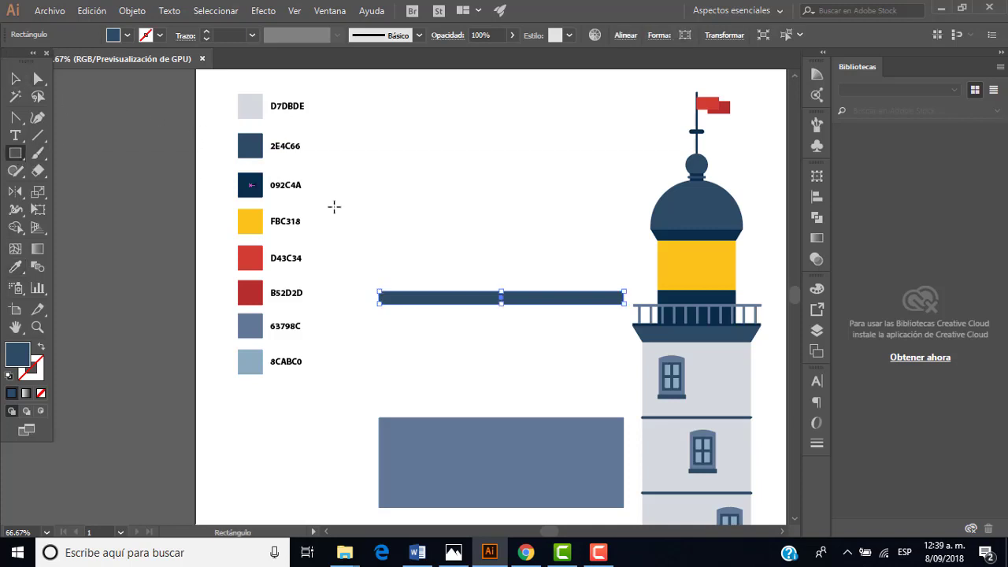
click(412, 211)
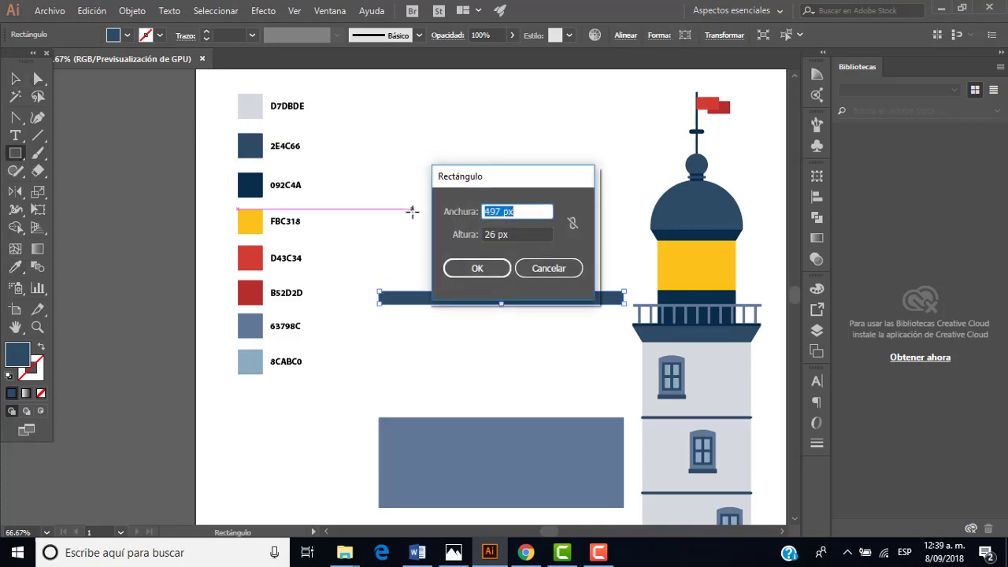
text(510)
key(Tab)
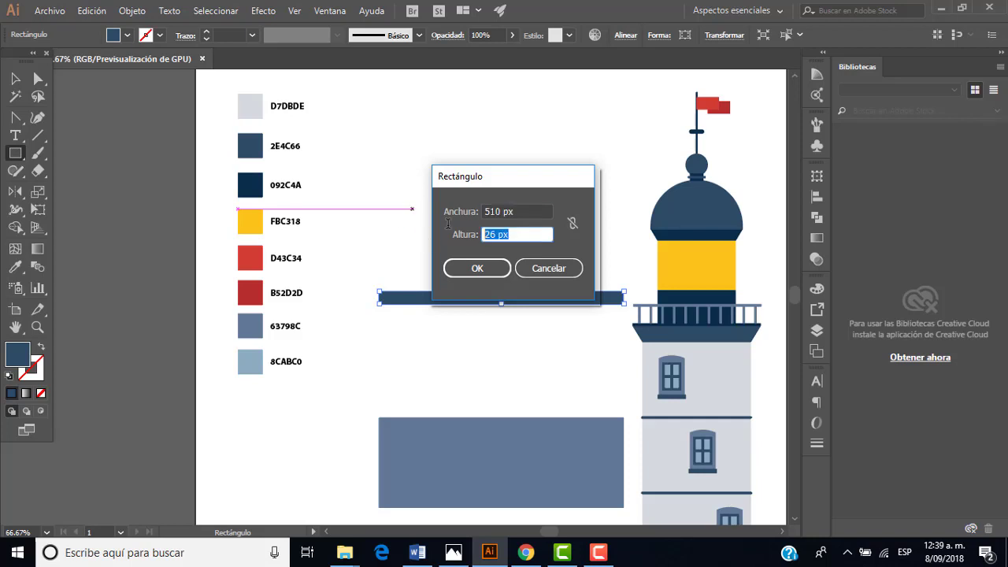
text(6.5)
click(495, 269)
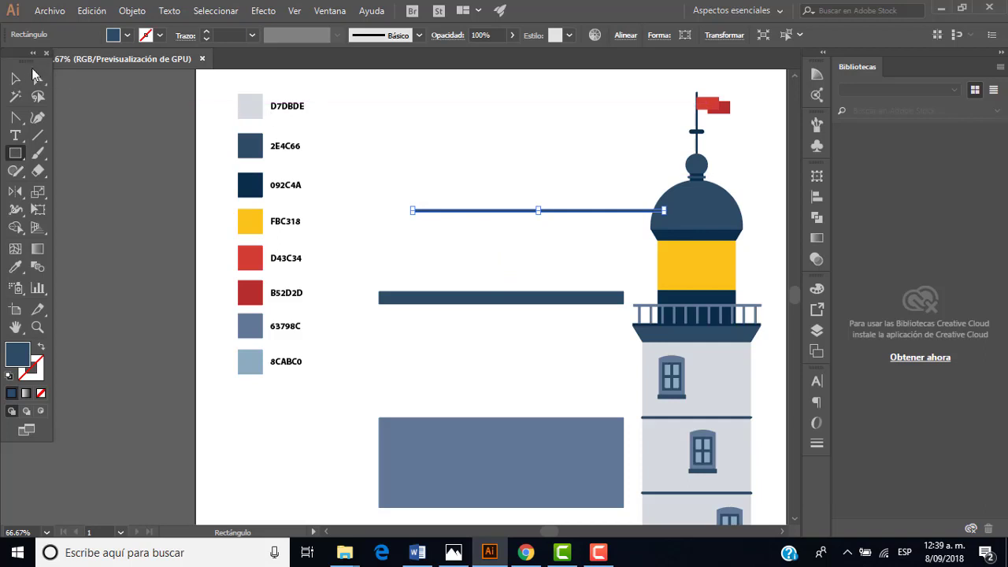
Step: Move the thin line up and left above the strip
key(v)
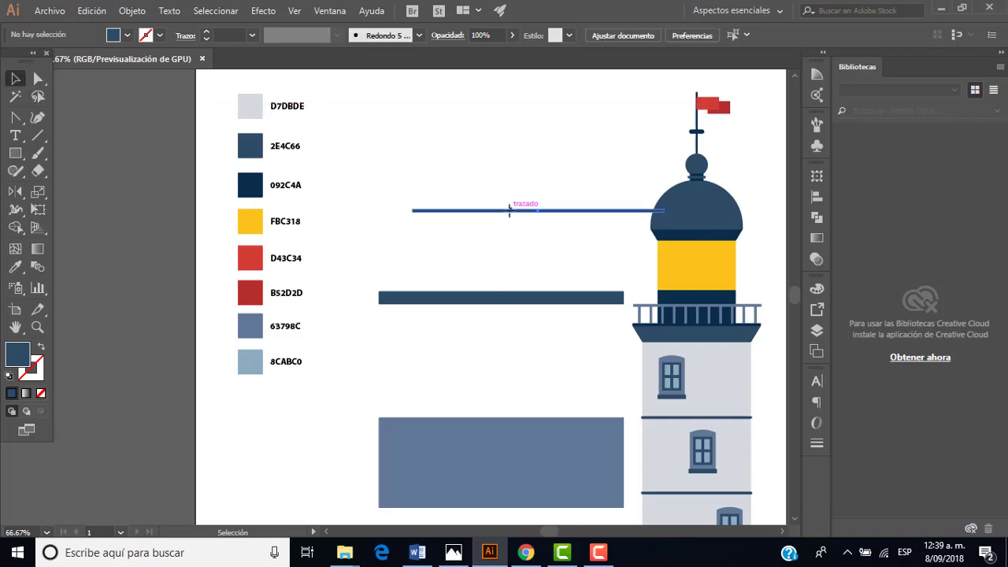
drag(508, 211, 469, 203)
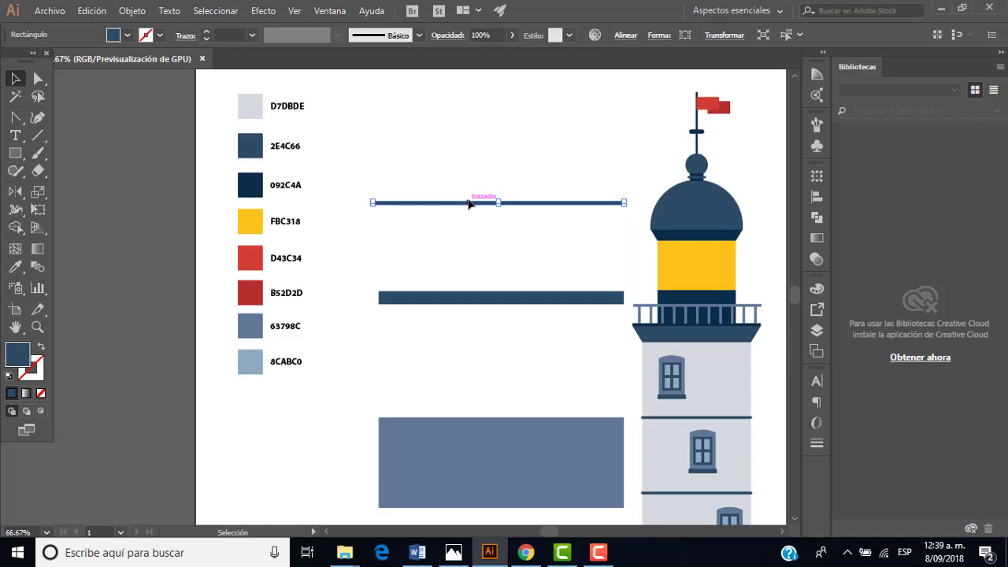
click(467, 225)
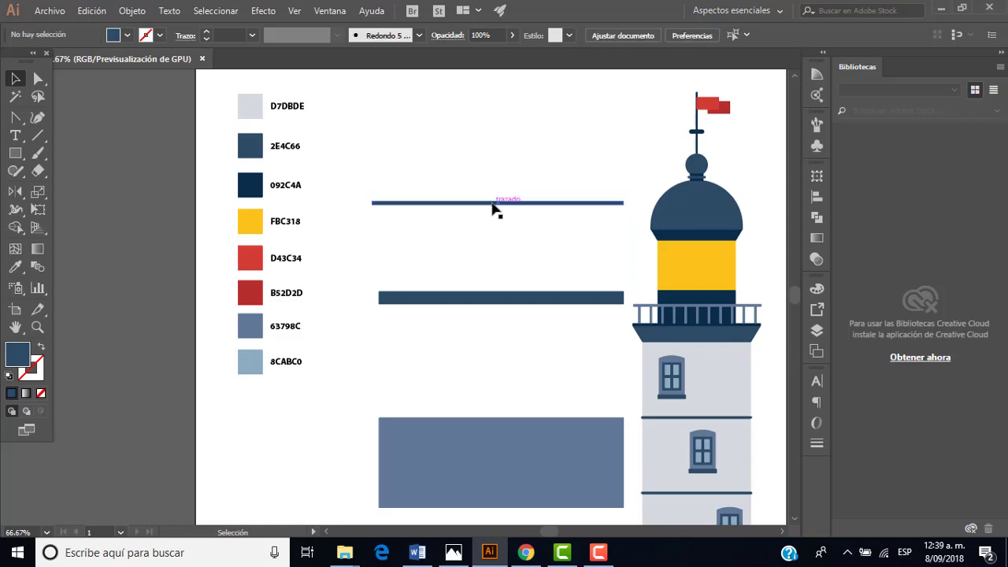
click(478, 203)
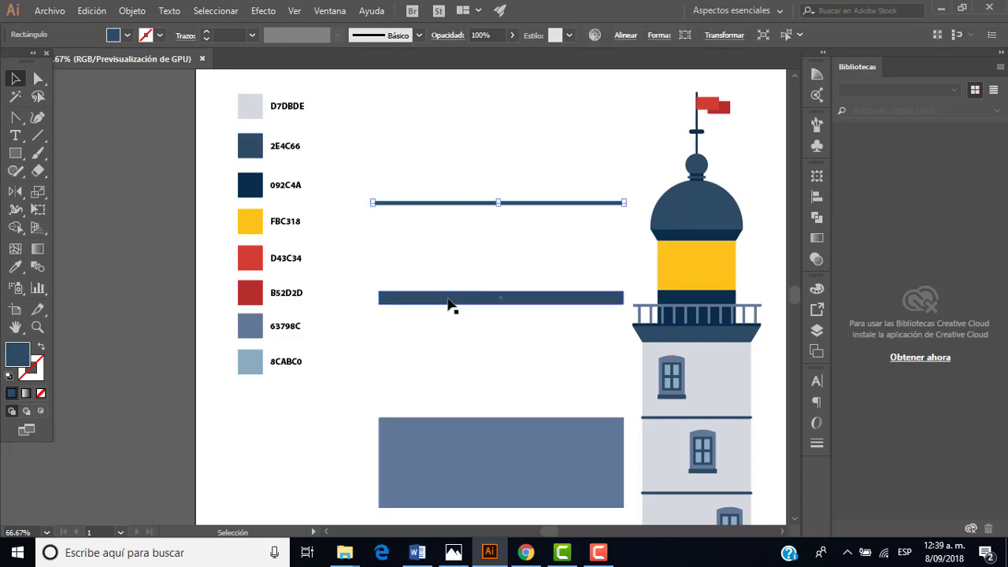
scroll(525, 334, down, 1)
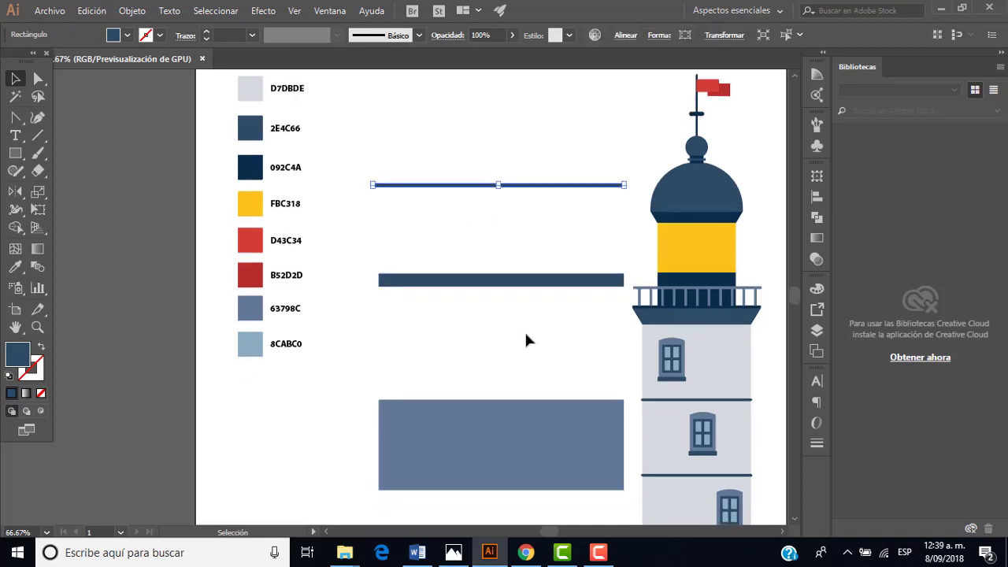
scroll(525, 334, down, 1)
scroll(523, 331, down, 3)
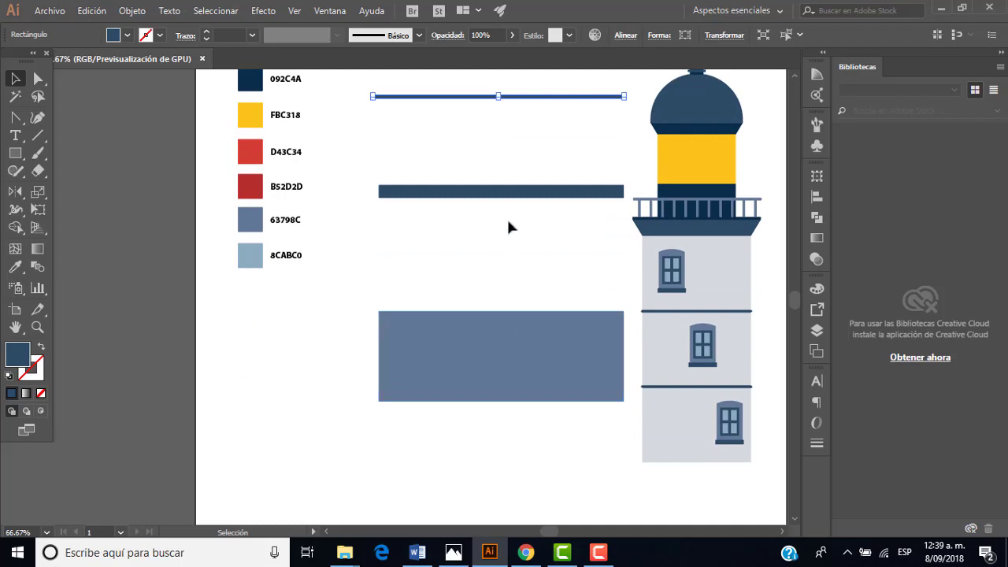
Step: Nudge the blue rectangle and set the dark bar at the lighthouse base
drag(509, 324, 498, 288)
drag(528, 202, 546, 464)
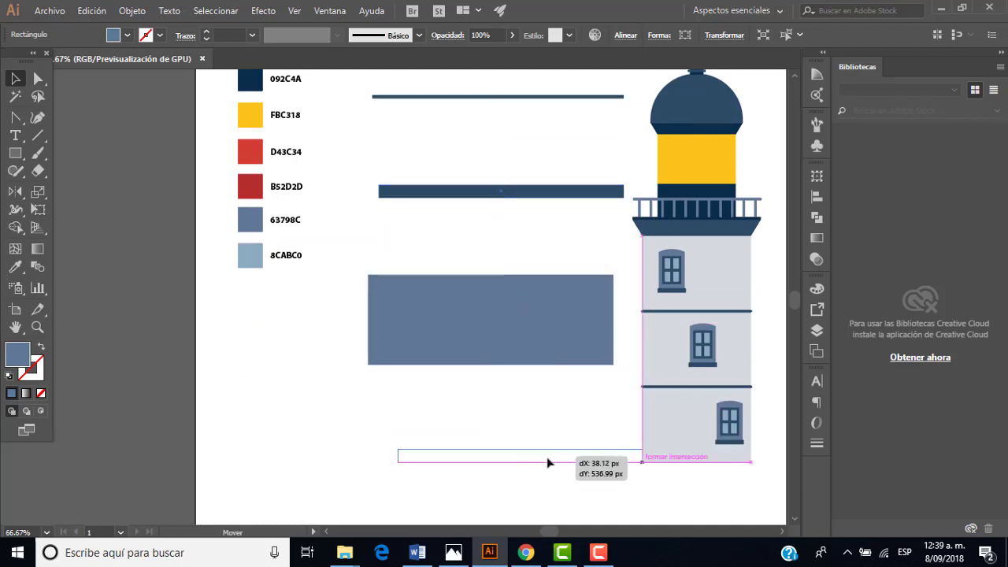
drag(545, 463, 550, 463)
click(540, 417)
Step: Lower the slate-blue rectangle onto the dark bar
mouse_move(549, 341)
mouse_down()
mouse_move(574, 421)
mouse_move(567, 397)
mouse_up()
scroll(575, 457, up, 2)
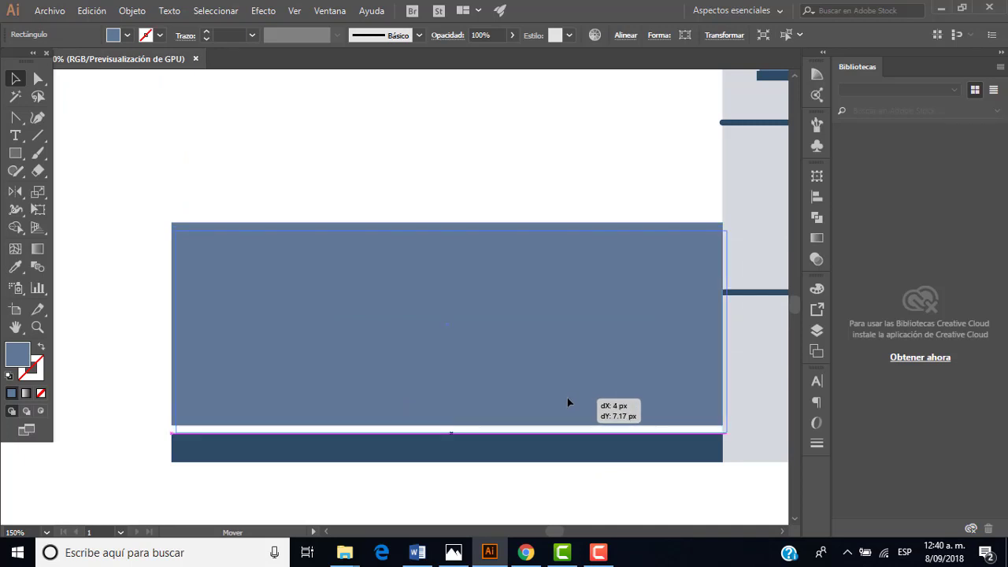
drag(567, 397, 566, 399)
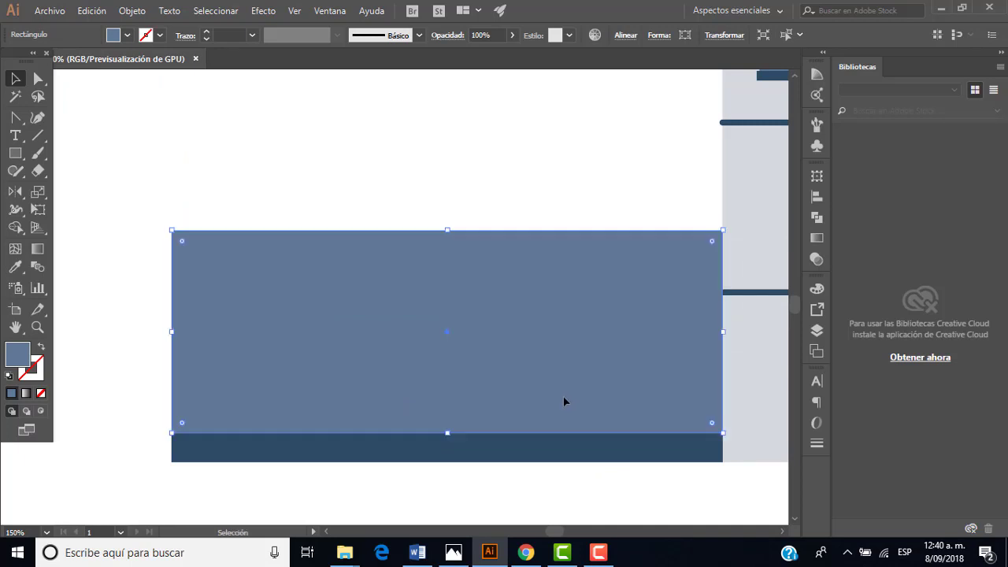
click(554, 482)
scroll(557, 406, down, 2)
scroll(551, 378, down, 2)
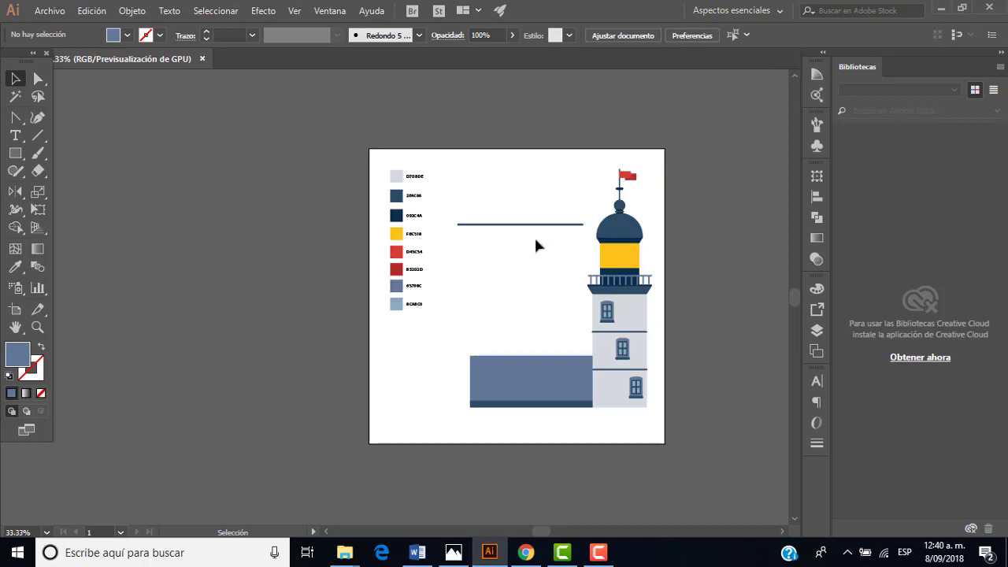
Step: Bring the thin line down toward the wall's top, checking FARO.jpg
drag(534, 225, 539, 362)
scroll(541, 365, up, 2)
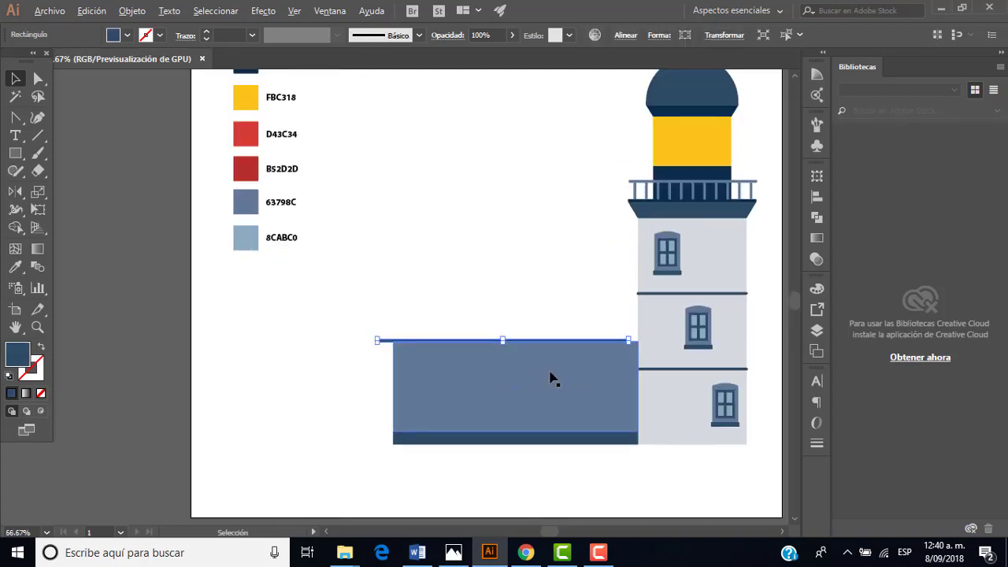
click(465, 552)
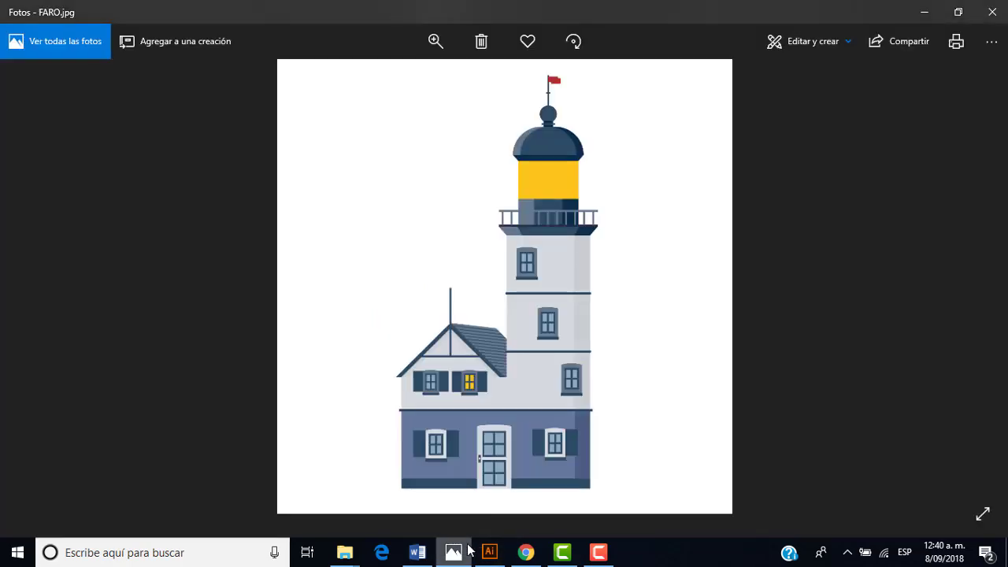
click(468, 550)
Step: Place the thin trim bar on top of the blue wall
scroll(530, 436, down, 1)
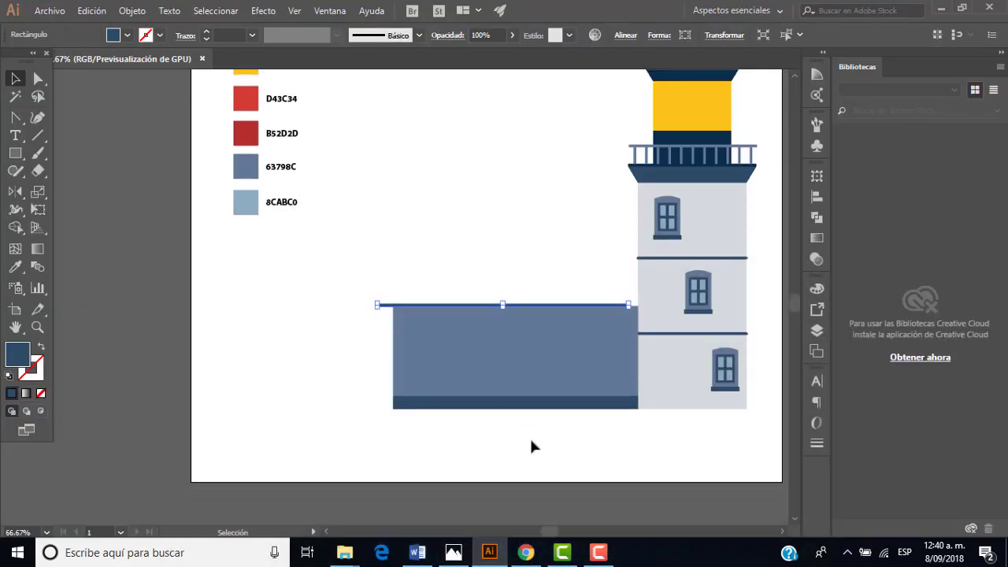
scroll(539, 413, down, 1)
scroll(547, 414, up, 2)
scroll(550, 408, up, 1)
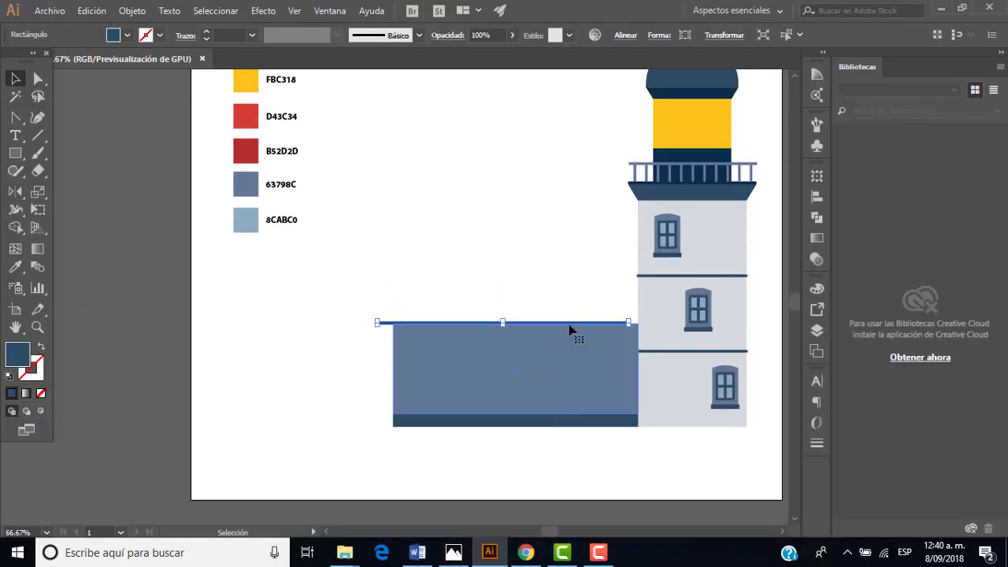
drag(571, 328, 585, 324)
click(603, 338)
Step: Lower the trim bar 3.25 px so it sits flush on the wall's top
scroll(638, 416, down, 1)
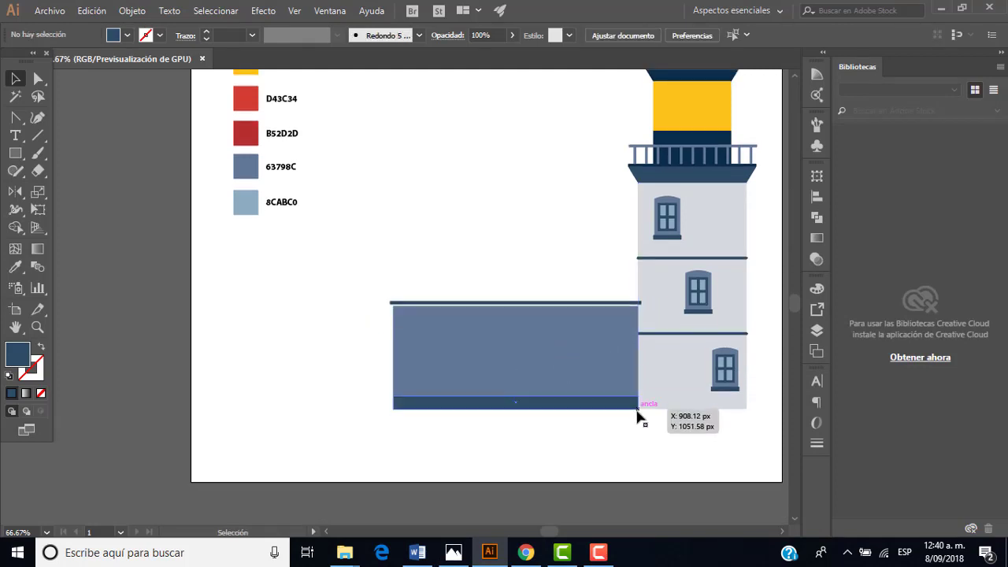
scroll(594, 304, up, 1)
scroll(595, 305, up, 1)
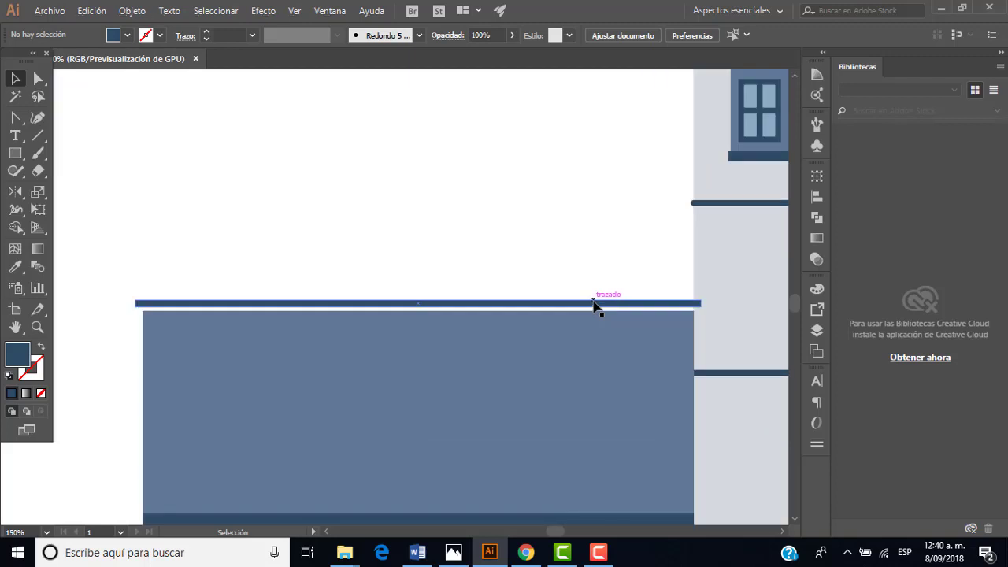
drag(585, 312, 585, 315)
click(579, 295)
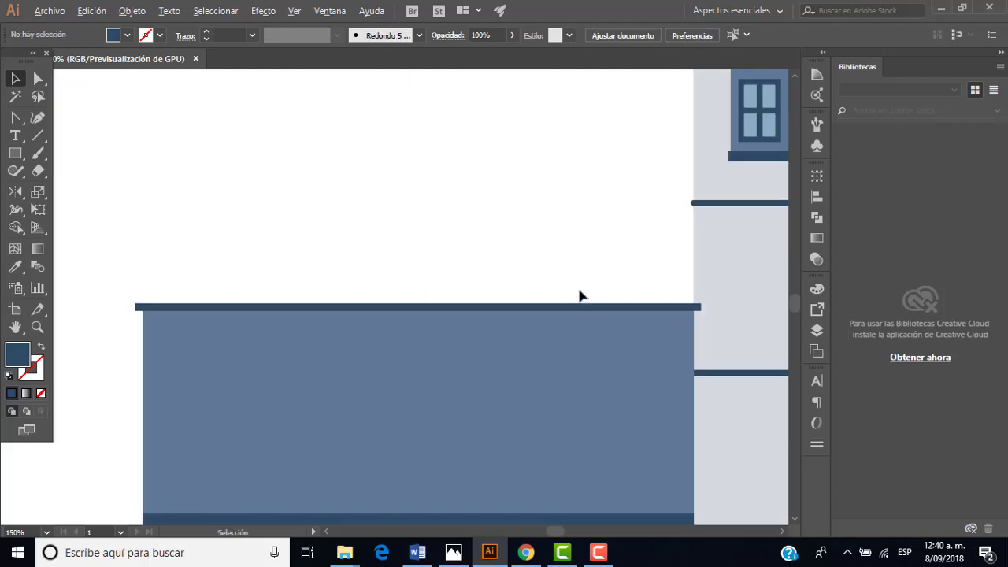
scroll(579, 295, down, 1)
click(565, 300)
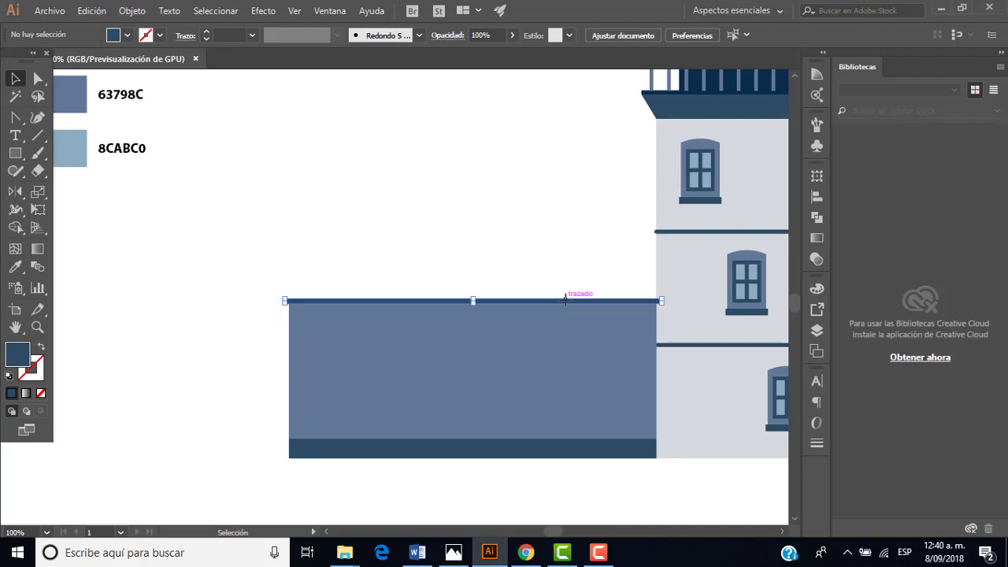
click(578, 272)
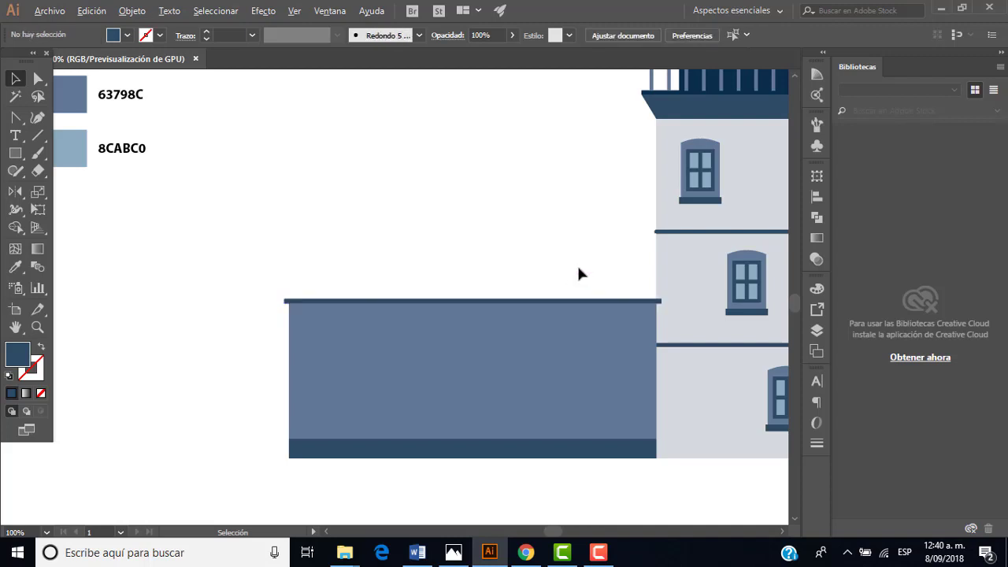
scroll(578, 272, down, 1)
scroll(578, 273, down, 1)
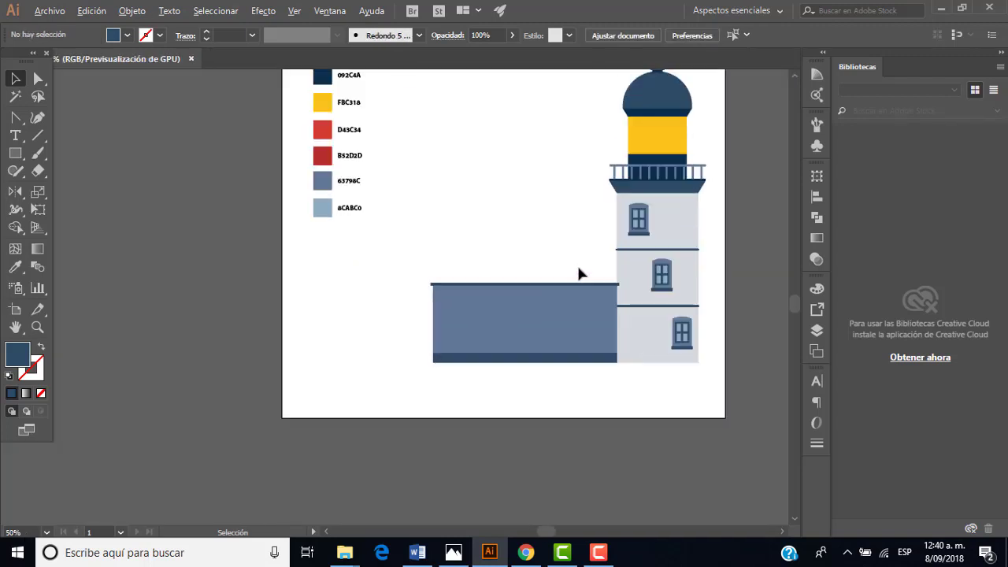
Step: Box-select the wall and base bar and drag them left, away from the lighthouse
mouse_move(566, 262)
mouse_down()
mouse_move(424, 389)
mouse_move(419, 384)
mouse_up()
drag(527, 340, 419, 338)
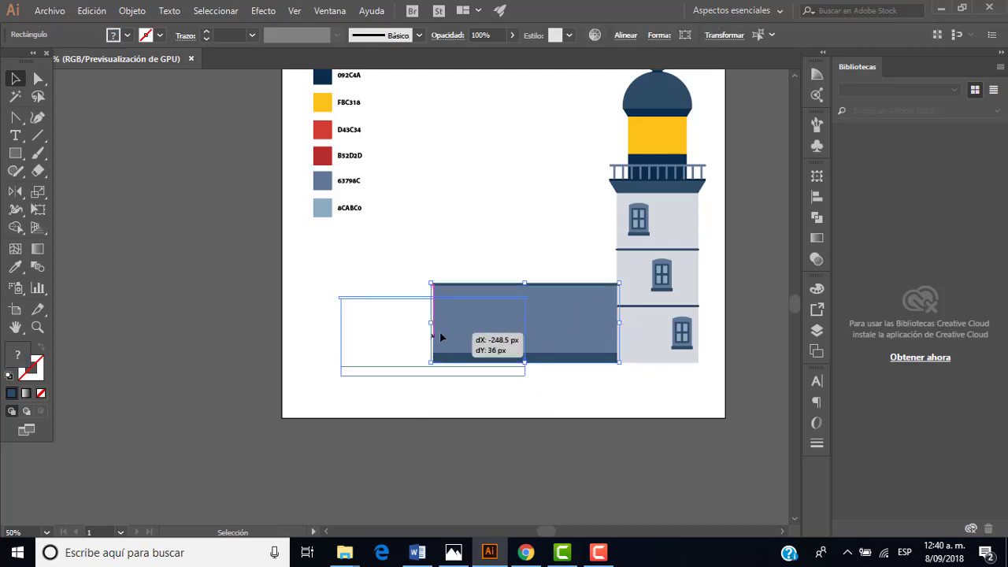
scroll(563, 319, up, 1)
scroll(562, 324, up, 1)
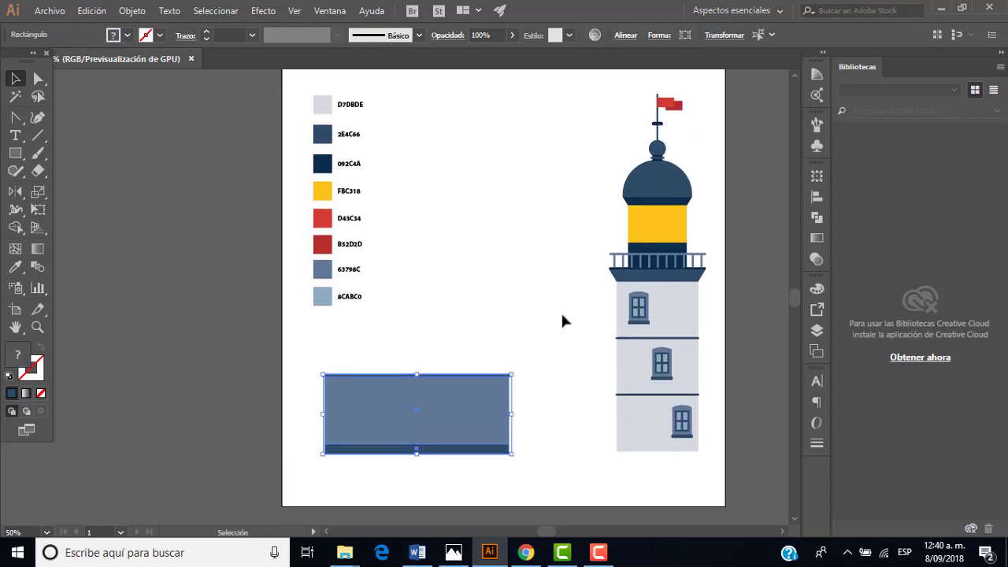
scroll(596, 240, up, 1)
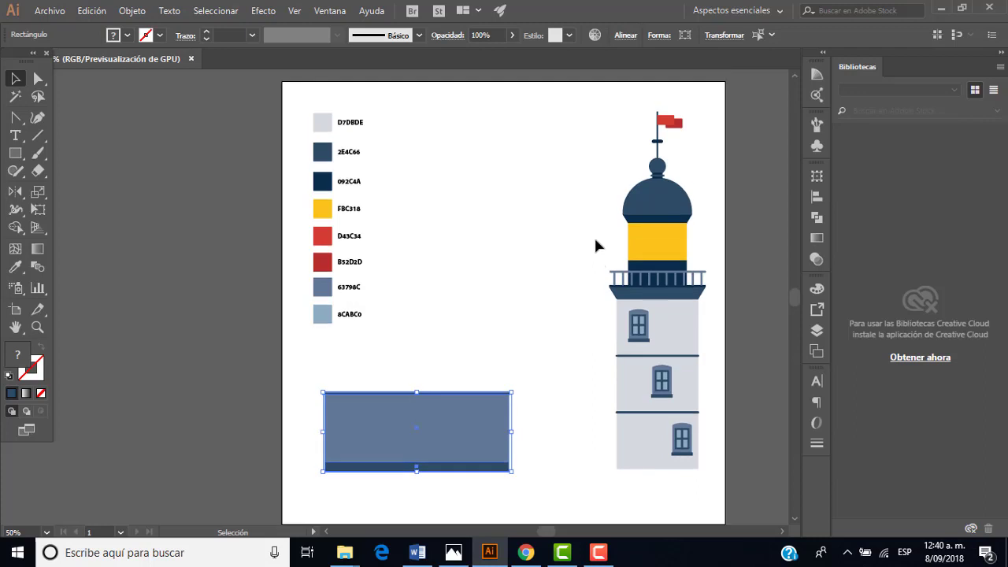
scroll(595, 241, down, 1)
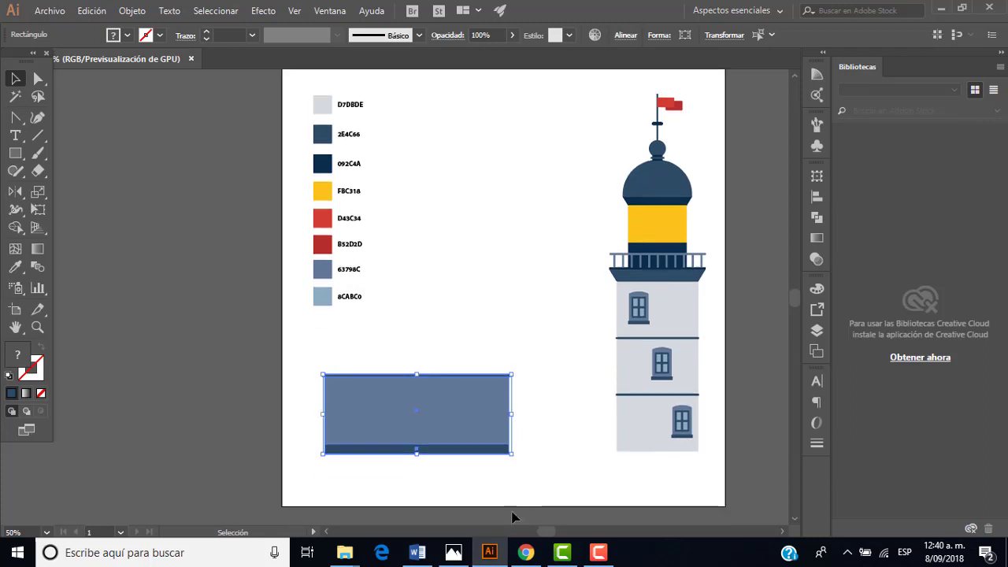
click(460, 553)
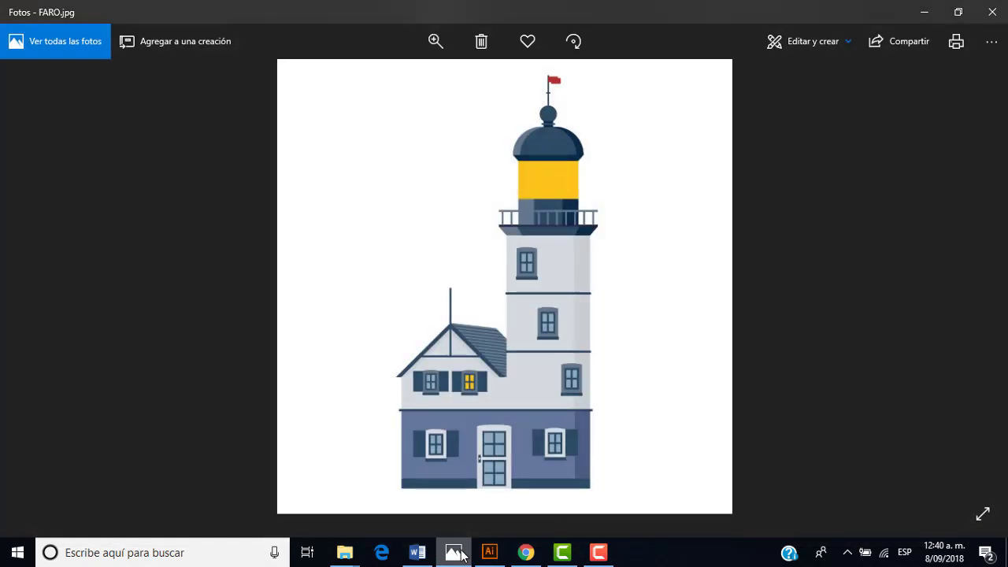
click(460, 553)
Step: Select the whole lighthouse and move it up and to the left
scroll(615, 192, up, 1)
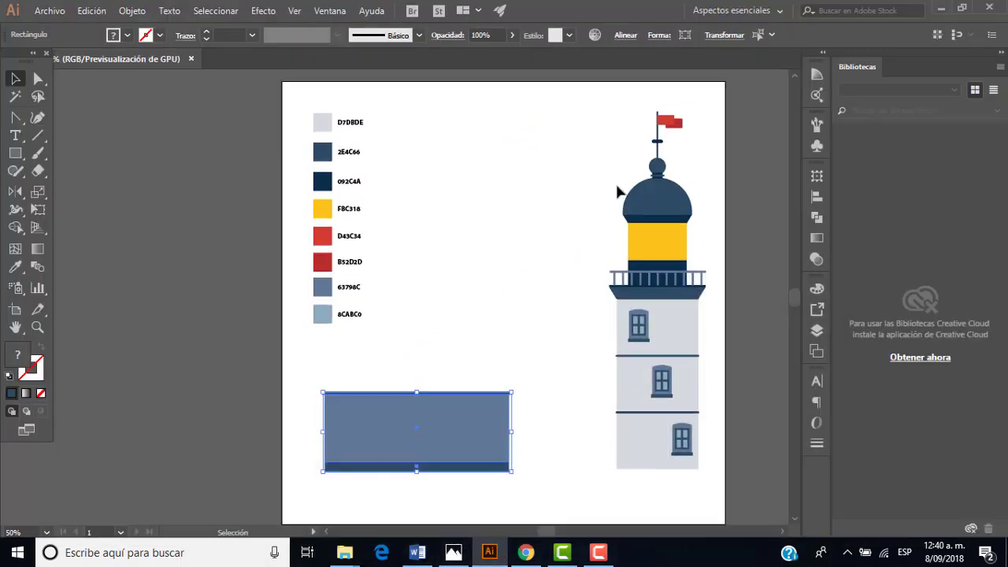
drag(615, 105, 711, 484)
drag(672, 388, 651, 359)
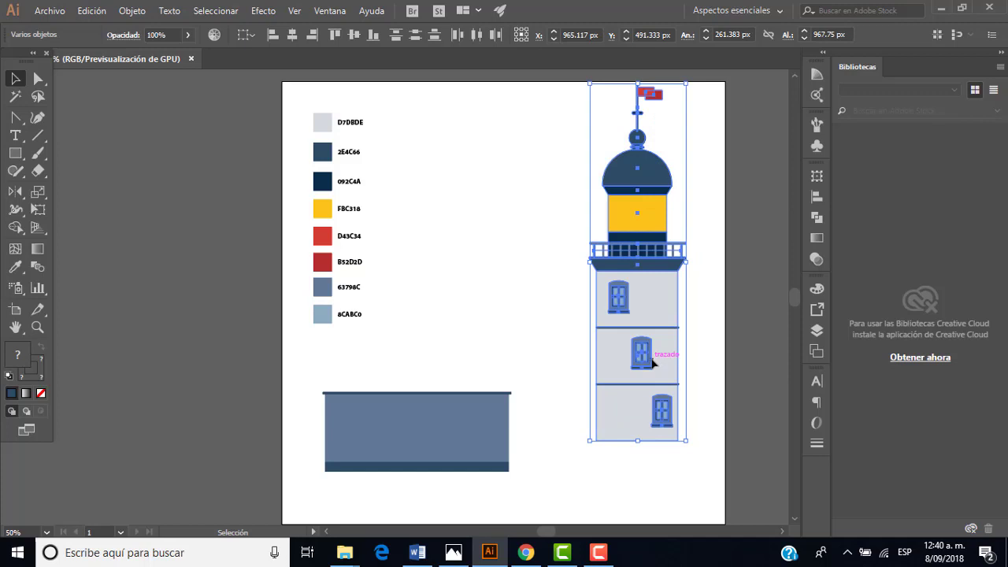
click(555, 391)
Step: Place the house block under the lighthouse base and shift the wall slightly right
drag(323, 367, 518, 472)
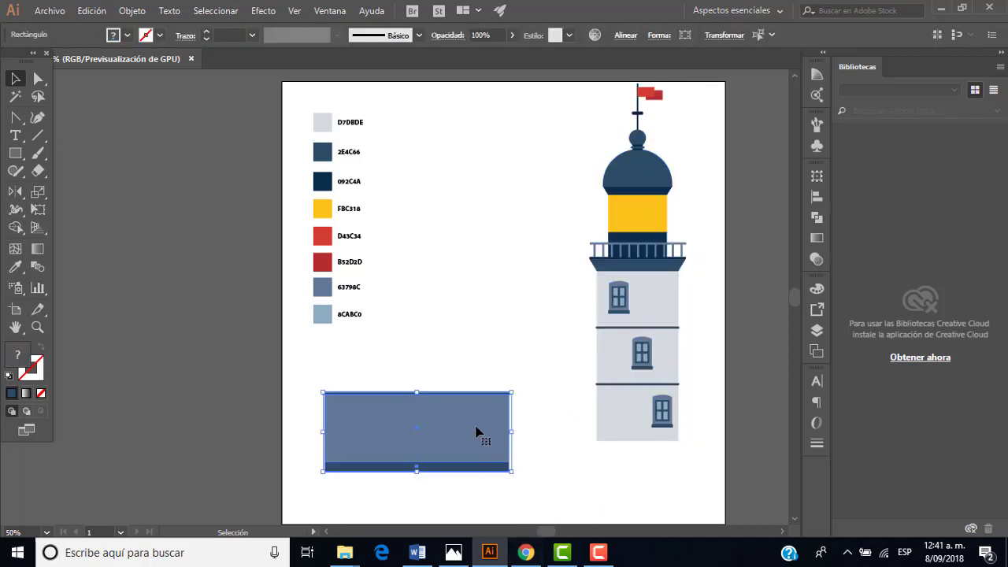
drag(477, 432, 682, 471)
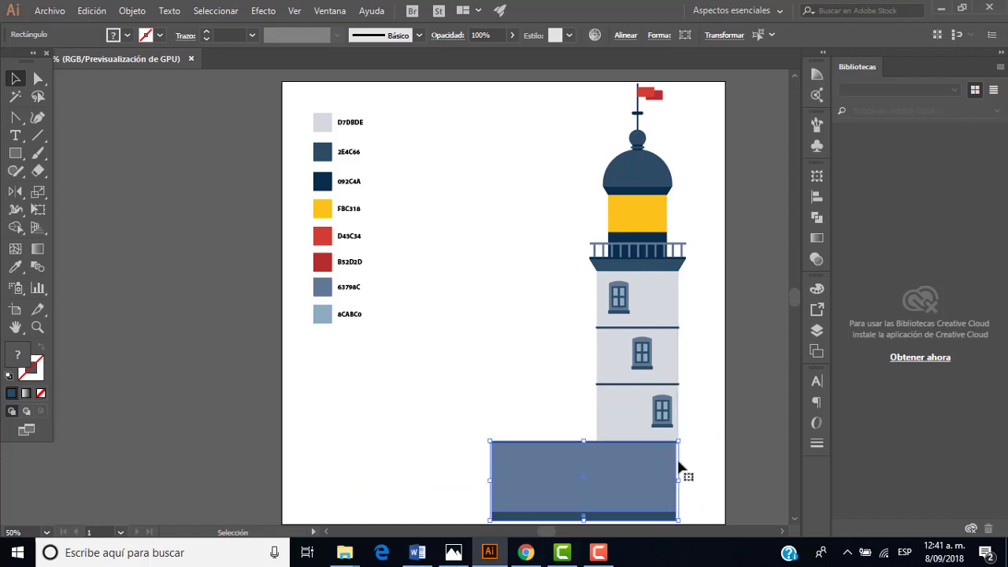
click(687, 457)
scroll(685, 453, down, 1)
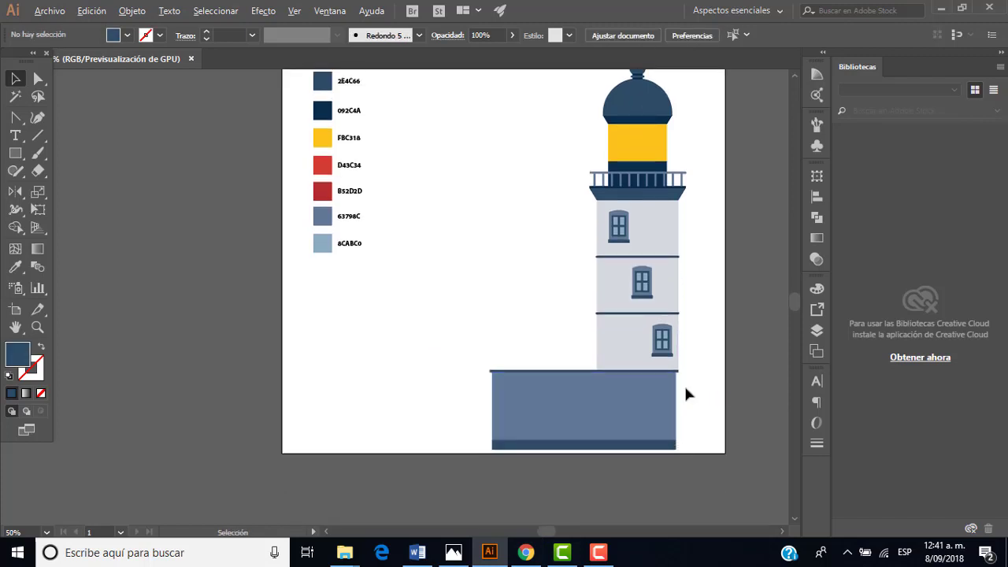
scroll(684, 384, up, 2)
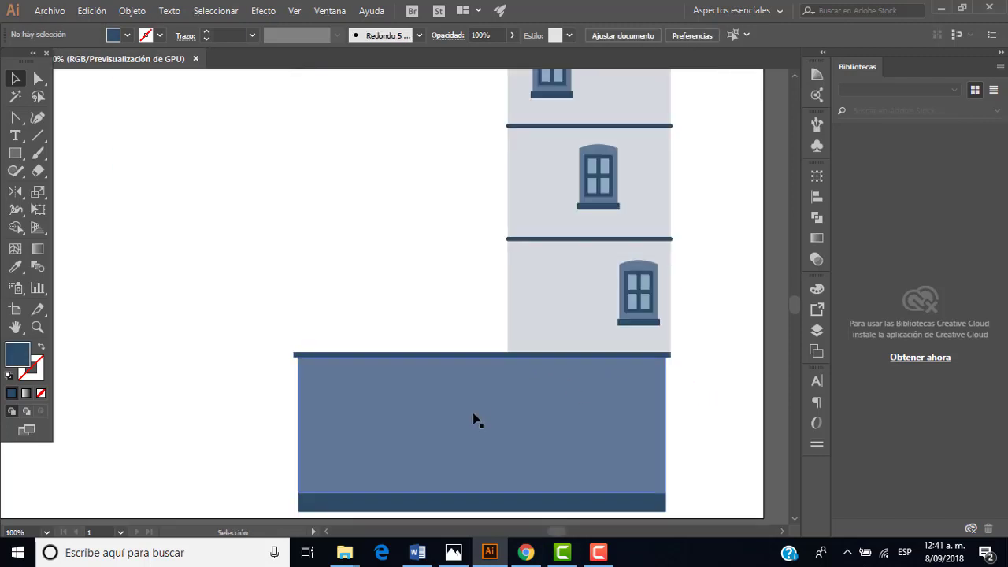
click(460, 555)
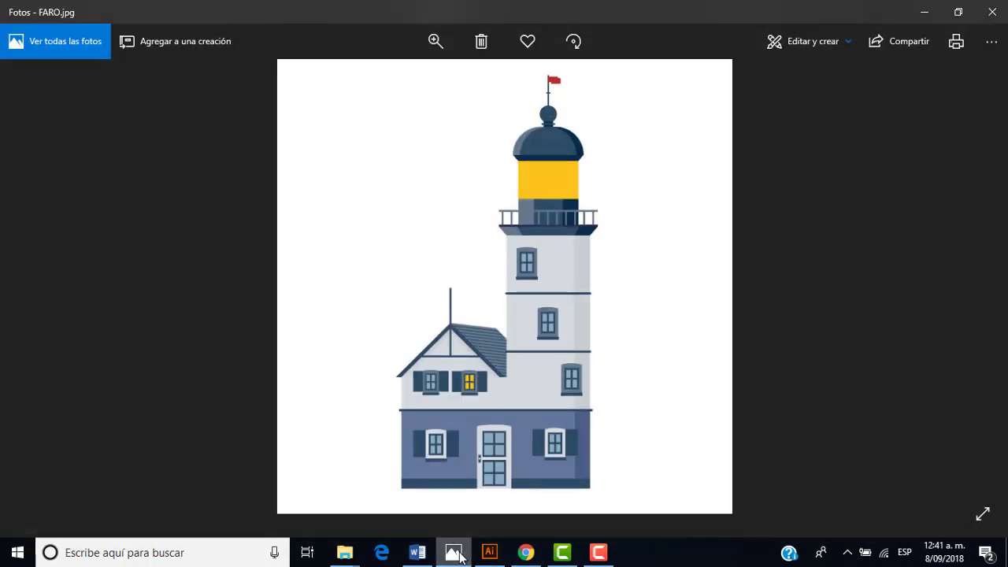
click(464, 558)
drag(495, 392, 498, 394)
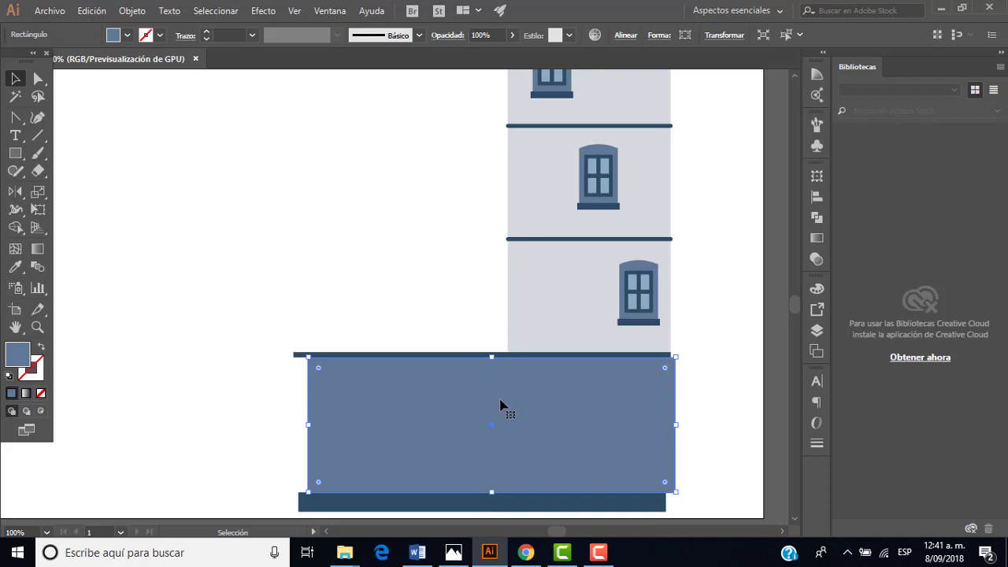
Step: Nudge the wall left to line up with the base bar
key(shift+Left)
scroll(482, 413, down, 3)
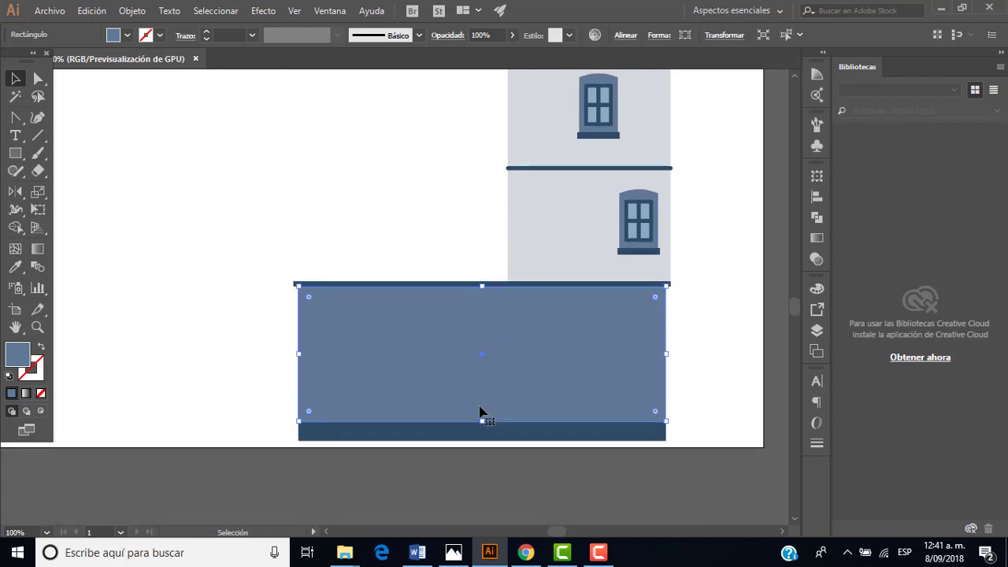
alt+scroll(479, 413, up, 1)
alt+scroll(479, 413, down, 1)
scroll(638, 347, up, 1)
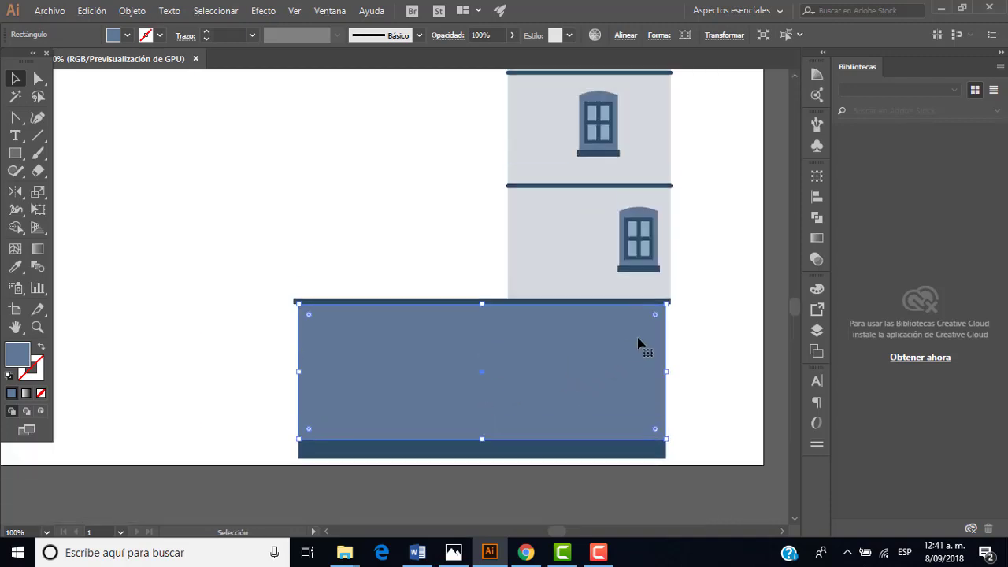
alt+scroll(631, 319, up, 1)
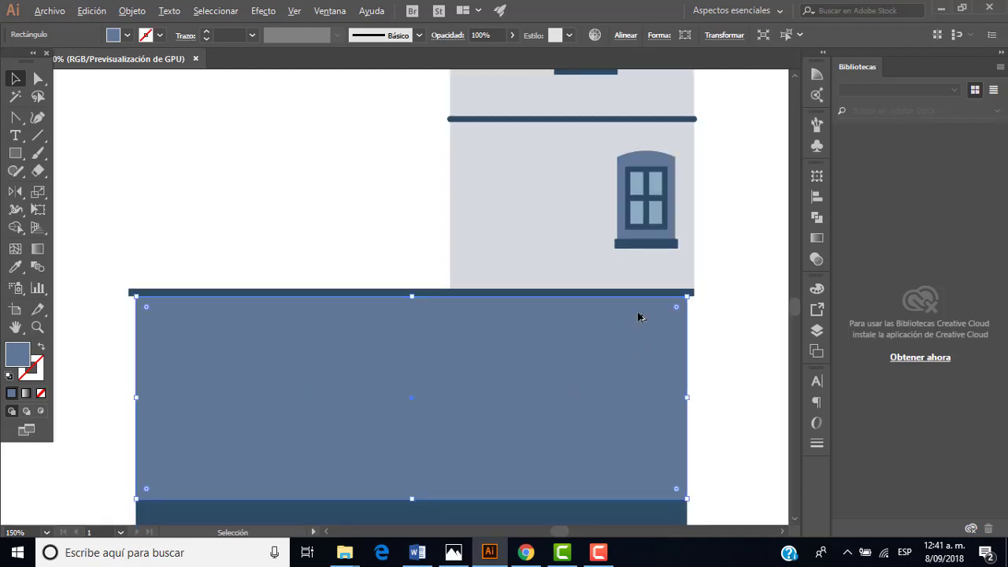
Step: Shift the top trim, wall and bottom band right so they align
drag(647, 294, 659, 293)
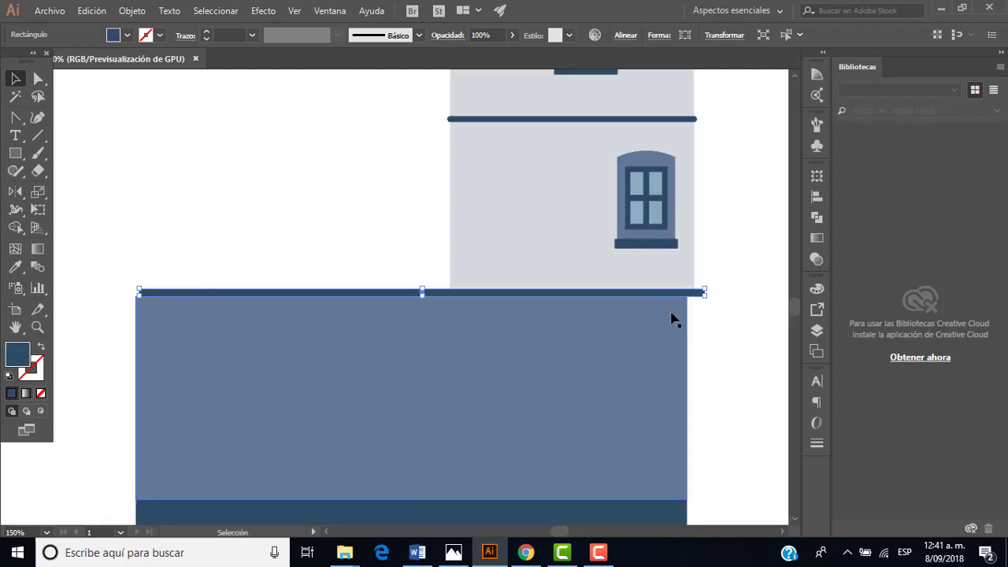
drag(655, 337, 667, 335)
click(725, 354)
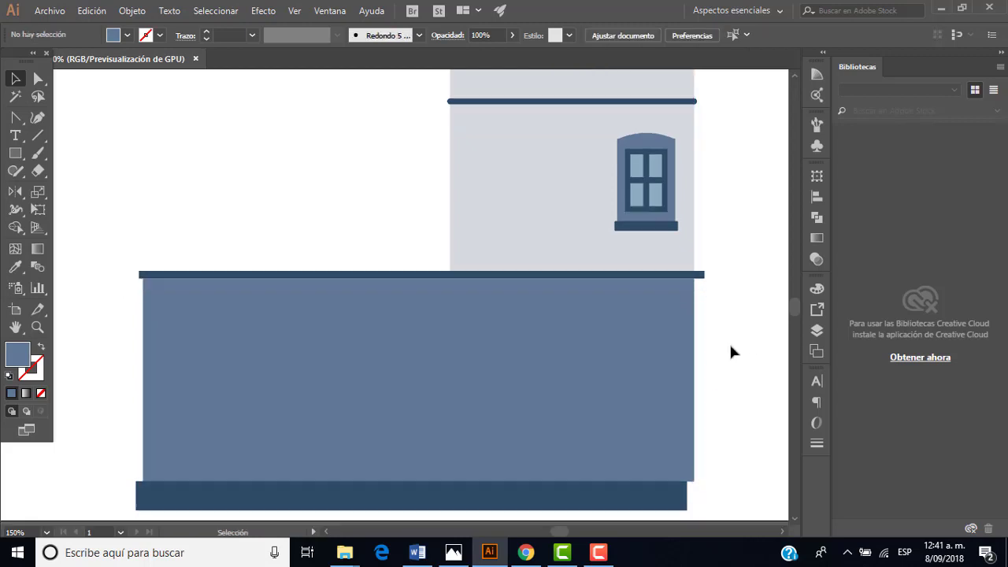
scroll(685, 368, down, 3)
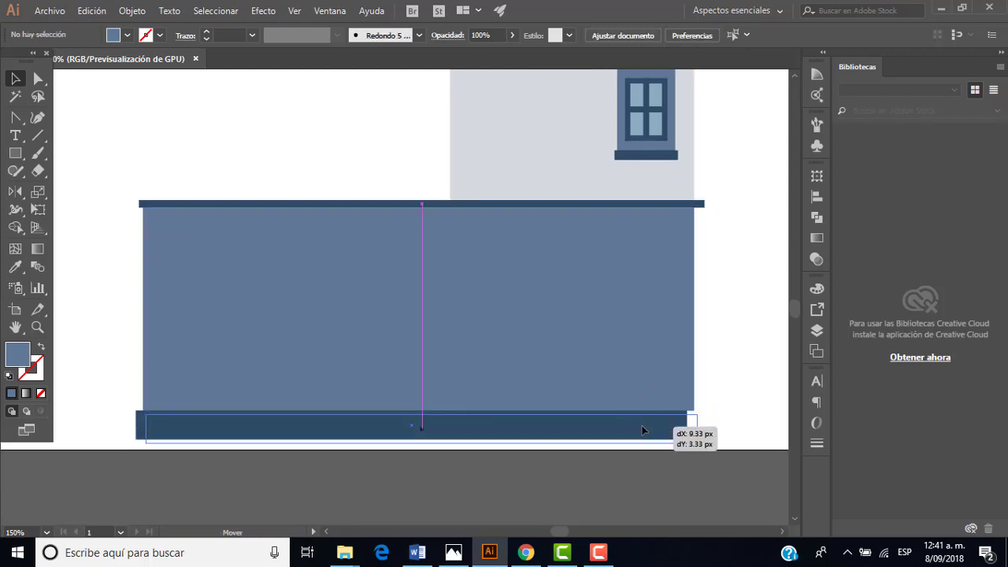
drag(639, 430, 647, 430)
click(753, 347)
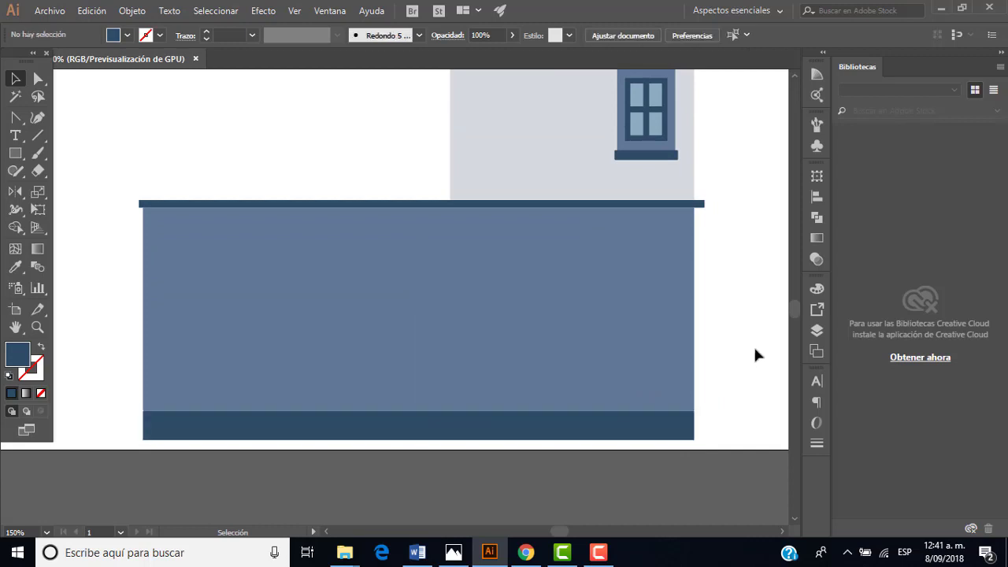
scroll(742, 334, down, 1)
scroll(740, 327, down, 1)
scroll(744, 315, up, 1)
scroll(748, 309, down, 1)
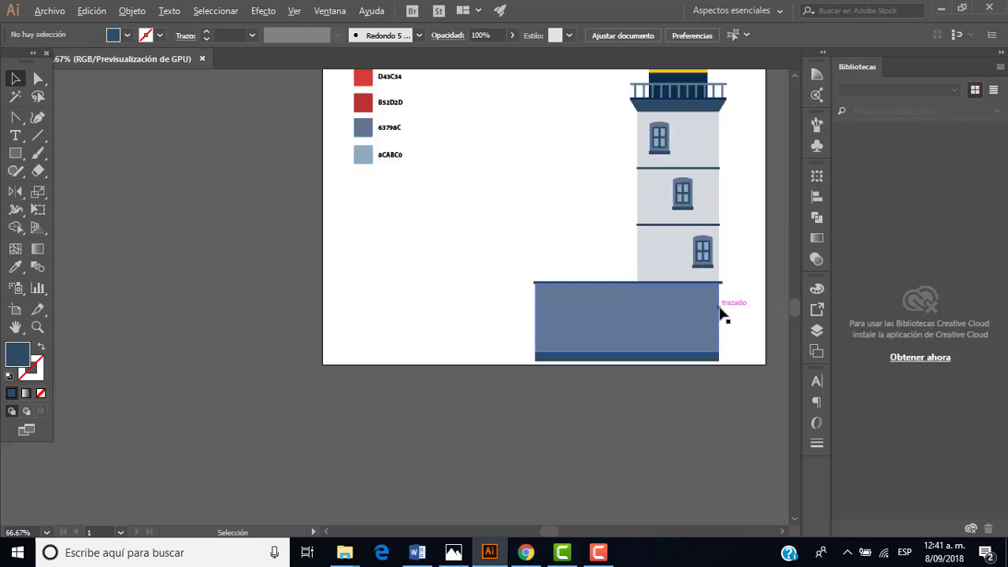
scroll(720, 313, up, 3)
scroll(657, 311, down, 1)
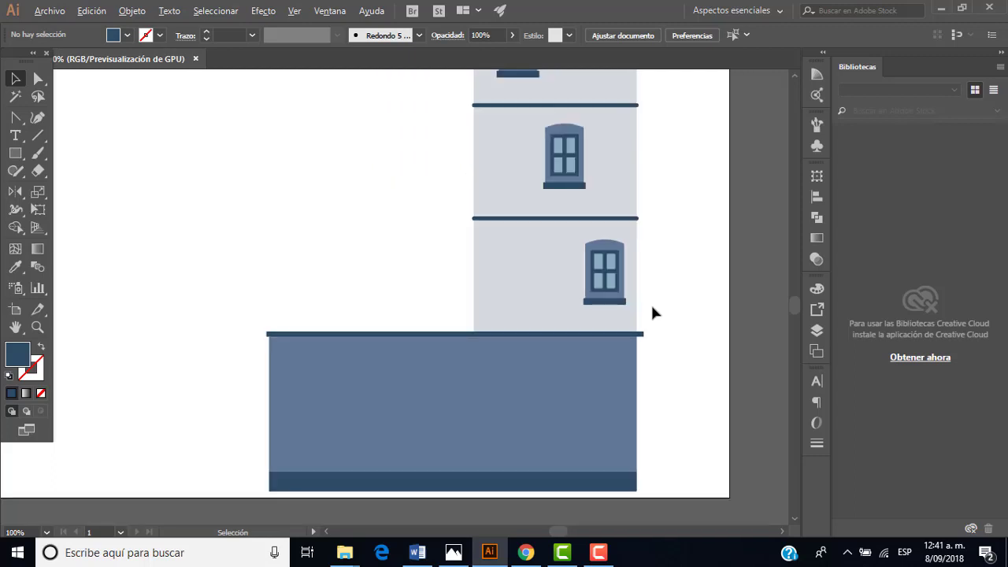
scroll(654, 307, down, 1)
scroll(662, 291, down, 1)
scroll(665, 275, down, 1)
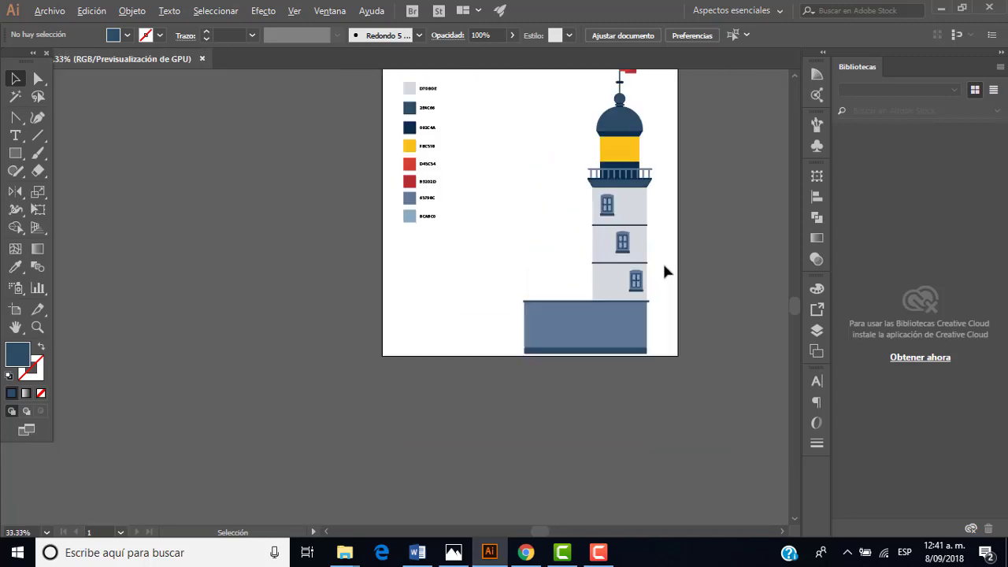
scroll(654, 291, up, 2)
scroll(622, 323, up, 3)
scroll(596, 339, down, 2)
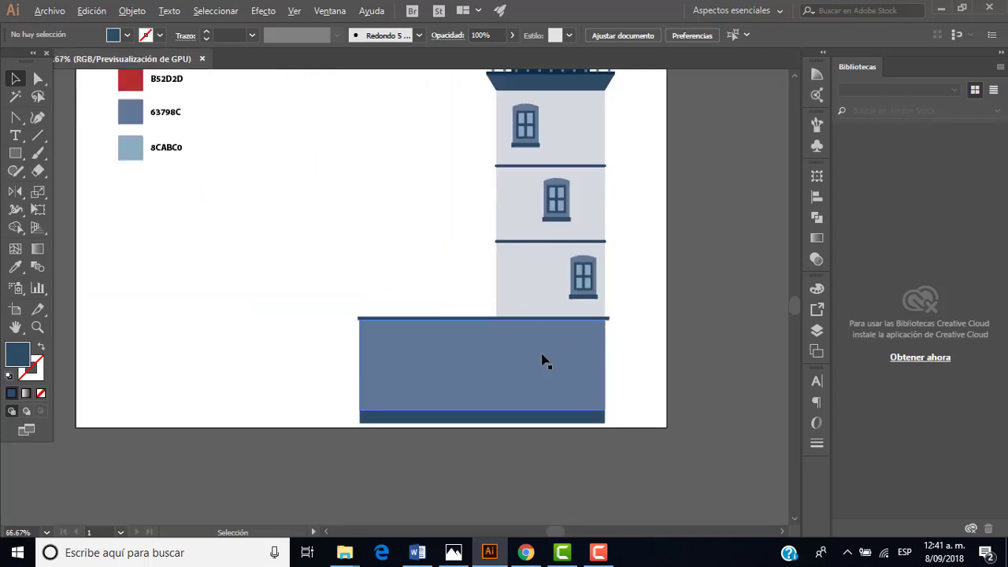
scroll(542, 354, up, 1)
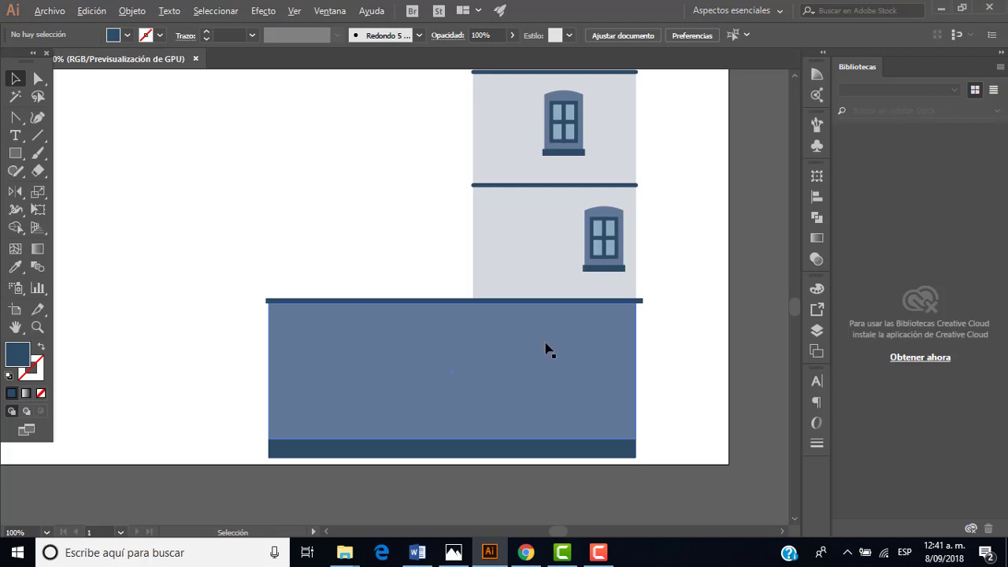
scroll(548, 349, up, 1)
scroll(545, 349, down, 1)
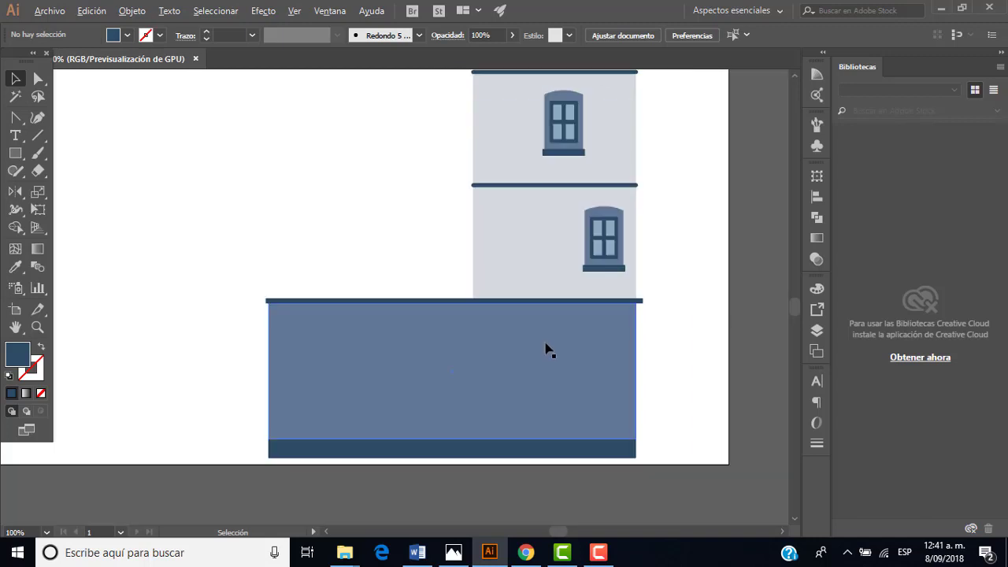
Step: Draw a 90 × 163 px dark rectangle left of the house
key(m)
click(132, 163)
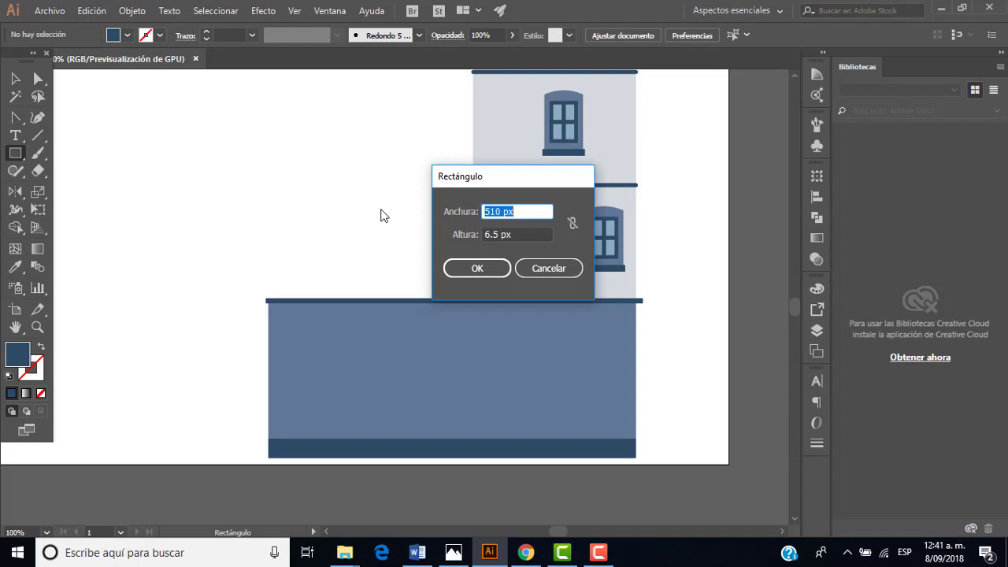
text(90)
key(Tab)
text(1)
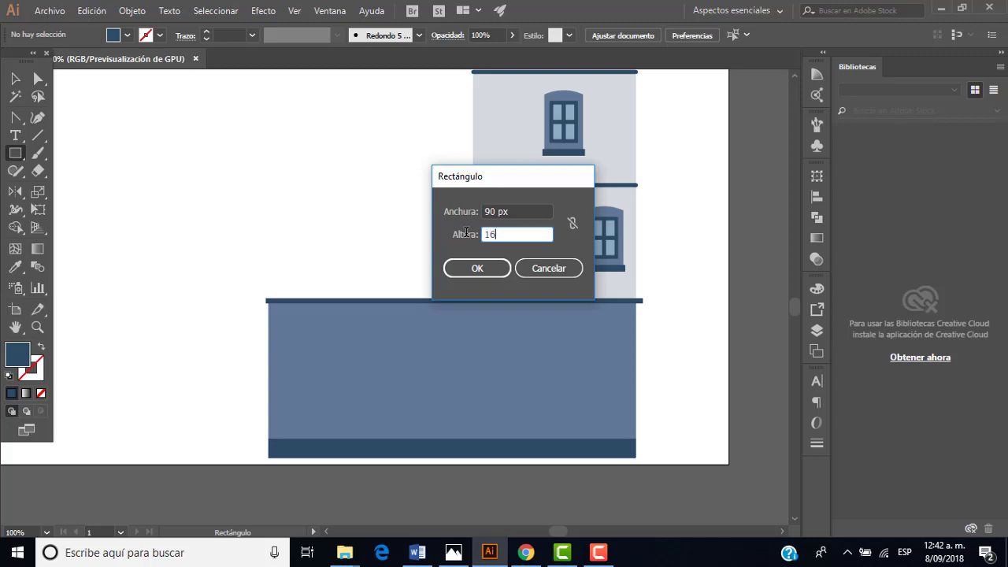
click(482, 270)
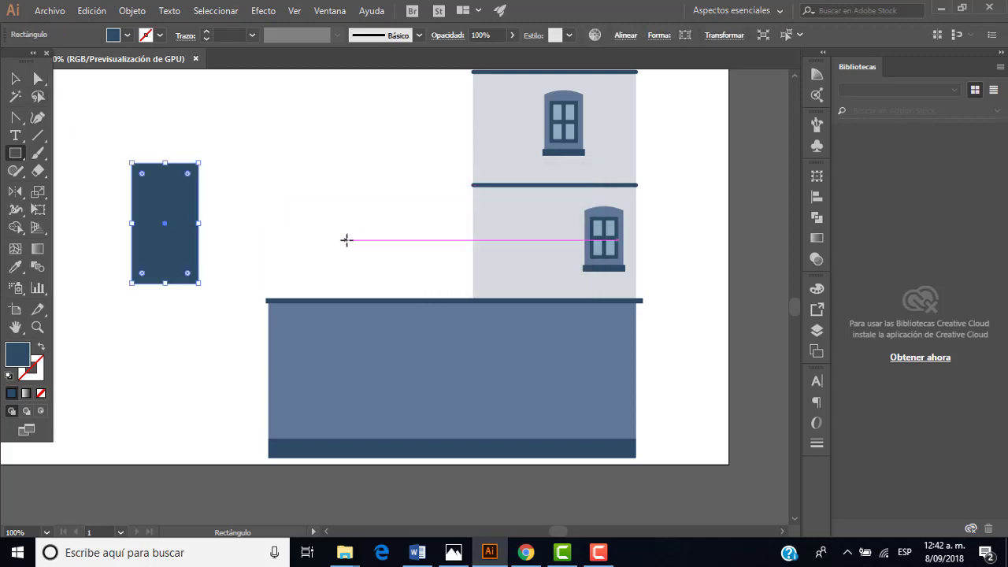
Step: Pan and zoom the view to bring the new rectangle into reach
key(space)
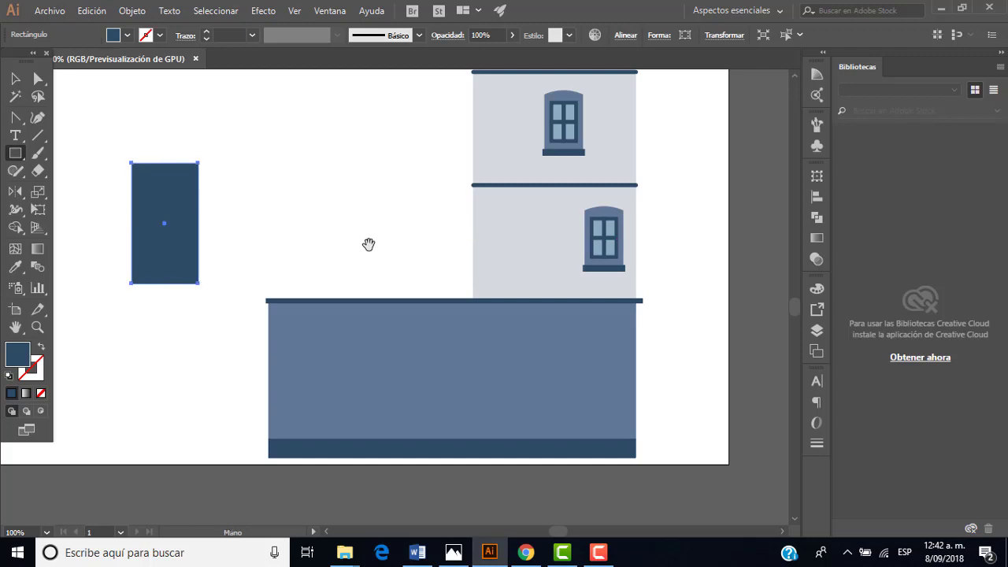
scroll(367, 243, down, 1)
scroll(371, 244, down, 1)
scroll(371, 244, up, 1)
scroll(356, 240, down, 2)
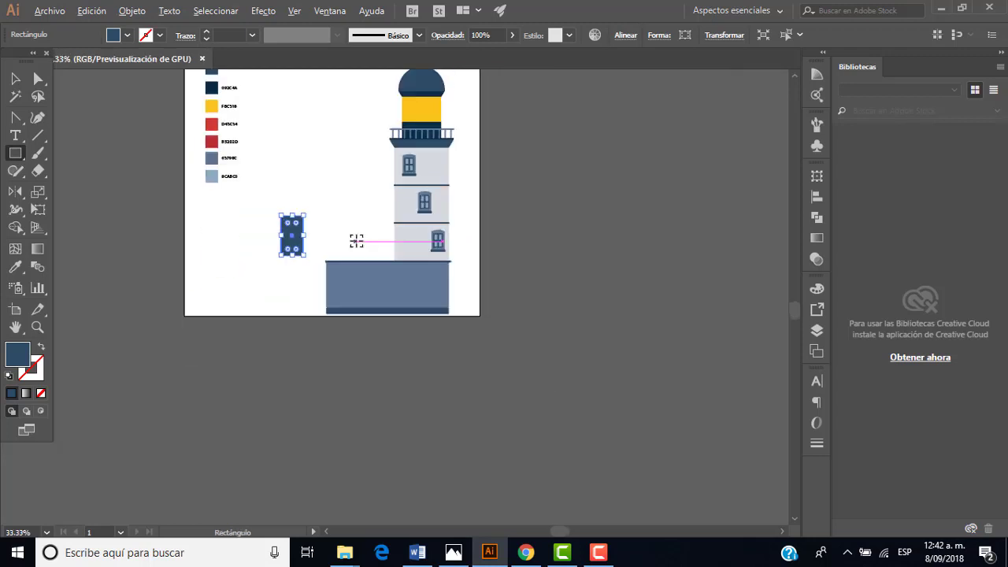
scroll(297, 157, up, 1)
scroll(297, 157, up, 1)
scroll(293, 156, up, 1)
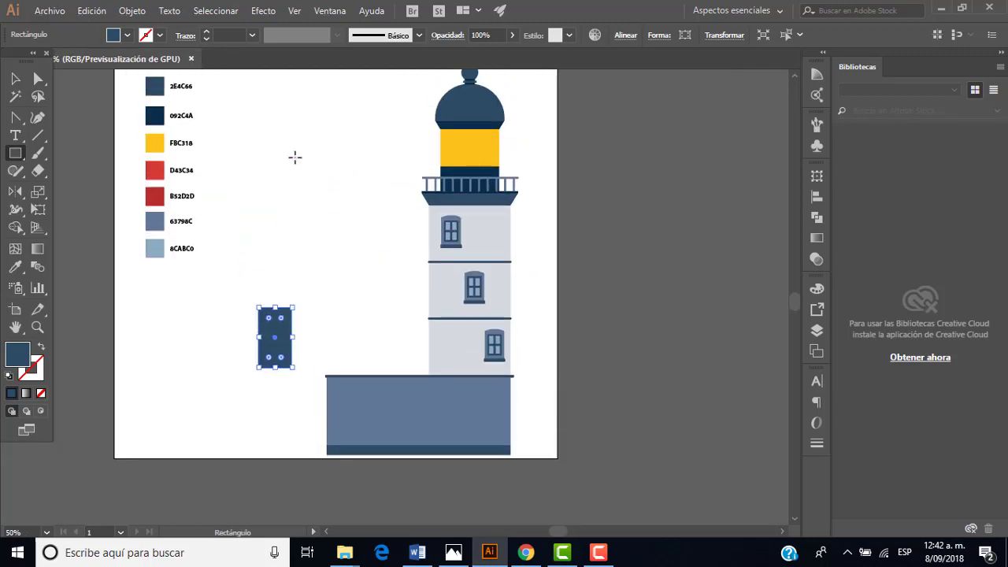
scroll(293, 155, up, 1)
click(15, 79)
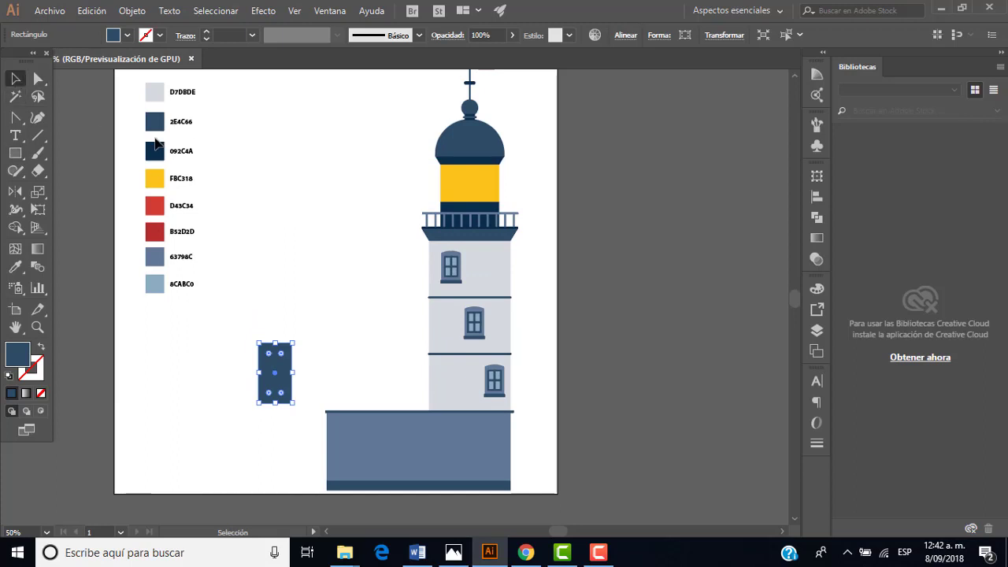
click(255, 202)
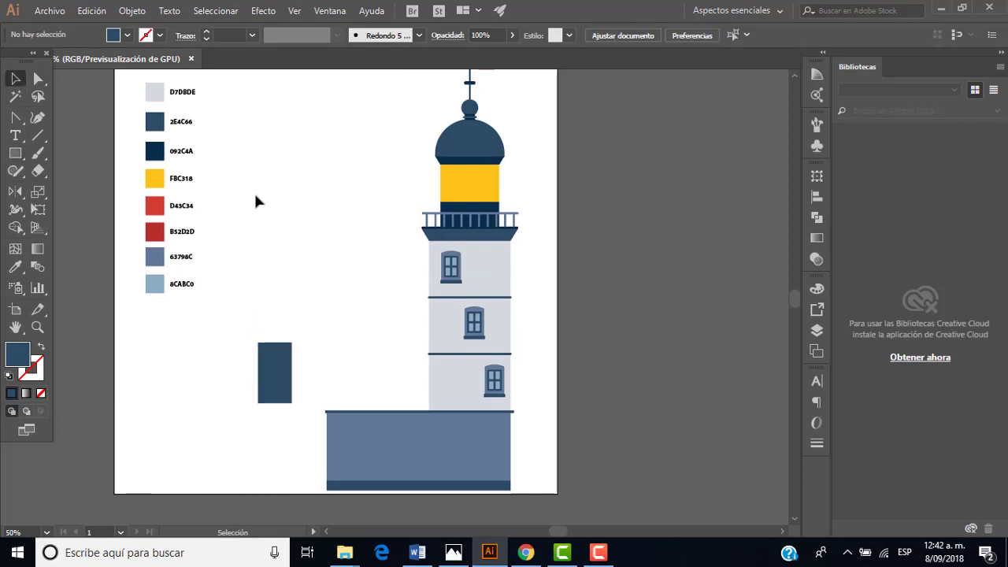
Step: Fill the new rectangle with the D7DBDE light grey swatch
click(275, 371)
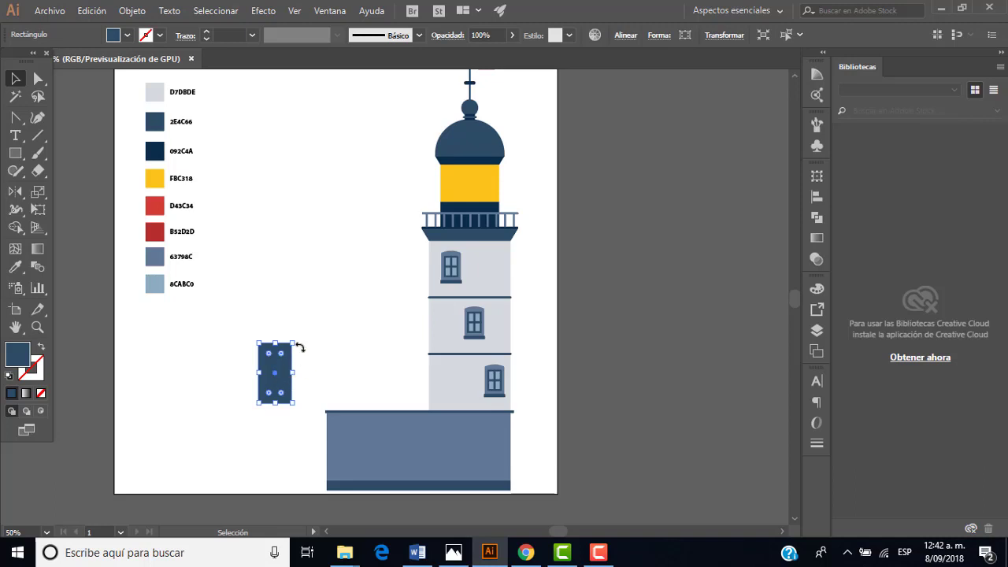
click(16, 268)
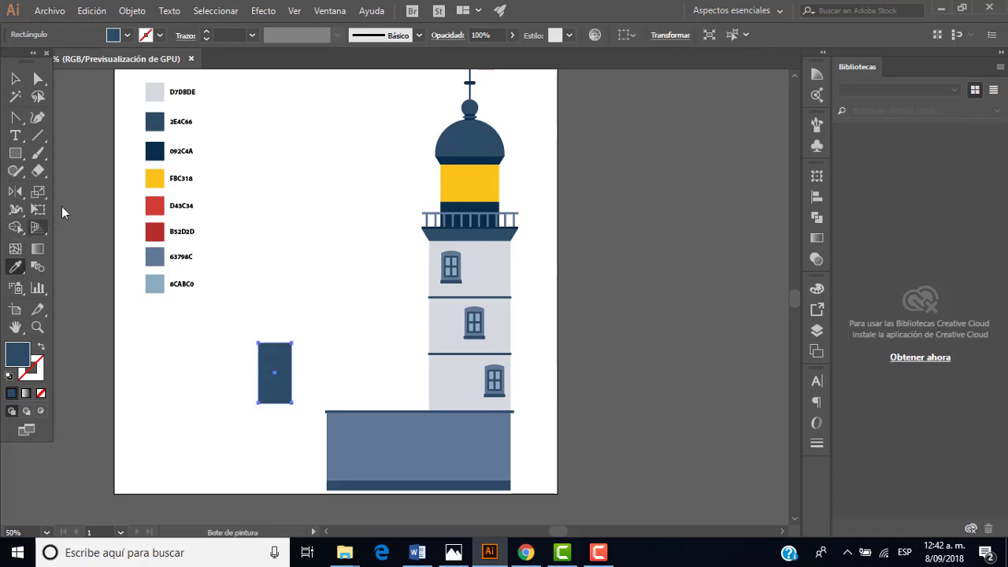
click(155, 93)
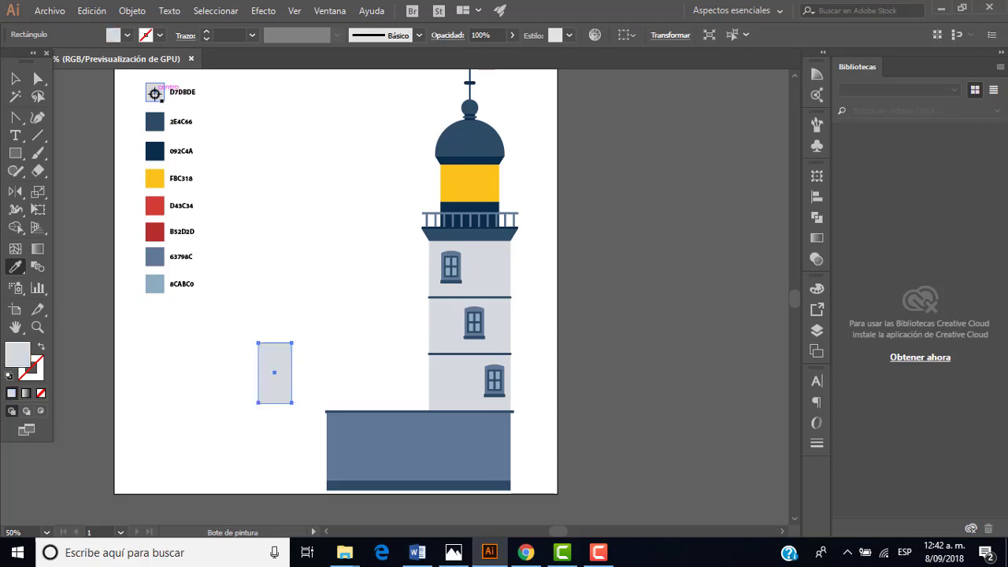
click(16, 79)
click(330, 327)
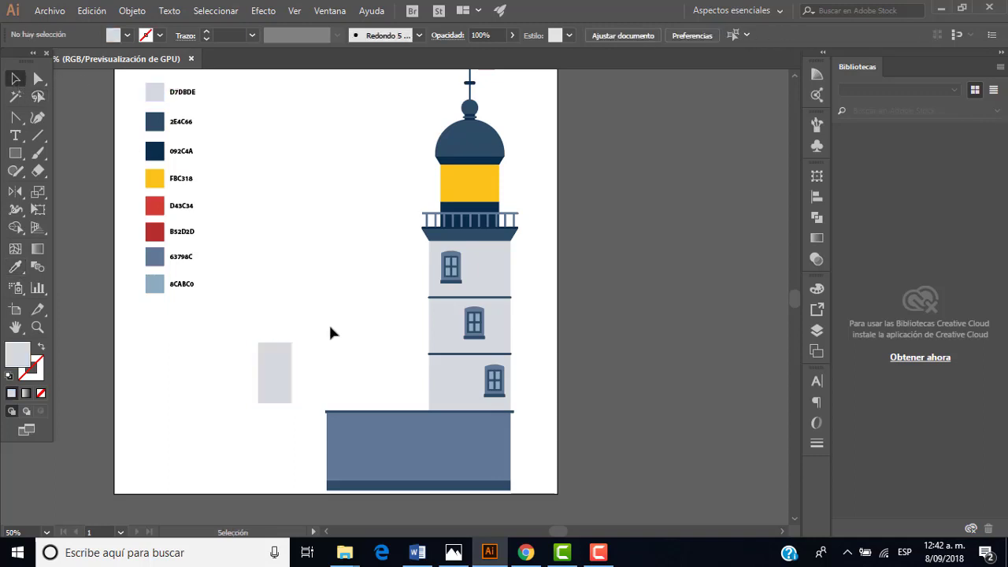
Step: Move the grey rectangle onto the blue wall's left part, checking FARO.jpg
scroll(333, 375, up, 1)
scroll(329, 407, up, 1)
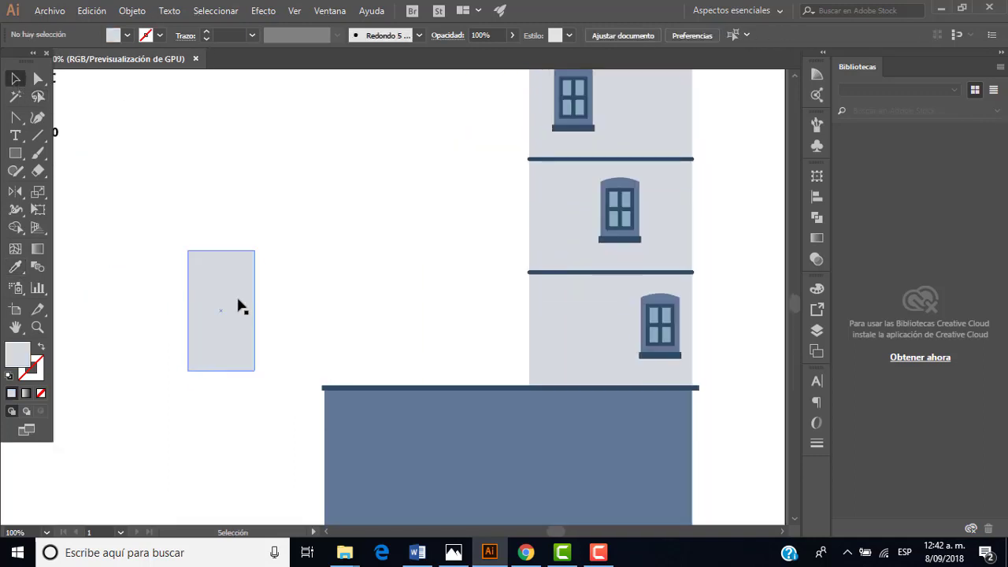
drag(236, 301, 424, 454)
scroll(434, 417, down, 2)
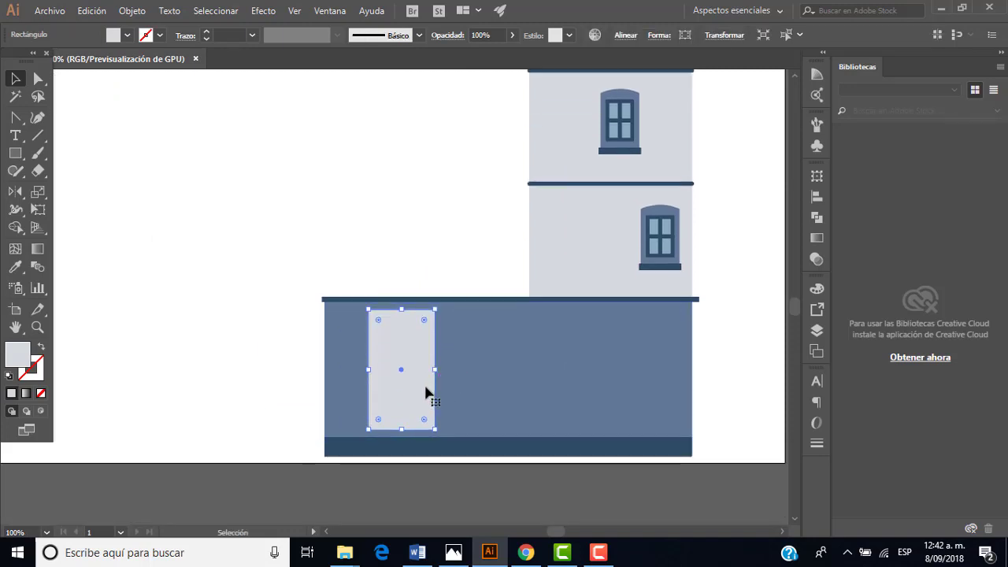
click(461, 553)
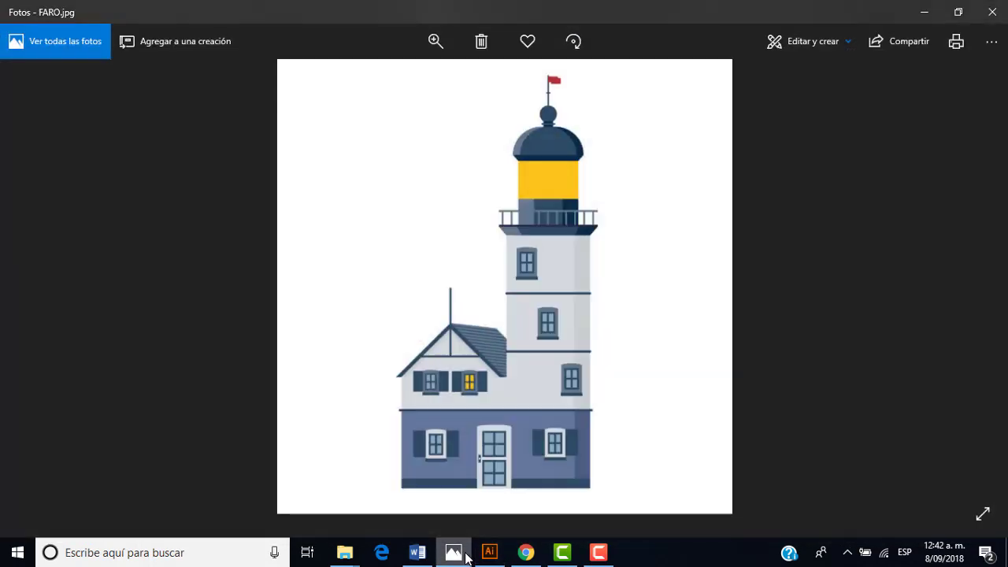
click(463, 552)
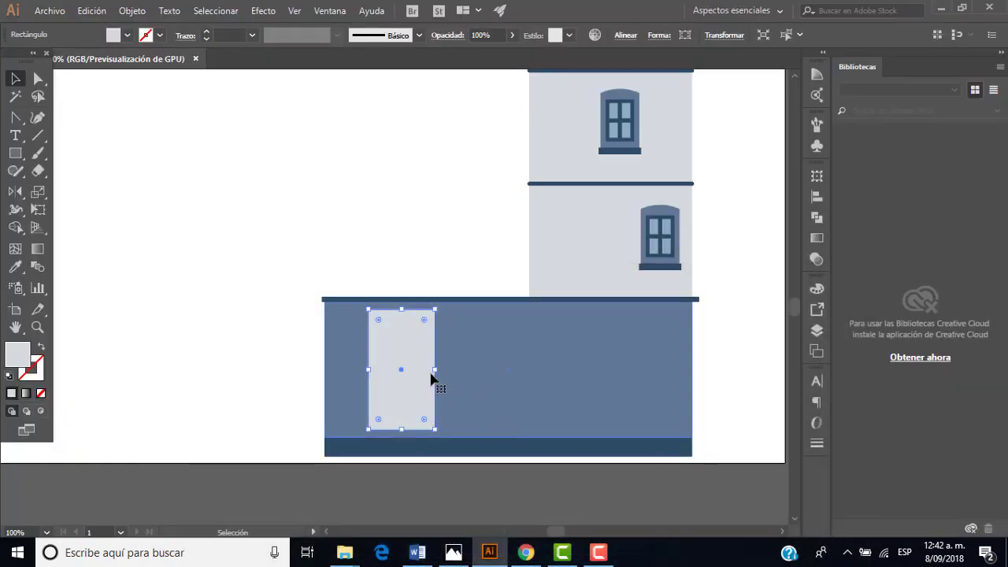
Step: Move the grey door rectangle to the wall's bottom centre, flush with the navy base band
mouse_move(414, 332)
mouse_down()
mouse_move(495, 374)
mouse_move(512, 364)
mouse_up()
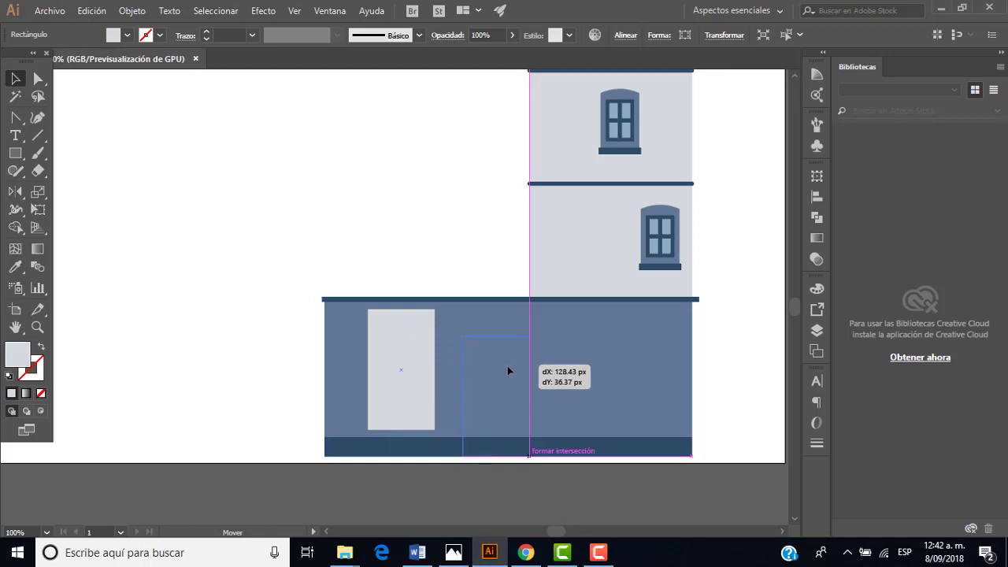
drag(512, 364, 517, 367)
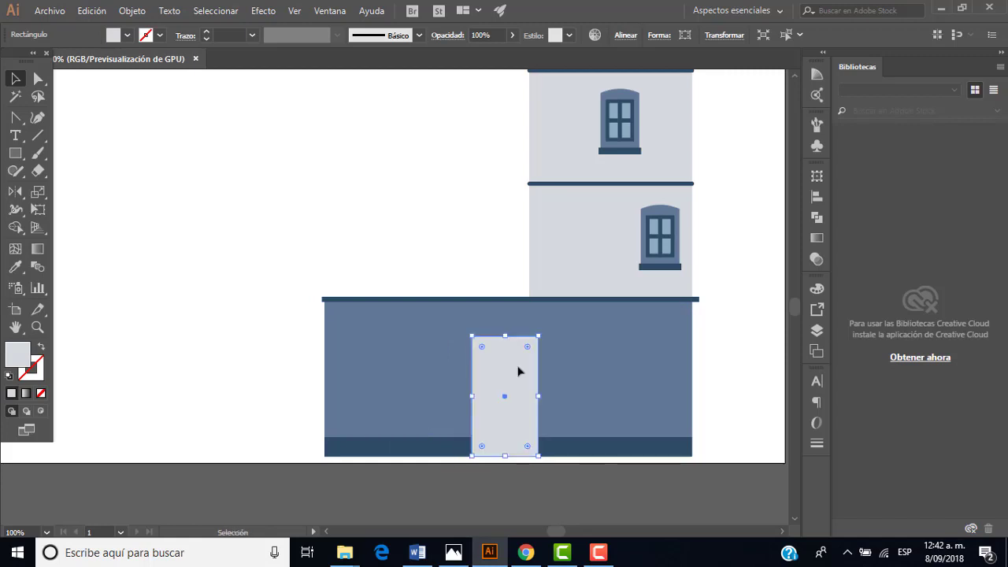
alt+scroll(566, 410, up, 2)
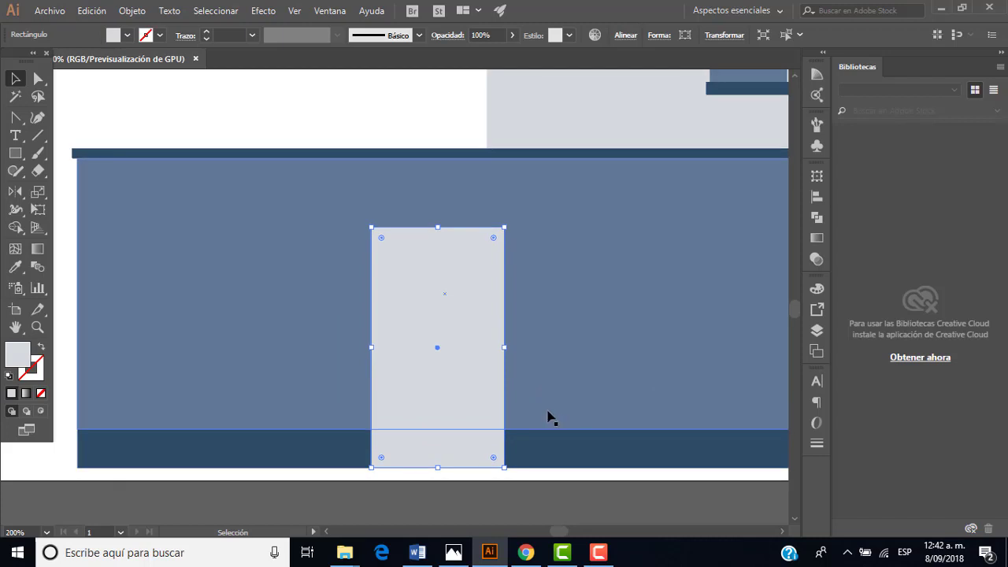
alt+scroll(536, 421, up, 1)
scroll(537, 426, down, 1)
scroll(535, 418, up, 3)
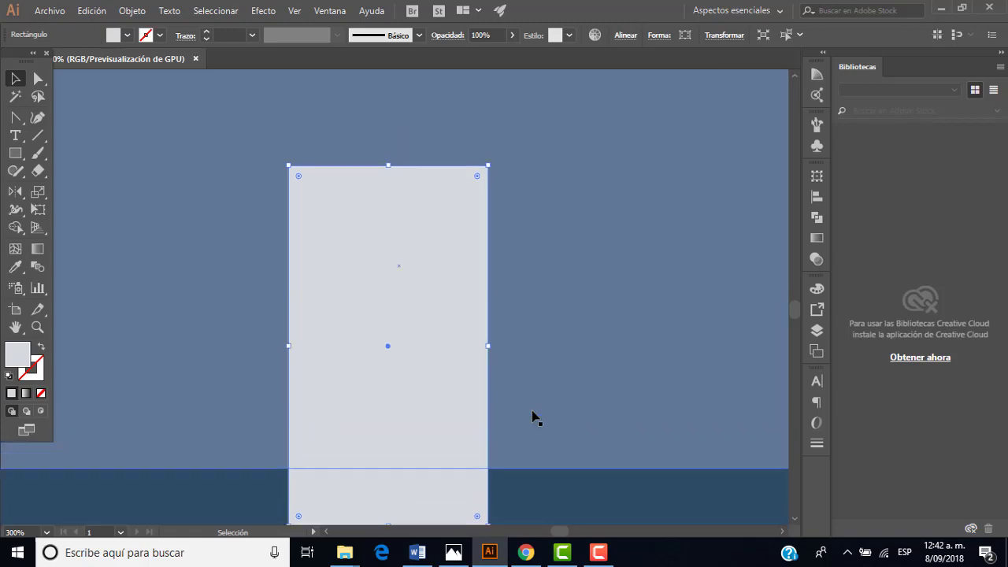
Step: Bend the door rectangle's top edge into an arch with the Anchor Point tool, then deselect
click(15, 116)
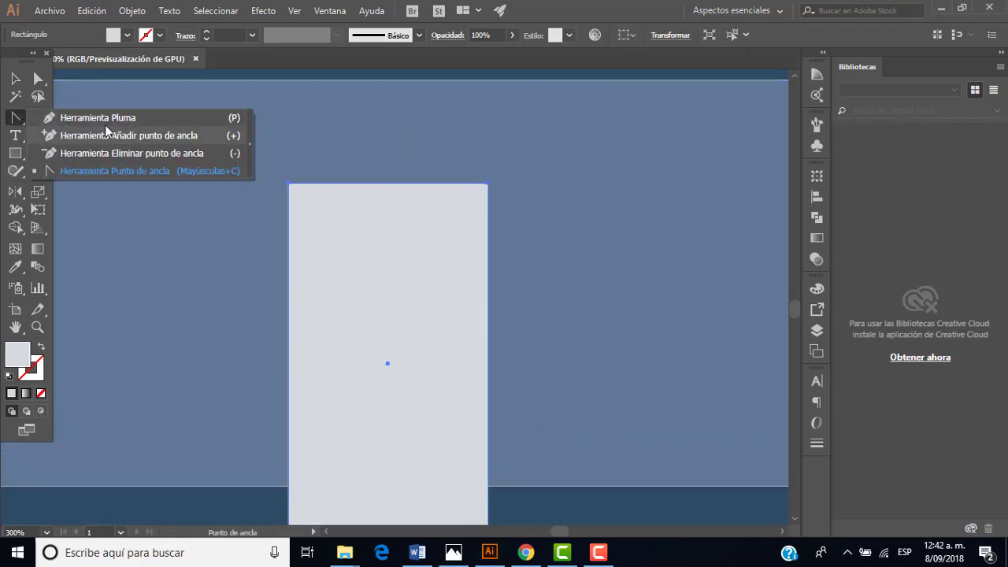
click(133, 173)
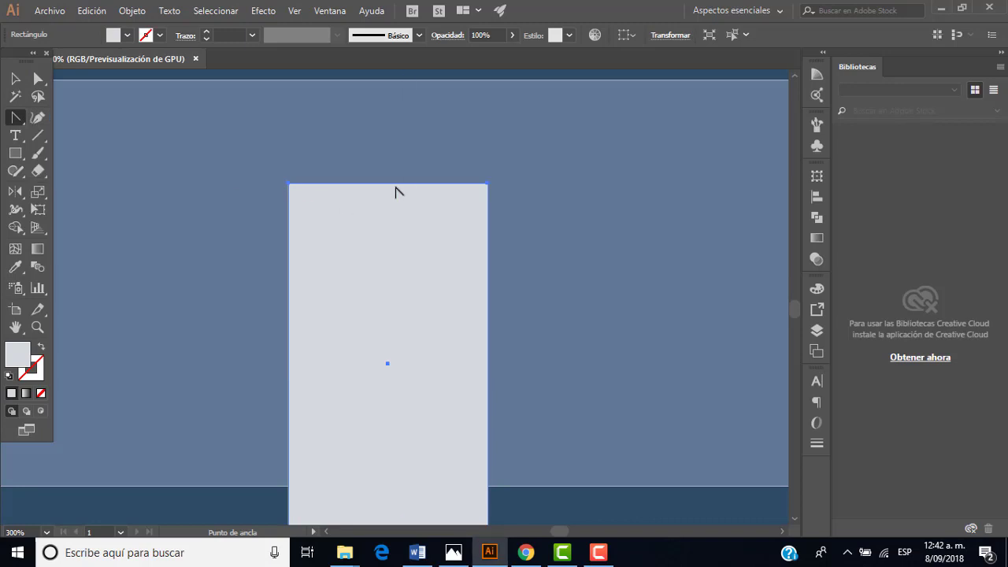
drag(388, 186, 388, 163)
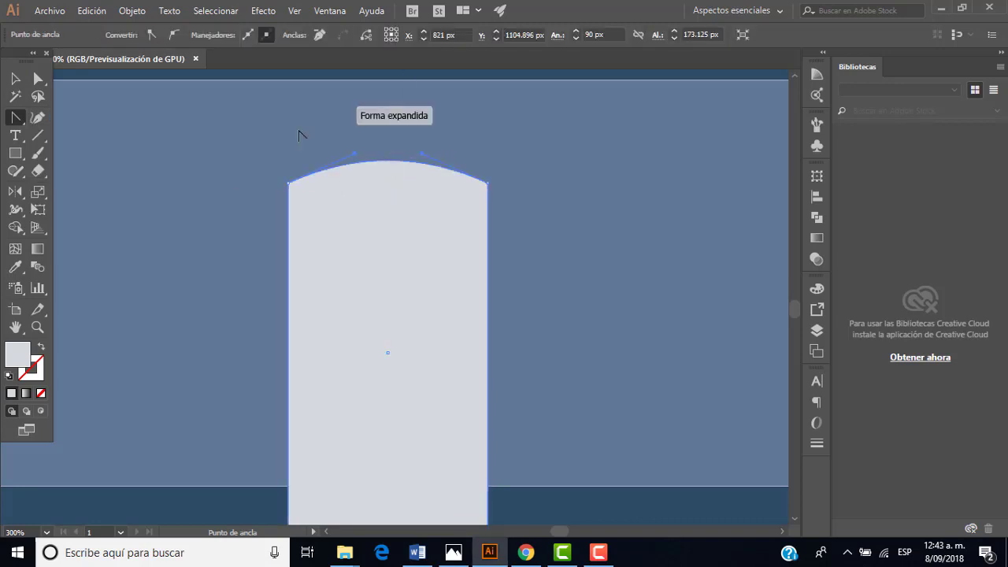
click(11, 80)
click(572, 304)
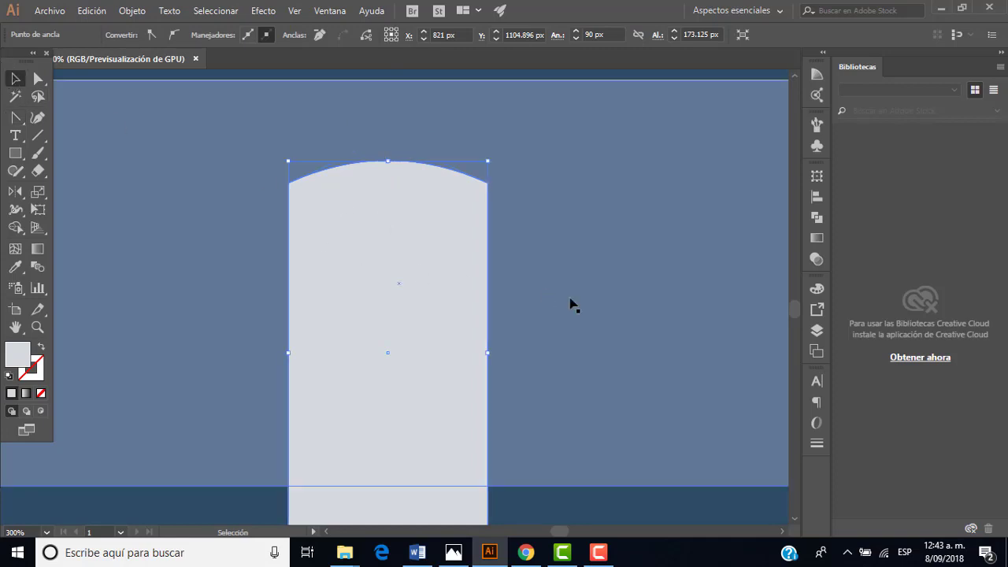
scroll(536, 302, down, 1)
scroll(536, 305, down, 1)
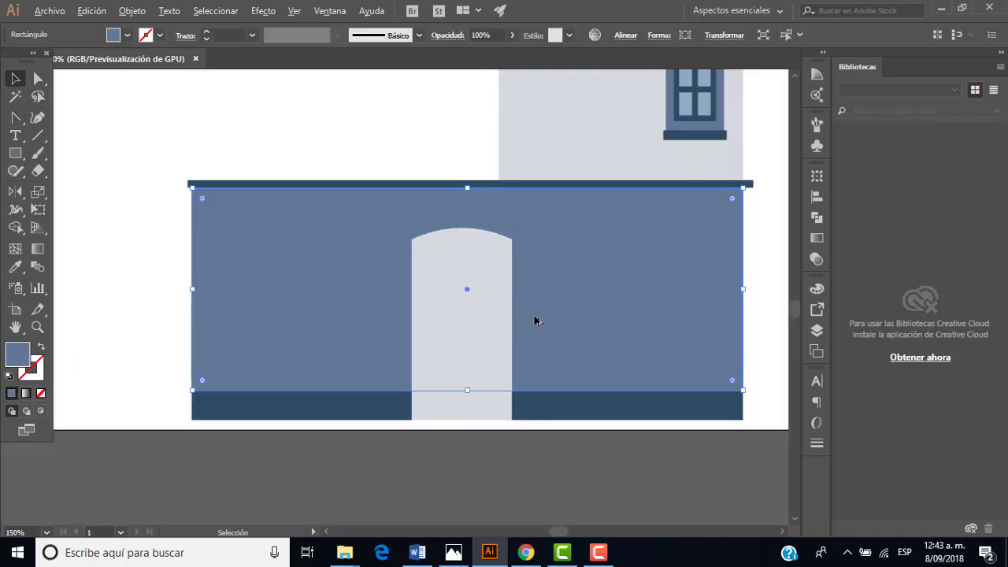
scroll(536, 320, up, 1)
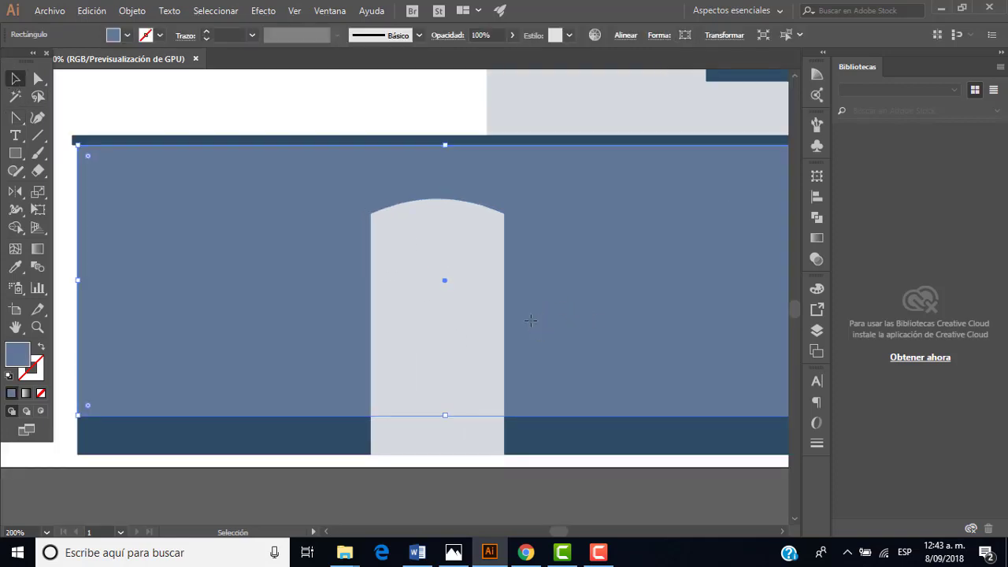
click(544, 479)
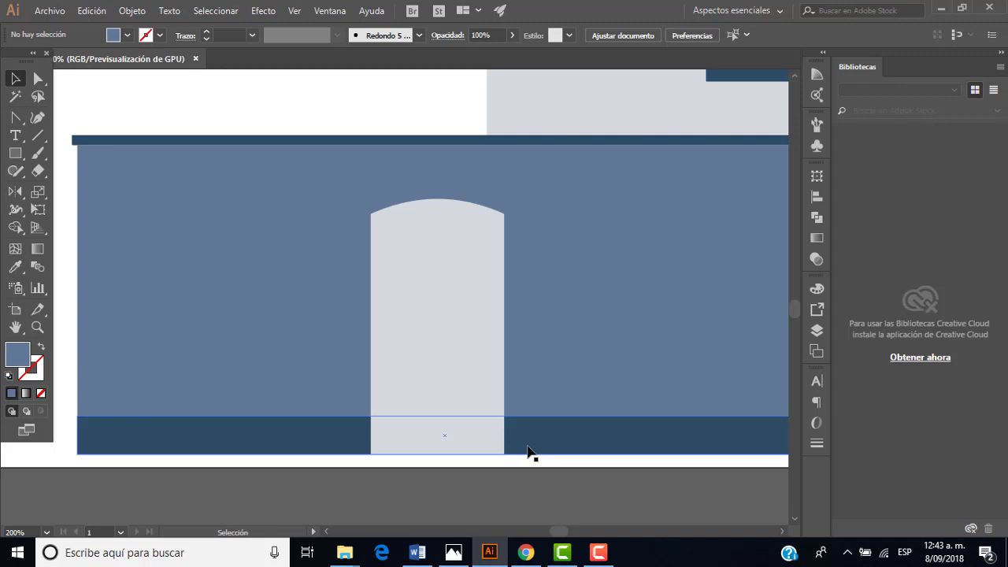
Step: Create a 62 × 68.5 px rectangle left of the tower
click(15, 153)
scroll(239, 303, down, 3)
scroll(223, 171, up, 1)
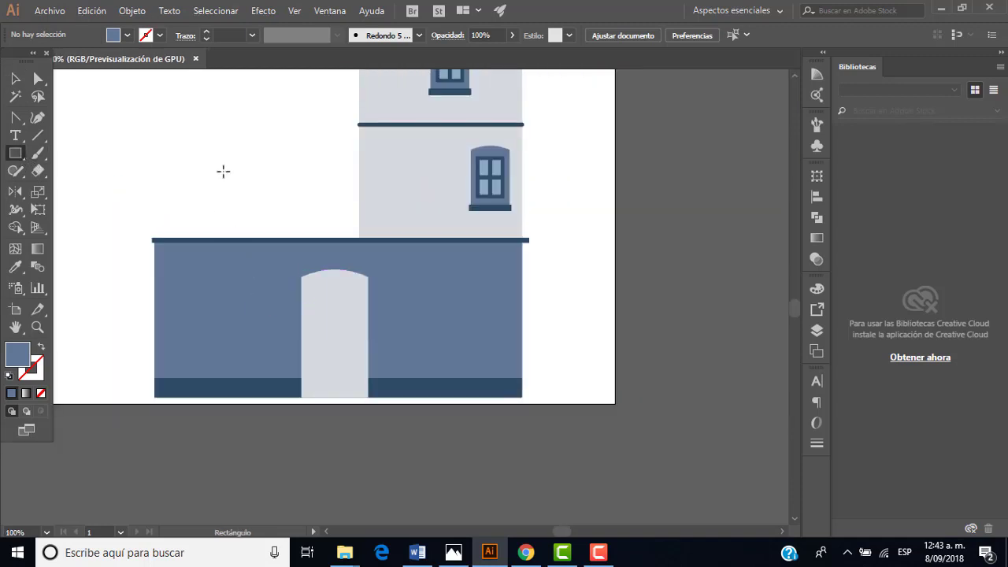
click(216, 160)
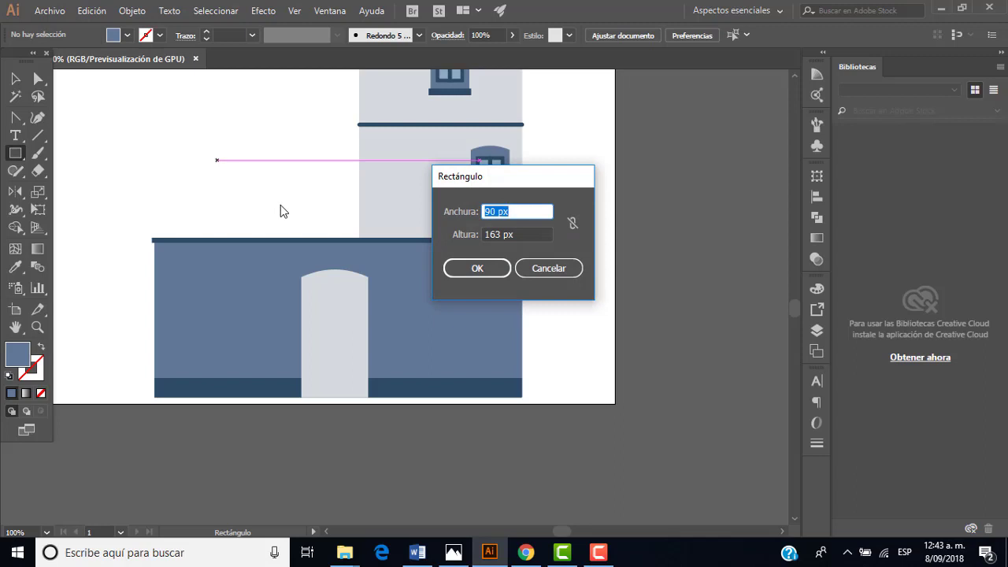
text(62)
key(Tab)
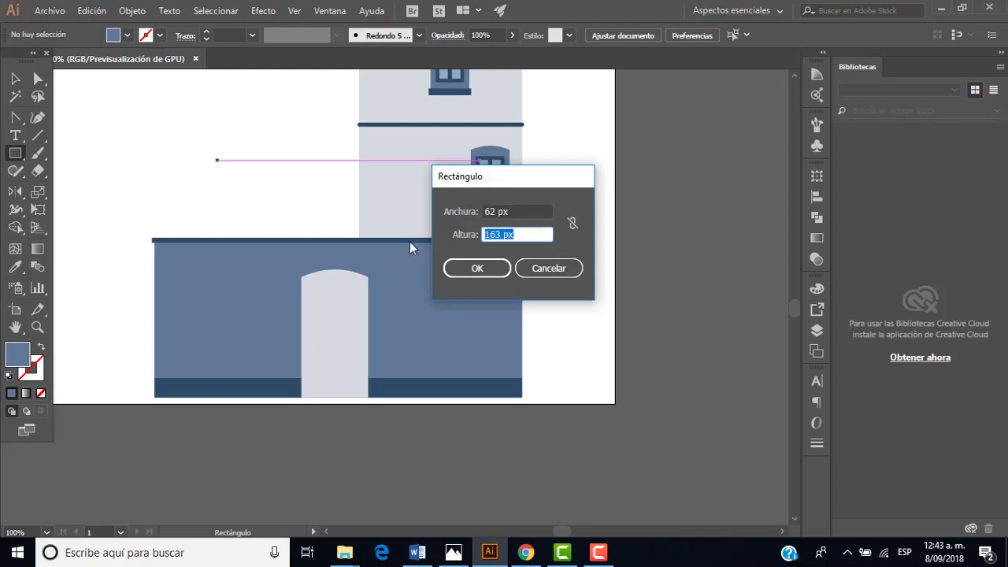
text(6)
text(8.)
text(5)
click(486, 272)
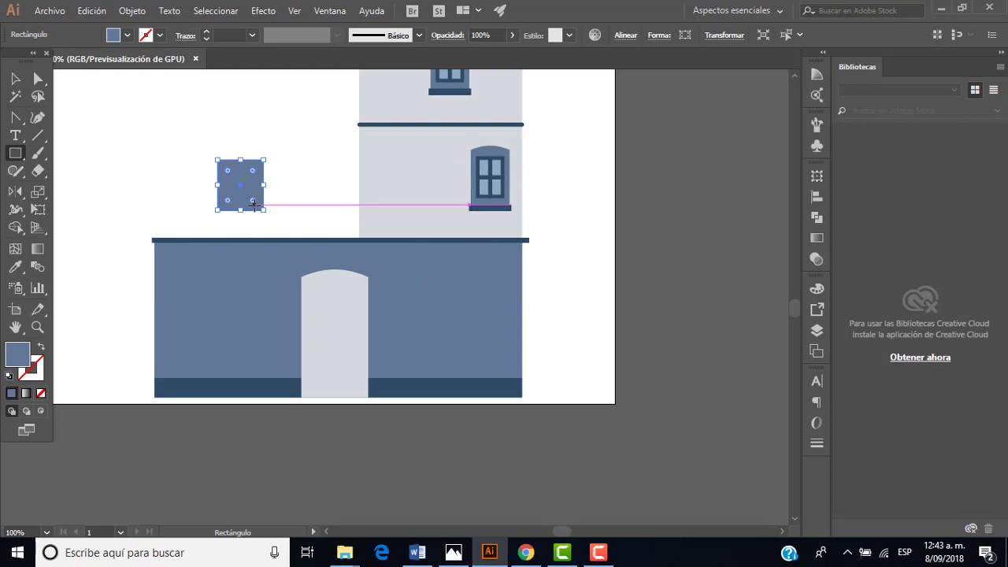
Step: Fill the new rectangle with dark blue 2E4C66 using the Eyedropper
scroll(253, 209, up, 2)
scroll(254, 209, up, 2)
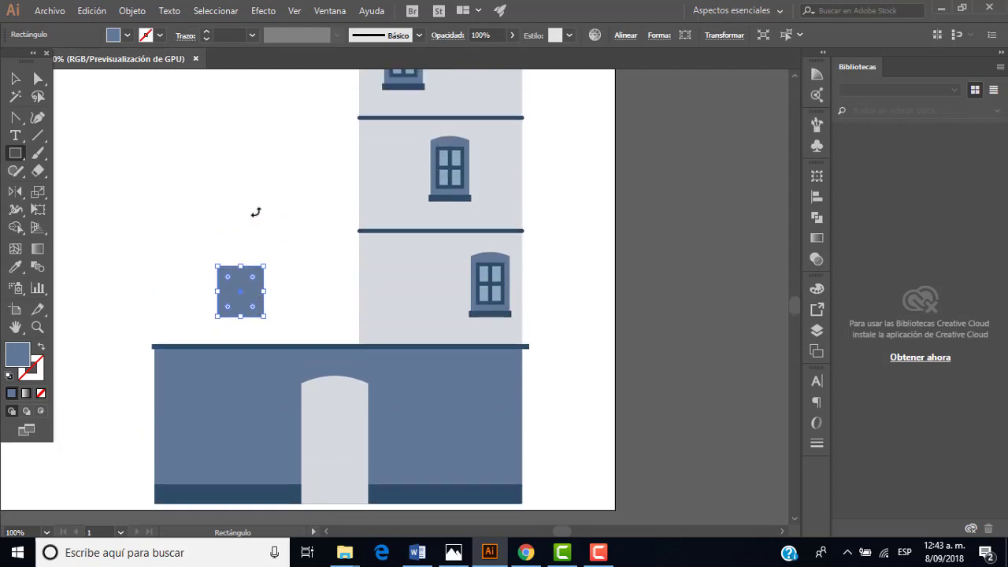
alt+scroll(255, 211, down, 2)
alt+scroll(237, 189, down, 2)
alt+scroll(204, 142, up, 1)
scroll(199, 126, up, 1)
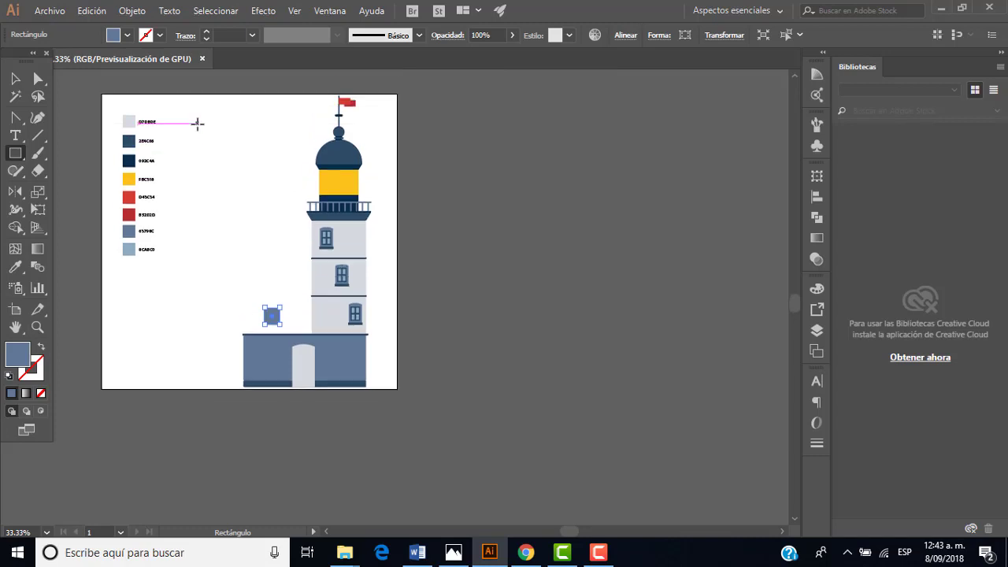
alt+scroll(202, 160, up, 1)
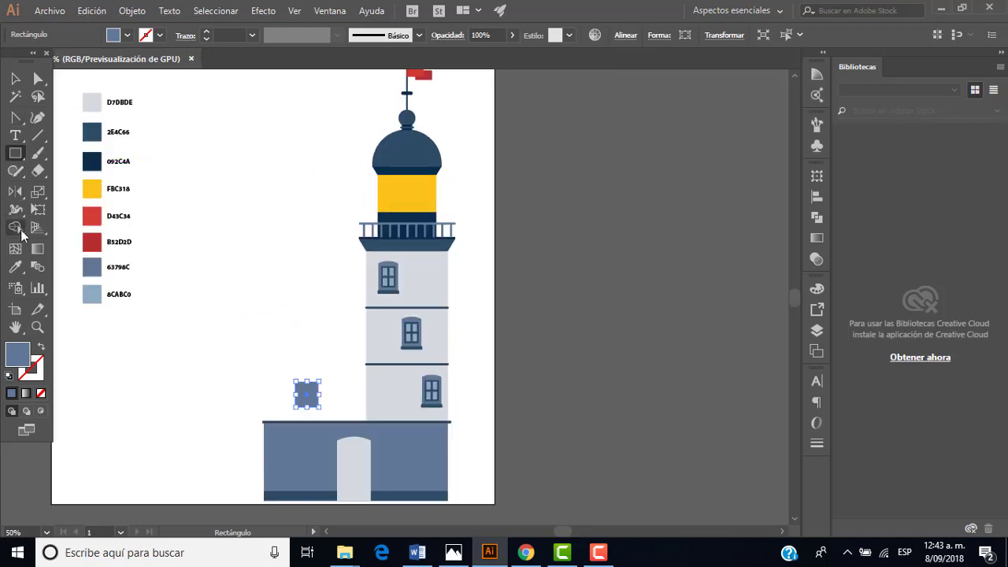
click(20, 269)
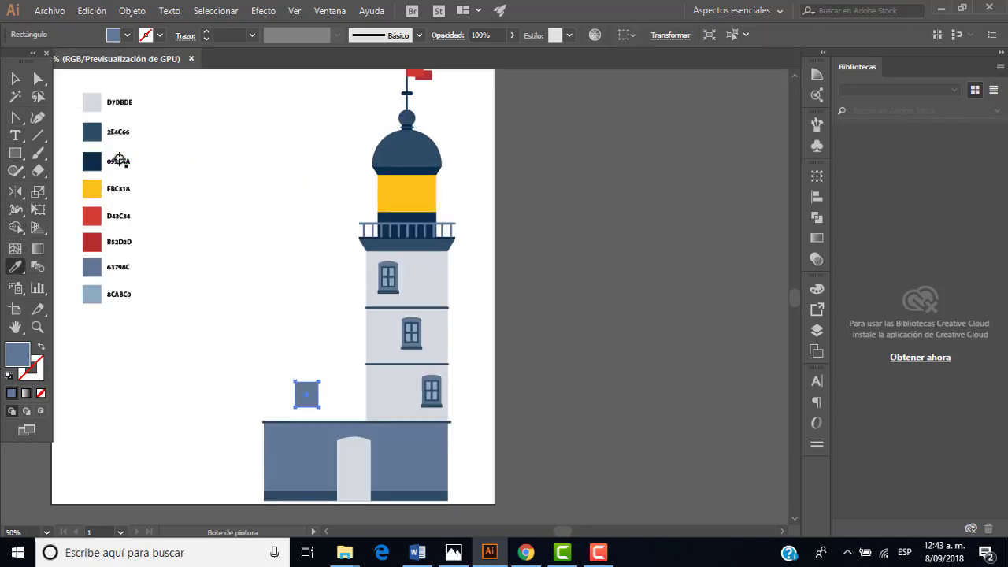
click(94, 131)
Step: Nudge the dark square up and right so it sits just above the house roof
click(15, 79)
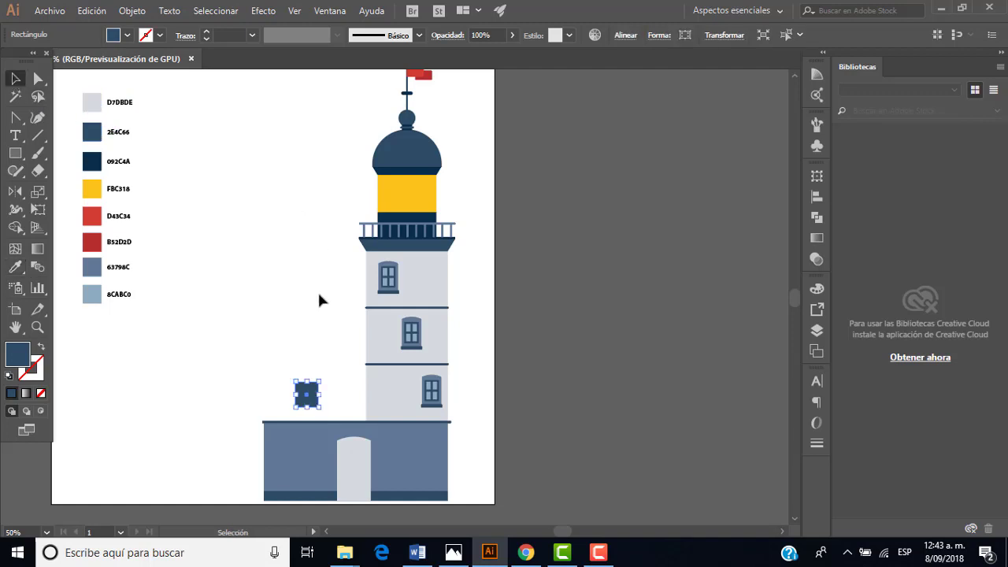
alt+scroll(328, 415, up, 2)
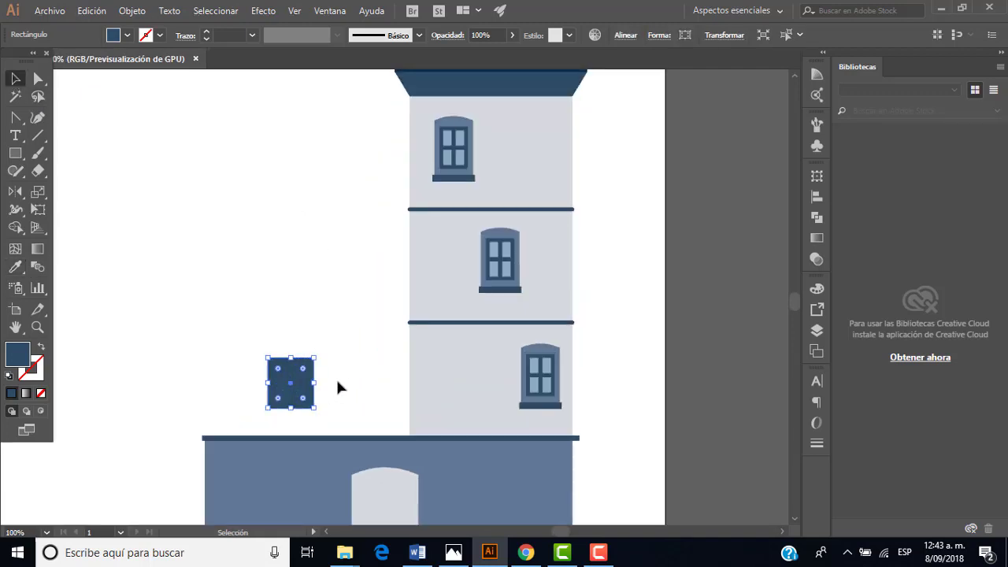
alt+scroll(338, 386, down, 1)
alt+scroll(337, 410, down, 1)
alt+scroll(312, 426, up, 2)
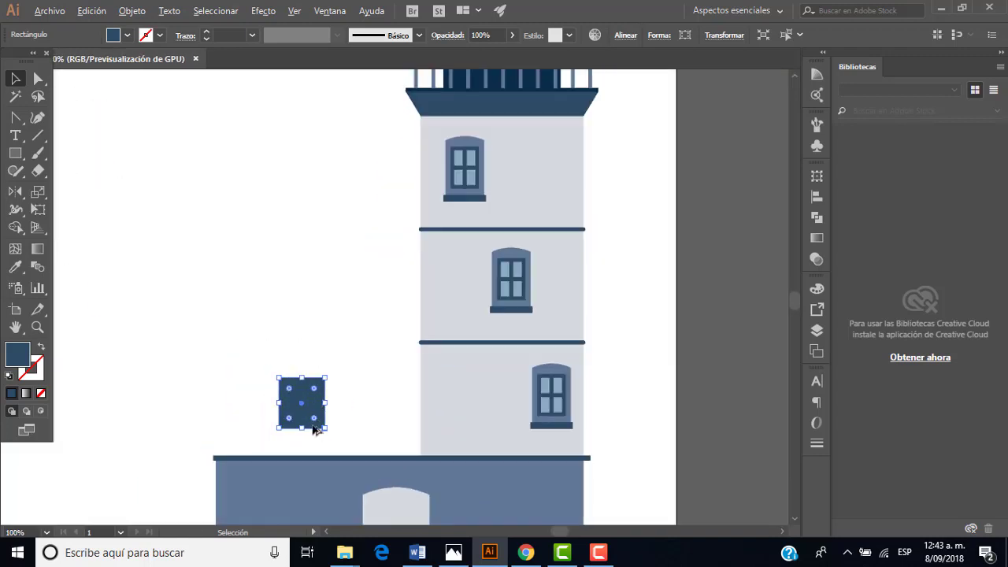
alt+scroll(310, 429, up, 1)
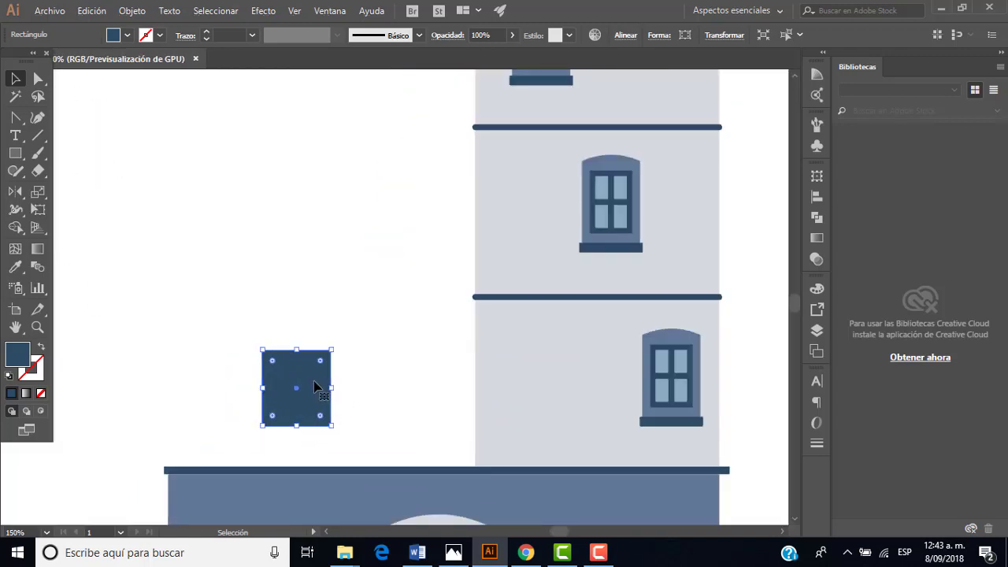
drag(308, 387, 344, 365)
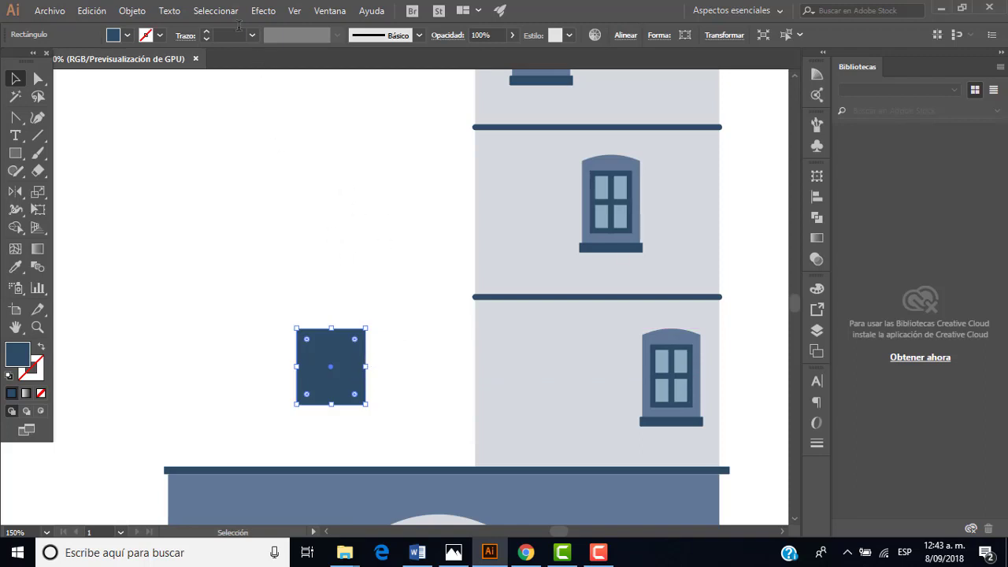
Step: Make a -5 px inset copy of the square with Offset Path, previewing first
click(134, 11)
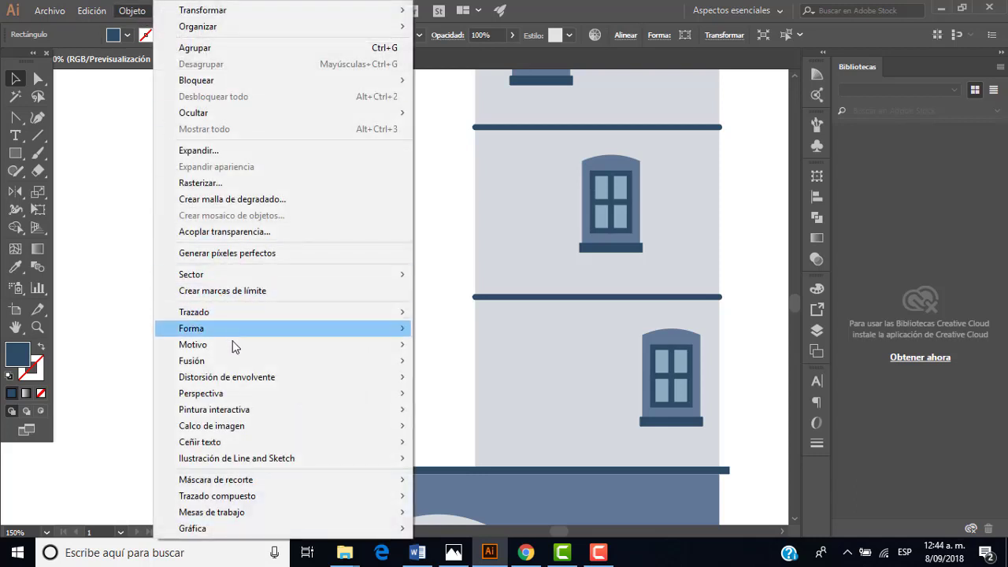
mouse_move(194, 312)
click(471, 367)
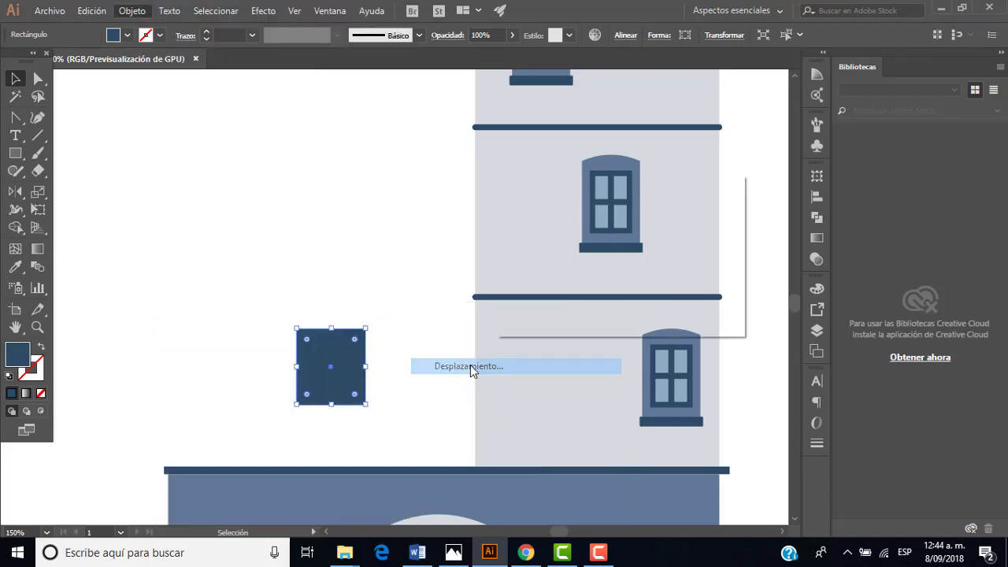
click(557, 302)
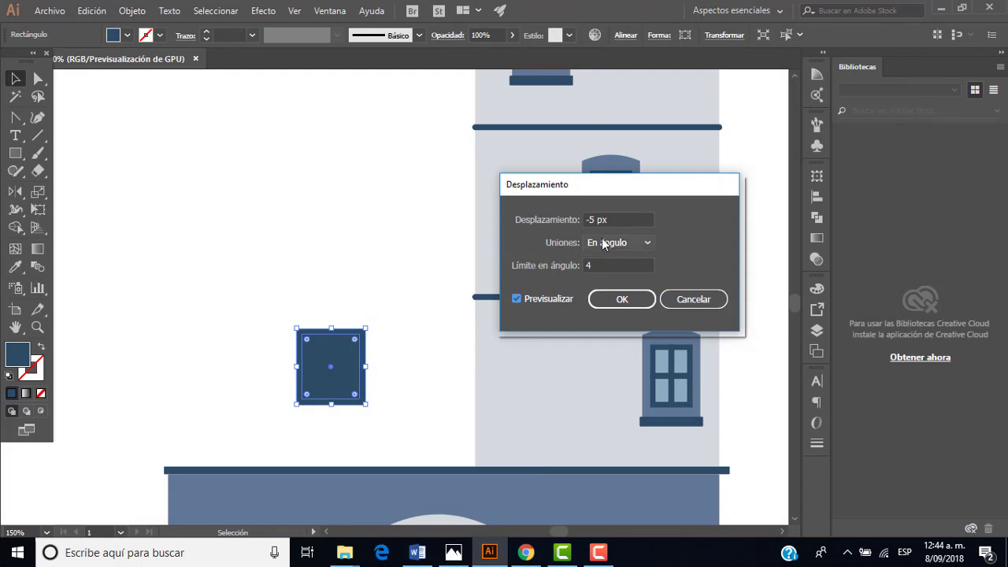
click(622, 300)
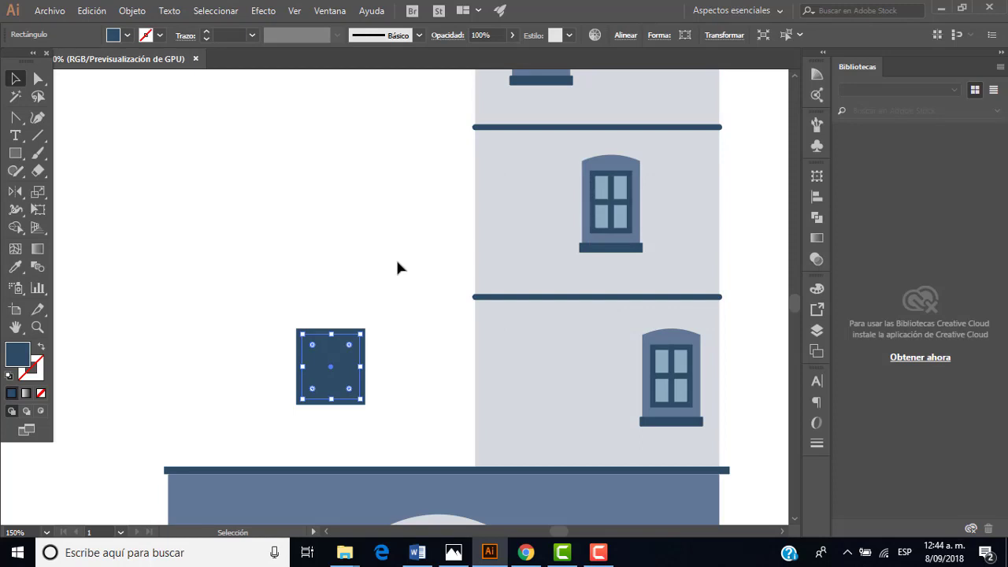
Step: Fill the inset copy with light blue 8CABC0 using the Eyedropper
scroll(294, 282, down, 2)
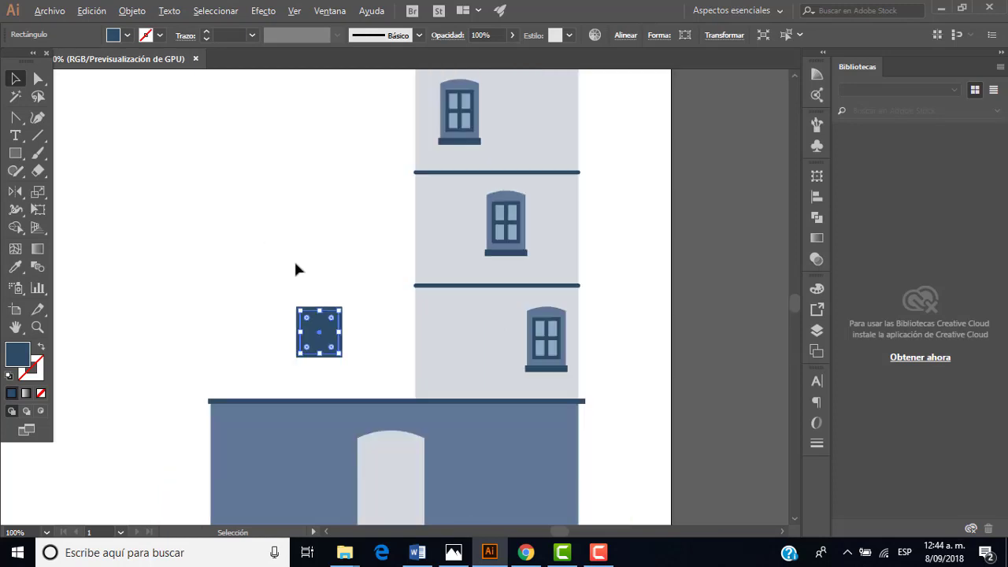
scroll(294, 260, down, 3)
scroll(202, 127, up, 1)
scroll(203, 131, up, 1)
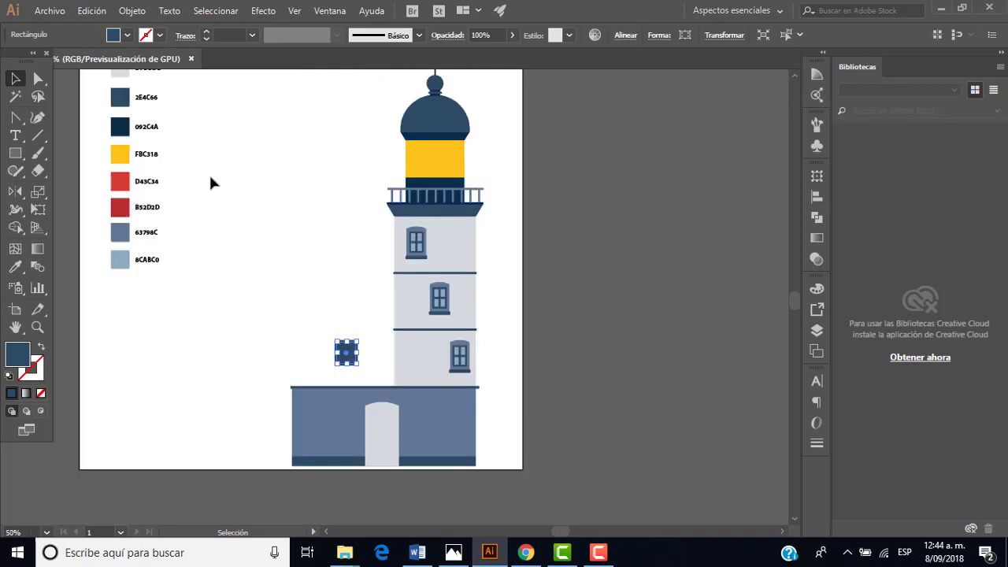
scroll(210, 179, up, 2)
scroll(187, 238, up, 1)
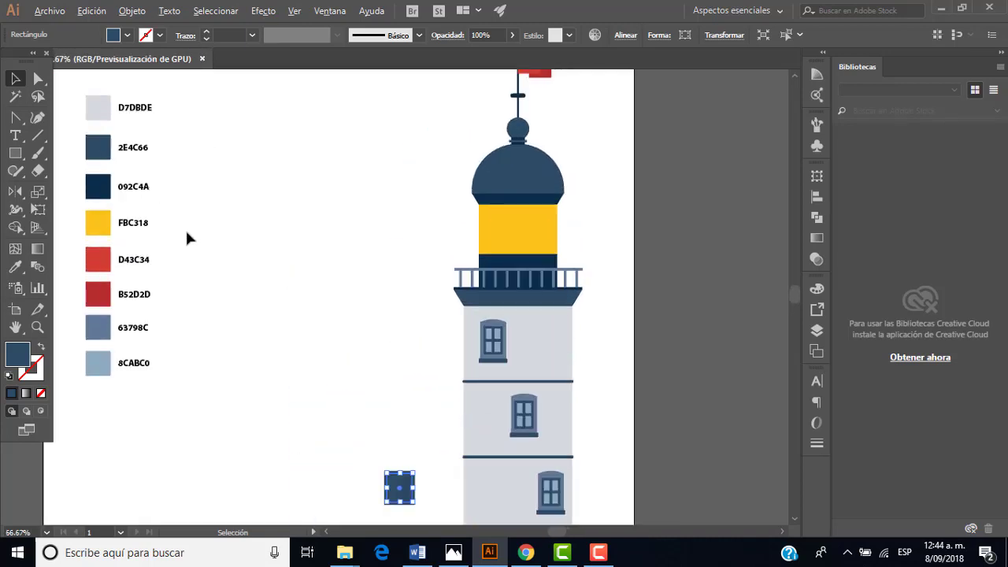
scroll(256, 370, down, 2)
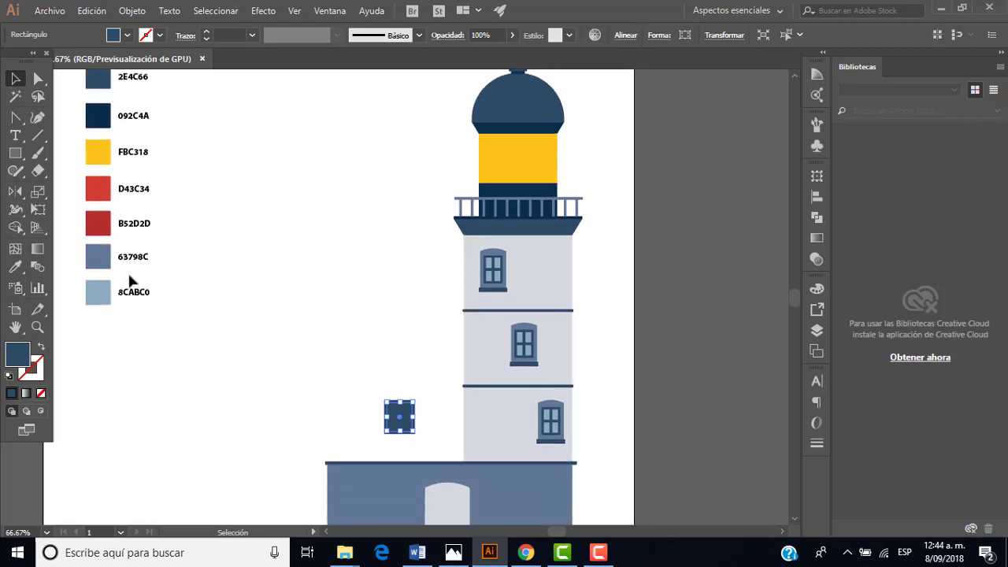
click(17, 267)
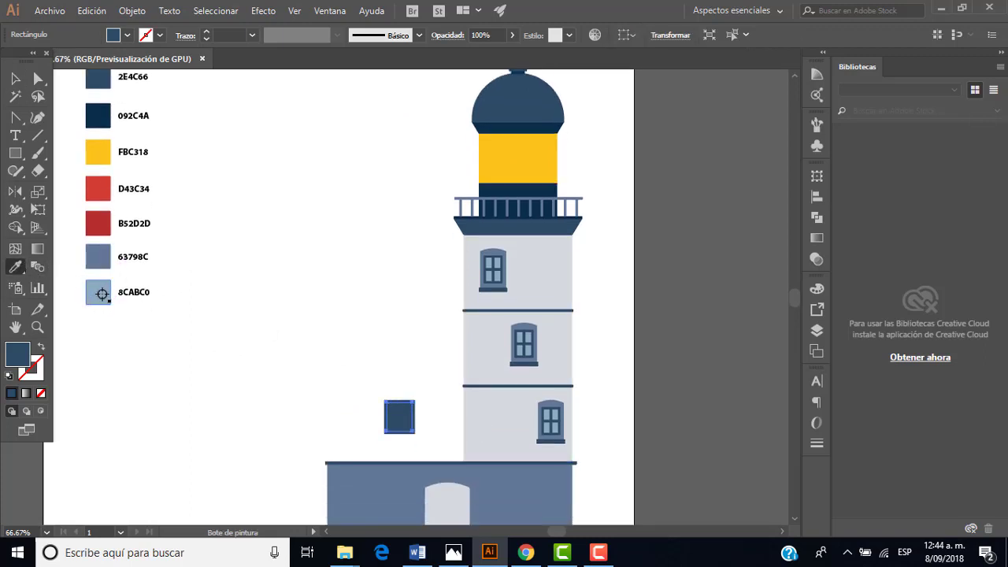
click(103, 293)
Step: Select the light blue pane, then deselect to check the framed window
click(15, 78)
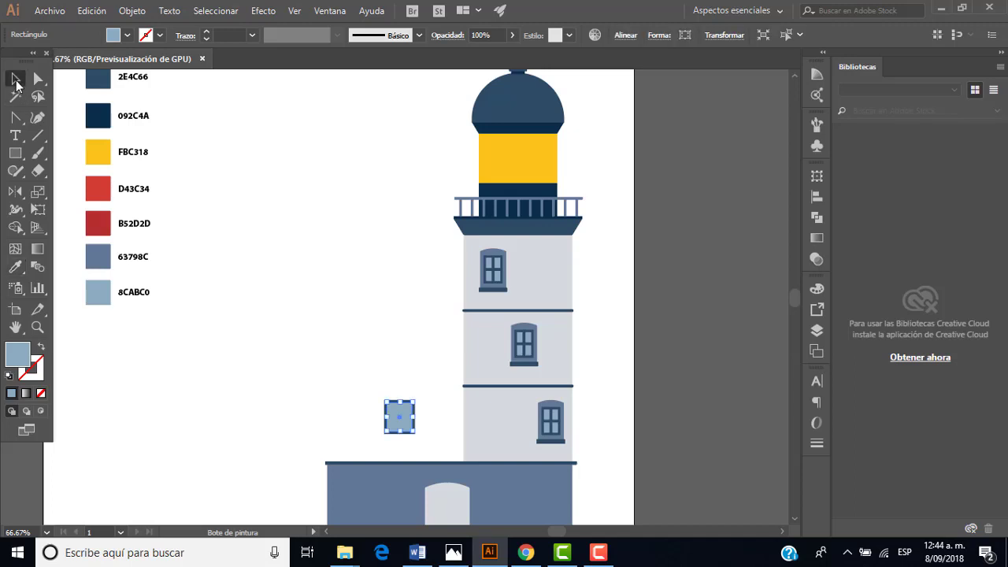
click(400, 417)
scroll(411, 445, up, 1)
scroll(411, 444, up, 1)
scroll(428, 442, up, 1)
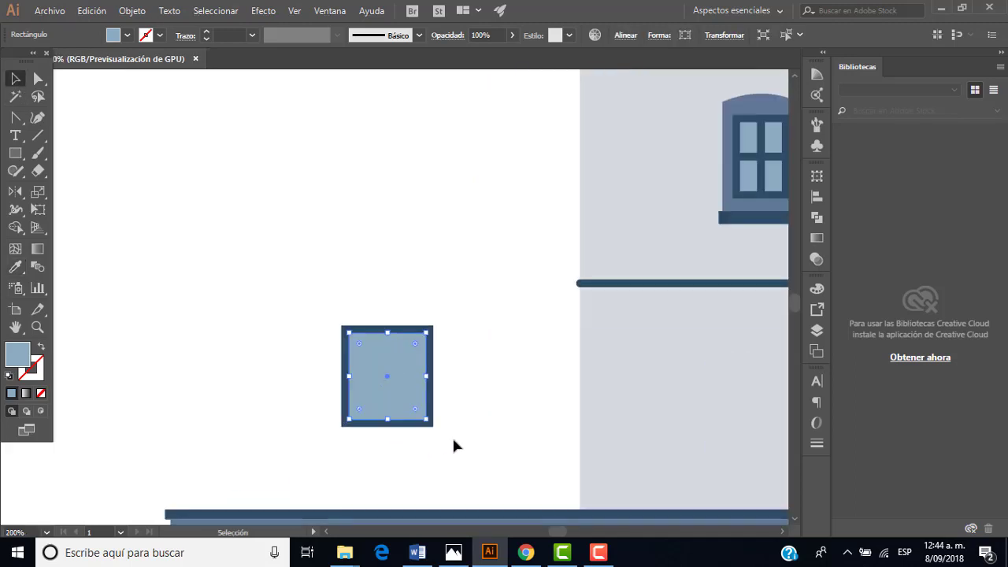
click(453, 439)
scroll(453, 420, down, 1)
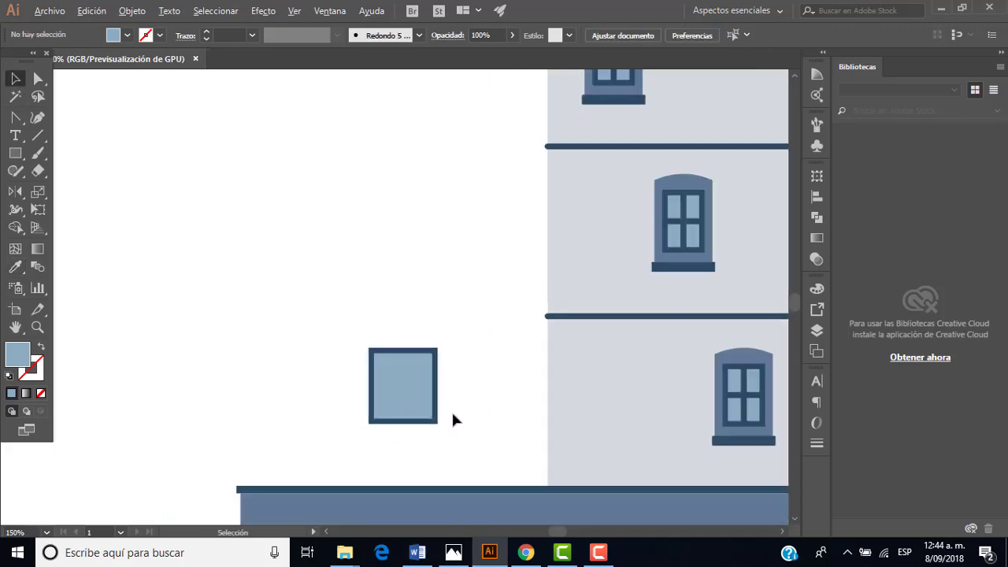
scroll(453, 420, up, 1)
scroll(453, 420, down, 1)
scroll(453, 420, down, 2)
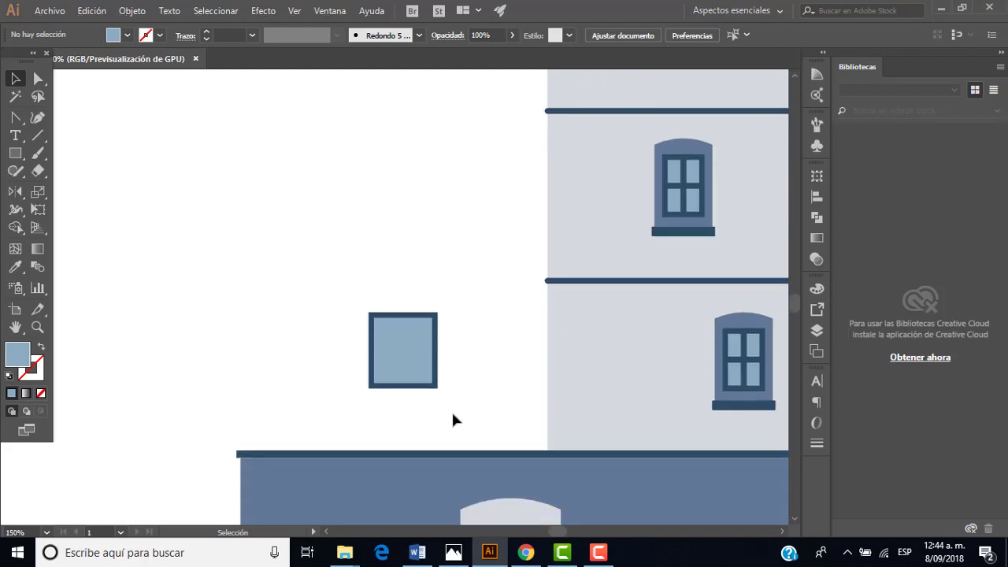
scroll(425, 324, up, 1)
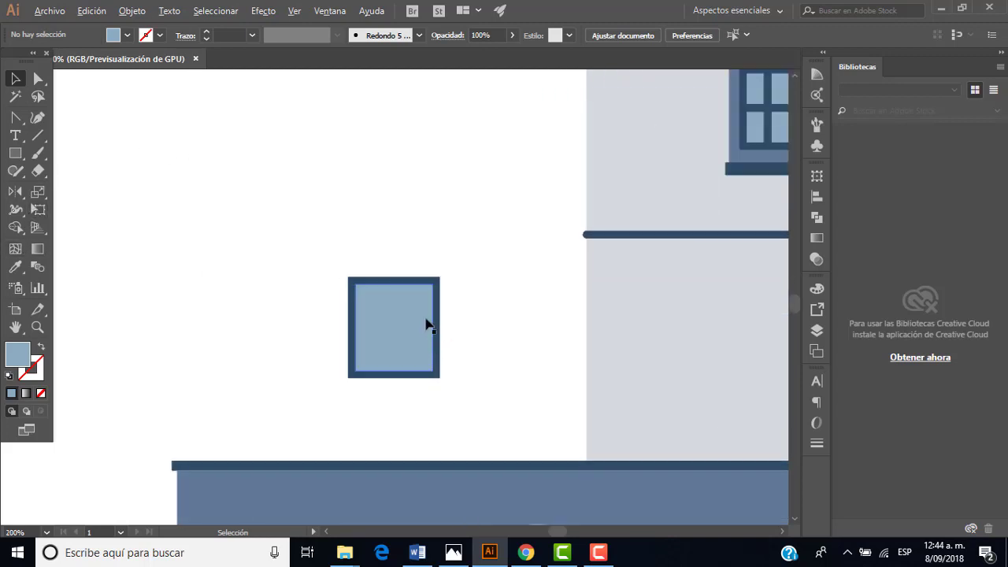
Step: Draw a 5 × 68.5 px rectangle, then delete it as misplaced
click(14, 155)
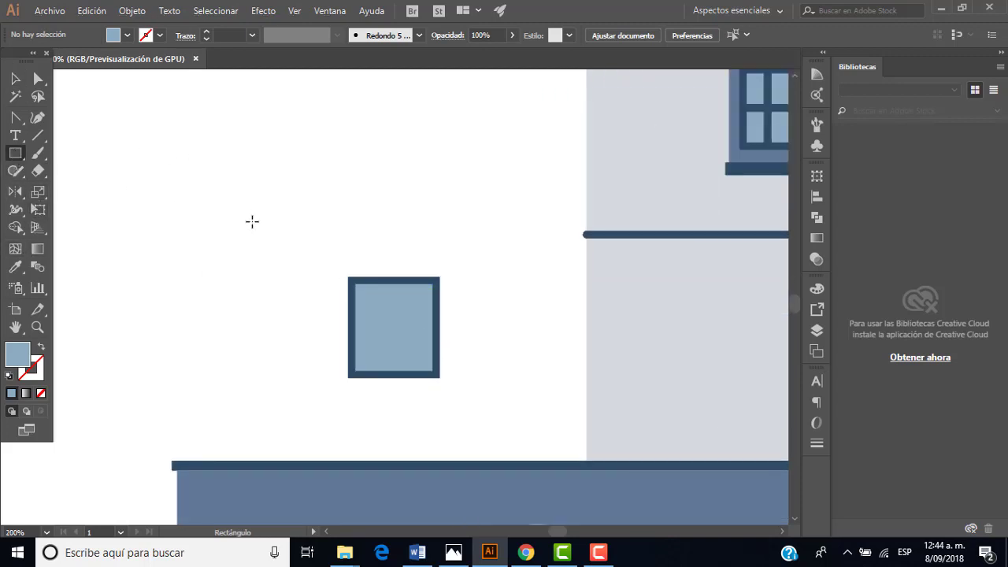
click(252, 220)
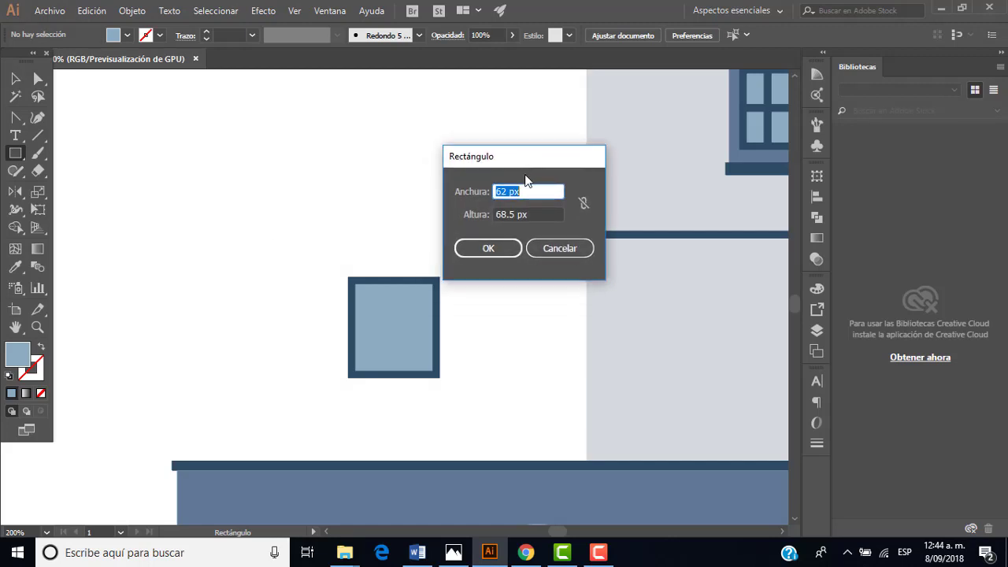
text(5)
click(535, 215)
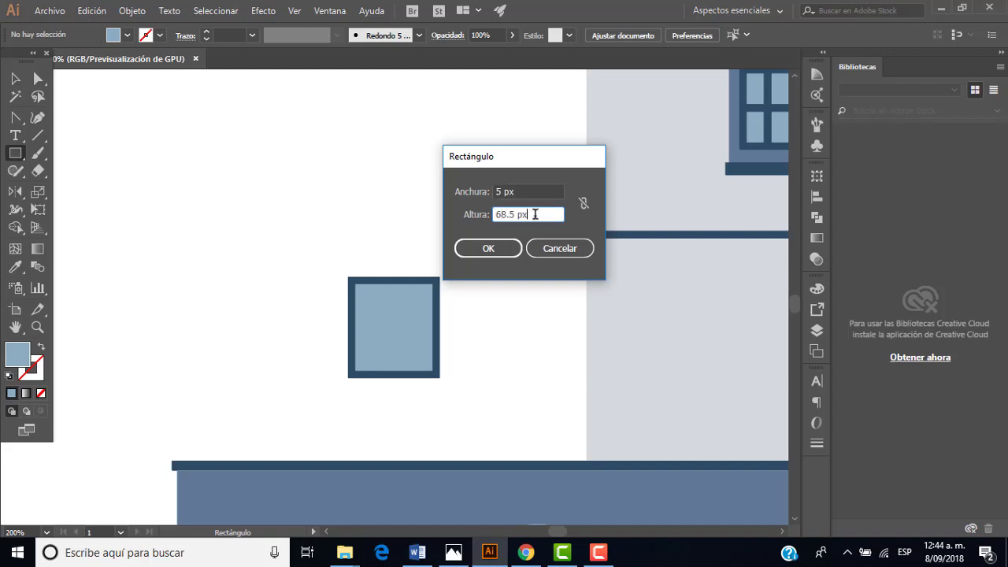
drag(507, 214, 447, 215)
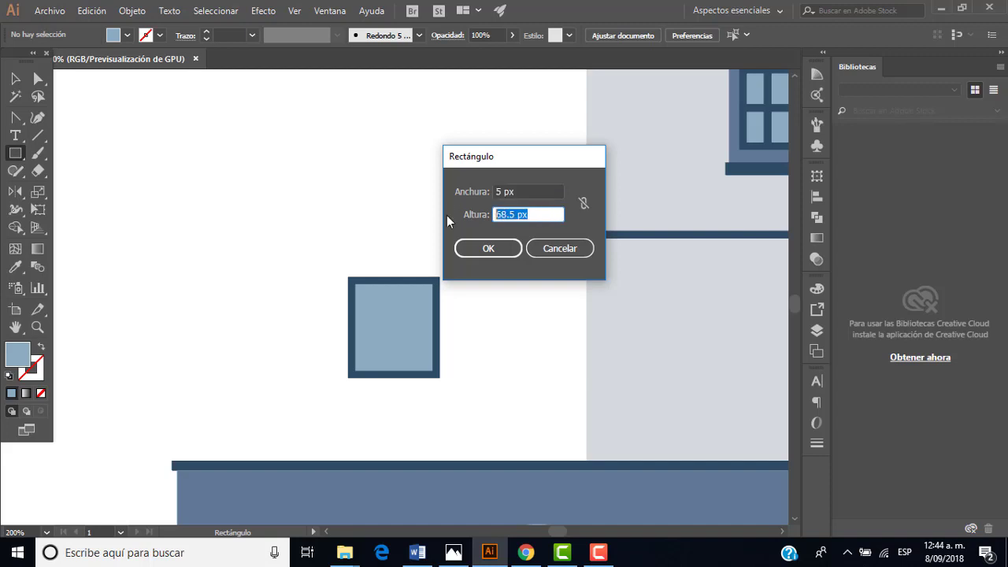
click(501, 251)
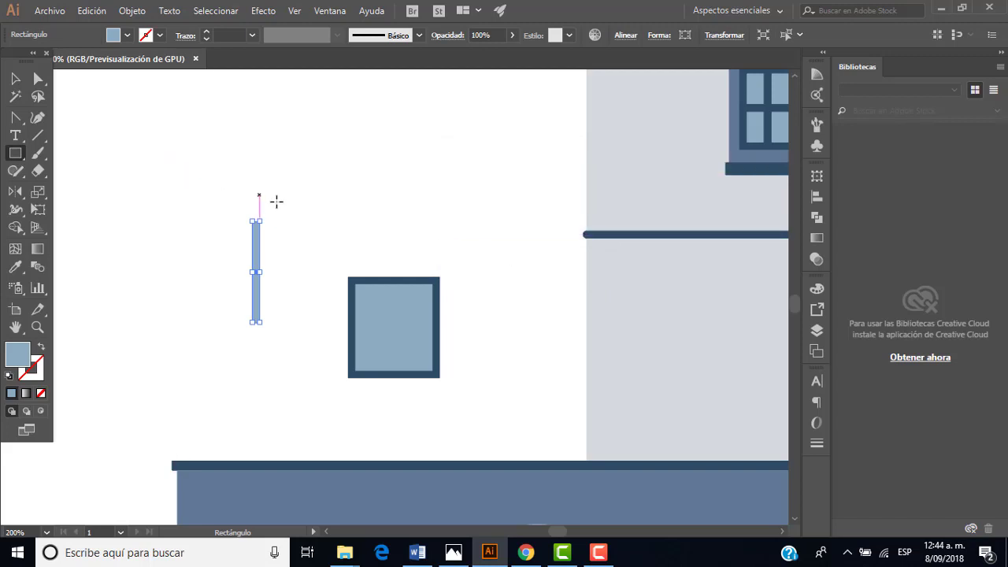
key(Delete)
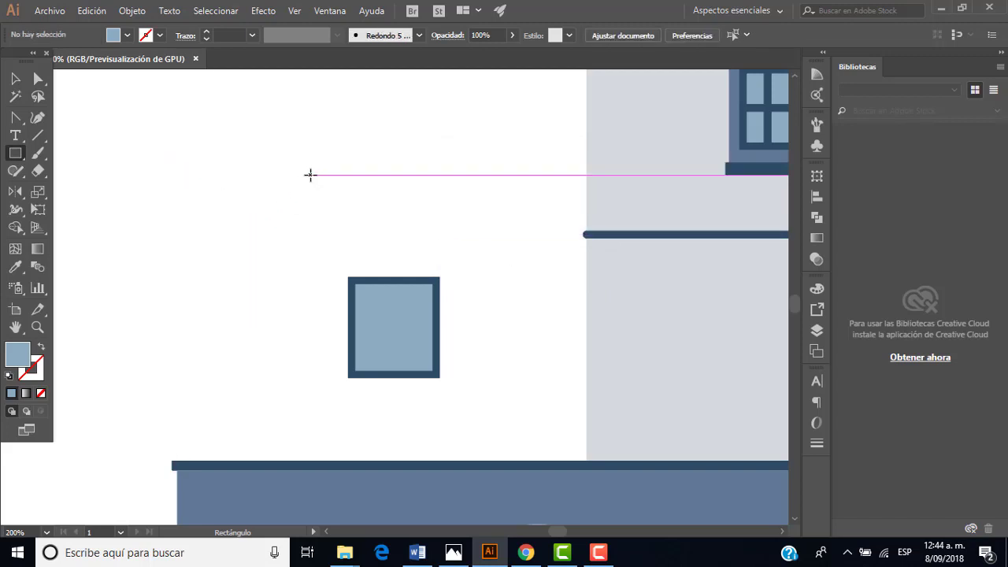
Step: Redraw the 5 × 68.5 px bar above-left of the square window
click(310, 174)
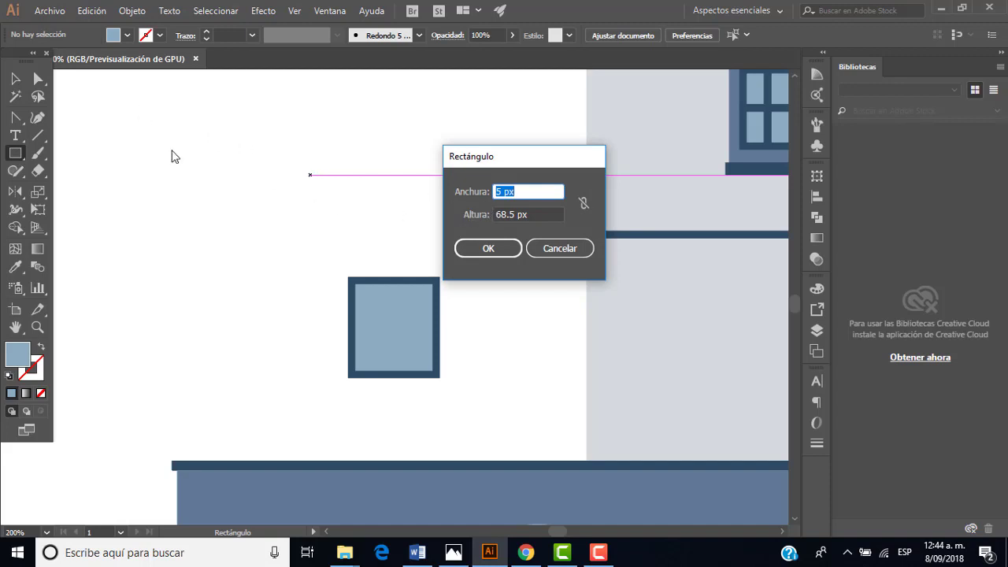
click(482, 249)
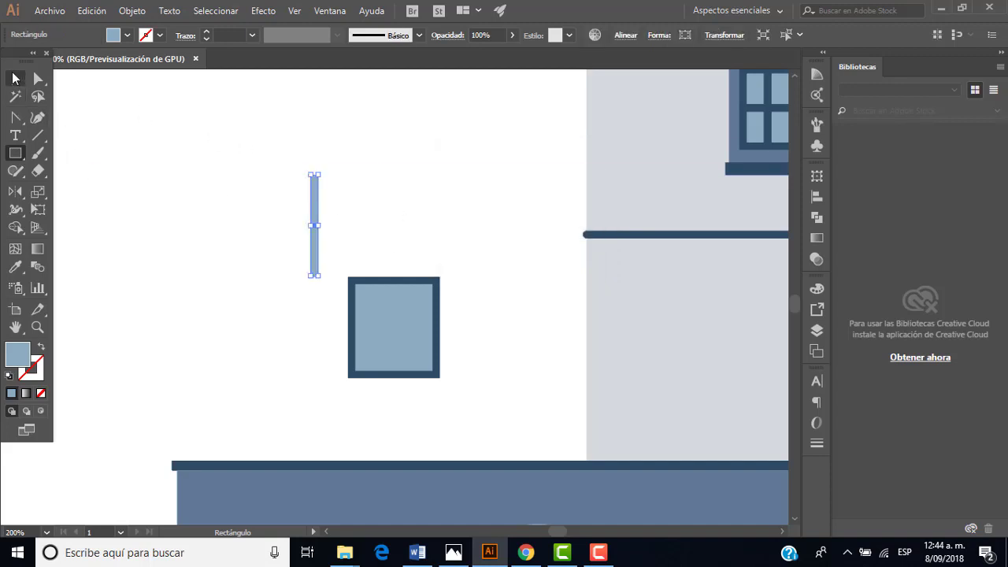
click(15, 79)
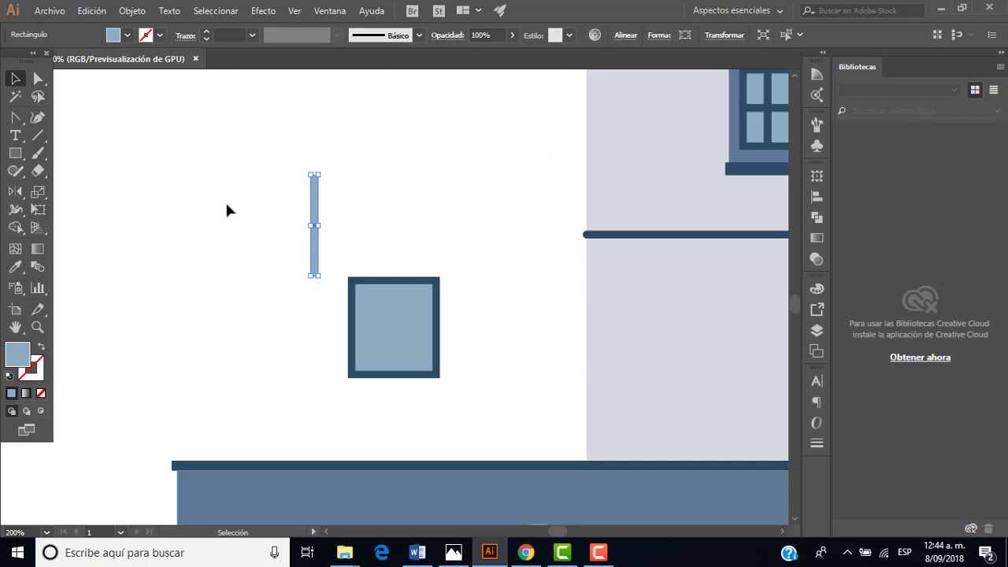
scroll(226, 210, down, 1)
scroll(226, 211, down, 1)
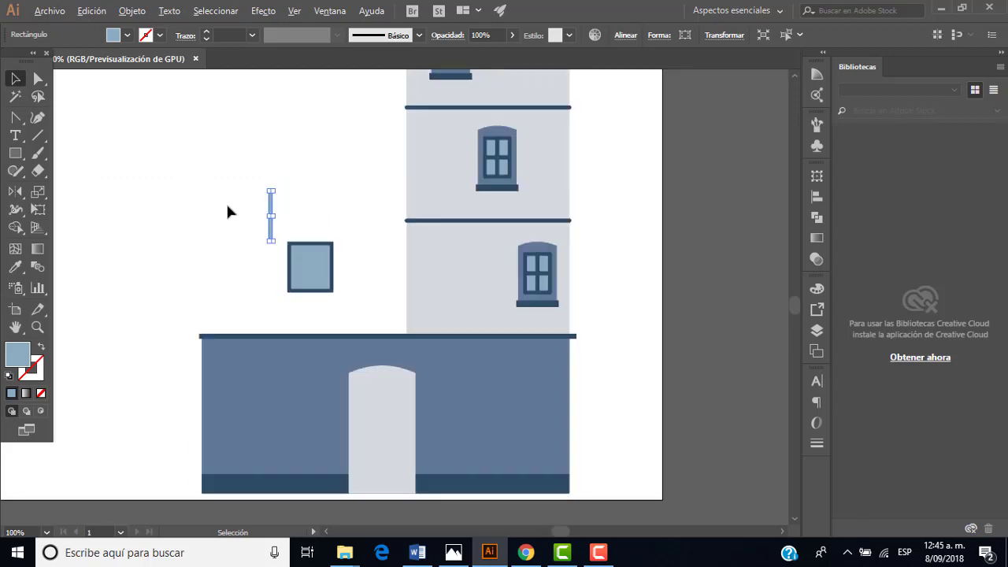
scroll(227, 211, down, 1)
scroll(227, 211, down, 1)
scroll(189, 134, up, 1)
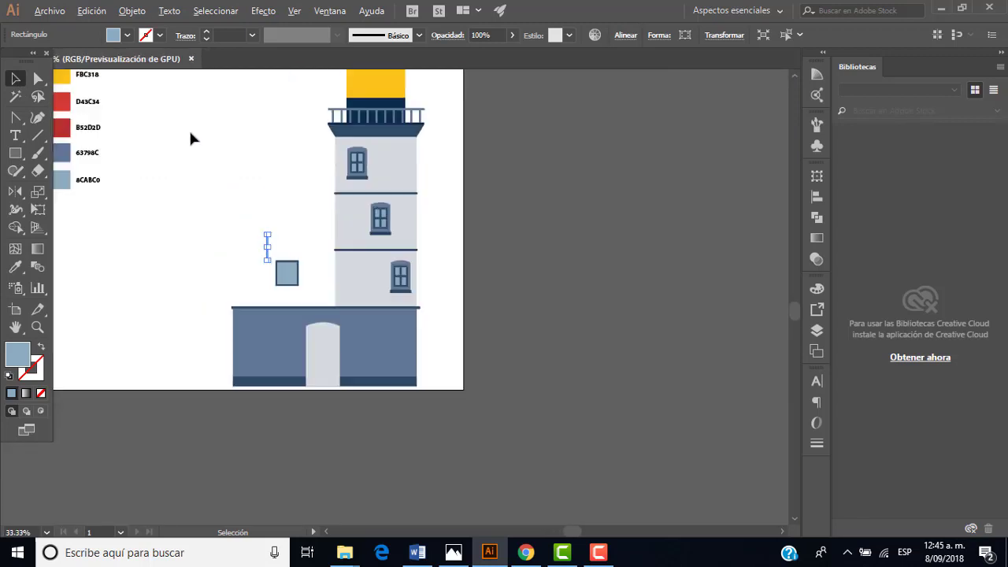
scroll(205, 161, up, 2)
scroll(204, 162, up, 1)
scroll(205, 162, down, 1)
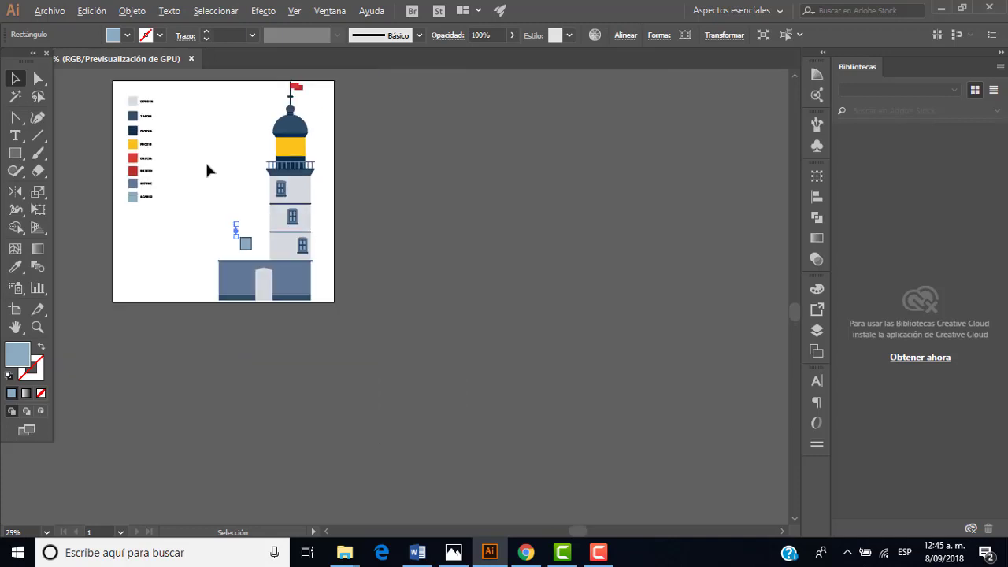
scroll(169, 110, up, 1)
scroll(144, 103, up, 1)
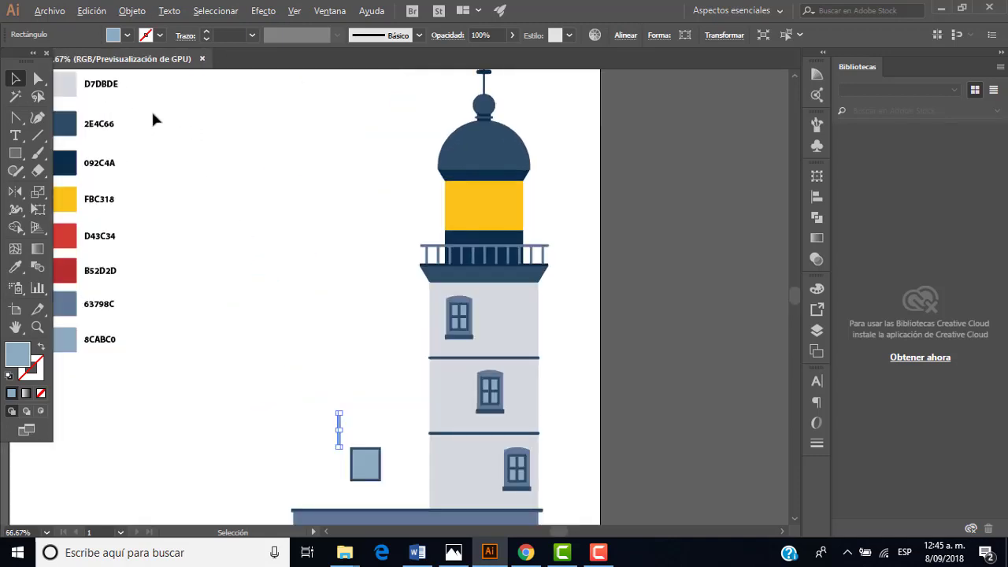
scroll(151, 110, down, 1)
scroll(148, 106, up, 1)
scroll(142, 118, down, 2)
scroll(122, 111, up, 2)
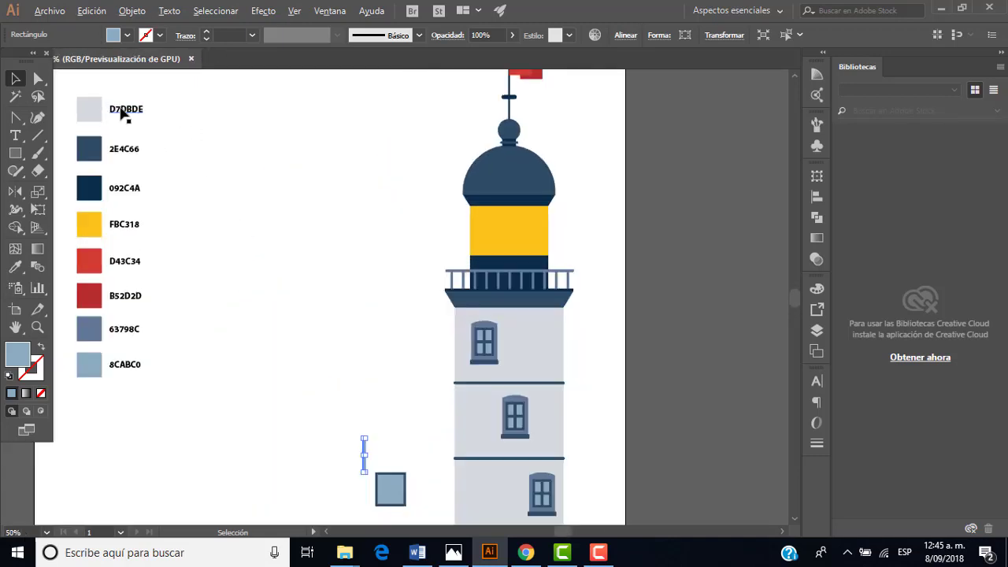
Step: Colour the bar dark blue 2E4C66 with the Eyedropper and deselect it
click(14, 268)
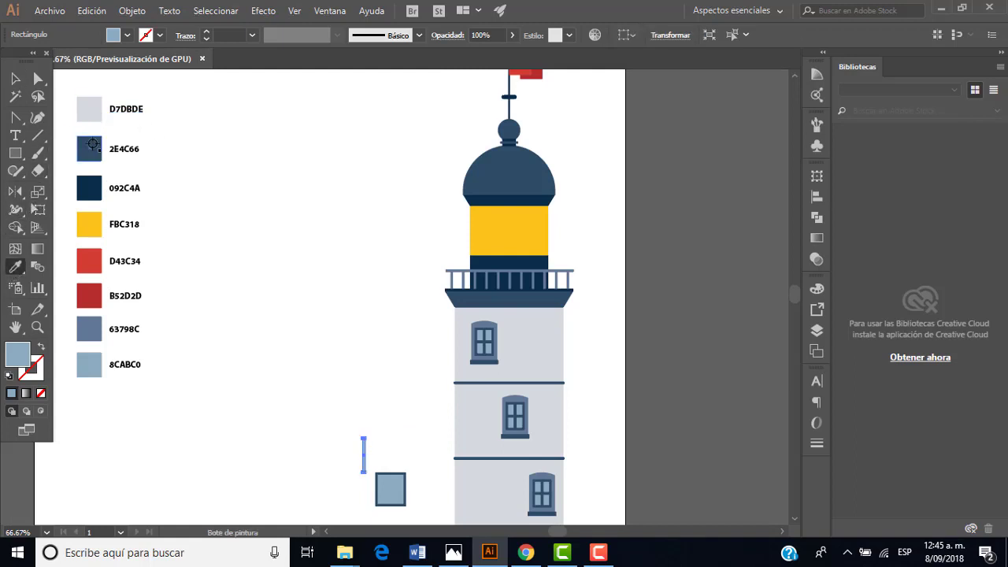
click(82, 142)
click(16, 79)
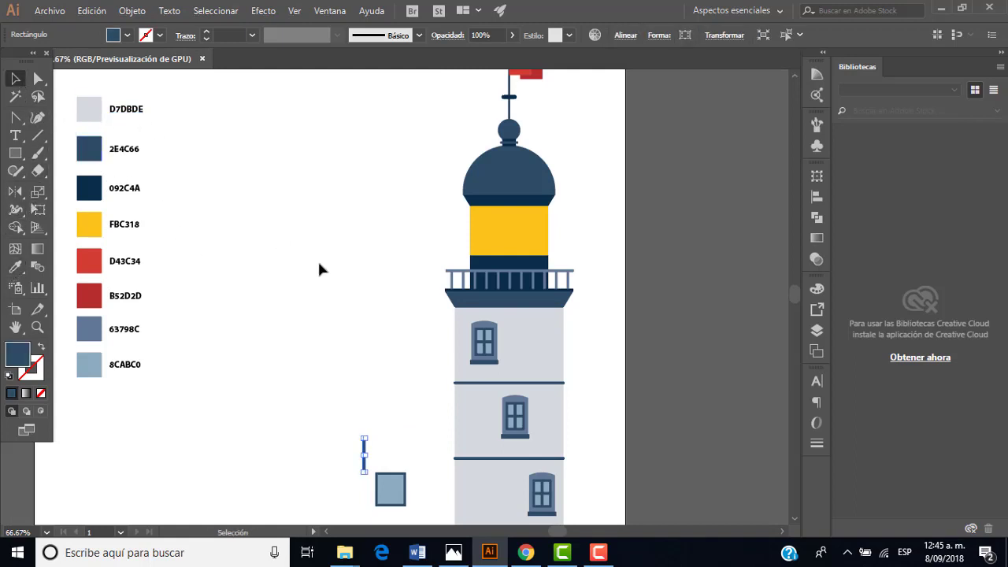
click(379, 381)
scroll(396, 399, up, 1)
Step: Move the vertical bar to the centre of the square window
scroll(398, 409, up, 2)
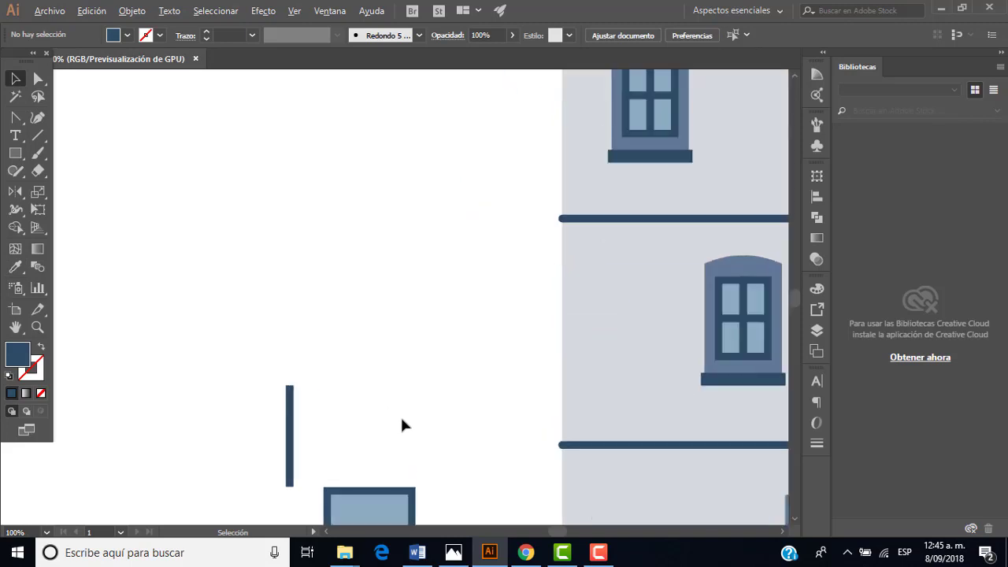
scroll(400, 414, down, 2)
scroll(400, 416, down, 2)
drag(293, 223, 372, 323)
click(455, 348)
Step: Add a 62 × 5 px horizontal bar across the window's middle
click(15, 153)
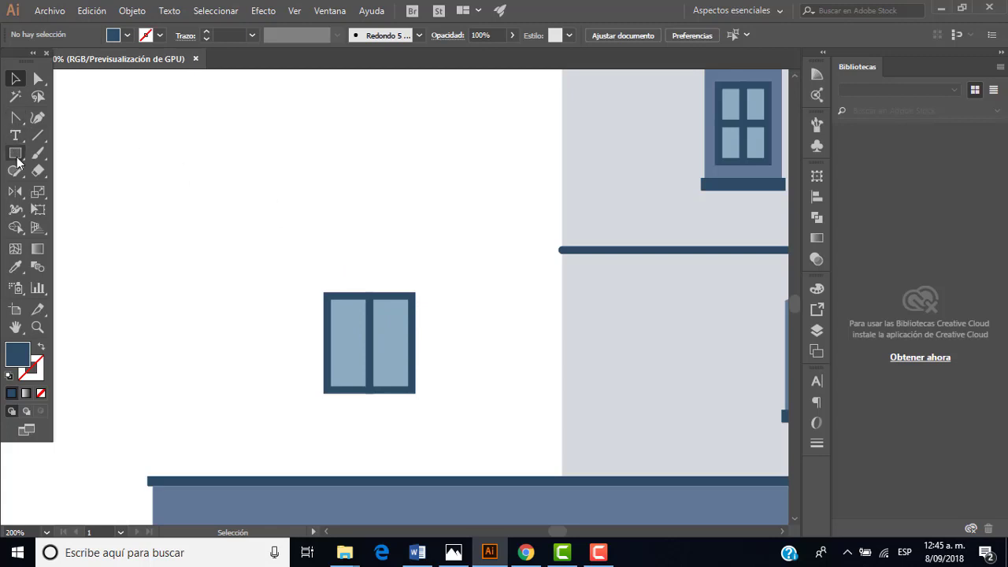
click(364, 198)
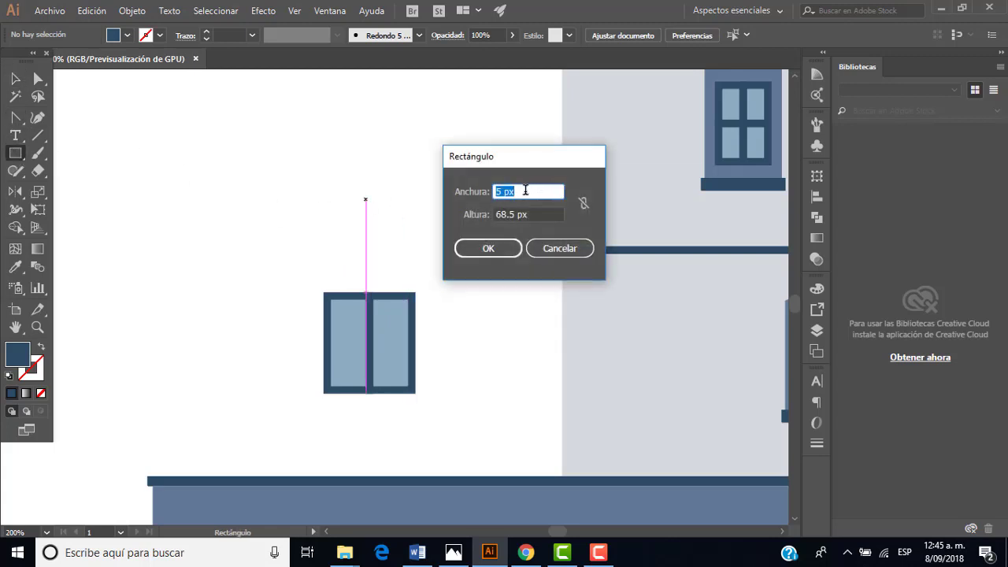
text(2)
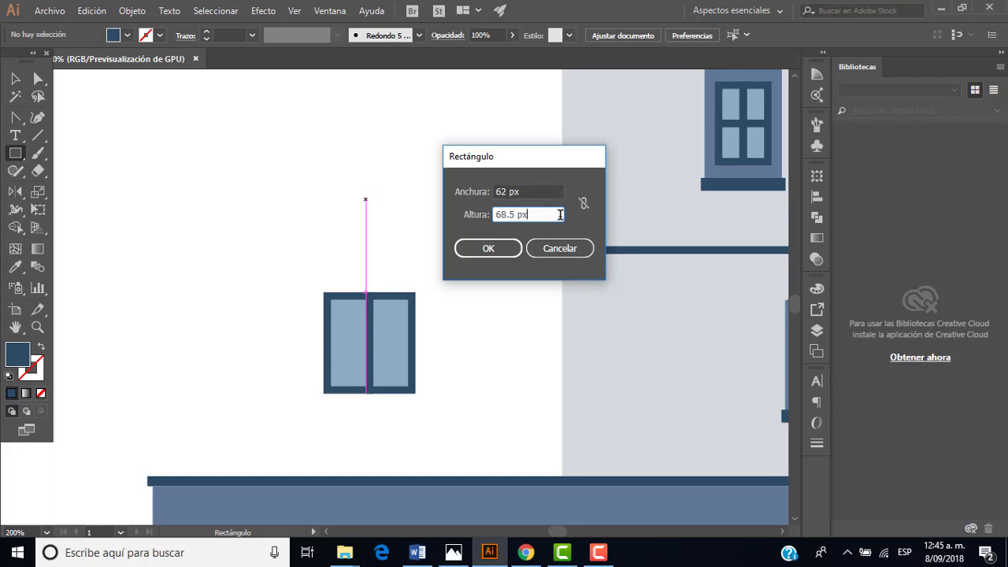
drag(561, 215, 453, 212)
text(5)
click(502, 250)
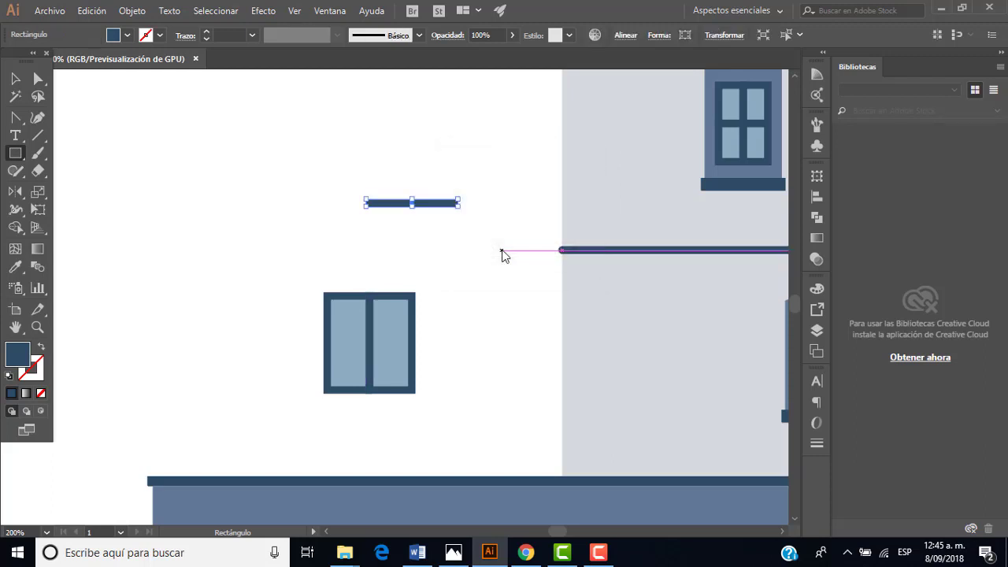
click(16, 79)
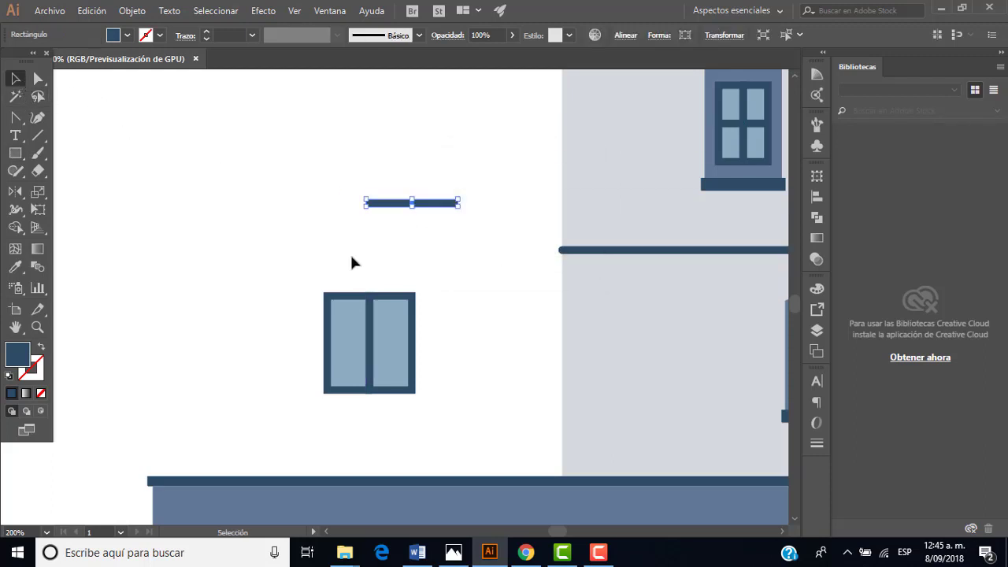
drag(425, 207, 382, 343)
click(484, 343)
Step: Select all parts of the four-pane window and move it onto the arched door
scroll(484, 343, down, 2)
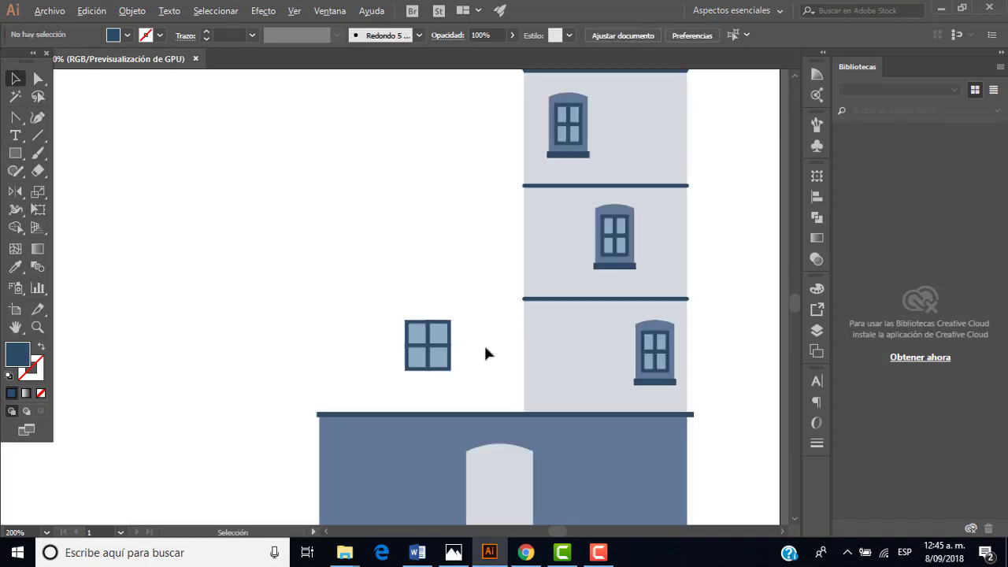
scroll(485, 348, down, 3)
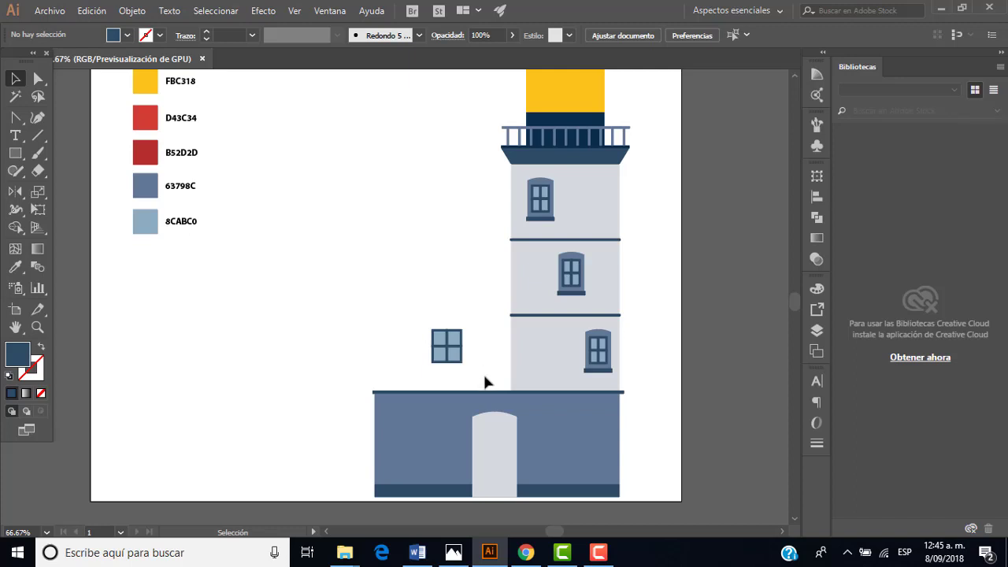
scroll(486, 382, down, 2)
scroll(488, 423, up, 1)
scroll(486, 424, up, 1)
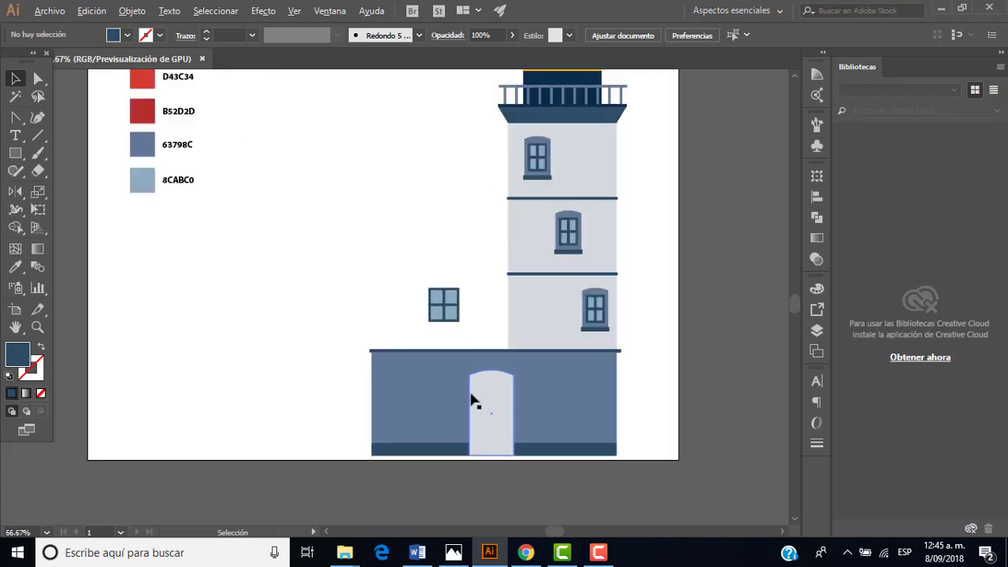
scroll(475, 367, up, 1)
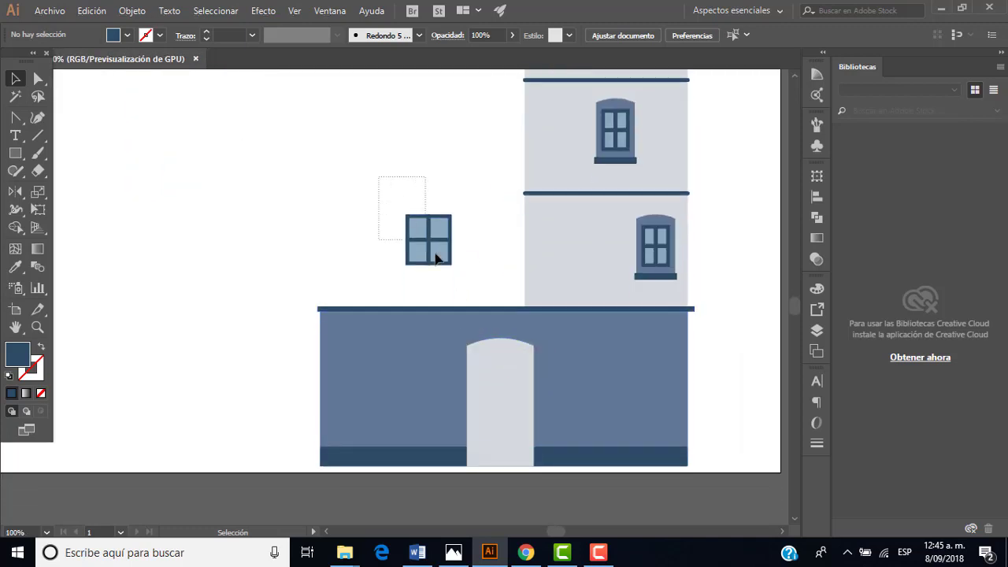
drag(435, 258, 468, 293)
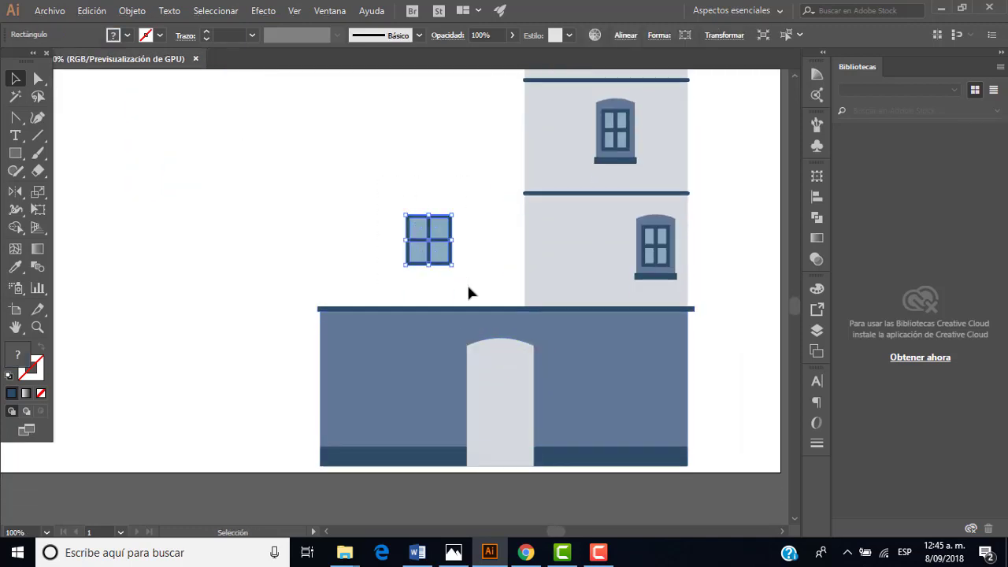
drag(432, 224, 510, 378)
Step: Duplicate the window below the original and adjust both windows' vertical positions
scroll(518, 423, up, 1)
scroll(518, 423, up, 2)
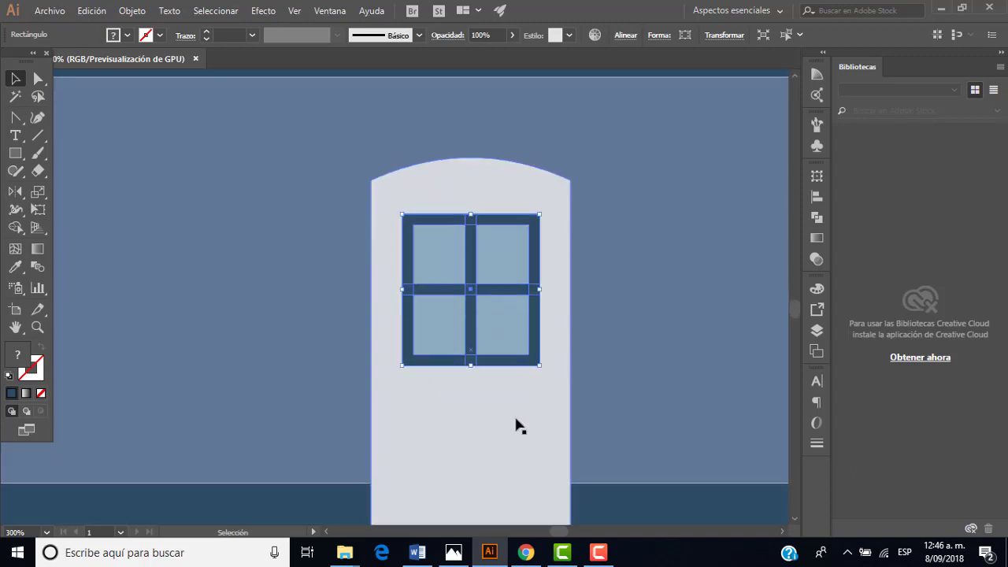
scroll(516, 418, down, 1)
drag(480, 238, 475, 400)
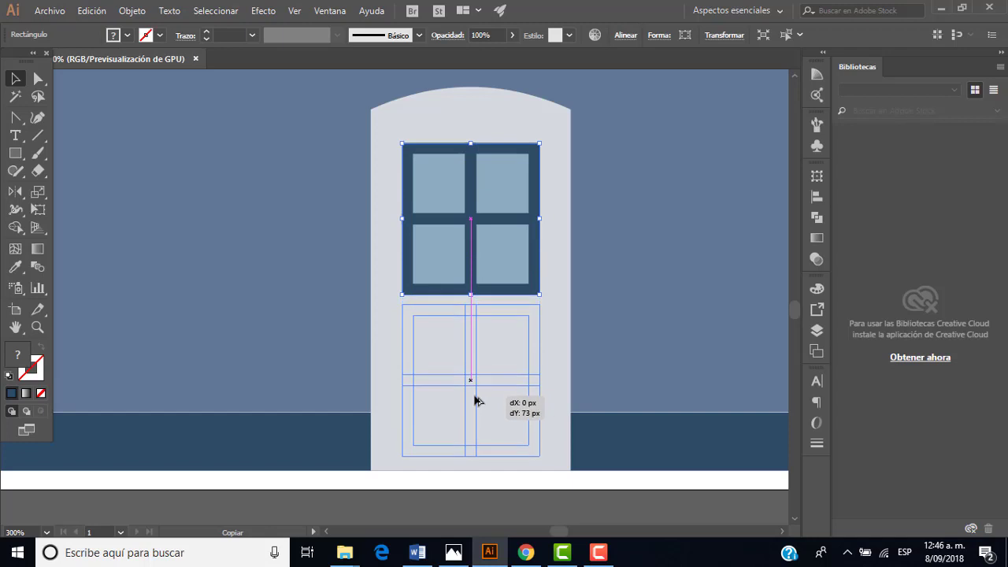
drag(475, 333, 475, 400)
drag(487, 266, 489, 240)
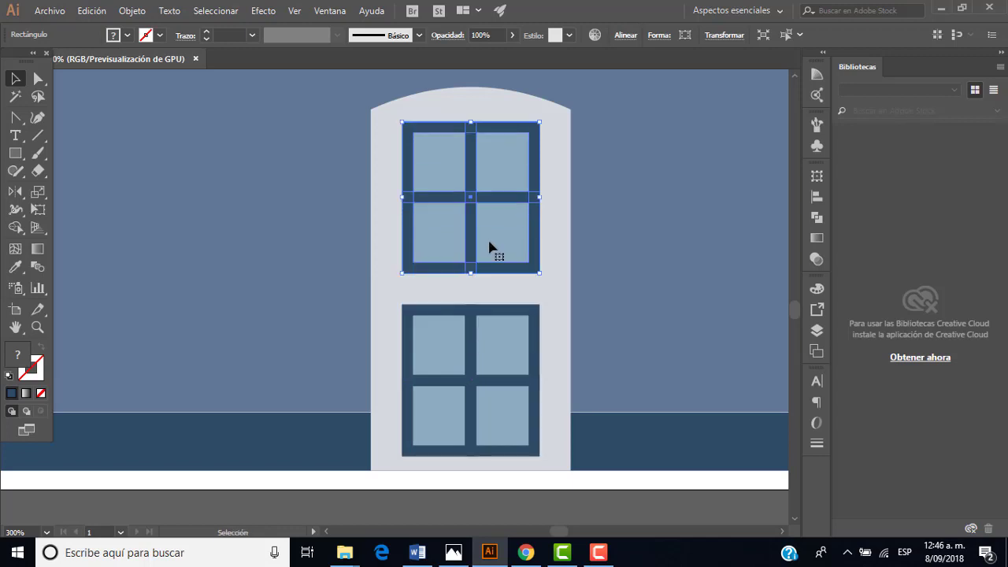
click(484, 321)
drag(491, 334, 486, 319)
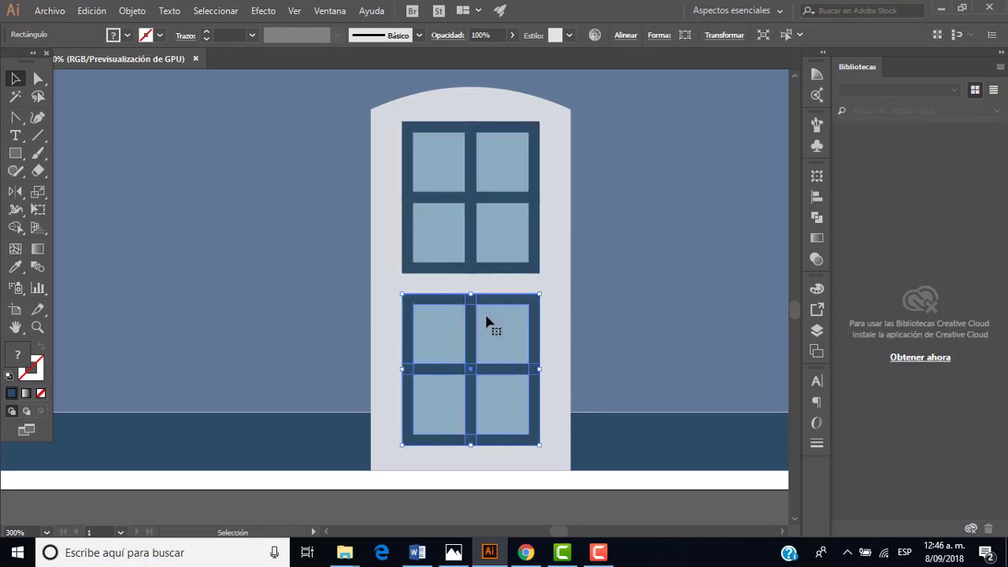
click(555, 288)
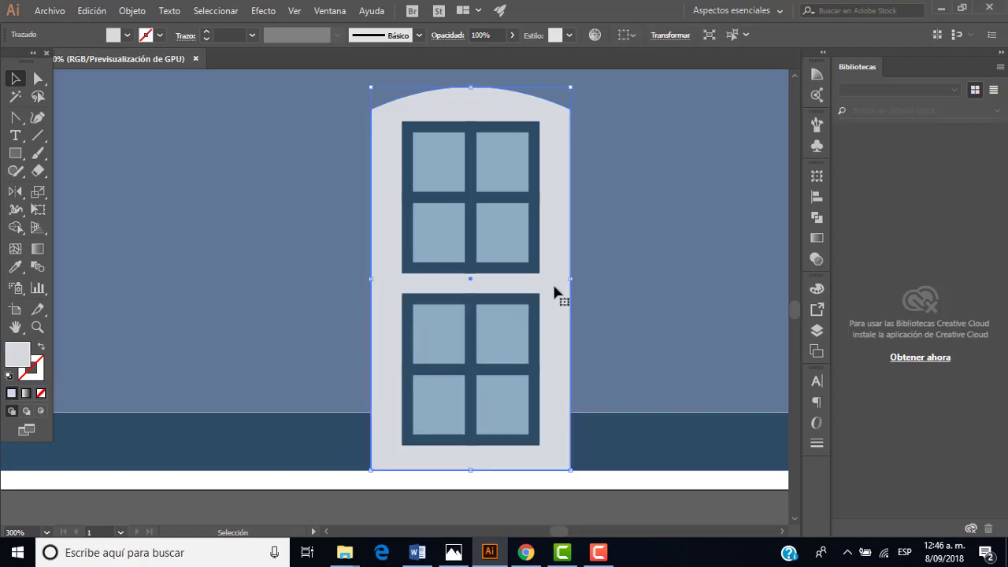
Step: Sketch a small rectangle above the roof line, then delete it
click(467, 505)
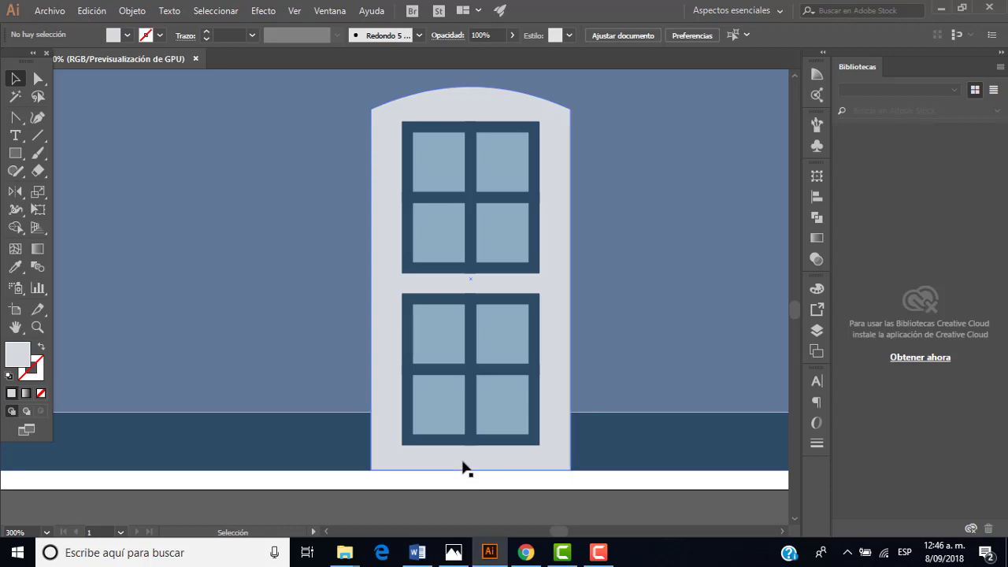
scroll(466, 470, down, 2)
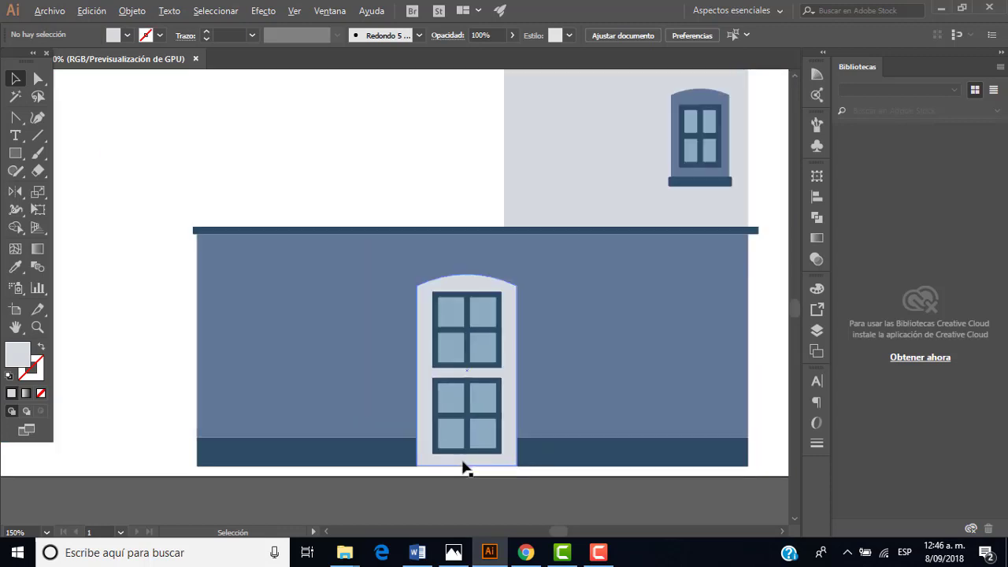
scroll(465, 468, up, 2)
scroll(461, 468, down, 1)
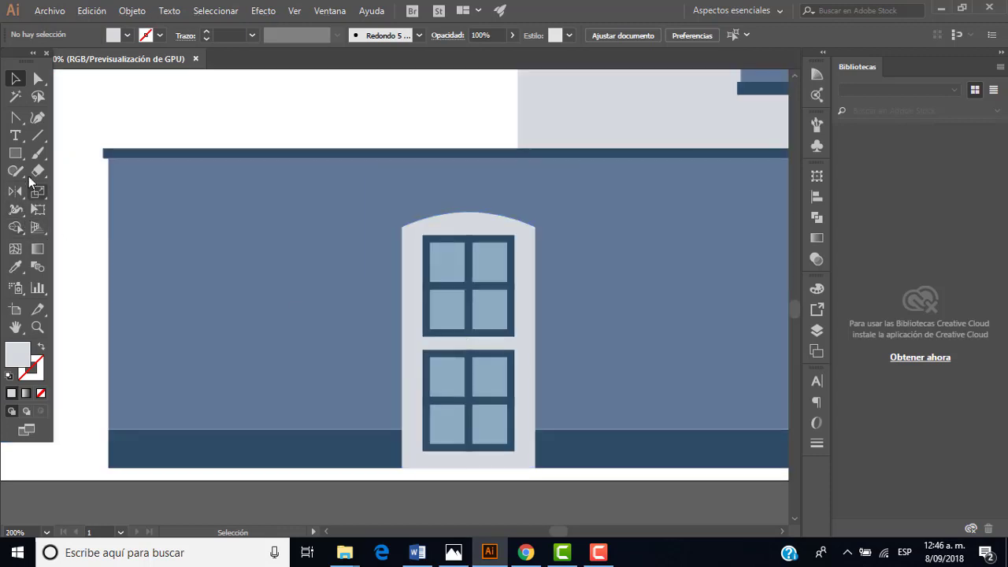
click(15, 152)
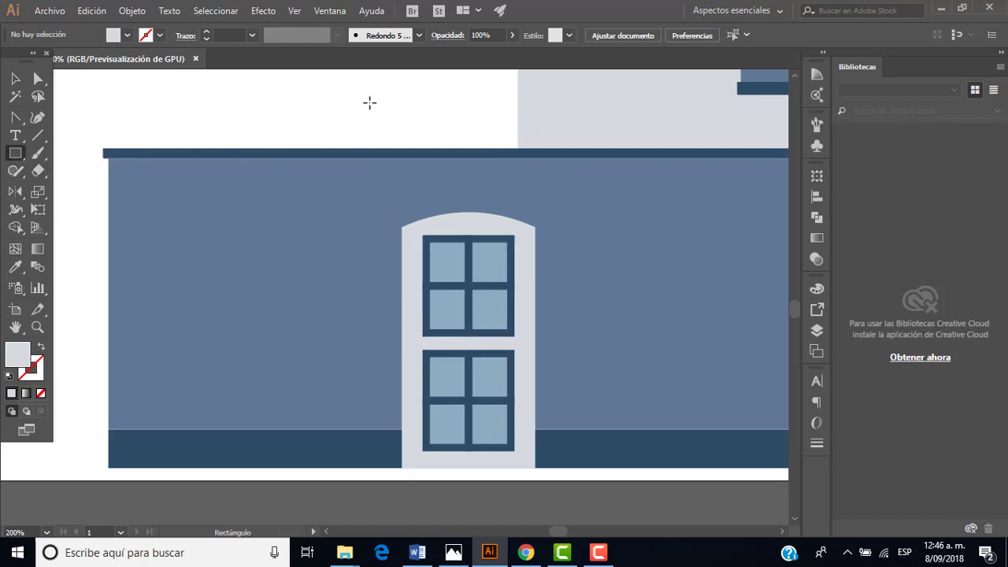
drag(350, 94, 359, 118)
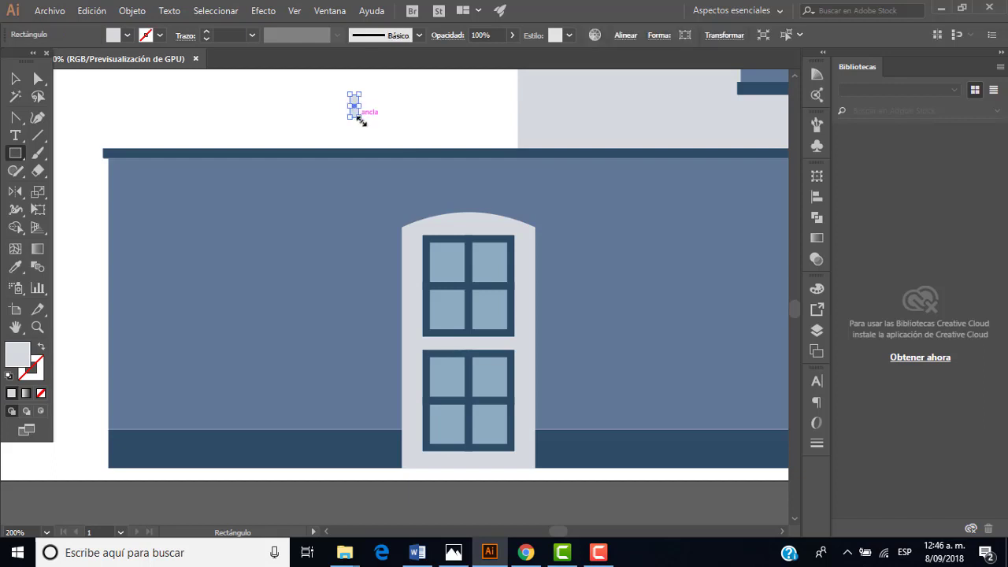
key(Delete)
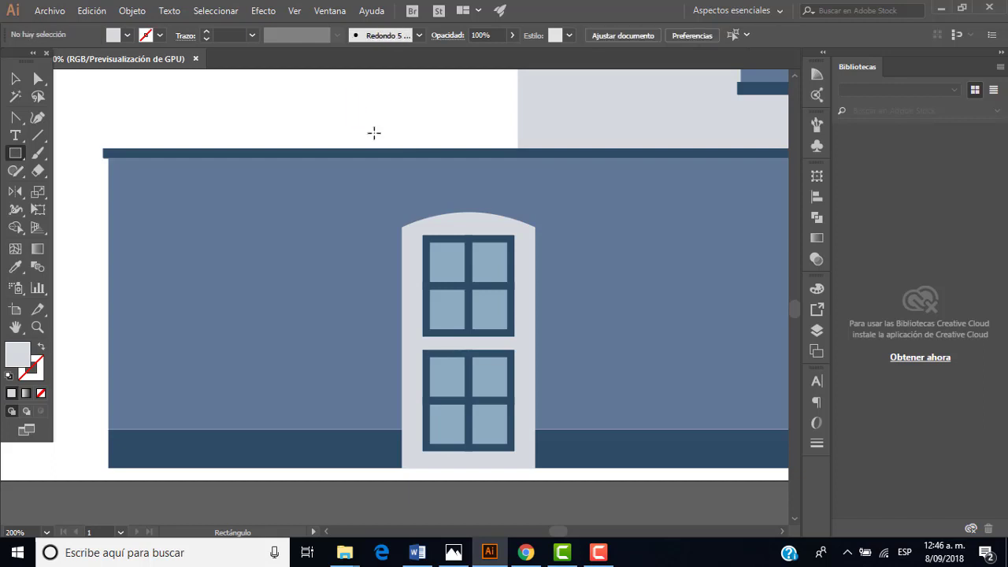
Step: Create a 6 × 15 px rectangle above the roof, left of the tower
click(247, 93)
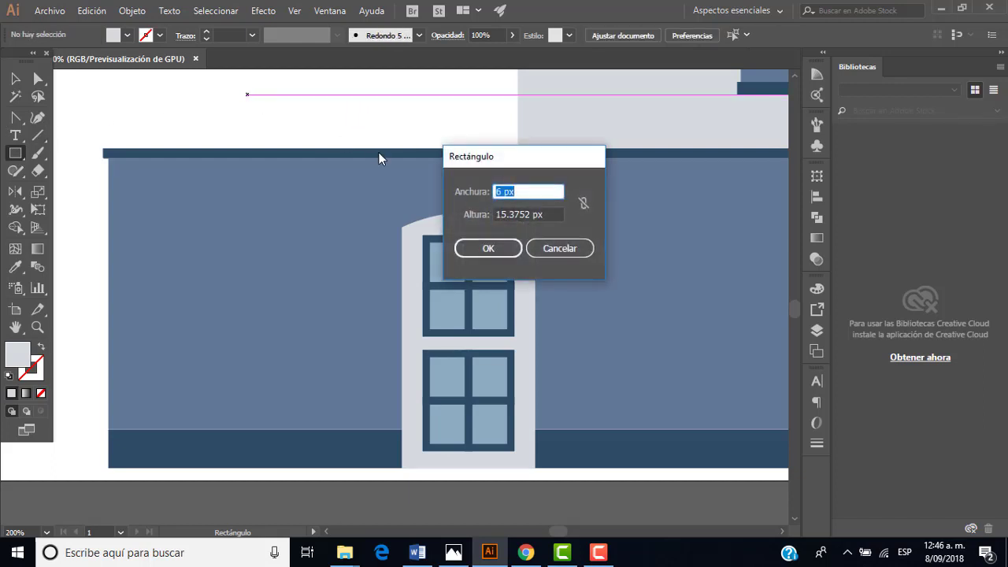
key(Tab)
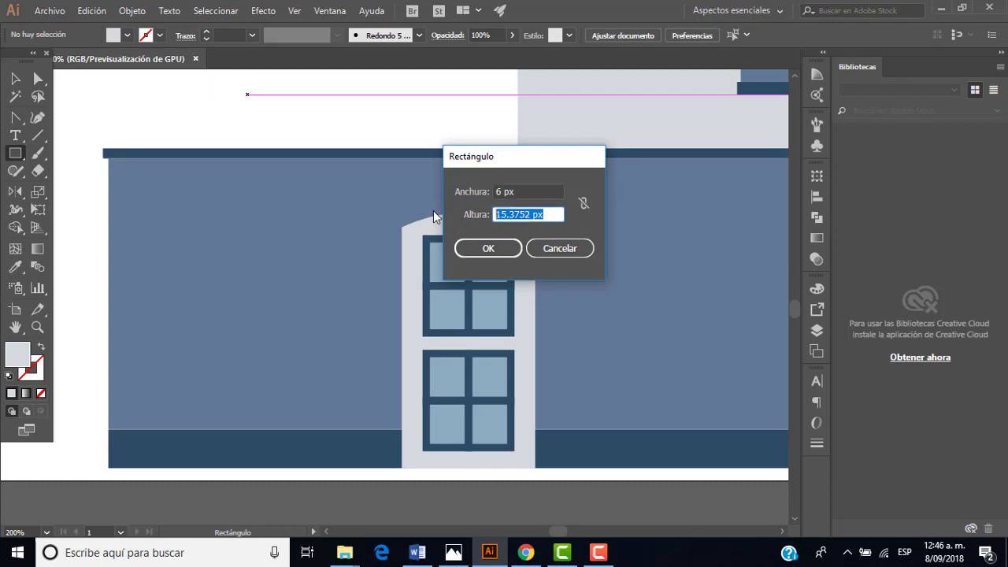
text(15)
click(488, 248)
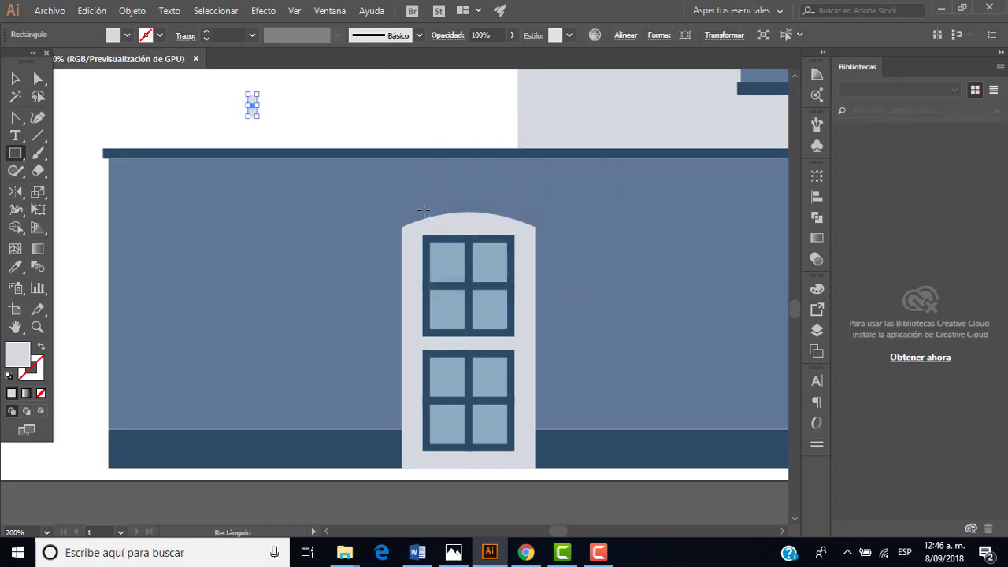
scroll(328, 212, down, 2)
Step: Colour the small rectangle dark blue 2E4C66 by sampling the swatch with the Eyedropper
scroll(337, 180, down, 1)
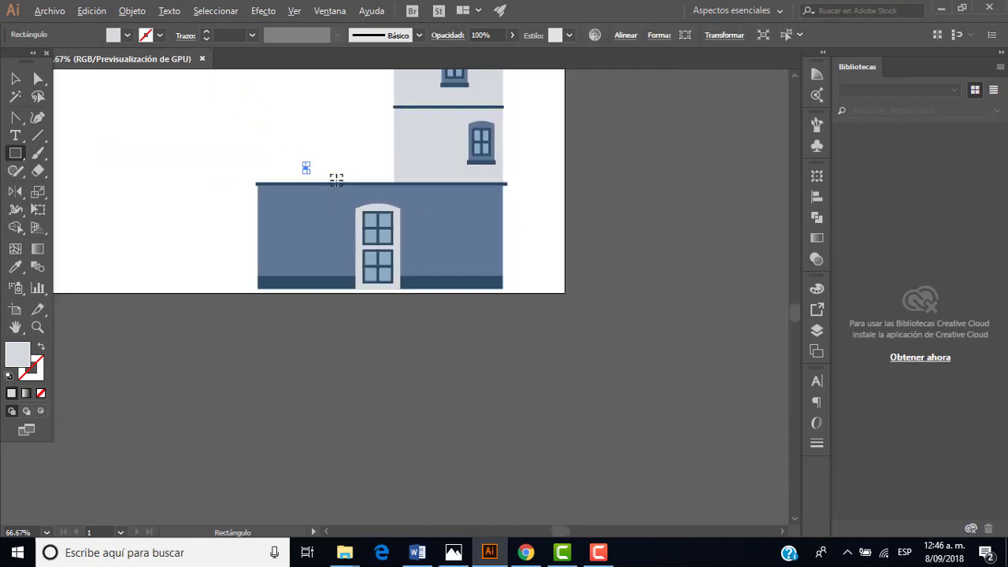
scroll(295, 133, up, 1)
scroll(294, 149, down, 1)
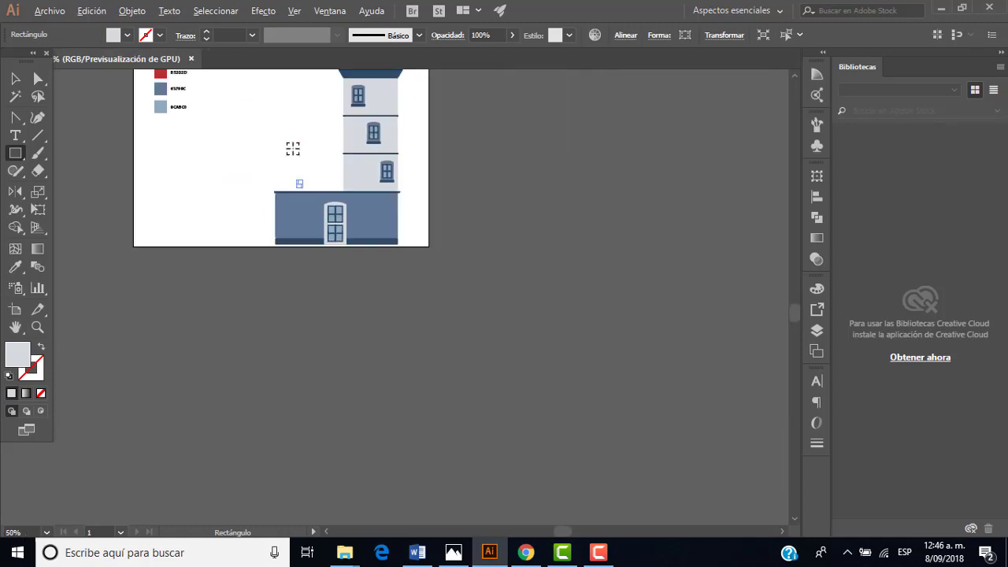
scroll(293, 149, down, 1)
scroll(292, 118, up, 1)
scroll(294, 118, up, 1)
scroll(296, 120, up, 3)
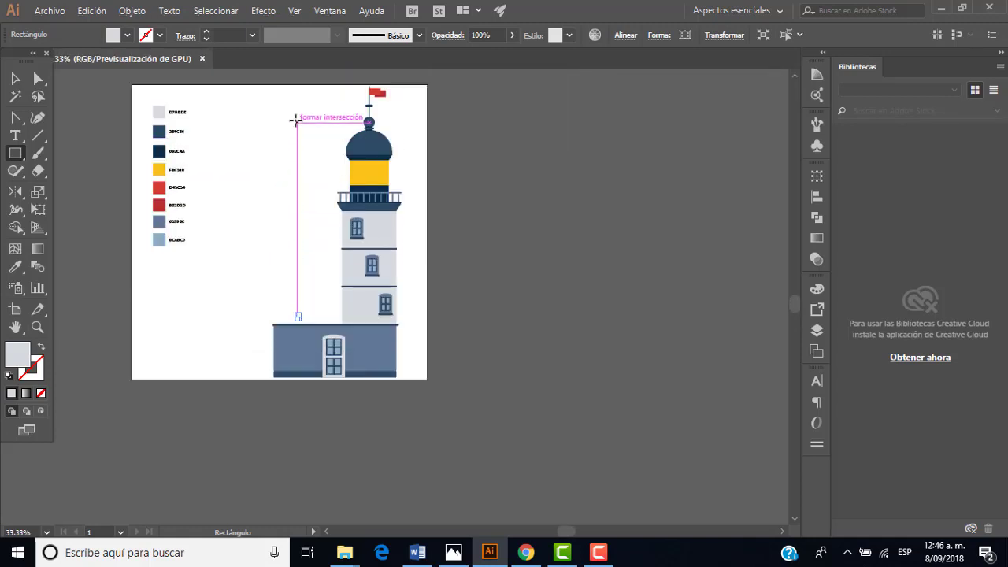
scroll(296, 120, up, 1)
click(15, 266)
scroll(213, 168, up, 1)
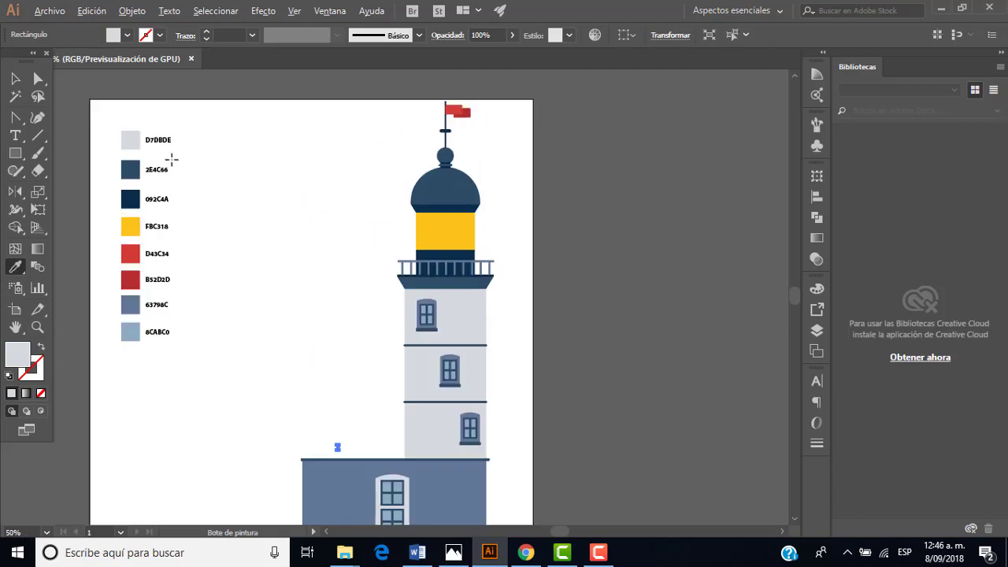
scroll(171, 160, up, 1)
click(118, 177)
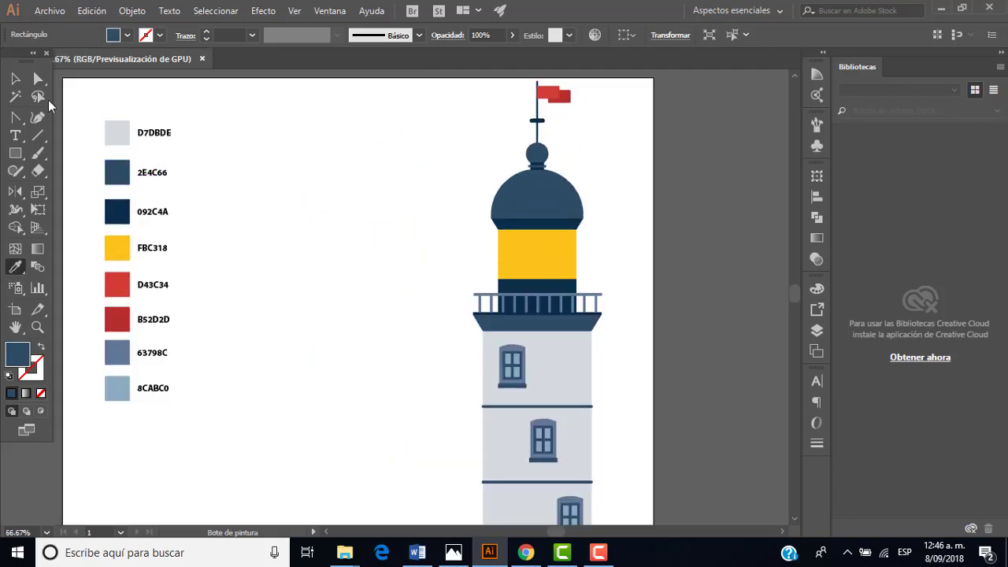
Step: Move the dark rectangle onto the door's left edge between its two windows as a handle
click(15, 79)
scroll(445, 314, down, 3)
scroll(430, 335, down, 2)
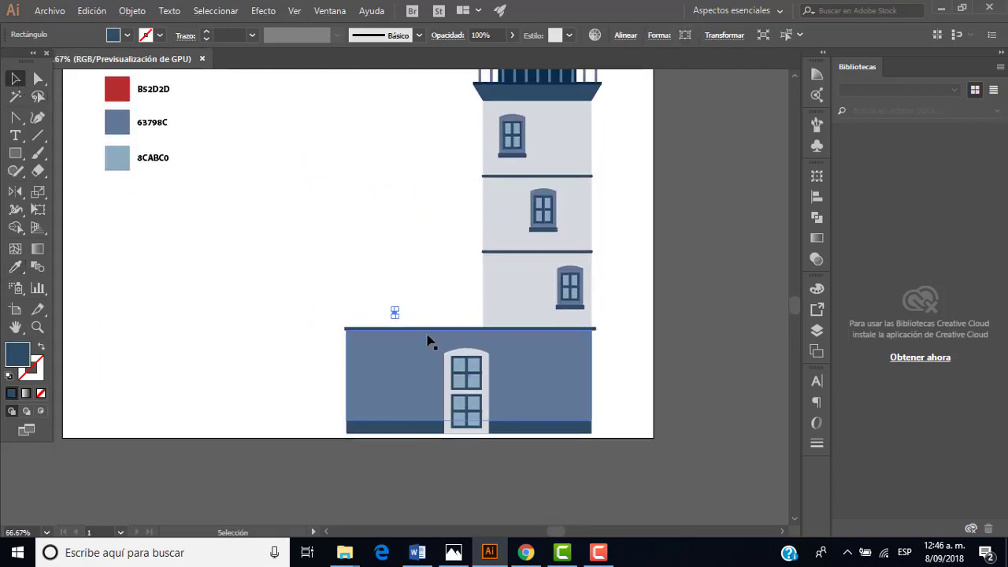
scroll(414, 342, up, 6)
drag(266, 155, 495, 479)
scroll(462, 419, down, 3)
drag(451, 293, 556, 419)
scroll(557, 419, down, 2)
scroll(560, 408, down, 3)
scroll(592, 401, down, 2)
scroll(660, 457, down, 2)
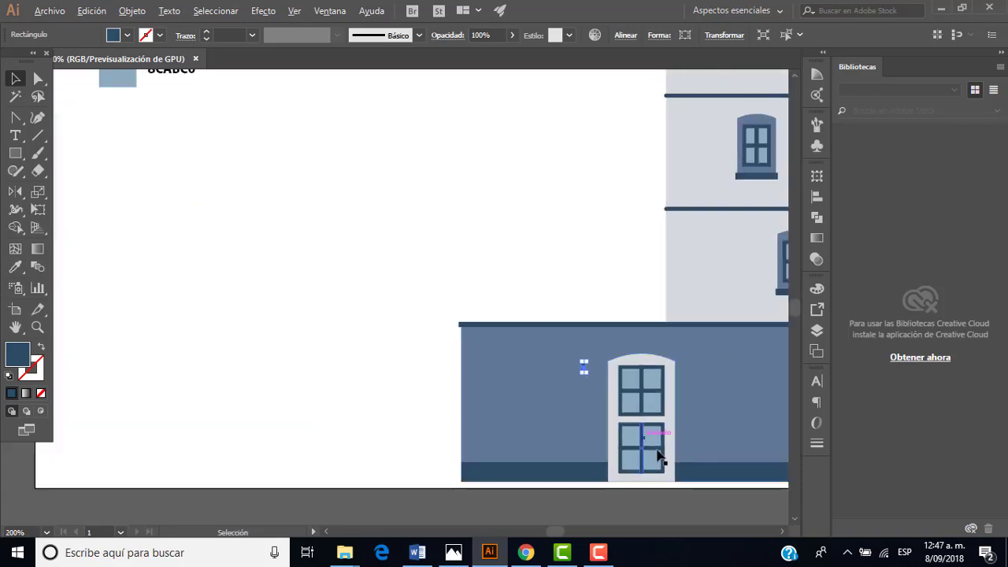
scroll(660, 457, up, 2)
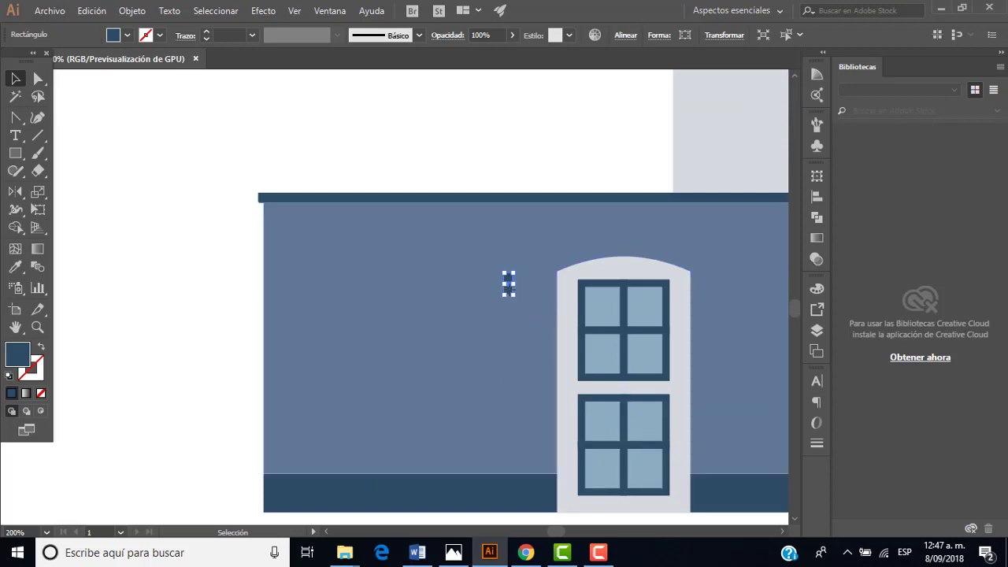
drag(509, 294, 566, 405)
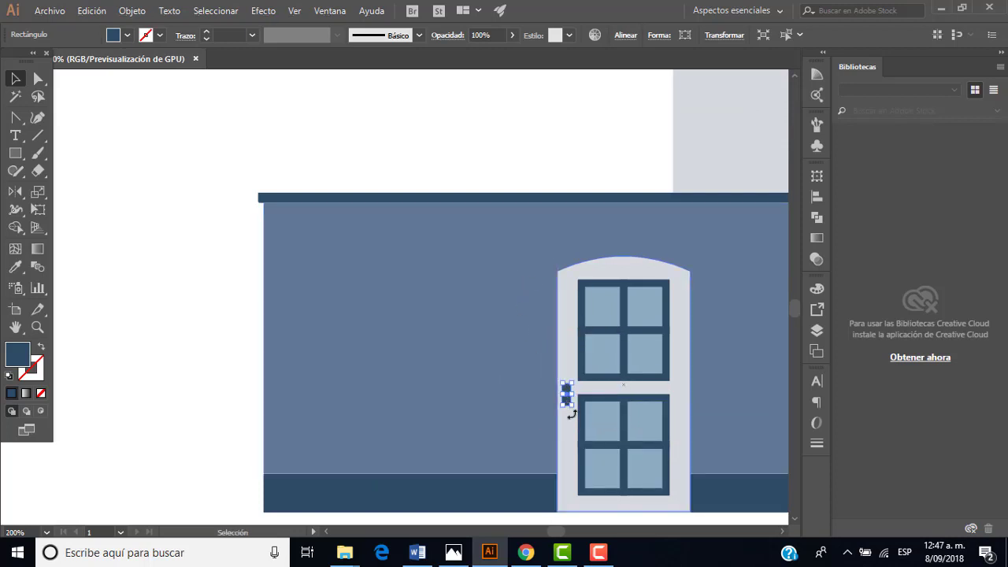
scroll(571, 413, up, 2)
scroll(580, 432, up, 1)
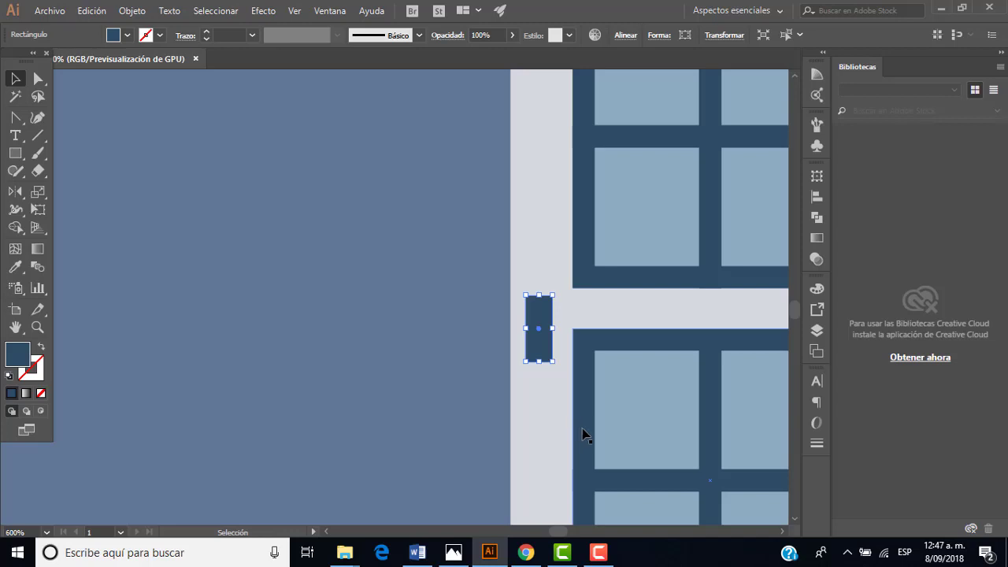
scroll(583, 433, down, 1)
scroll(585, 434, down, 3)
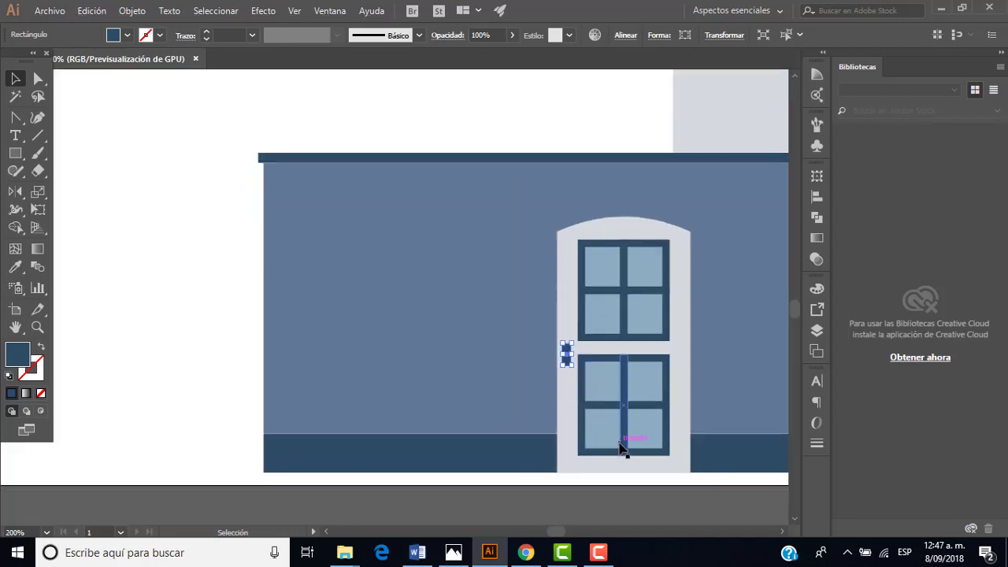
scroll(626, 434, down, 1)
scroll(630, 414, up, 1)
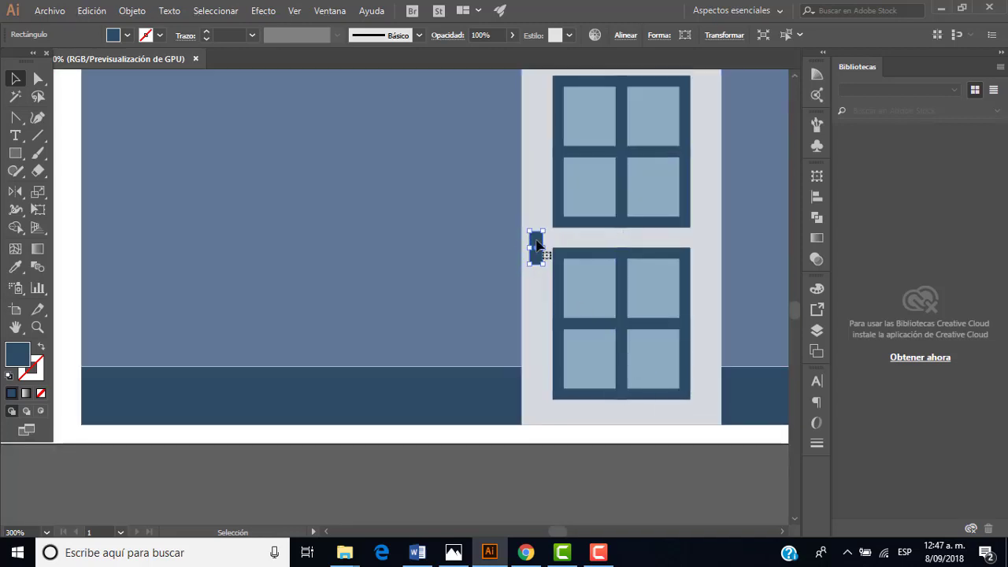
drag(537, 245, 542, 261)
Step: Select the door body and switch the shape tool to Polygon
click(549, 285)
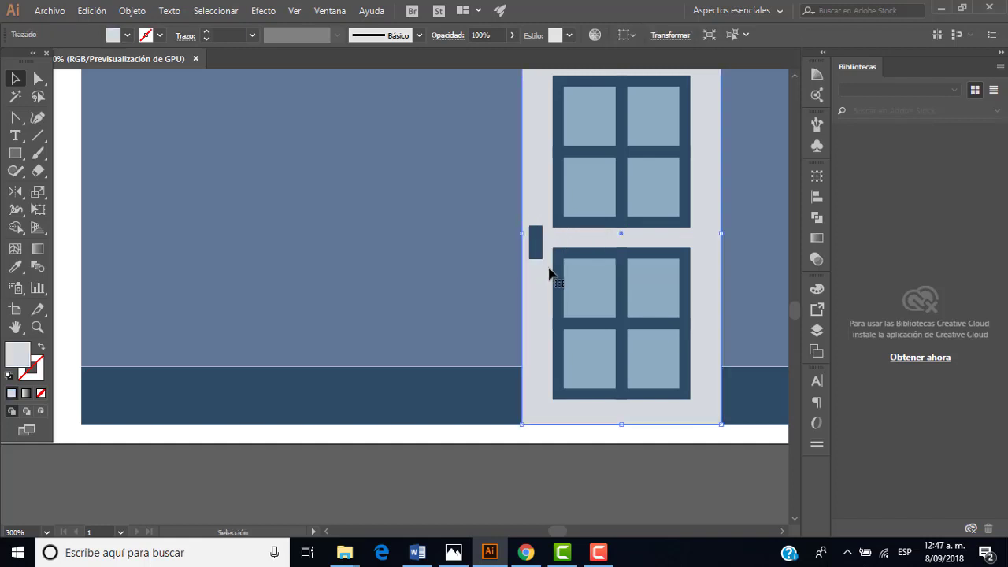
scroll(549, 276, down, 1)
scroll(551, 272, up, 2)
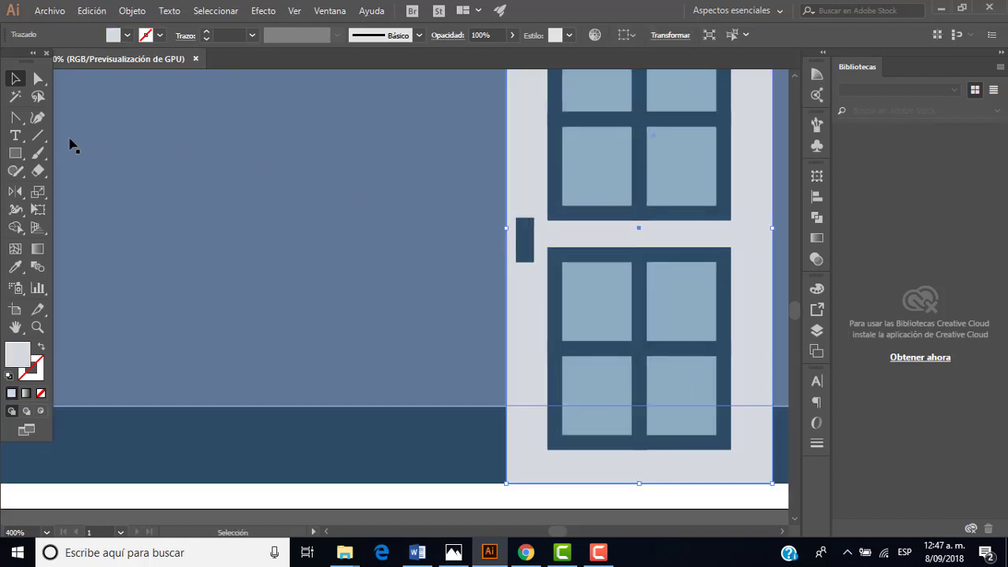
click(19, 156)
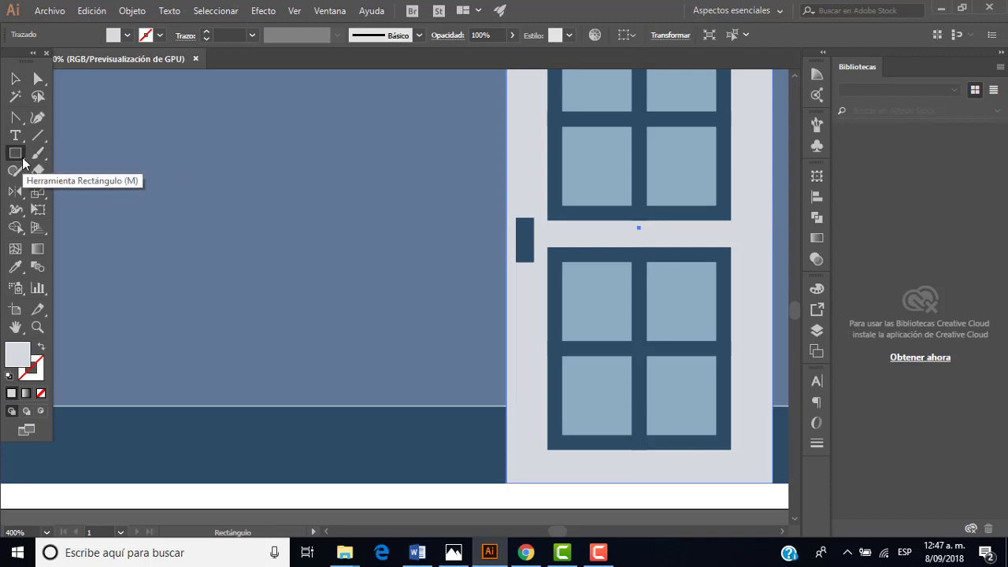
click(15, 155)
click(59, 206)
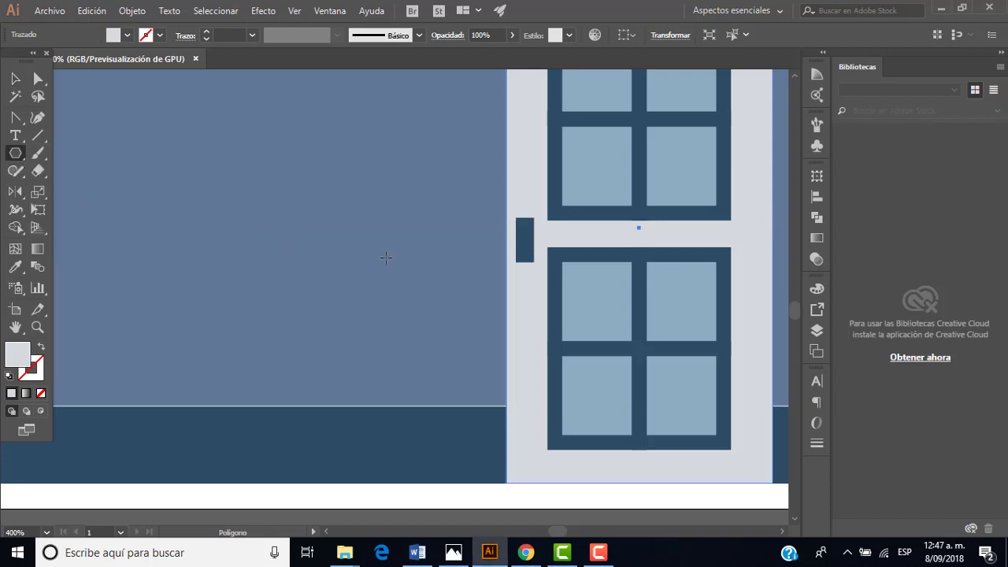
click(16, 153)
Step: Create an exact 3 × 3 px circle with the Ellipse tool, replacing the hand-drawn one
click(87, 189)
scroll(533, 245, up, 3)
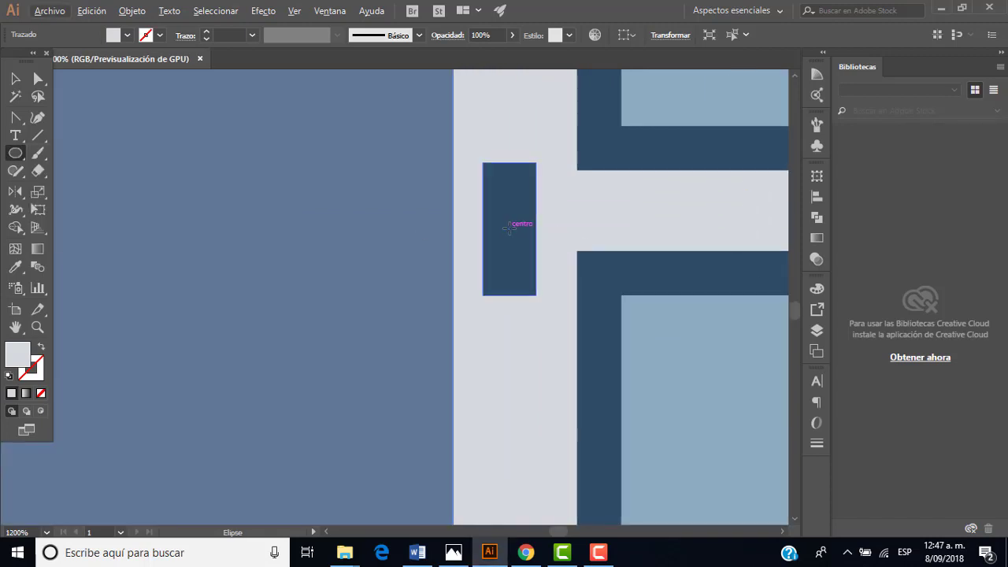
drag(509, 227, 524, 244)
key(Delete)
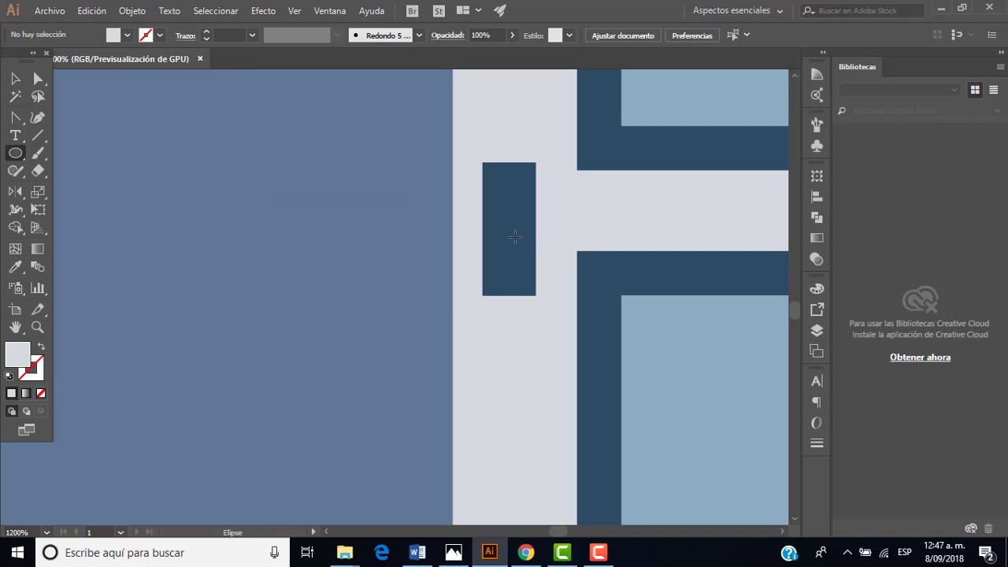
click(515, 236)
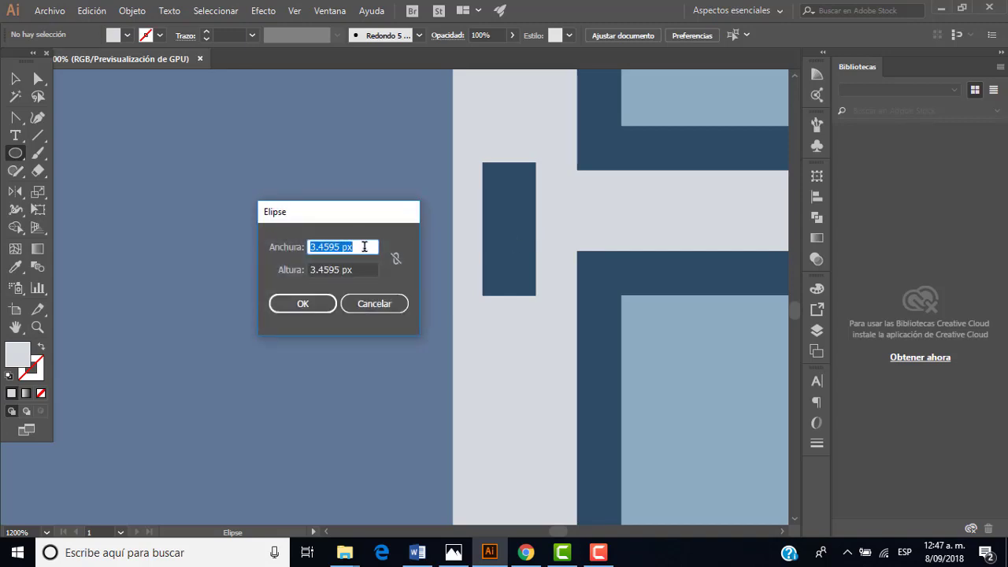
text(3)
key(Tab)
text(3)
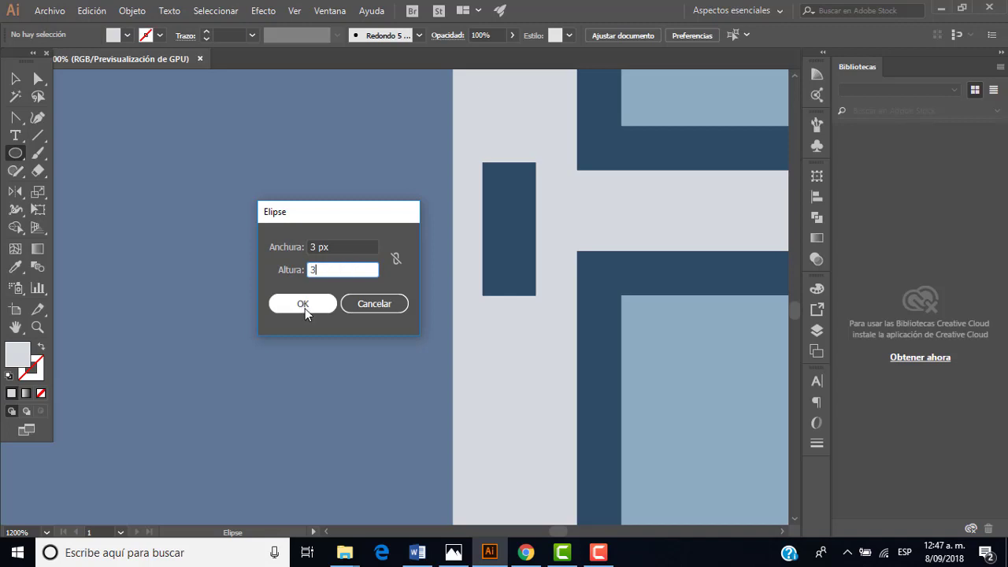
click(304, 307)
Step: Move the 3 px circle onto the upper part of the dark handle as a knob
key(v)
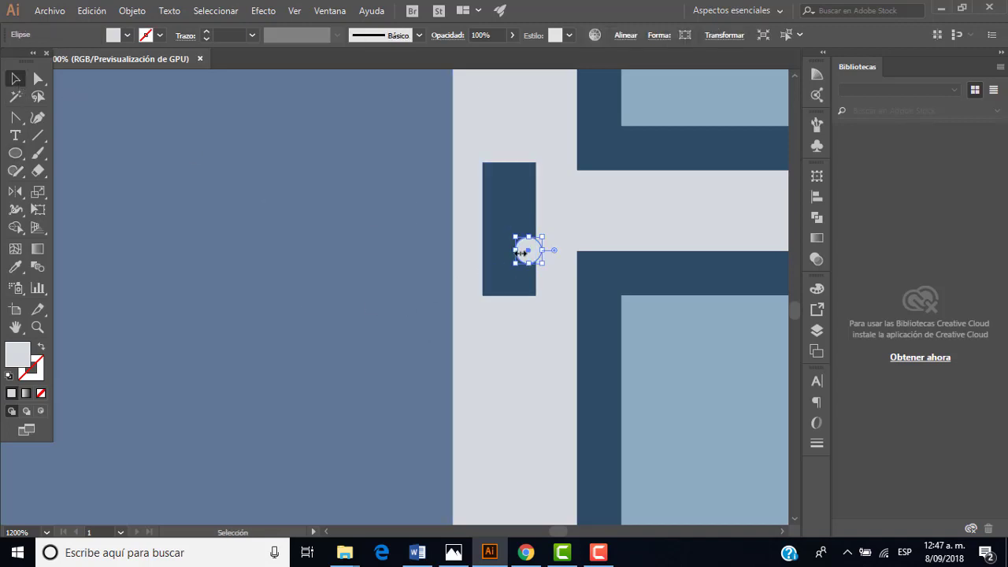
drag(527, 253, 509, 229)
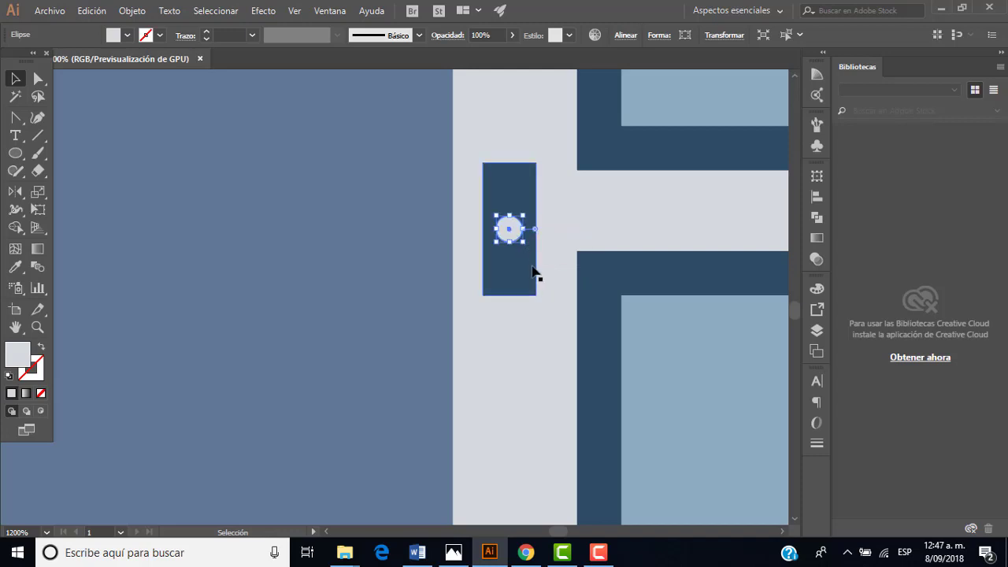
scroll(533, 272, down, 4)
scroll(531, 266, down, 2)
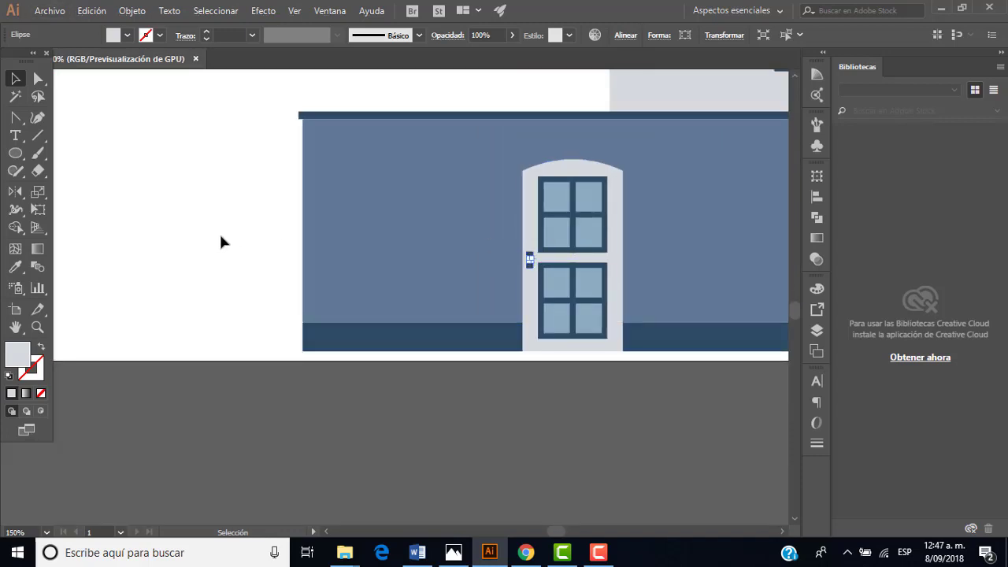
Step: Alt-drag a copy of the small tower window onto the blue lower wall
click(220, 241)
scroll(655, 237, up, 1)
scroll(654, 237, up, 1)
scroll(657, 238, down, 2)
scroll(665, 235, down, 1)
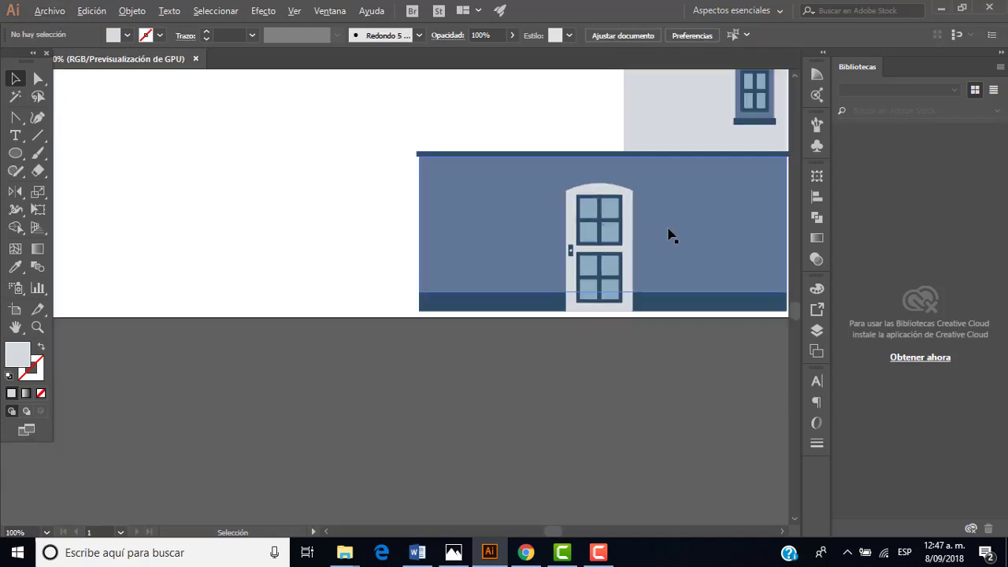
scroll(732, 200, down, 1)
scroll(734, 203, up, 1)
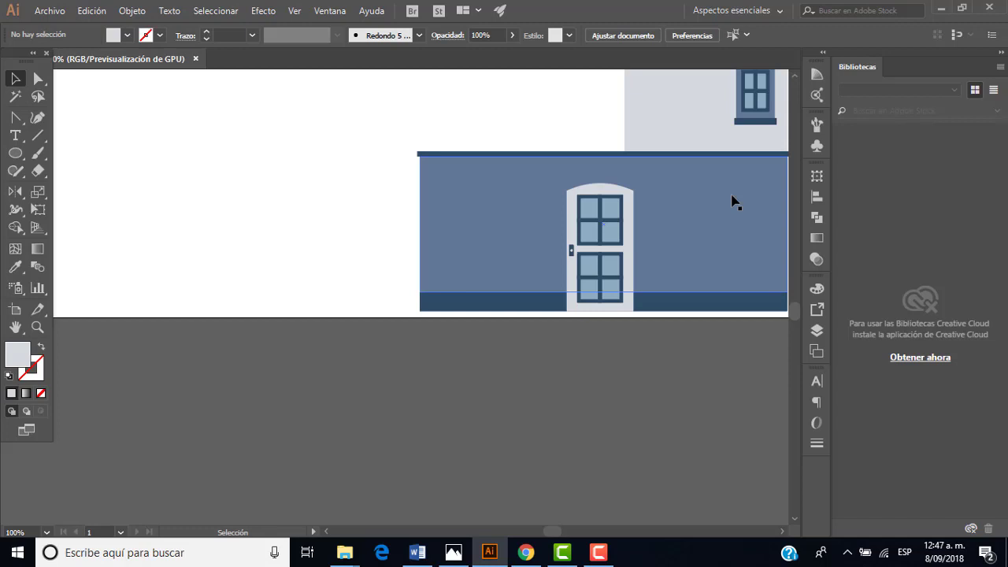
scroll(758, 146, down, 2)
scroll(757, 145, up, 1)
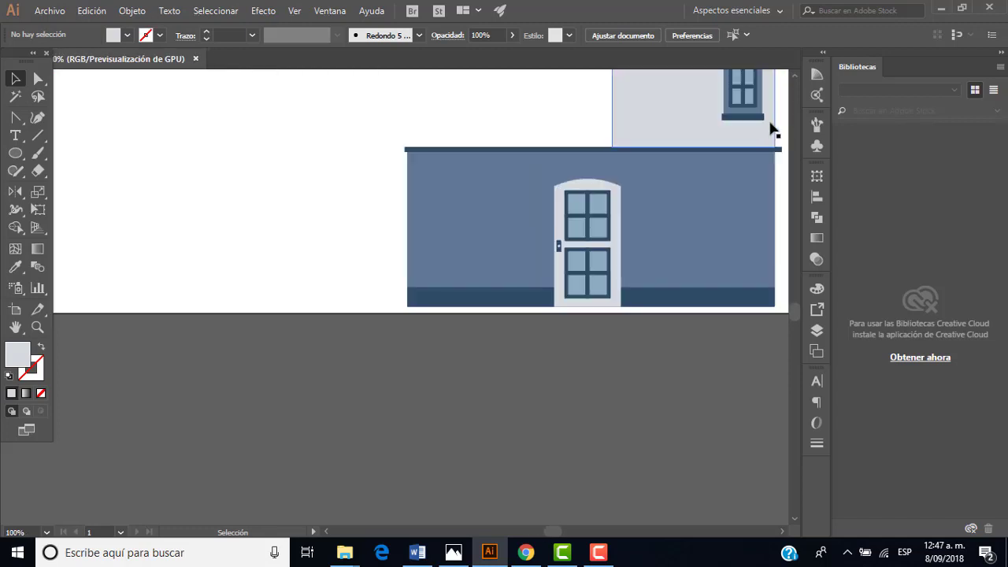
scroll(772, 149, up, 2)
scroll(772, 129, up, 1)
click(744, 168)
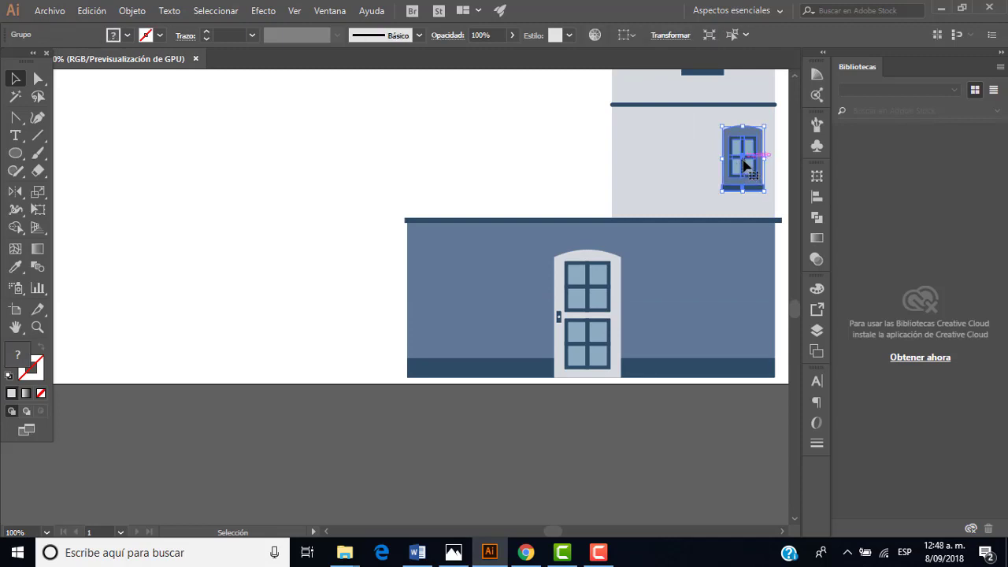
drag(744, 166, 714, 288)
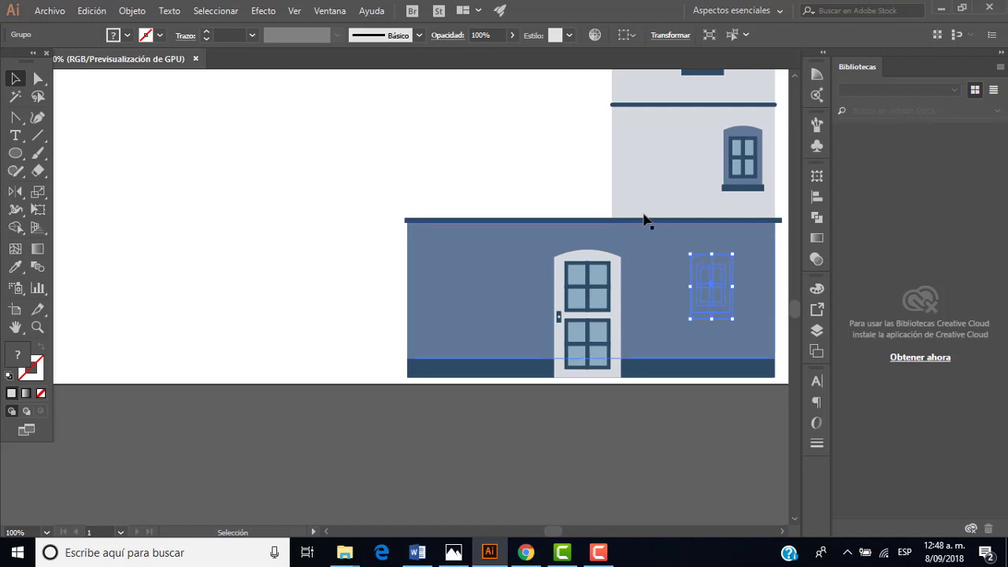
key(Delete)
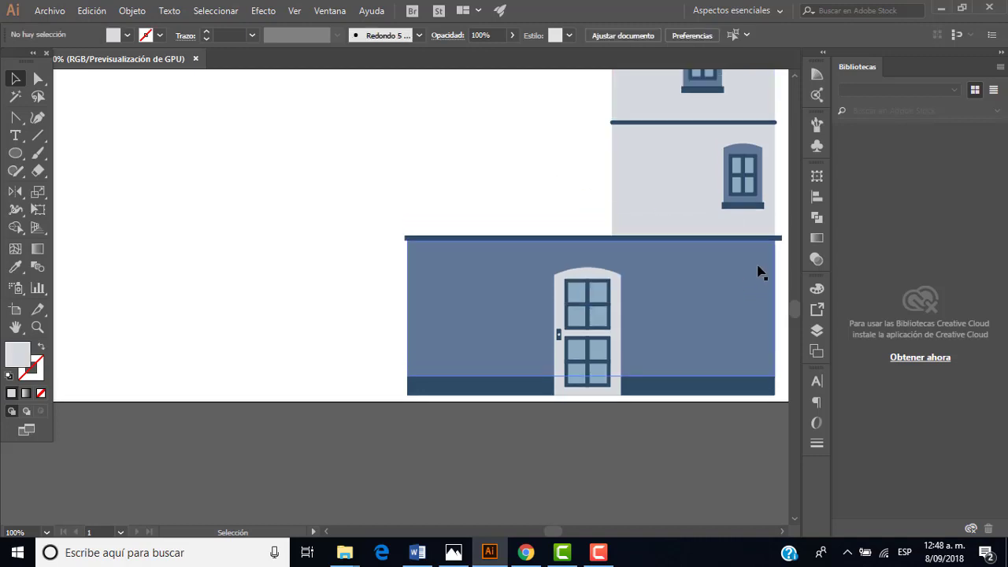
Step: Send the blue wall behind the other shapes with Organizar > Enviar detrás
click(667, 250)
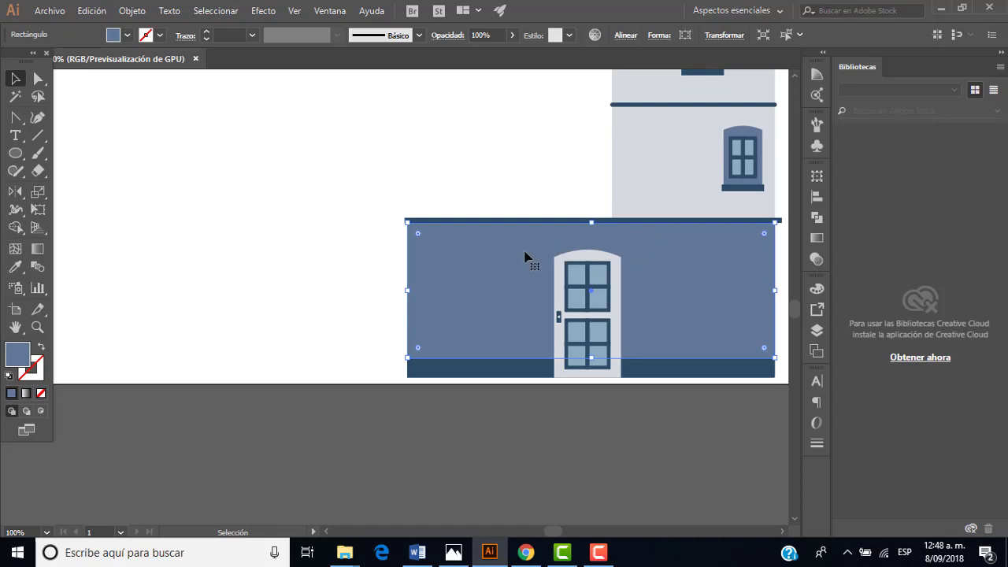
click(480, 269)
right_click(479, 270)
mouse_move(562, 463)
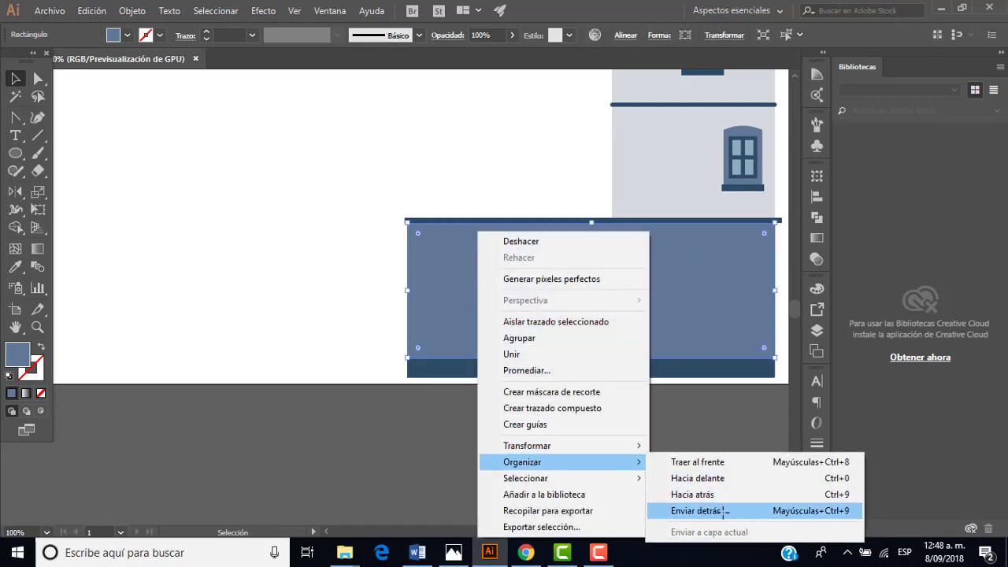
click(722, 511)
click(542, 173)
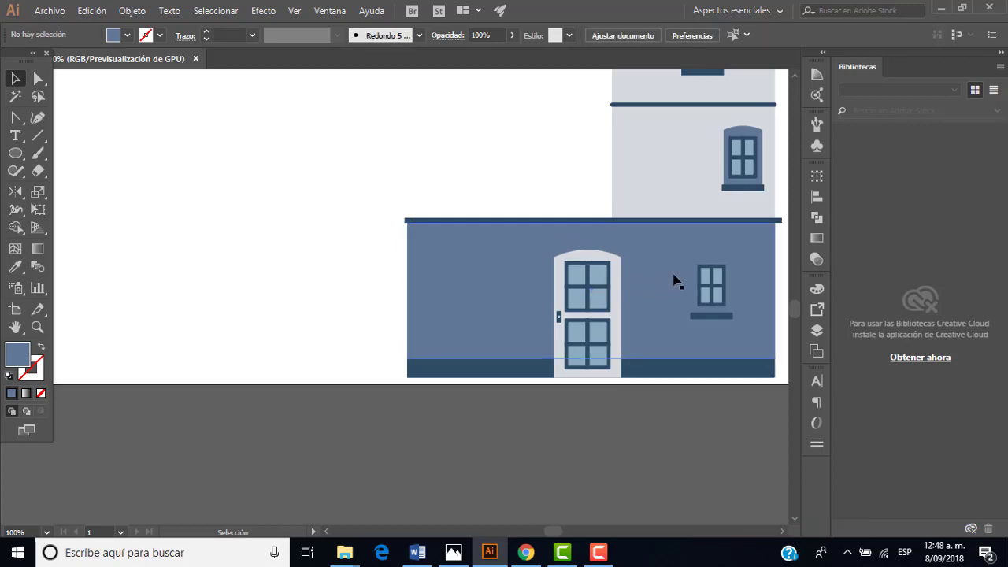
click(718, 282)
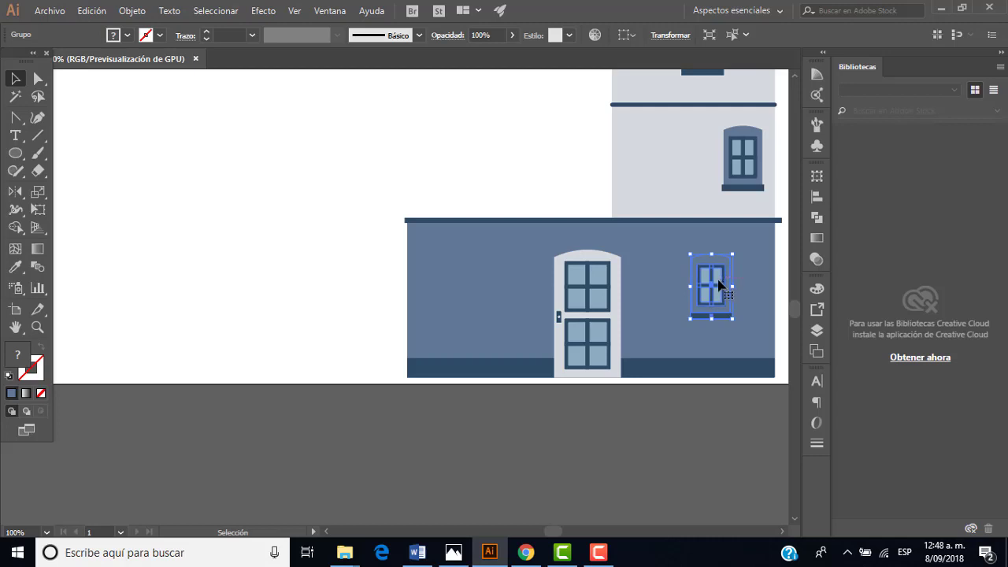
Step: Move the copied window above the wall's roofline, left of the tower
drag(716, 286, 530, 176)
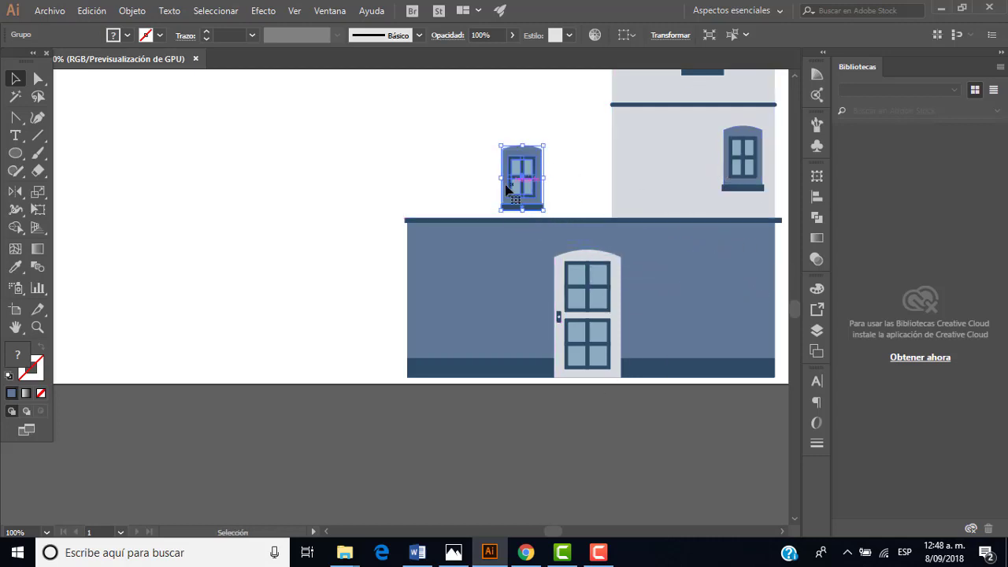
scroll(529, 175, up, 1)
scroll(709, 276, down, 1)
scroll(780, 220, down, 1)
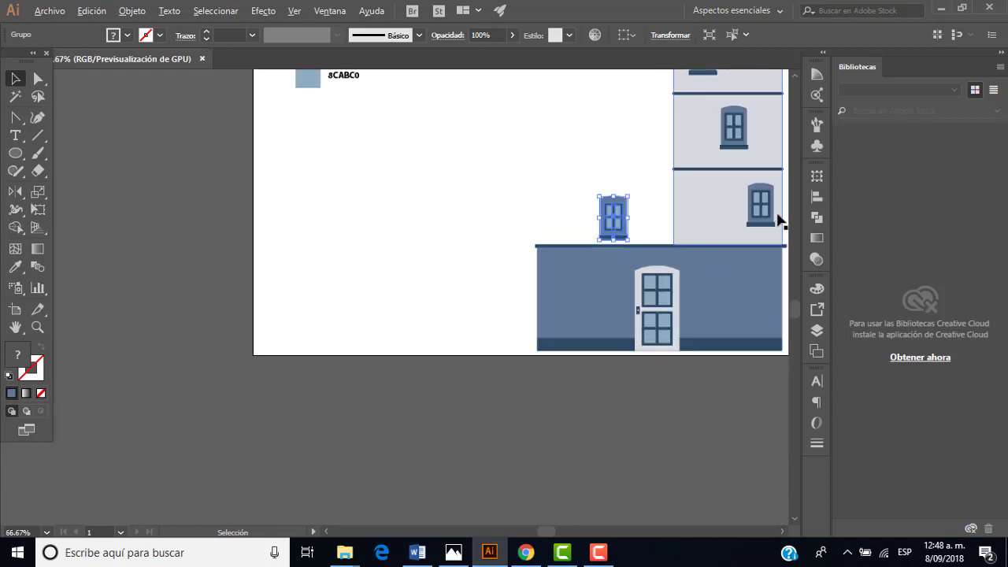
scroll(749, 209, up, 2)
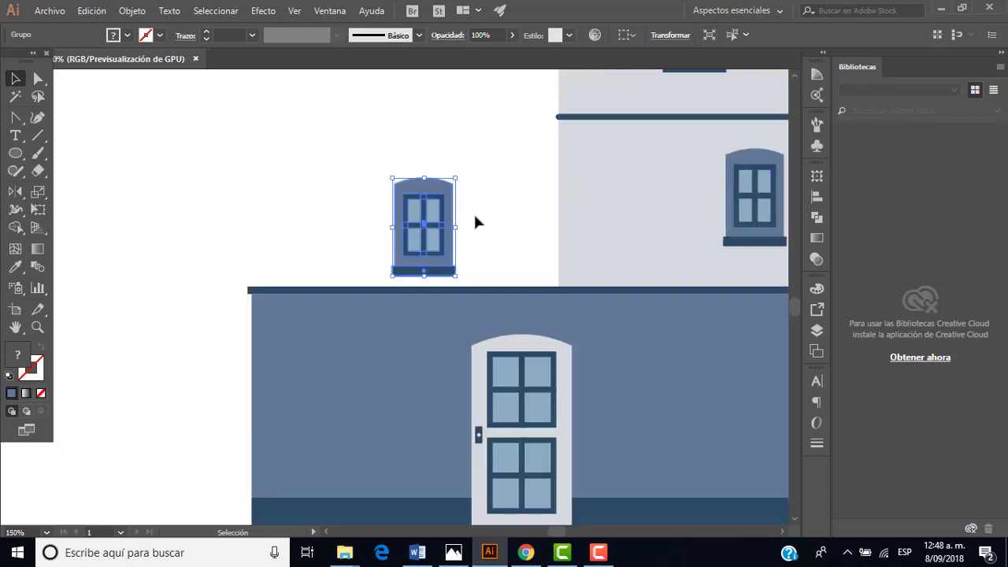
Step: Ungroup the window with Objeto > Desagrupar and select only its arched frame
click(132, 11)
click(207, 64)
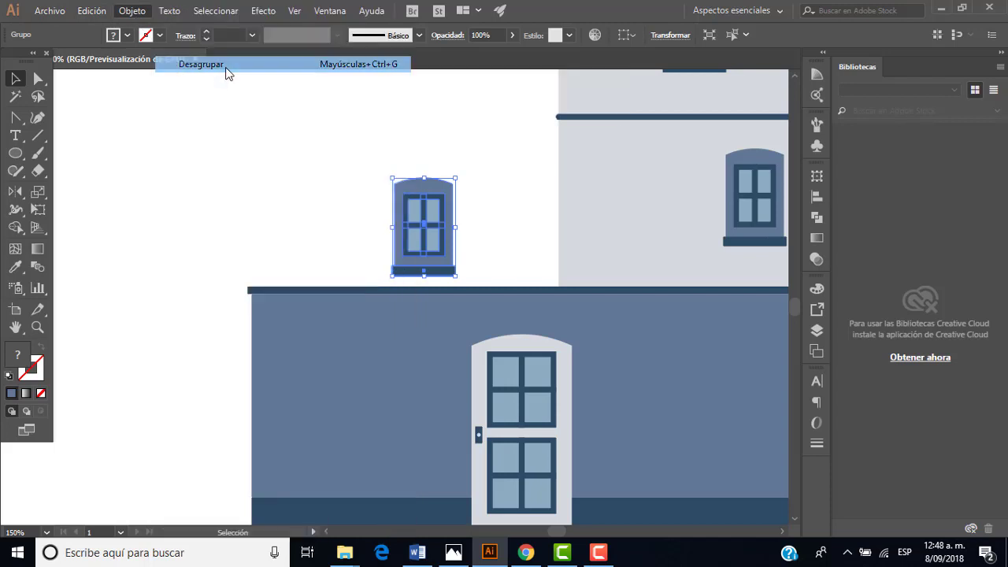
click(409, 125)
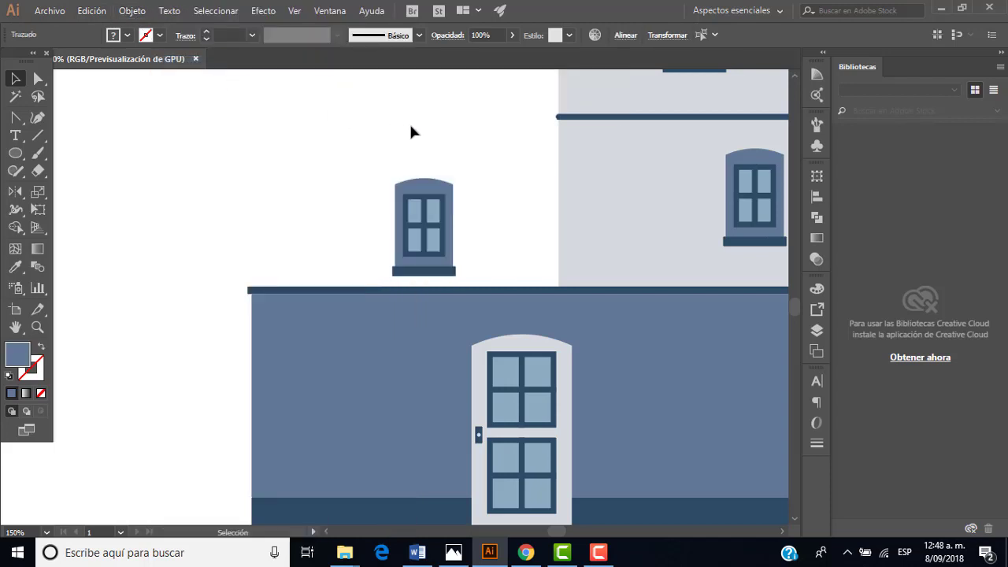
click(429, 184)
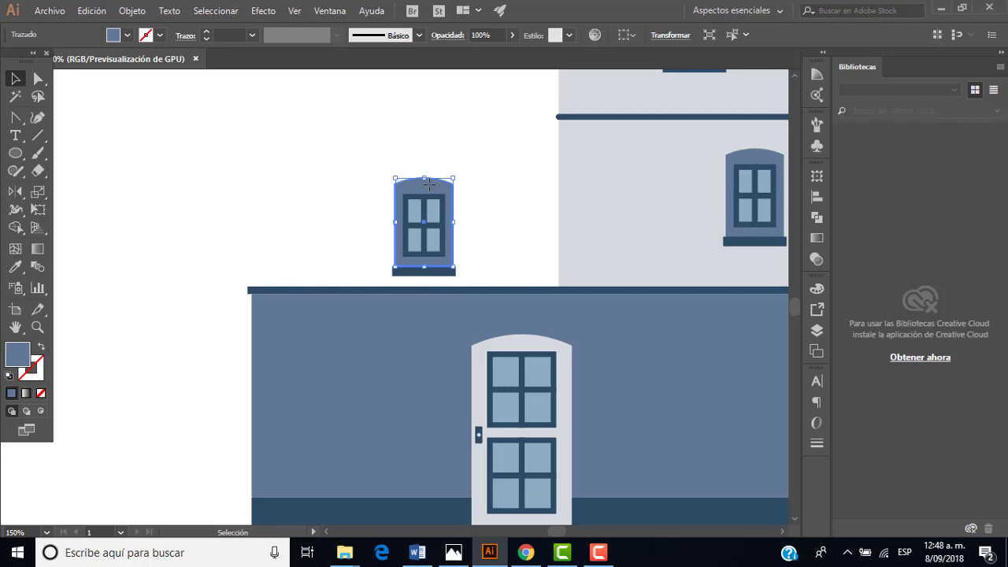
scroll(345, 181, down, 2)
scroll(308, 164, down, 1)
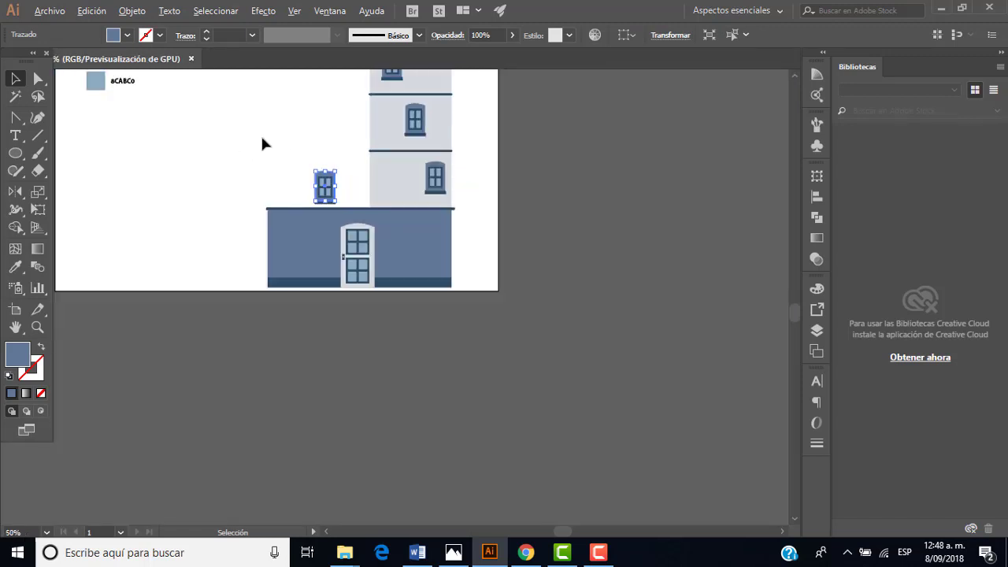
scroll(260, 133, down, 2)
scroll(173, 79, up, 3)
scroll(228, 121, up, 2)
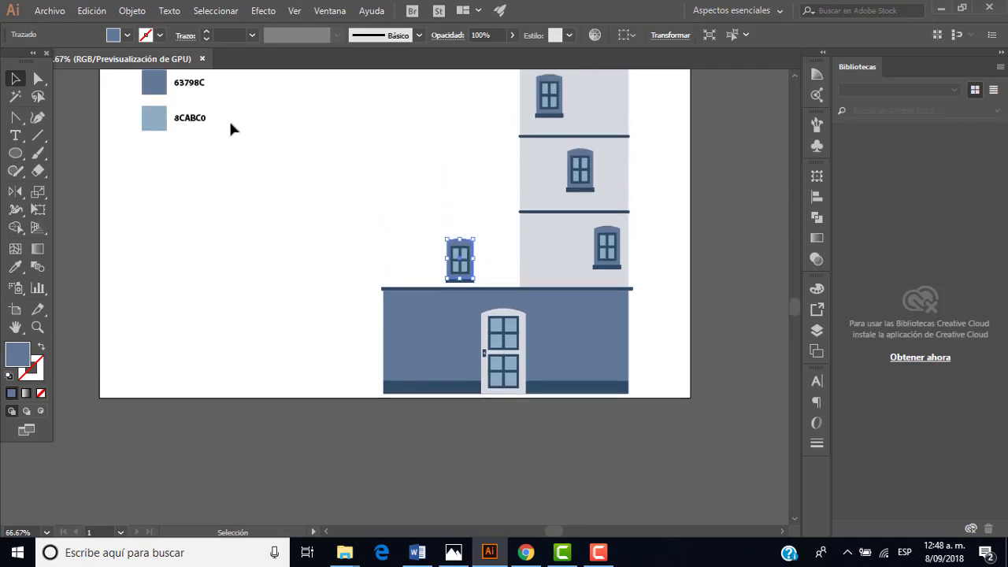
scroll(229, 118, up, 3)
scroll(228, 118, up, 3)
scroll(228, 118, up, 2)
scroll(229, 118, down, 2)
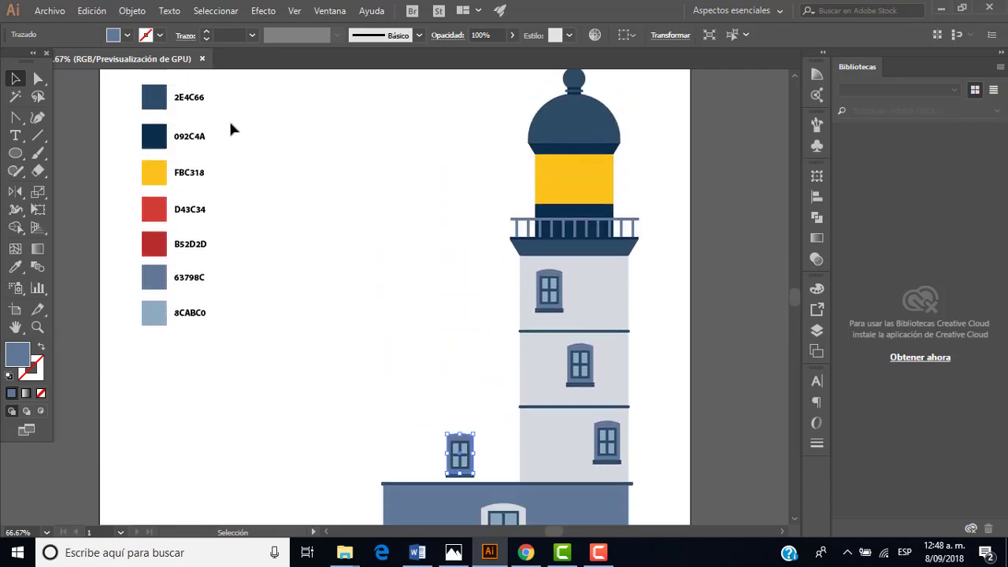
Step: Recolour the window's arched frame light grey D7DBDE with the Eyedropper
click(14, 266)
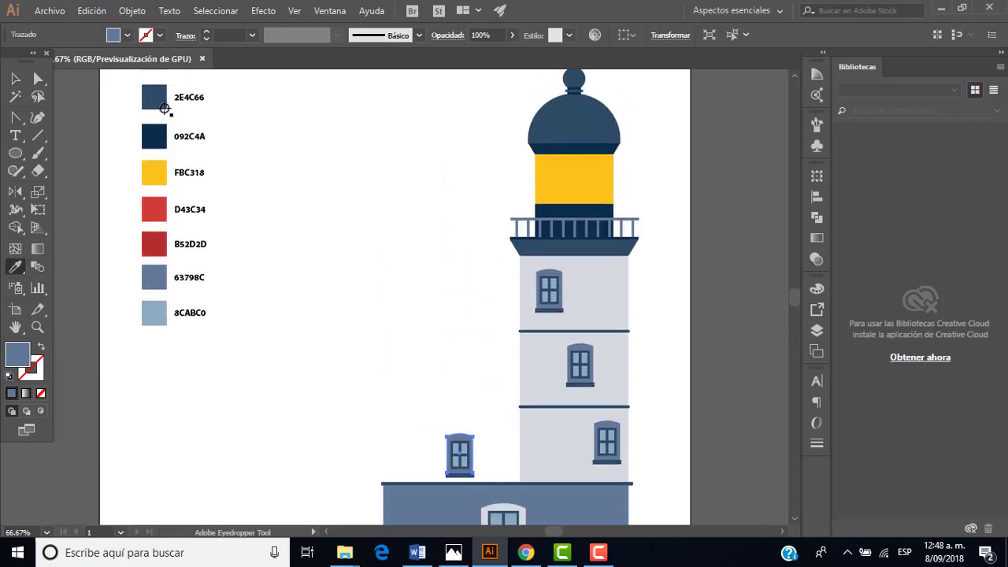
scroll(199, 134, up, 1)
scroll(198, 133, up, 2)
click(149, 111)
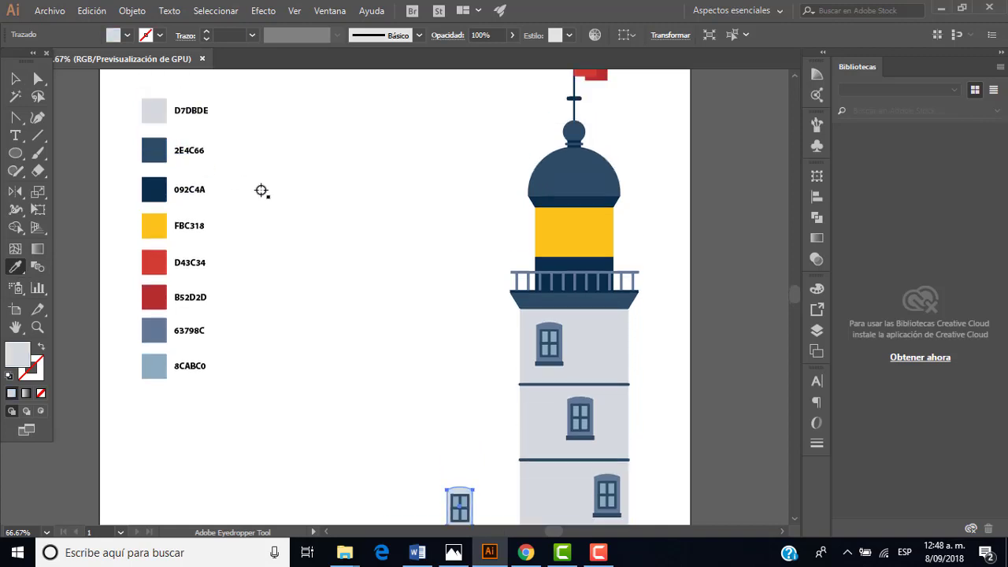
scroll(261, 190, down, 5)
click(15, 78)
scroll(441, 298, down, 3)
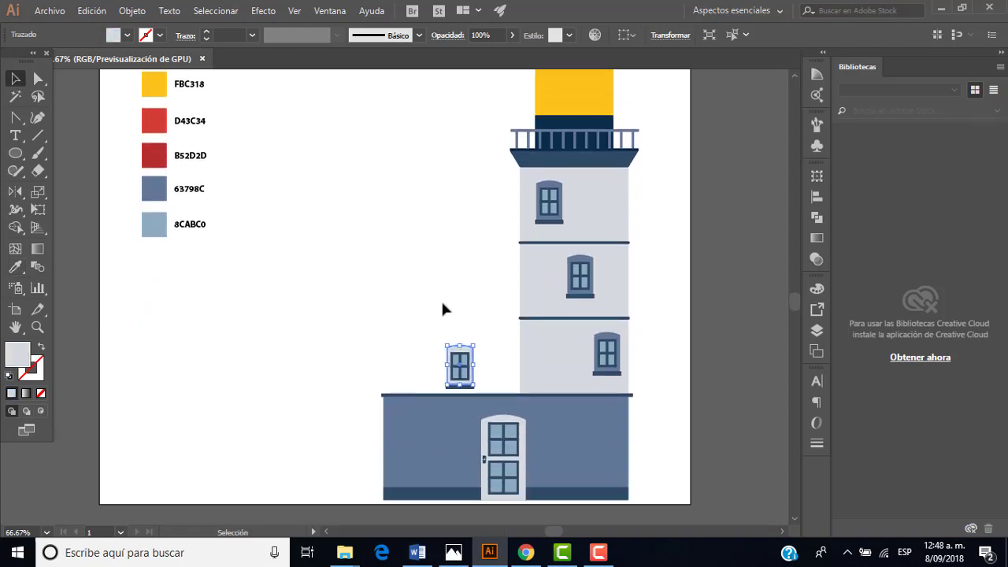
scroll(442, 298, down, 1)
alt+scroll(477, 345, up, 1)
scroll(473, 349, down, 2)
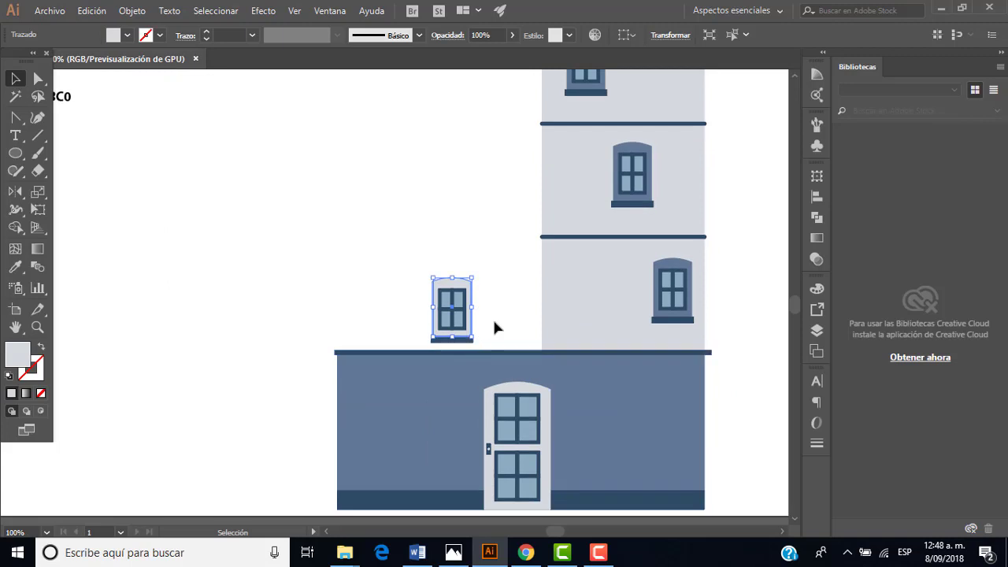
Step: Place the light-framed window on the blue wall to the right of the door
click(495, 279)
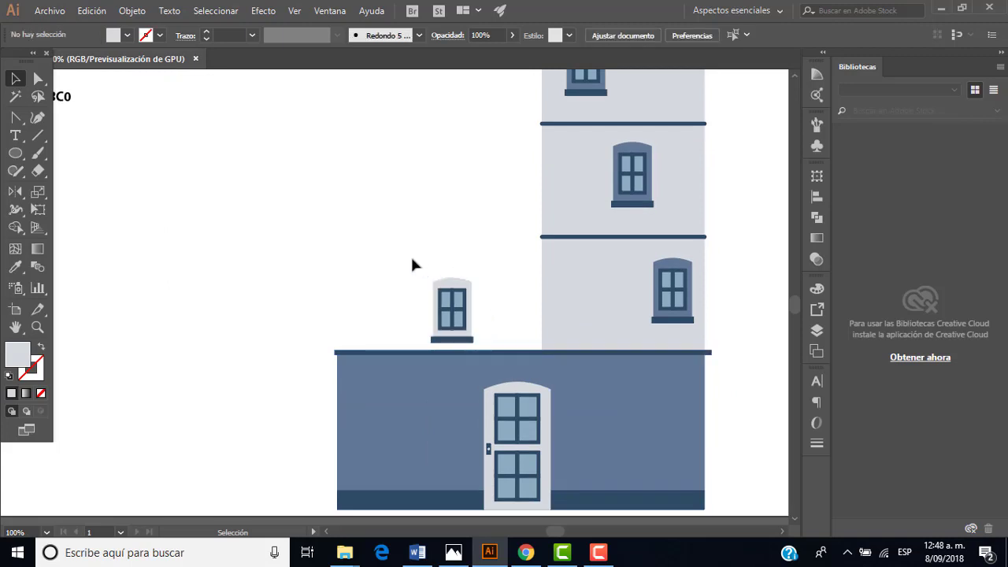
click(475, 337)
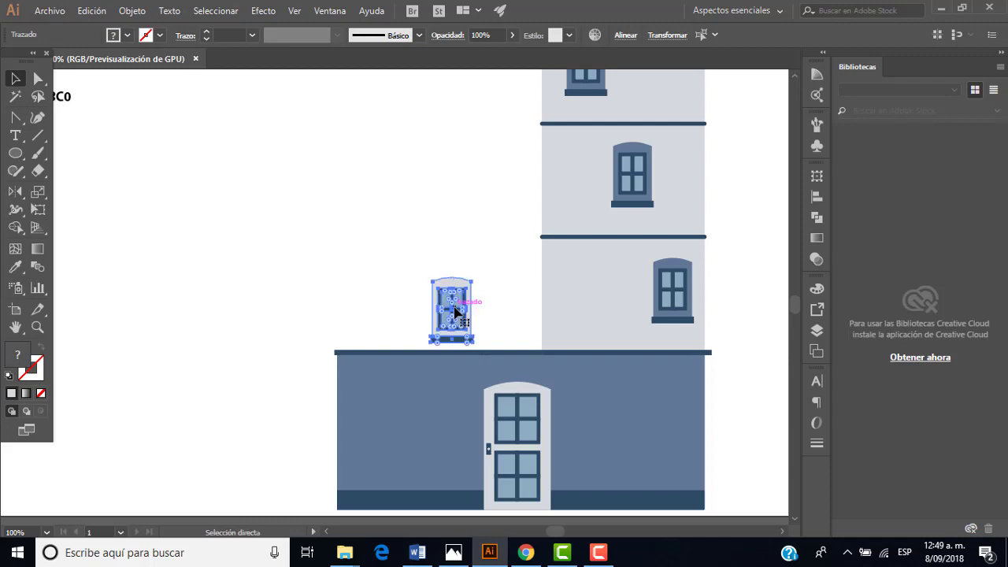
mouse_move(455, 313)
mouse_down()
mouse_move(628, 420)
mouse_move(646, 420)
mouse_up()
click(729, 411)
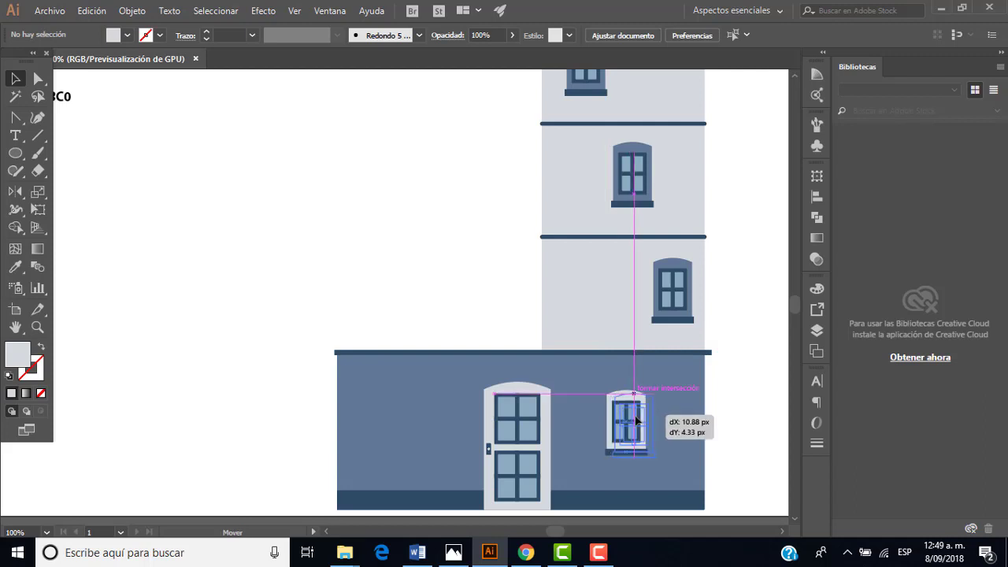
click(727, 415)
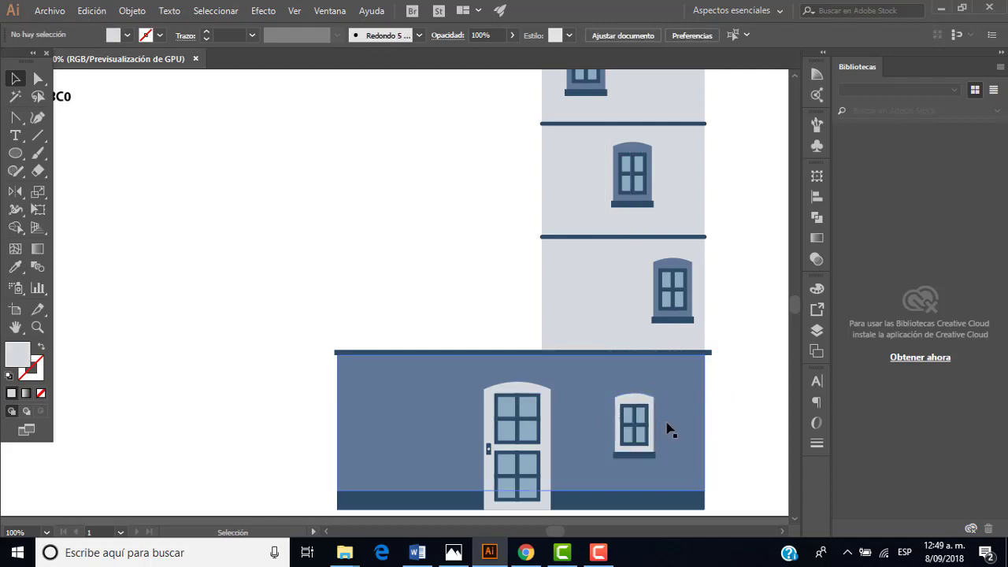
scroll(668, 439, up, 2)
scroll(653, 423, down, 2)
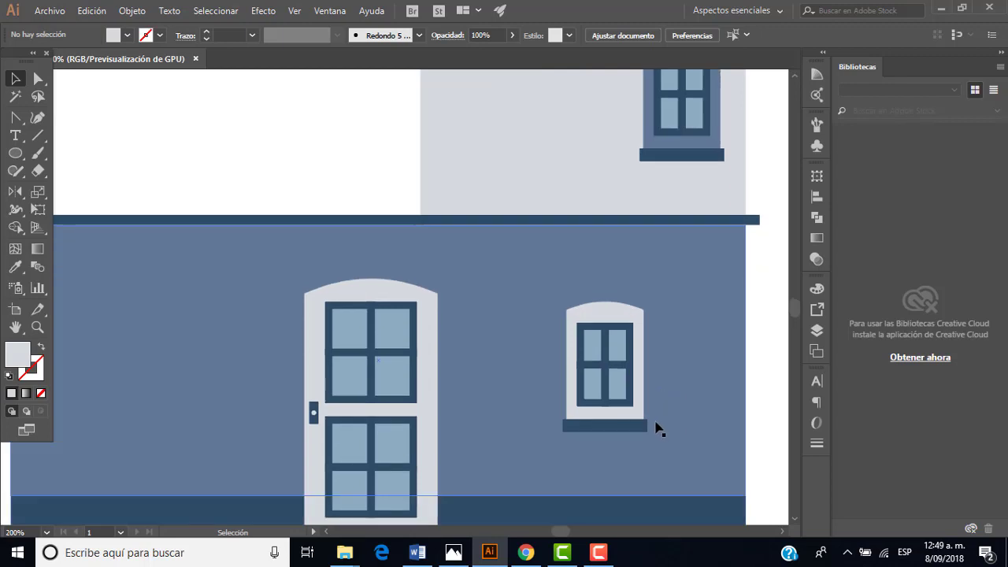
scroll(646, 429, down, 1)
click(634, 357)
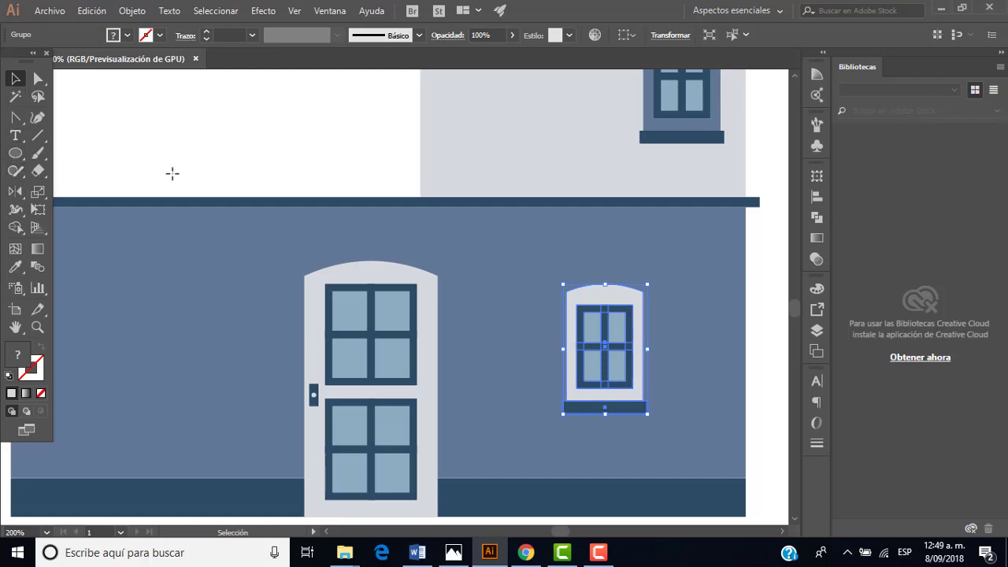
Step: Draw a trial rectangle beside the annex window, then delete it
key(m)
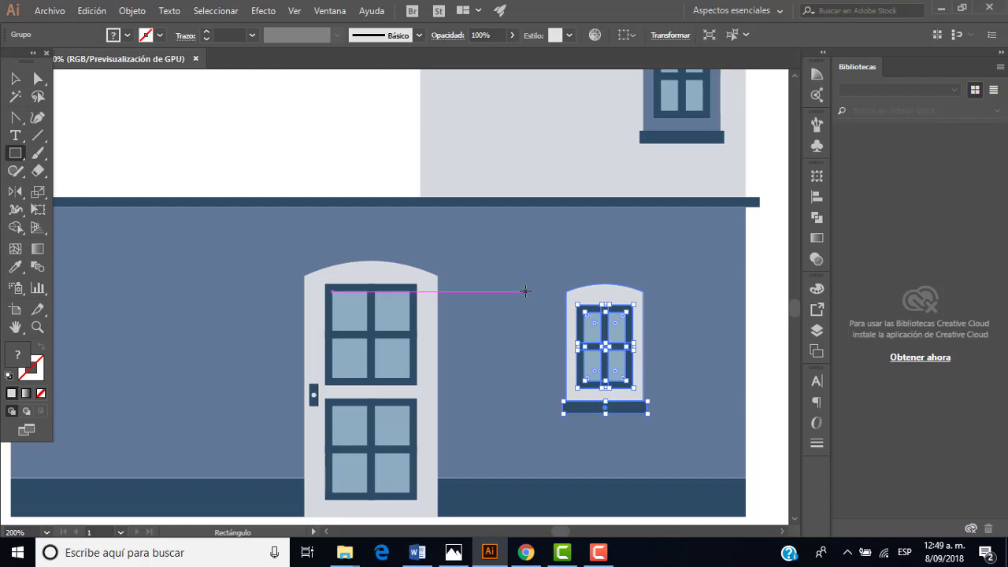
drag(525, 292, 563, 382)
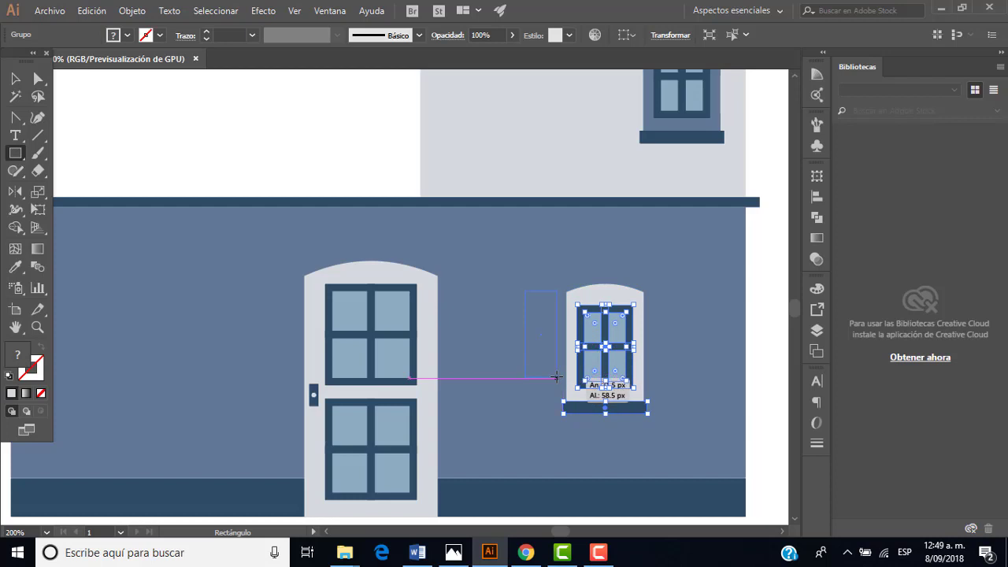
drag(557, 379, 563, 226)
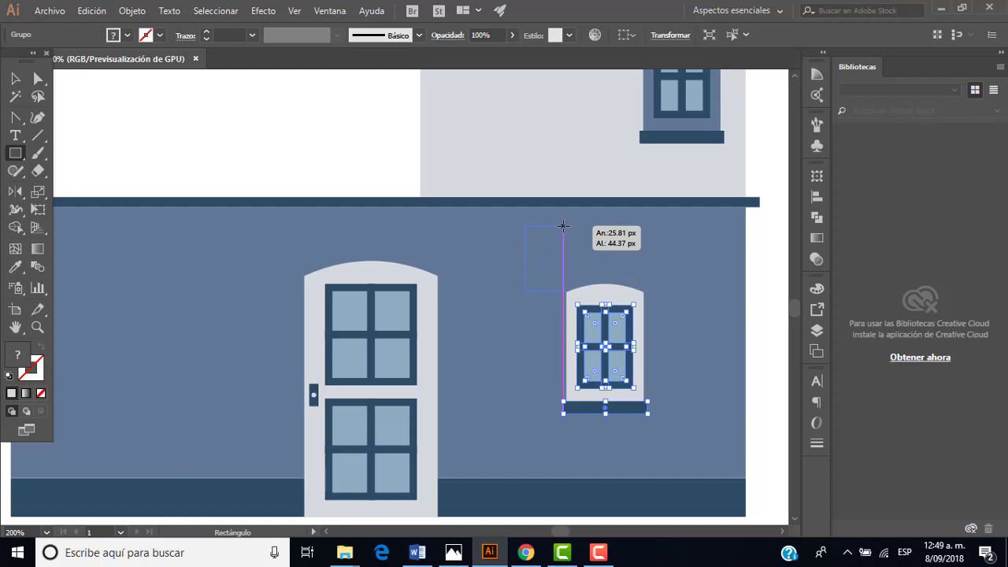
drag(563, 226, 564, 226)
key(Delete)
scroll(563, 226, down, 1)
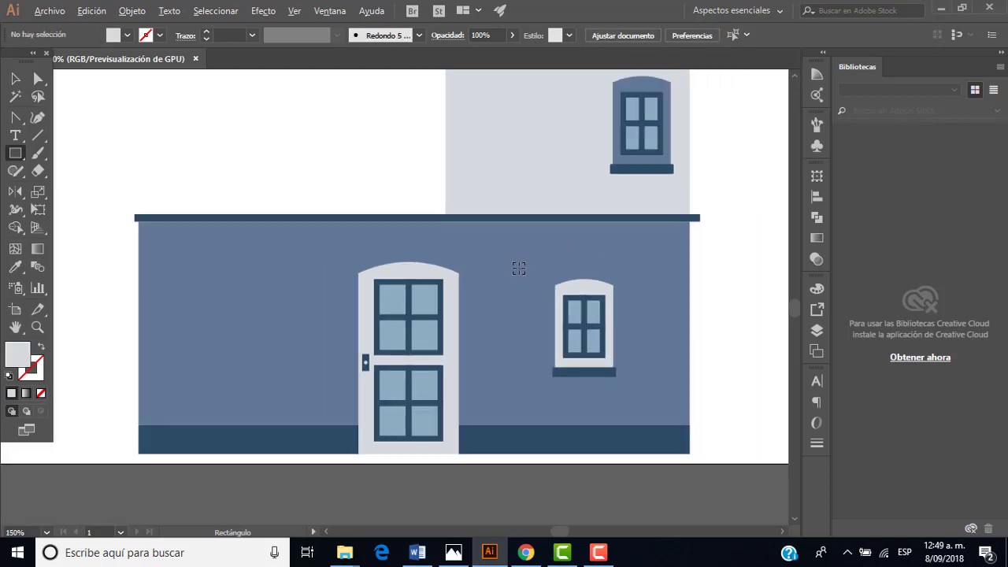
scroll(520, 260, down, 3)
scroll(513, 236, up, 1)
scroll(426, 209, up, 1)
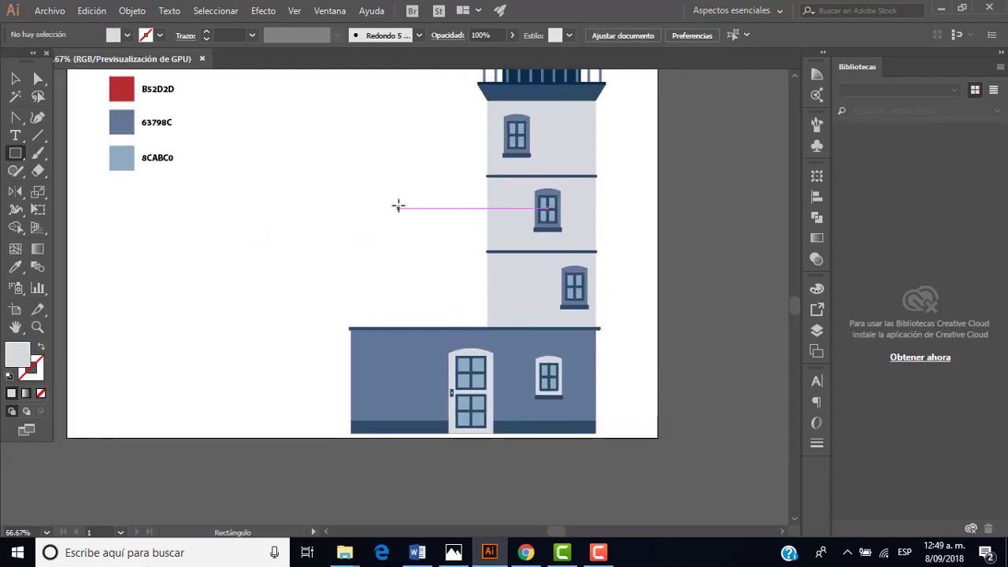
Step: Create a precise 25 × 45 px rectangle left of the lighthouse tower
click(399, 206)
text(25)
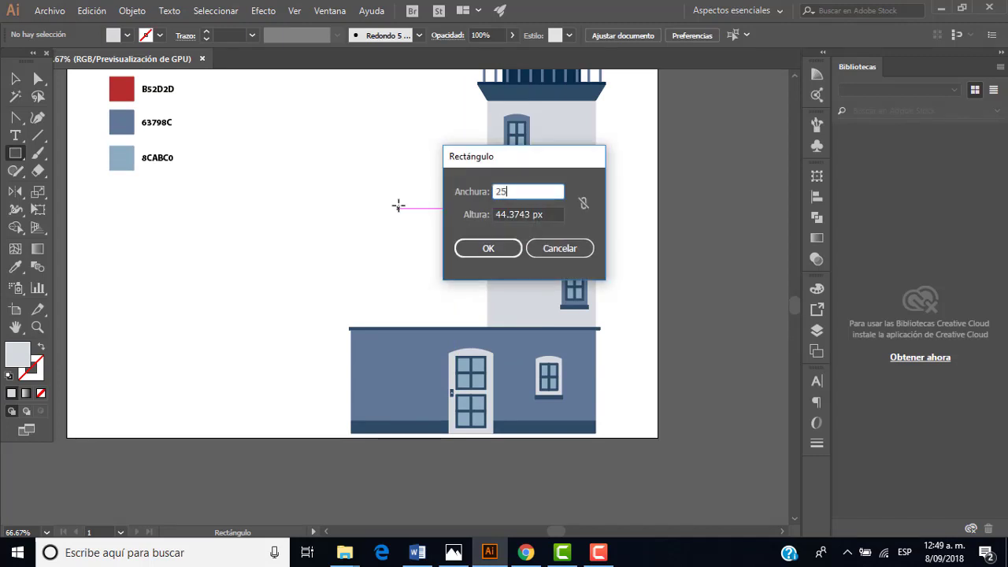
key(Tab)
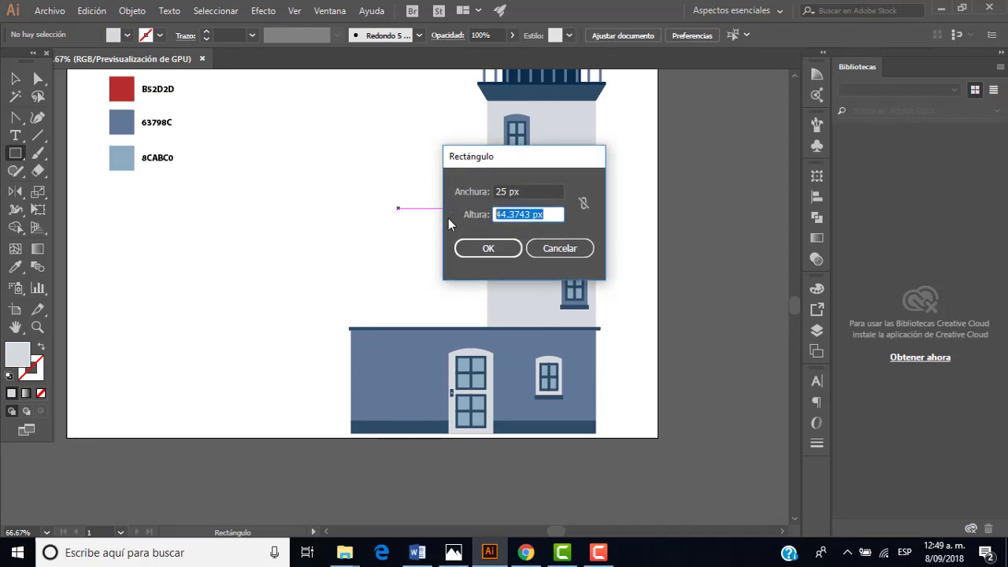
text(45)
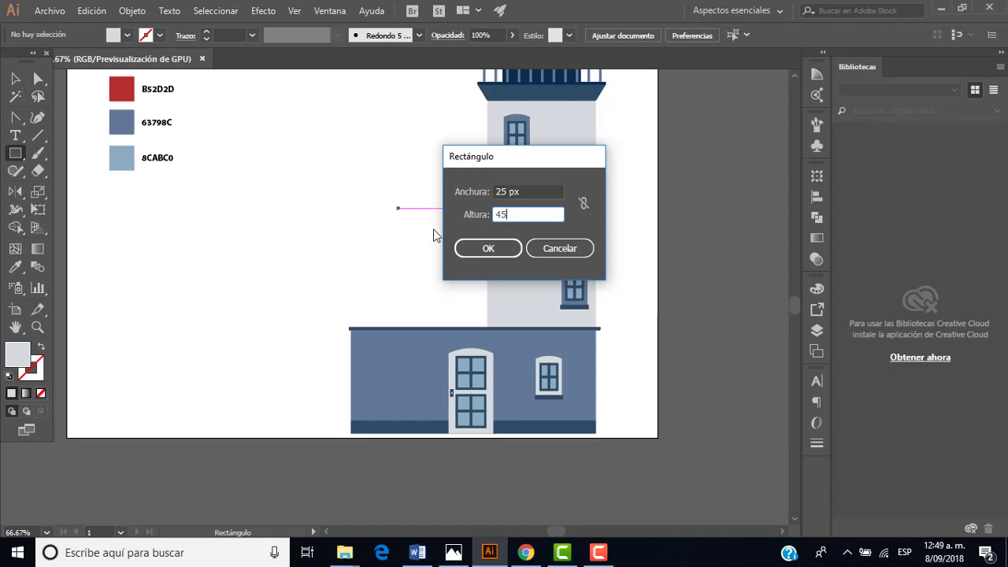
click(489, 249)
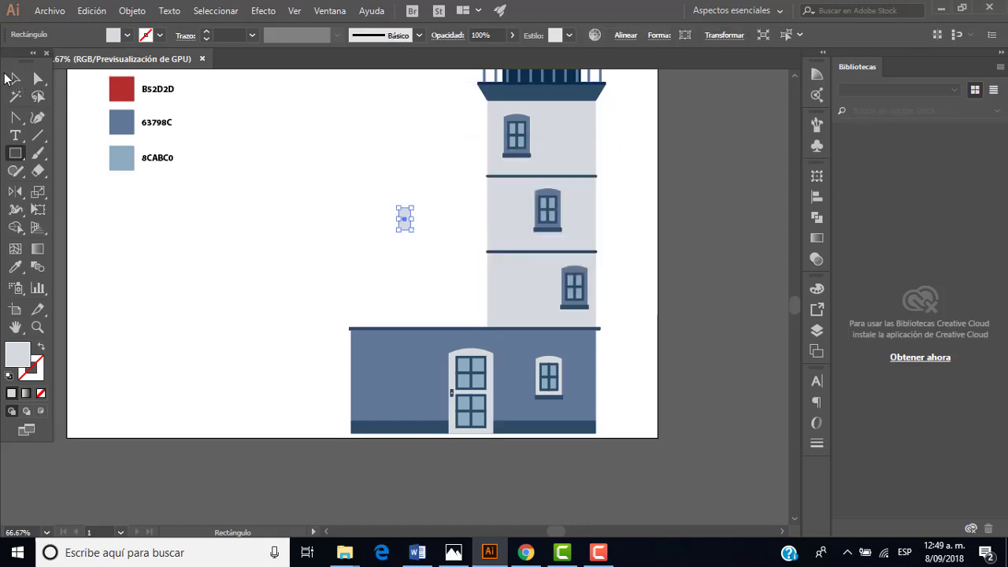
Step: Keep the new rectangle selected and switch to the Eyedropper tool
click(11, 78)
scroll(346, 223, up, 2)
scroll(345, 223, up, 3)
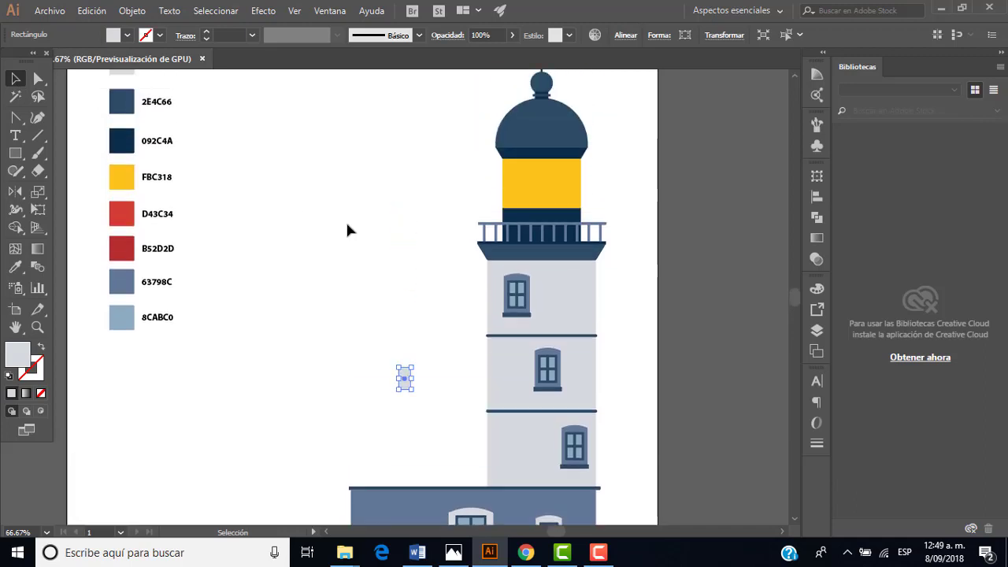
scroll(347, 229, down, 1)
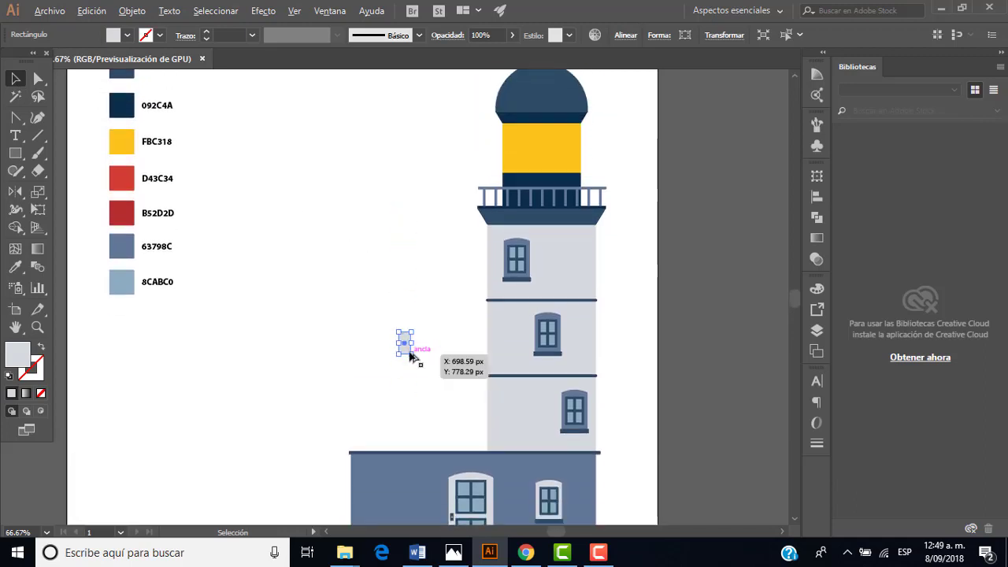
scroll(411, 356, up, 3)
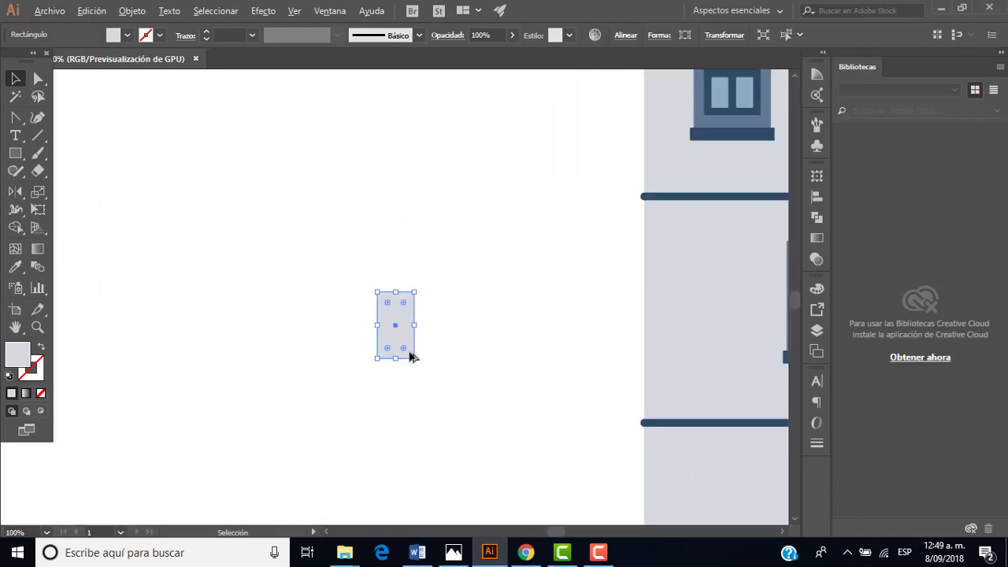
click(15, 267)
scroll(195, 220, up, 2)
scroll(188, 201, up, 1)
scroll(187, 197, down, 2)
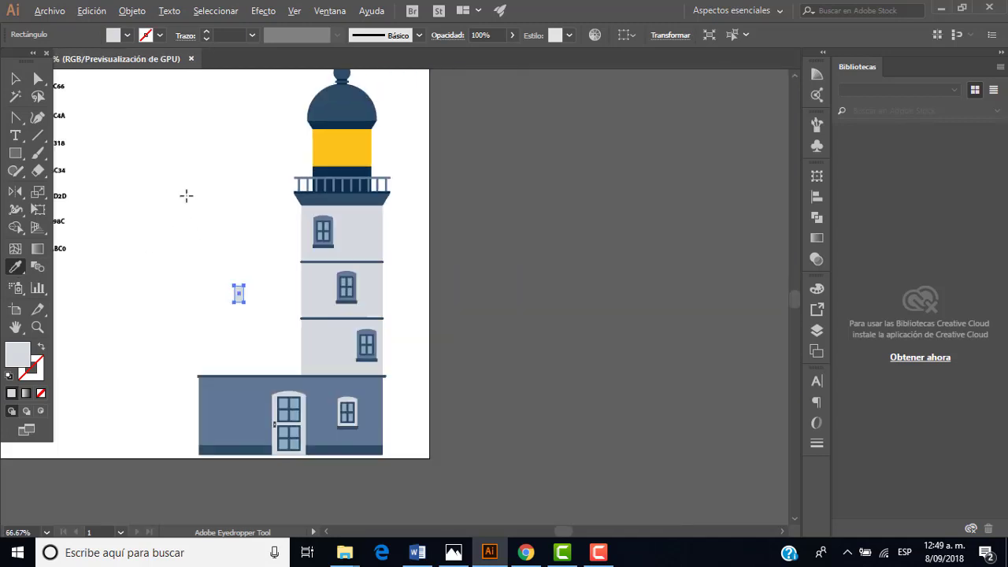
scroll(220, 259, down, 2)
scroll(118, 130, up, 2)
scroll(76, 118, up, 2)
Step: Fill the rectangle with dark blue 2E4C66 sampled from the palette swatch
click(76, 119)
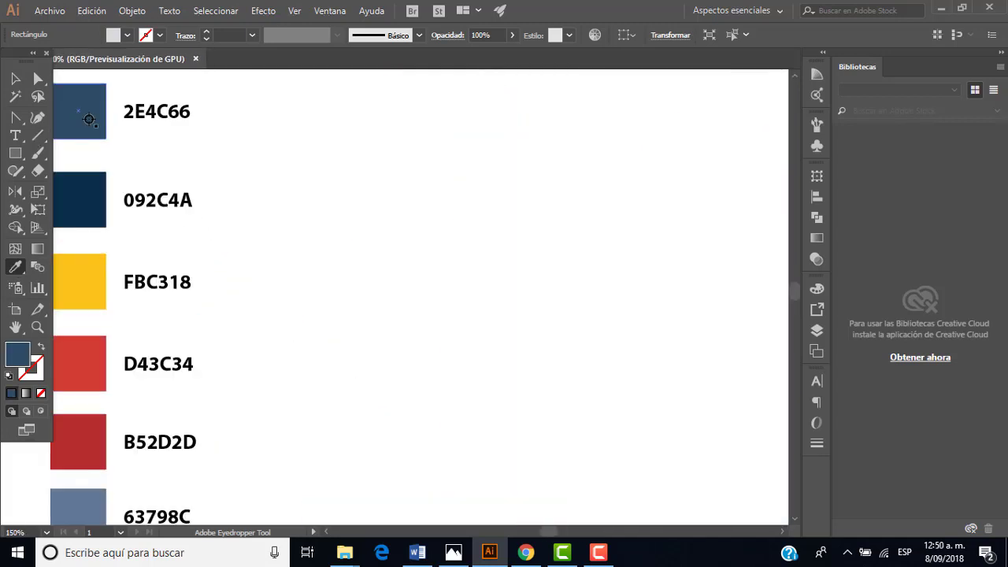
scroll(394, 277, down, 5)
scroll(463, 363, up, 3)
scroll(463, 364, up, 1)
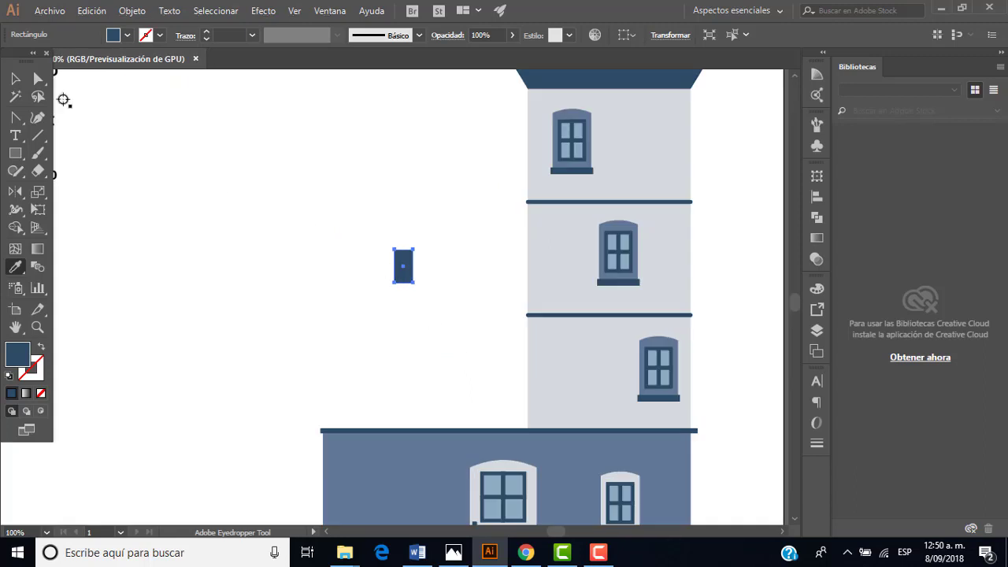
click(15, 78)
scroll(416, 272, down, 1)
Step: Move the dark blue rectangle just left of the annex window
drag(407, 245, 461, 323)
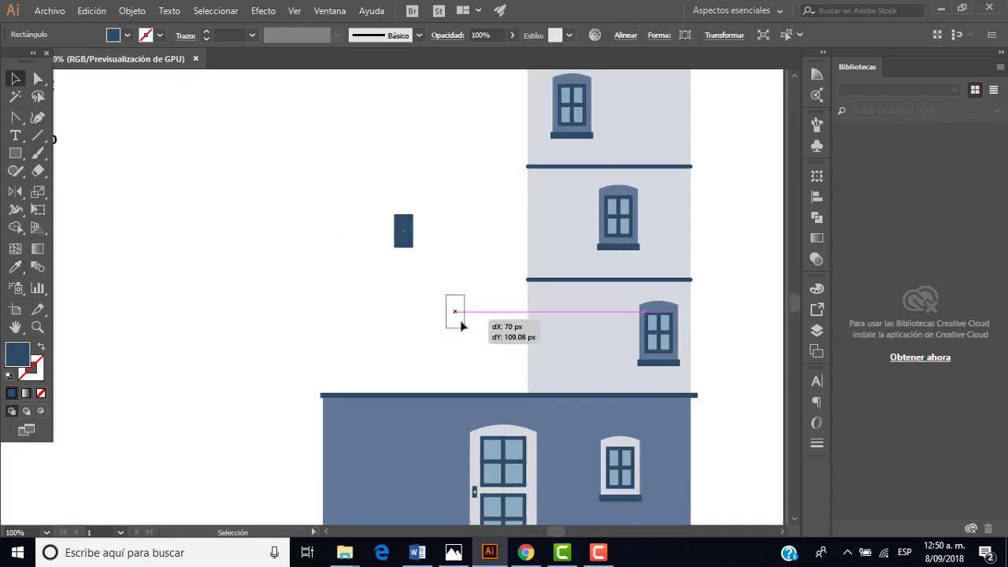
scroll(490, 349, down, 1)
scroll(491, 349, down, 3)
scroll(528, 345, up, 1)
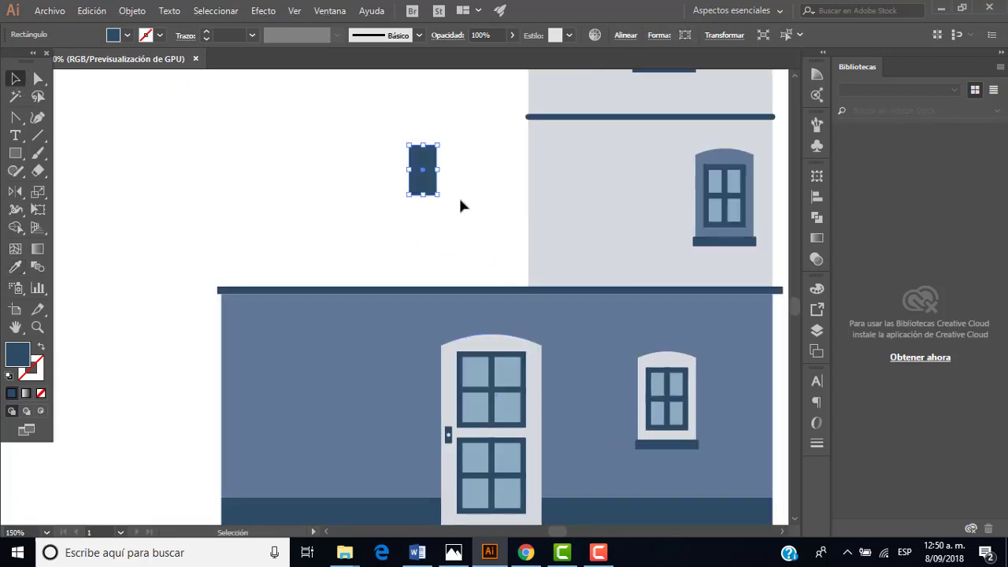
drag(426, 180, 628, 414)
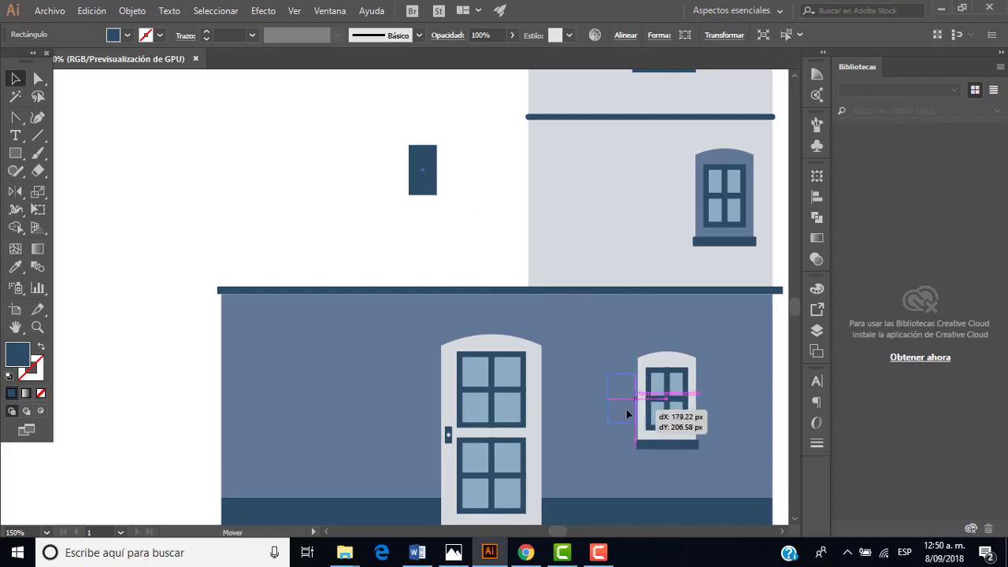
drag(628, 413, 617, 387)
scroll(634, 415, up, 2)
scroll(623, 406, up, 1)
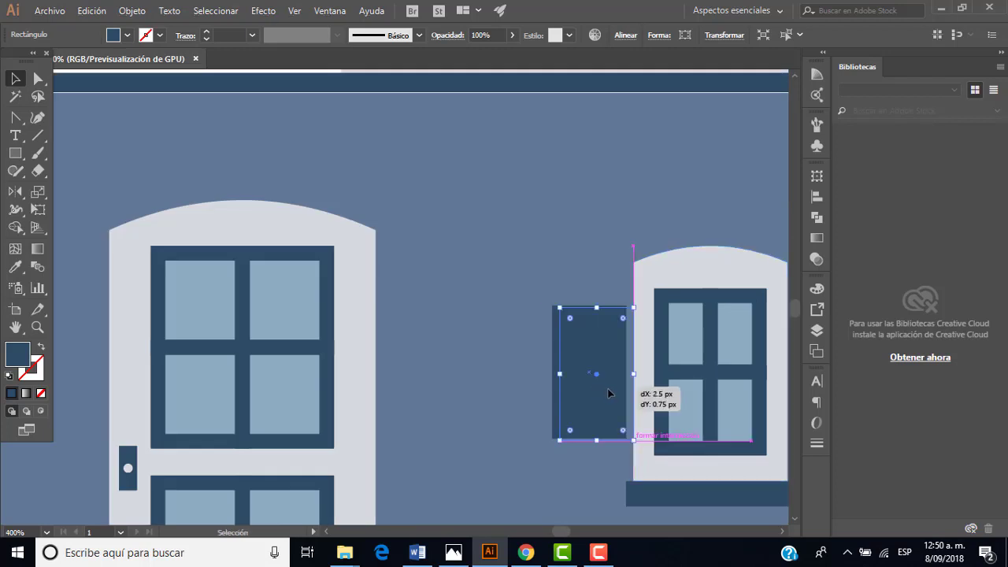
scroll(617, 387, down, 2)
scroll(620, 385, down, 1)
scroll(631, 379, up, 2)
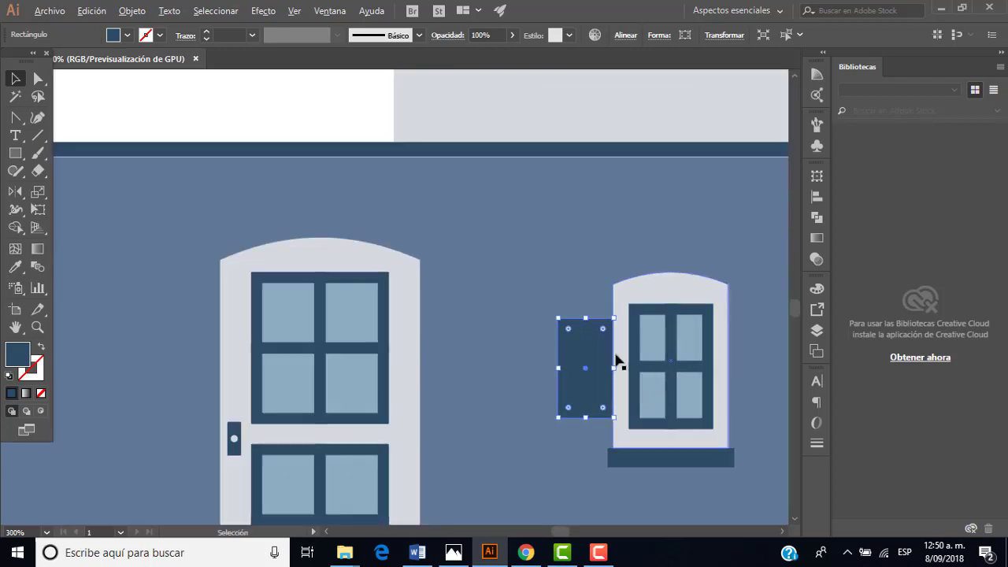
Step: Stretch the rectangle to about 74 px tall from arch to sill, then delete it
drag(584, 319, 585, 283)
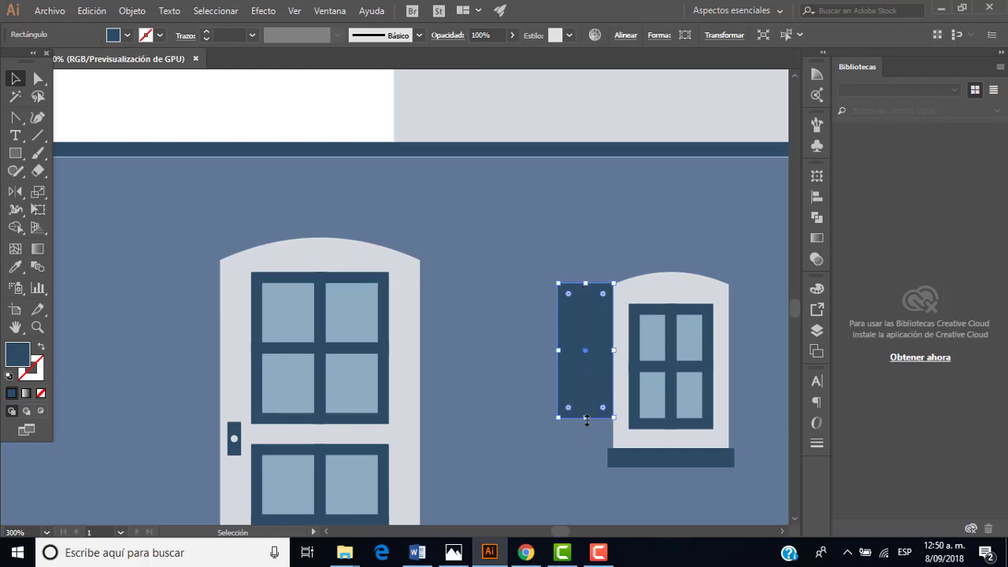
drag(586, 417, 586, 448)
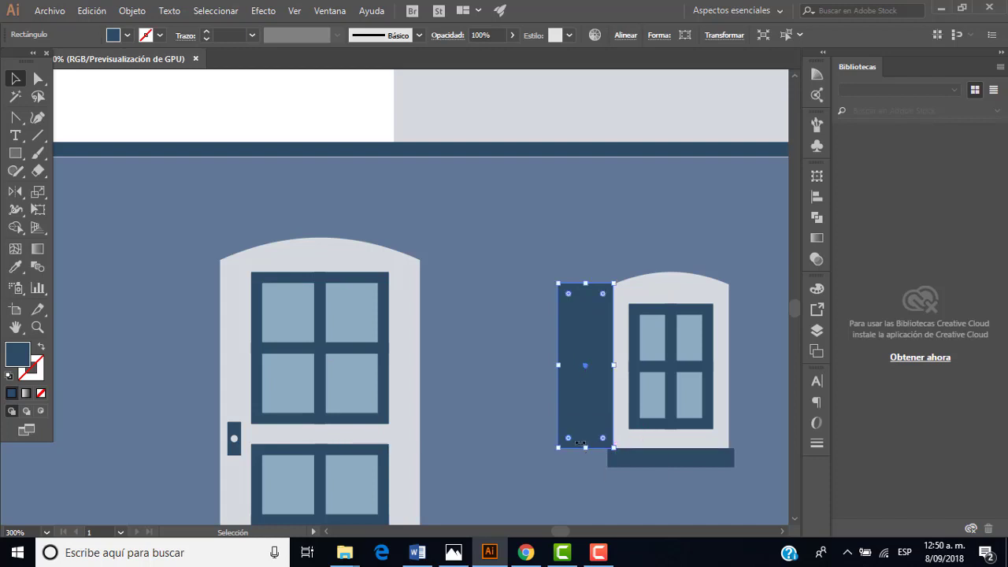
click(519, 334)
click(581, 349)
scroll(581, 349, down, 2)
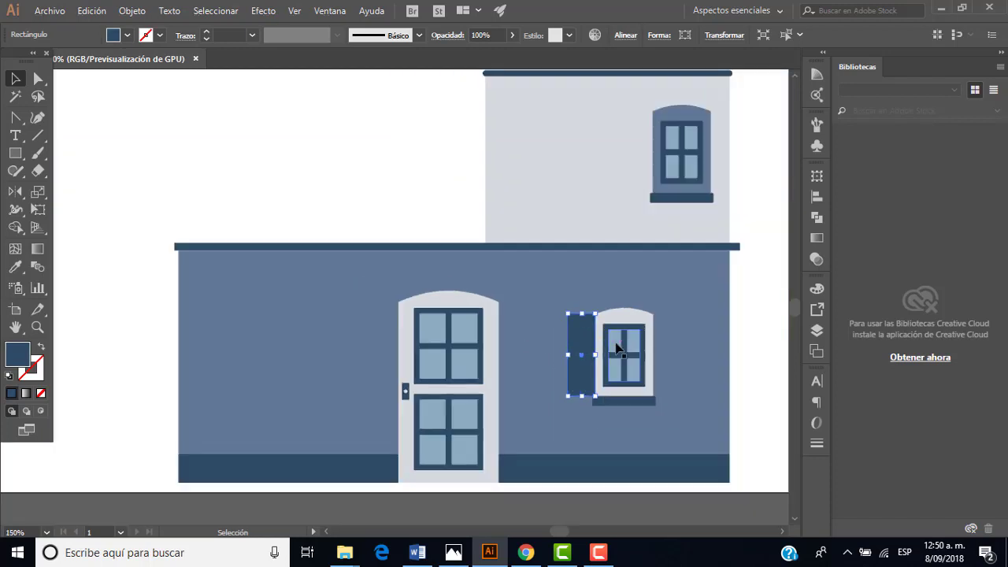
click(758, 349)
click(579, 348)
drag(582, 314, 583, 318)
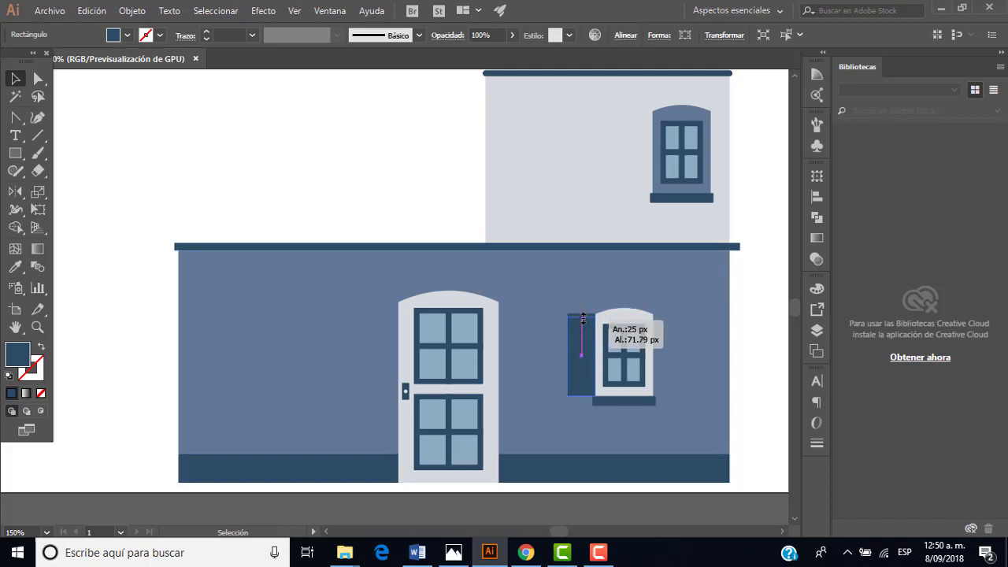
drag(583, 319, 583, 314)
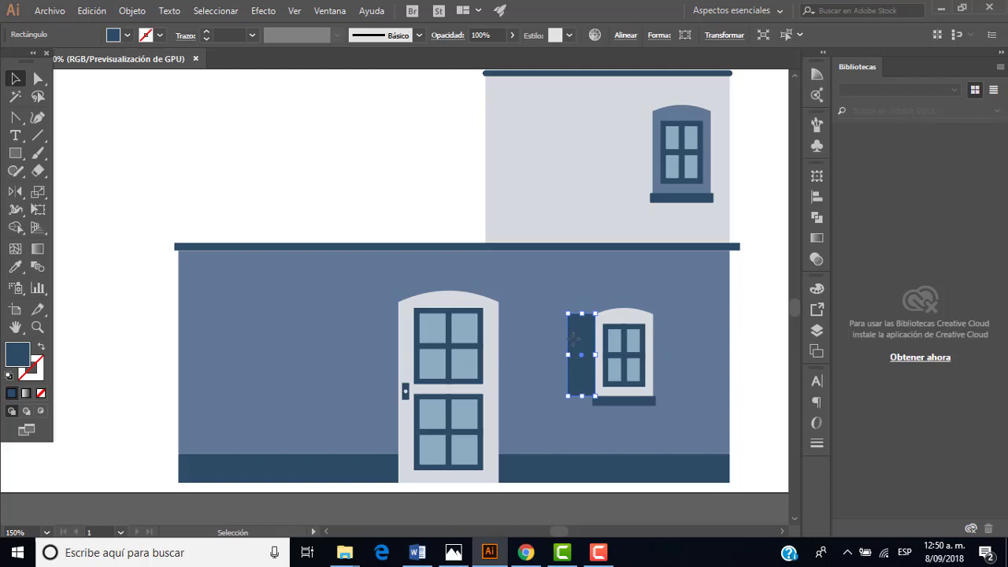
key(Delete)
click(15, 152)
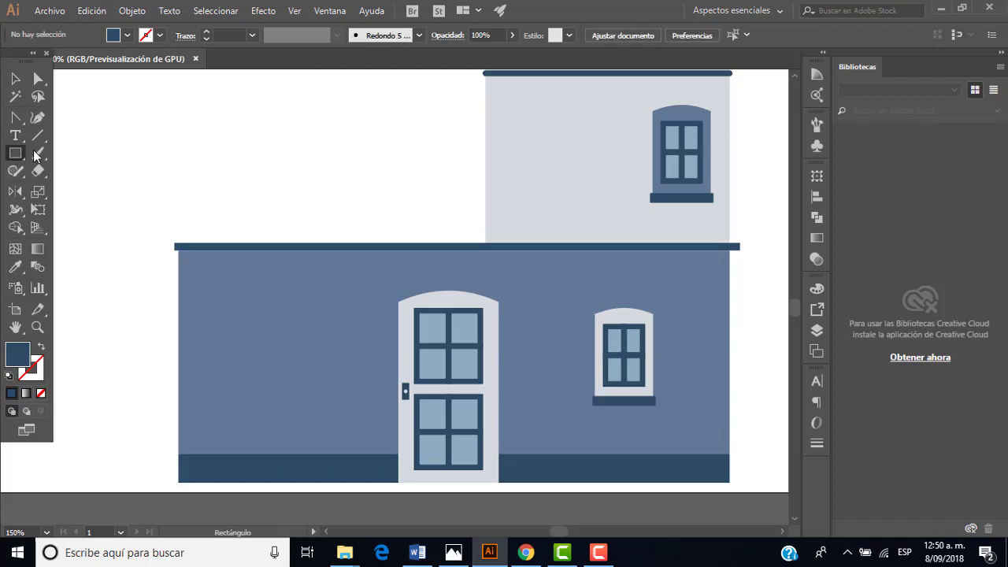
Step: Create a 25 × 75 px rectangle with the Rectangle dialog
click(349, 137)
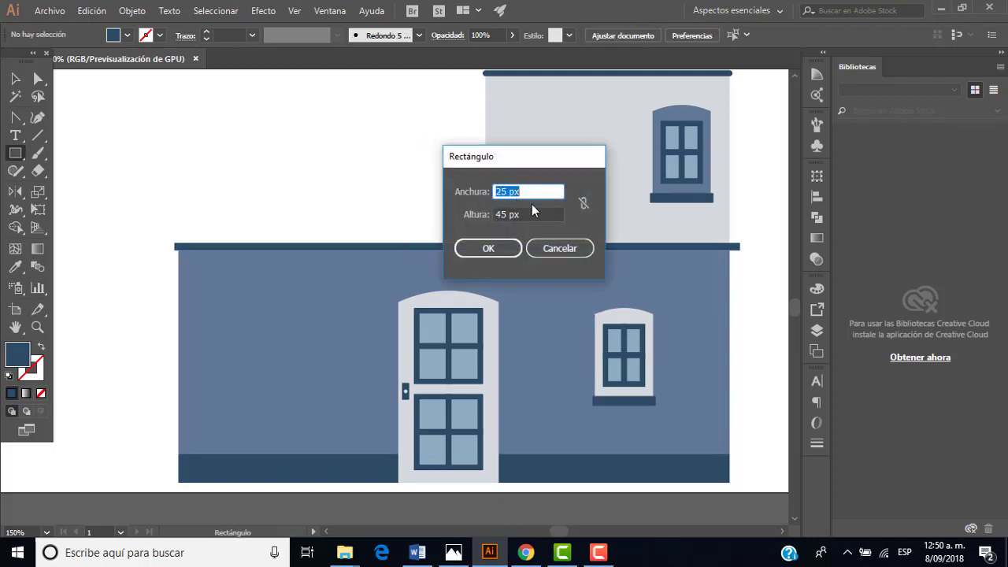
key(Tab)
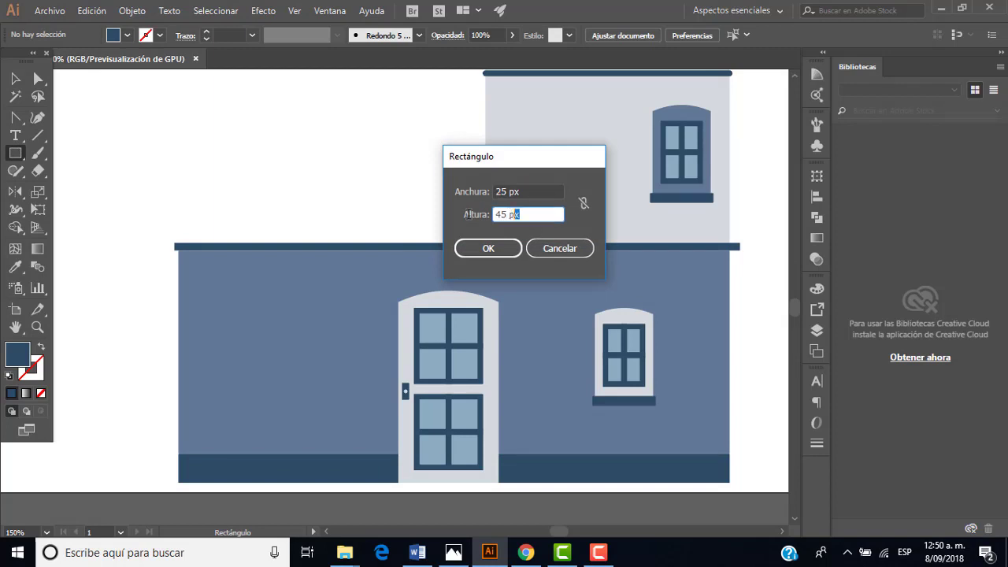
text(75)
click(472, 245)
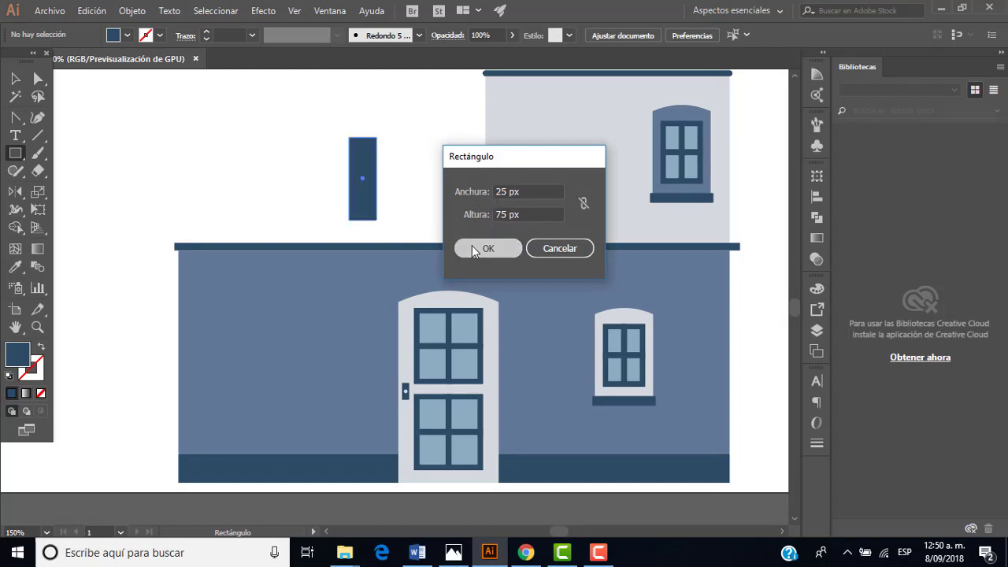
Step: Position the rectangle as a shutter against the left side of the annex's right window
click(18, 80)
mouse_move(369, 161)
mouse_down()
mouse_move(468, 192)
mouse_move(436, 167)
mouse_up()
alt+scroll(436, 167, down, 3)
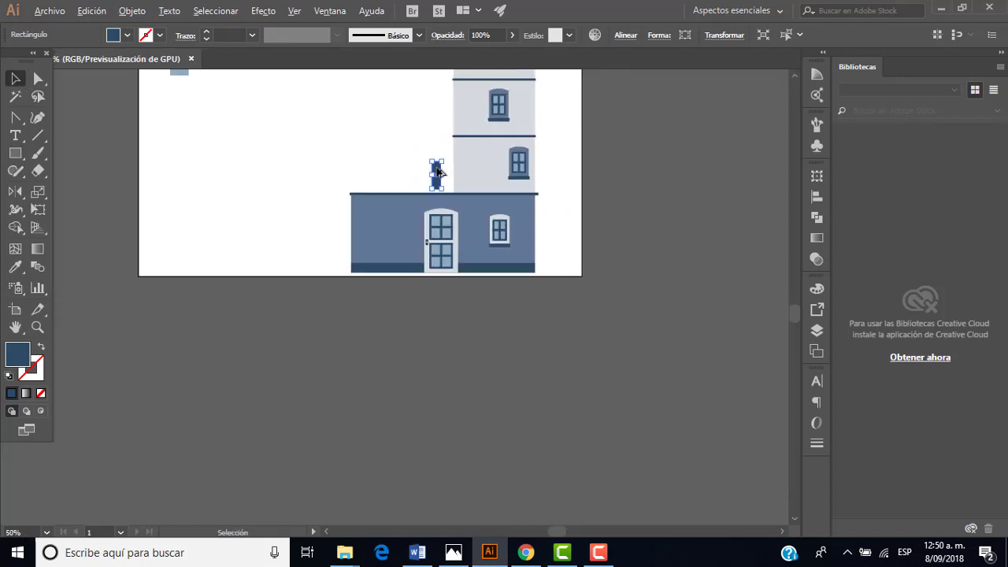
scroll(426, 116, up, 2)
scroll(425, 116, up, 2)
scroll(367, 165, up, 3)
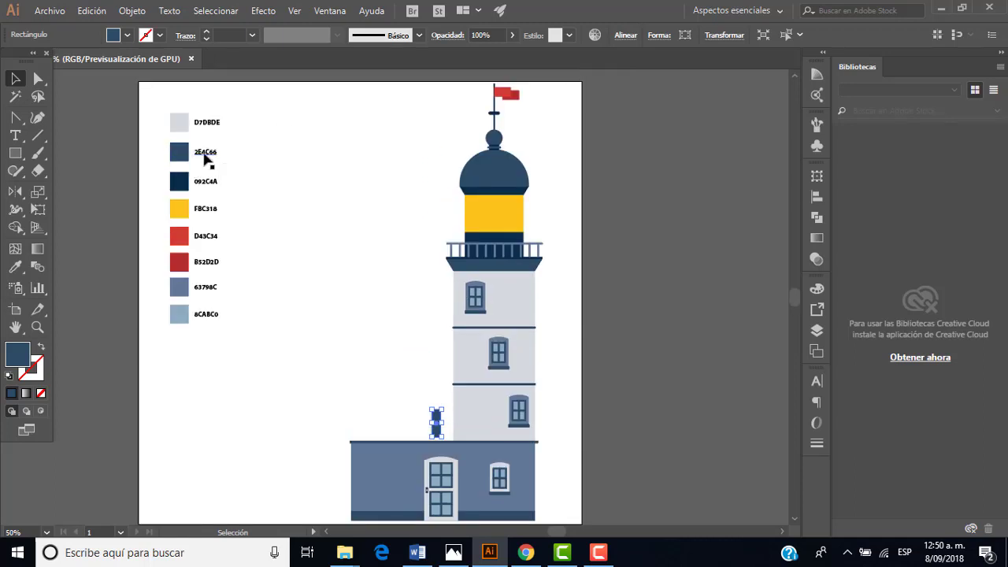
scroll(461, 362, down, 2)
scroll(473, 378, down, 2)
alt+scroll(468, 310, up, 1)
alt+scroll(449, 291, up, 2)
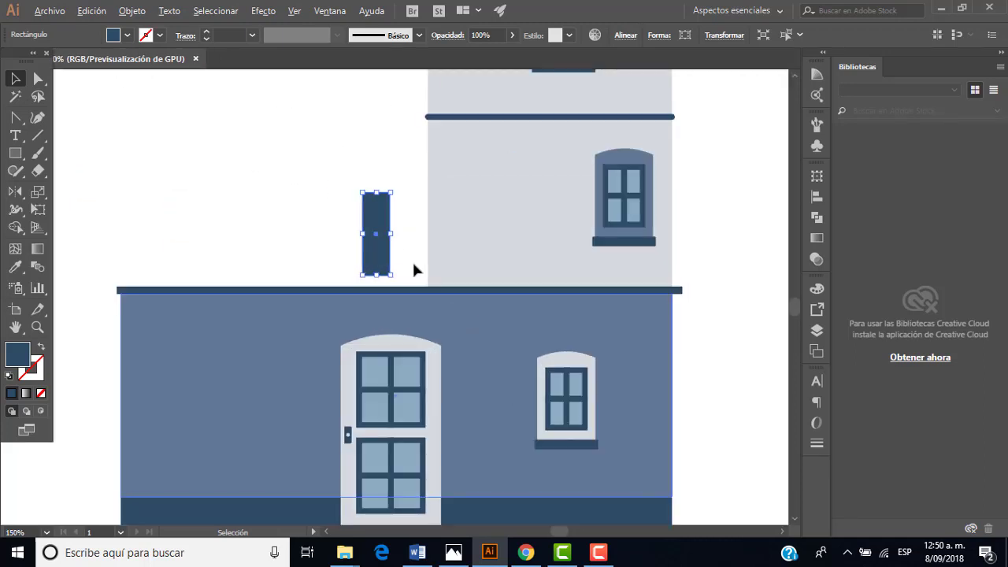
mouse_move(379, 221)
mouse_down()
mouse_move(526, 381)
mouse_move(664, 376)
mouse_up()
alt+scroll(549, 402, up, 2)
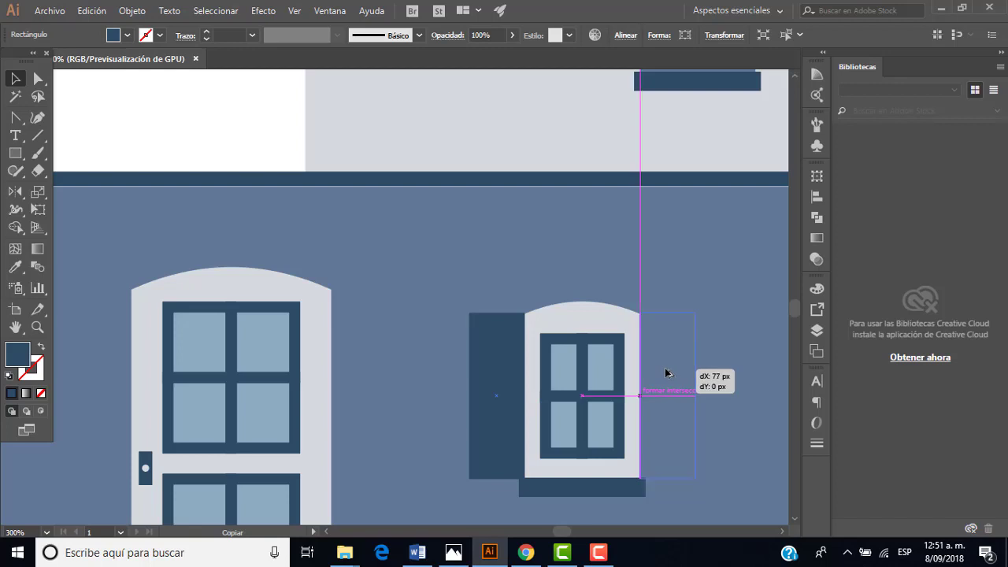
Step: Alt-drag a copy of the shutter to the window's right side
drag(674, 377, 668, 375)
click(713, 360)
scroll(713, 360, down, 2)
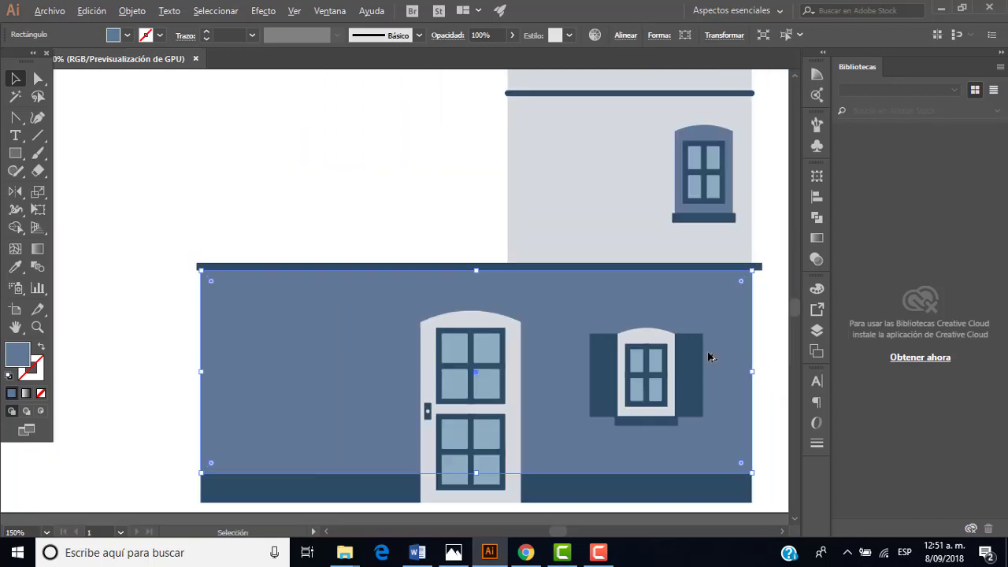
scroll(725, 362, down, 1)
scroll(725, 362, up, 1)
click(772, 333)
scroll(764, 331, down, 2)
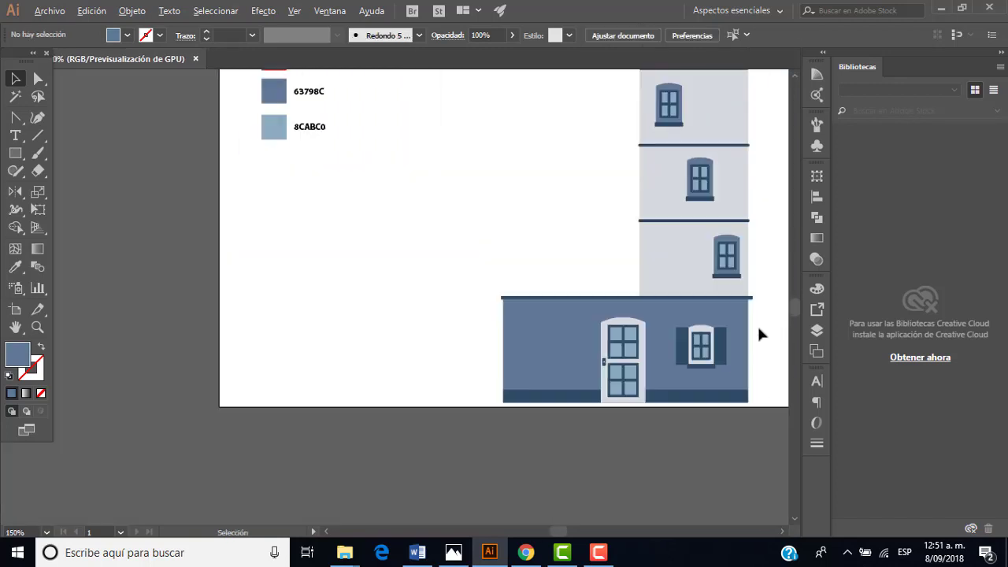
scroll(768, 343, up, 1)
scroll(764, 351, up, 1)
scroll(732, 343, up, 1)
scroll(717, 338, up, 1)
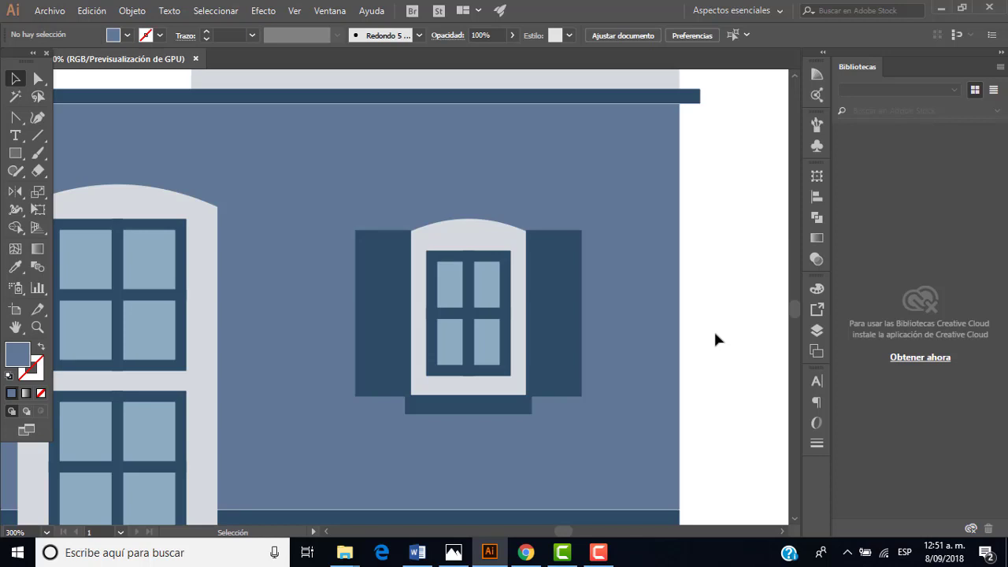
Step: Group both shutters and the window frame with Objeto > Agrupar
click(394, 281)
shift+click(473, 252)
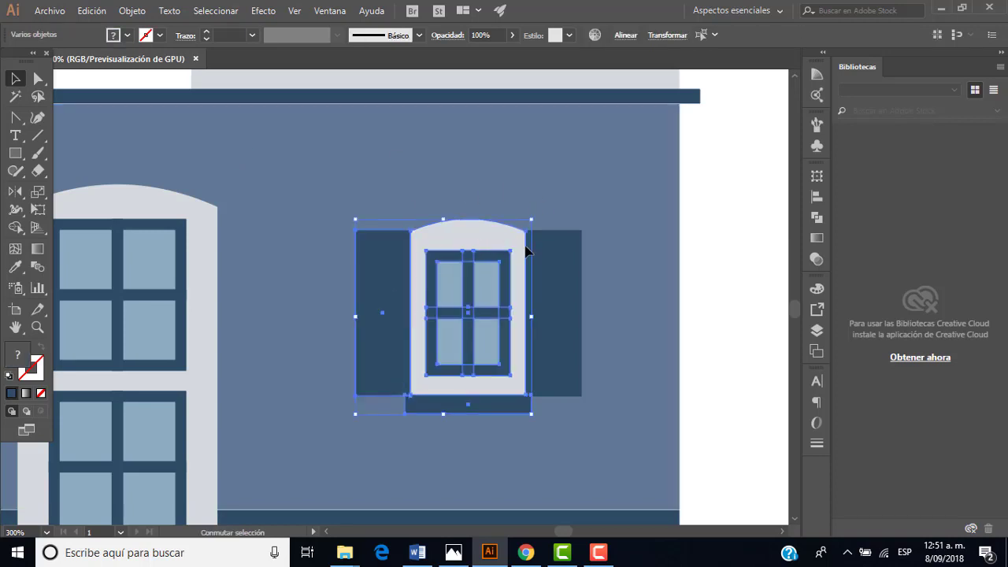
shift+click(558, 274)
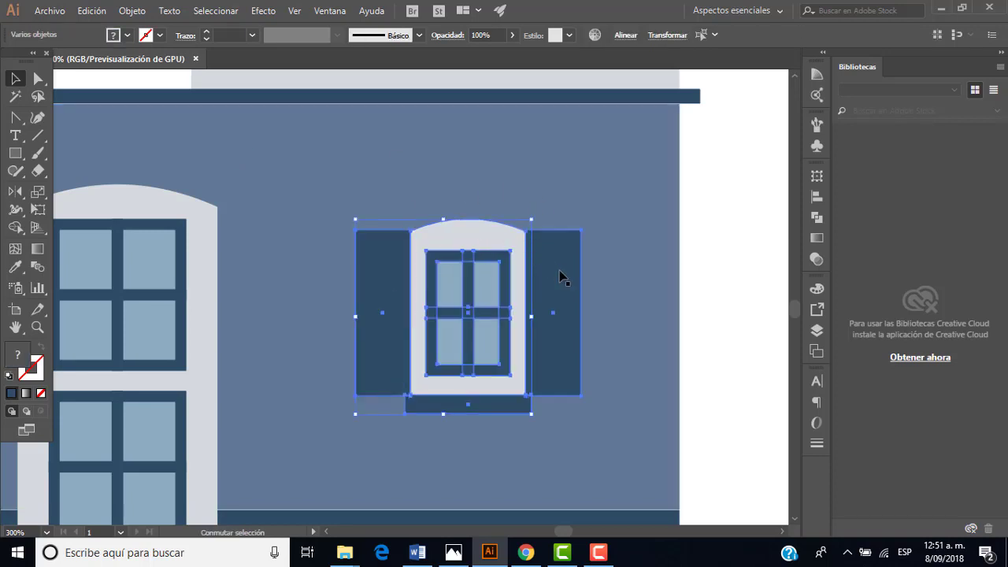
click(132, 10)
click(235, 49)
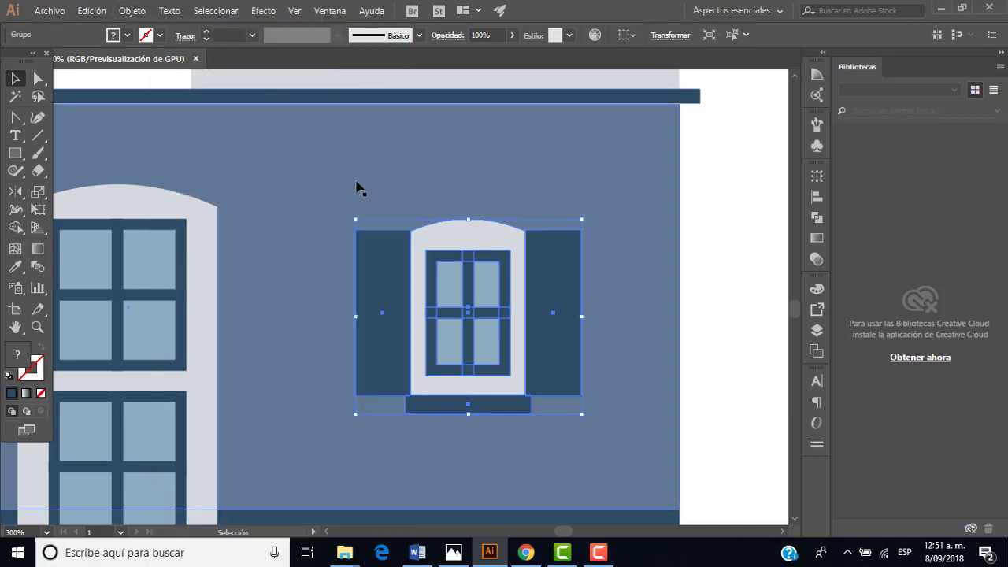
scroll(358, 193, down, 2)
scroll(370, 197, down, 2)
scroll(370, 193, up, 1)
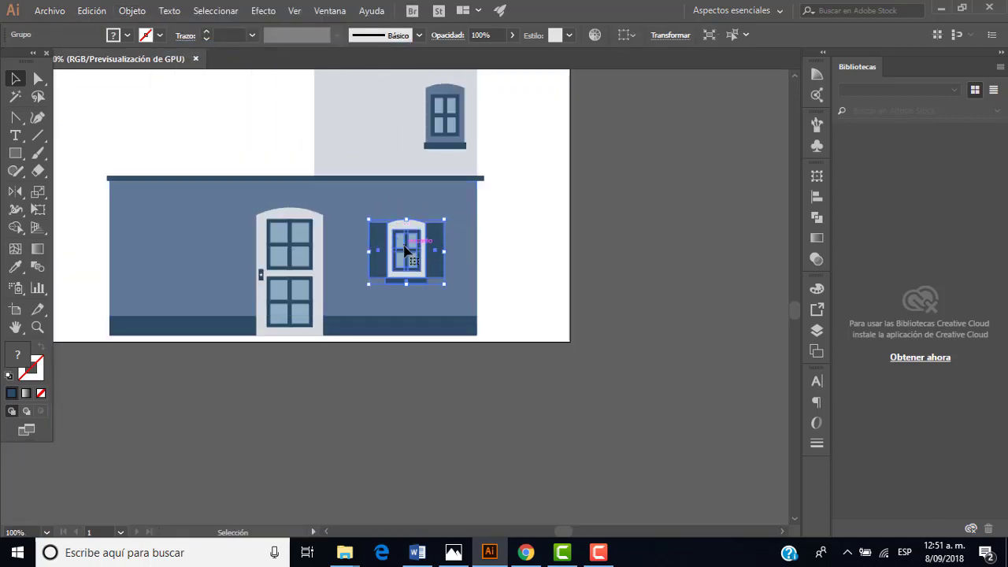
Step: Duplicate the shuttered window group to the left of the annex door, then view the reference in Photos
drag(404, 245, 177, 249)
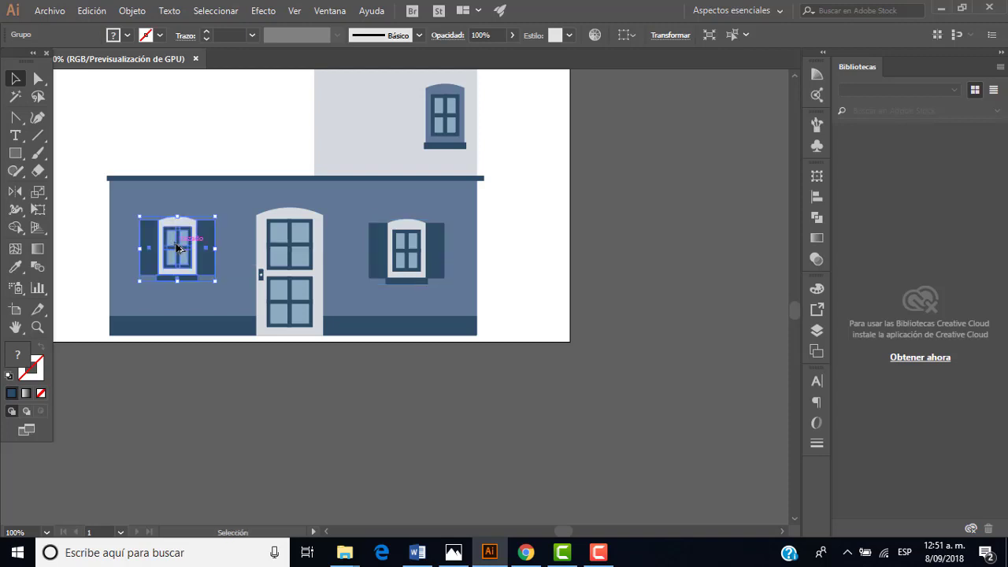
click(254, 345)
scroll(279, 308, down, 3)
scroll(323, 260, up, 1)
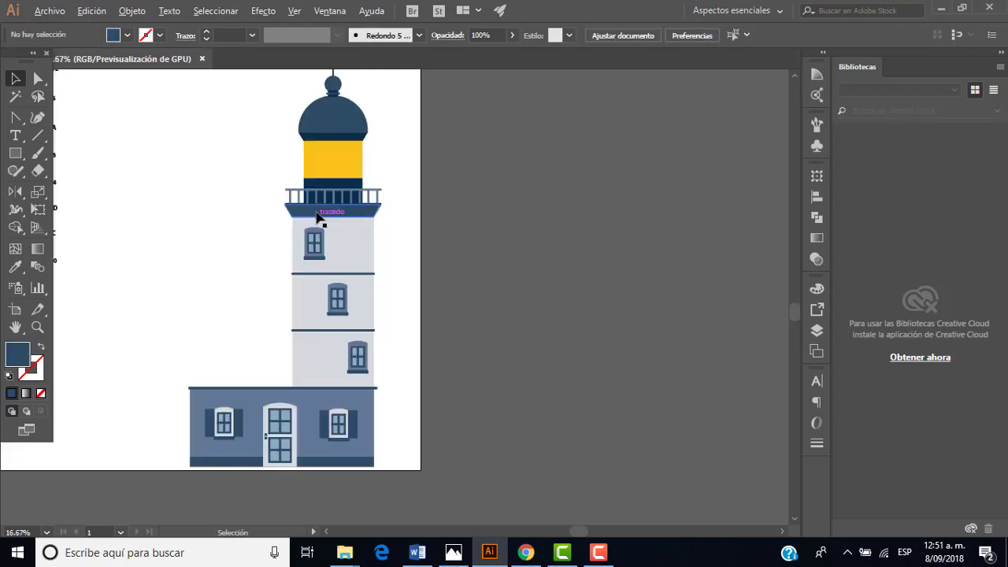
scroll(327, 253, up, 1)
scroll(299, 315, down, 2)
scroll(272, 368, up, 1)
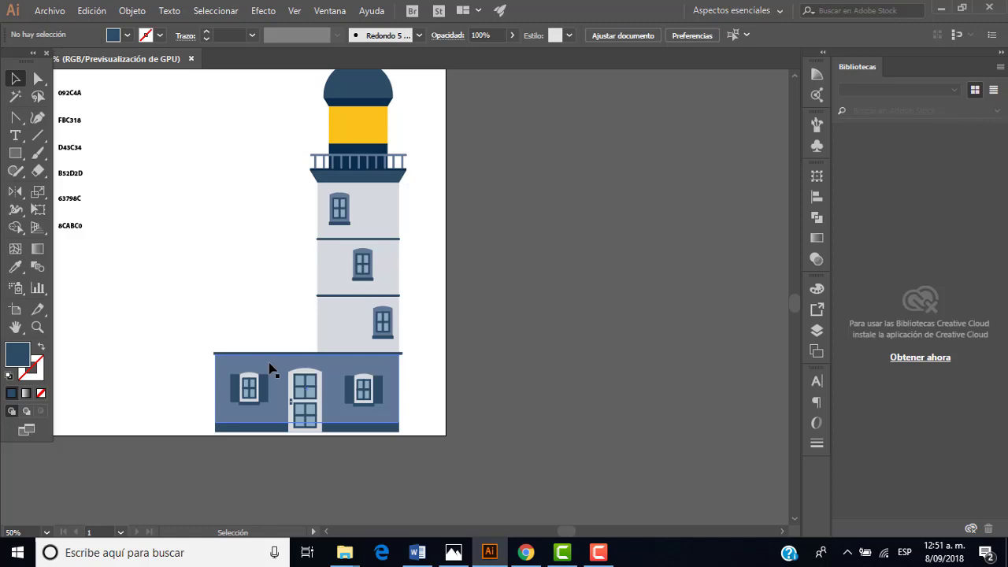
click(452, 556)
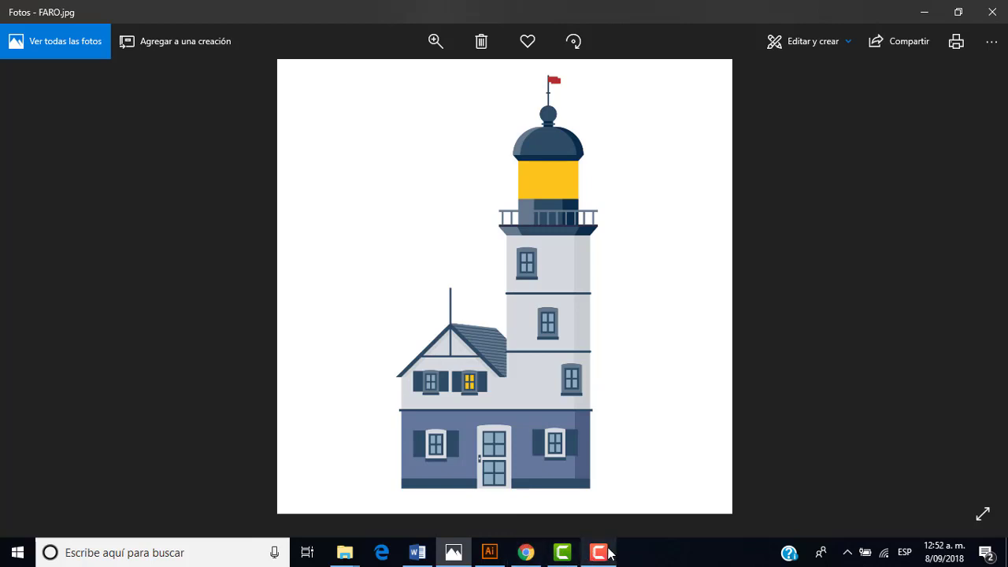
Step: Return from the FARO.jpg reference in Photos to the Illustrator drawing
click(490, 550)
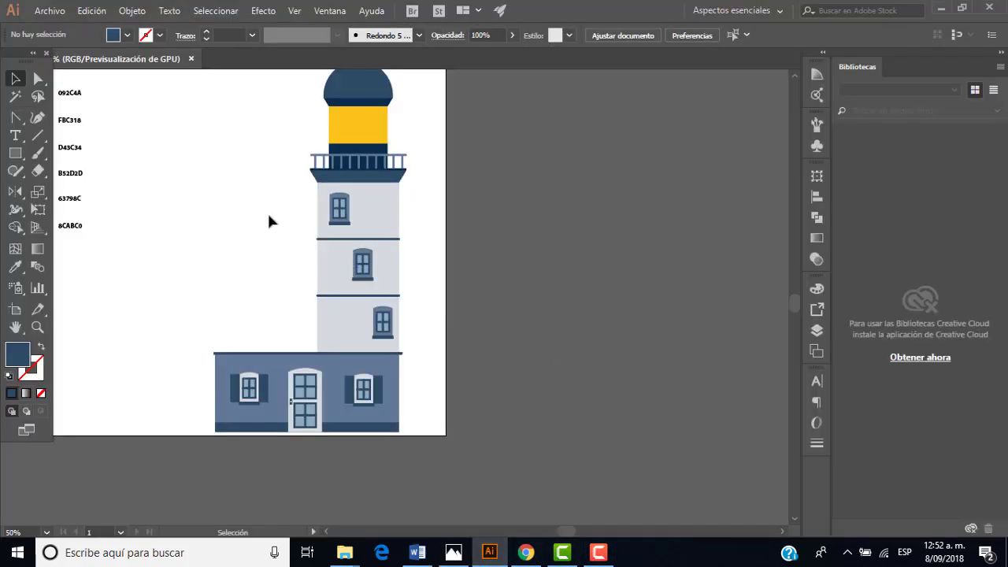
Step: Create a 277 × 77 px rectangle and fit the artboard in view
key(m)
click(184, 248)
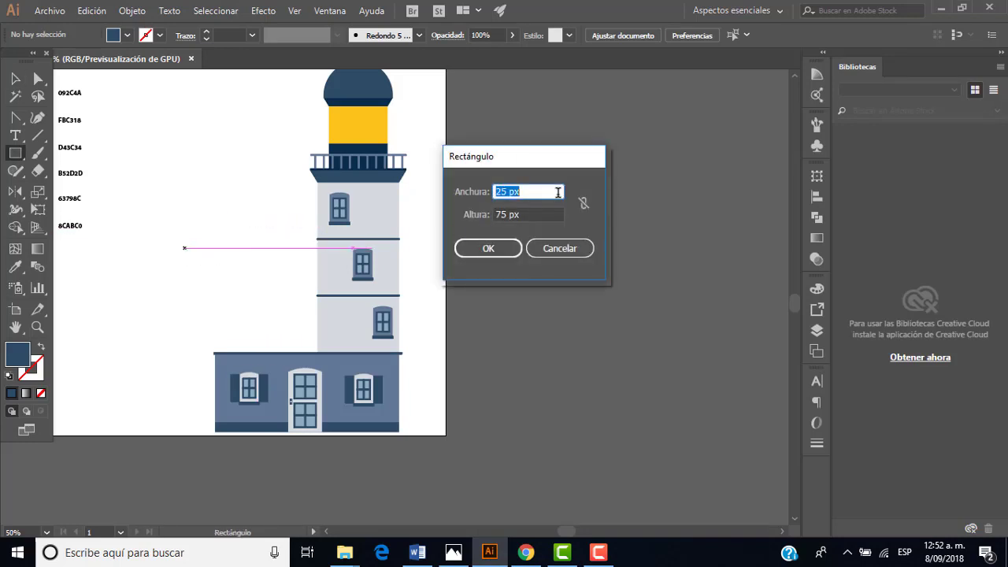
text(277)
key(Tab)
text(8)
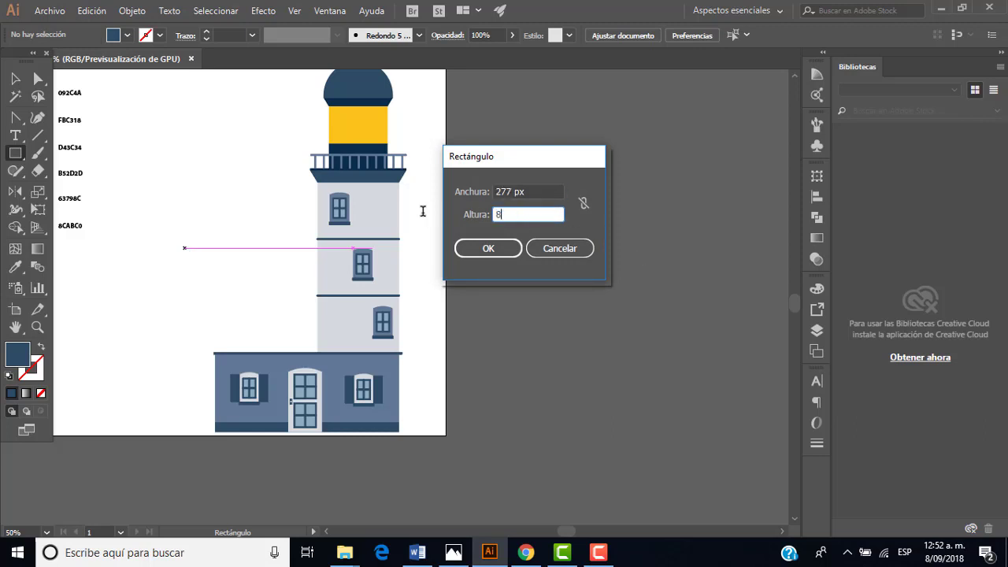
text(77)
click(502, 249)
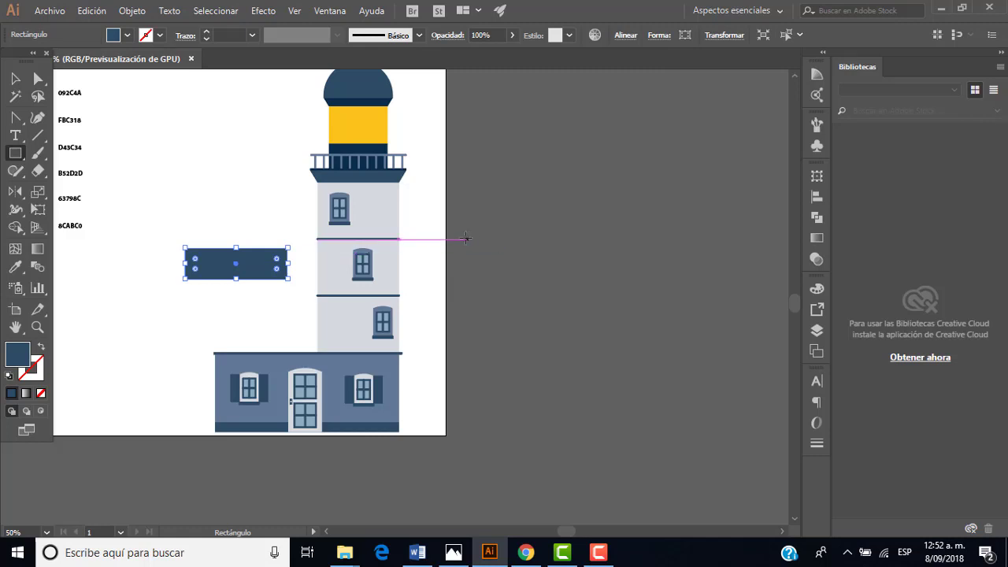
key(ctrl+minus)
key(ctrl+minus)
key(ctrl+0)
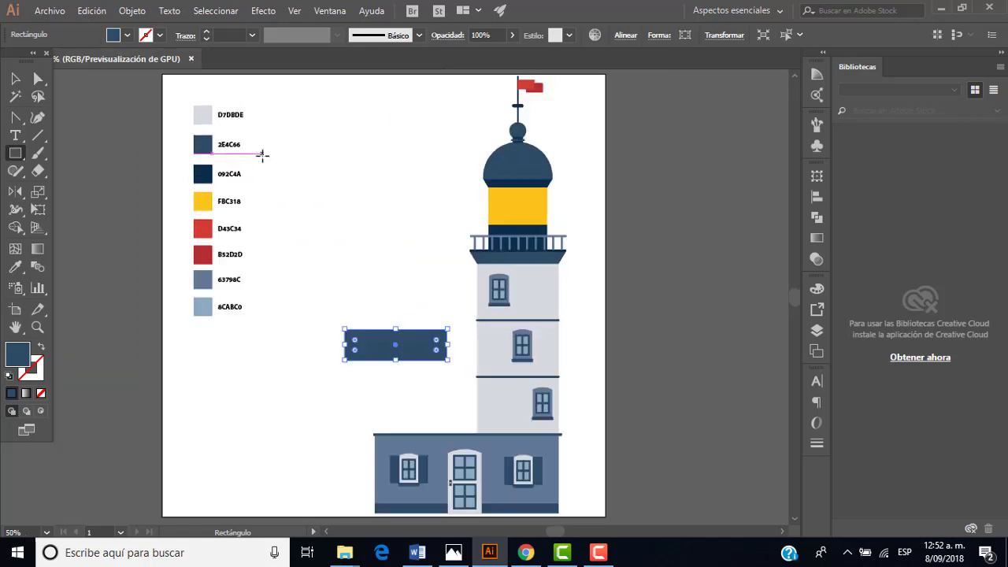
scroll(299, 108, up, 1)
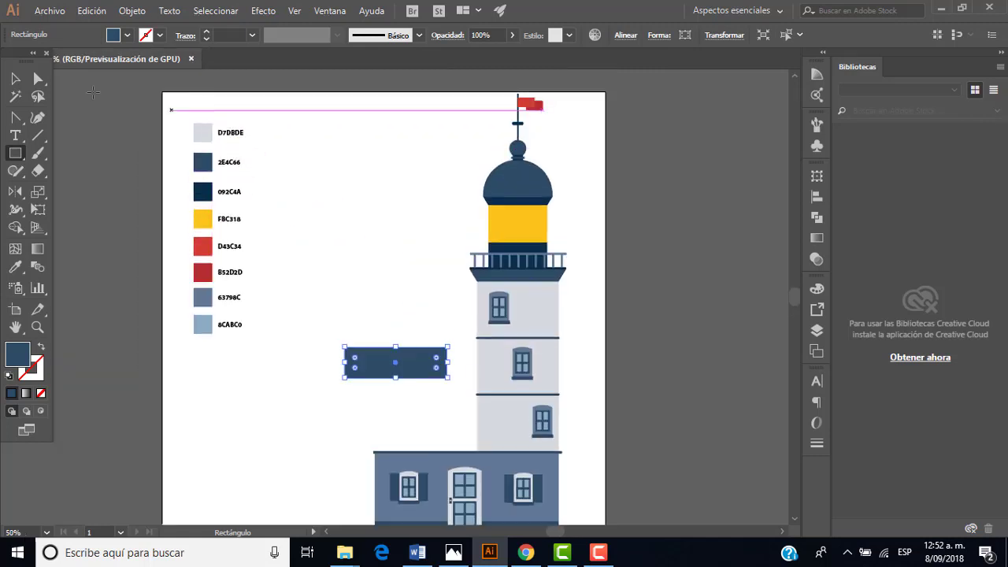
Step: Fill the rectangle light grey D7D8DE and align it on the annex roof line against the tower
click(15, 266)
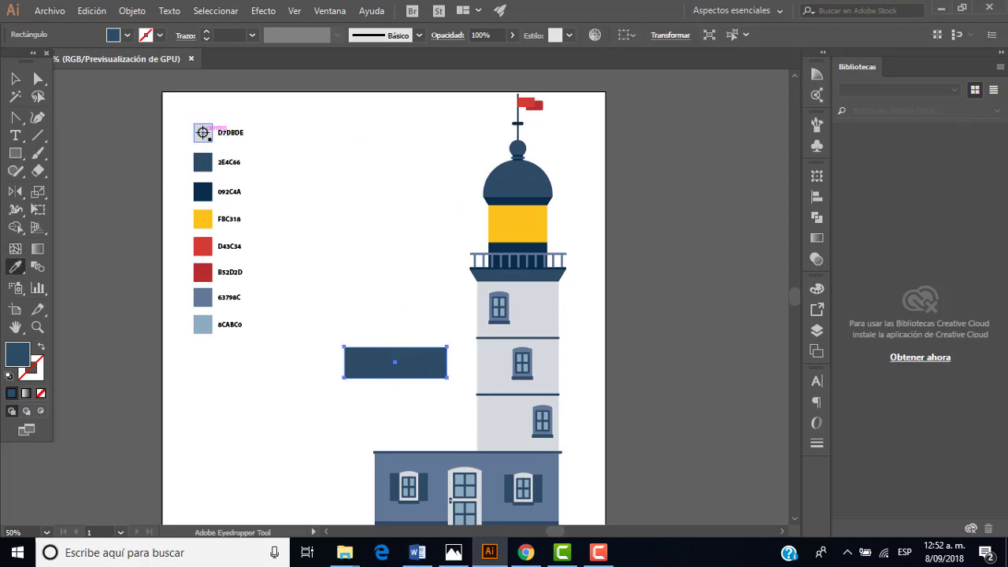
click(203, 132)
key(v)
drag(421, 376, 450, 441)
alt+scroll(504, 467, up, 3)
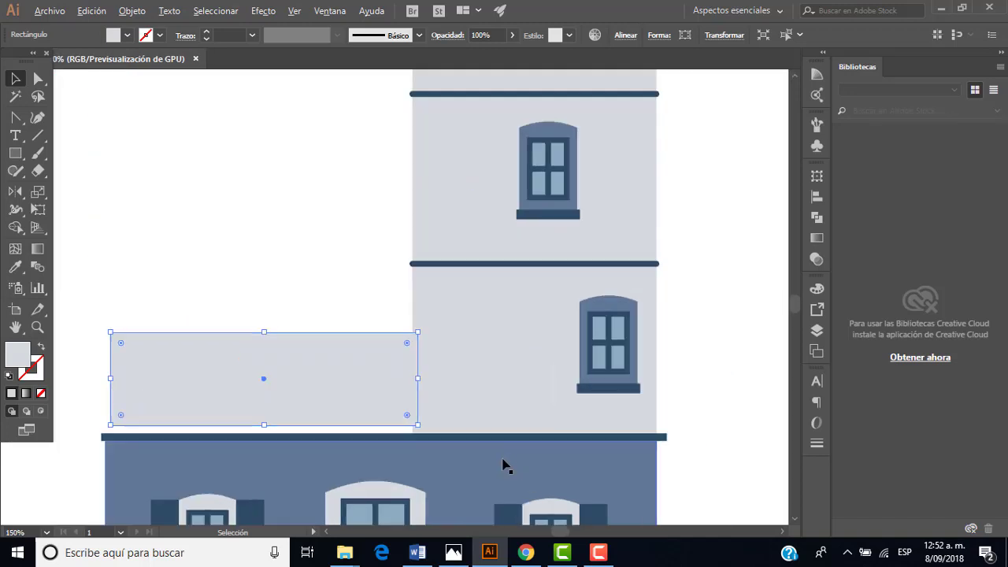
scroll(448, 445, down, 1)
drag(345, 367, 340, 376)
alt+scroll(349, 433, up, 2)
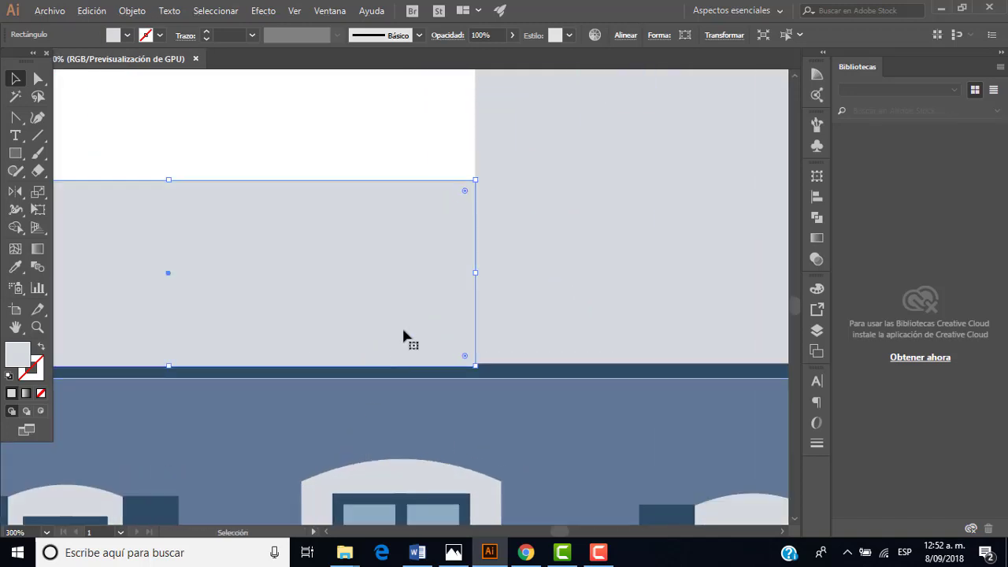
drag(403, 331, 402, 329)
alt+scroll(403, 329, down, 2)
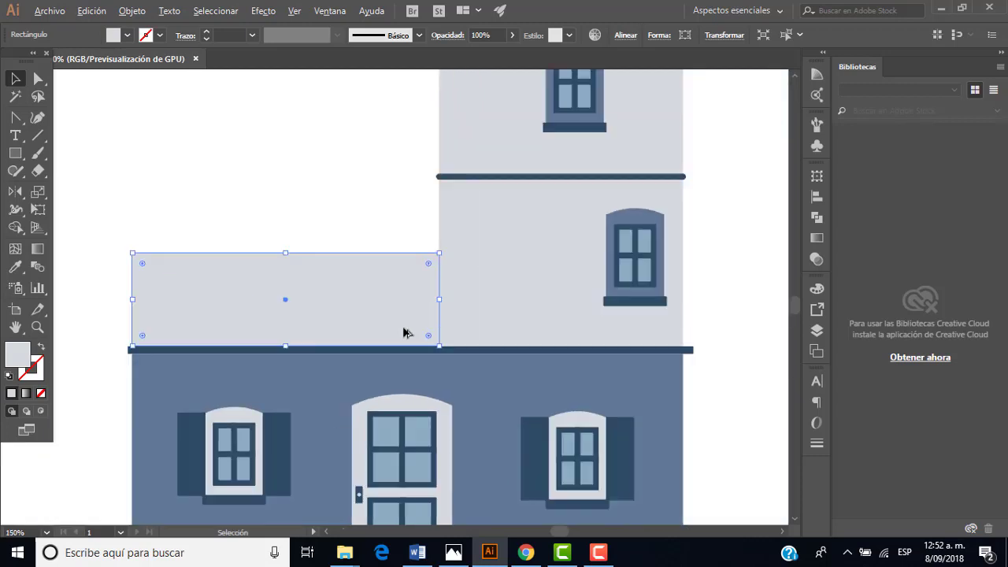
click(383, 218)
alt+scroll(381, 218, down, 1)
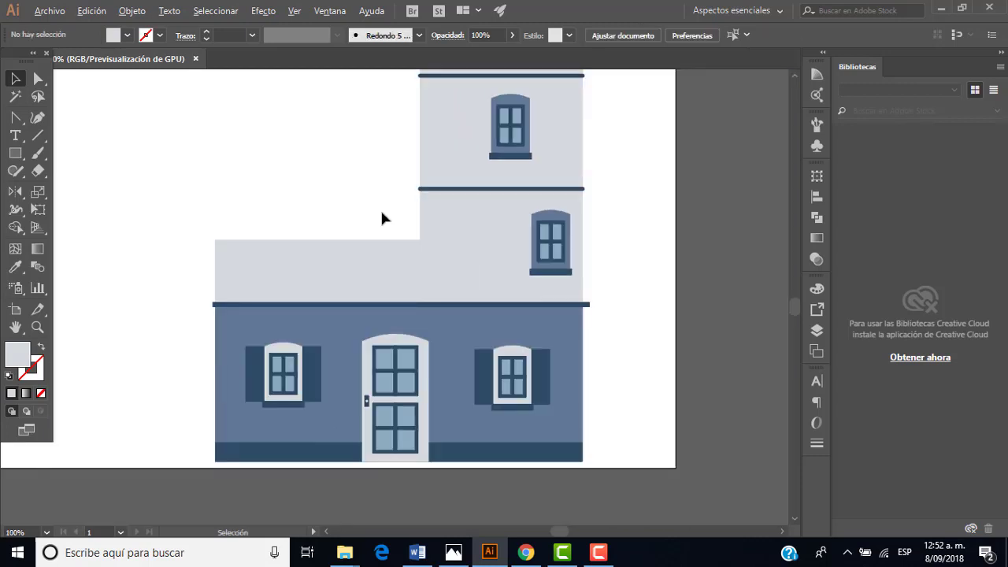
alt+scroll(382, 219, up, 1)
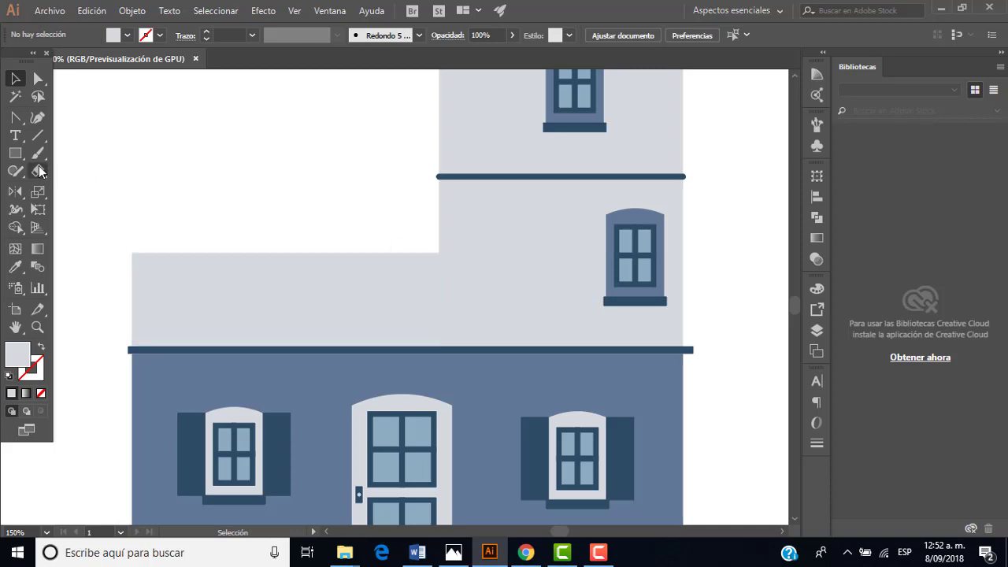
Step: Create a 258 × 128.5 px rectangle with the Rectangle tool
click(16, 153)
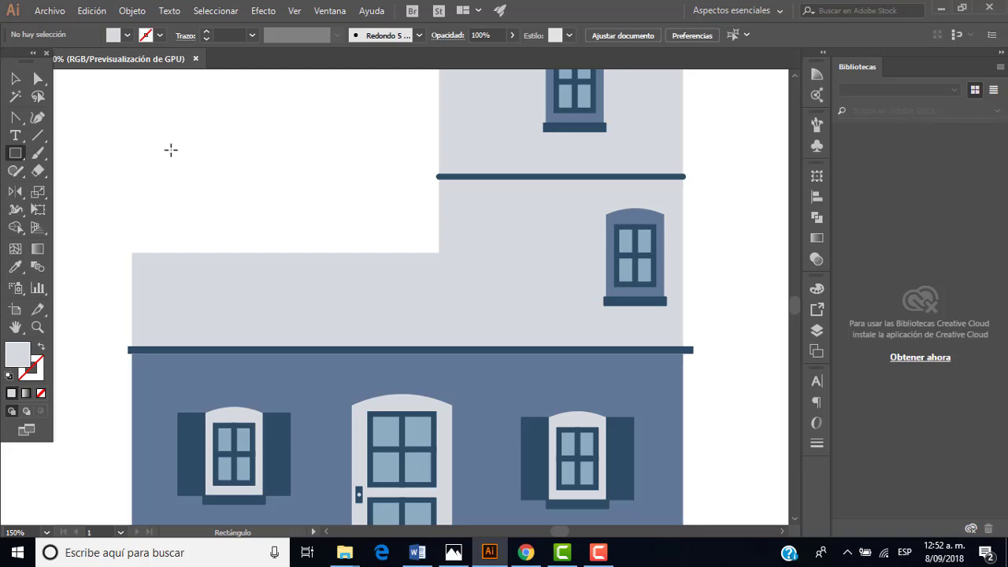
click(224, 132)
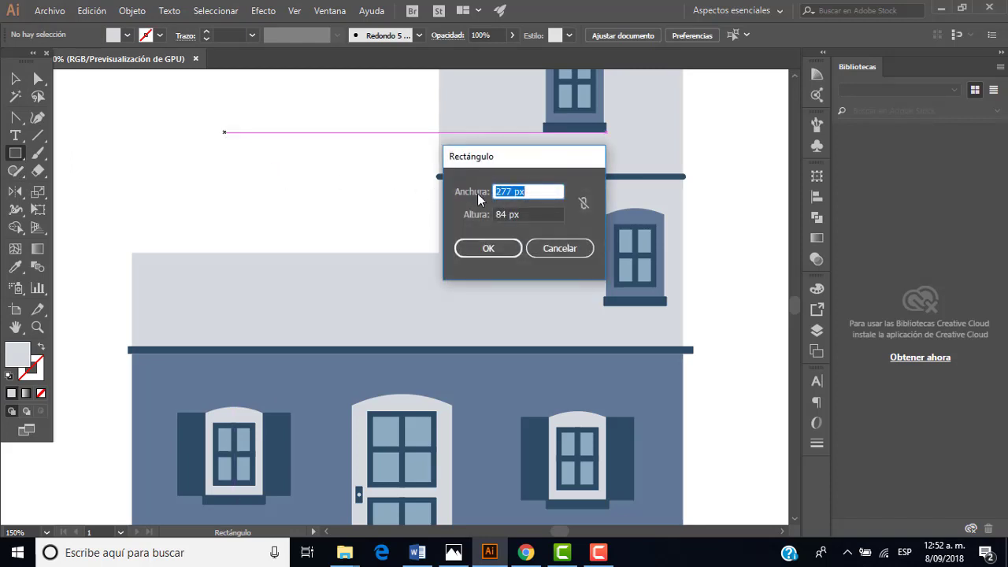
text(258)
key(Tab)
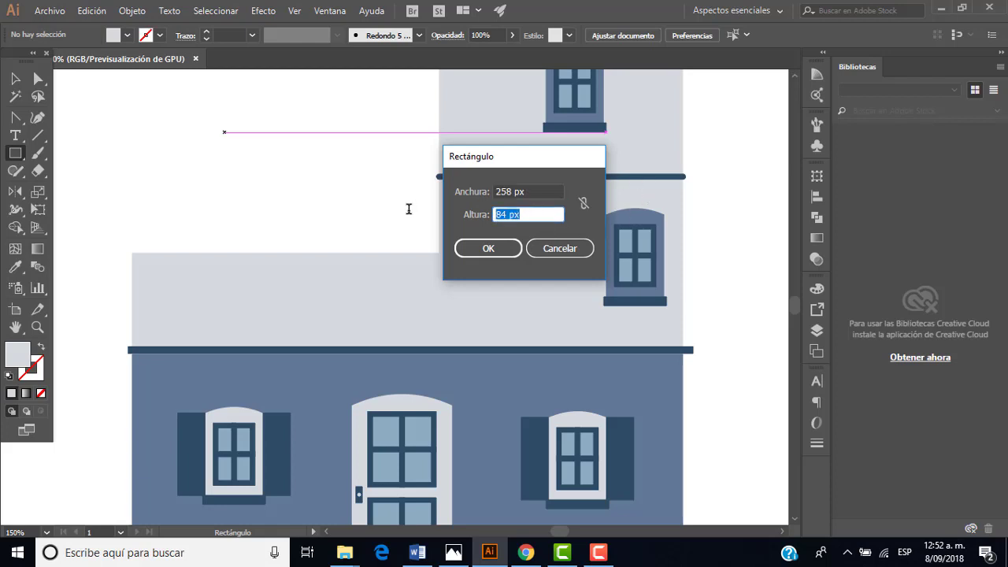
text(128)
text(.5)
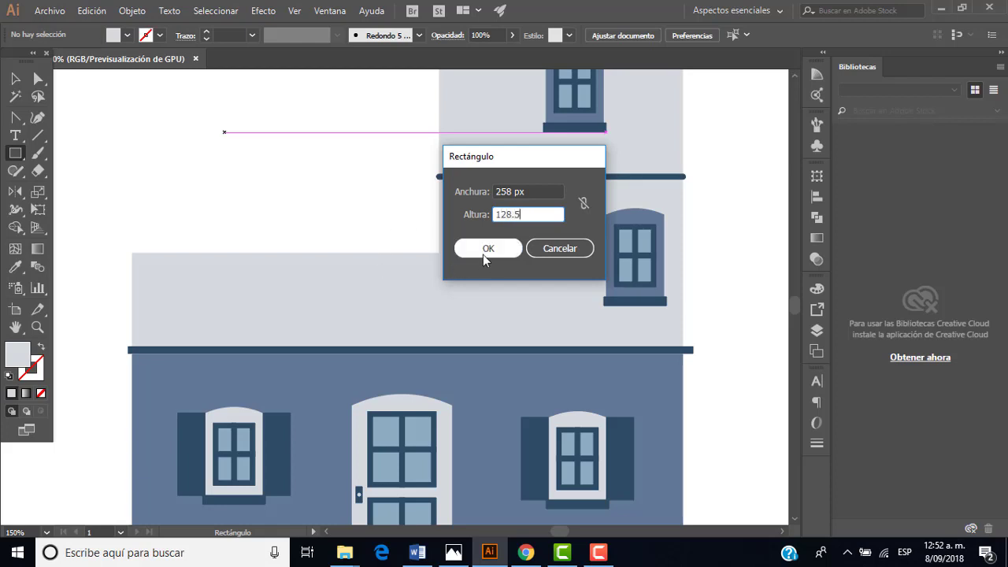
click(485, 249)
Step: Move the rectangle onto the annex wall, aligned with its left edge, and deselect it
click(15, 79)
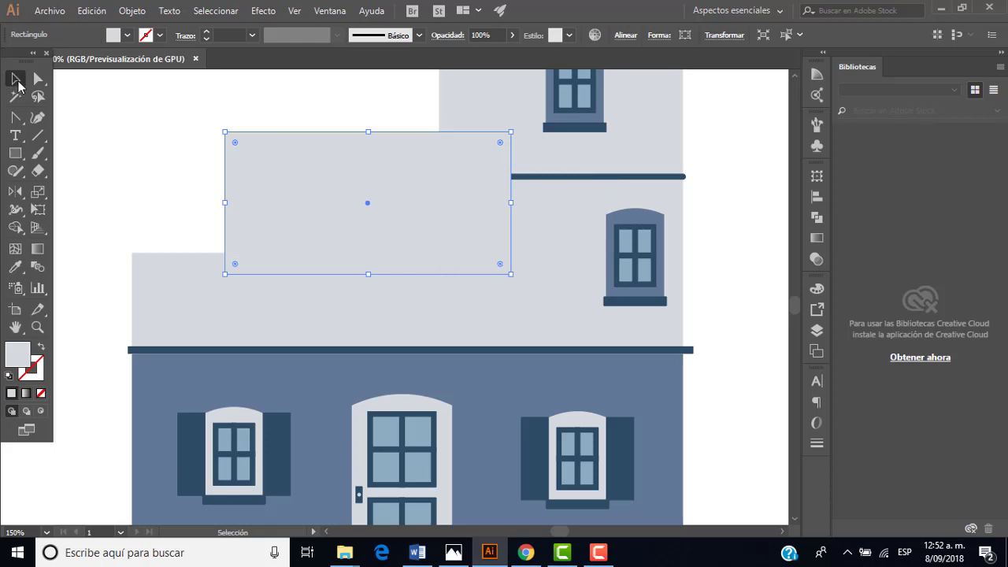
drag(367, 217, 274, 197)
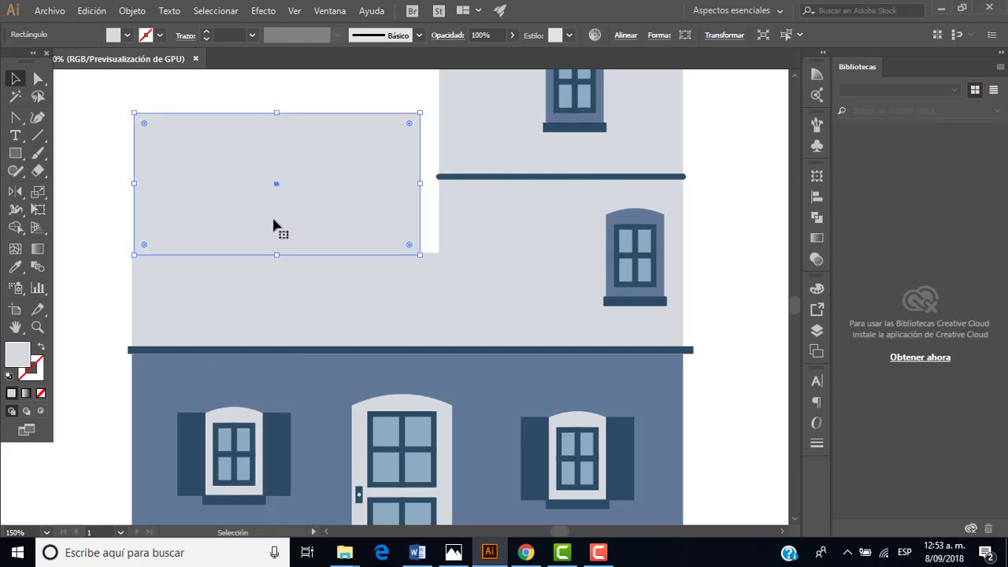
scroll(299, 282, down, 2)
scroll(241, 247, up, 1)
scroll(241, 244, up, 1)
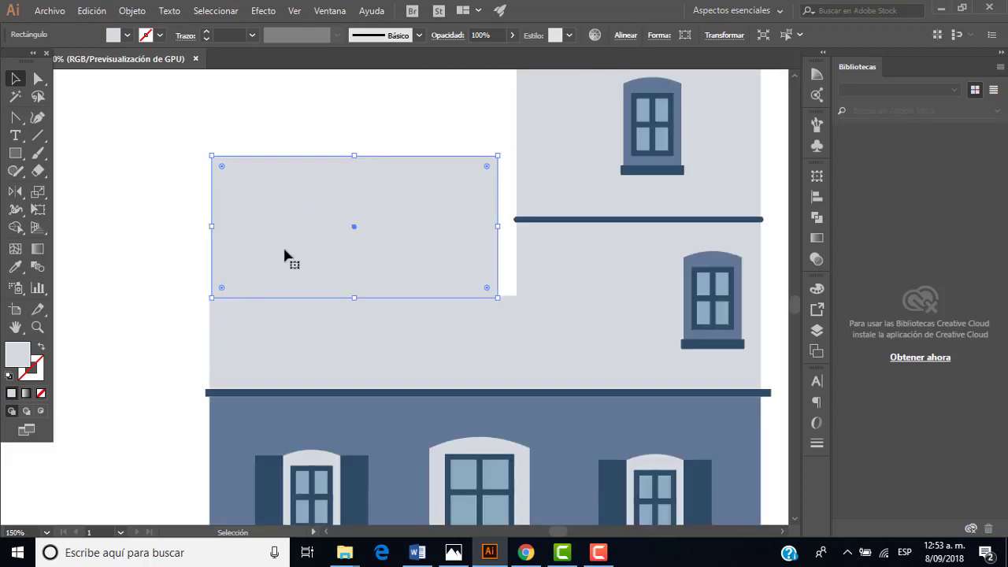
mouse_move(289, 255)
mouse_down()
mouse_move(241, 249)
mouse_move(263, 293)
mouse_up()
scroll(281, 284, up, 1)
scroll(254, 281, up, 2)
scroll(266, 293, down, 2)
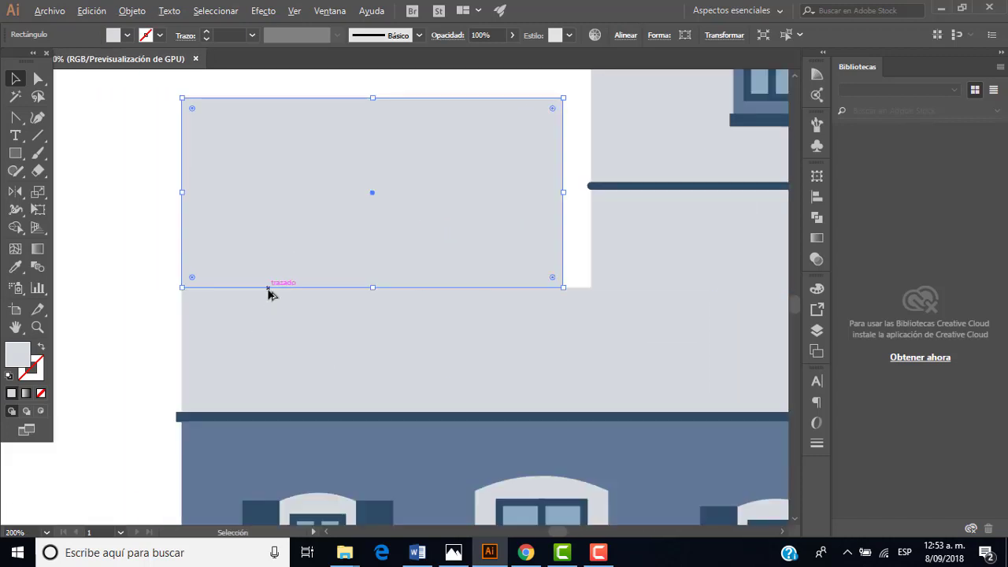
scroll(266, 292, down, 1)
click(169, 255)
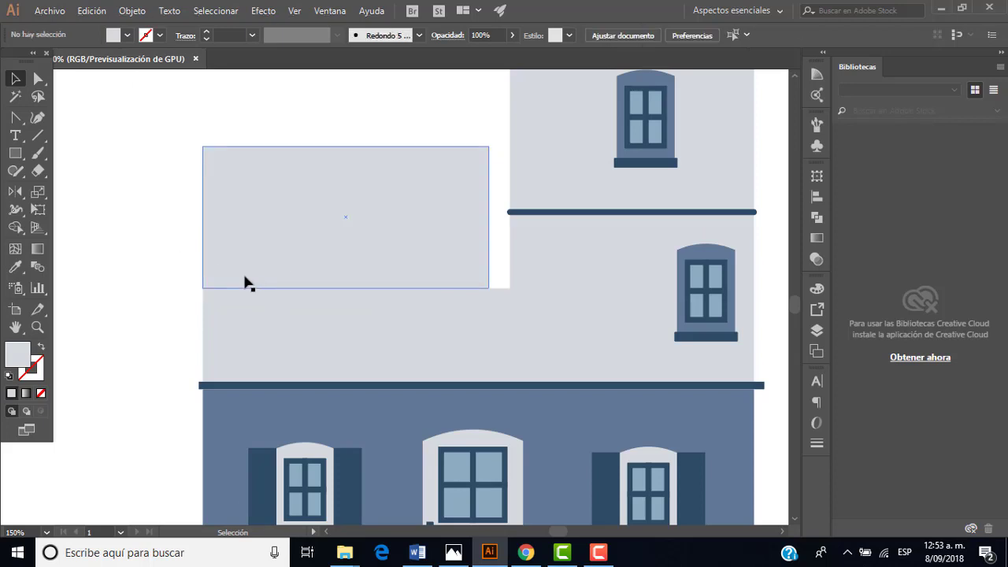
scroll(323, 289, down, 1)
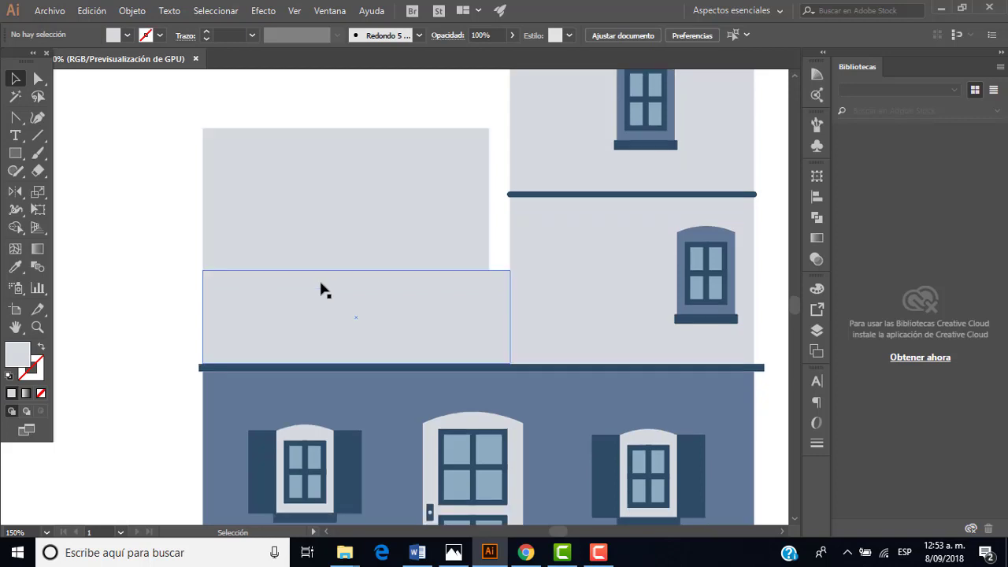
scroll(376, 324, up, 1)
scroll(378, 315, up, 2)
scroll(380, 313, up, 2)
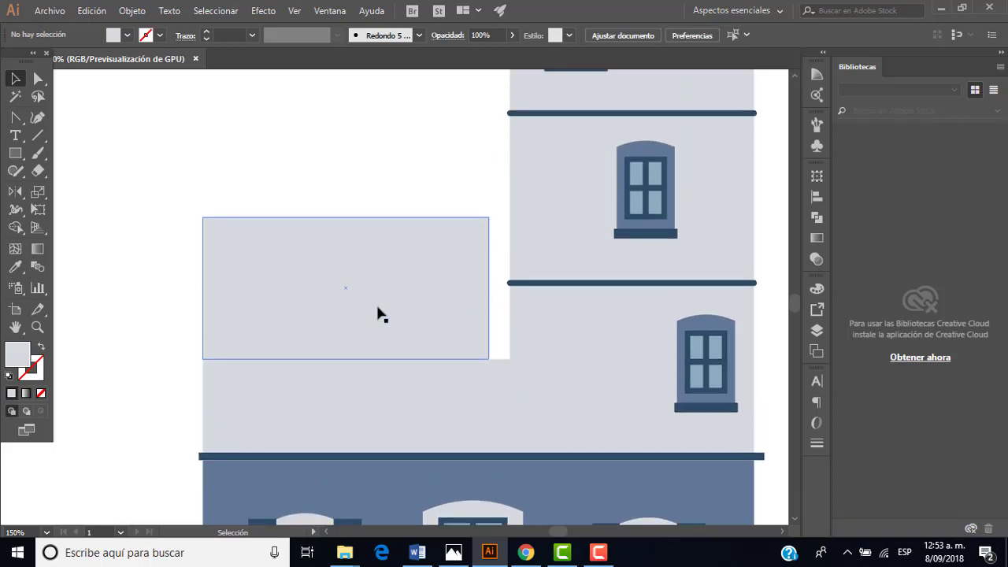
alt+scroll(378, 315, up, 1)
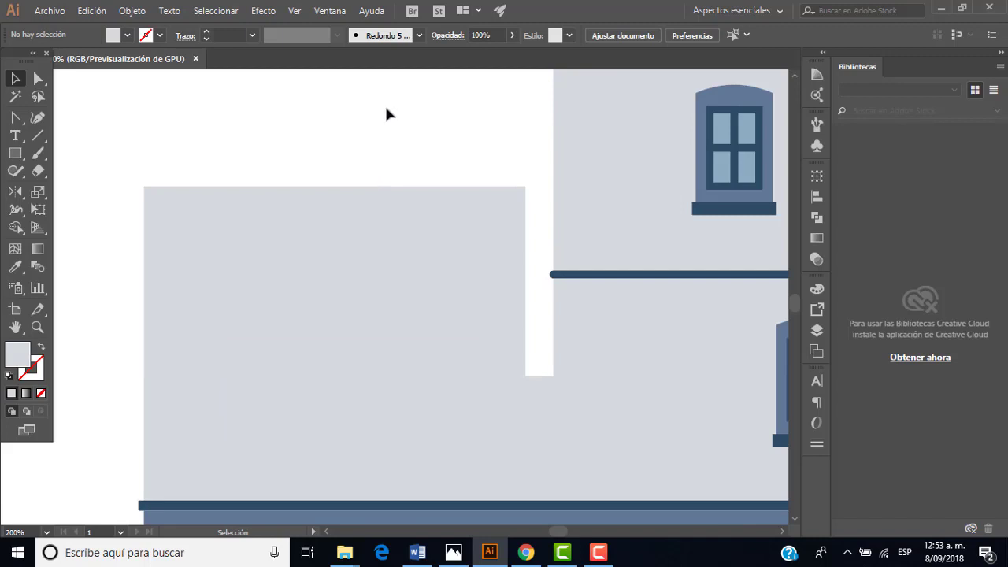
Step: Add an anchor point at the midpoint of the rectangle's top edge
click(15, 118)
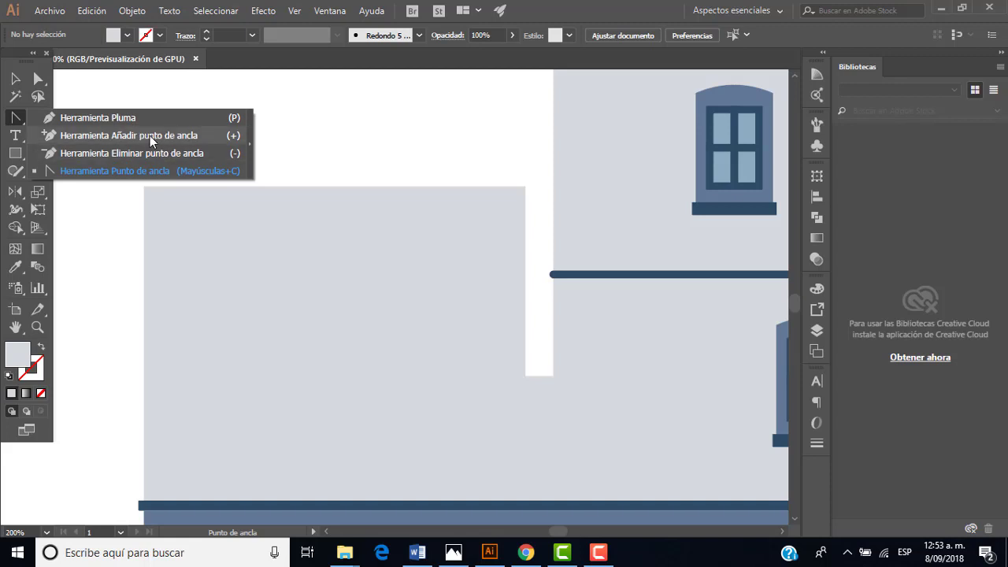
click(151, 135)
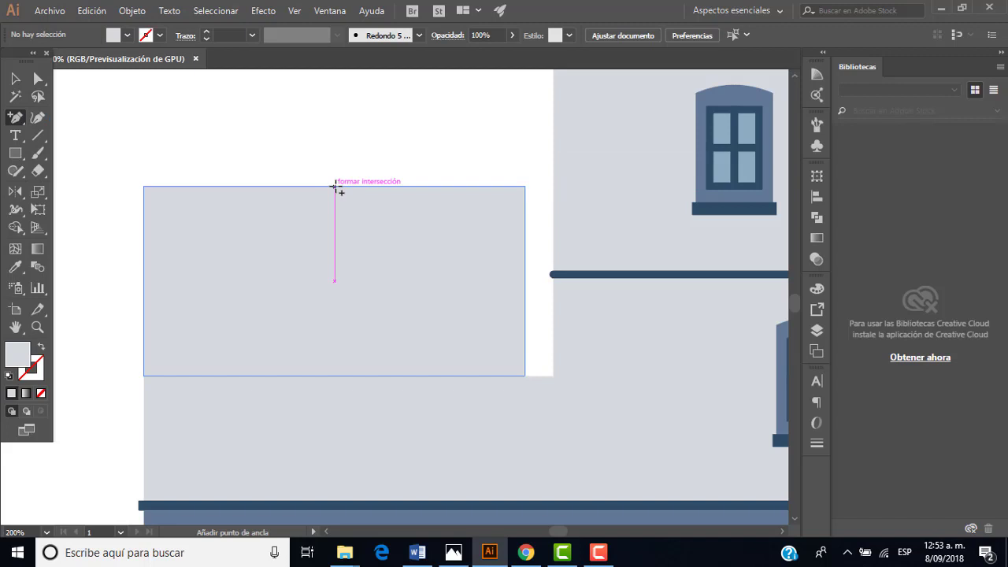
click(335, 187)
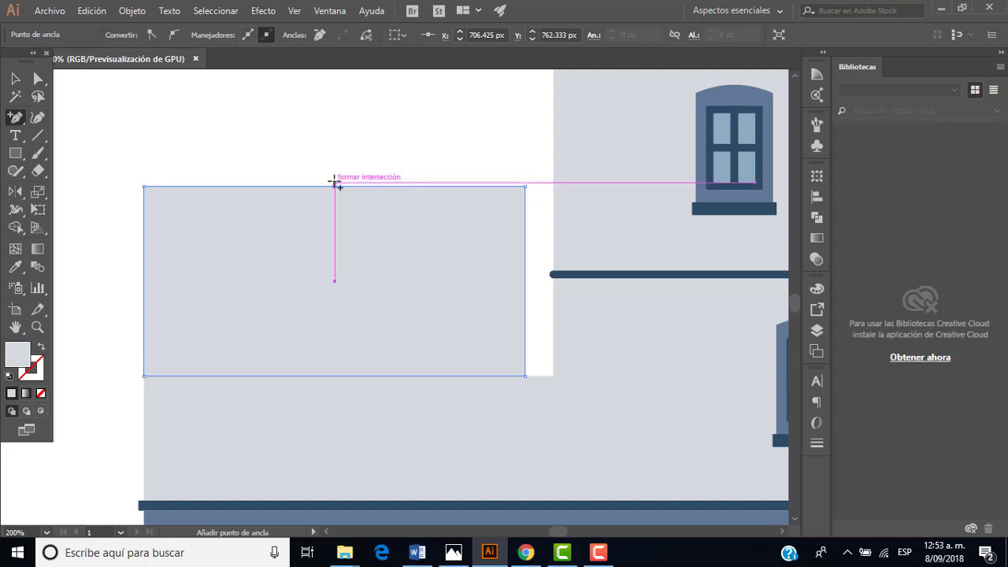
Step: Delete the top-left and top-right corner points to leave a triangle, then select it
click(24, 117)
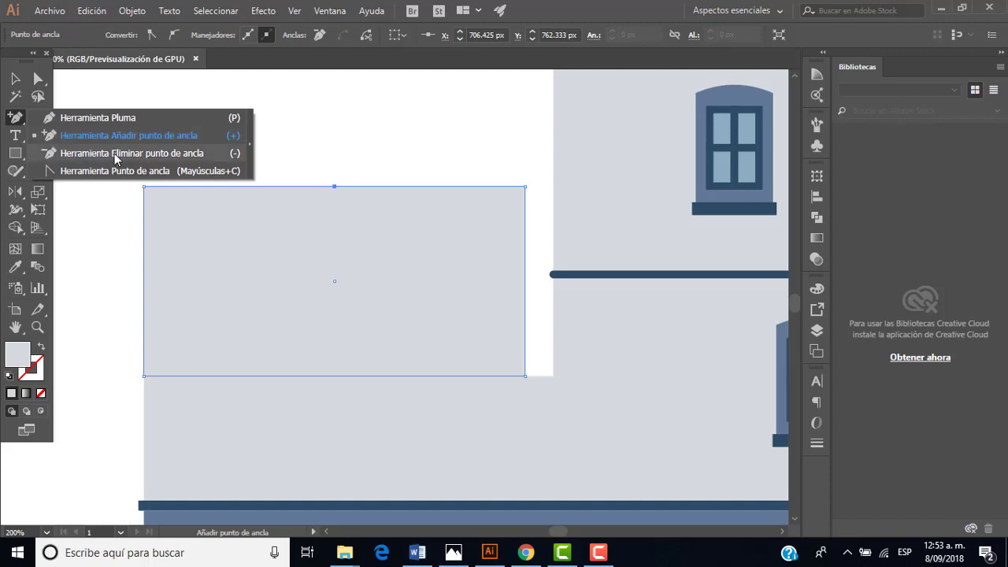
click(114, 153)
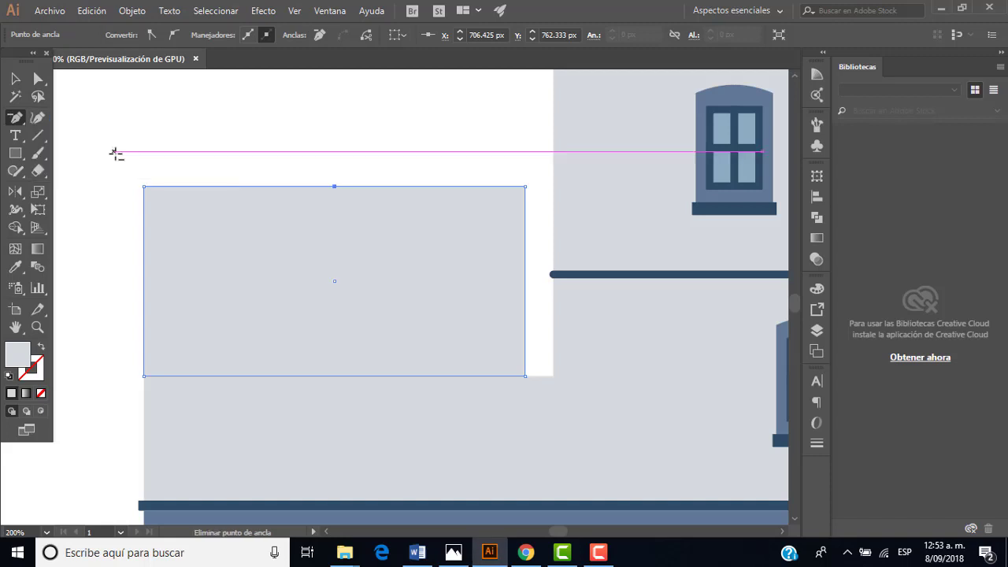
click(144, 187)
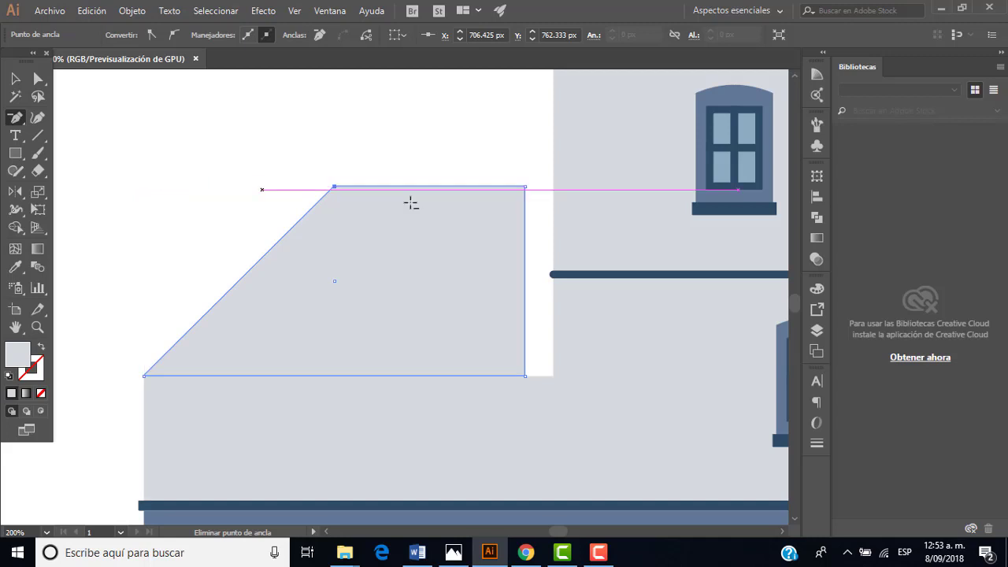
click(526, 187)
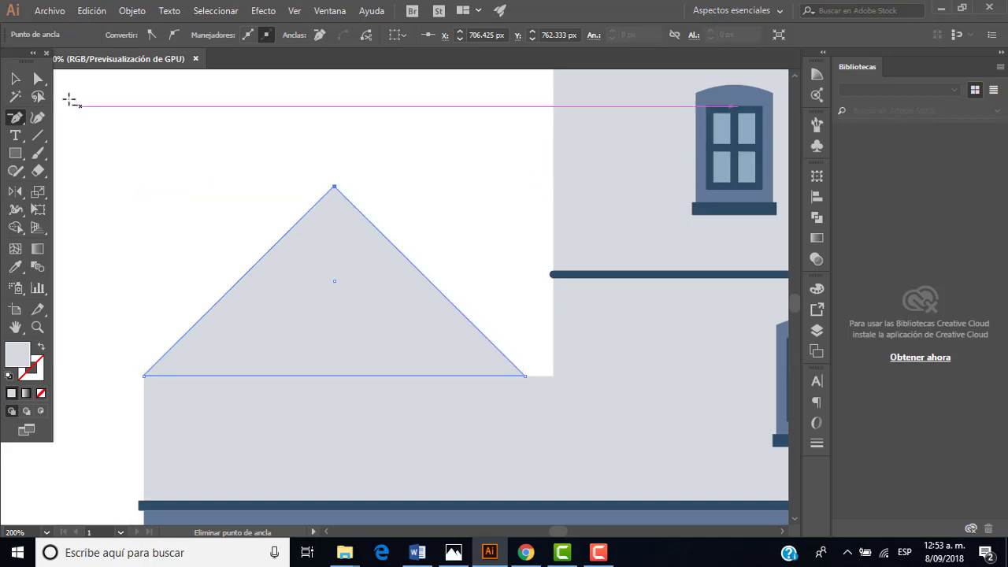
click(15, 79)
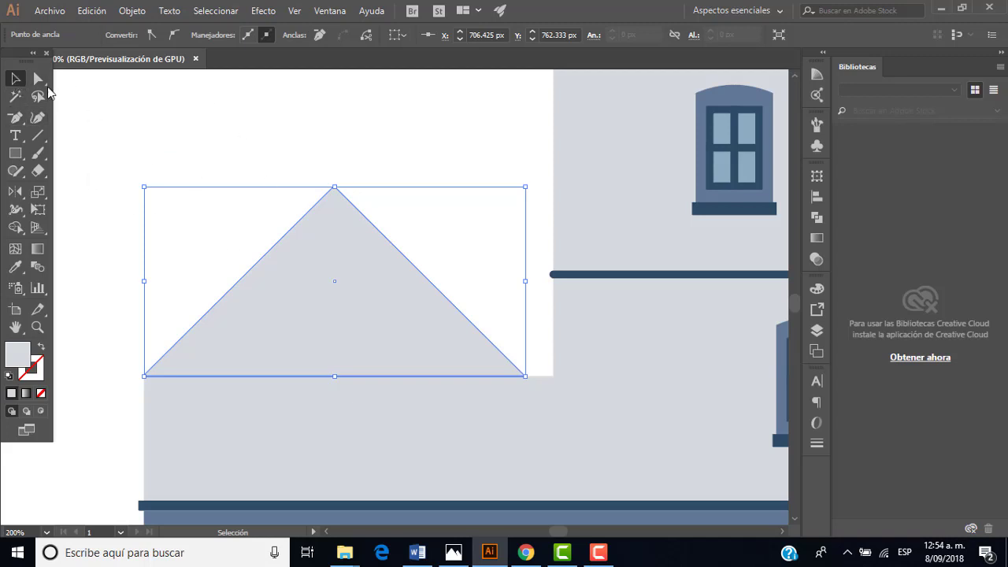
click(339, 185)
click(357, 248)
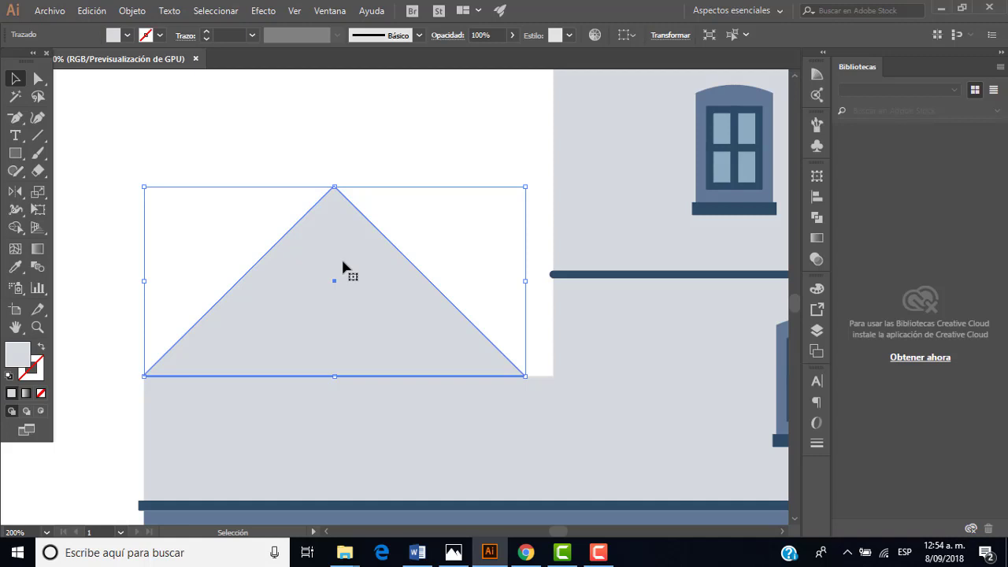
click(162, 37)
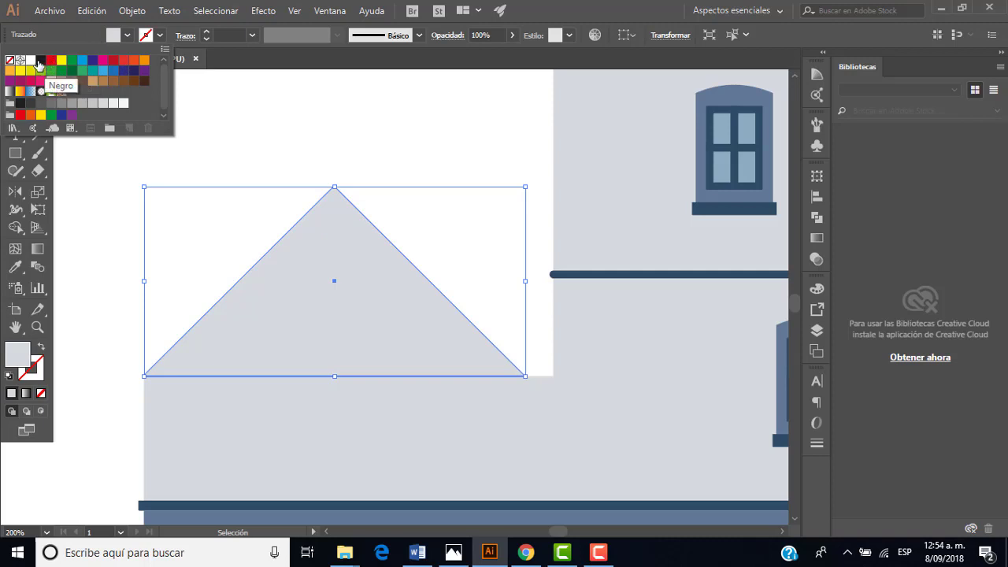
click(39, 61)
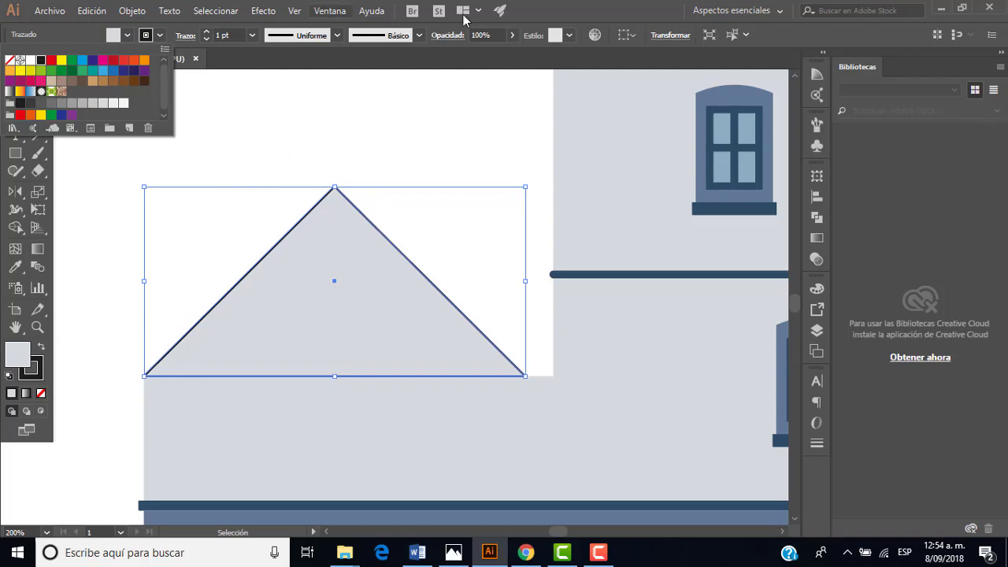
click(160, 35)
click(9, 60)
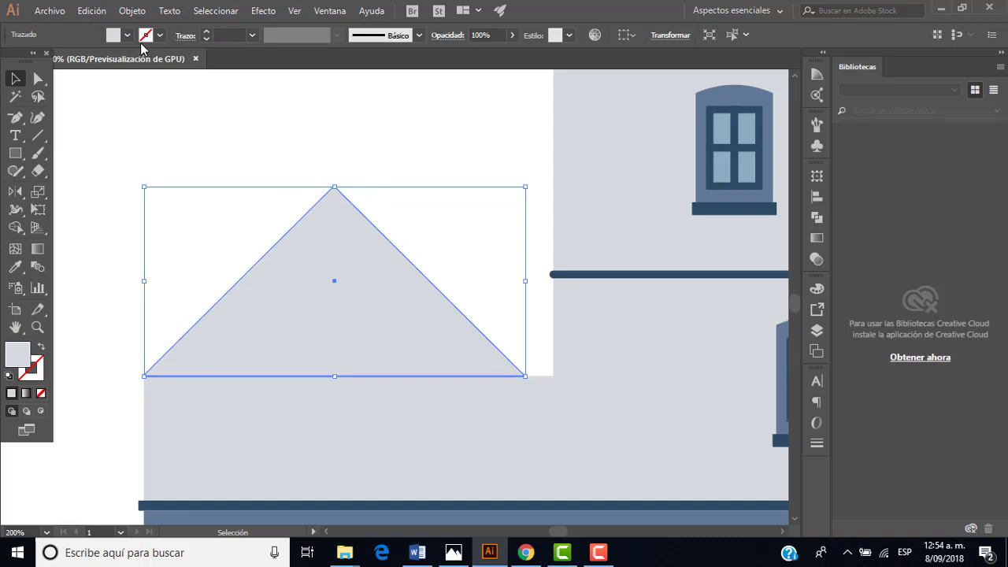
click(132, 11)
mouse_move(194, 312)
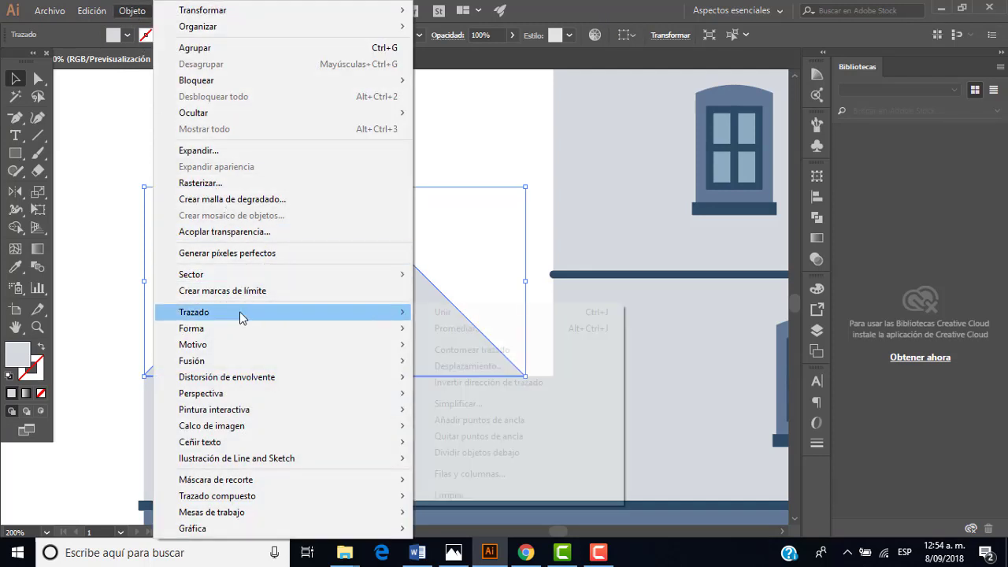
click(455, 367)
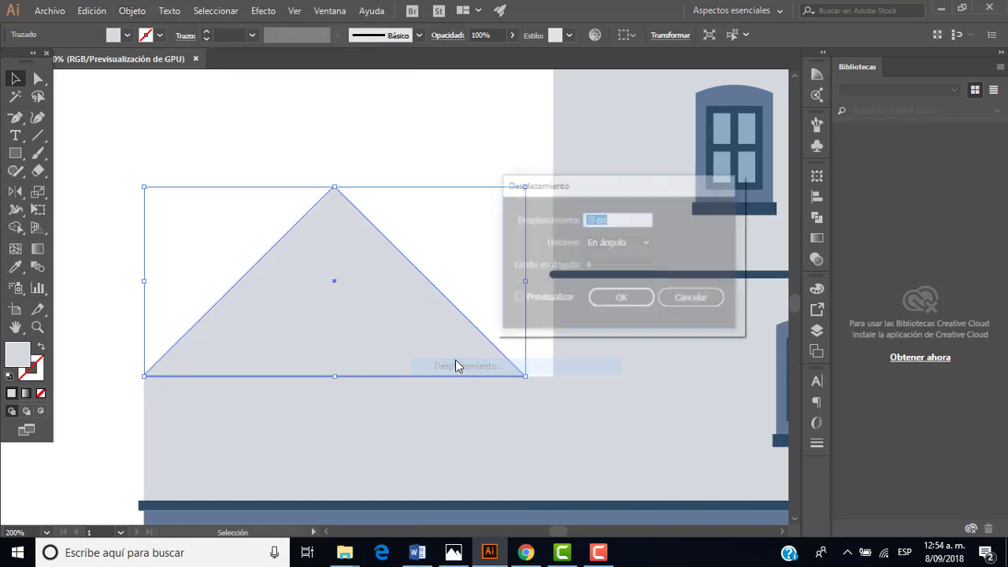
click(538, 300)
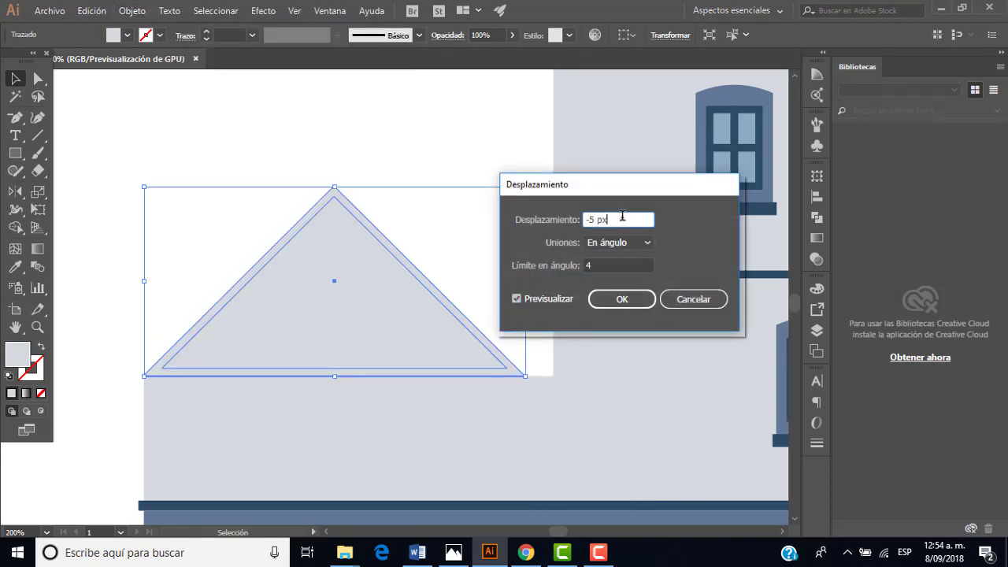
drag(622, 219, 558, 215)
text(1)
text(0)
click(560, 300)
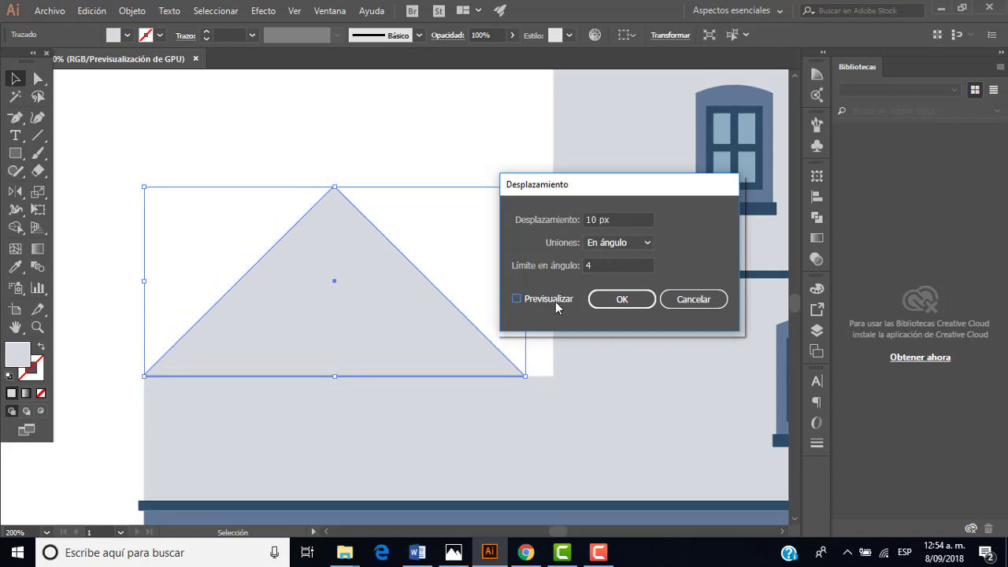
click(556, 302)
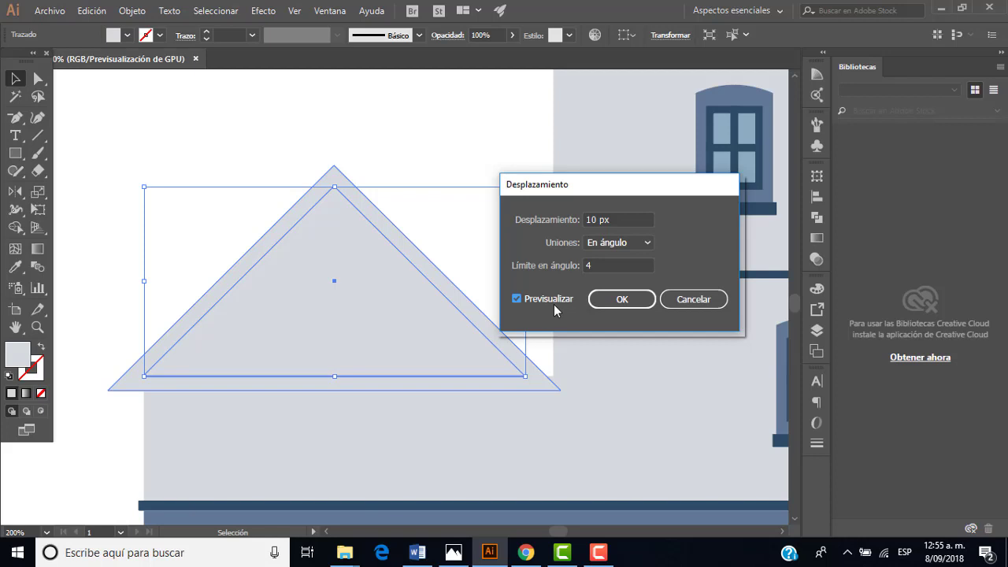
click(623, 300)
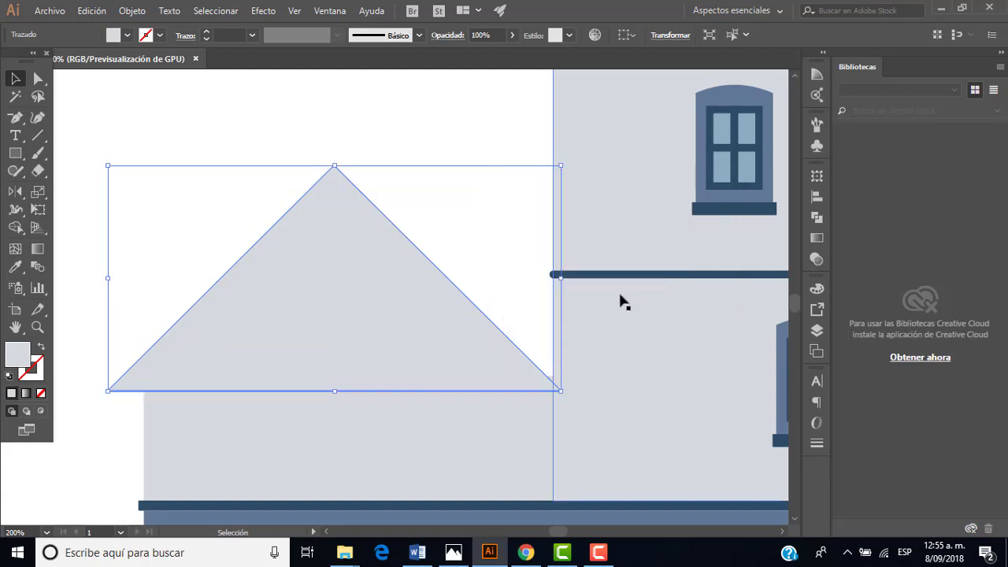
click(455, 244)
click(386, 281)
click(438, 256)
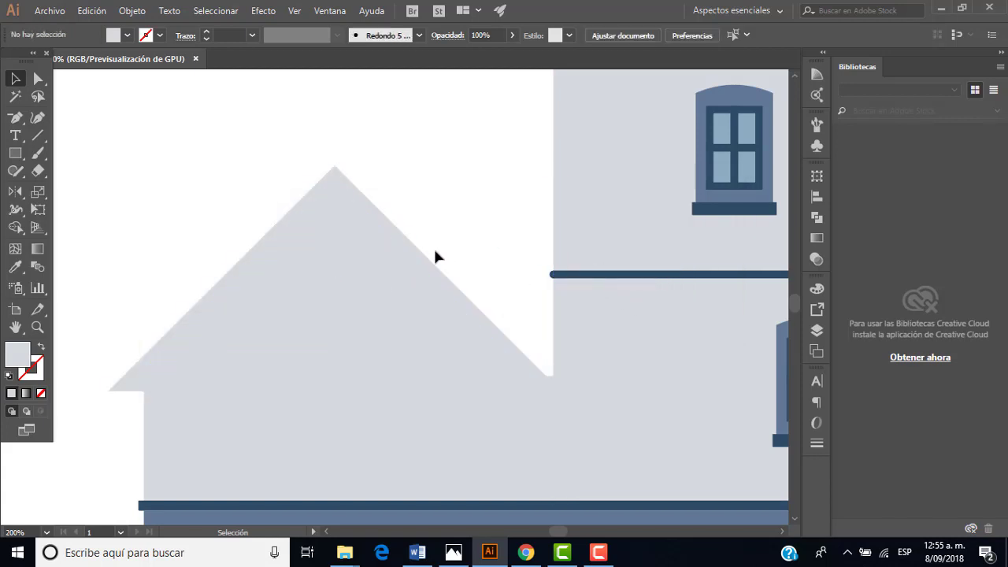
click(428, 275)
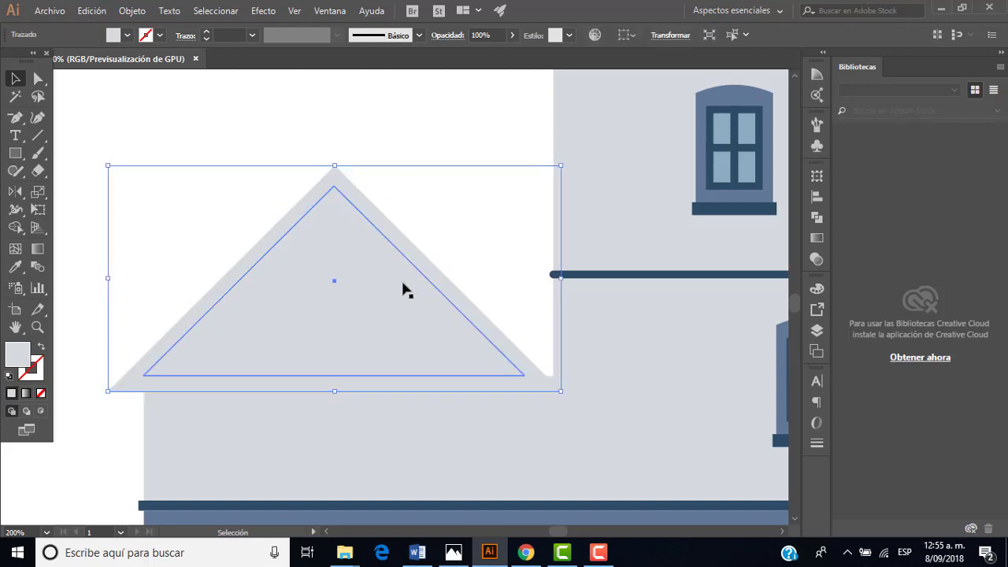
click(419, 265)
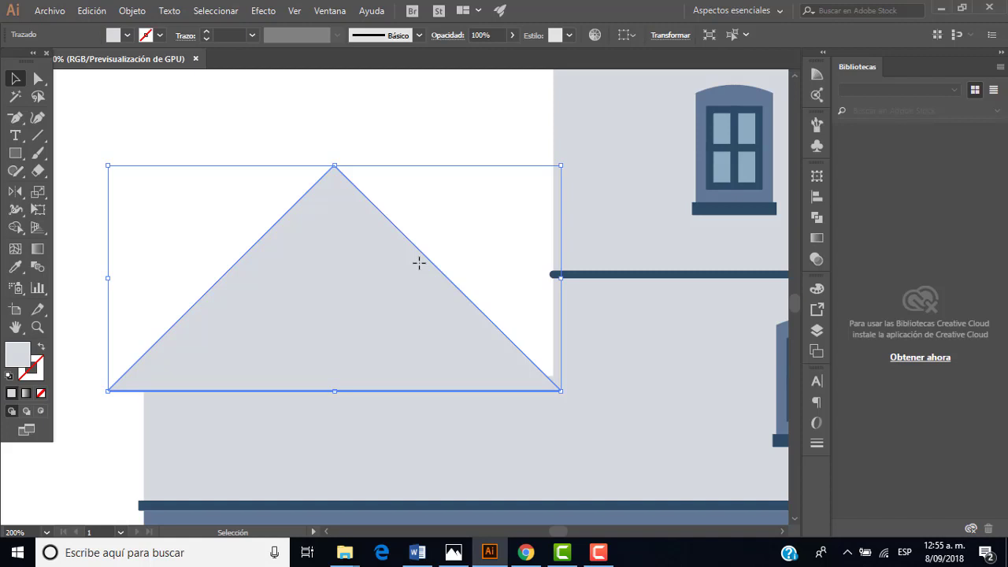
click(441, 263)
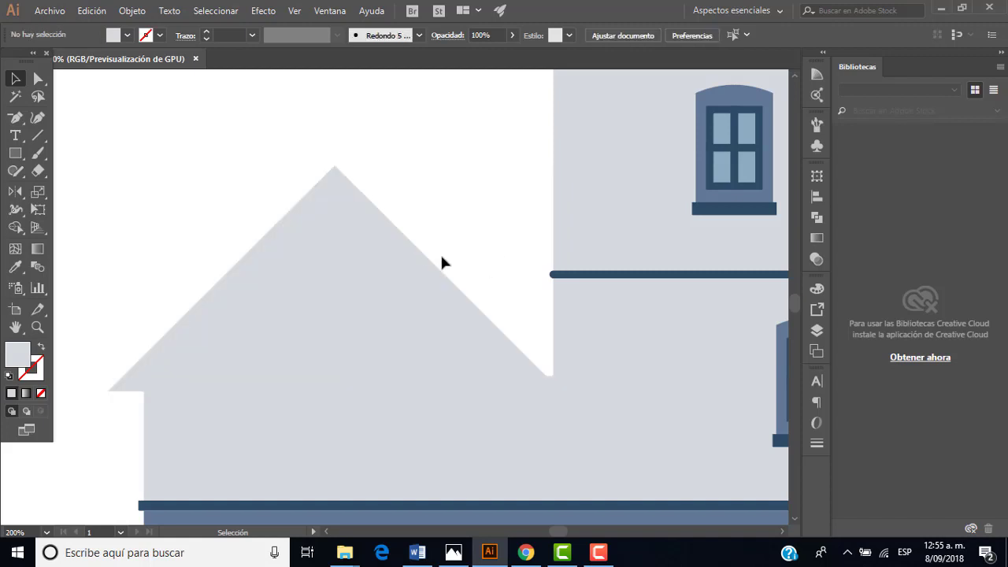
click(464, 275)
click(440, 245)
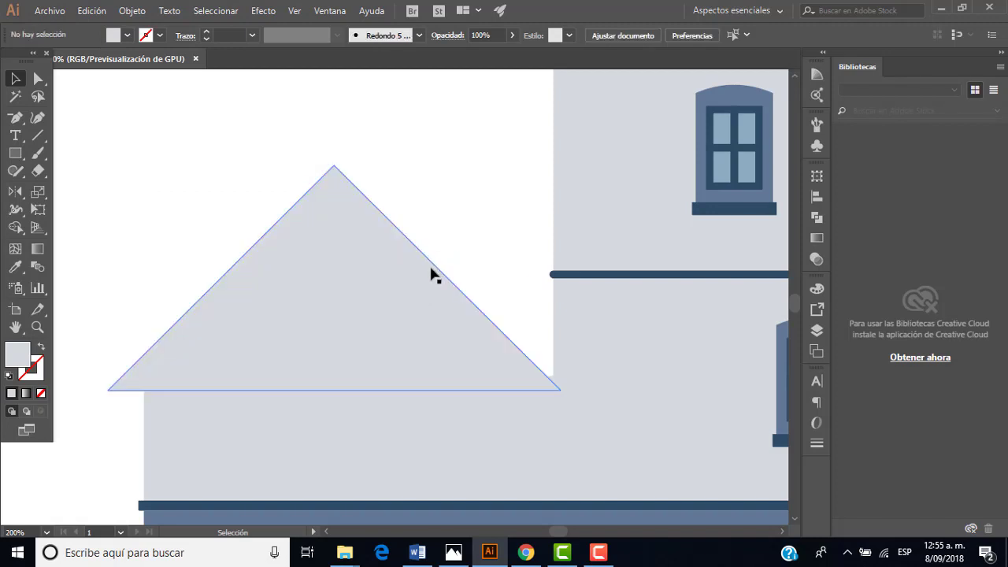
click(431, 268)
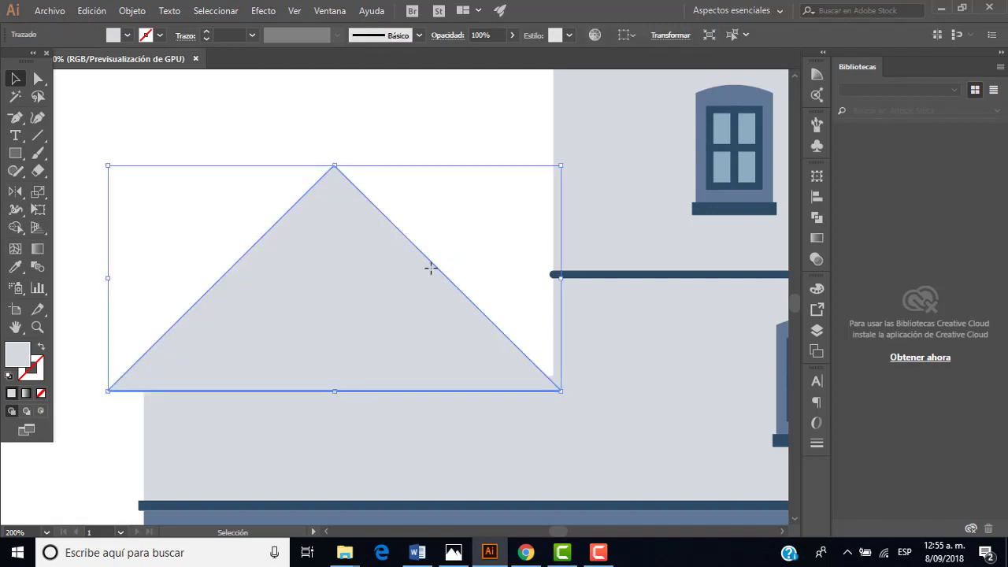
key(ctrl+shift+[)
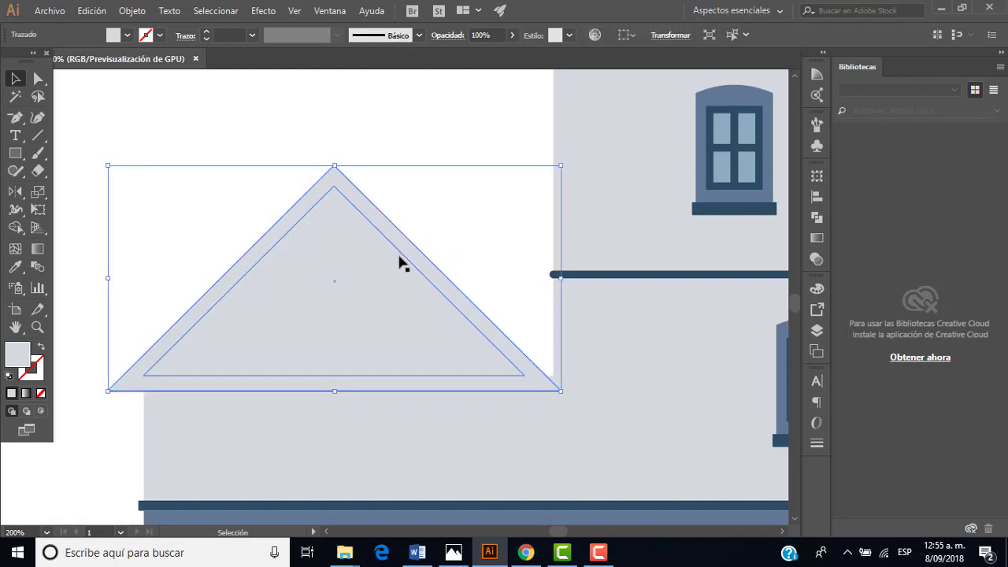
key(ctrl+z)
scroll(355, 280, down, 1)
scroll(355, 280, down, 1)
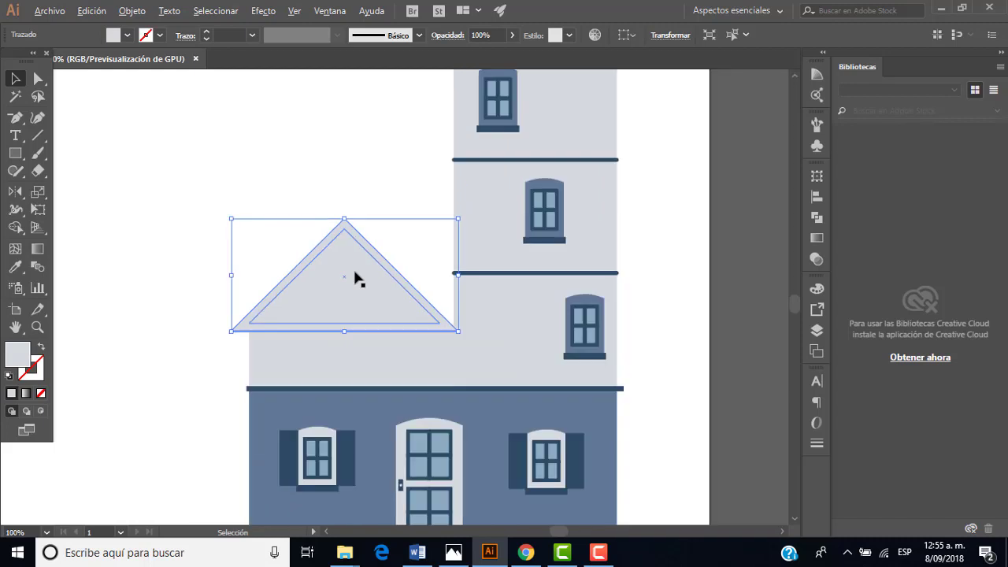
click(15, 267)
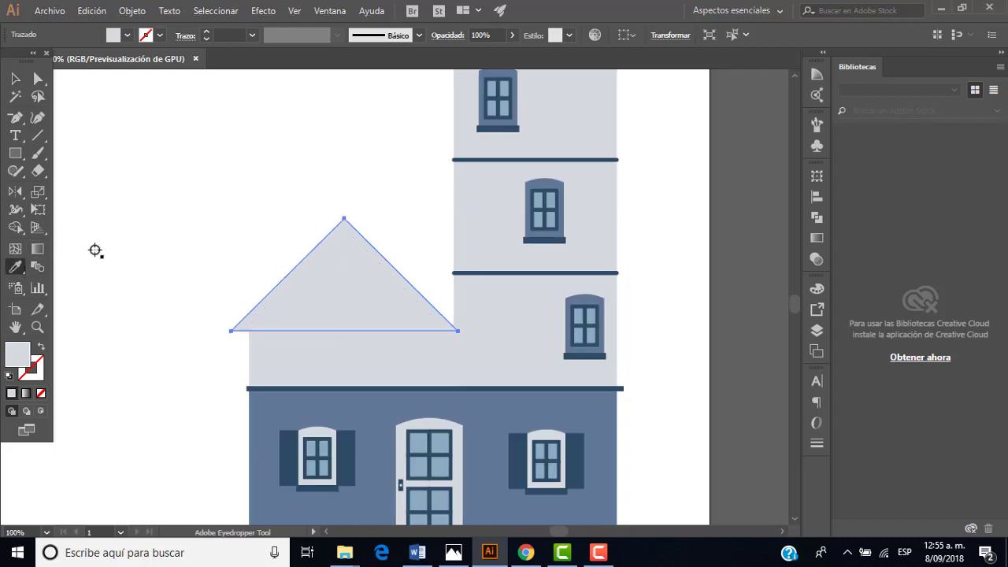
scroll(94, 249, down, 2)
scroll(128, 234, down, 2)
scroll(87, 165, up, 1)
scroll(78, 137, up, 2)
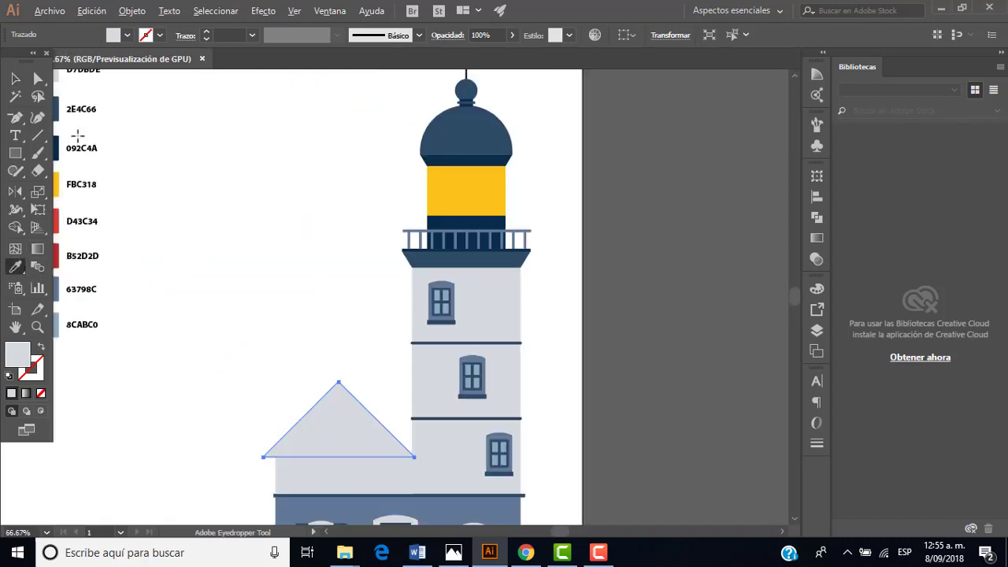
scroll(90, 154, down, 1)
scroll(71, 154, down, 1)
scroll(61, 134, up, 1)
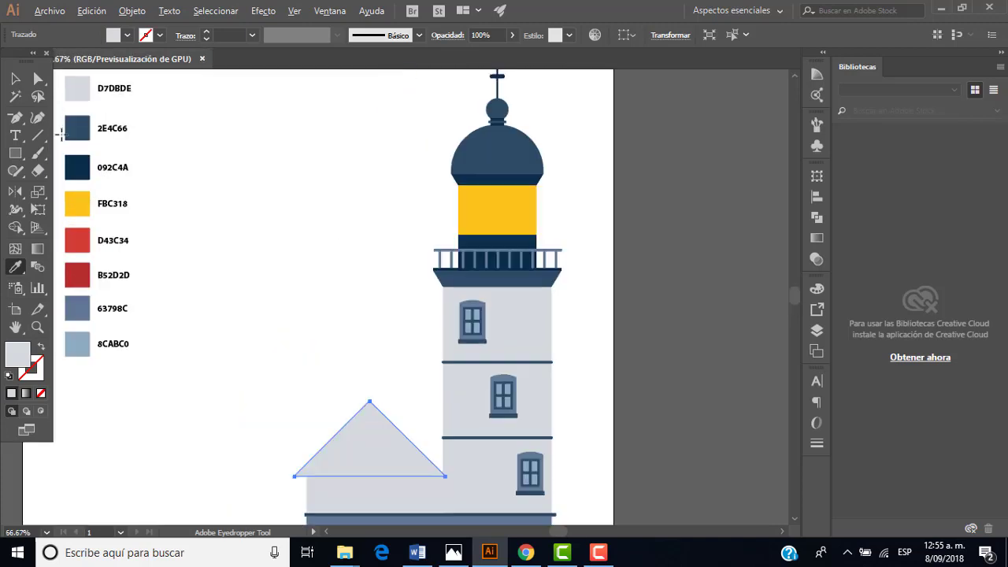
click(82, 132)
click(15, 79)
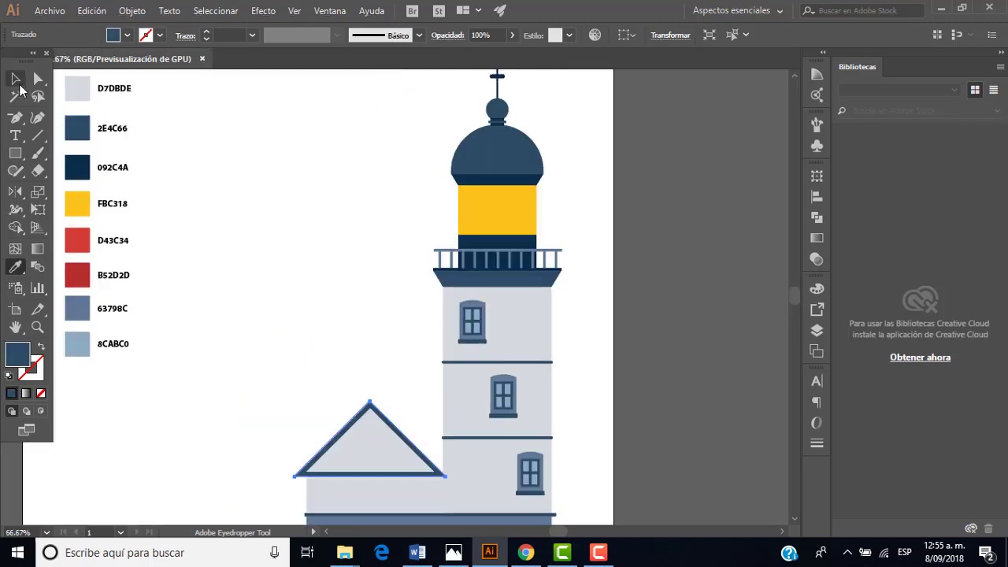
click(356, 354)
scroll(406, 406, down, 1)
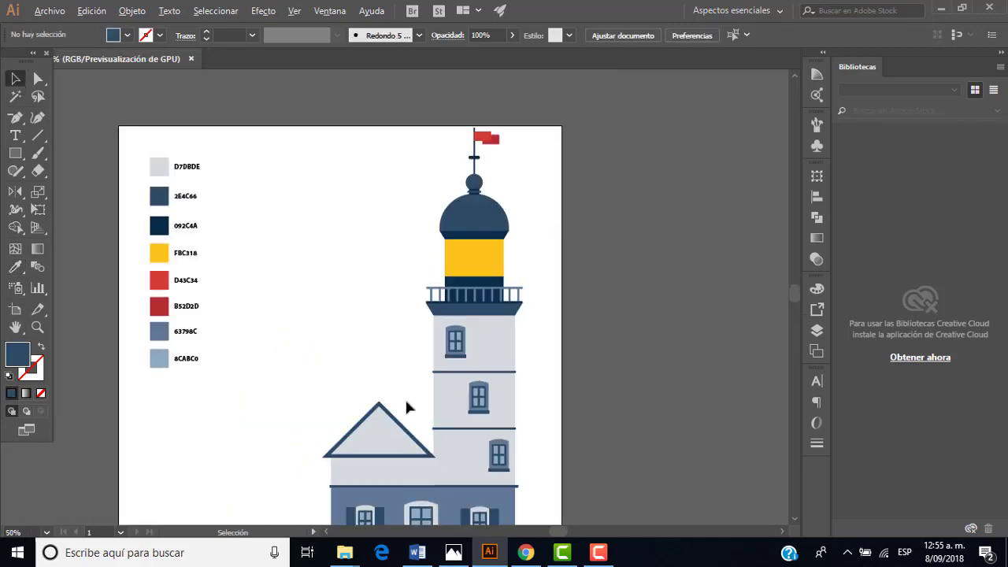
scroll(406, 425, up, 1)
scroll(407, 443, up, 2)
Step: Undo the dark blue colouring and reselect the gable triangle
key(ctrl+z)
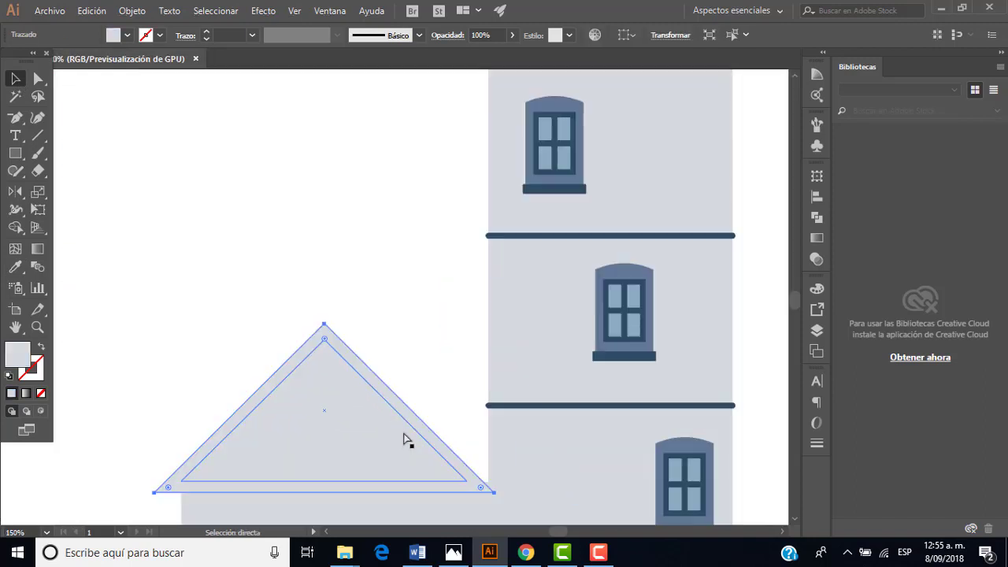
key(ctrl+z)
click(404, 374)
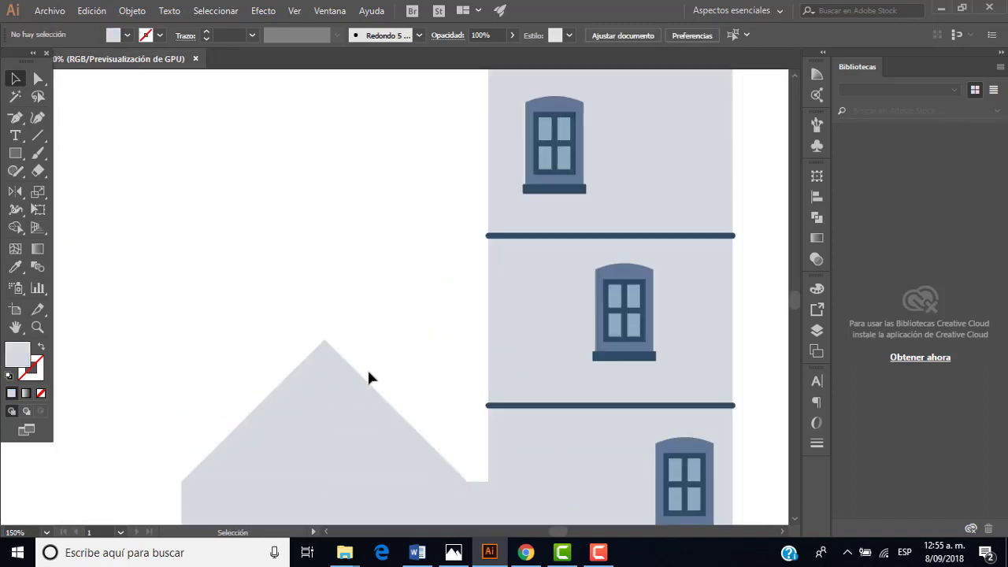
click(360, 401)
Step: Create a 10 px offset path around the gable triangle
click(144, 12)
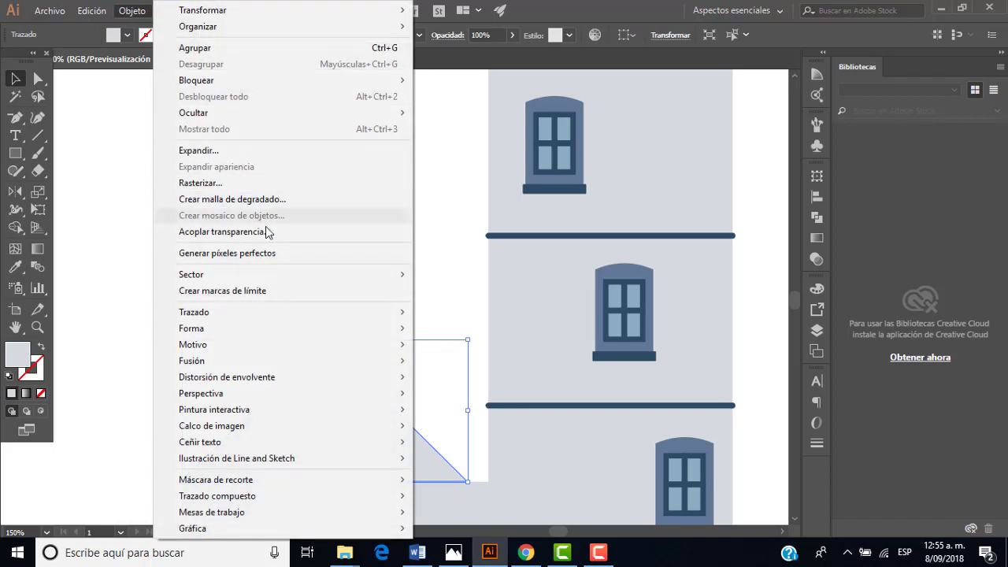
mouse_move(194, 312)
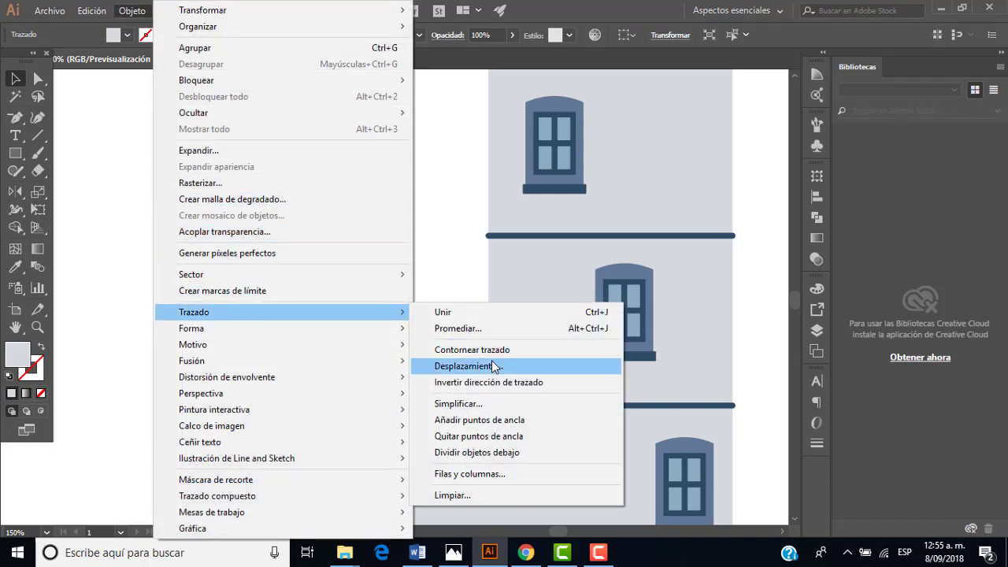
click(469, 366)
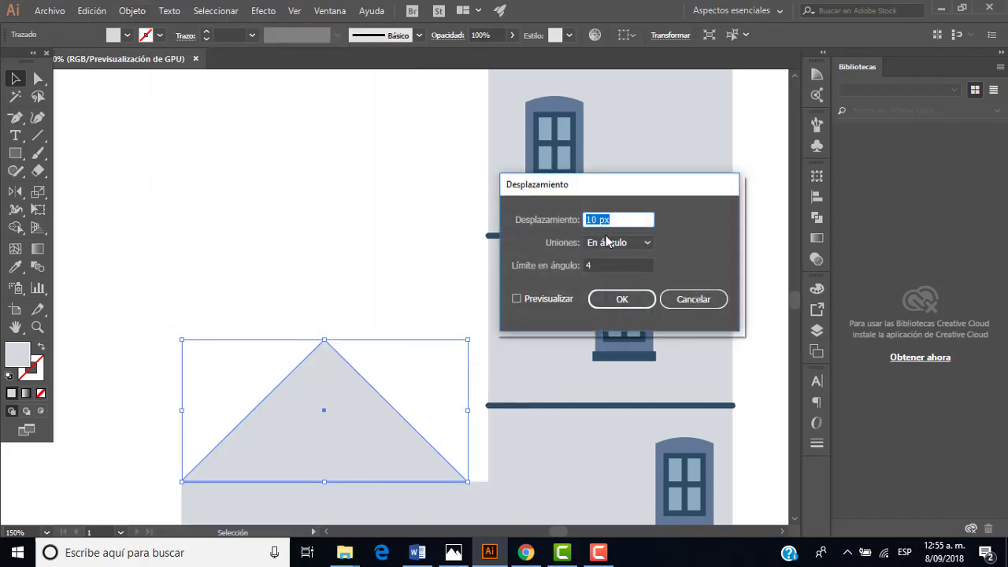
click(561, 298)
click(612, 303)
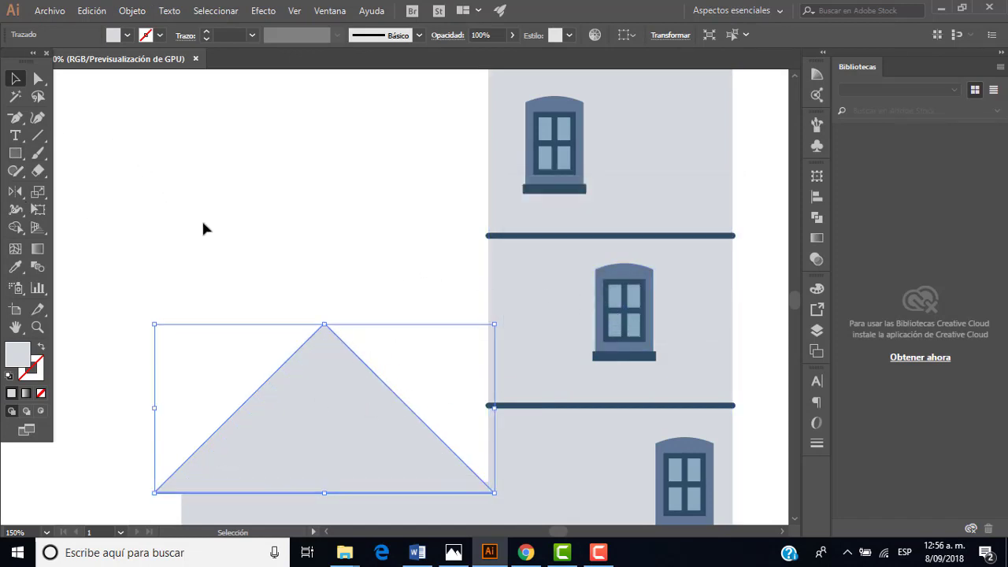
Step: Colour the offset triangle dark blue 2E4C66 with the Eyedropper
click(15, 267)
scroll(148, 244, down, 1)
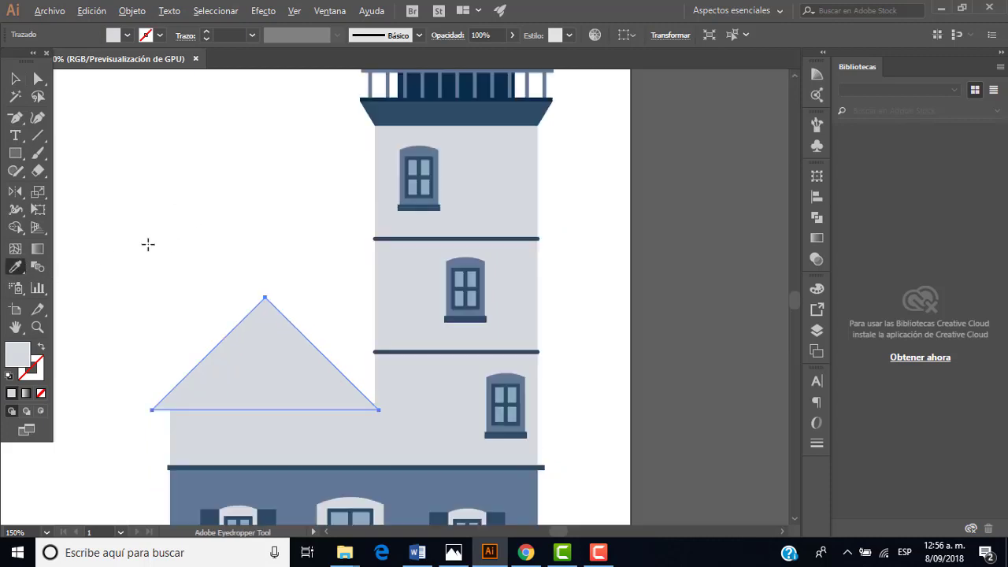
scroll(148, 244, down, 2)
scroll(162, 232, down, 1)
scroll(162, 207, up, 1)
scroll(70, 148, up, 1)
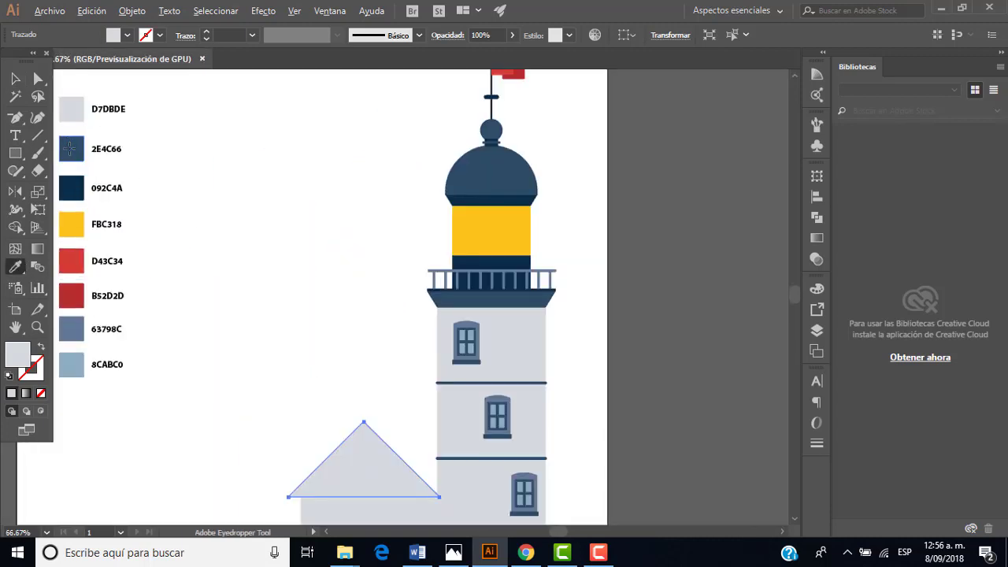
click(70, 149)
Step: Deselect the new roof triangle and select the annex wall rectangle below it
click(15, 79)
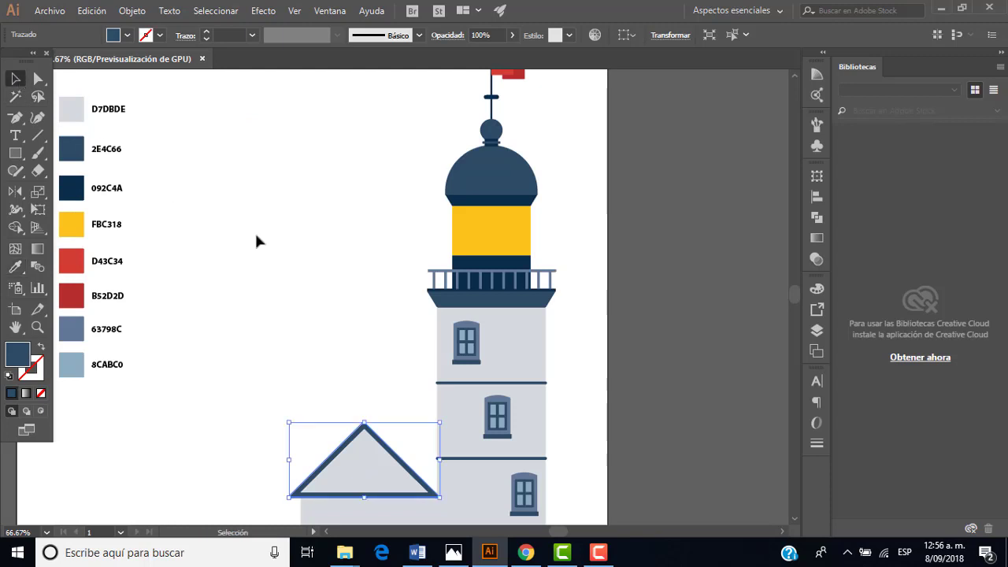
scroll(325, 305, down, 2)
scroll(325, 305, down, 1)
scroll(326, 305, down, 1)
scroll(325, 305, down, 1)
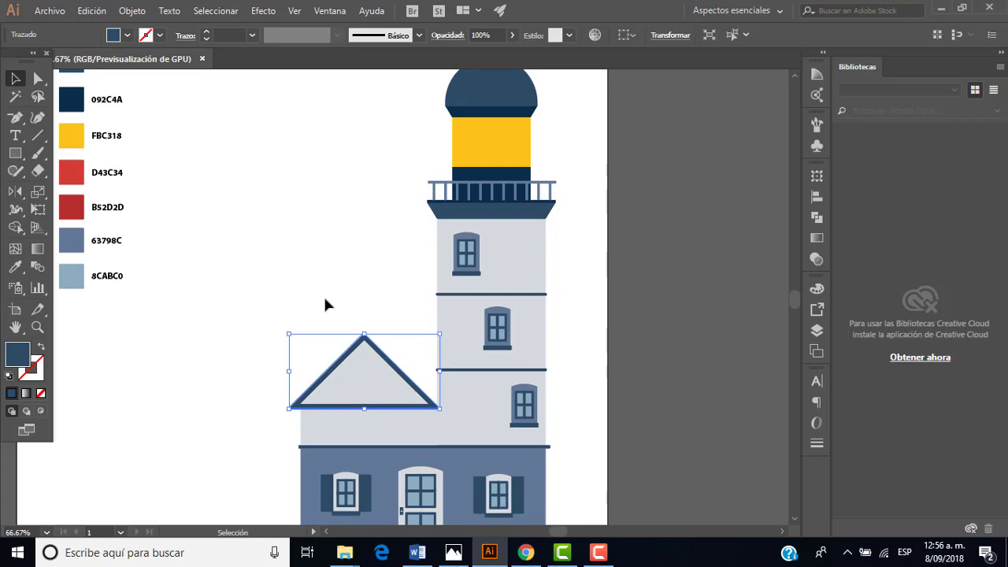
scroll(325, 304, down, 1)
scroll(328, 305, down, 2)
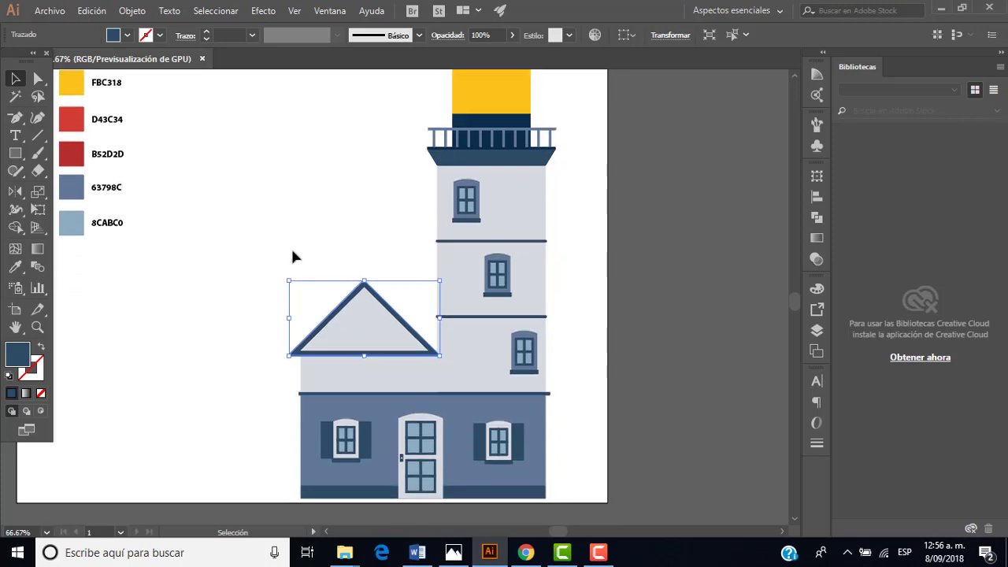
click(290, 248)
click(394, 363)
scroll(405, 390, up, 1)
scroll(393, 379, up, 1)
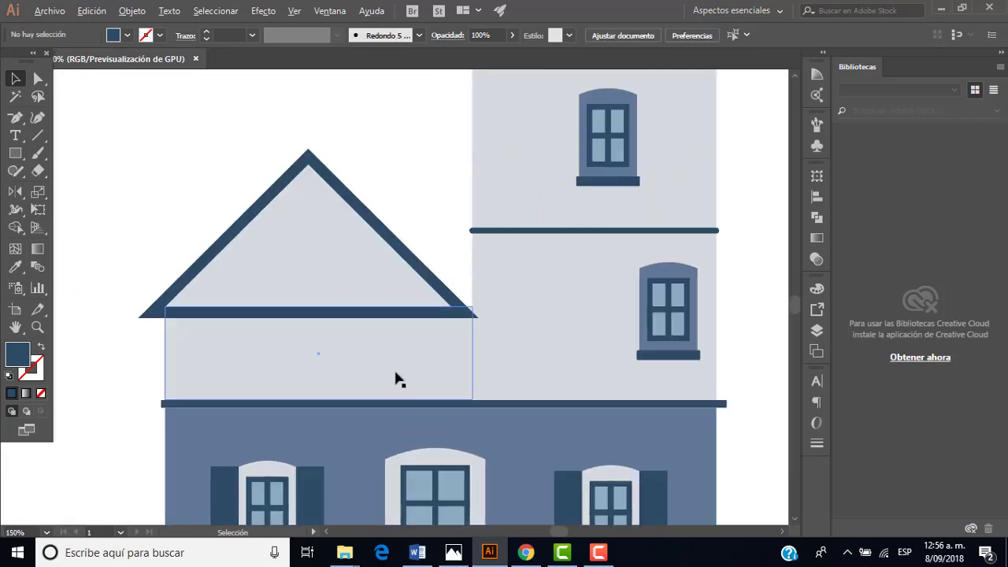
scroll(391, 374, down, 1)
scroll(389, 373, up, 1)
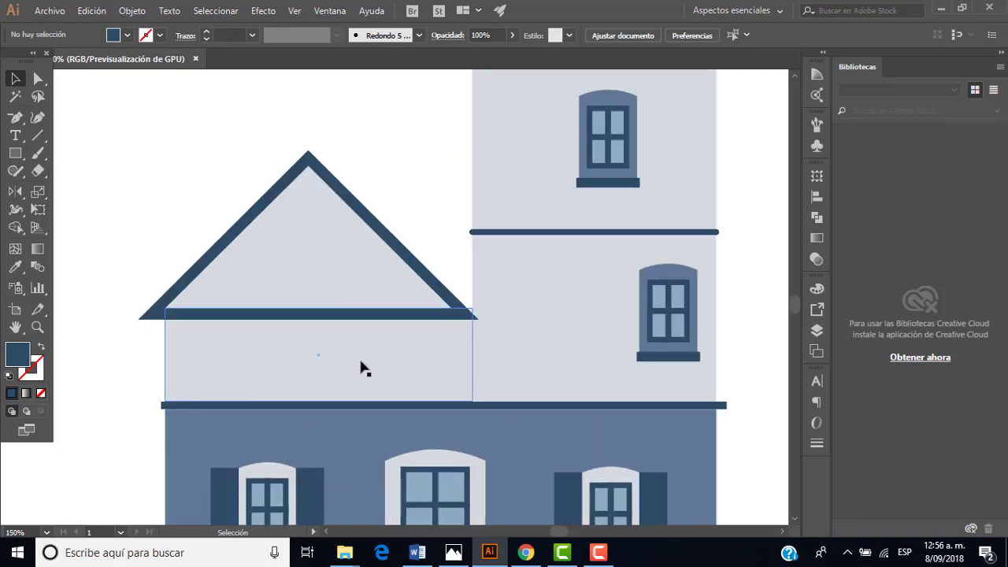
Step: Select the annex wall rectangle, try moving it left, then undo the move
click(361, 360)
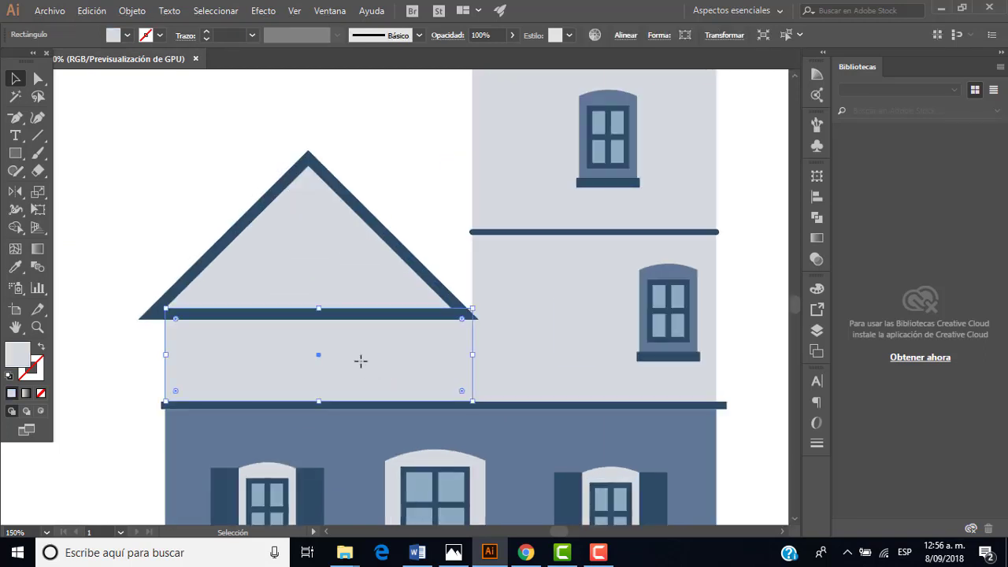
key(a)
key(v)
click(153, 207)
drag(212, 356, 155, 351)
key(ctrl+z)
Step: Dismiss the wall rectangle's context menu, then reselect it for anchor-point editing
right_click(330, 344)
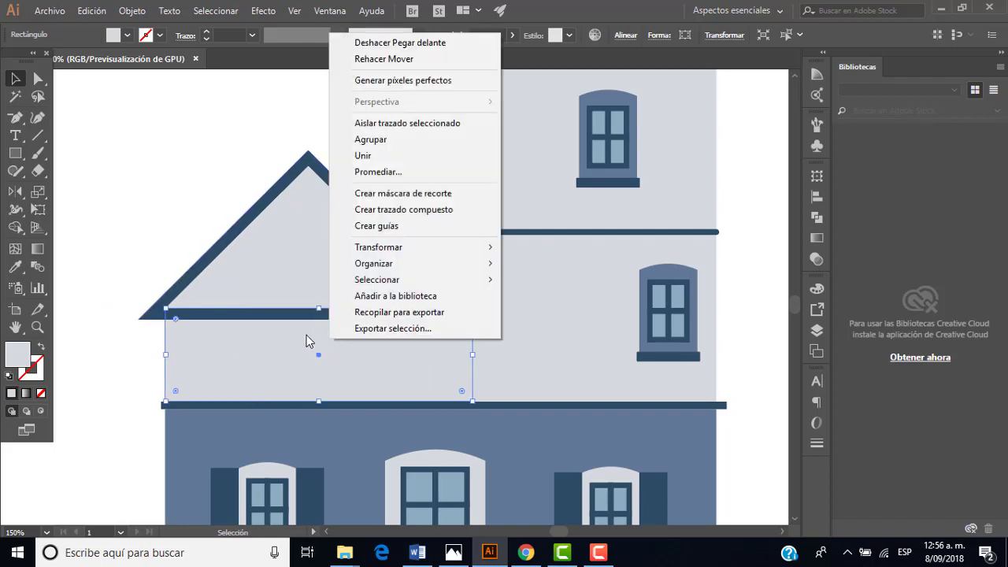
key(Escape)
click(263, 349)
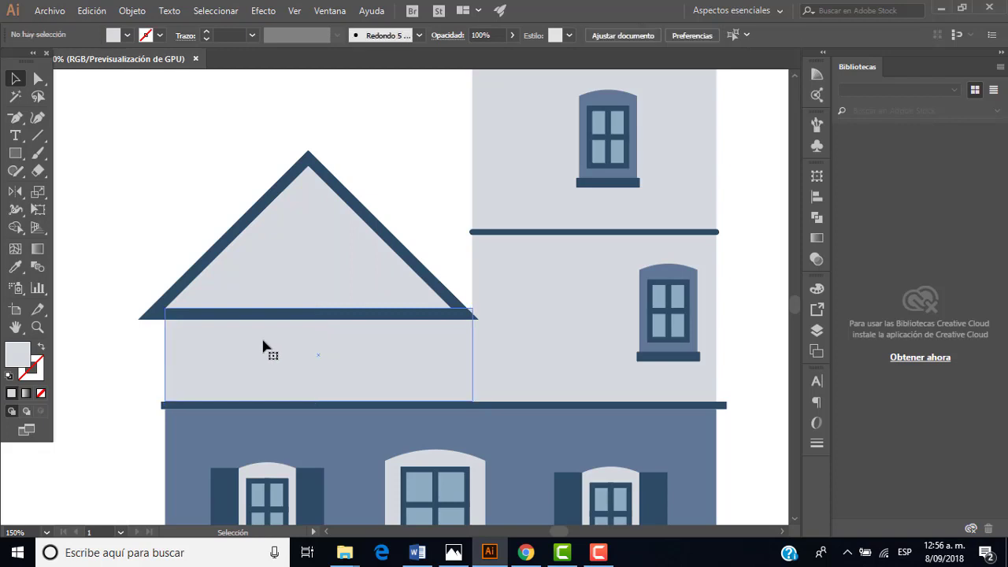
click(304, 350)
key(a)
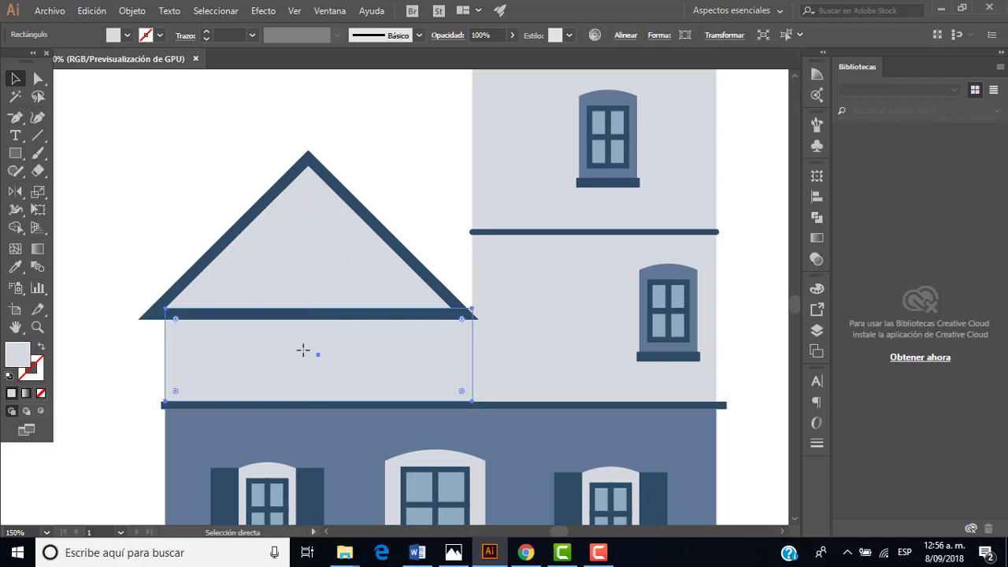
Step: Add 'COPIA ADELANTE – CONTROL + F' to the Word shortcut notes and return to Illustrator
key(v)
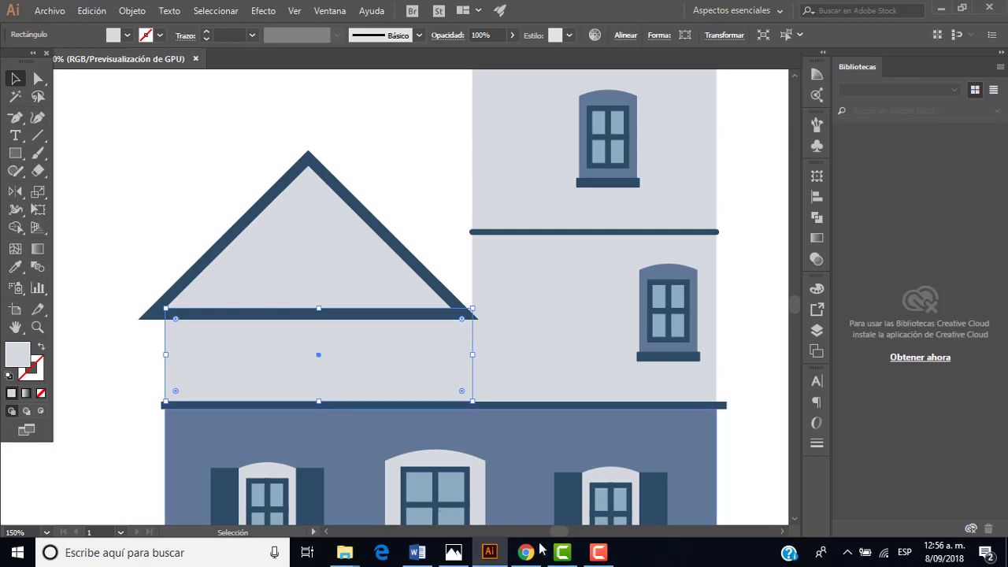
click(419, 553)
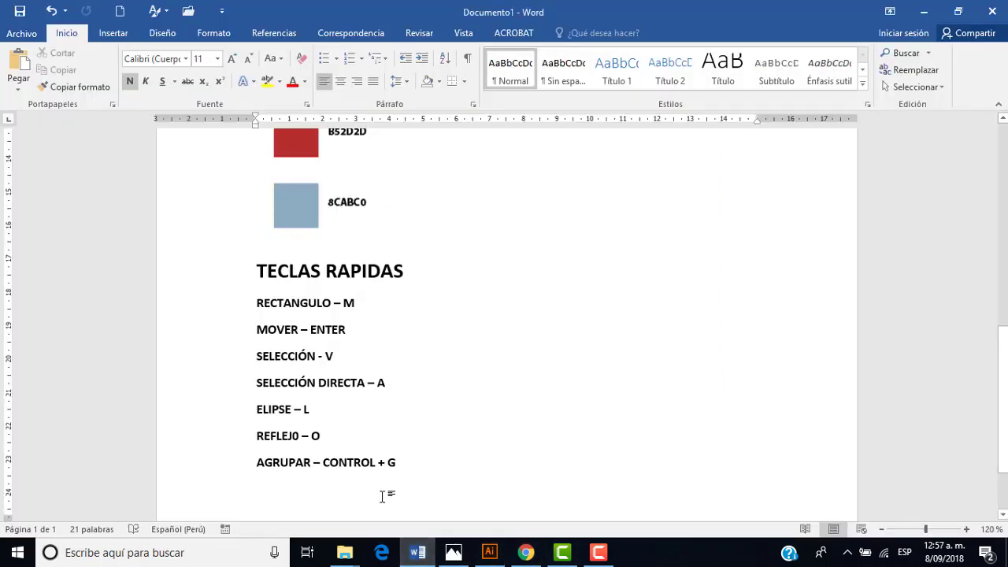
text(CO)
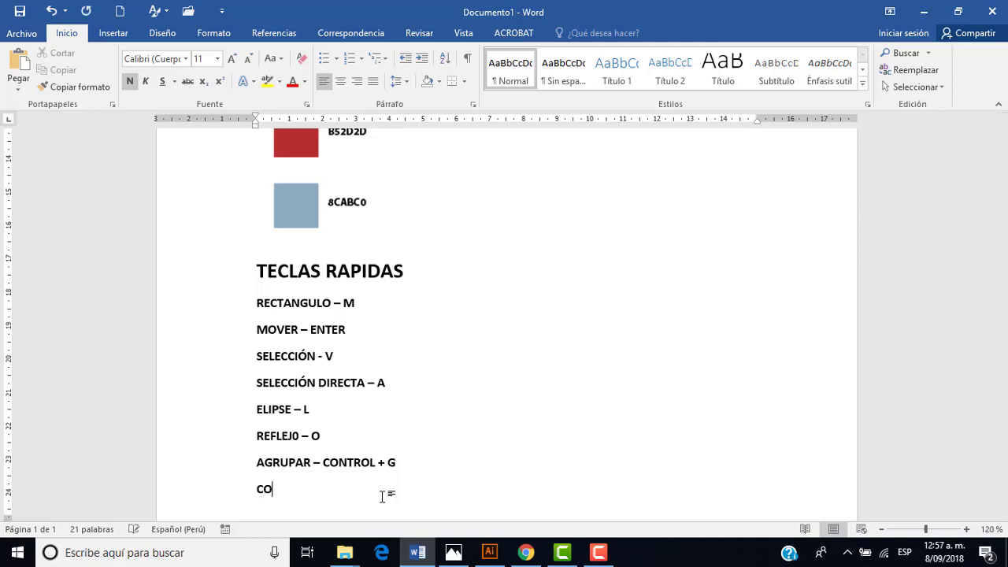
text(PIA ADELA)
text(NTE )
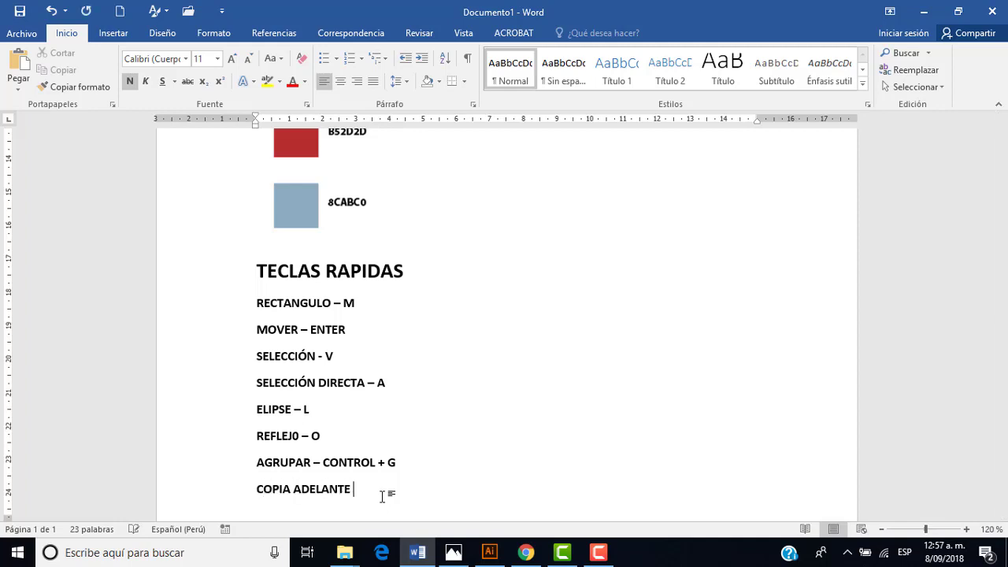
text(– CONTROL)
text( + F)
click(496, 557)
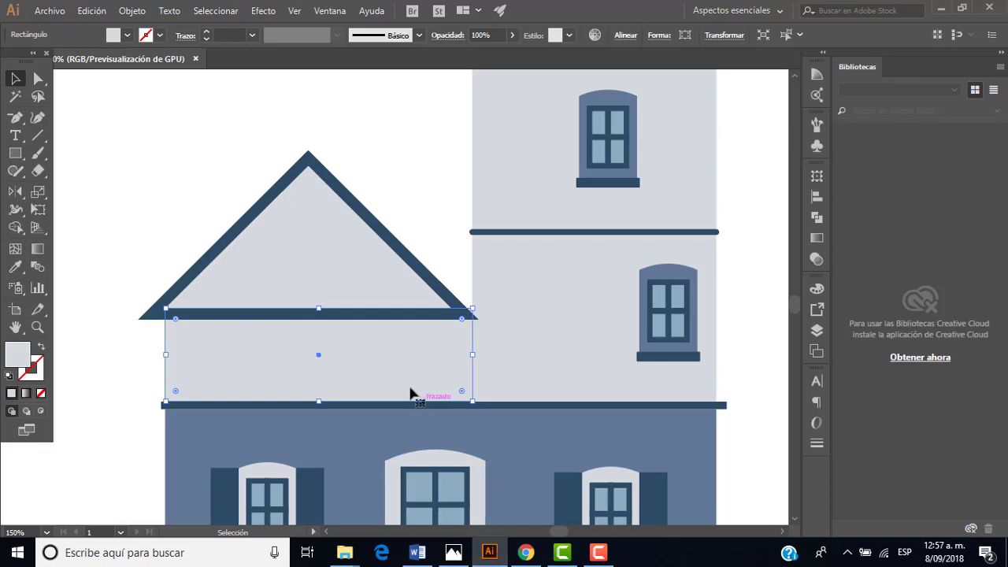
click(189, 180)
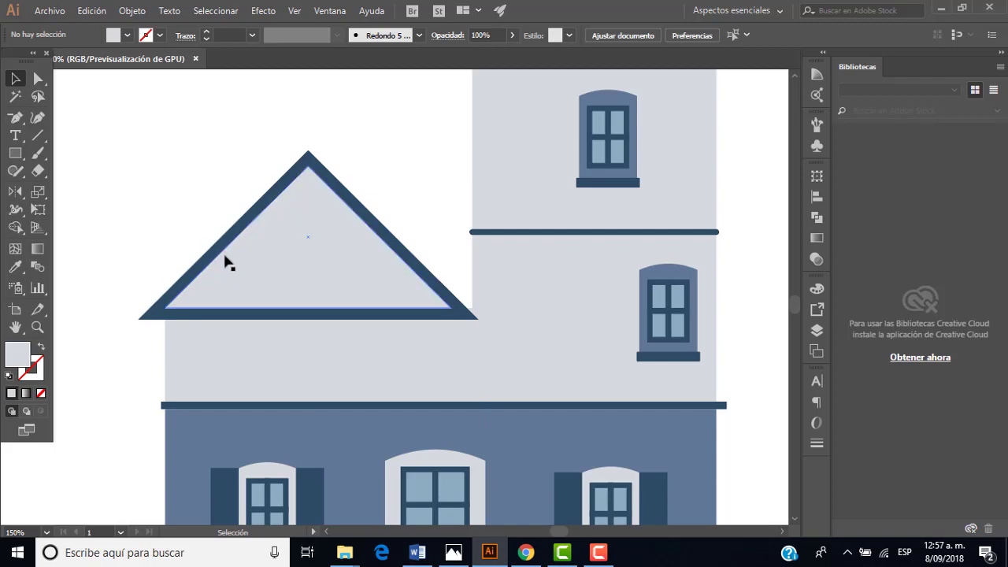
click(229, 337)
click(169, 209)
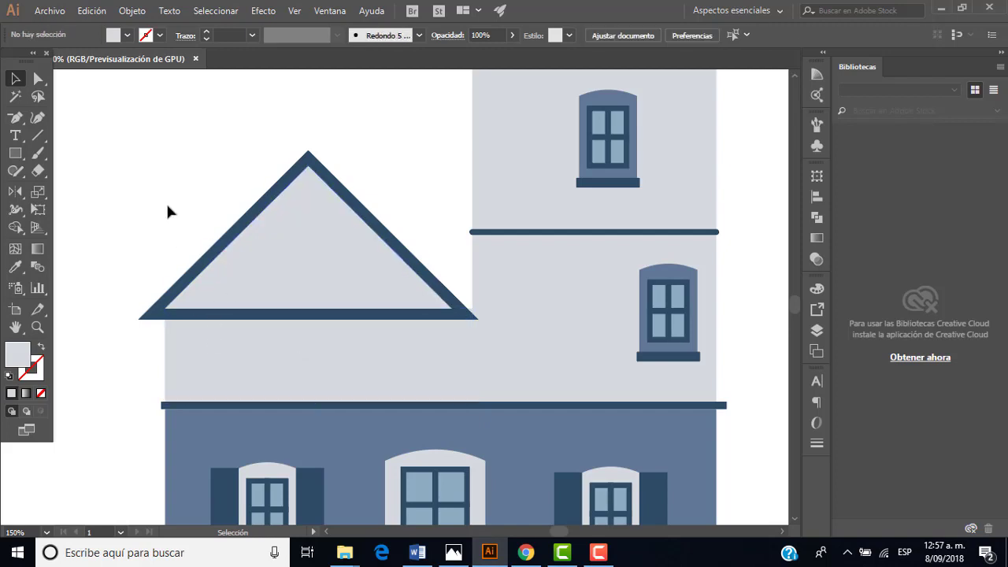
click(20, 229)
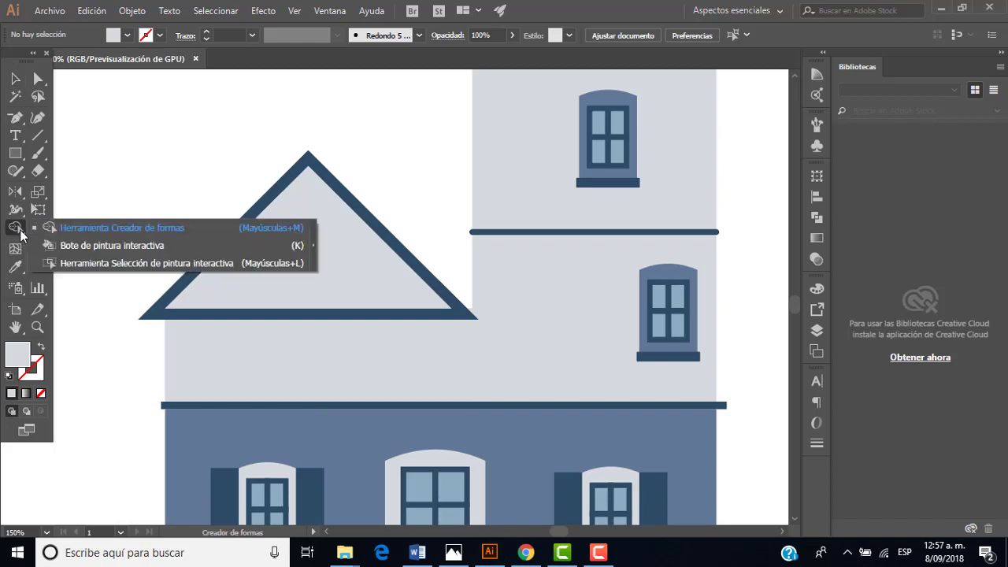
key(v)
click(242, 239)
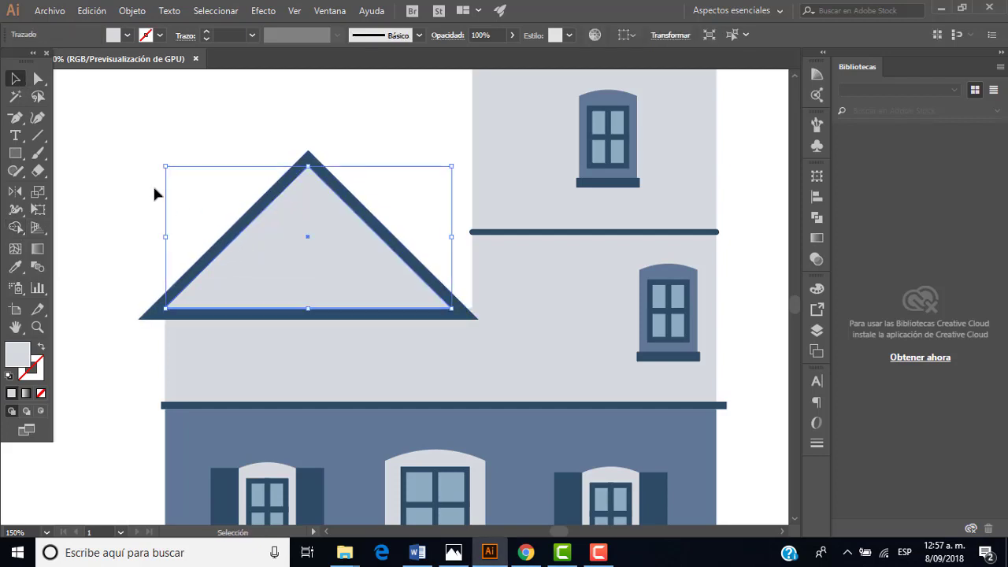
click(100, 168)
drag(112, 159, 210, 211)
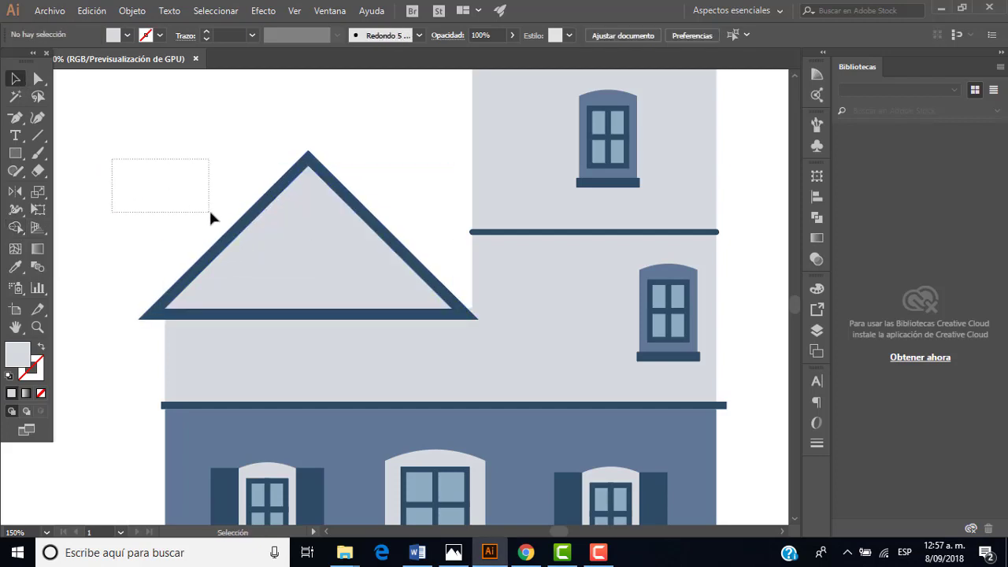
click(197, 269)
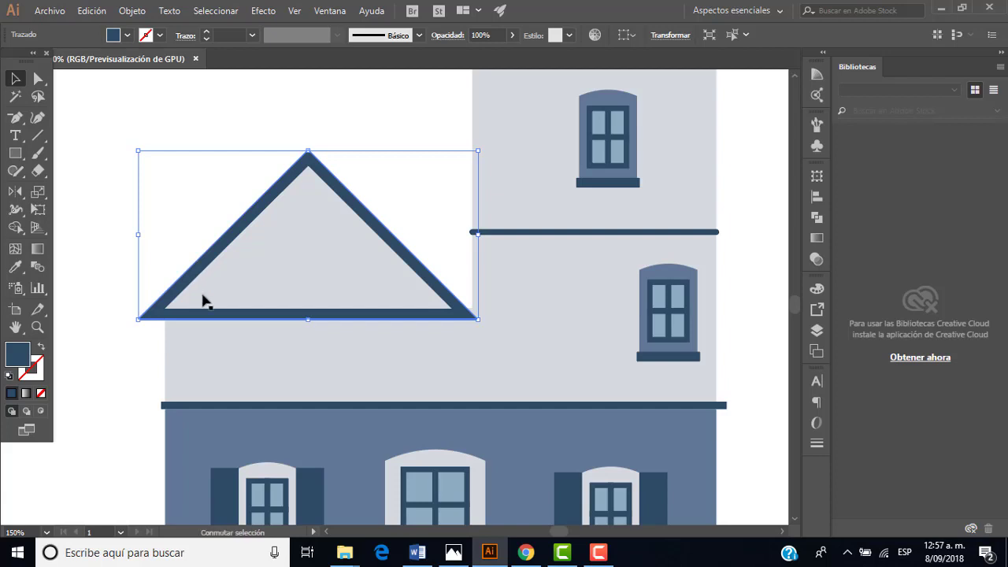
shift+click(226, 353)
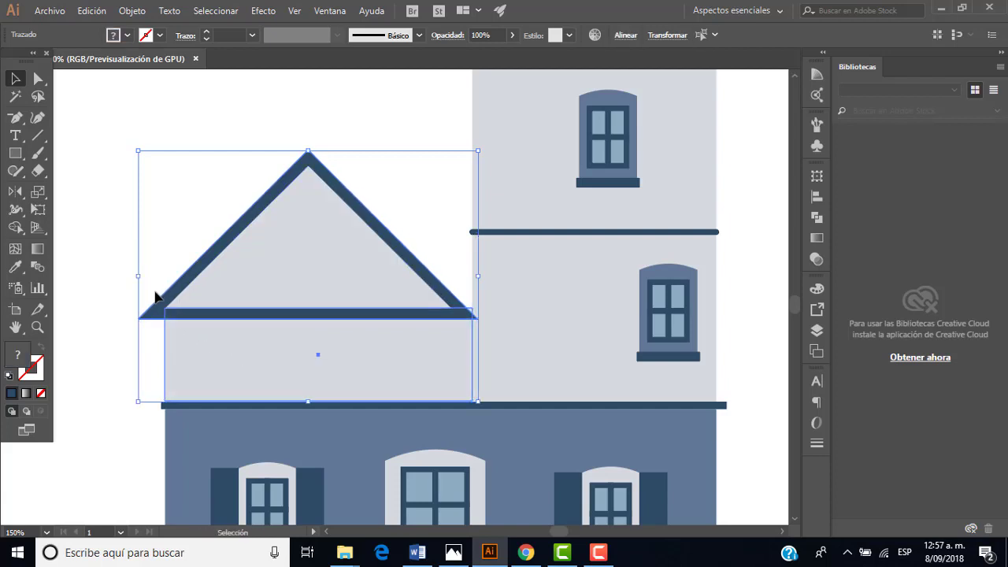
click(206, 347)
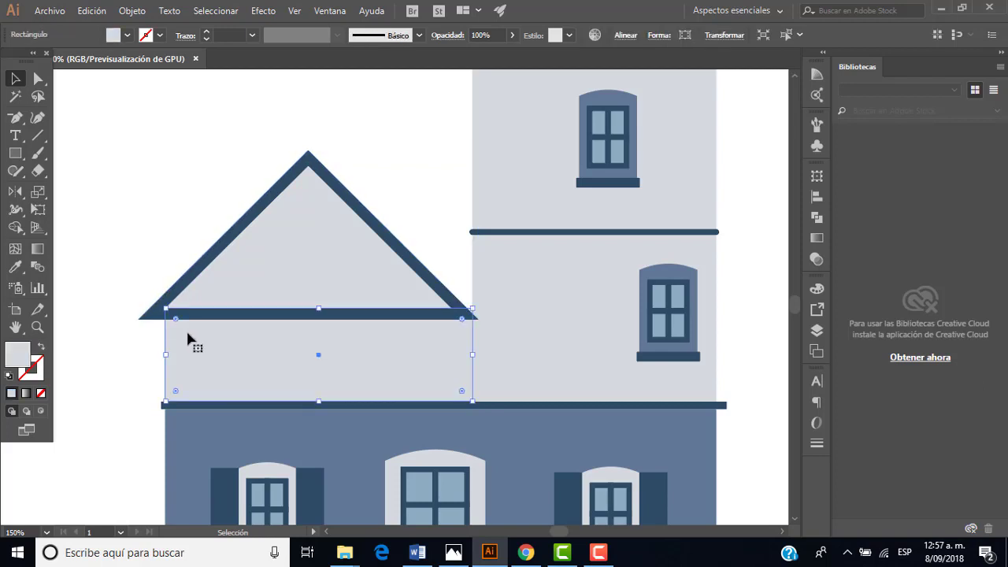
click(147, 260)
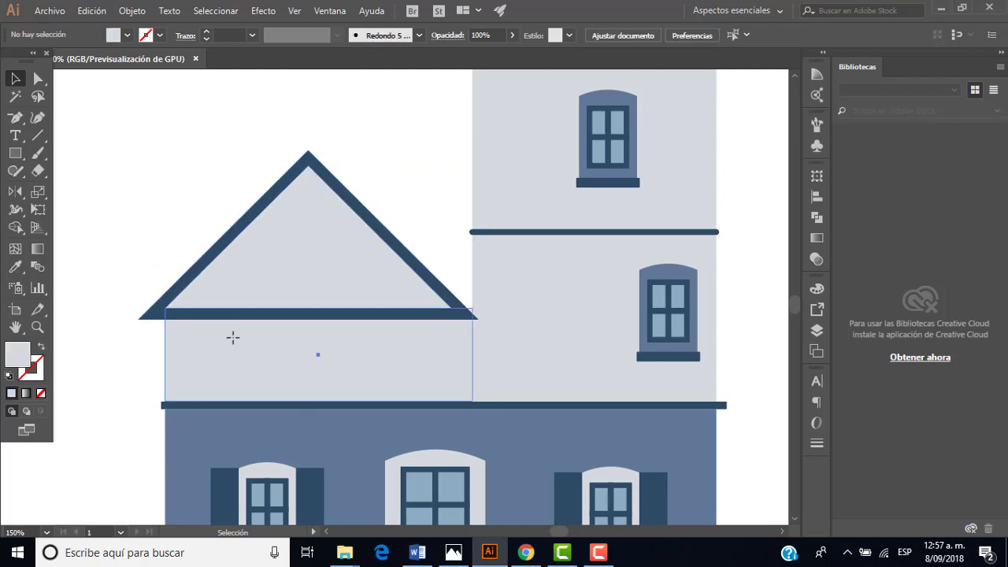
Step: Widen the wall rectangle past both roof edges and raise its top over the base bar
click(231, 339)
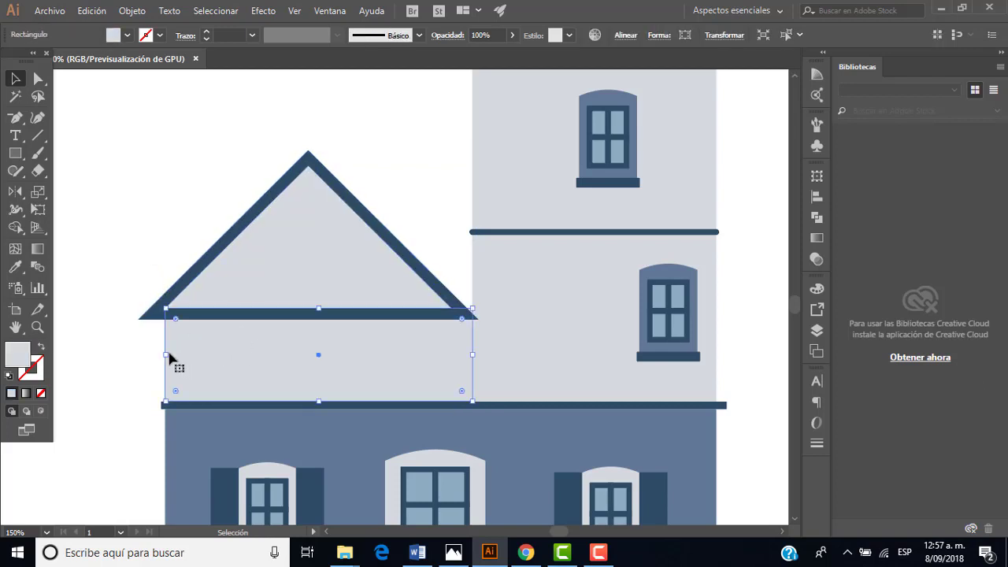
drag(166, 355, 127, 348)
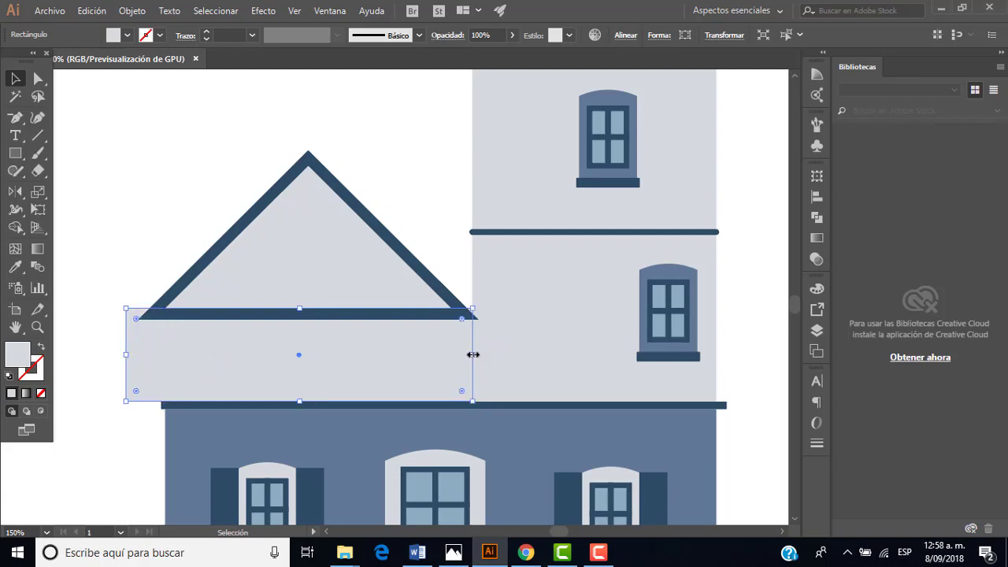
drag(472, 354, 486, 356)
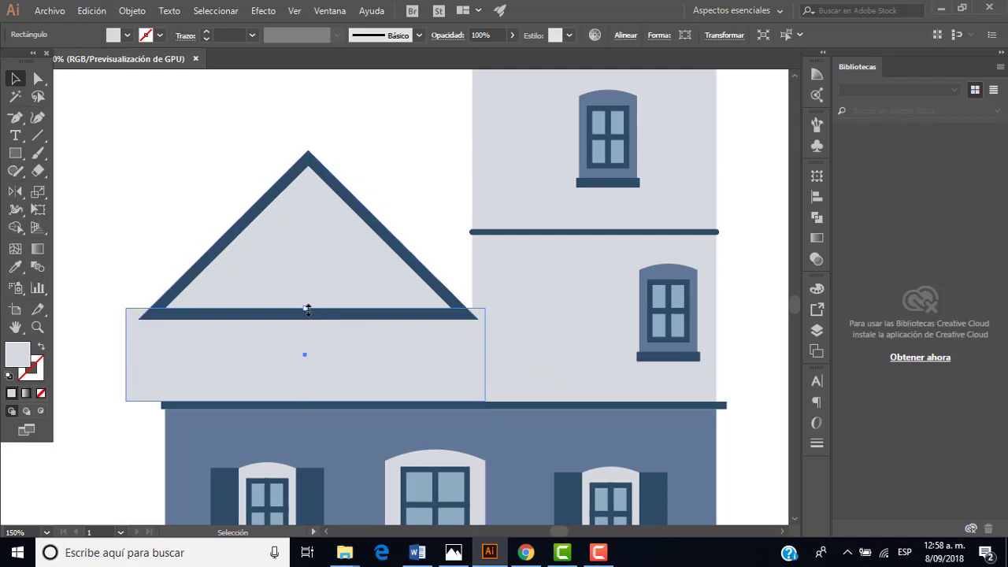
drag(308, 310, 308, 304)
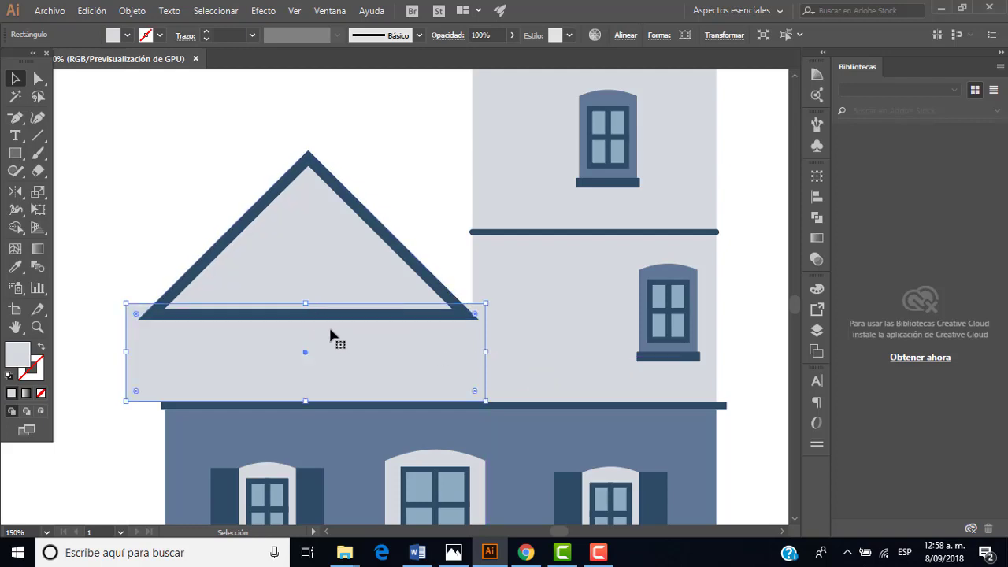
Step: Select the roof triangle together with the wall rectangle
click(180, 212)
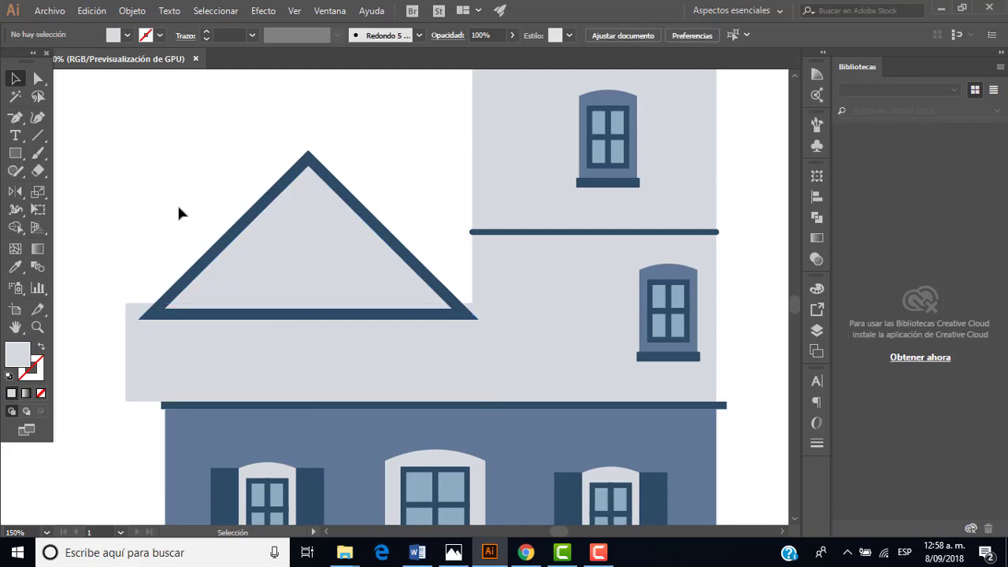
click(191, 268)
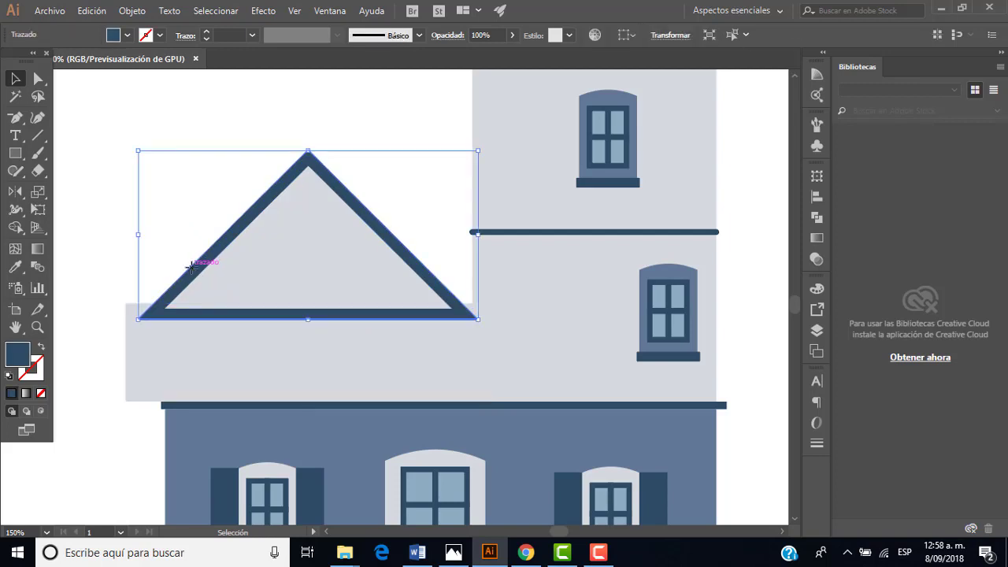
shift+click(183, 335)
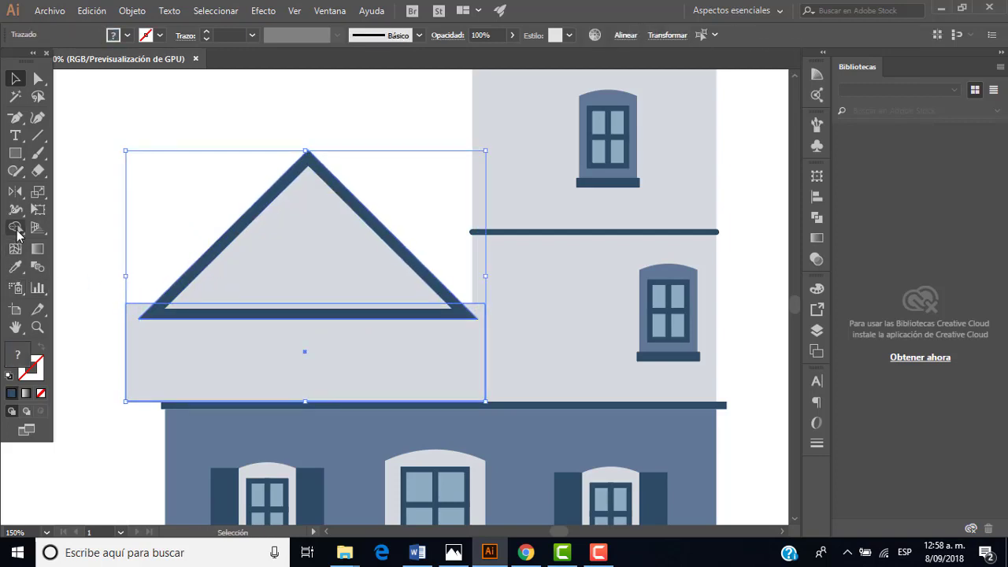
click(16, 228)
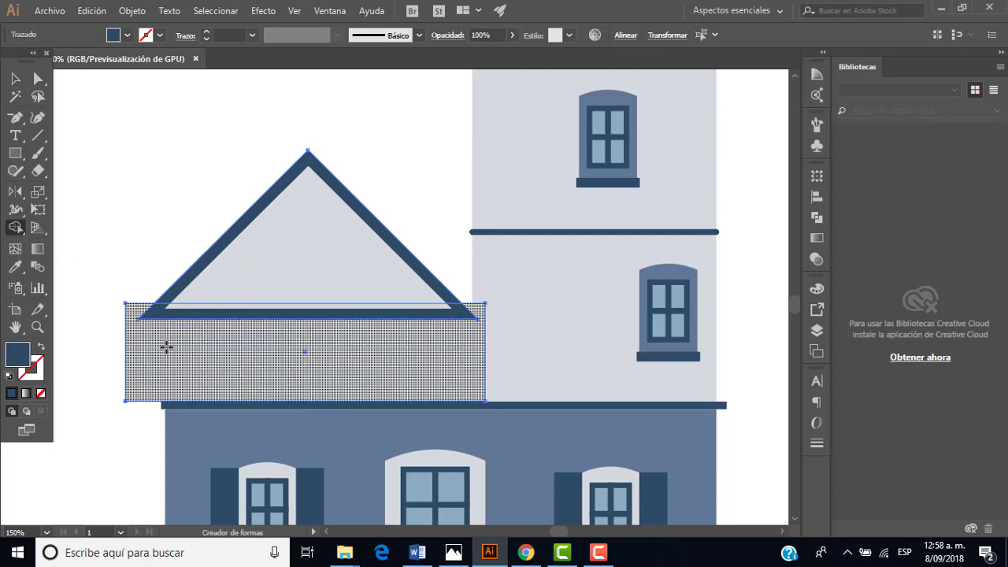
Step: Merge the wall rectangle into the roof base with Shape Builder, move the block, and delete it
drag(163, 345, 174, 315)
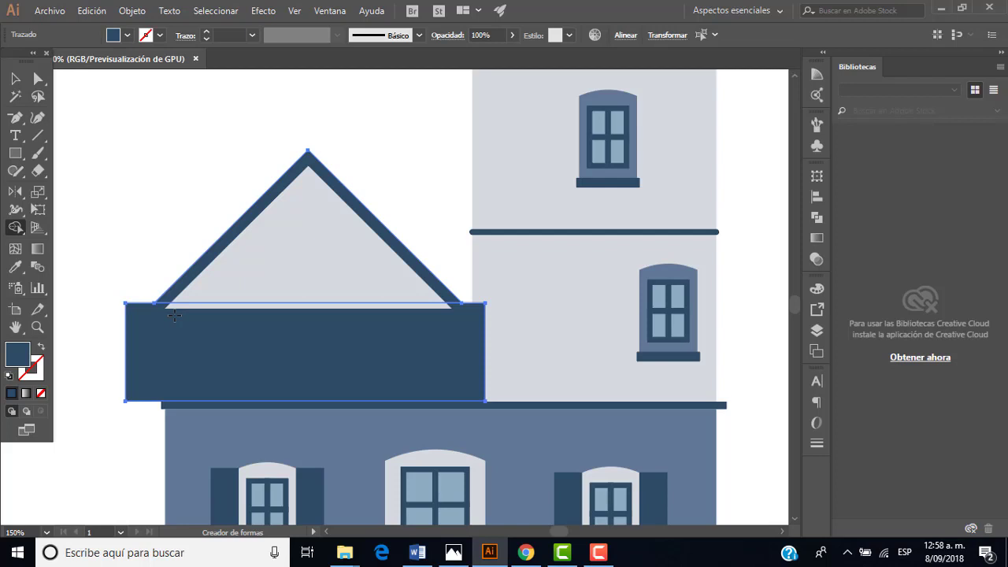
click(15, 79)
click(137, 155)
mouse_move(198, 327)
mouse_down()
mouse_move(157, 281)
mouse_move(142, 206)
mouse_up()
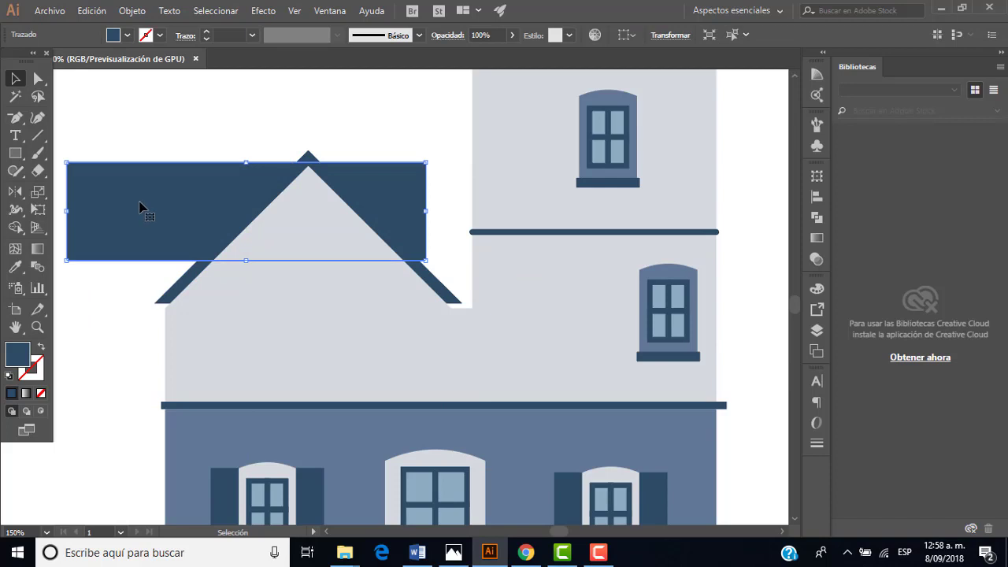
key(Delete)
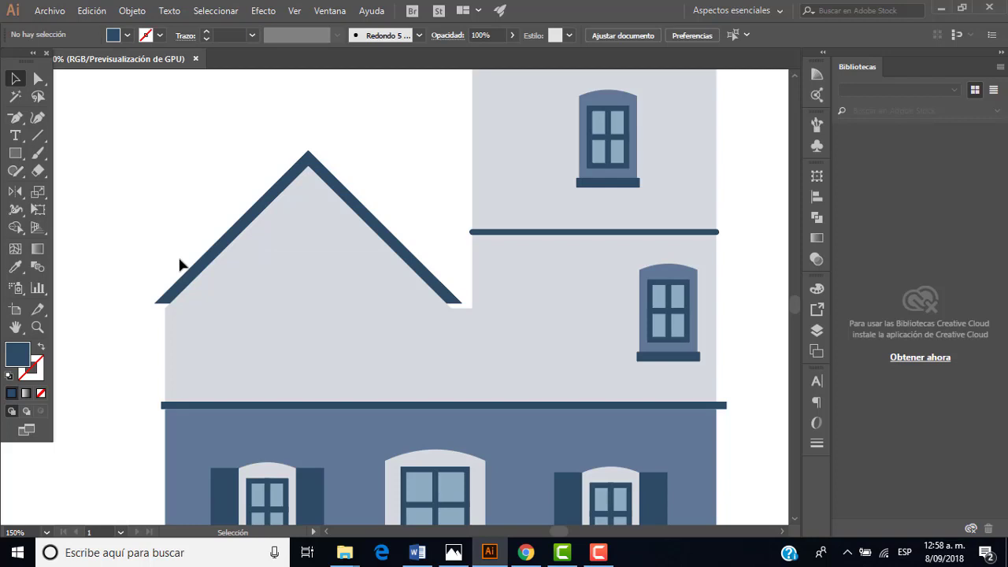
Step: Undo back to before the merge, then delete and restore the dark roof outline
key(ctrl+z)
key(ctrl+z)
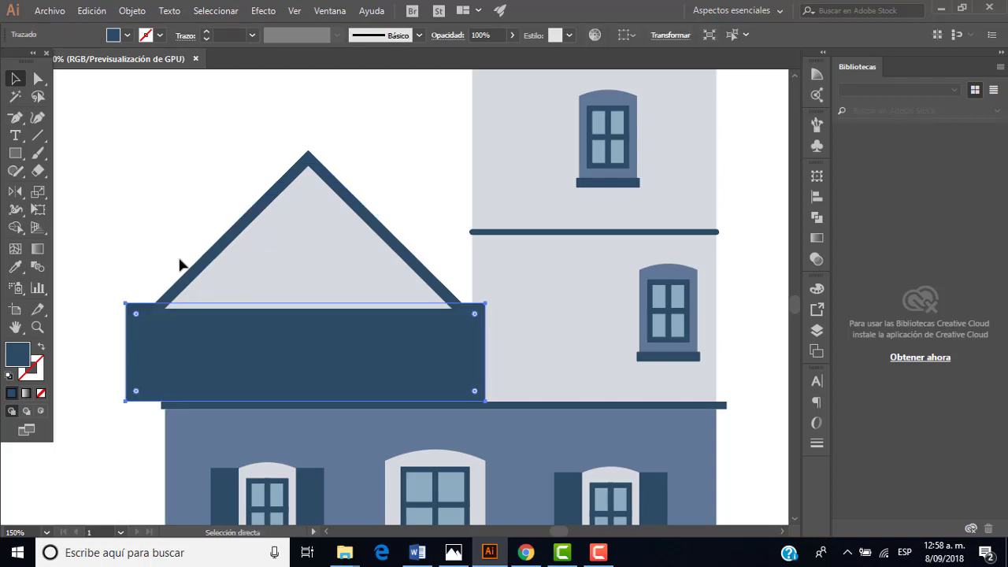
key(ctrl+z)
key(ctrl+z)
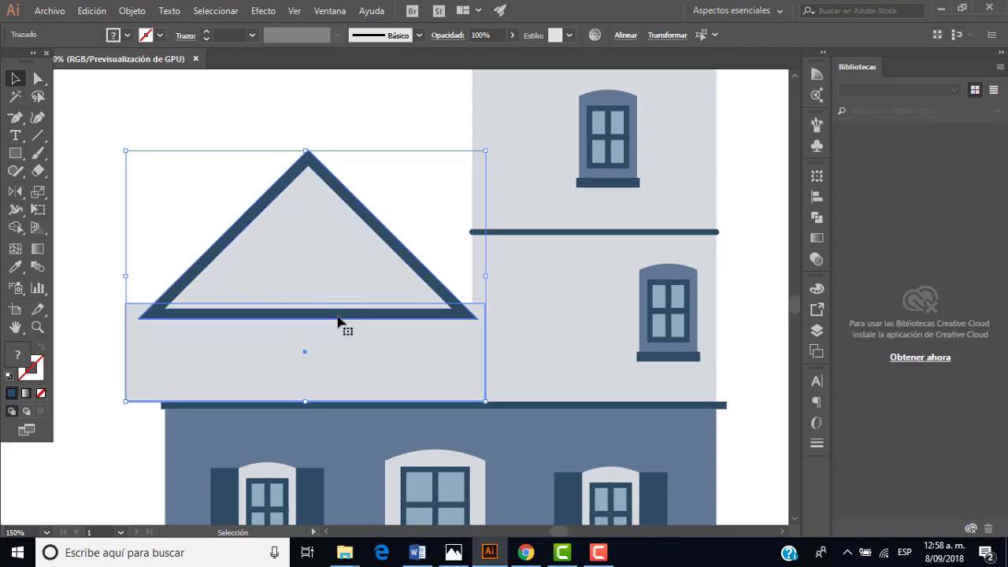
key(Delete)
click(248, 344)
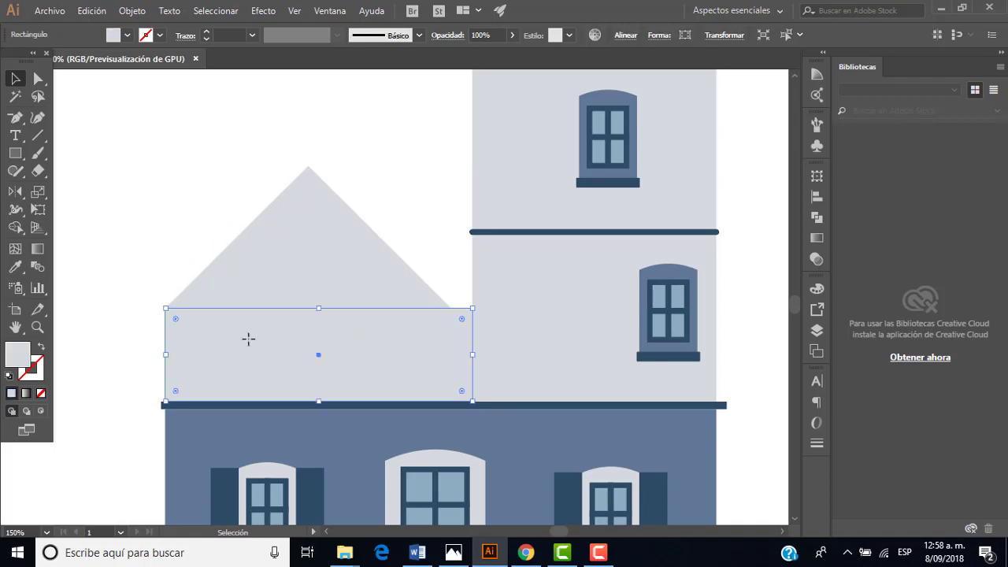
click(214, 198)
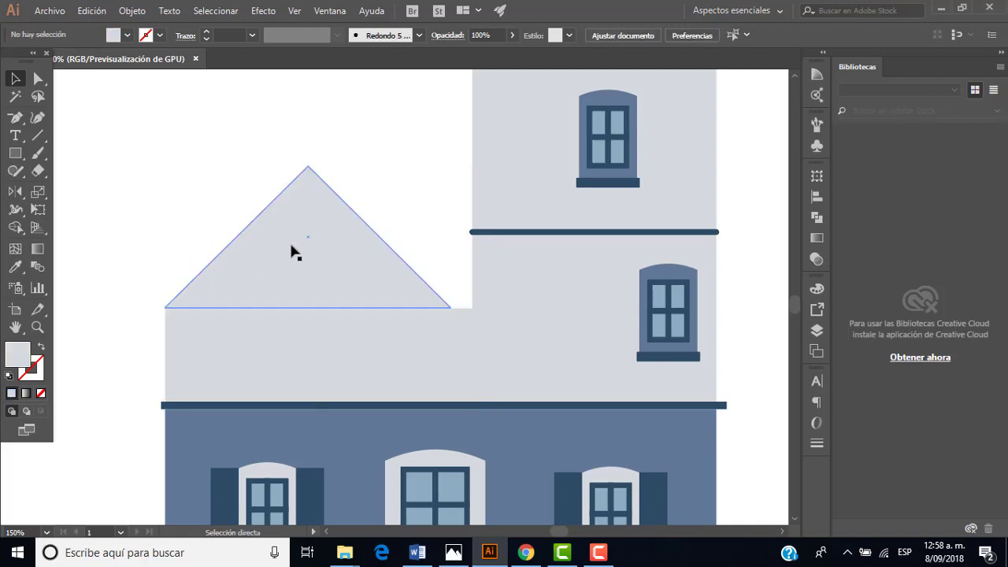
key(ctrl+z)
Step: Delete the light rectangle under the gable, then undo and reselect it
click(418, 118)
click(339, 355)
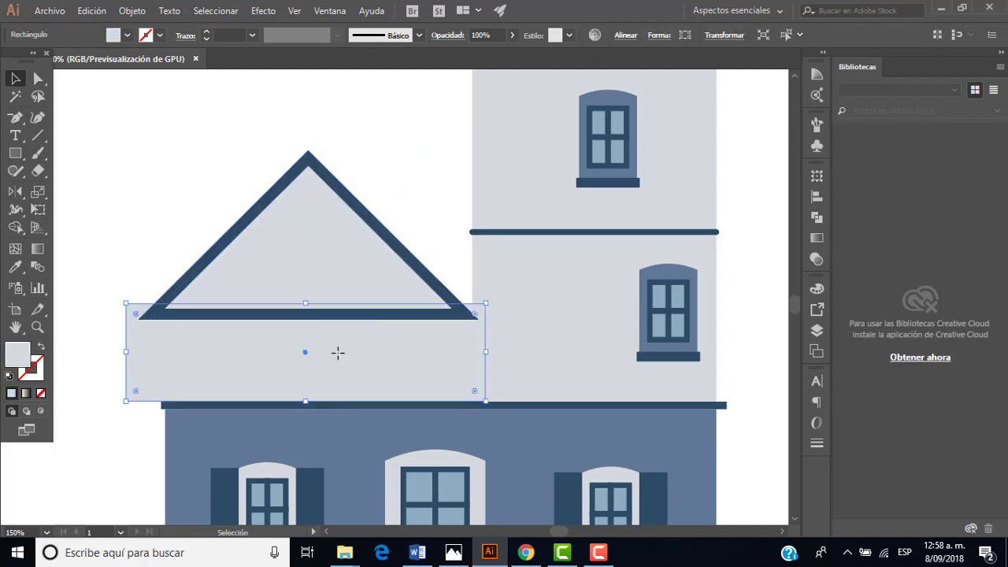
key(Delete)
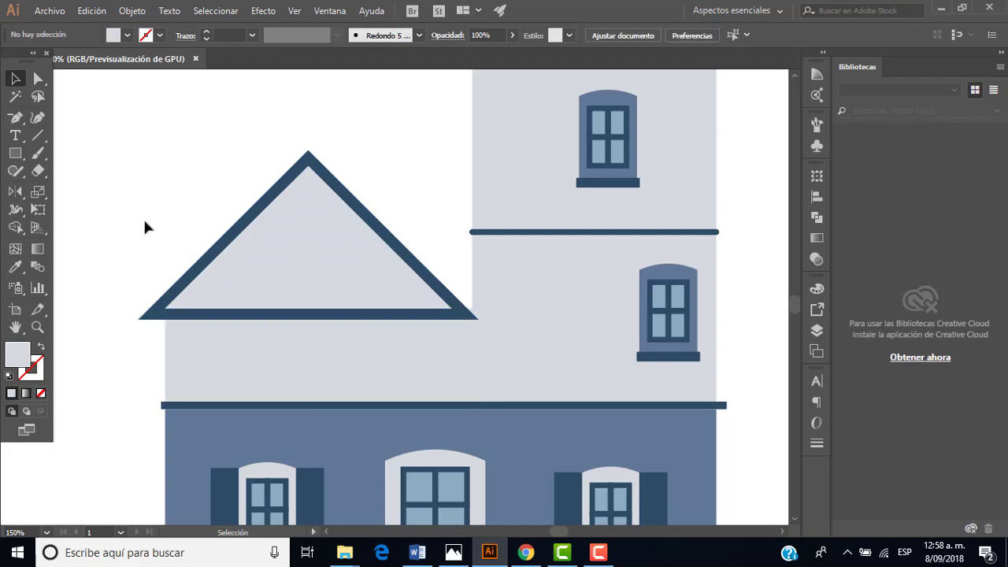
key(ctrl+z)
click(227, 365)
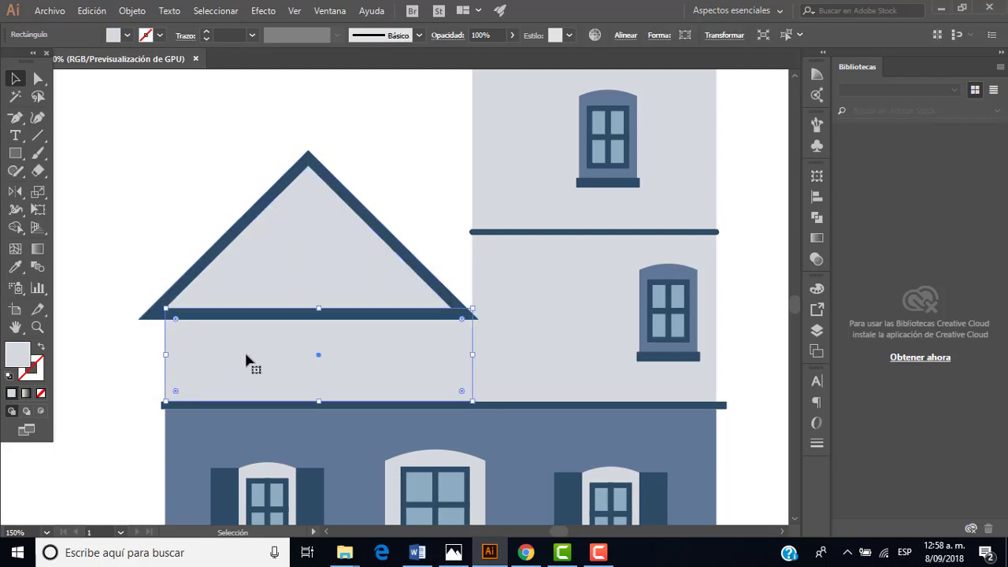
Step: Shift the light rectangle under the roof and stretch its sides to about 317 px wide
drag(197, 365, 226, 364)
click(426, 217)
click(367, 359)
key(a)
key(v)
drag(170, 358, 131, 347)
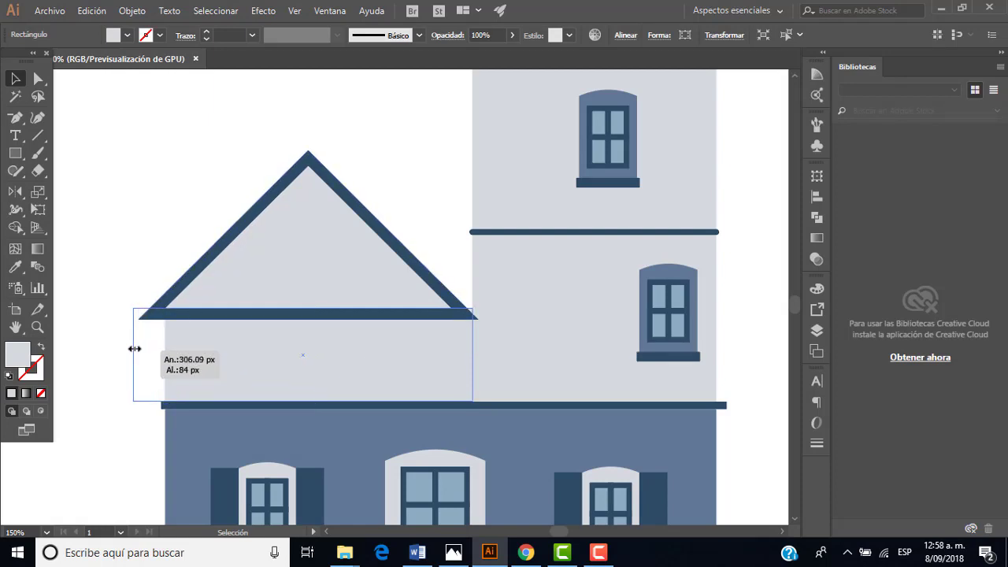
drag(474, 355, 482, 359)
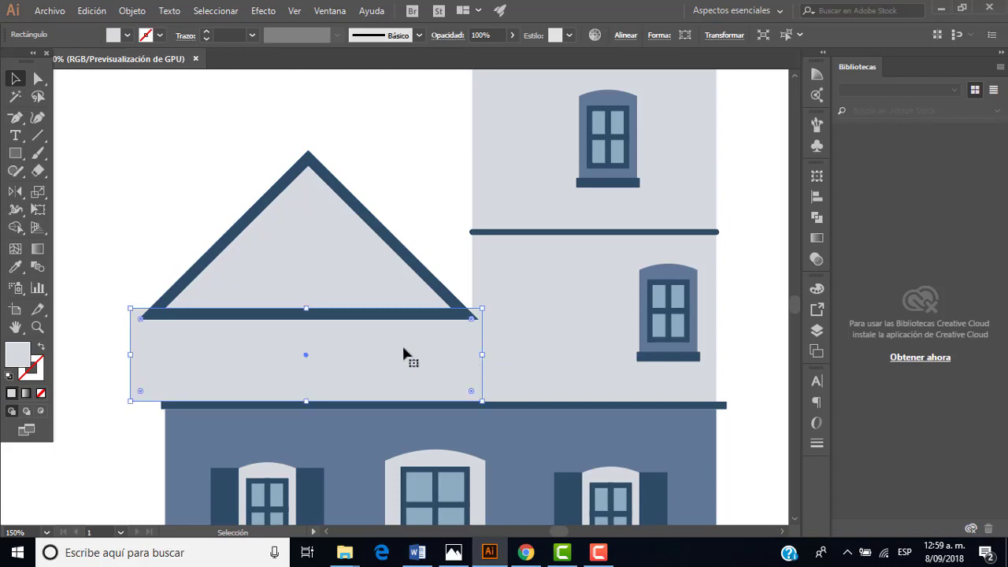
Step: Merge the rectangle with the roof's base bar via Shape Builder and lift the dark block above the roof
click(184, 203)
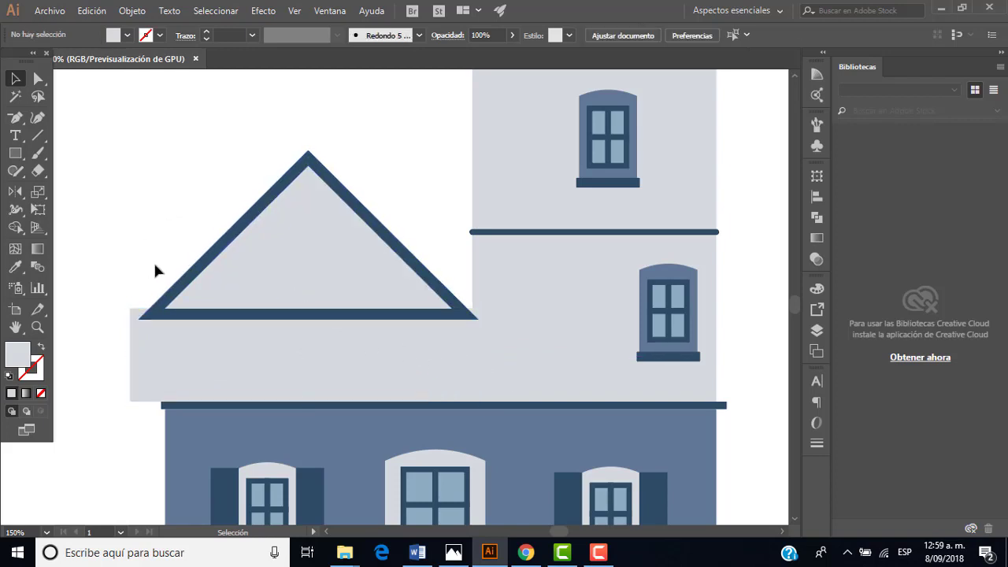
click(181, 280)
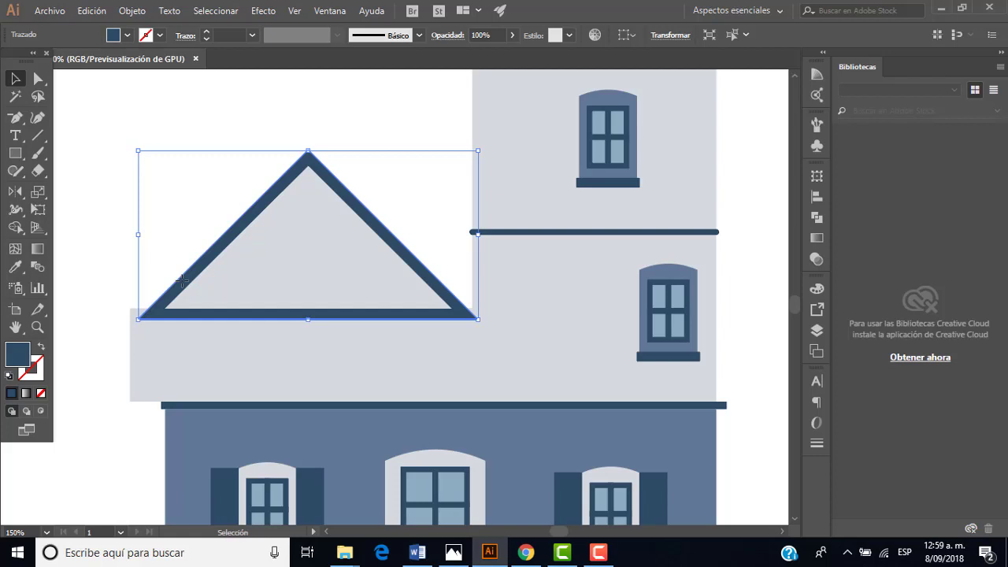
shift+click(200, 346)
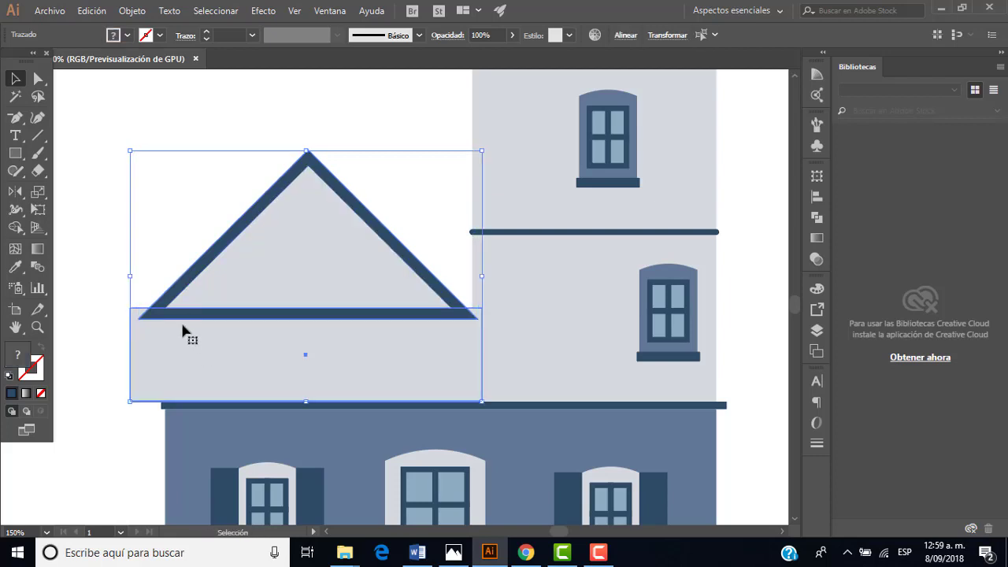
click(16, 229)
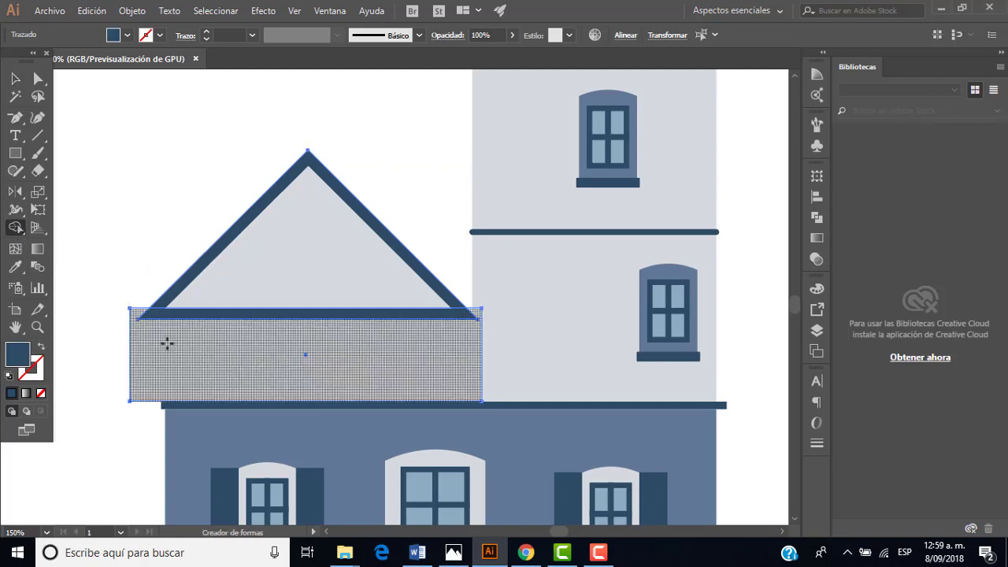
drag(204, 350, 217, 316)
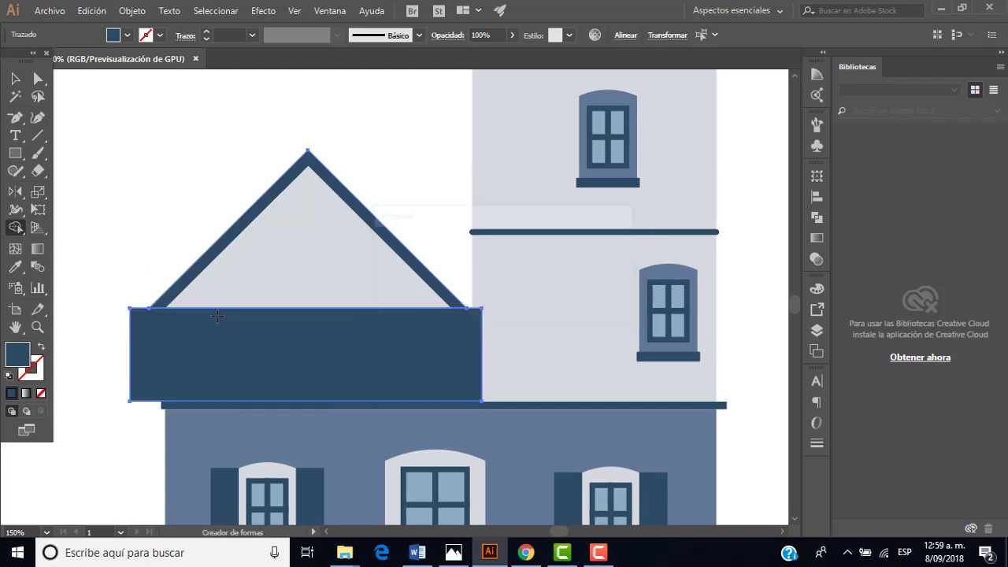
click(17, 77)
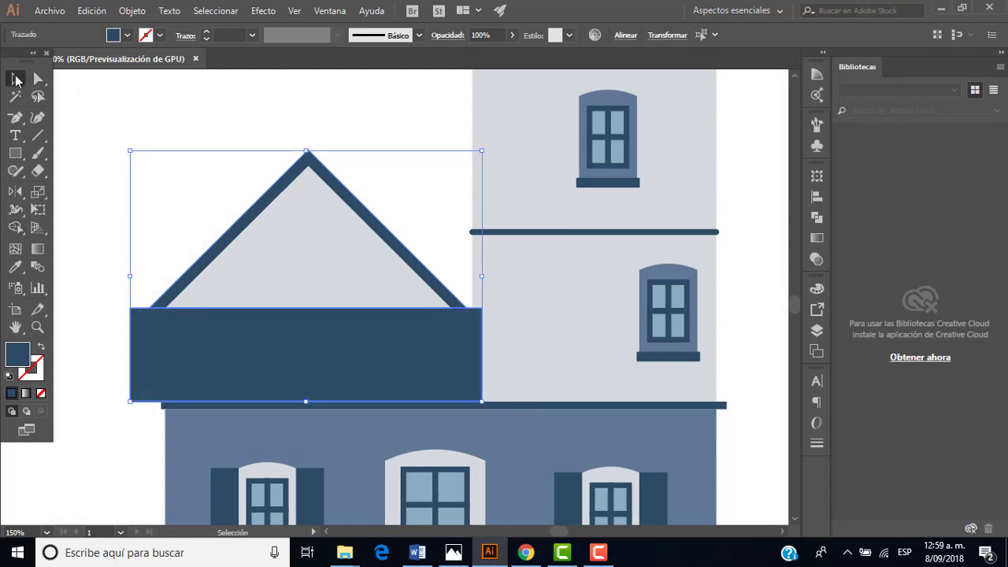
click(90, 178)
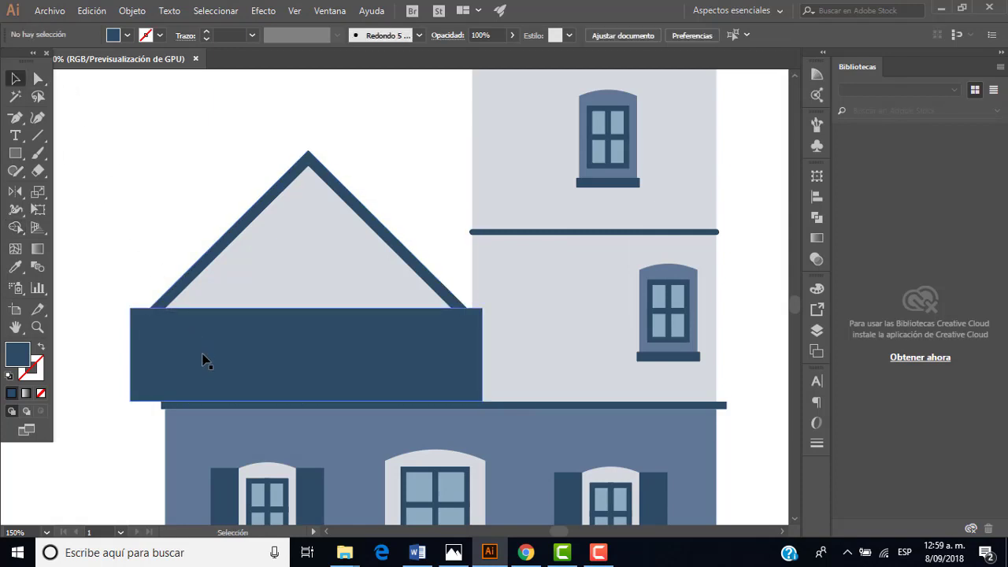
drag(203, 357, 146, 158)
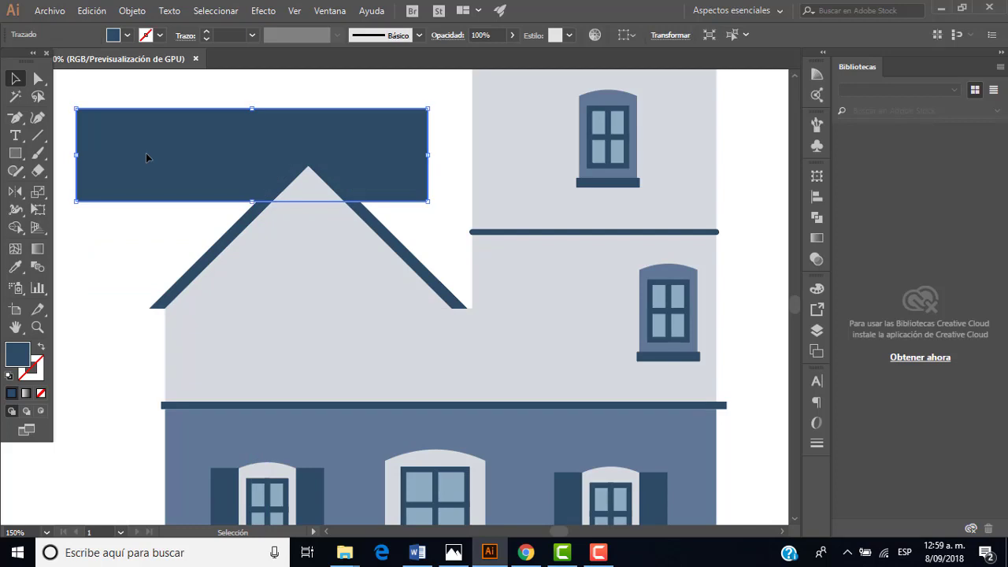
Step: Delete the dark block, realign the inner light triangle, and bring up the Word shortcut notes
key(Delete)
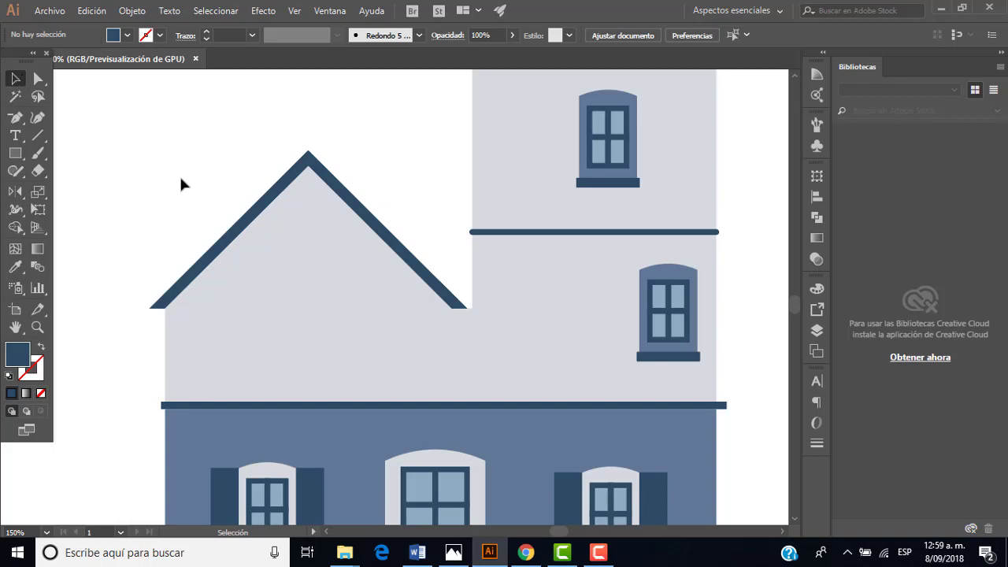
click(284, 245)
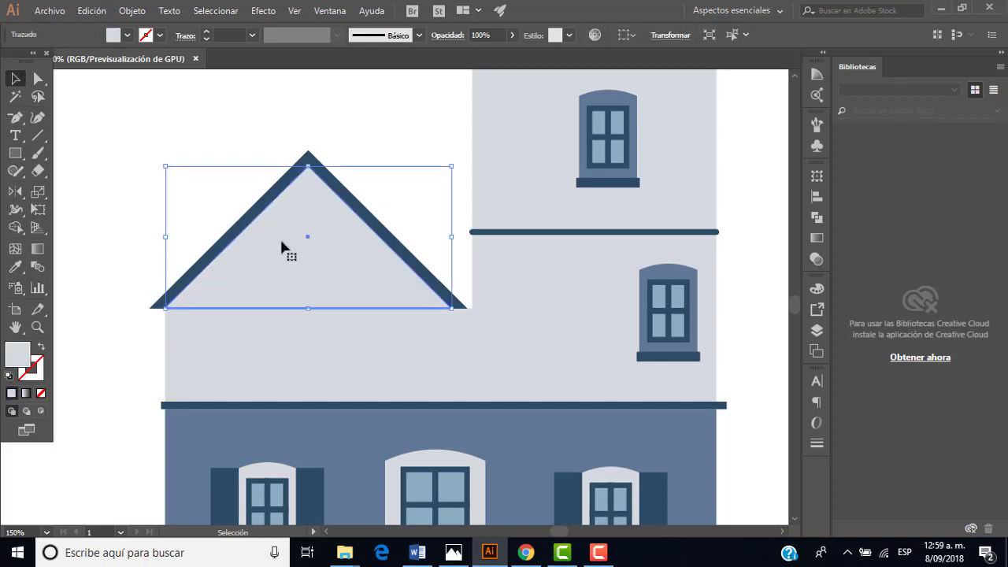
mouse_move(281, 244)
mouse_down()
mouse_move(279, 257)
mouse_move(277, 232)
mouse_move(311, 237)
mouse_up()
click(381, 142)
click(330, 221)
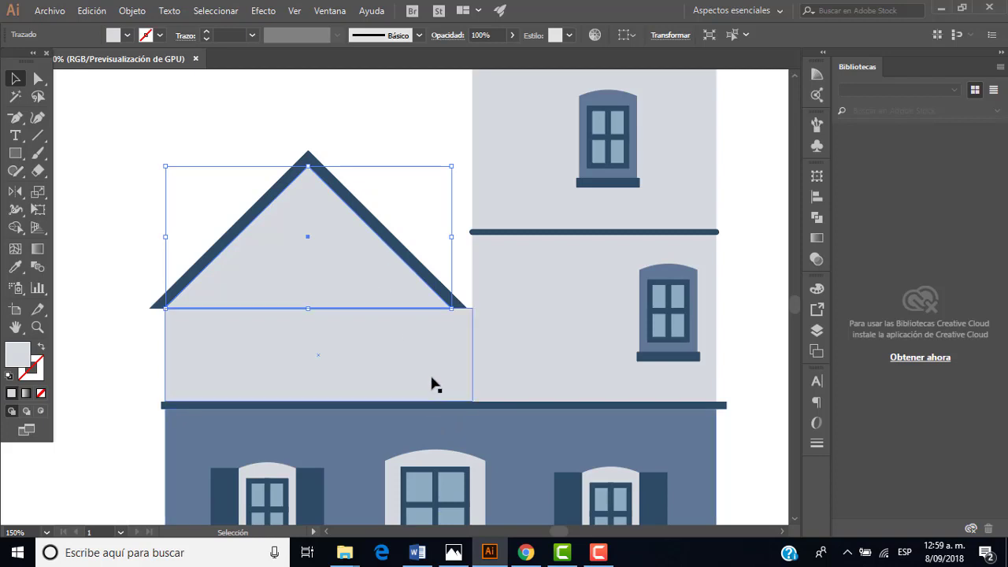
click(417, 552)
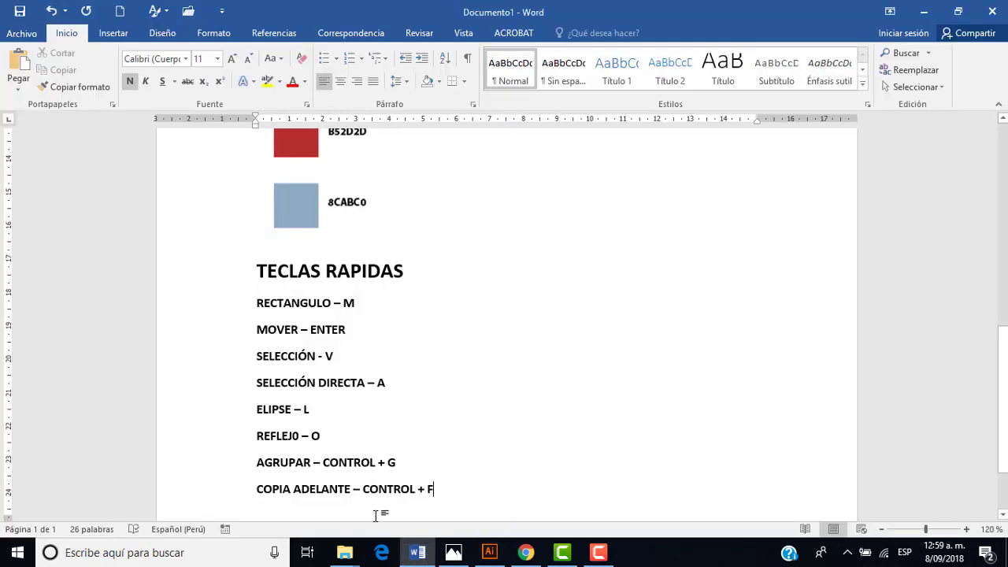
Step: Add 'COPIA ATRAZ - CONTROL + B' to the Word shortcut list and return to Illustrator
key(Return)
text(COP)
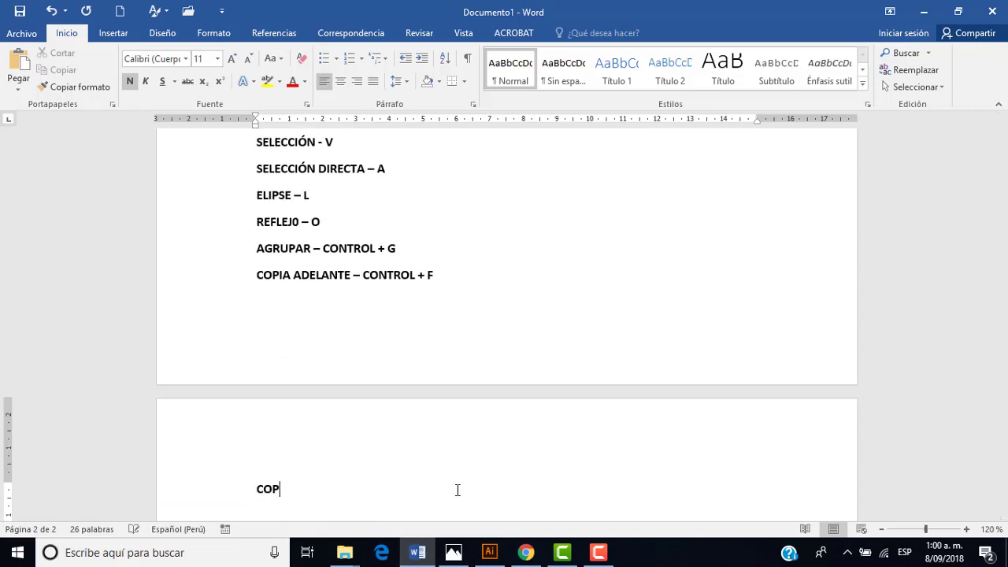
text(IA ATRAZ )
text(- CON)
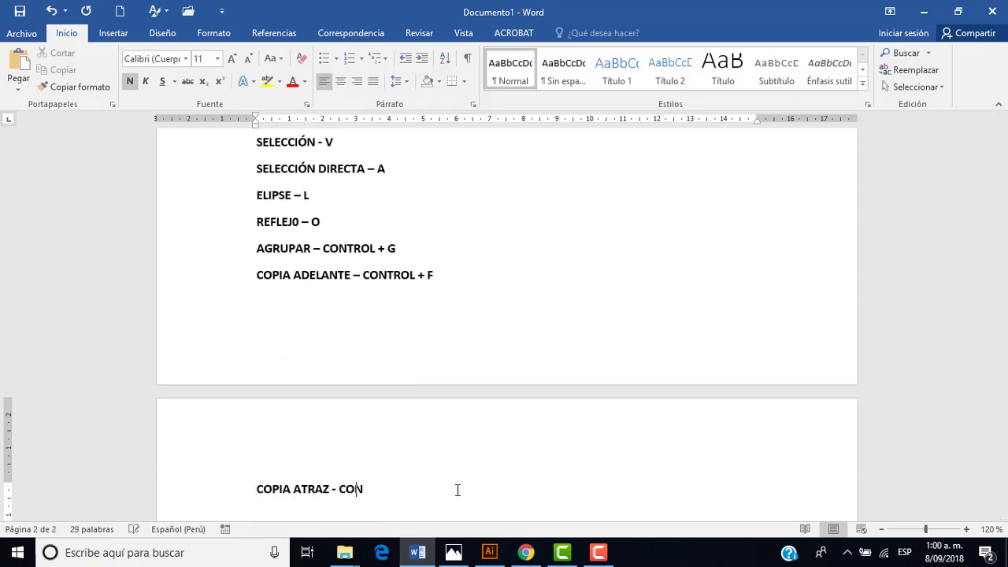
text(TROL )
text(+ B)
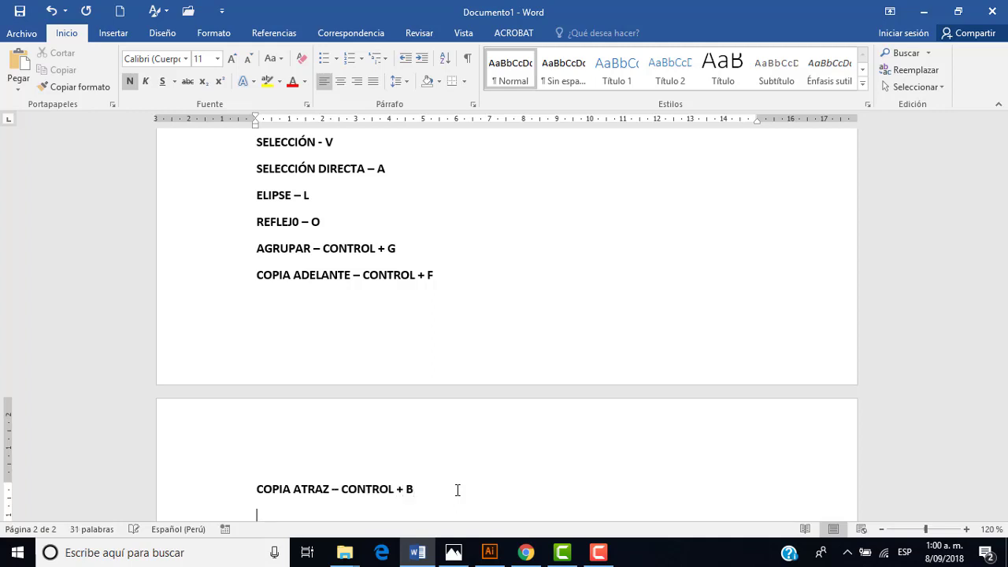
key(Return)
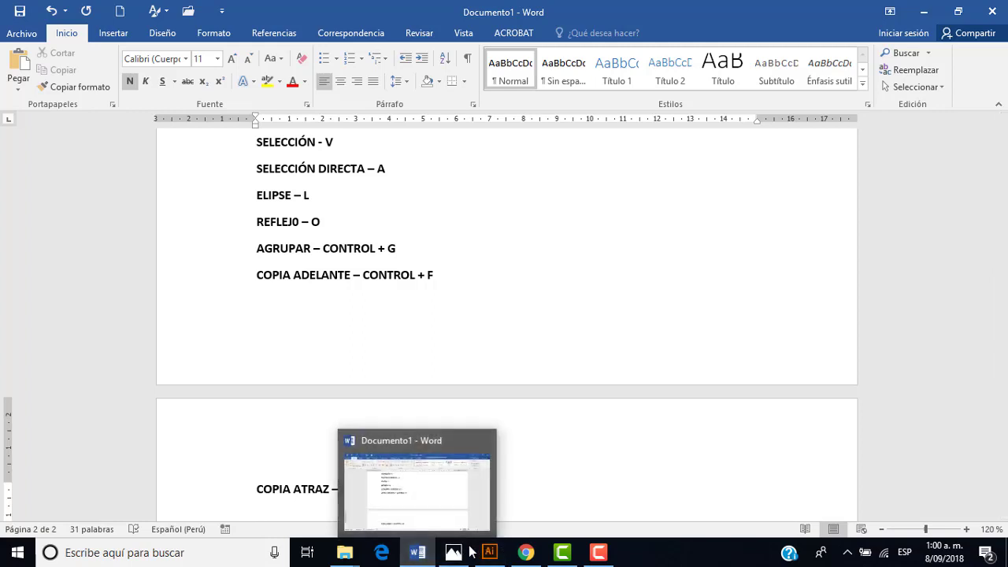
click(483, 545)
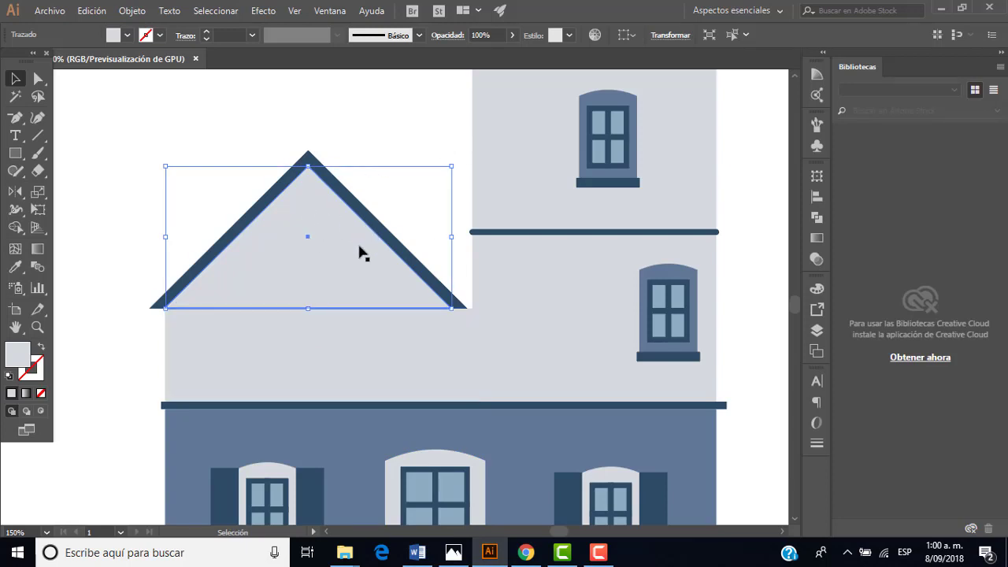
Step: Try shifting the light triangle with a Move offset of 20 px horizontal, 0 px vertical
drag(340, 256, 375, 259)
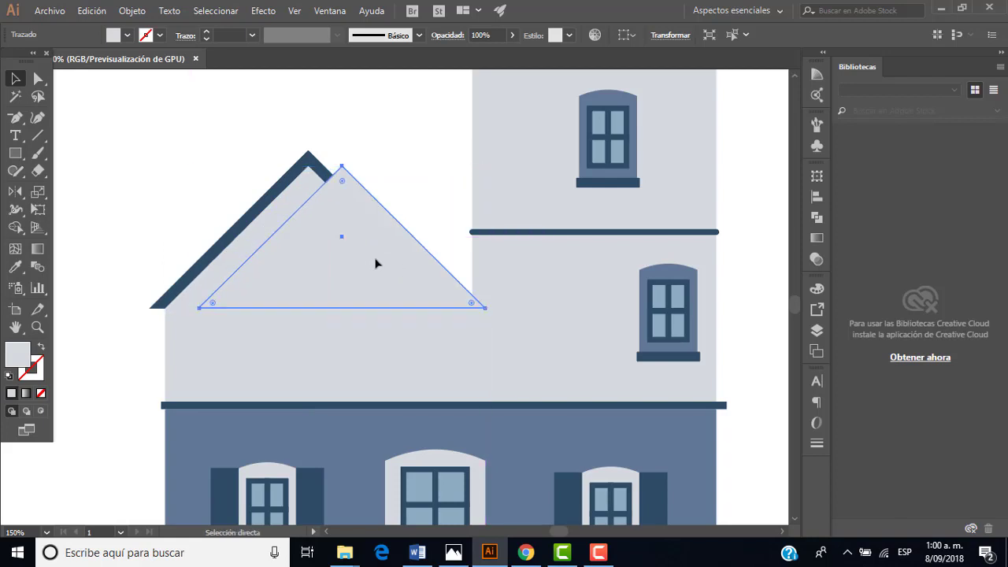
key(ctrl+z)
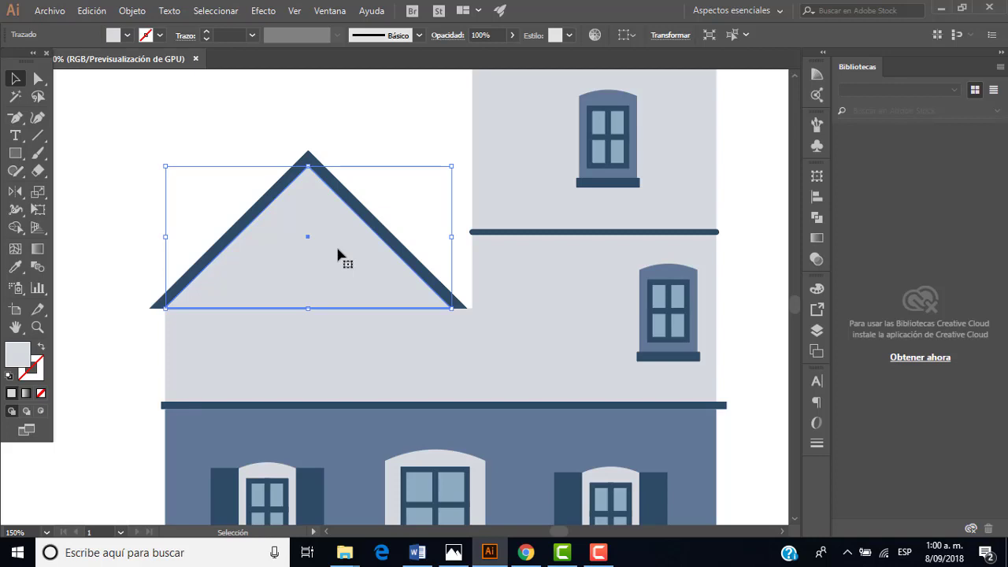
key(Return)
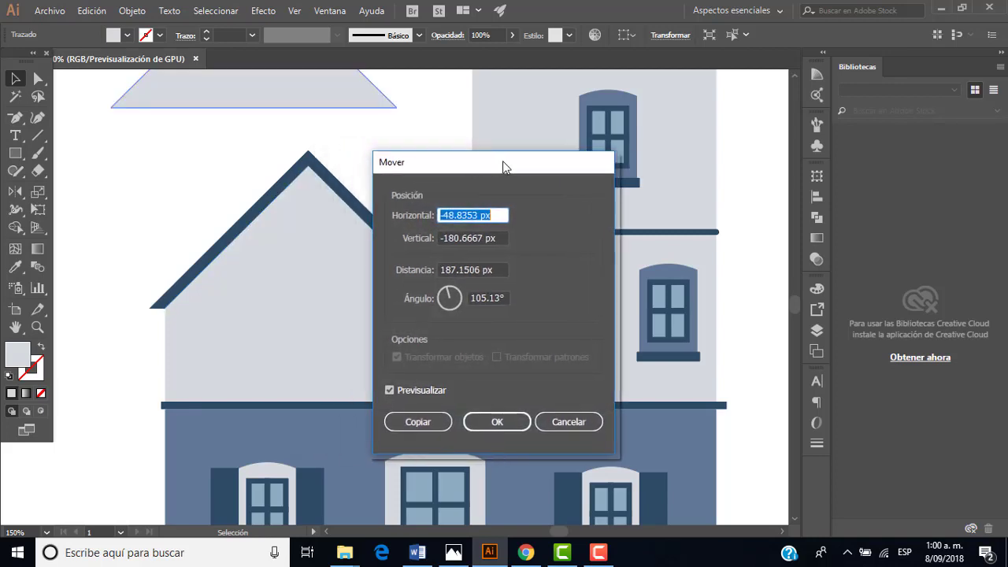
drag(434, 164, 502, 164)
key(Tab)
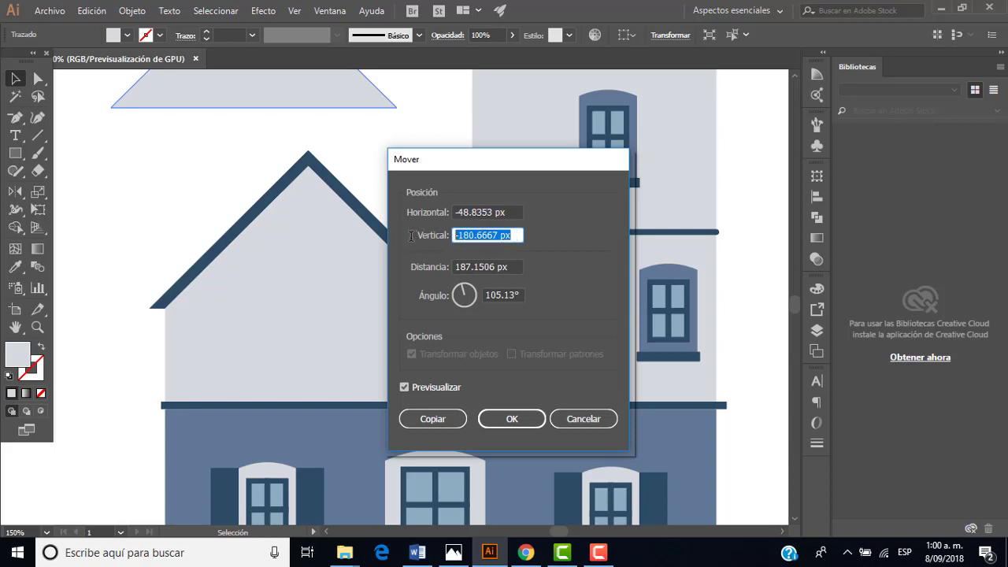
text(0)
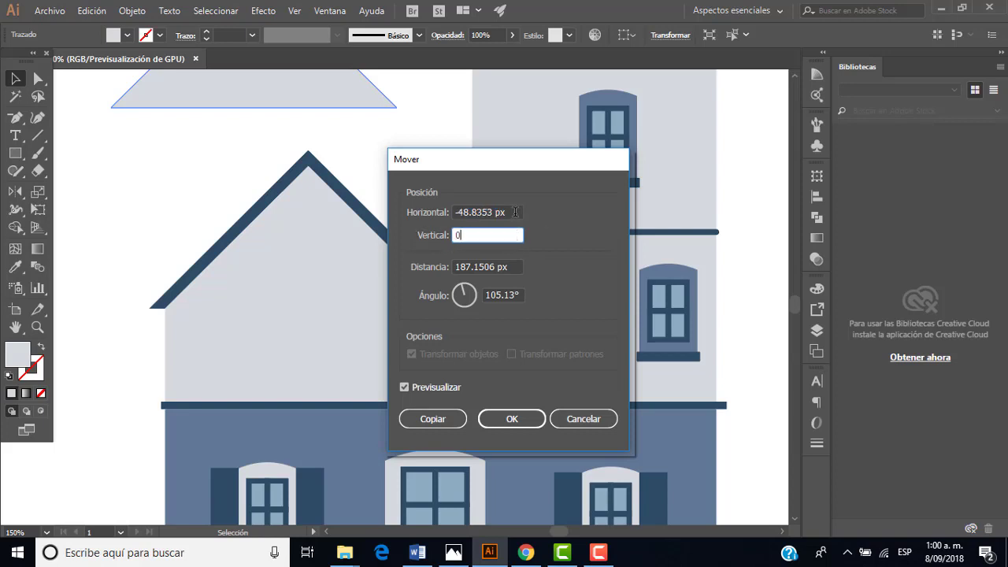
click(516, 212)
drag(515, 212, 436, 208)
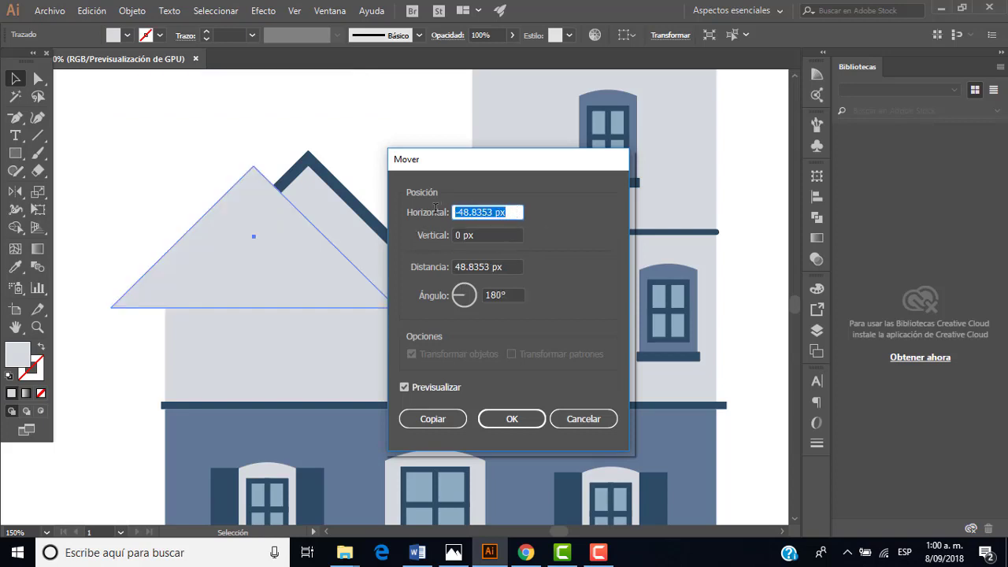
text(20)
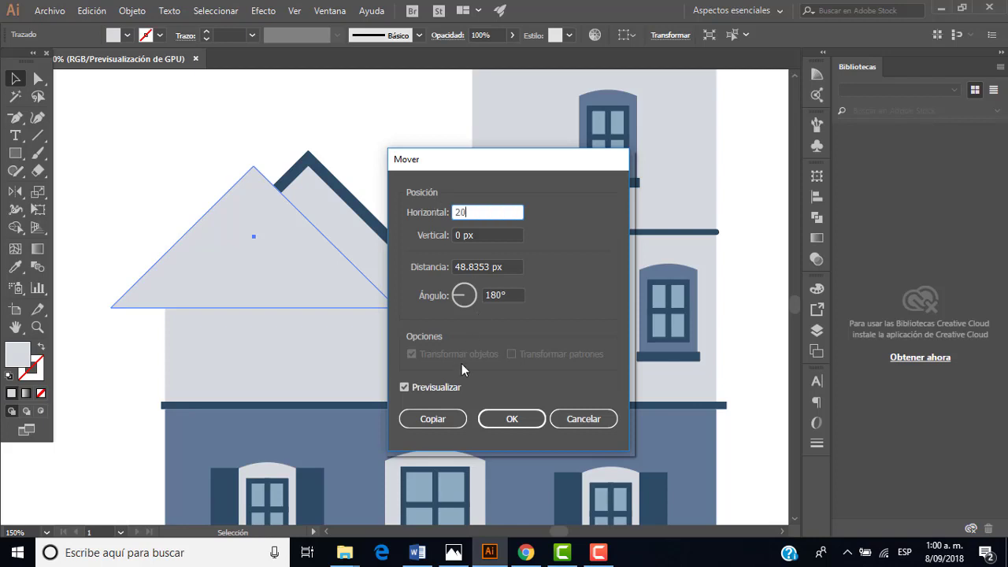
click(452, 387)
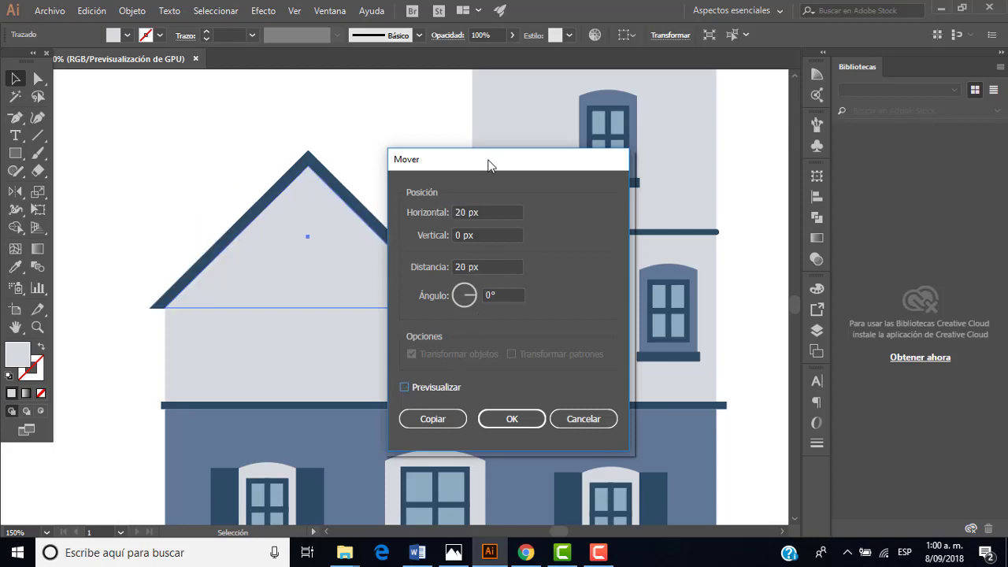
Step: With Preview on, move the triangle 120 px horizontally
drag(491, 165, 637, 161)
click(590, 385)
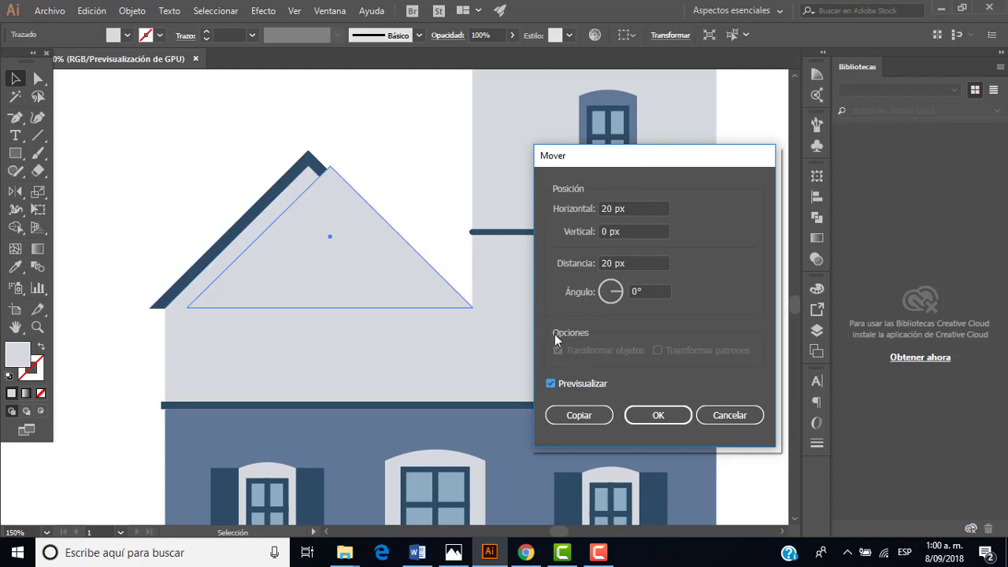
drag(638, 208, 578, 207)
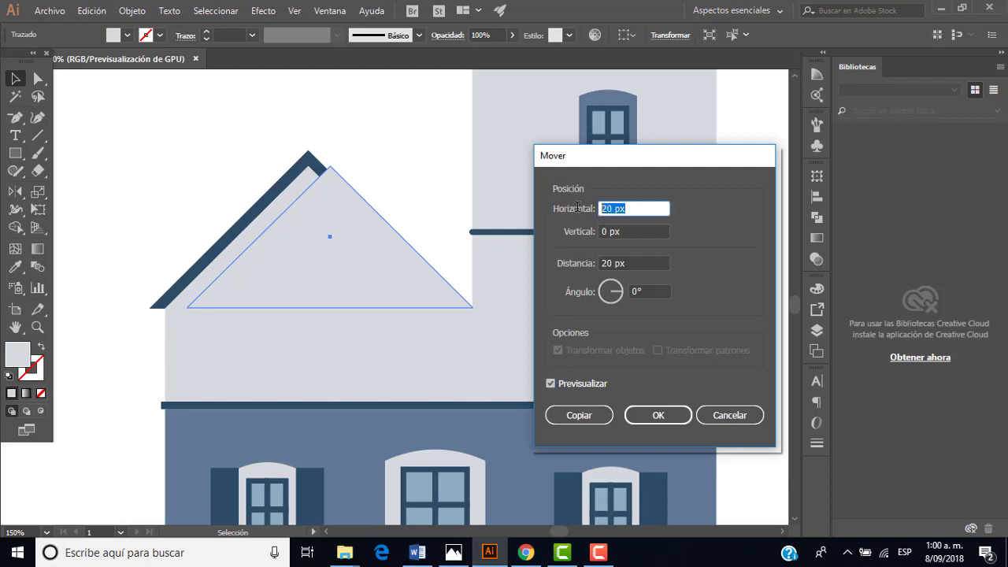
text(120)
key(Return)
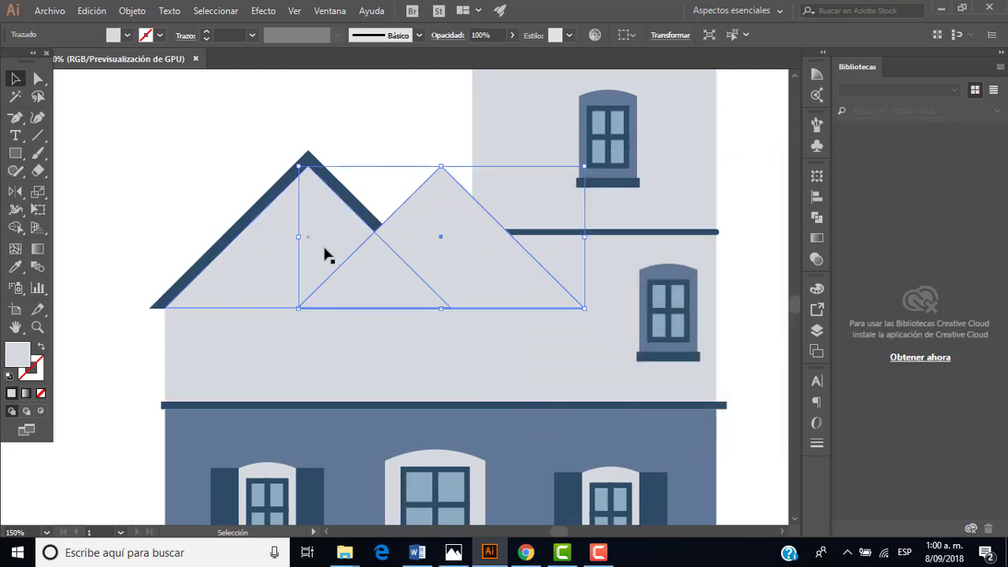
Step: Drag the triangle back to line up under the left gable's dark roof outline
click(391, 135)
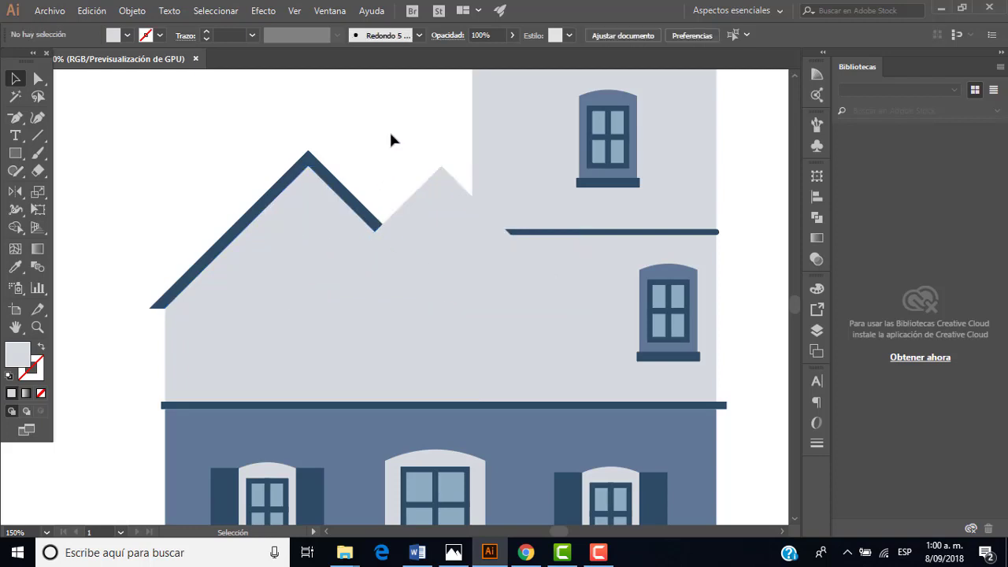
click(416, 256)
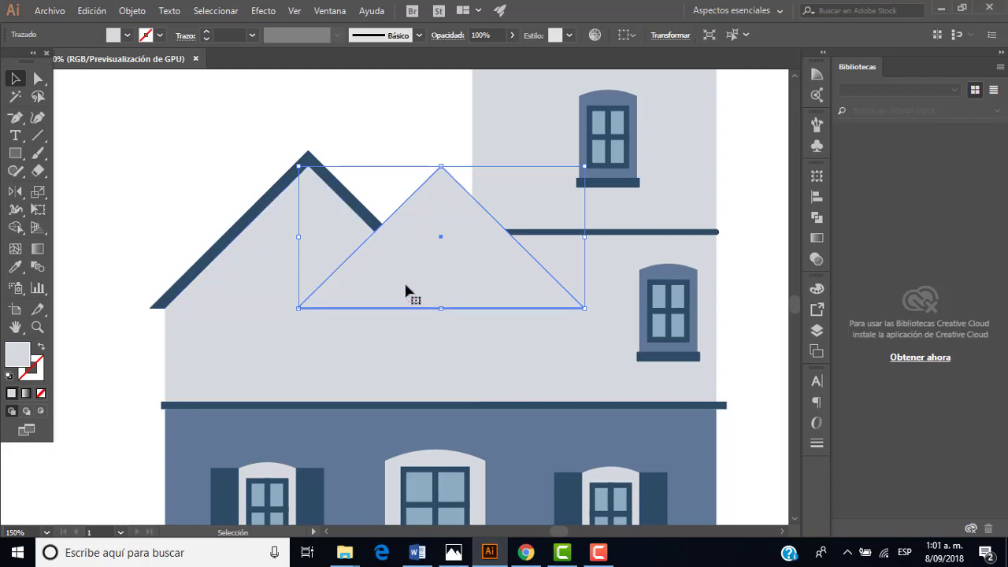
drag(406, 292, 276, 237)
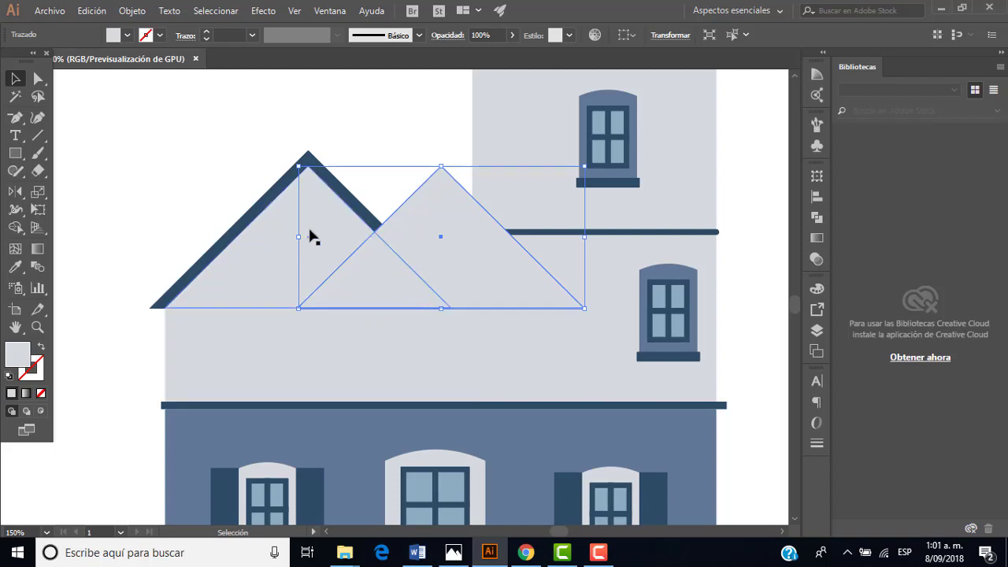
click(293, 119)
click(416, 255)
key(ctrl+shift+a)
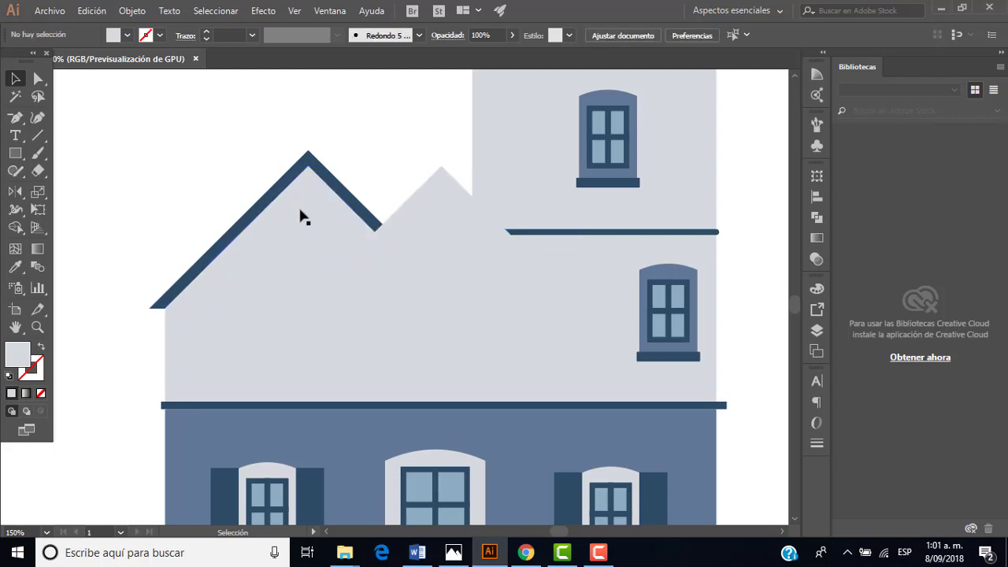
click(316, 251)
click(460, 233)
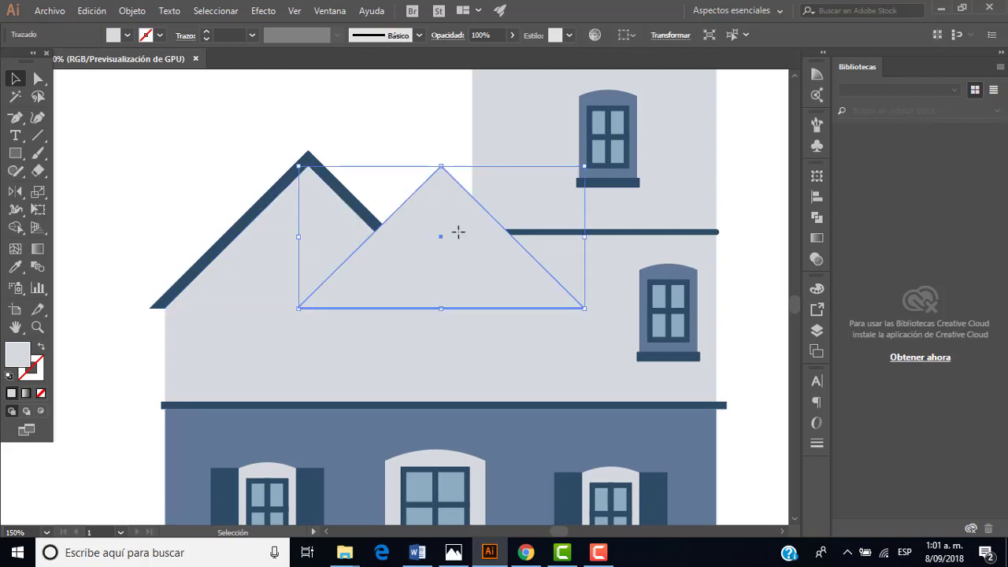
drag(459, 232, 325, 232)
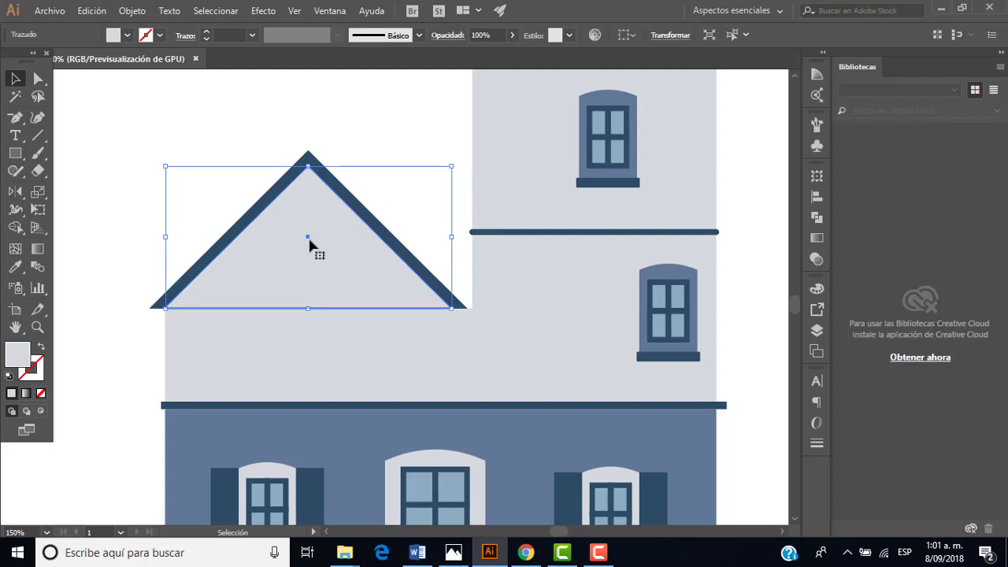
Step: Move the triangle again by Horizontal 120 px, Vertical 0 px, checking with Preview
key(Return)
key(BackSpace)
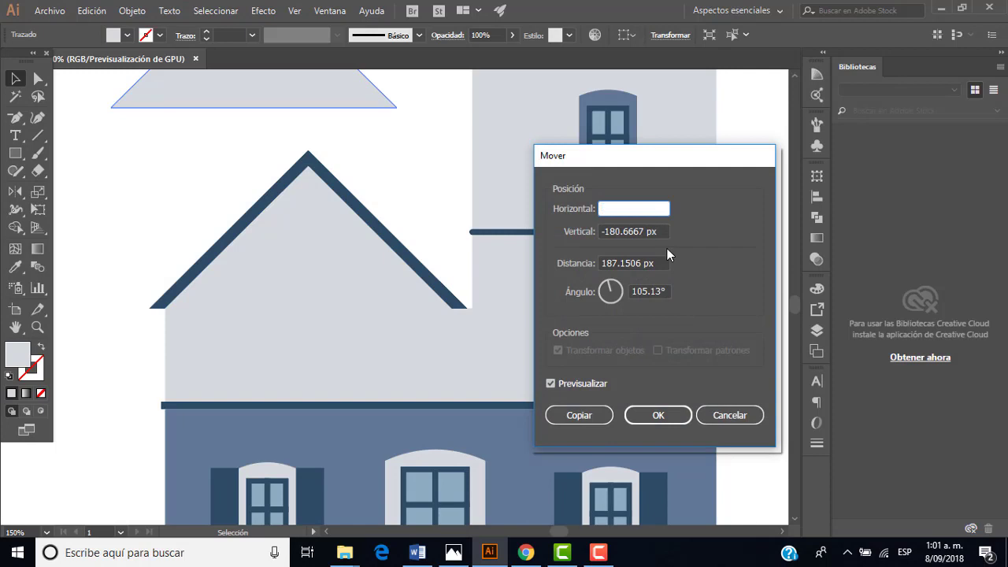
text(0)
click(631, 232)
double_click(631, 232)
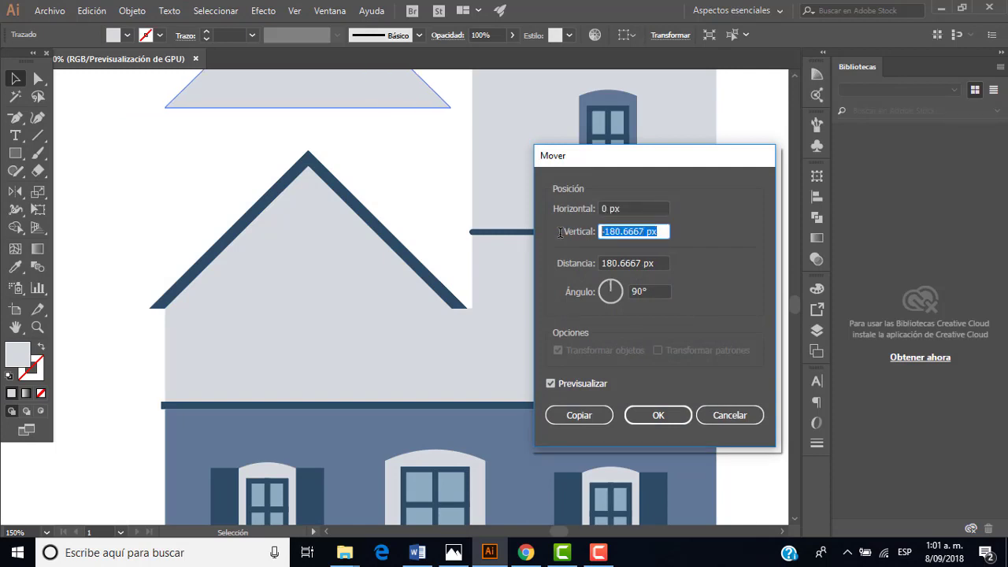
text(120)
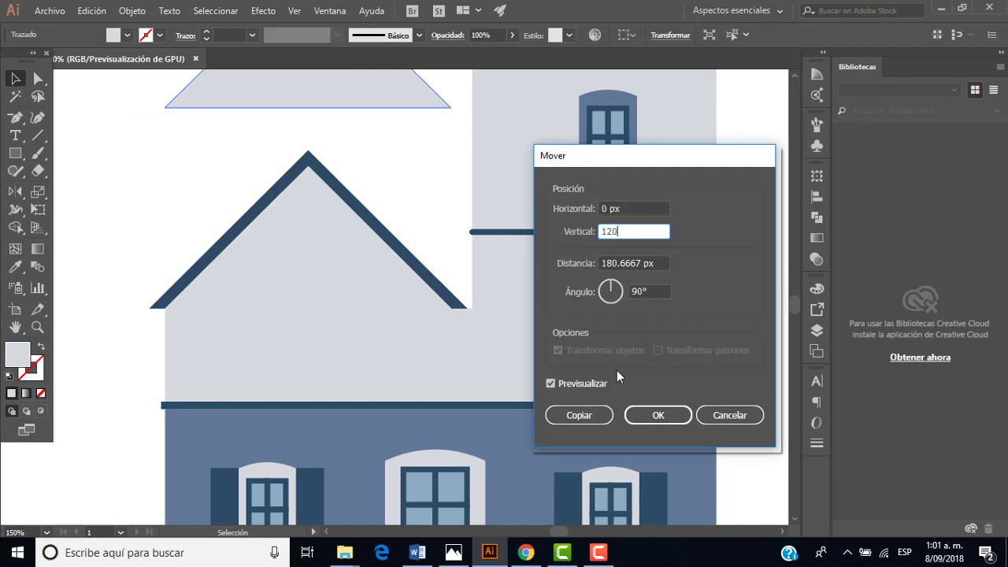
click(591, 384)
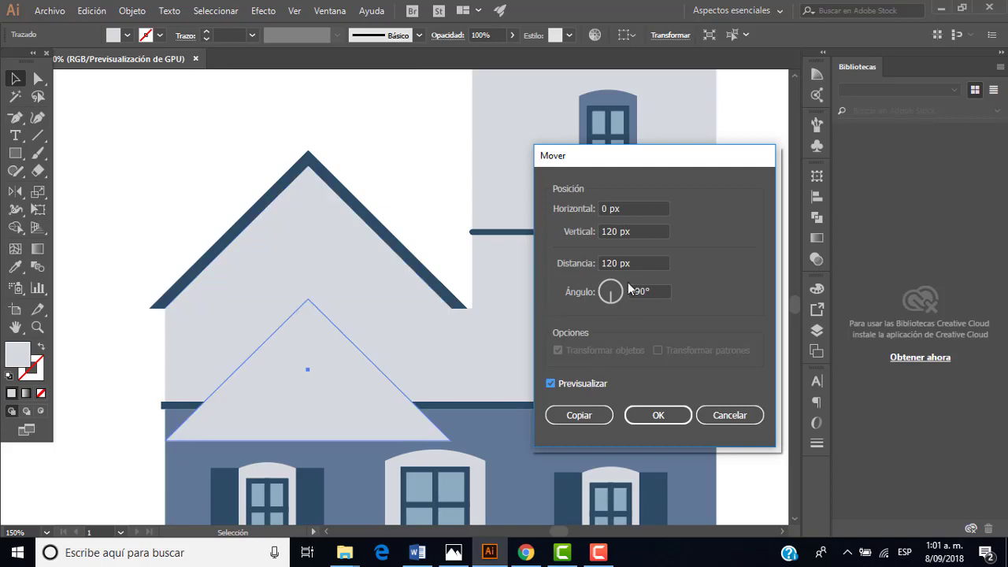
drag(646, 231, 540, 228)
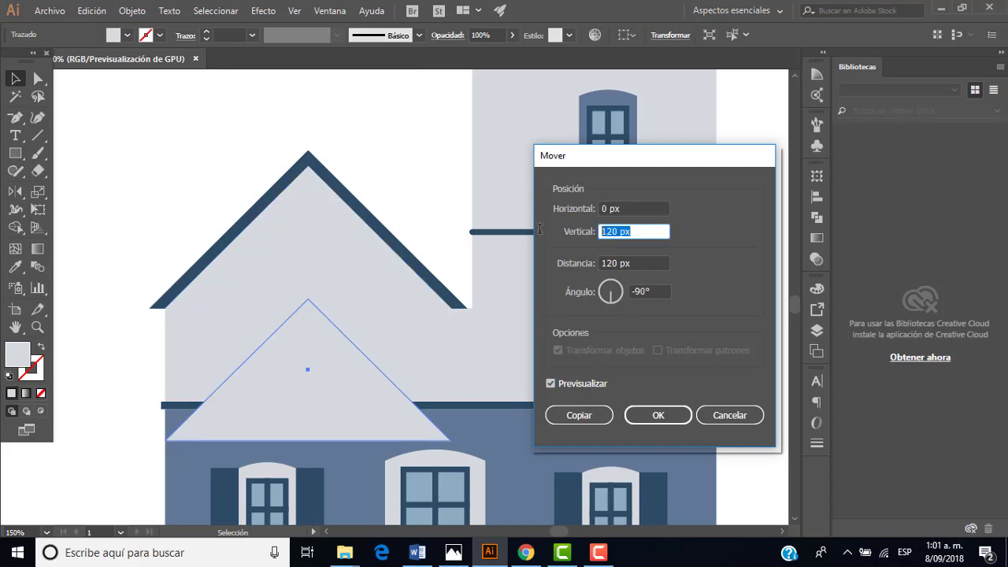
text(0)
drag(632, 208, 534, 205)
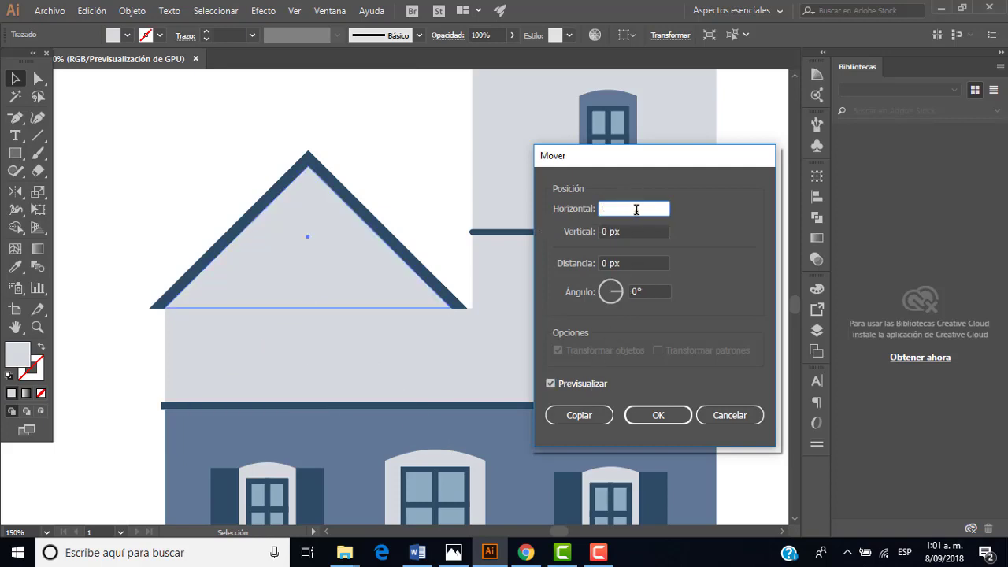
text(120)
click(650, 232)
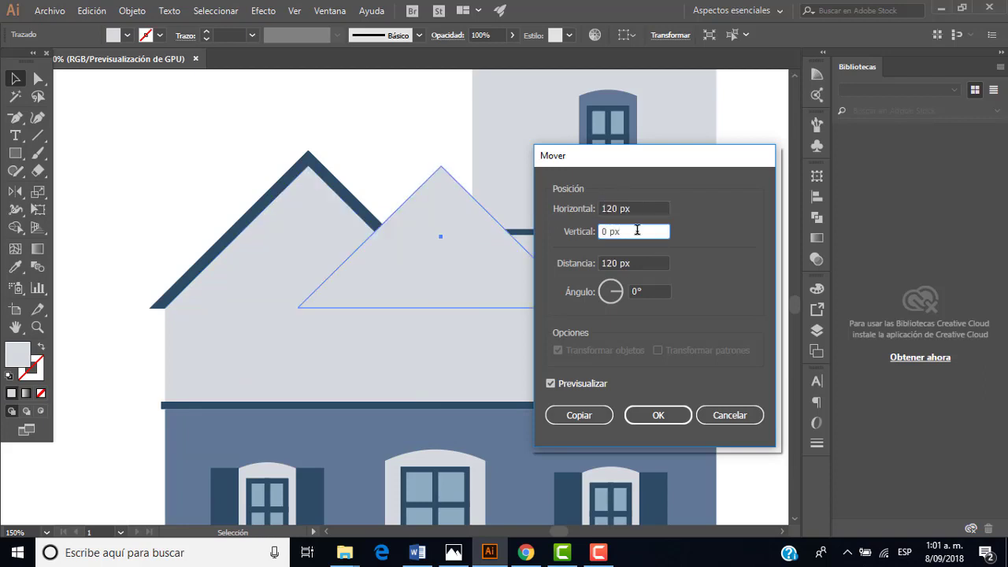
click(643, 418)
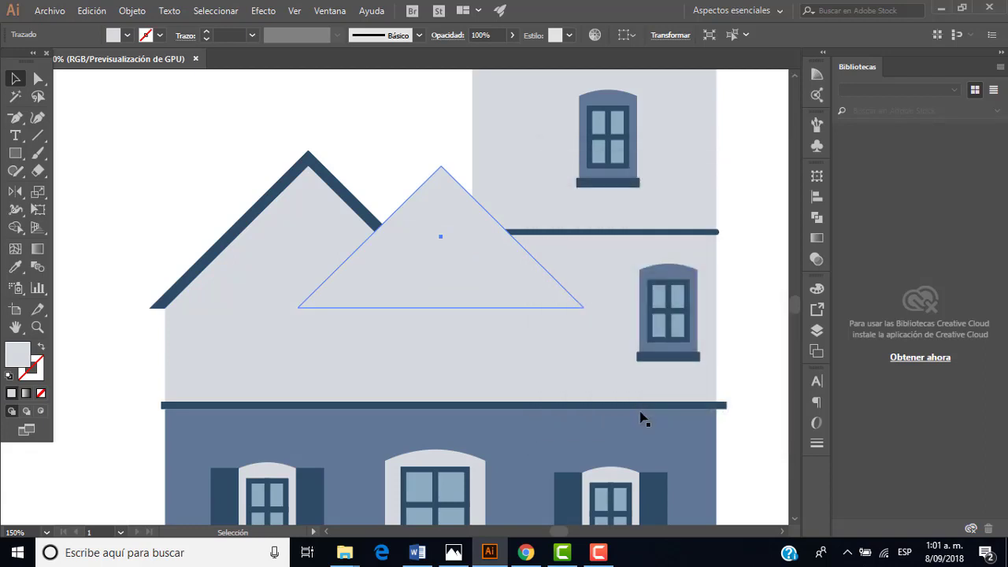
Step: Reselect the moved triangle, undoing an accidental drag
click(409, 140)
click(441, 219)
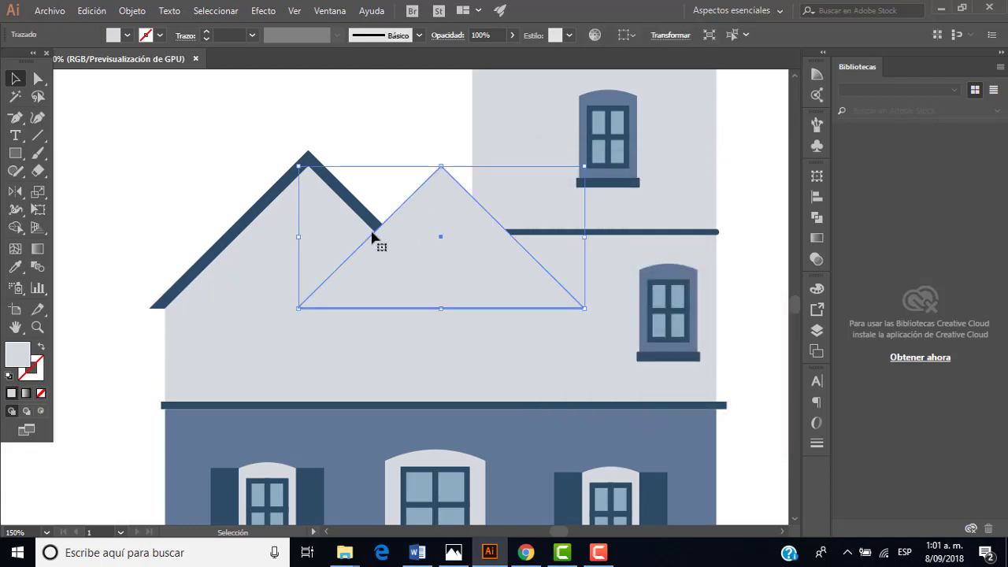
drag(373, 241, 324, 234)
key(ctrl+z)
Step: Fill the shifted triangle with the blue-grey 63798C using the Eyedropper
scroll(414, 207, down, 2)
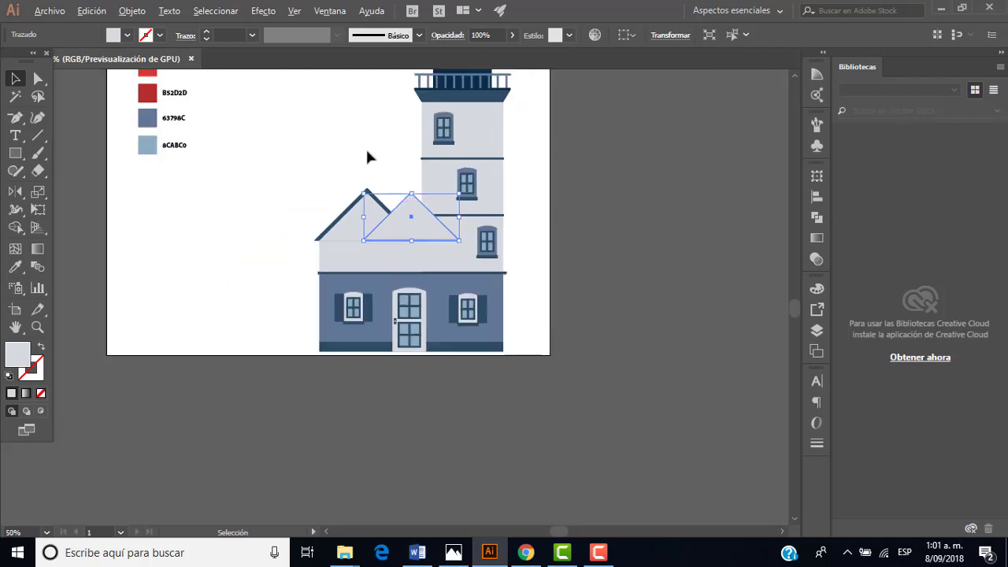
scroll(366, 156, up, 1)
scroll(366, 156, up, 1)
scroll(367, 156, up, 1)
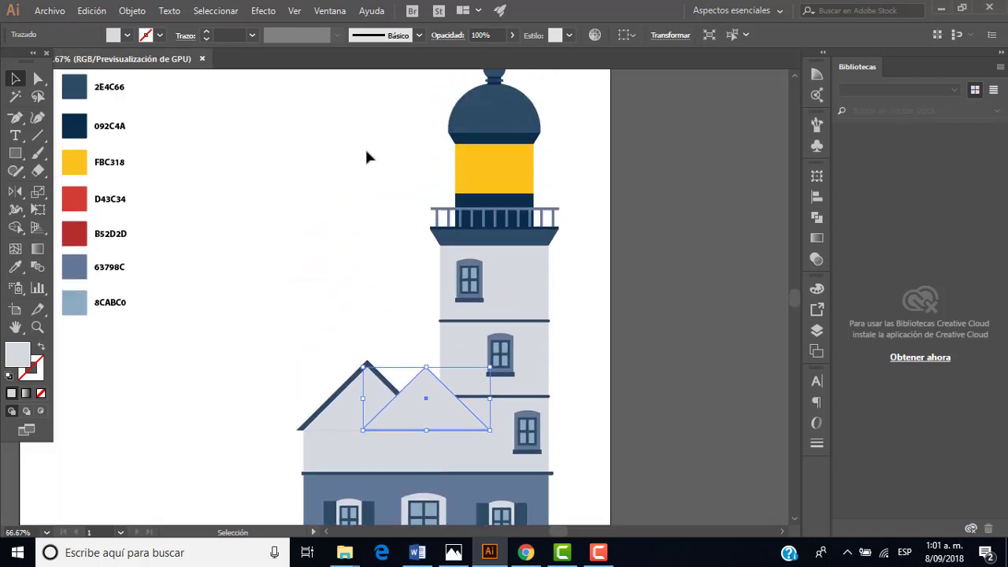
scroll(367, 156, up, 1)
scroll(366, 157, up, 1)
scroll(366, 157, down, 1)
scroll(367, 158, down, 1)
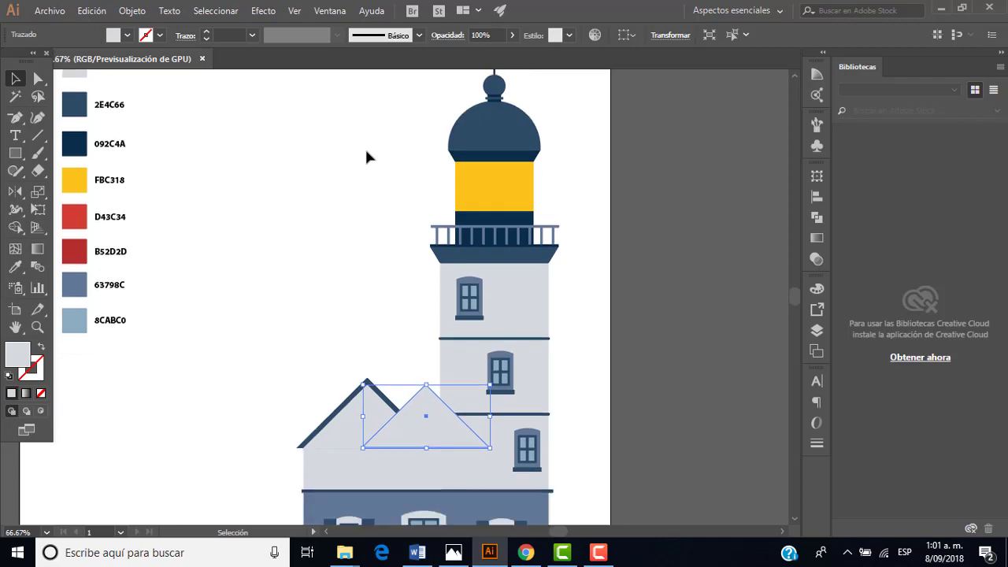
click(15, 266)
click(80, 292)
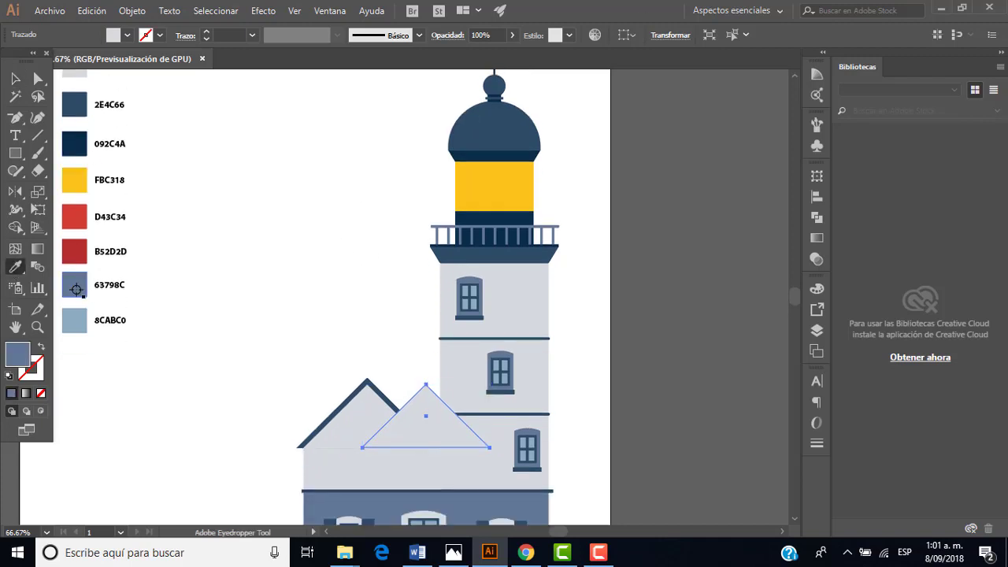
click(16, 79)
Step: Check the left gable and the blue-grey triangle, ending with the triangle selected
click(338, 326)
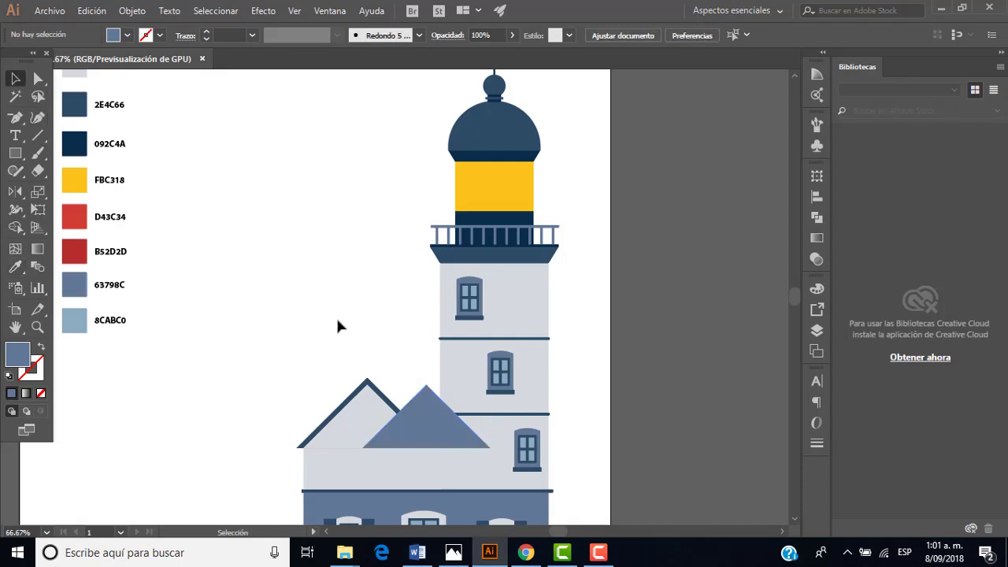
scroll(426, 427, up, 2)
click(325, 399)
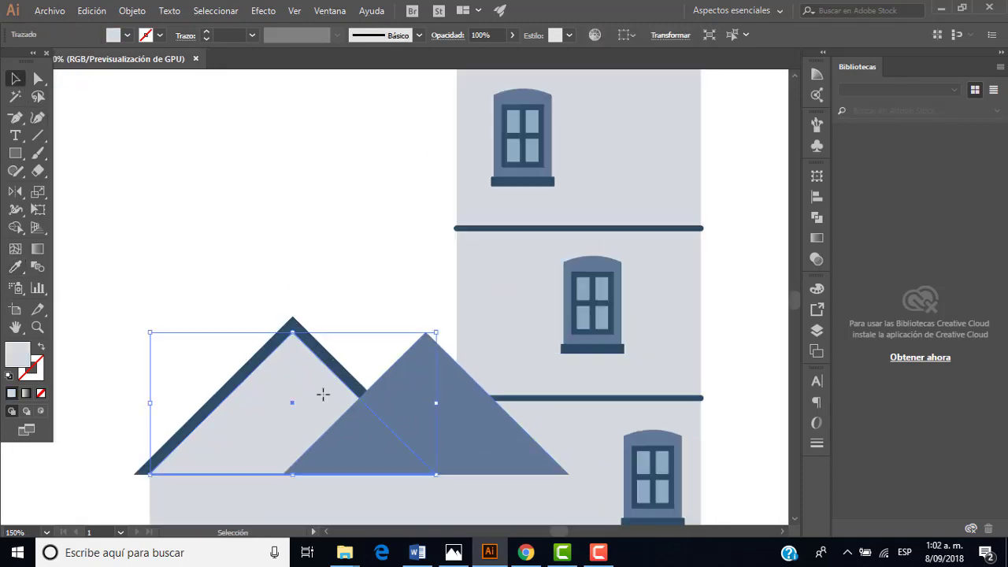
click(371, 288)
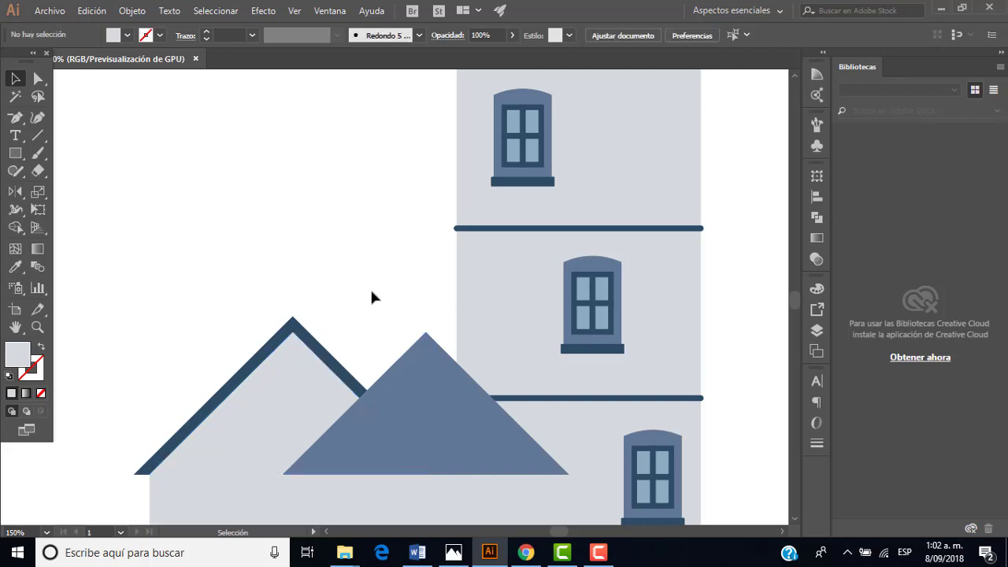
click(419, 386)
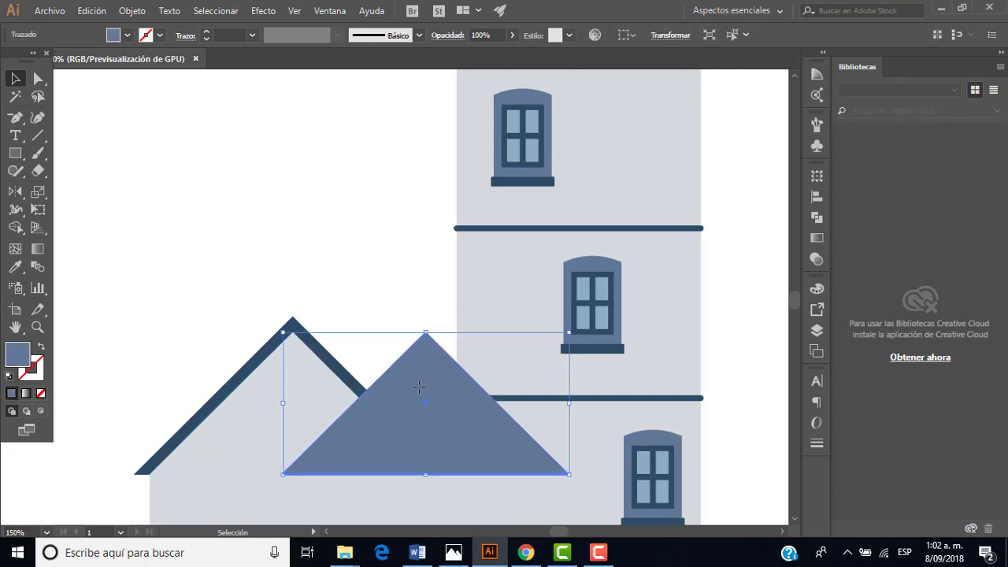
click(376, 310)
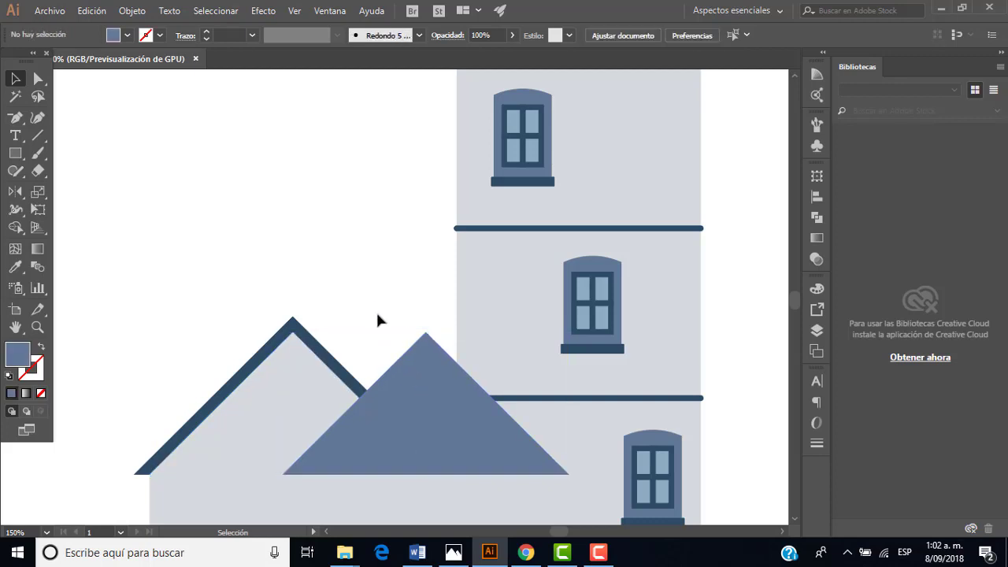
click(410, 409)
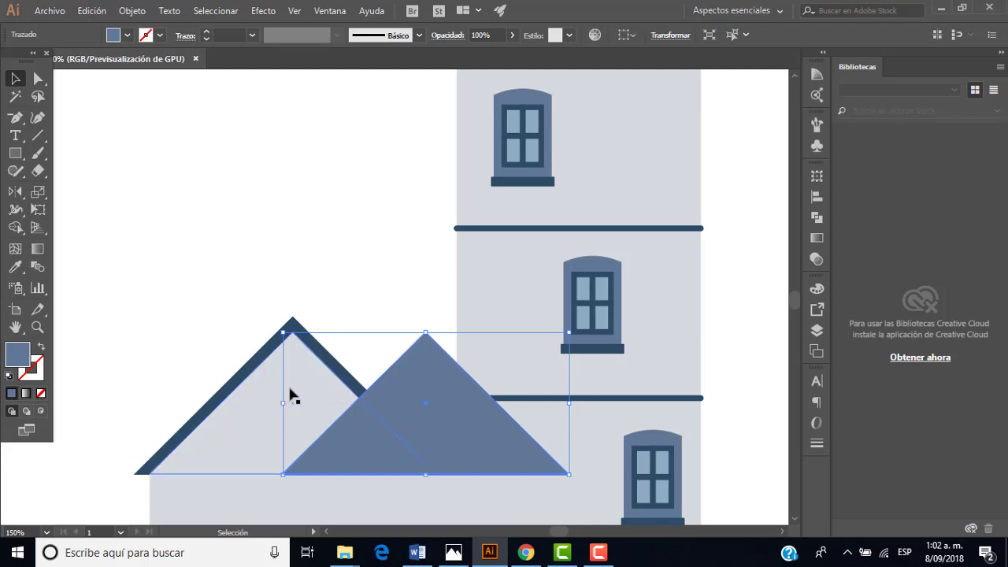
Step: Send the blue-grey triangle behind the tower and dark roof edge, then reselect it
right_click(419, 388)
mouse_move(463, 309)
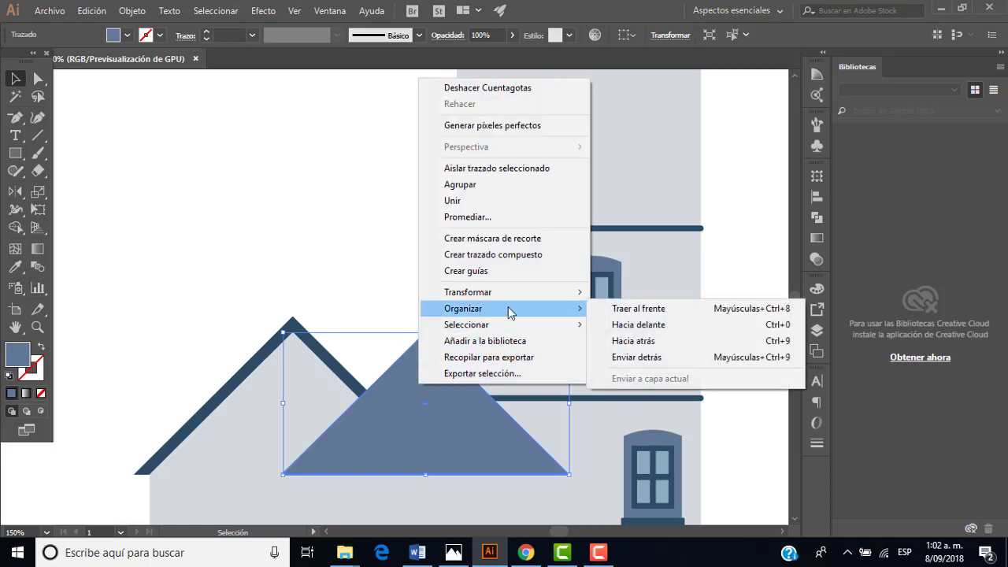
click(652, 358)
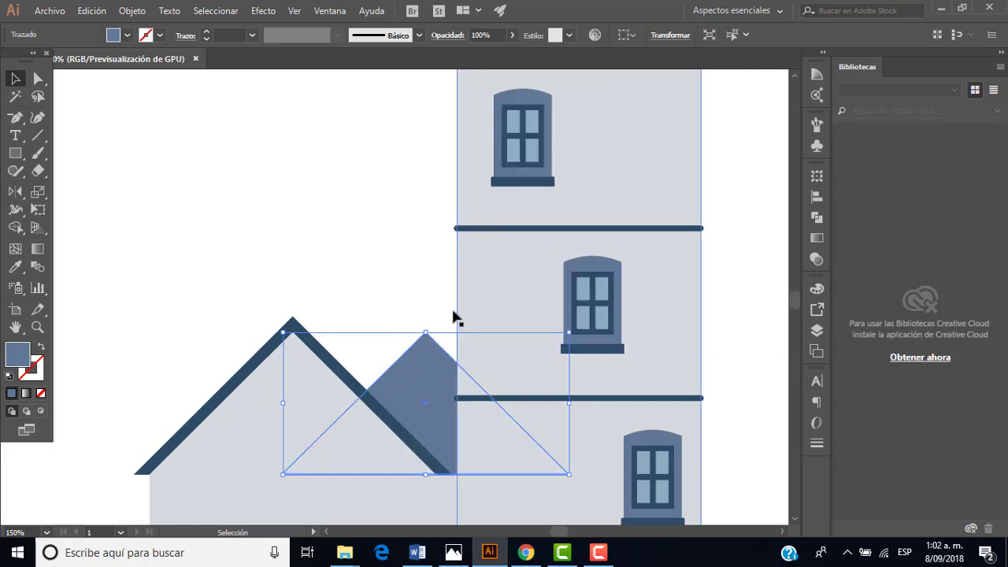
click(398, 282)
click(423, 389)
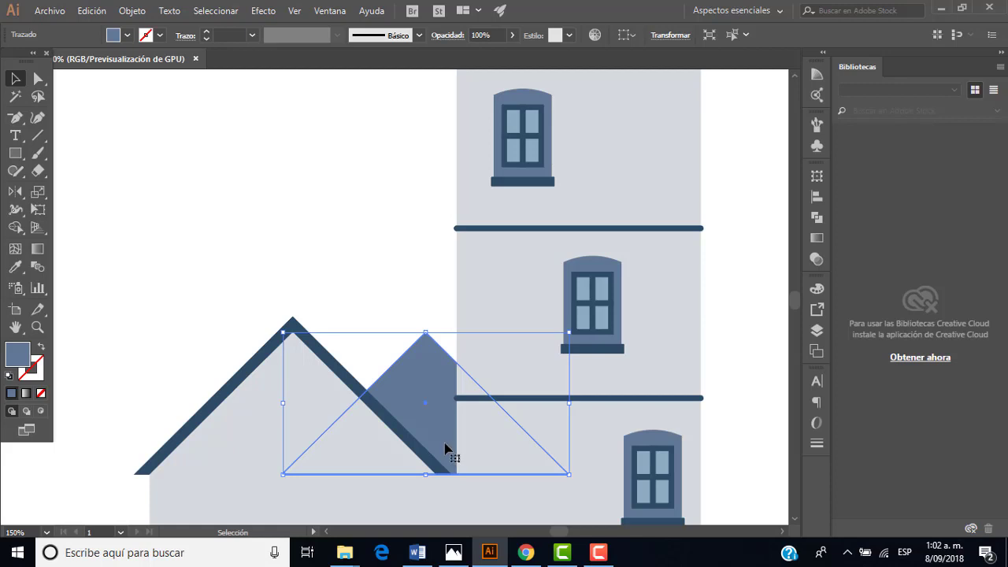
alt+scroll(430, 418, up, 1)
alt+scroll(430, 419, up, 1)
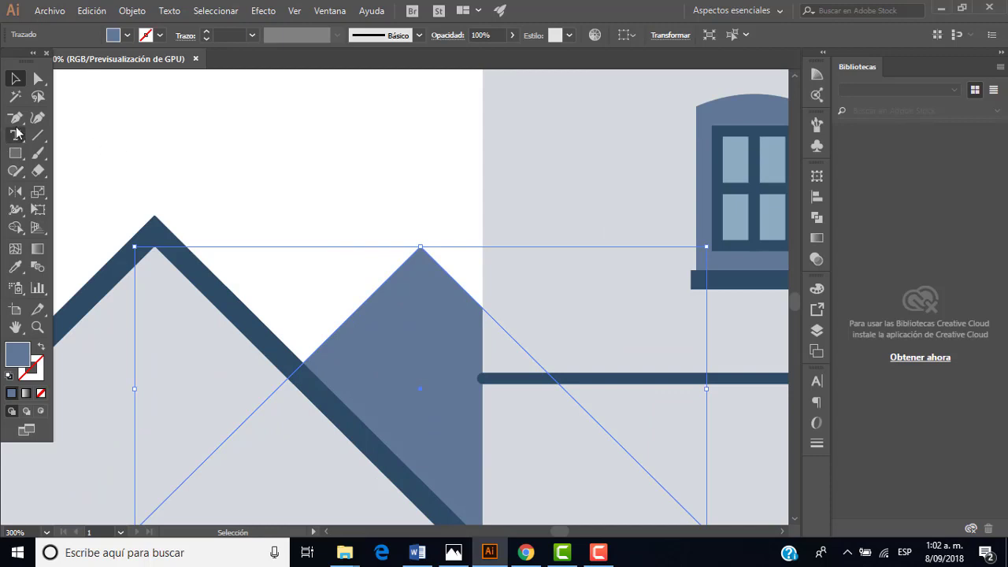
Step: Add an anchor on the triangle's left edge and drag it onto the annex roof peak
click(16, 118)
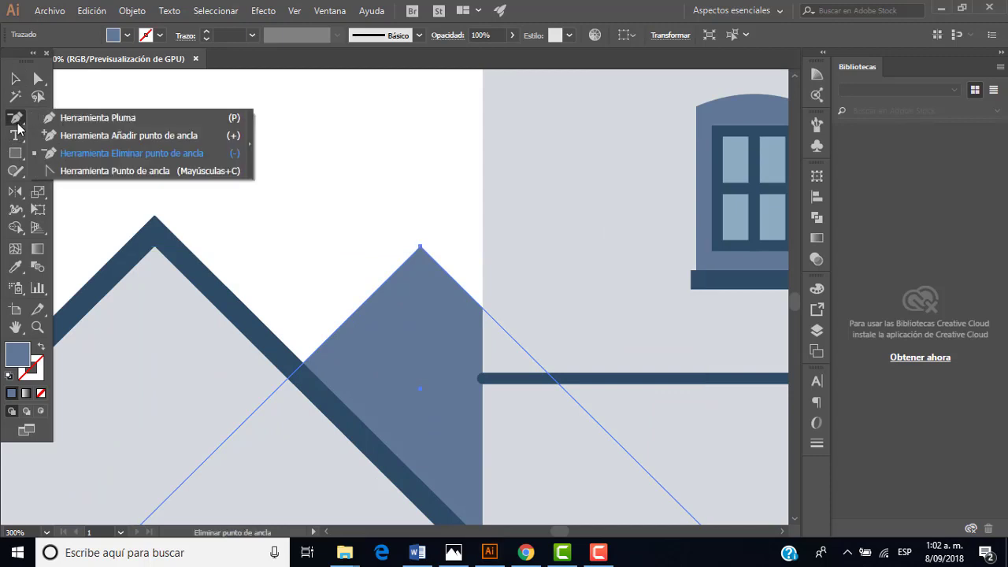
click(99, 135)
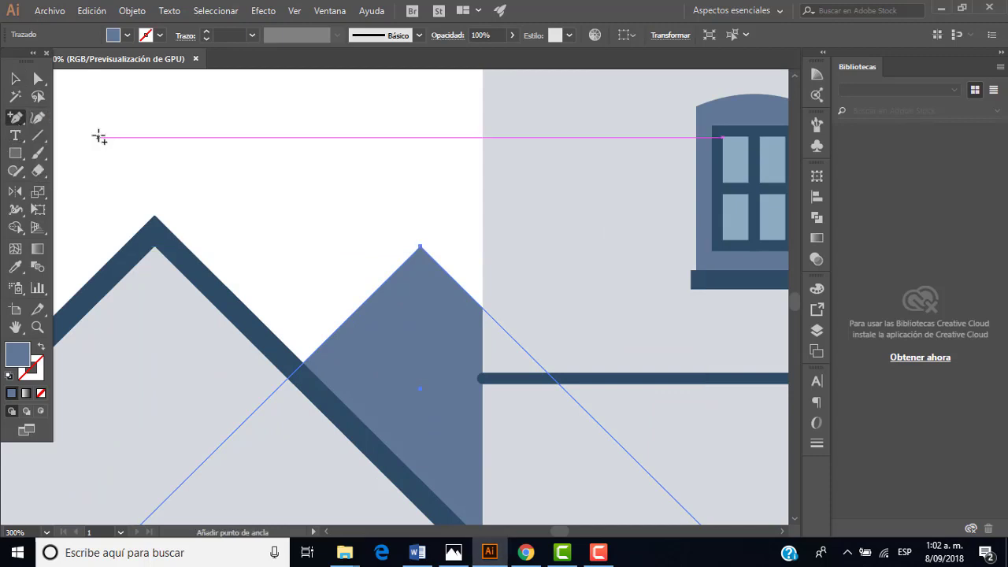
alt+scroll(315, 373, up, 1)
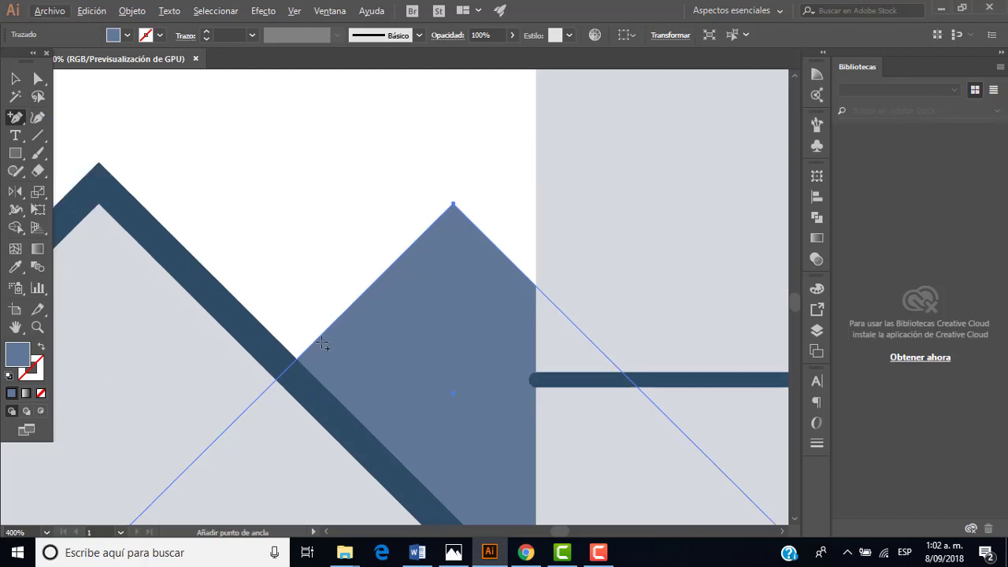
click(322, 333)
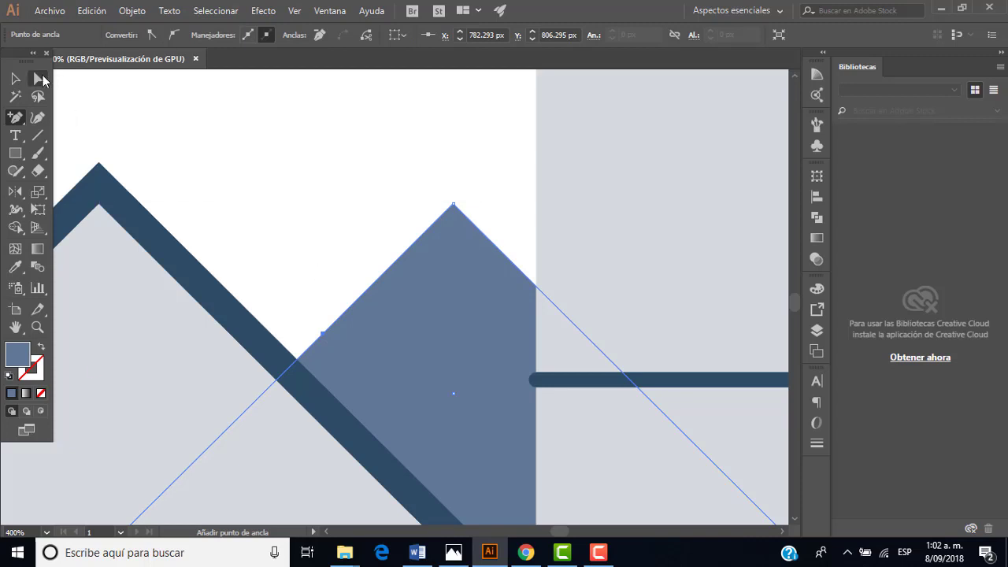
click(38, 78)
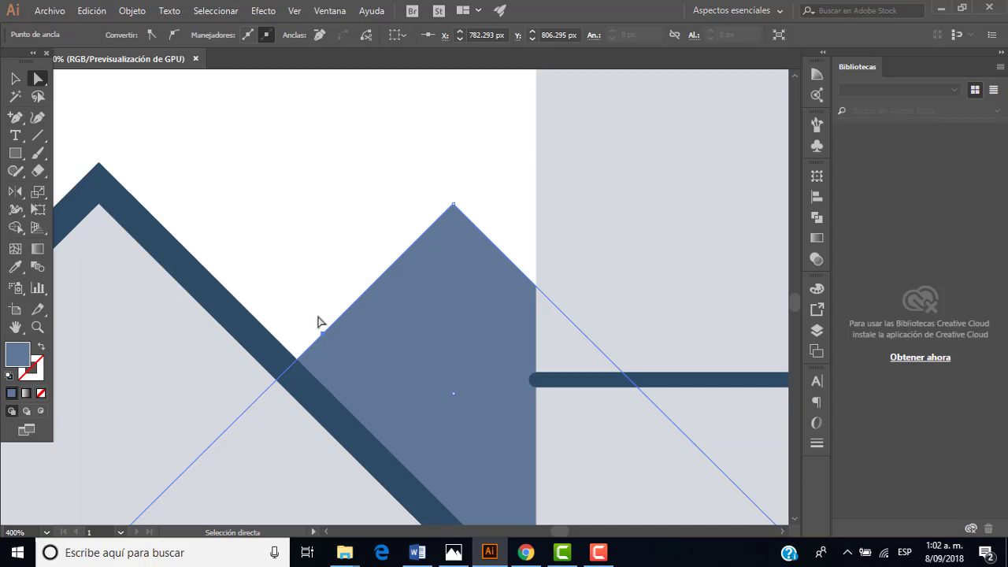
drag(322, 335, 100, 161)
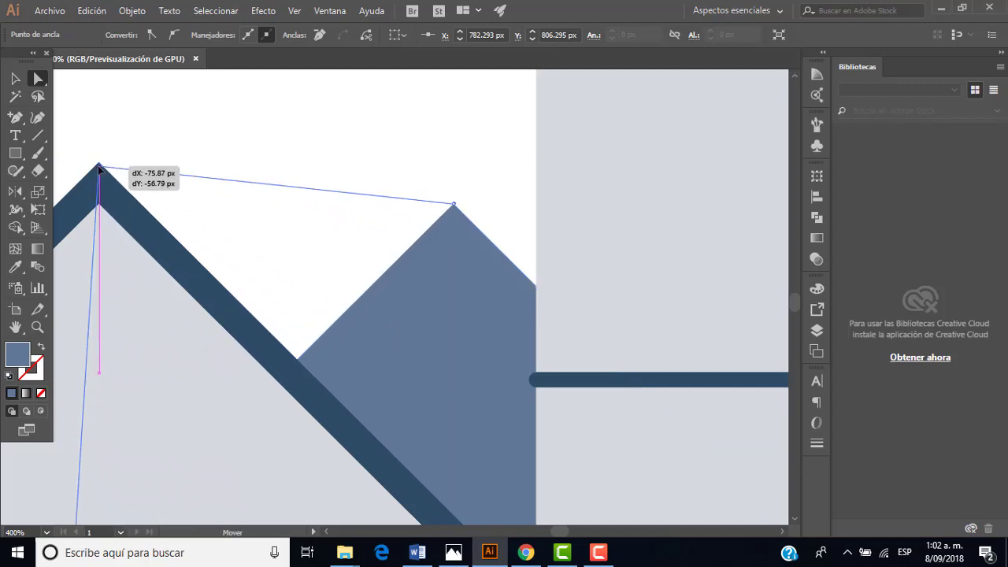
drag(100, 162, 98, 166)
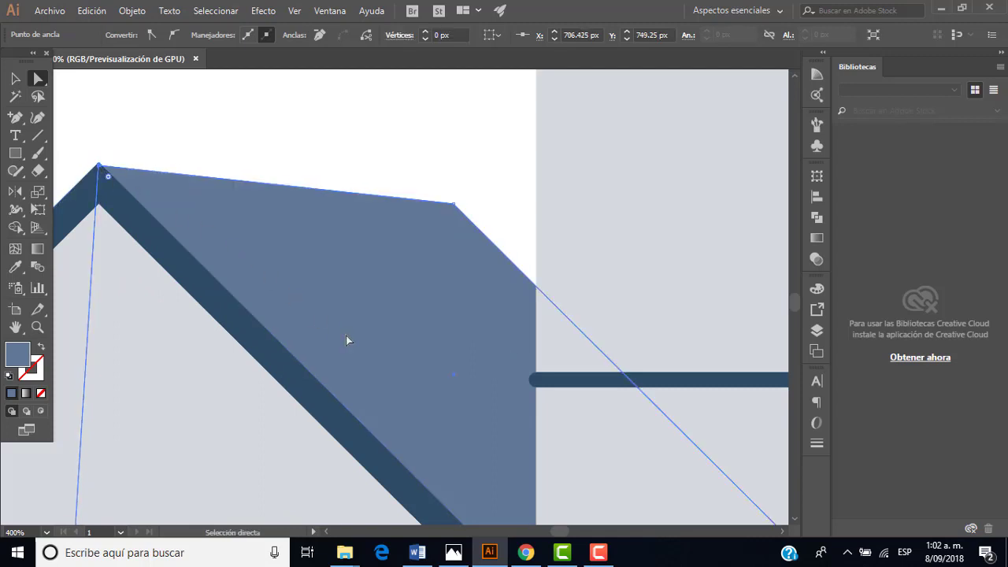
scroll(346, 336, down, 3)
scroll(354, 340, down, 1)
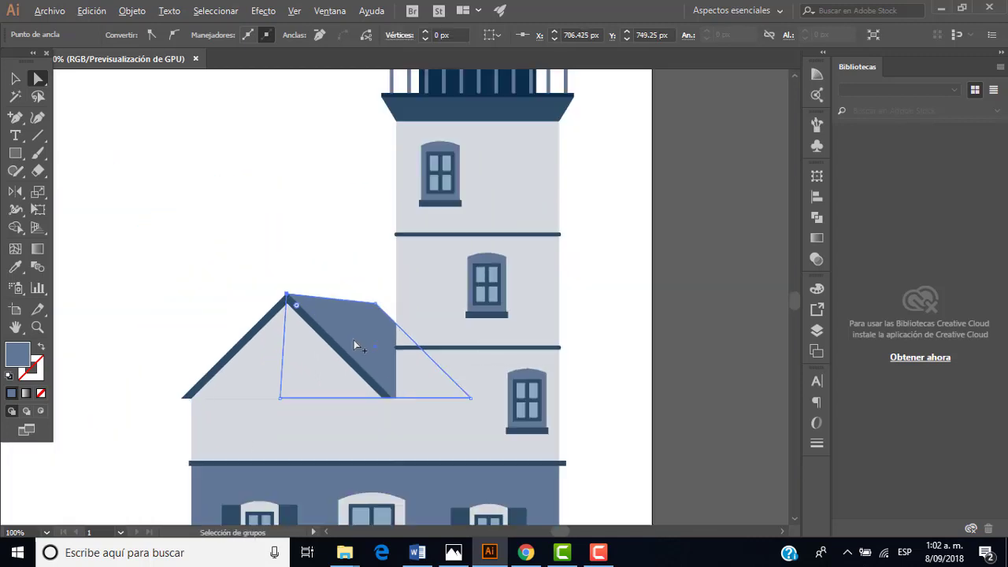
click(15, 79)
click(243, 235)
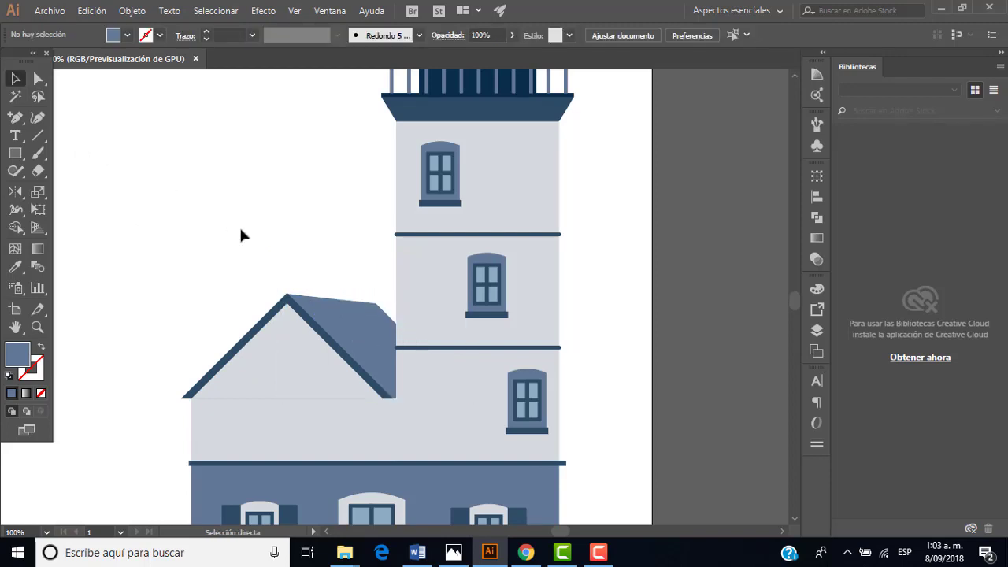
Step: Redo the roof slope, pulling a new left-edge anchor up to the annex peak
key(ctrl+z)
scroll(377, 362, up, 3)
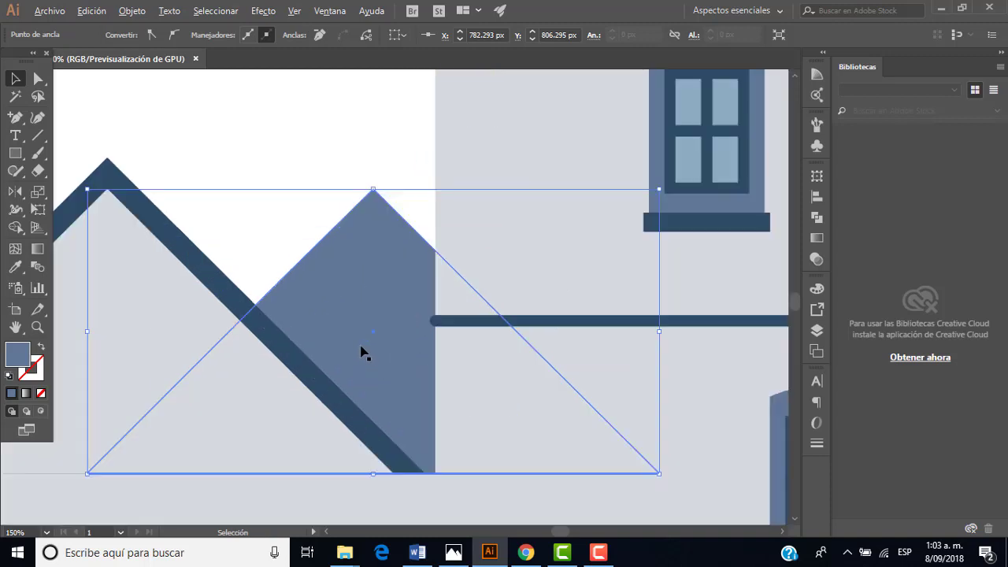
click(15, 118)
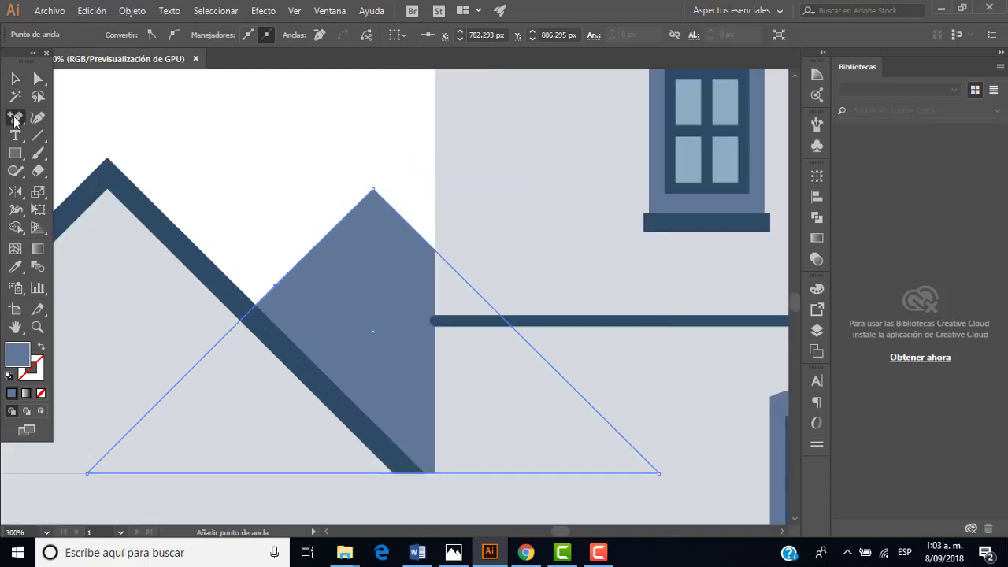
drag(15, 119, 78, 131)
click(38, 78)
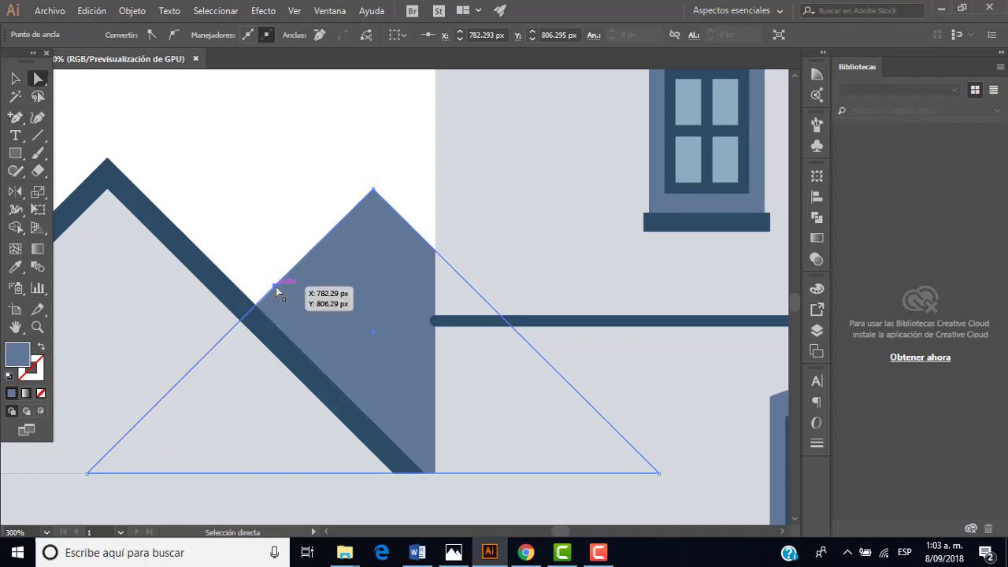
drag(275, 287, 105, 157)
click(15, 79)
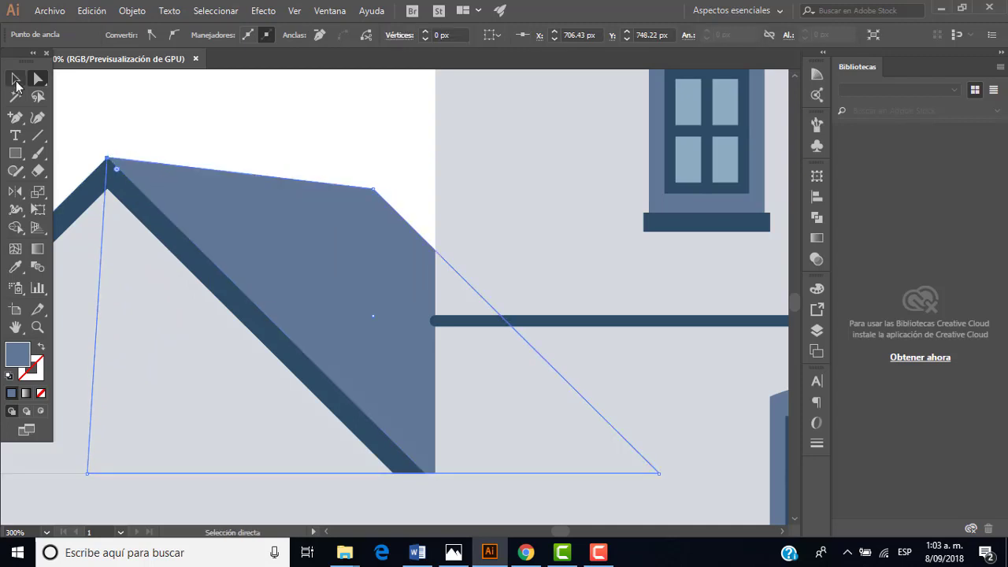
click(208, 124)
Step: Compare the drawing with the FARO.jpg reference photo
alt+scroll(229, 189, down, 5)
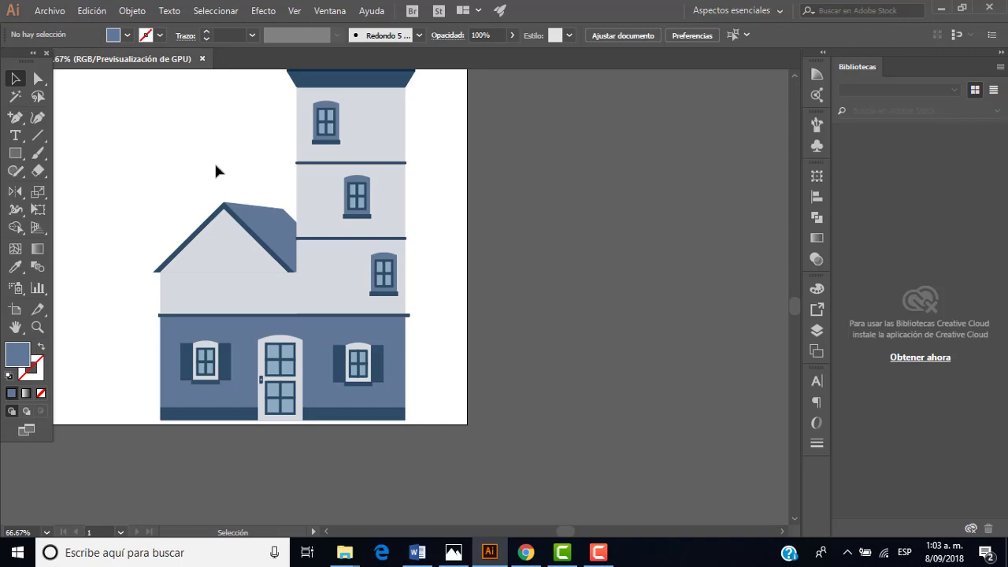
scroll(257, 259, up, 2)
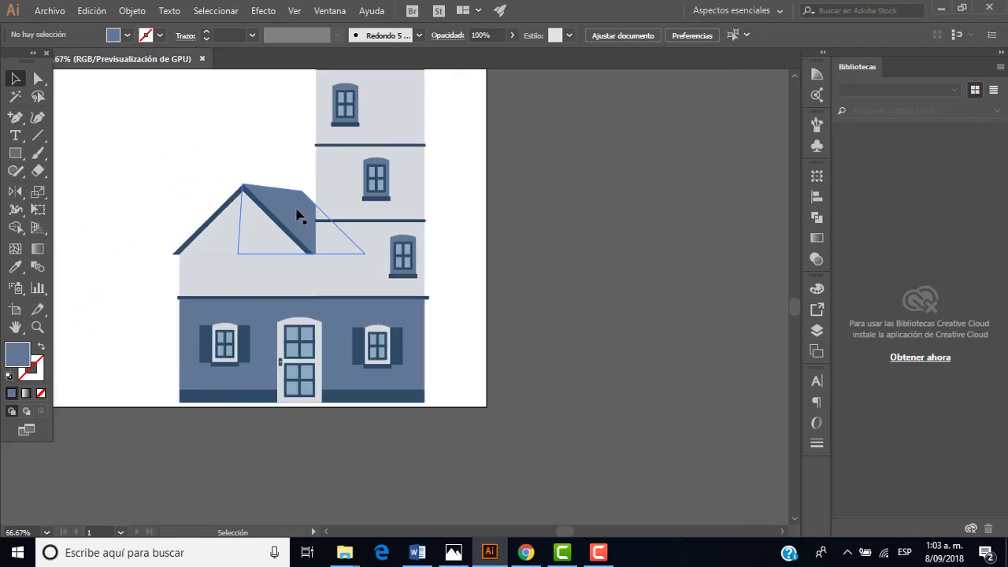
click(454, 552)
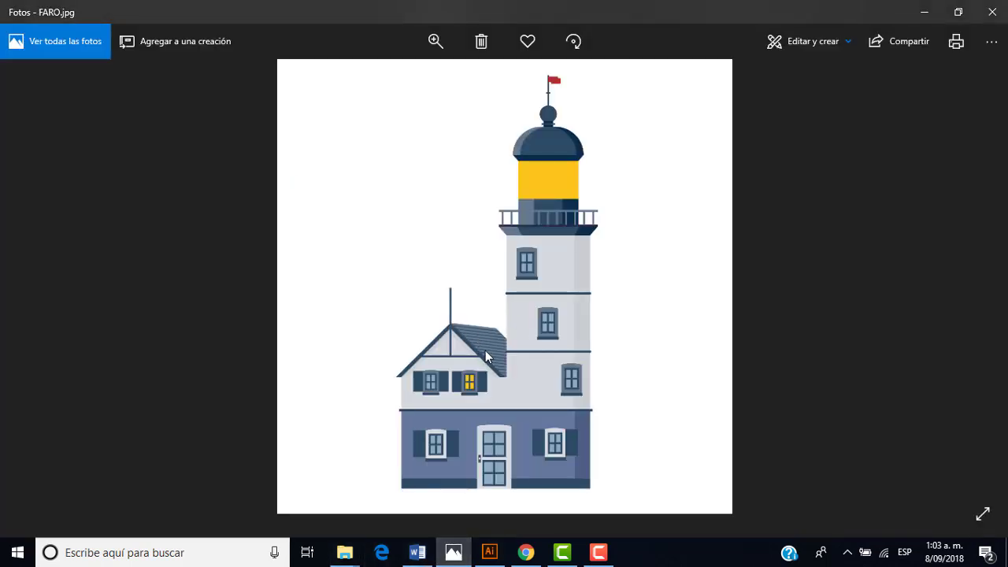
click(490, 552)
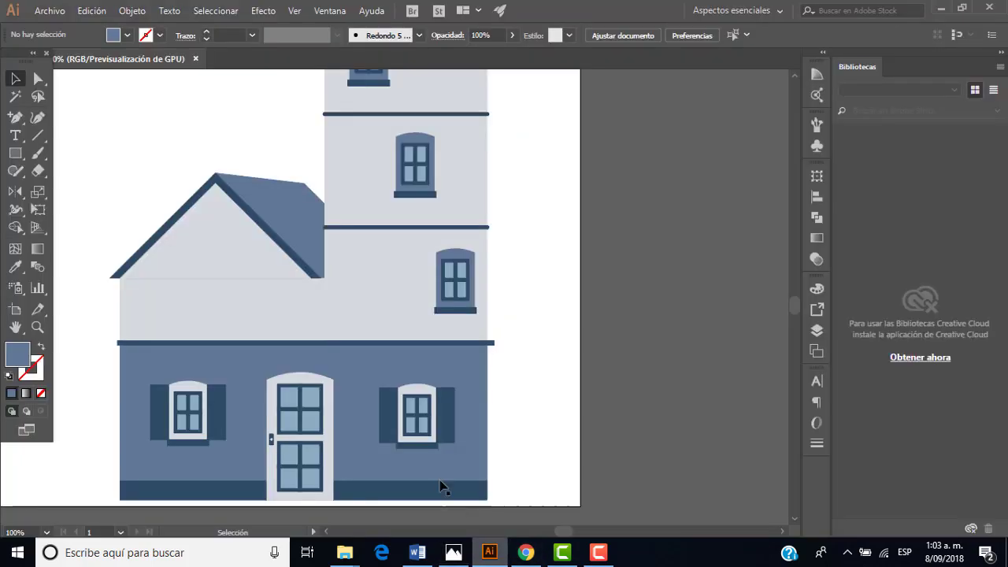
Step: Zoom in on the annex roof and select its blue-grey roof slope
scroll(427, 405, down, 2)
scroll(416, 383, up, 1)
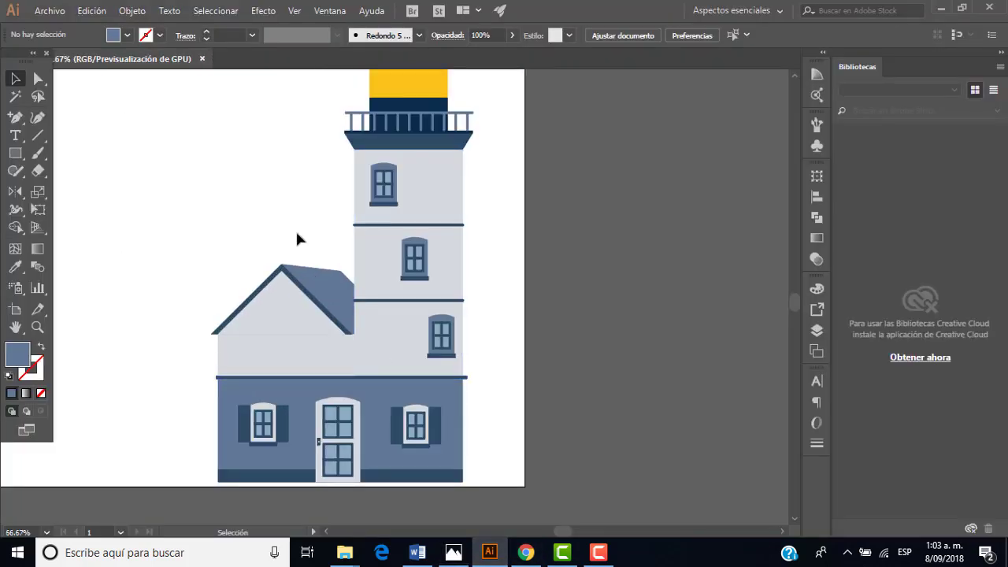
scroll(298, 234, up, 1)
scroll(299, 238, down, 1)
scroll(313, 268, down, 2)
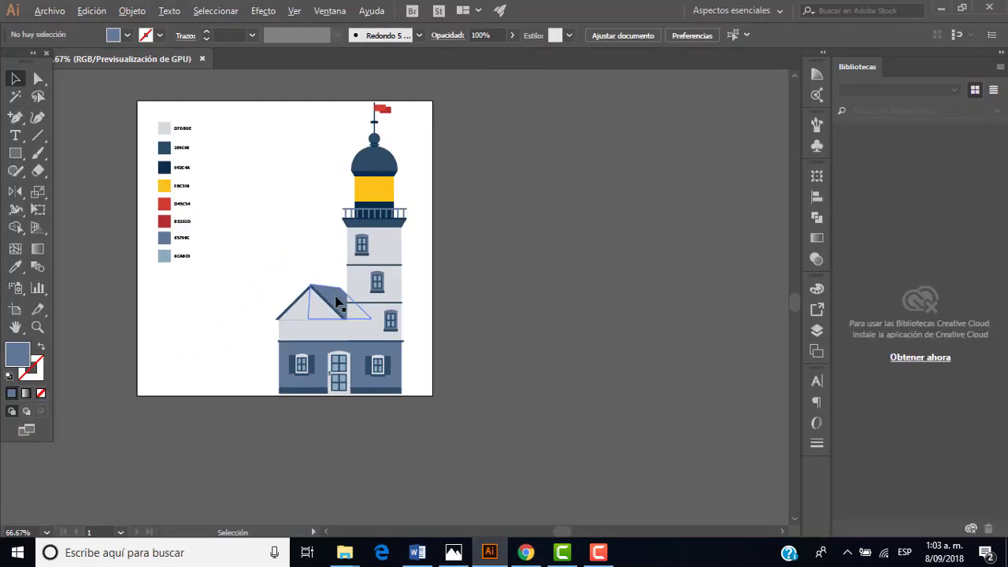
scroll(338, 307, up, 2)
scroll(343, 303, up, 2)
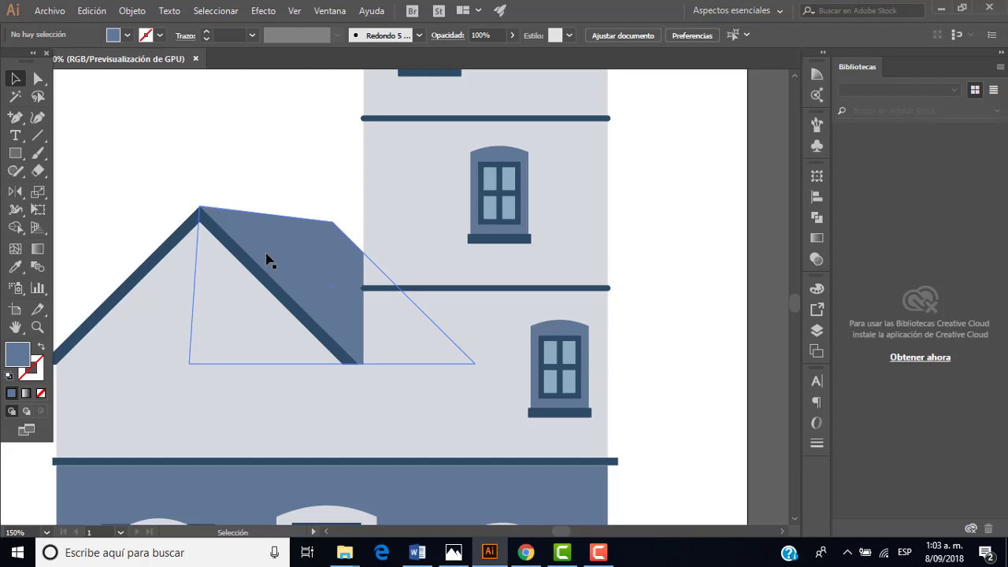
click(316, 282)
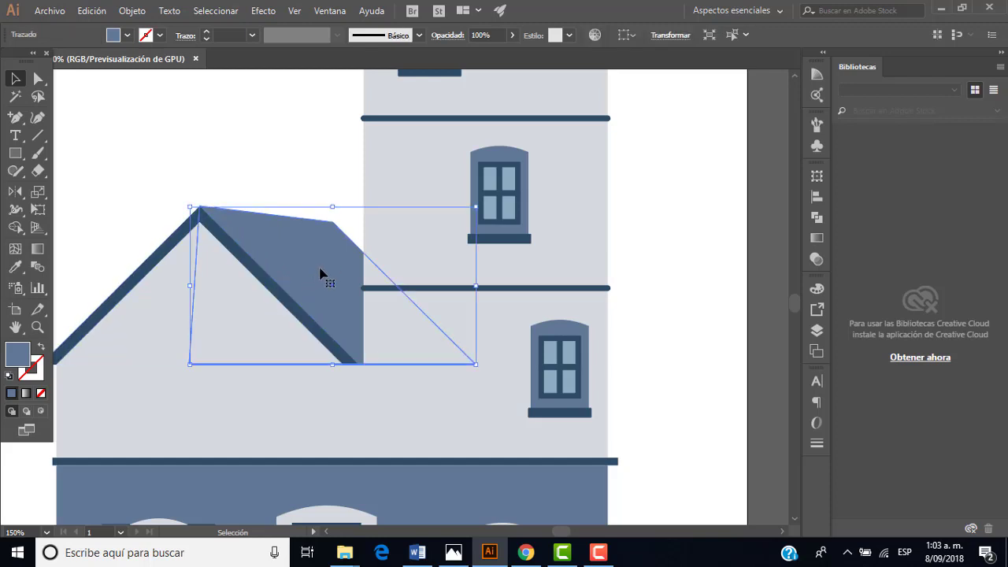
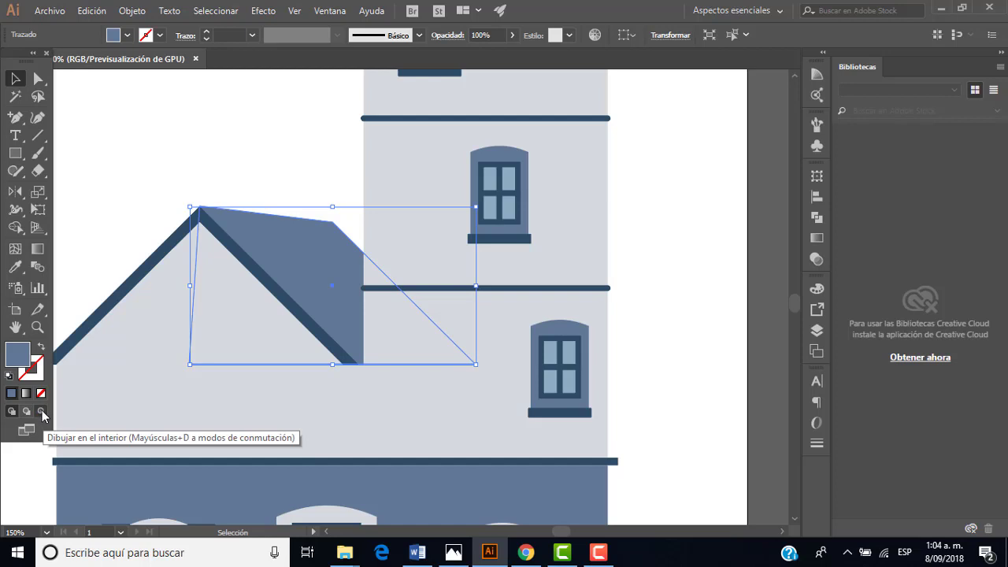
Step: Set Draw Inside mode on the roof shape and test-sample swatch 2E4C66, then undo it
click(42, 410)
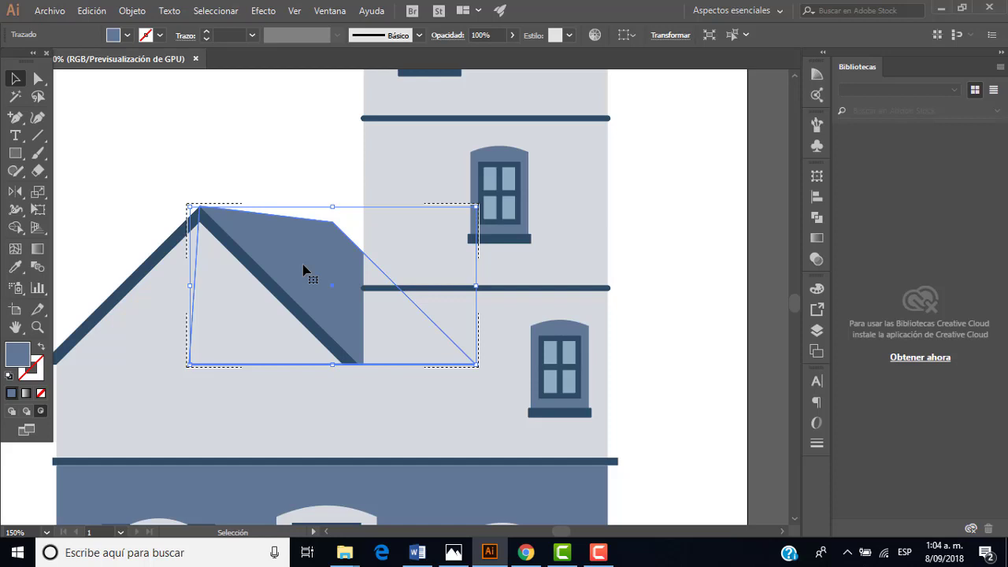
click(39, 139)
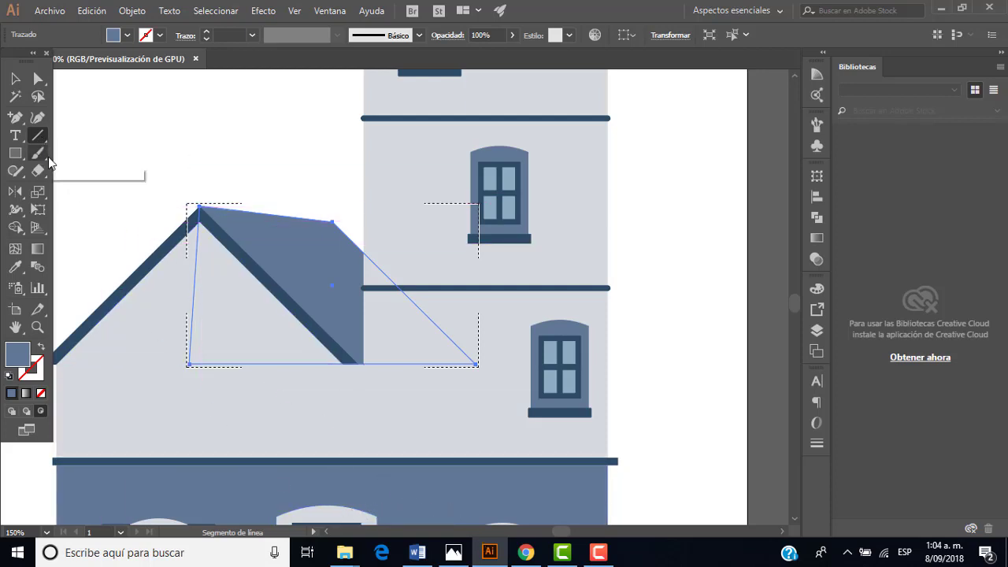
click(14, 267)
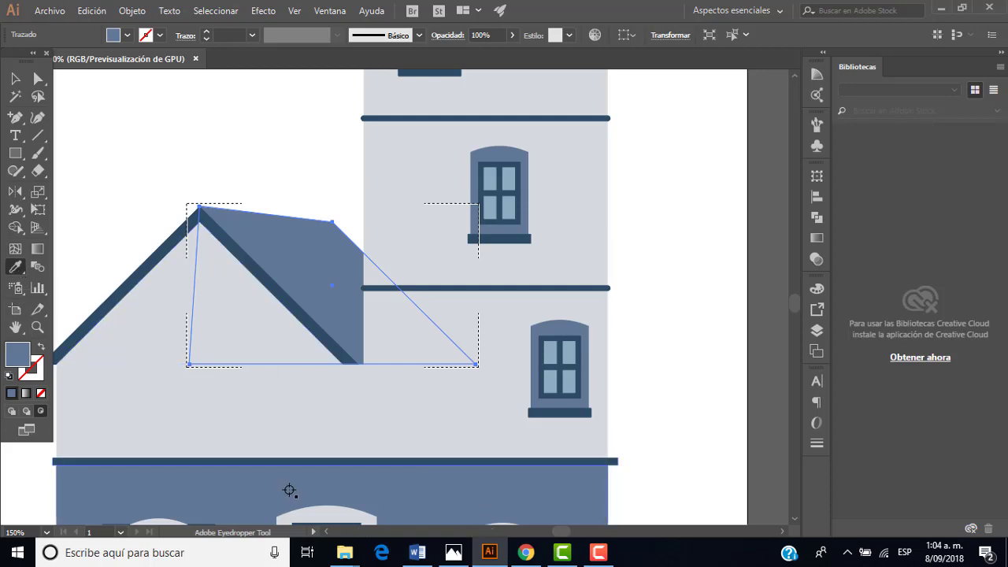
scroll(289, 490, down, 1)
scroll(274, 439, down, 2)
scroll(265, 418, down, 2)
scroll(152, 281, up, 1)
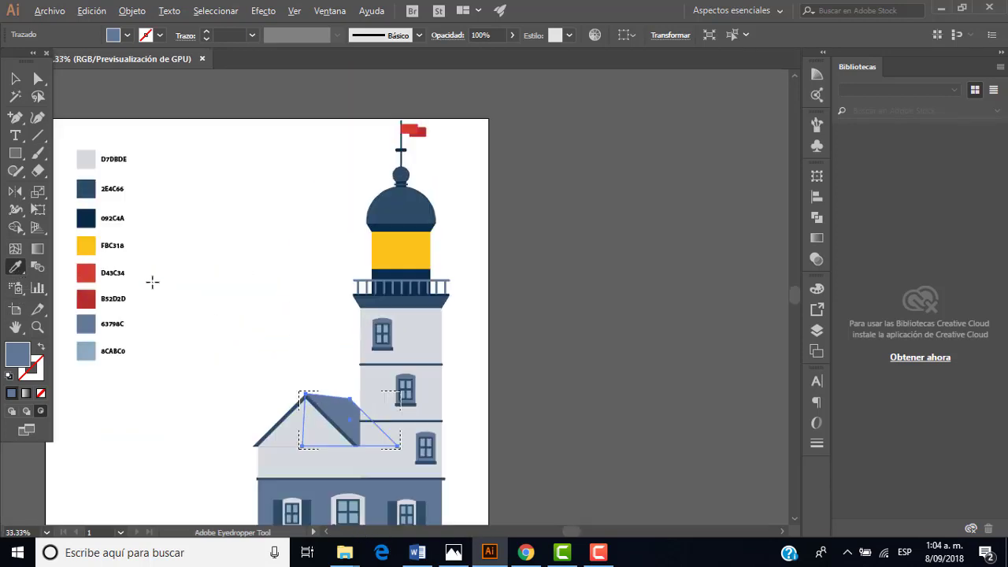
scroll(153, 281, up, 1)
scroll(111, 225, down, 1)
scroll(70, 189, up, 2)
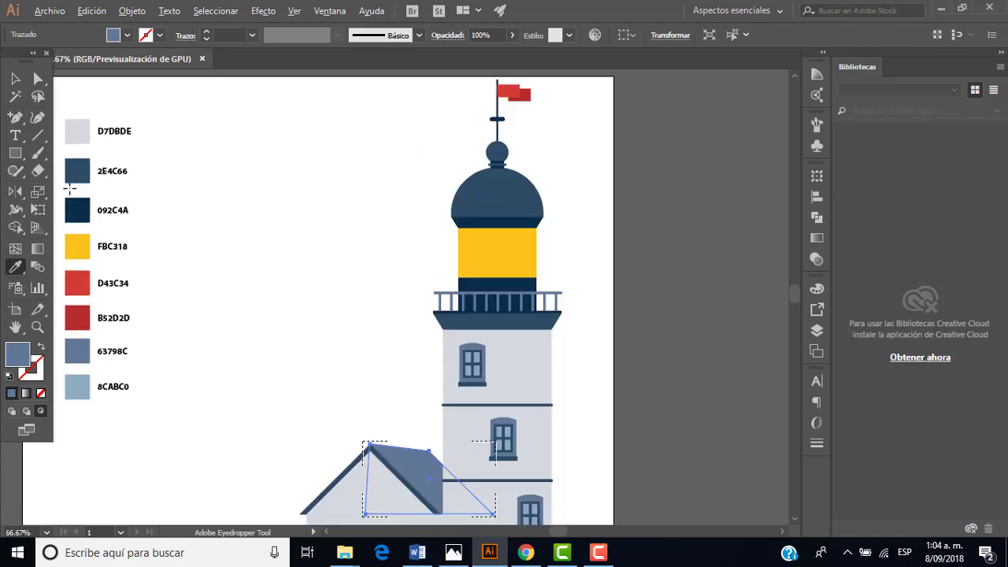
click(79, 181)
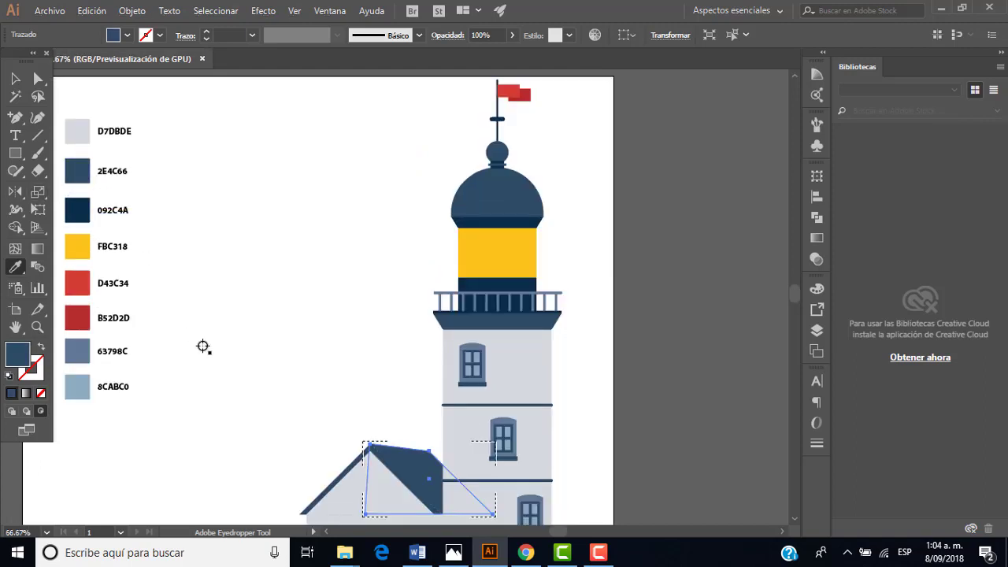
key(ctrl+z)
Step: Select the Line Segment tool, keeping the roof's lighter 63798C fill
scroll(316, 405, down, 2)
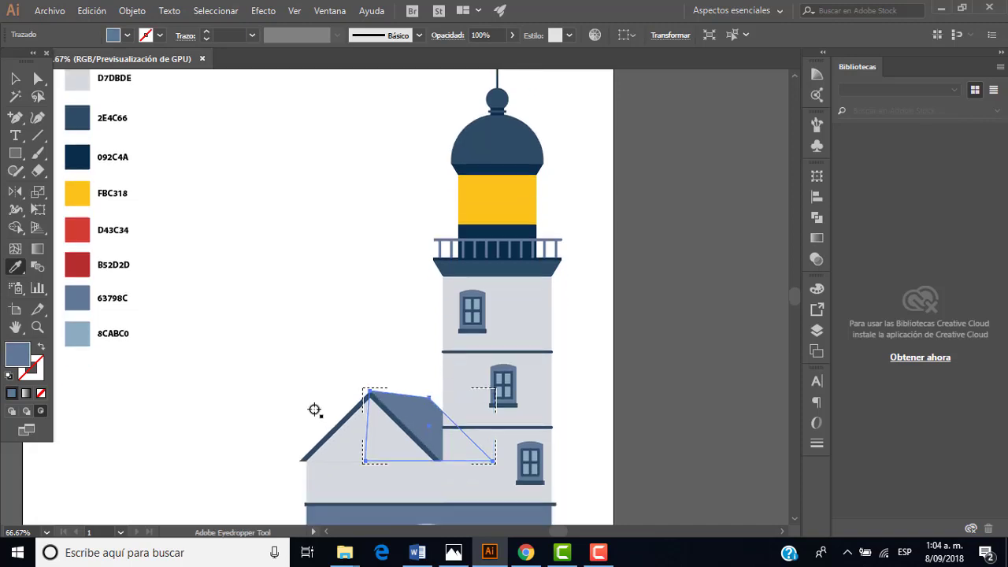
click(39, 136)
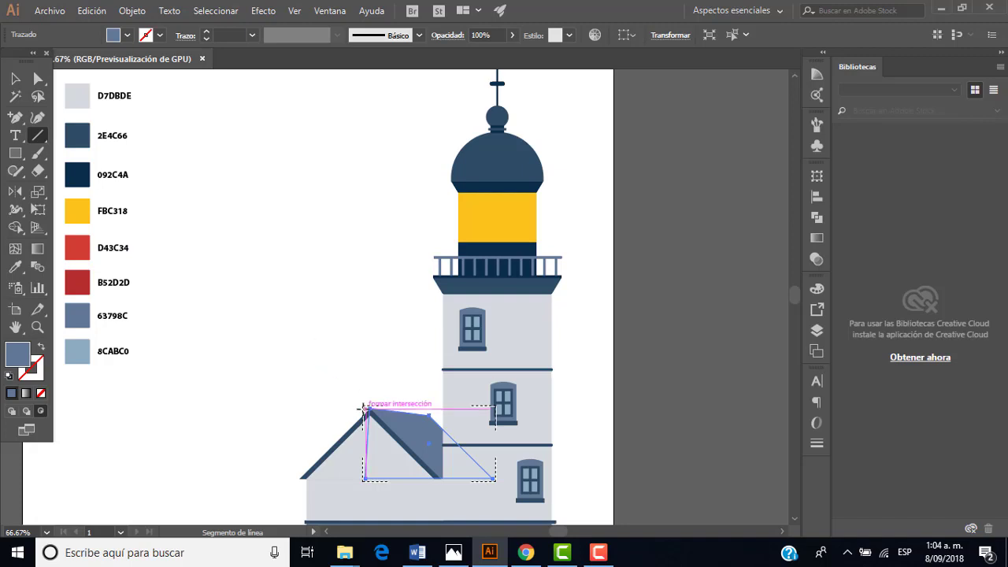
scroll(371, 410, up, 1)
scroll(396, 431, down, 2)
scroll(393, 421, up, 1)
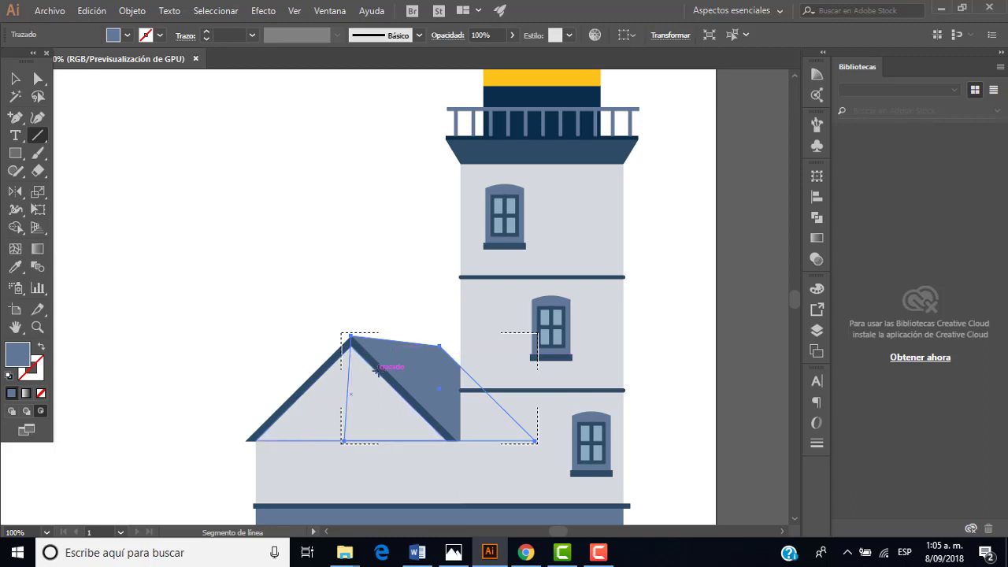
scroll(394, 378, up, 1)
scroll(394, 378, up, 1)
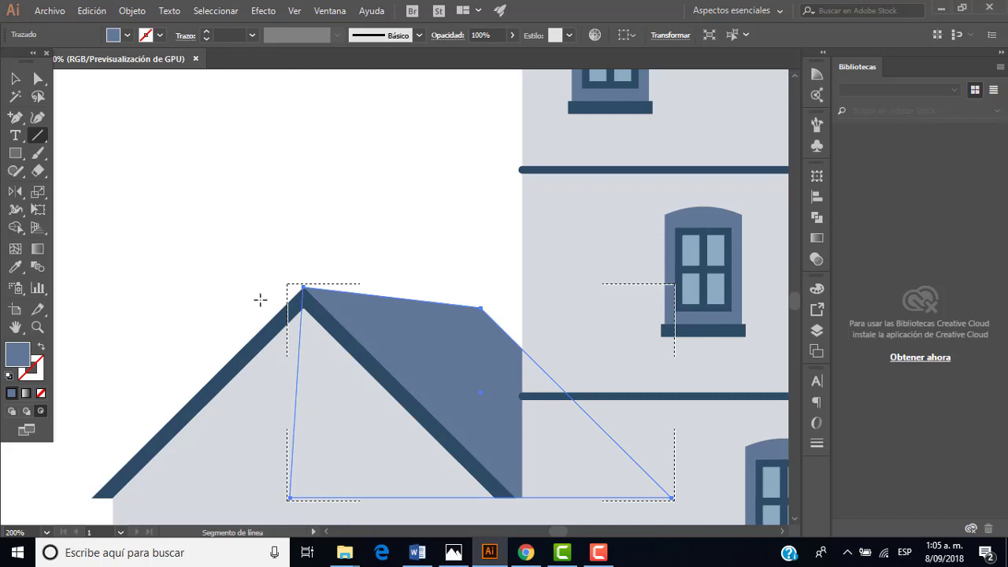
Step: Draw a straight line along the roof's top edge from the peak, replacing a misplaced first line
drag(260, 300, 518, 320)
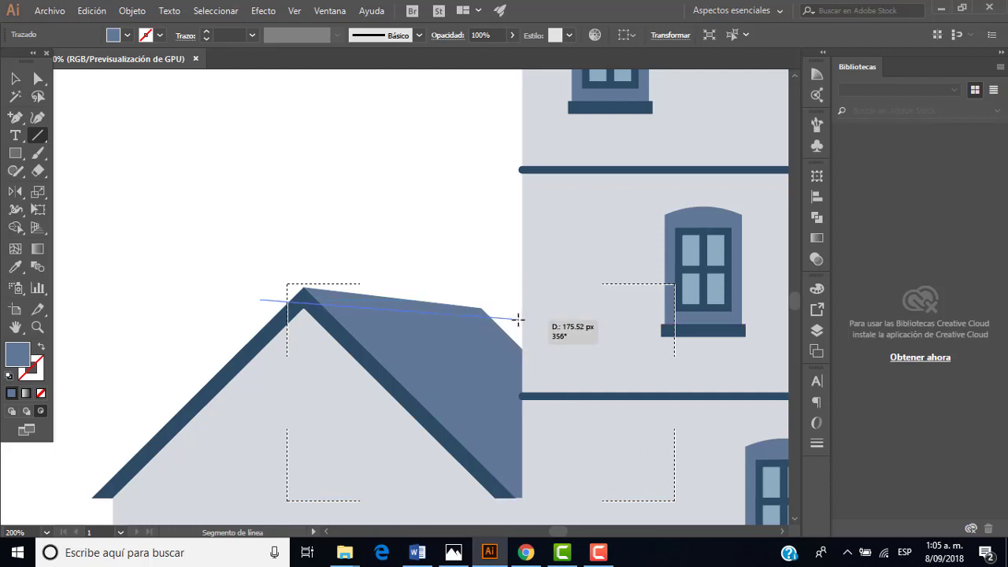
drag(519, 319, 516, 323)
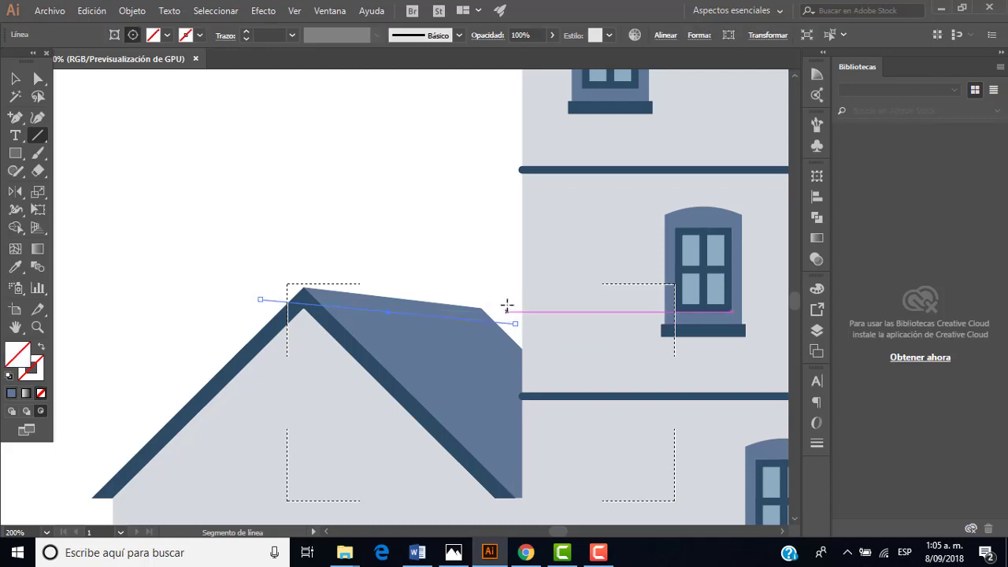
click(16, 80)
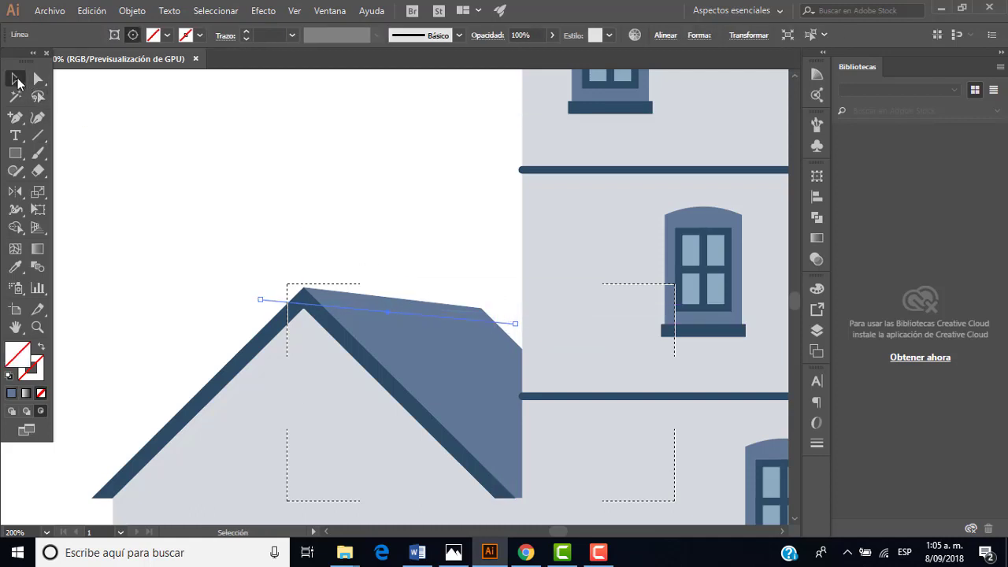
drag(446, 318, 450, 318)
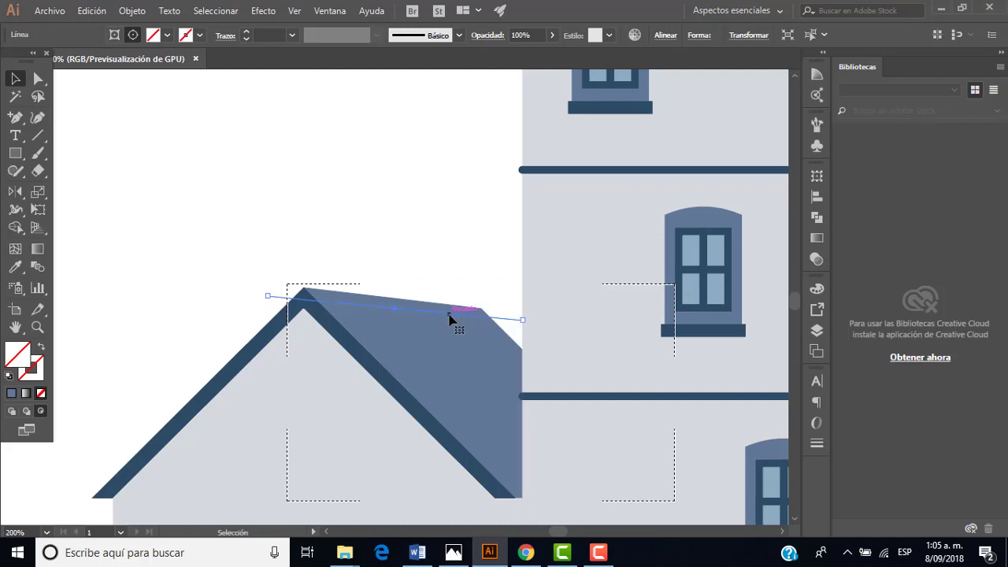
key(ctrl+shift+a)
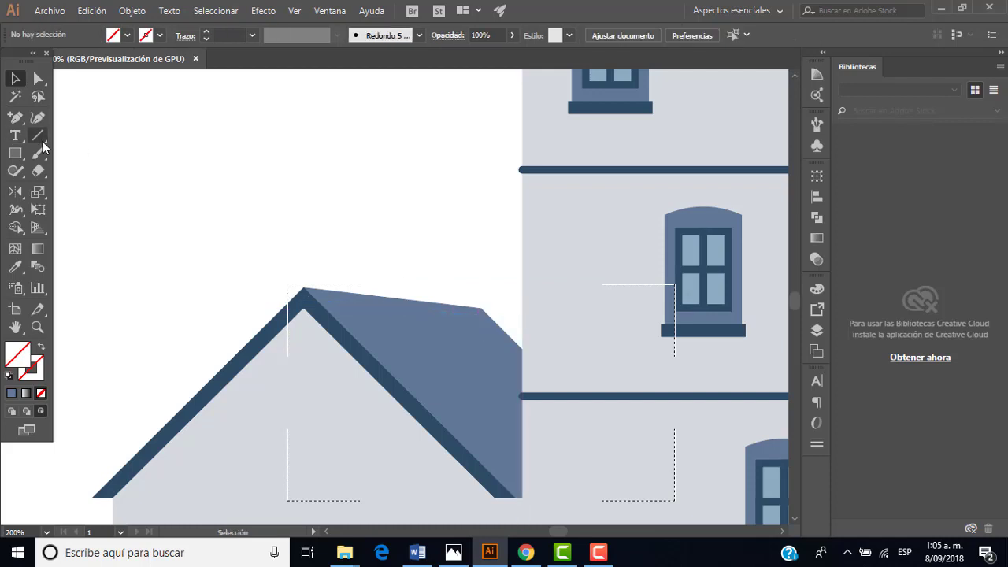
click(38, 134)
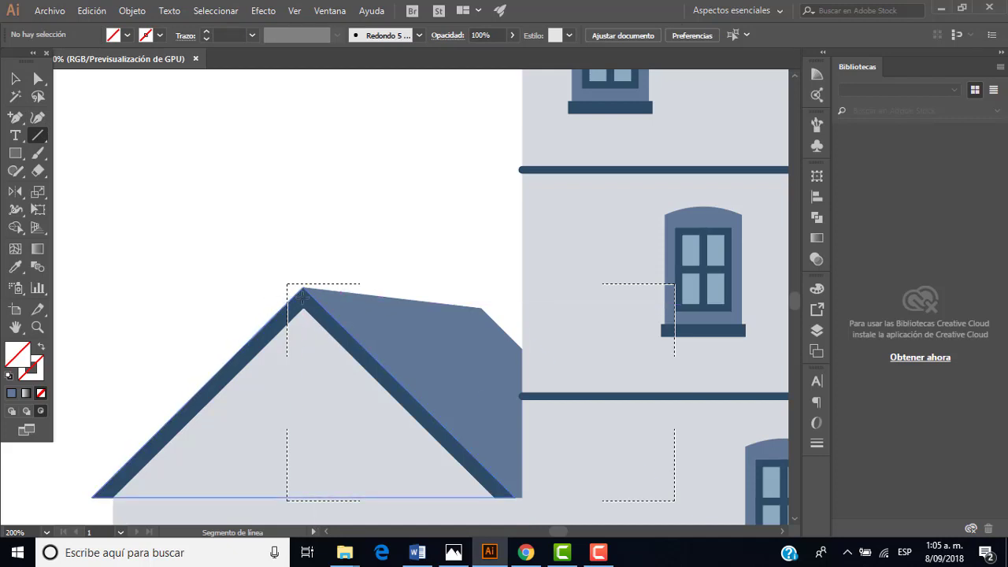
scroll(357, 328, up, 1)
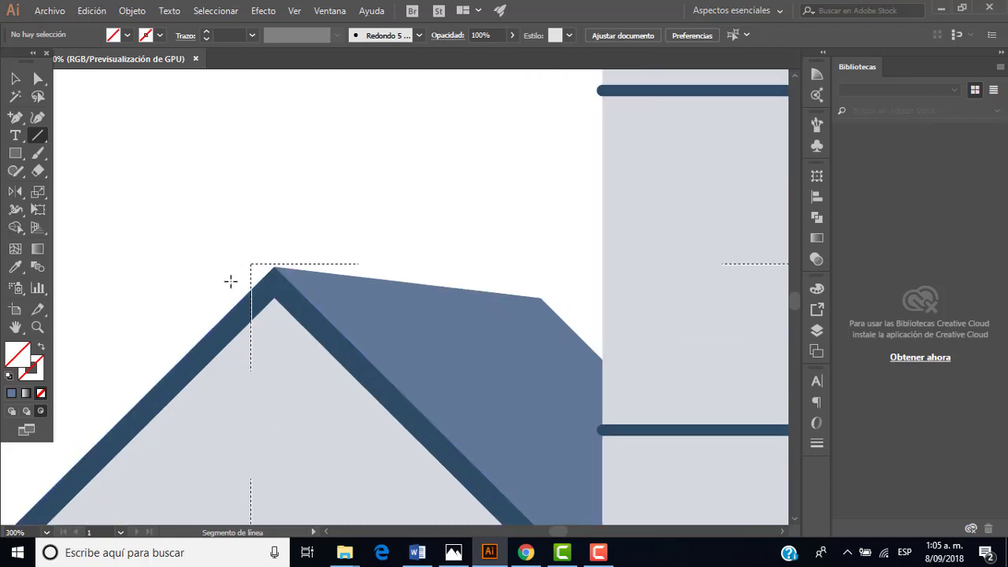
mouse_move(231, 281)
mouse_down()
mouse_move(553, 303)
mouse_move(583, 315)
mouse_up()
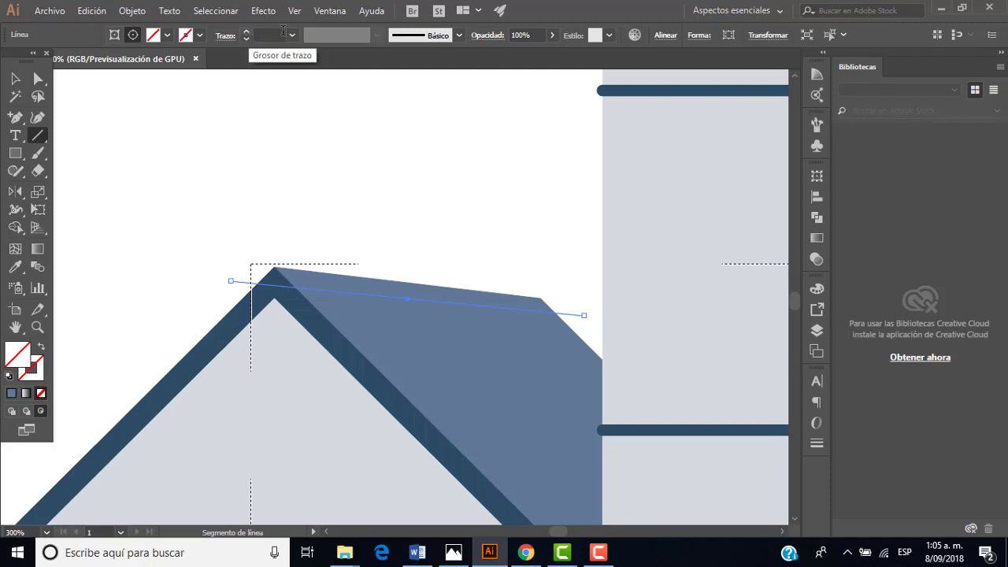
Step: Set the roof line's stroke weight to 2 pt
click(291, 35)
click(309, 133)
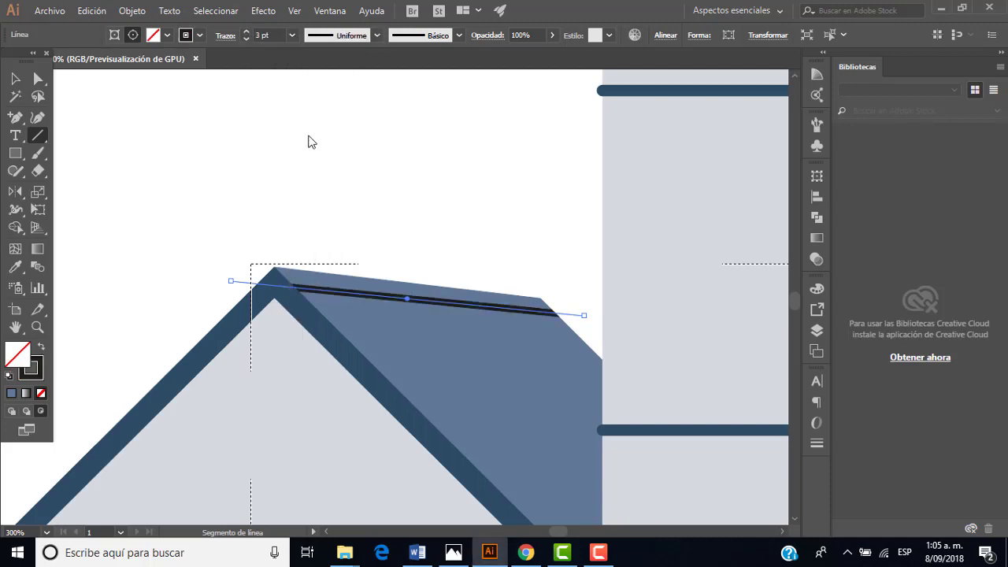
click(292, 35)
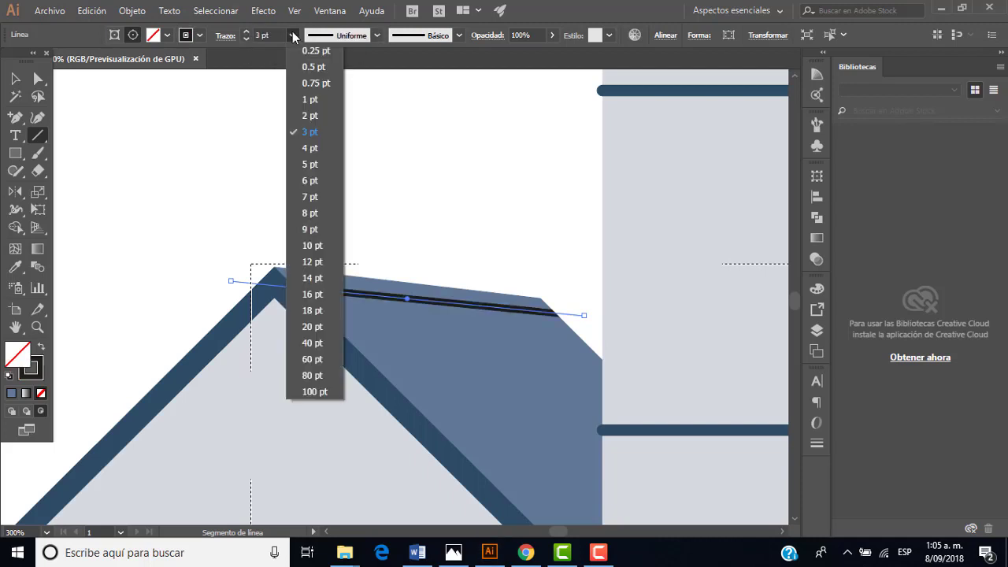
click(302, 118)
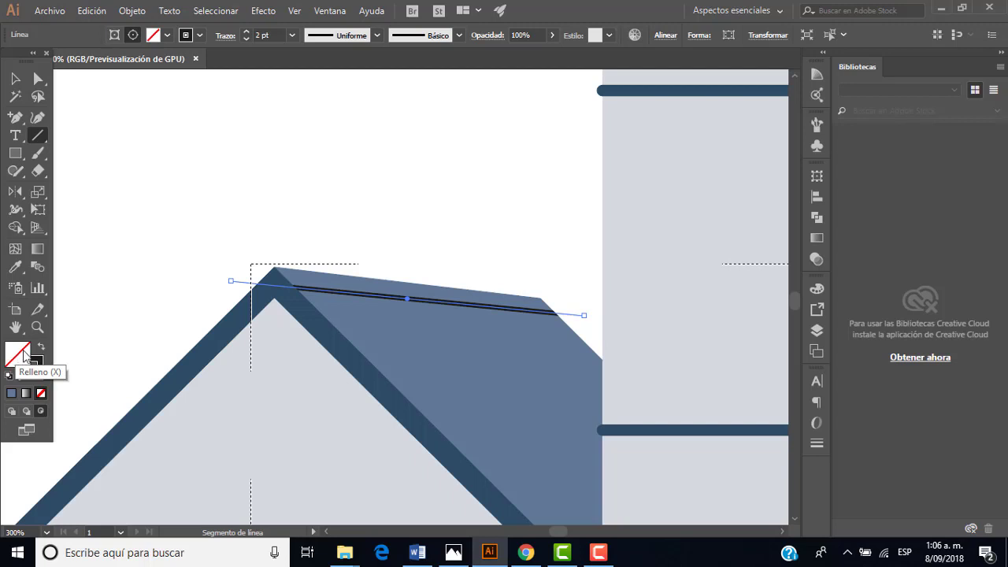
Step: Give the line a dark blue 2E4C66 stroke with no fill at 2 pt
click(34, 367)
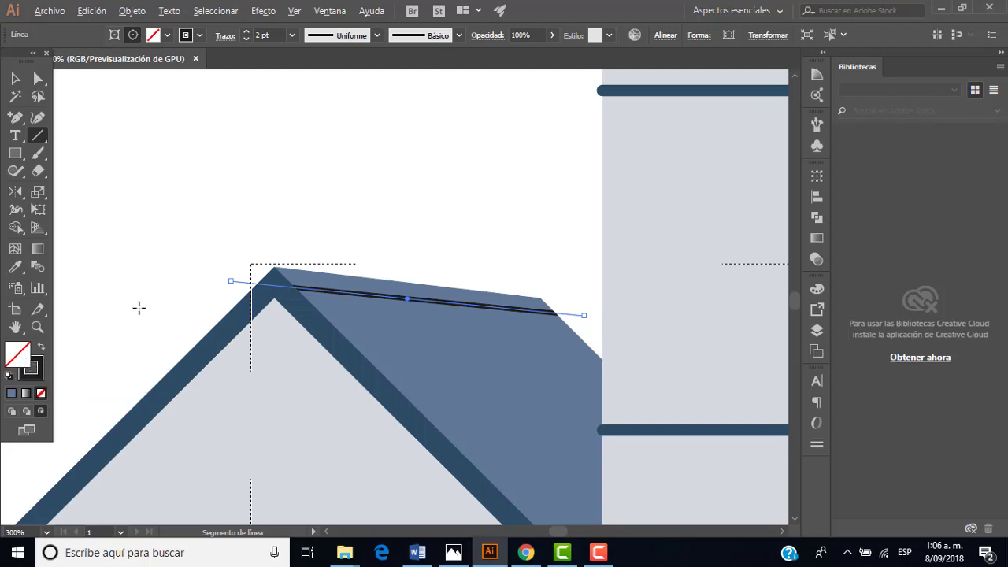
scroll(126, 276, down, 2)
scroll(158, 237, down, 4)
scroll(169, 197, down, 2)
scroll(77, 123, up, 2)
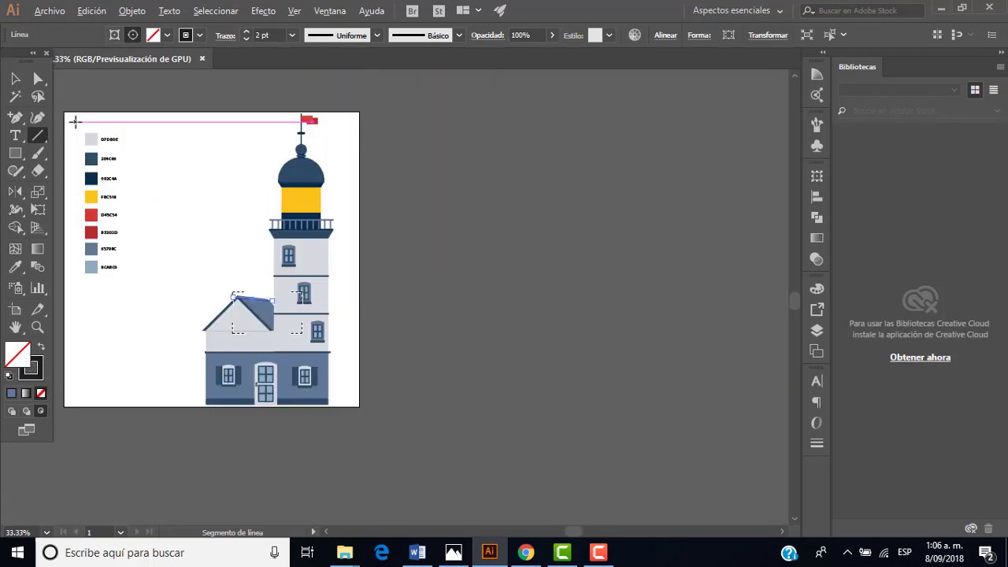
scroll(75, 122, up, 1)
click(15, 267)
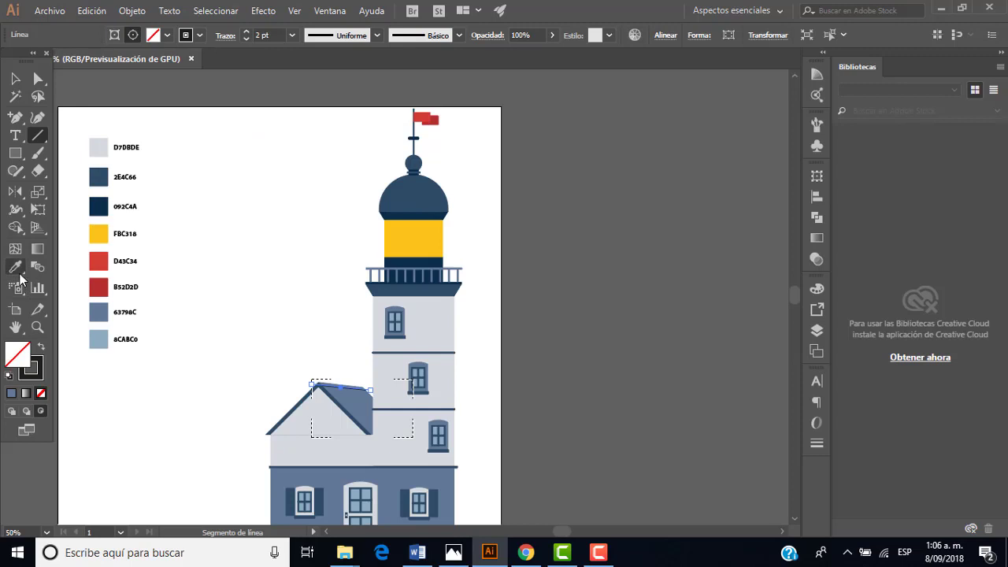
click(96, 180)
scroll(323, 415, up, 2)
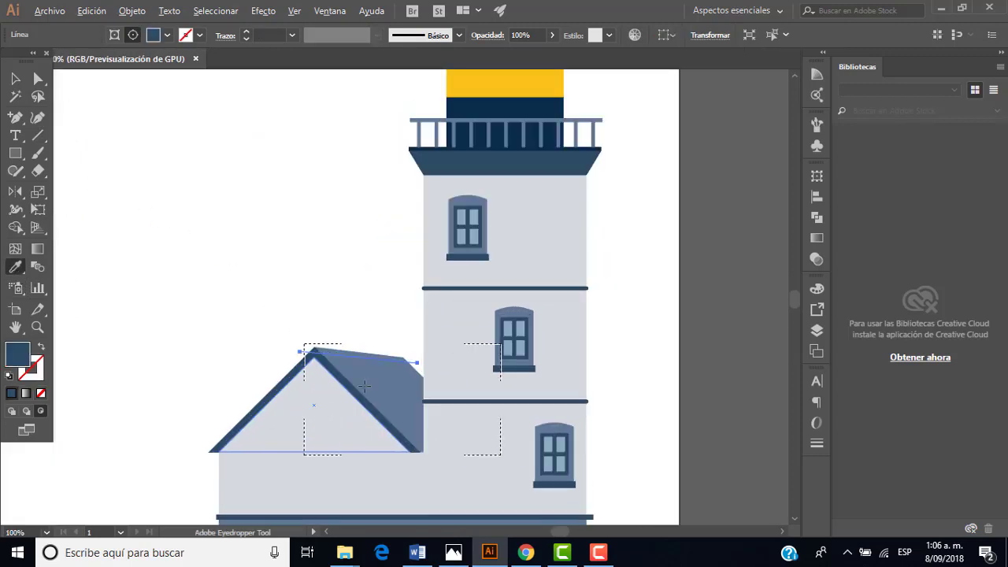
scroll(367, 372, up, 2)
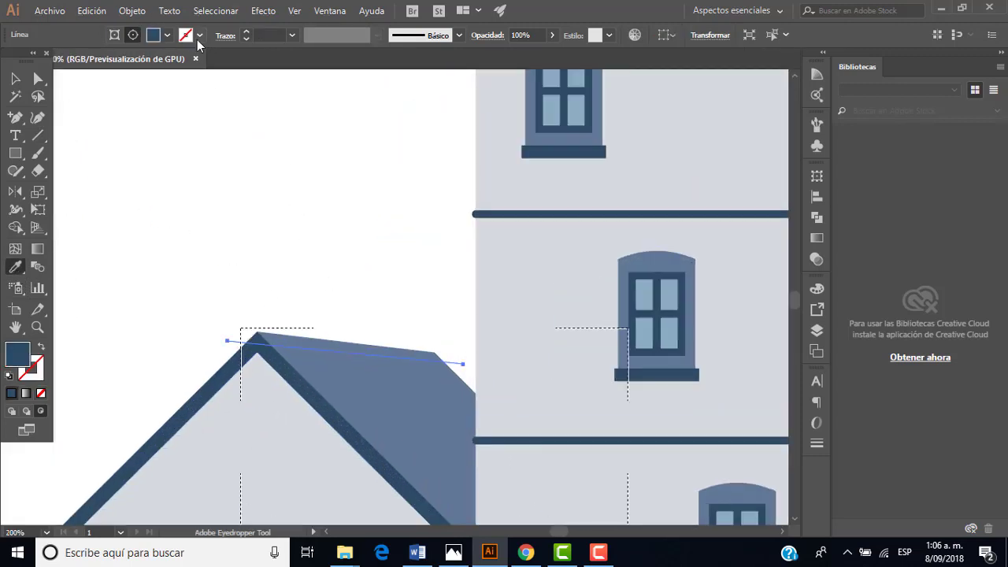
click(42, 348)
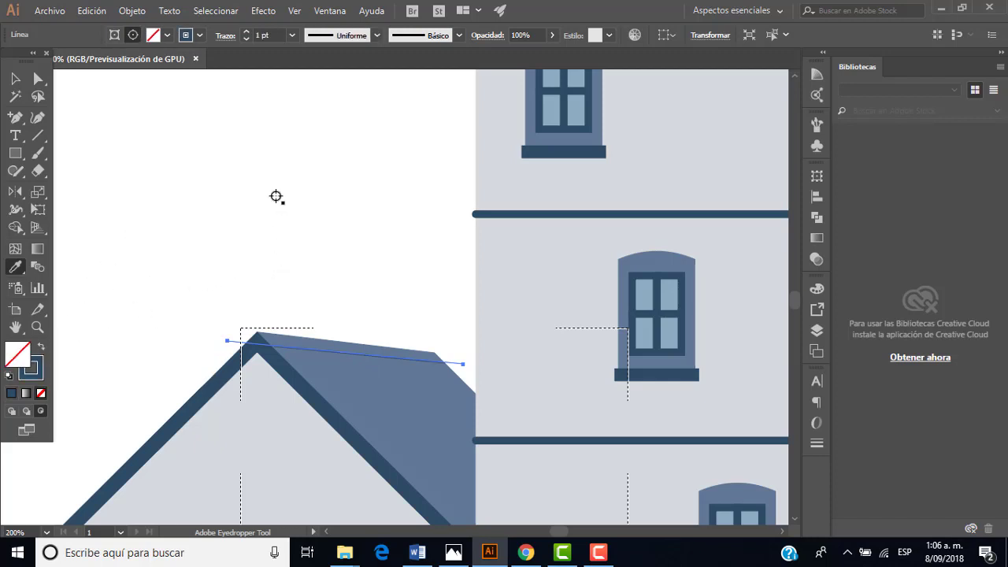
click(246, 32)
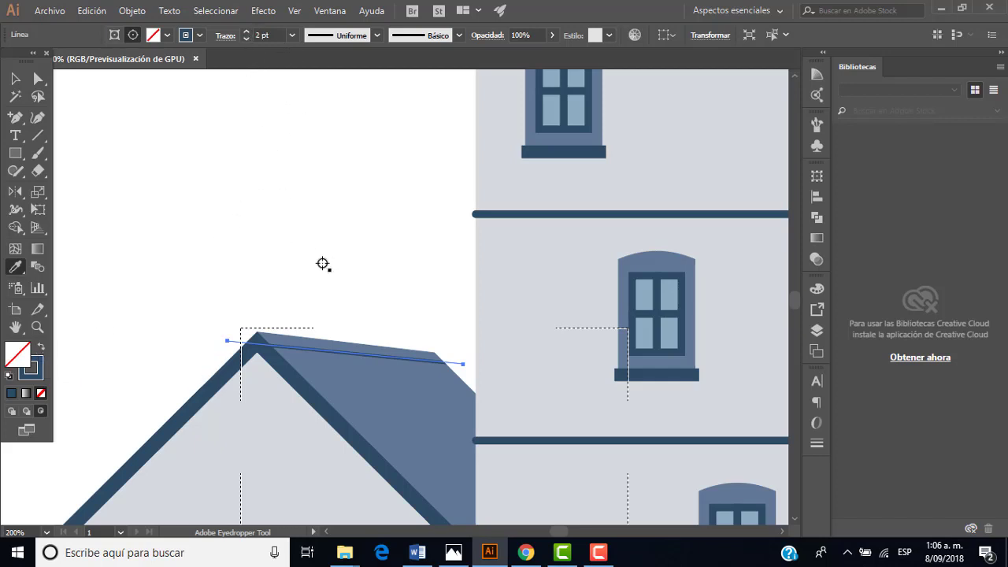
scroll(322, 263, down, 1)
Step: Alt-drag copies of the roof line with Ctrl+D repeats to stripe the slope down to the eave
click(15, 79)
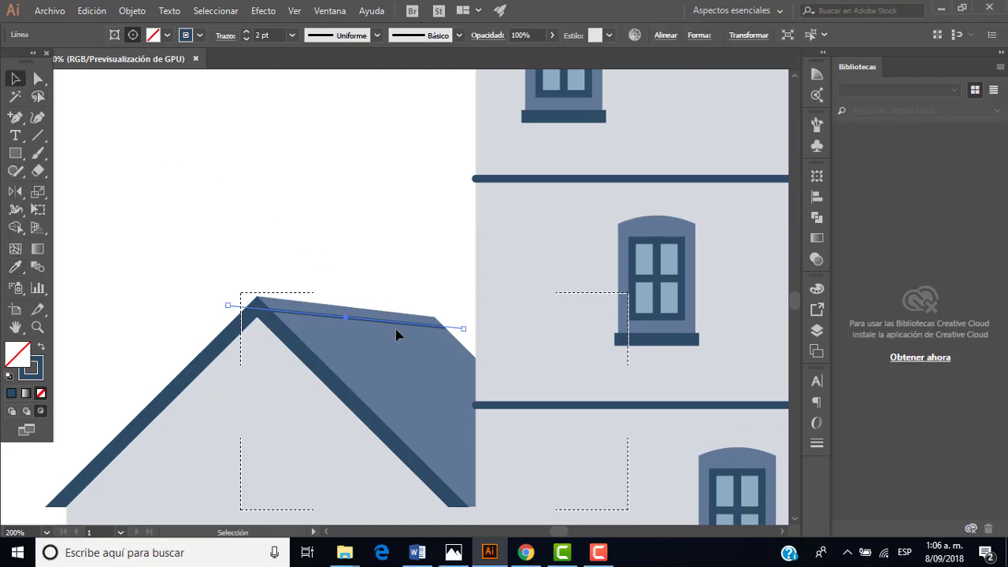
scroll(400, 356, up, 1)
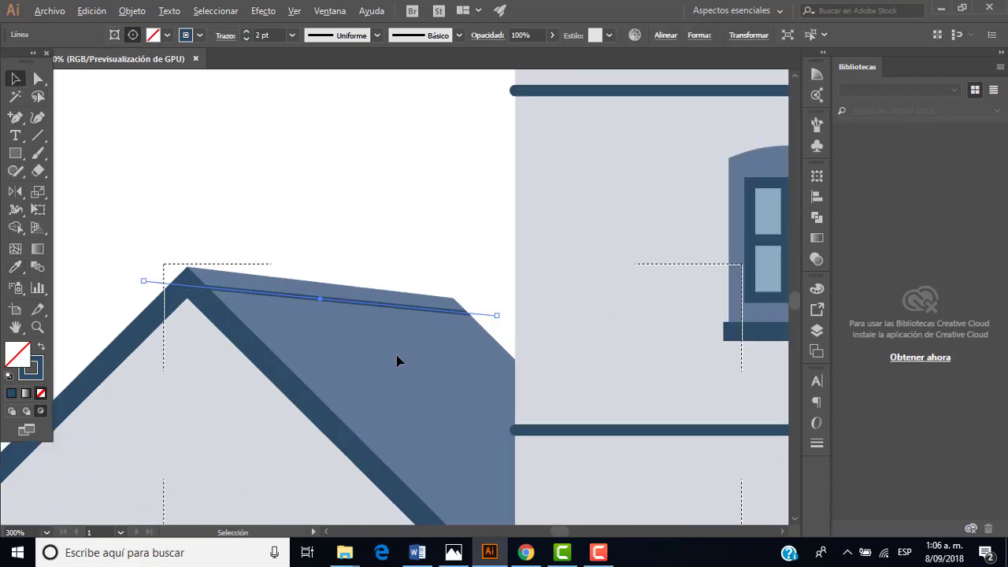
scroll(392, 317, up, 1)
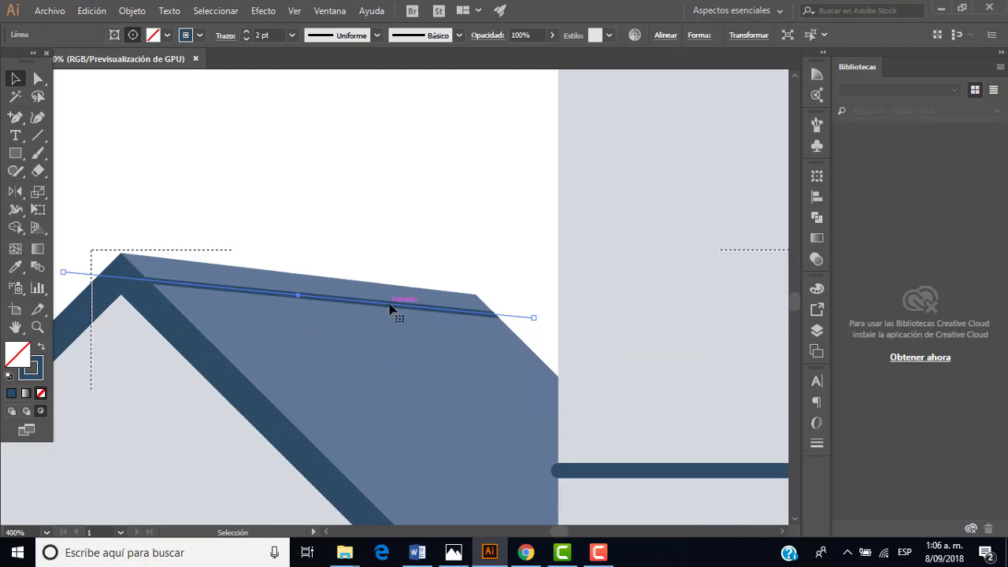
drag(389, 308, 399, 326)
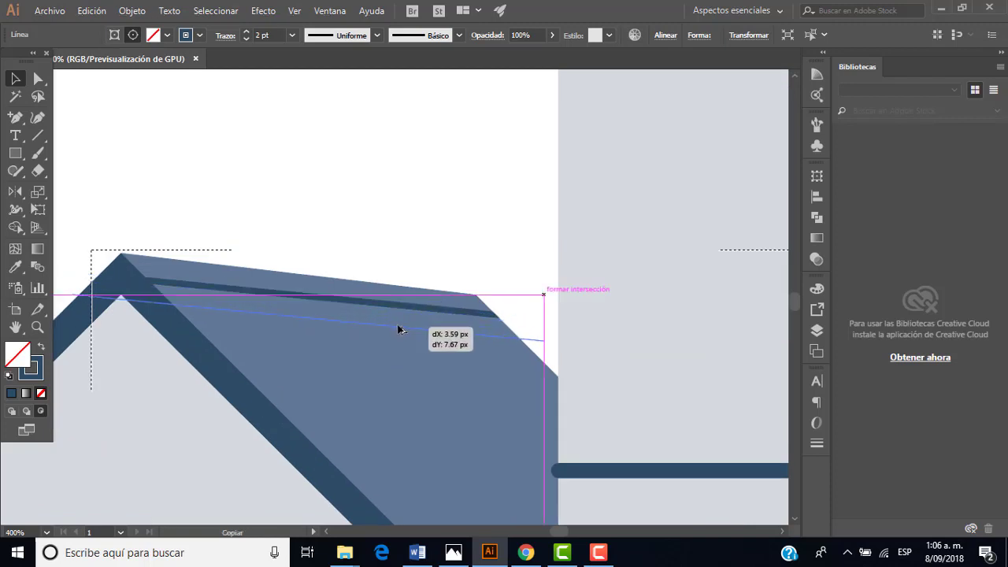
drag(399, 326, 400, 326)
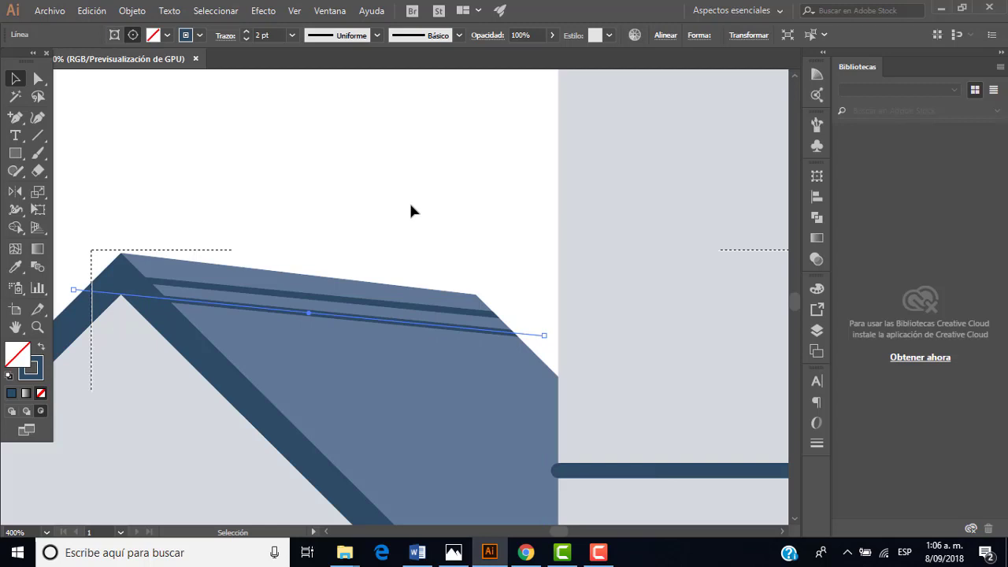
key(ctrl+d)
key(ctrl+d)
key(ctrl+d)
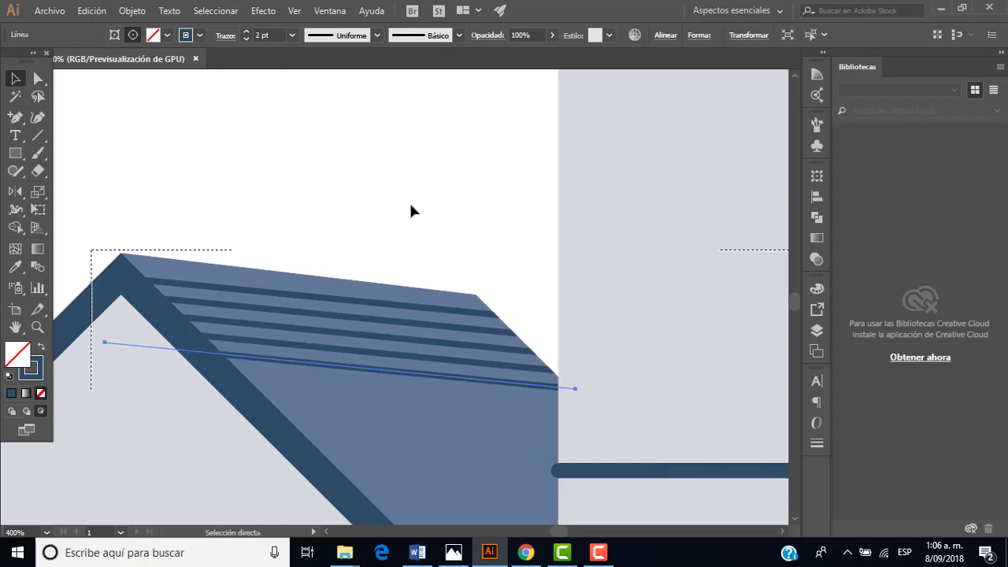
key(ctrl+d)
key(ctrl+d)
key(ctrl+d)
key(ctrl+d)
key(ctrl+d)
key(ctrl+d)
key(ctrl+d)
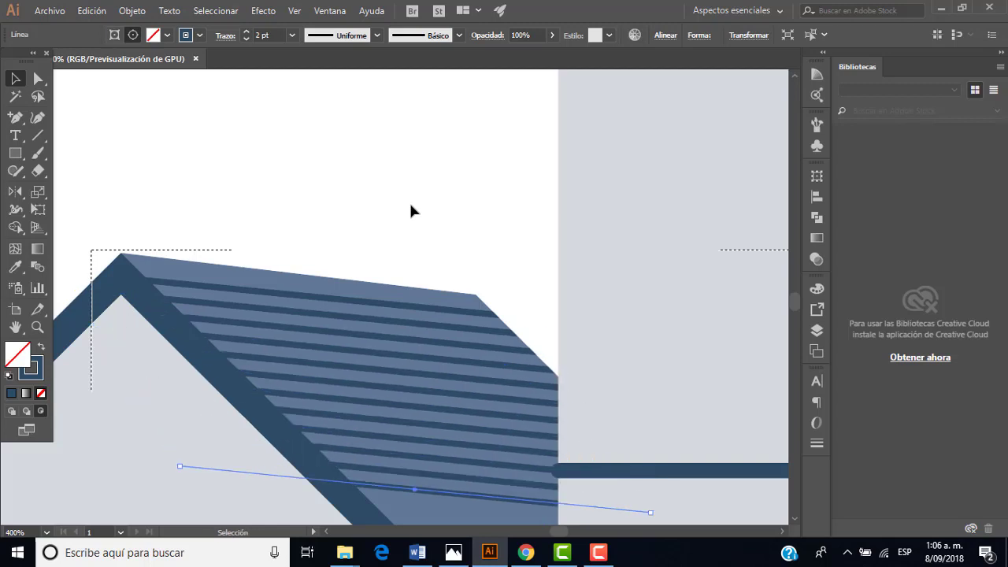
scroll(405, 231, down, 2)
scroll(405, 233, down, 1)
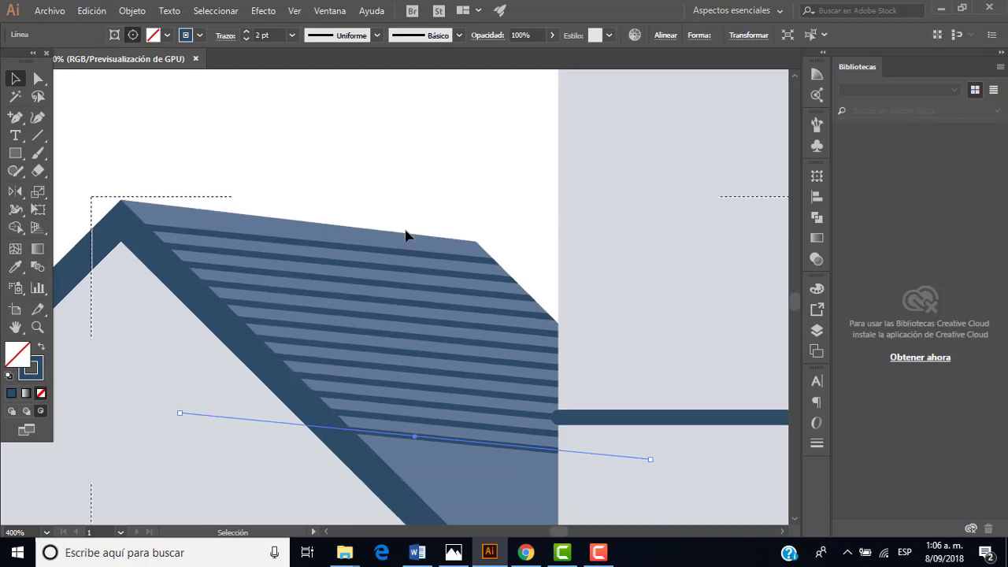
key(ctrl+d)
key(ctrl+d)
key(ctrl+d)
key(ctrl+d)
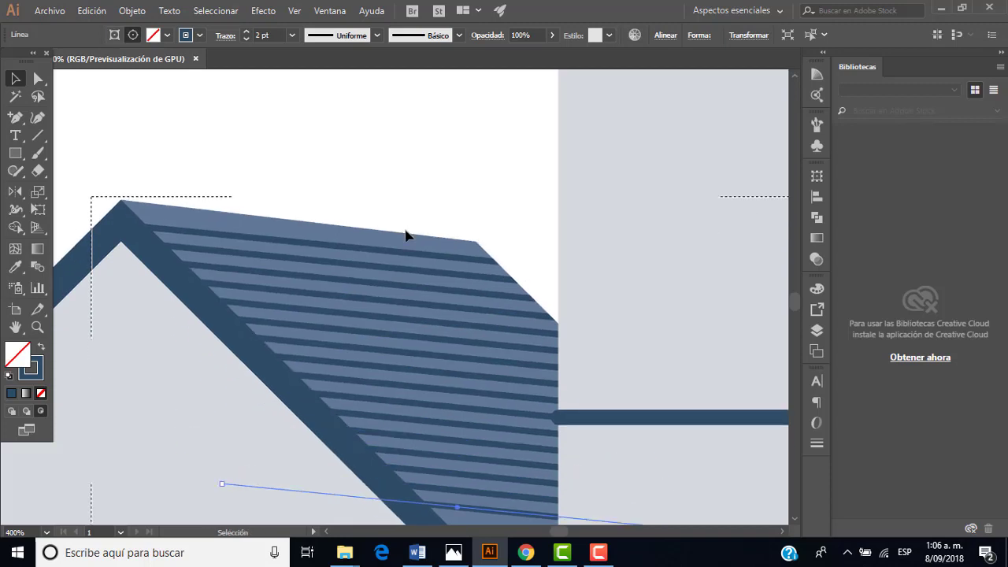
scroll(405, 234, down, 1)
scroll(405, 234, down, 3)
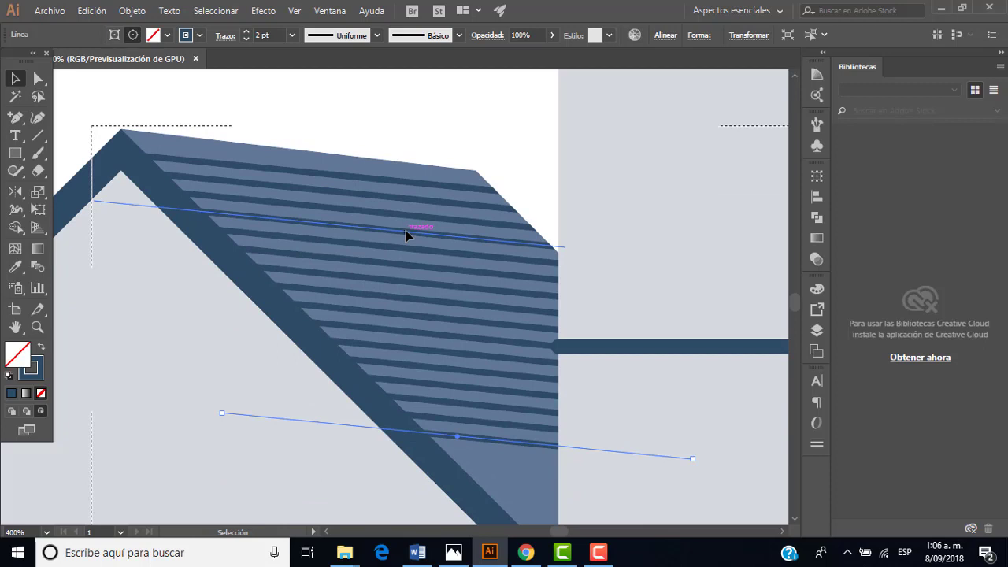
scroll(405, 235, down, 3)
scroll(405, 235, down, 1)
key(ctrl+d)
key(ctrl+d)
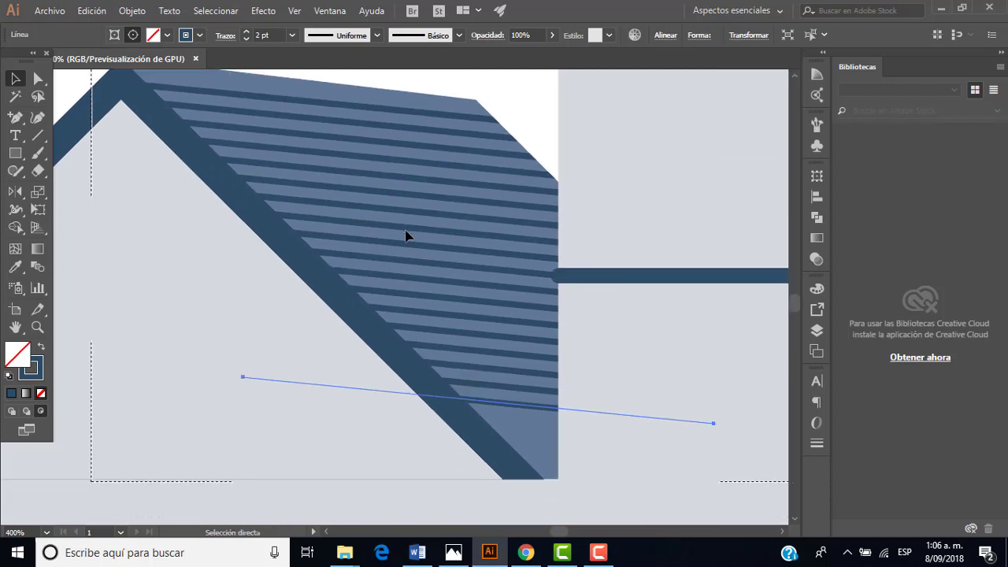
key(ctrl+d)
key(ctrl+d)
key(ctrl+d)
key(ctrl+d)
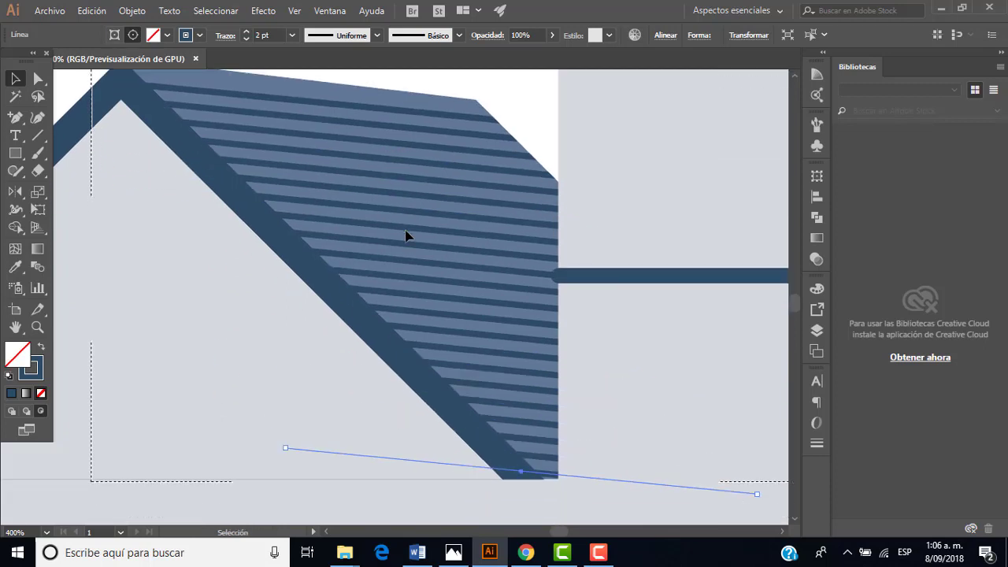
scroll(405, 235, down, 3)
scroll(405, 234, down, 2)
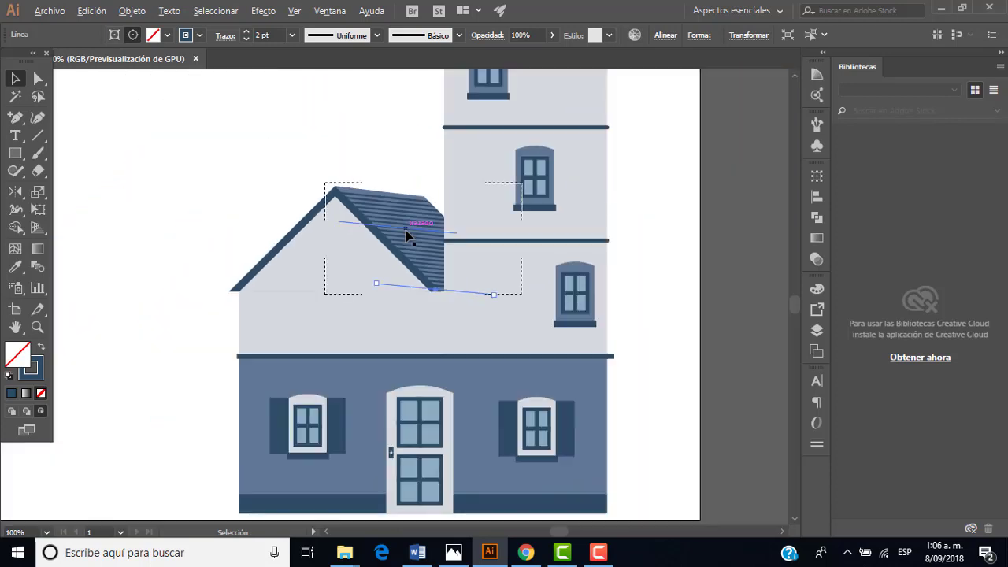
scroll(405, 235, up, 1)
scroll(405, 235, up, 1)
scroll(405, 234, down, 1)
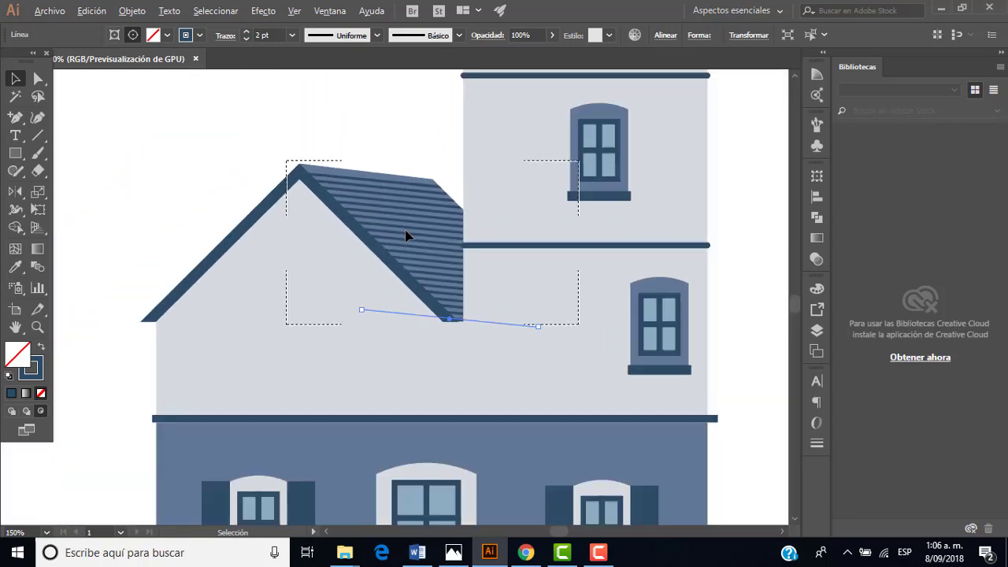
scroll(405, 234, down, 1)
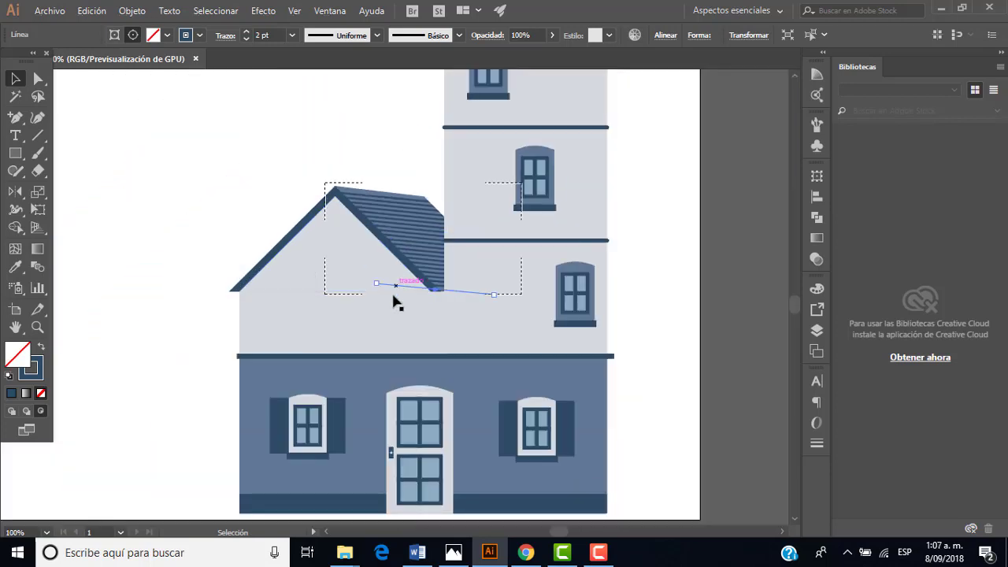
Step: Return to Draw Normal mode and deselect the roof stripes
click(11, 414)
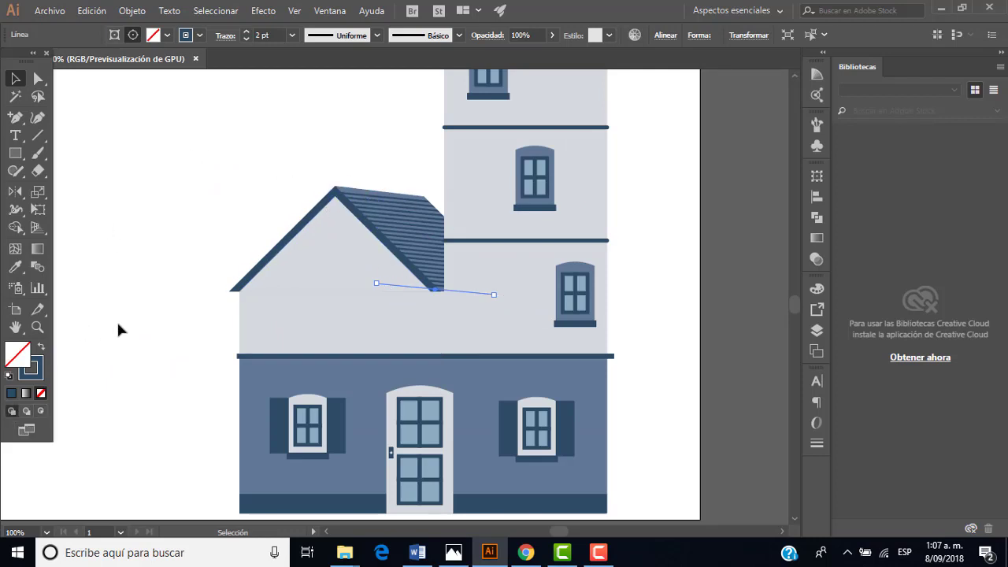
scroll(169, 302, down, 2)
click(179, 225)
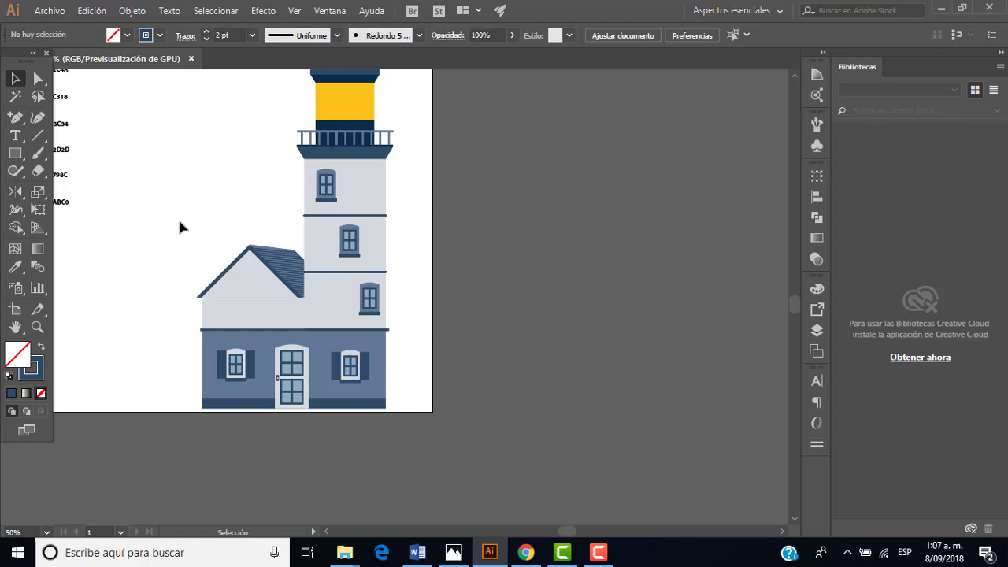
scroll(181, 225, up, 1)
scroll(184, 225, up, 1)
scroll(189, 229, down, 2)
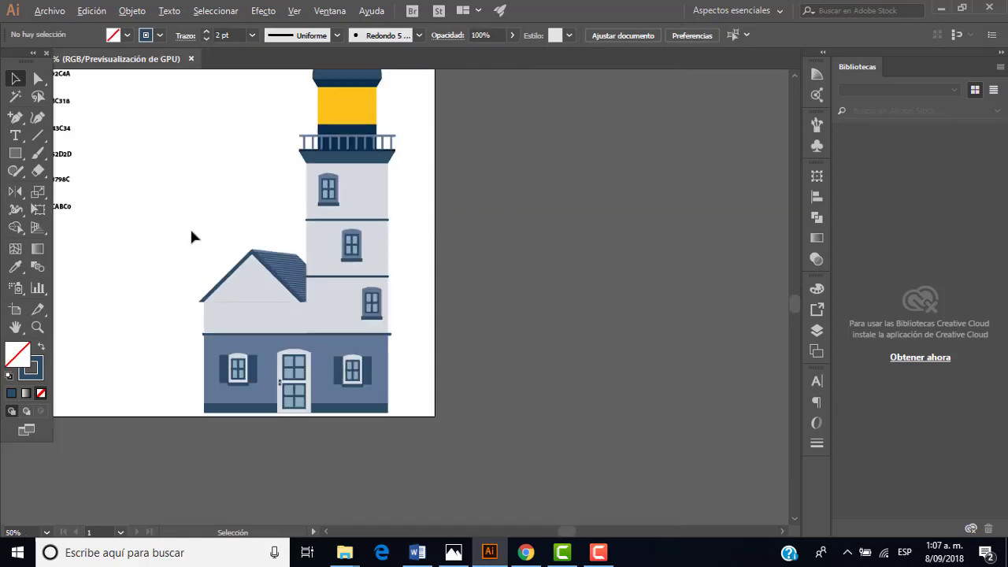
scroll(191, 233, up, 2)
scroll(247, 281, up, 1)
scroll(255, 279, down, 1)
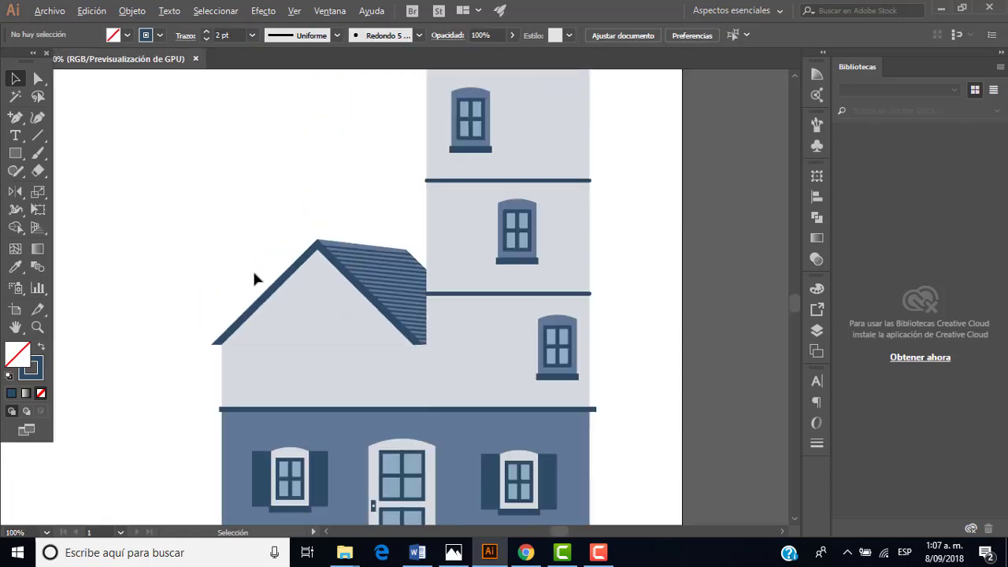
scroll(255, 284, down, 2)
scroll(466, 321, down, 1)
scroll(431, 306, up, 1)
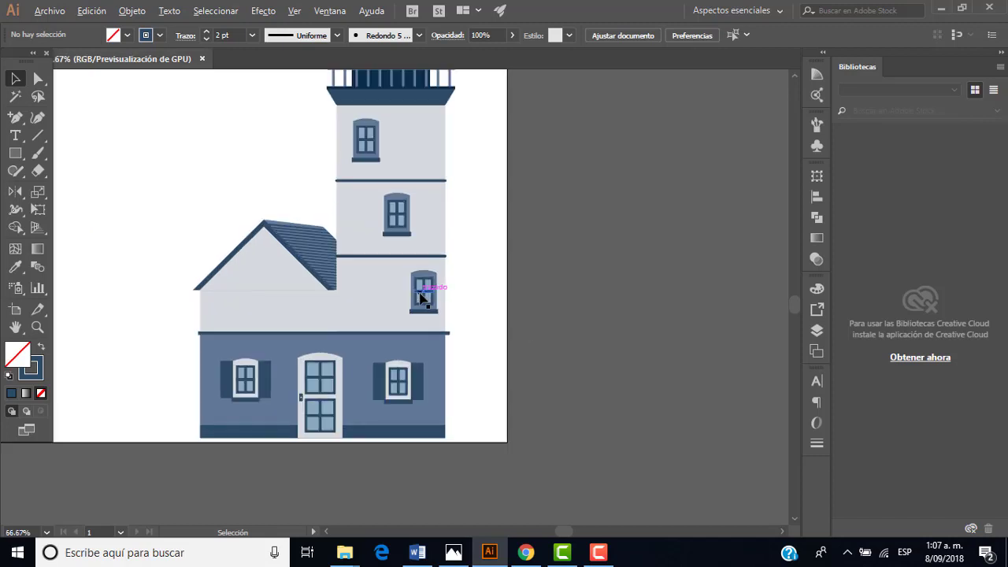
scroll(478, 290, up, 1)
scroll(475, 288, down, 1)
scroll(464, 287, up, 1)
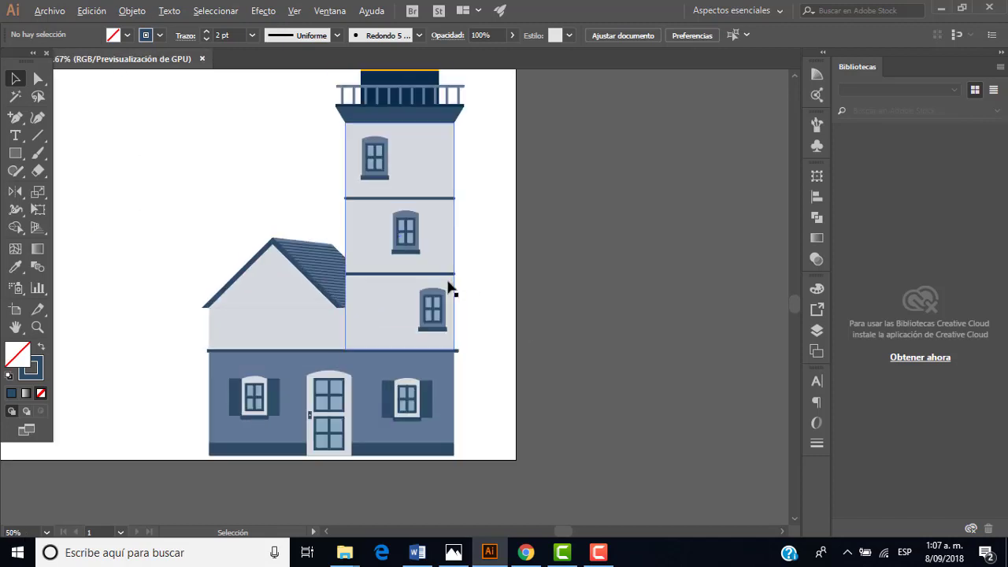
scroll(448, 286, up, 1)
scroll(449, 289, down, 1)
scroll(323, 315, up, 1)
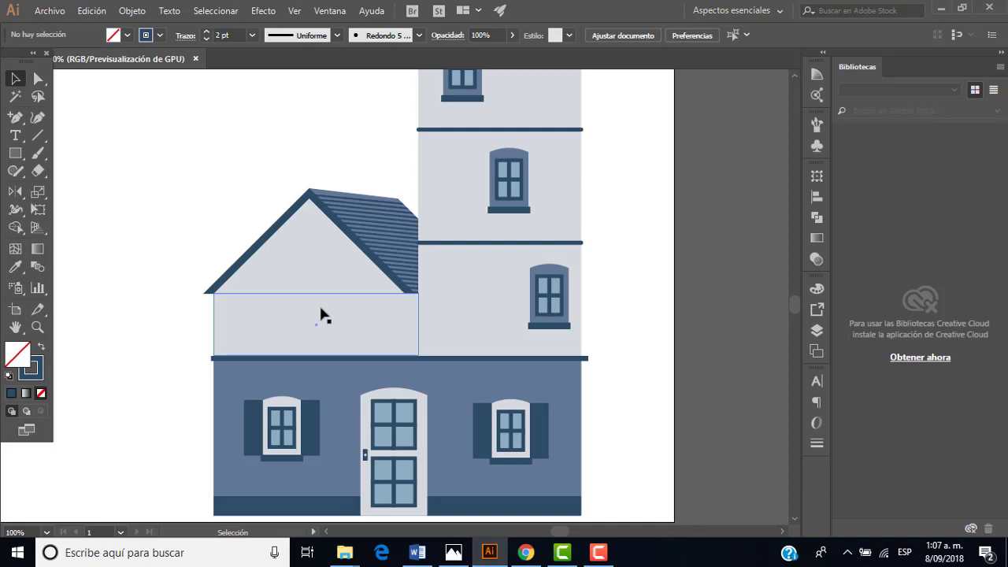
Step: Compare the striped roof against the reference lighthouse photo
scroll(353, 317, down, 1)
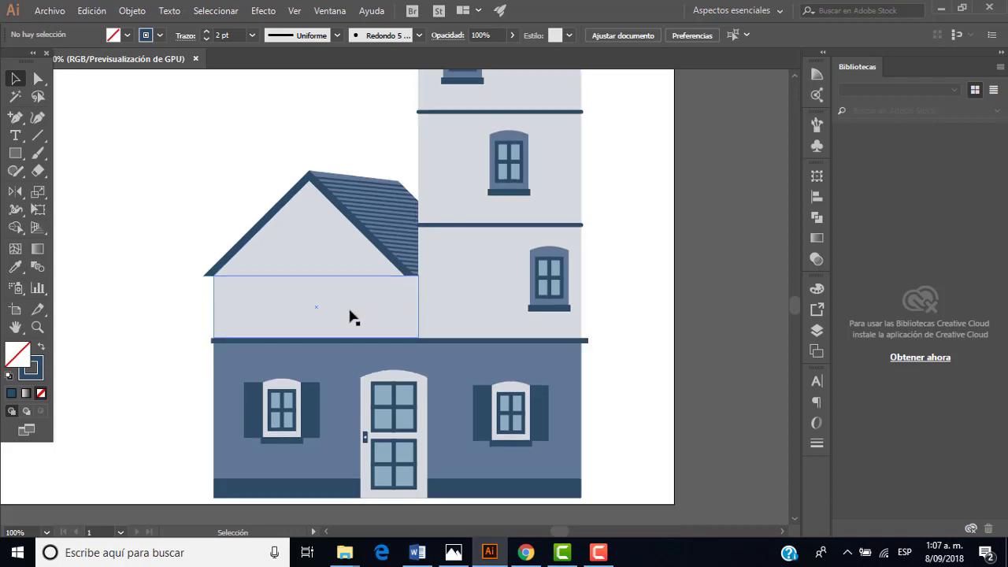
scroll(352, 317, down, 2)
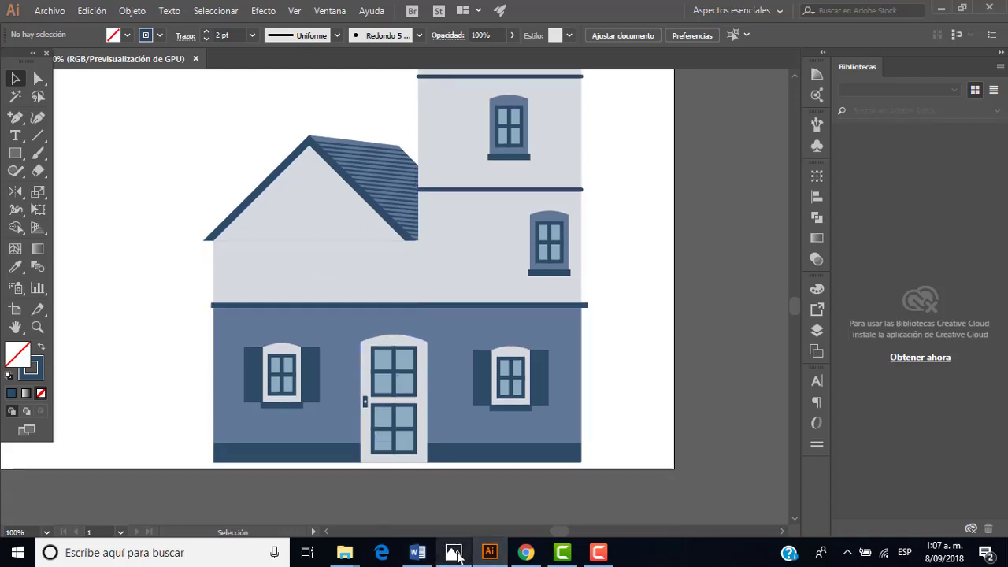
mouse_move(454, 552)
click(450, 480)
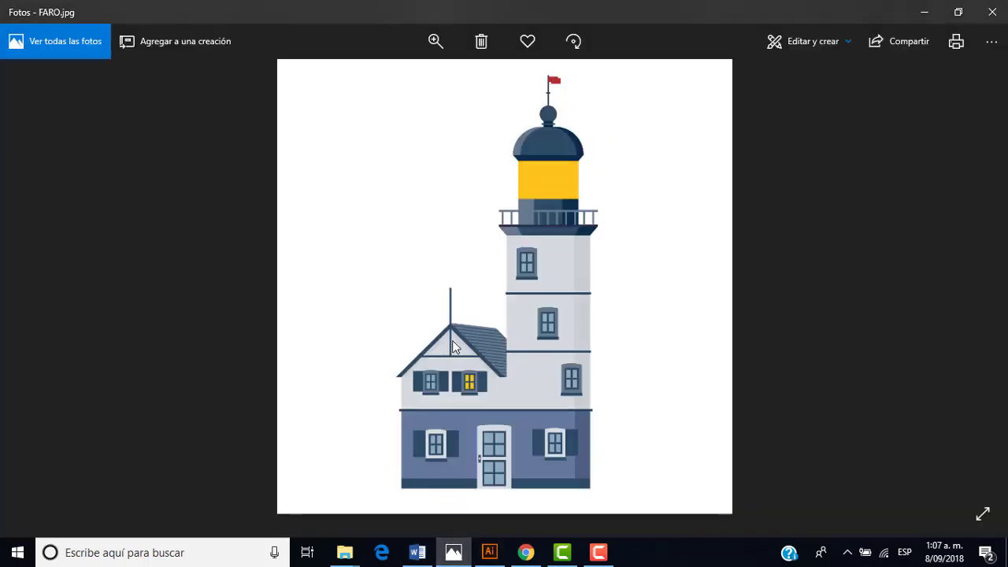
click(490, 552)
scroll(380, 234, up, 1)
Step: Draw a vertical 4 pt pole rising from the roof apex
scroll(381, 232, up, 3)
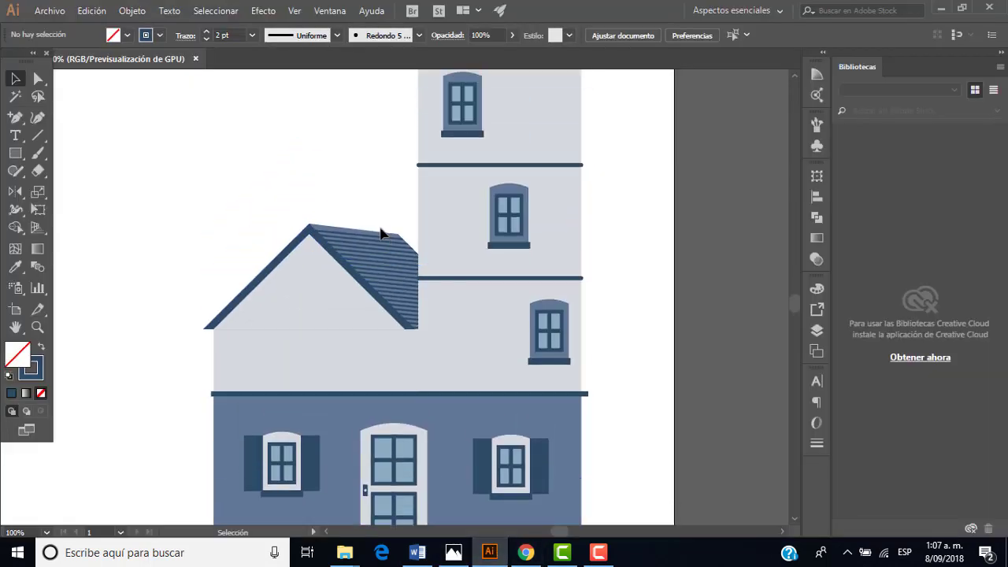
scroll(381, 232, up, 1)
scroll(380, 232, up, 1)
scroll(370, 230, up, 1)
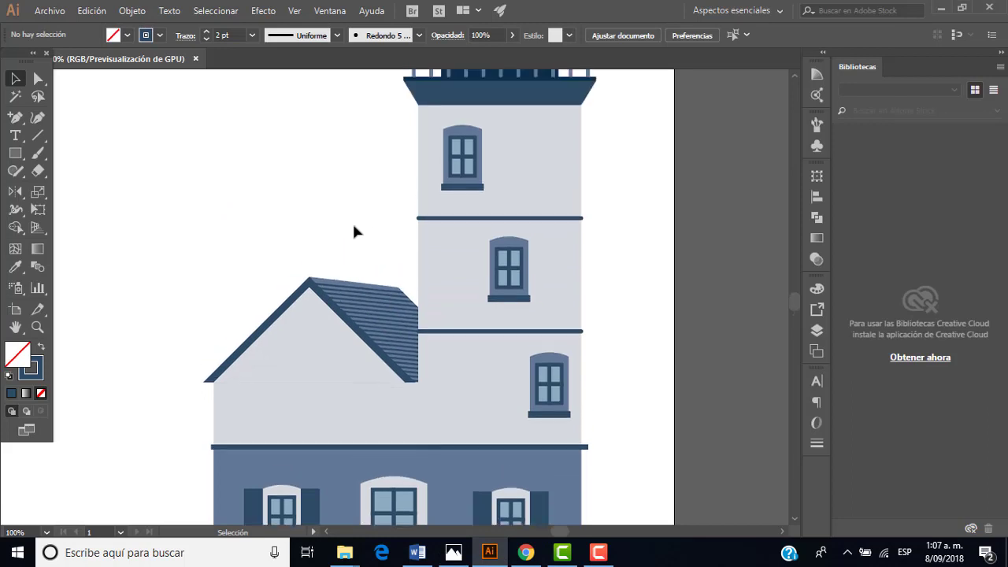
click(36, 140)
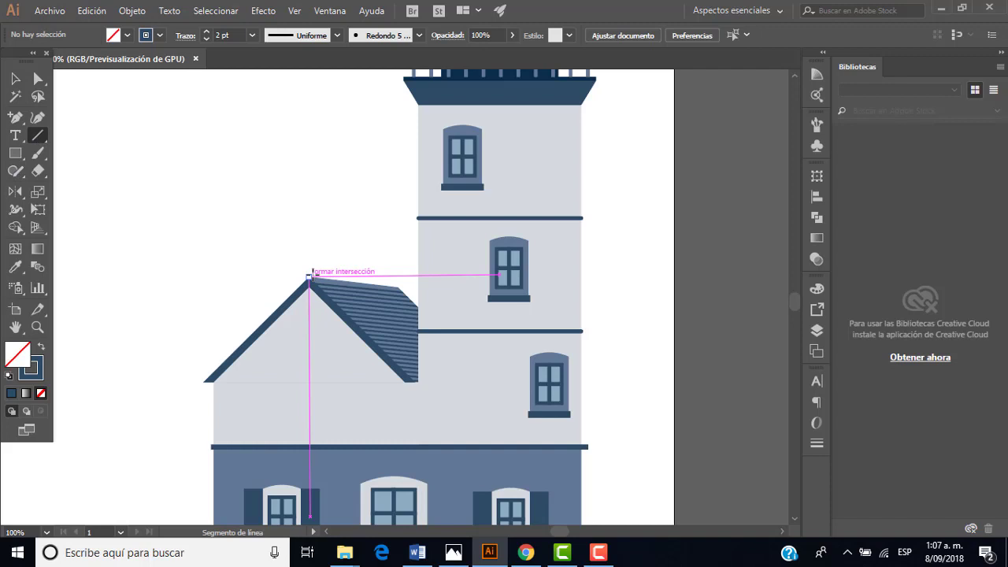
mouse_move(309, 276)
mouse_down()
mouse_move(310, 162)
mouse_move(309, 176)
mouse_up()
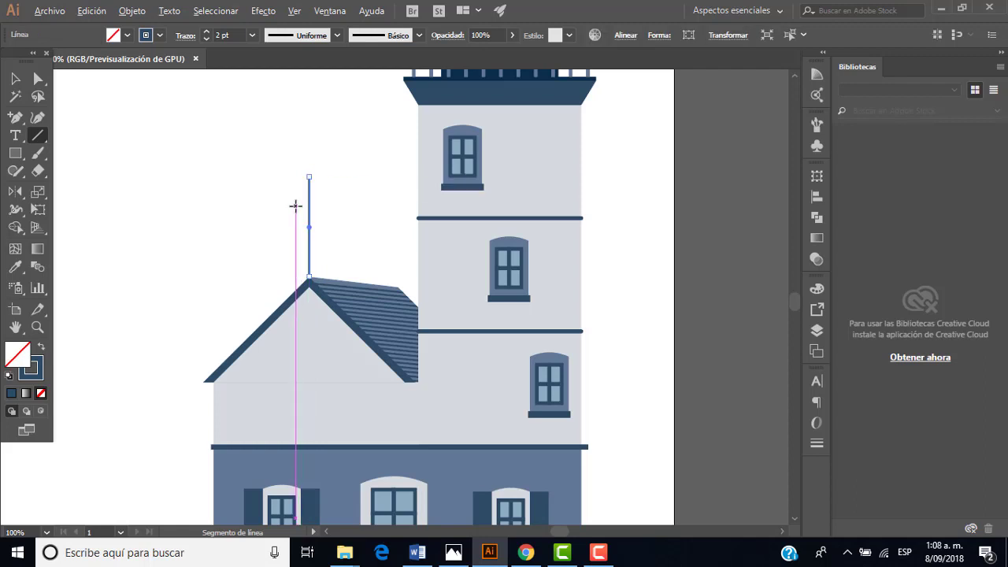
scroll(295, 205, up, 2)
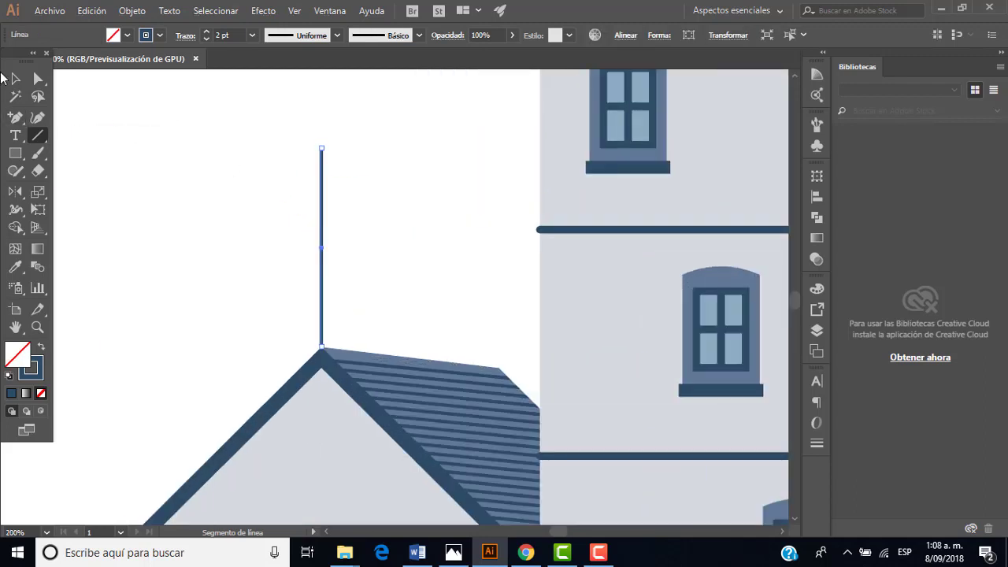
click(206, 31)
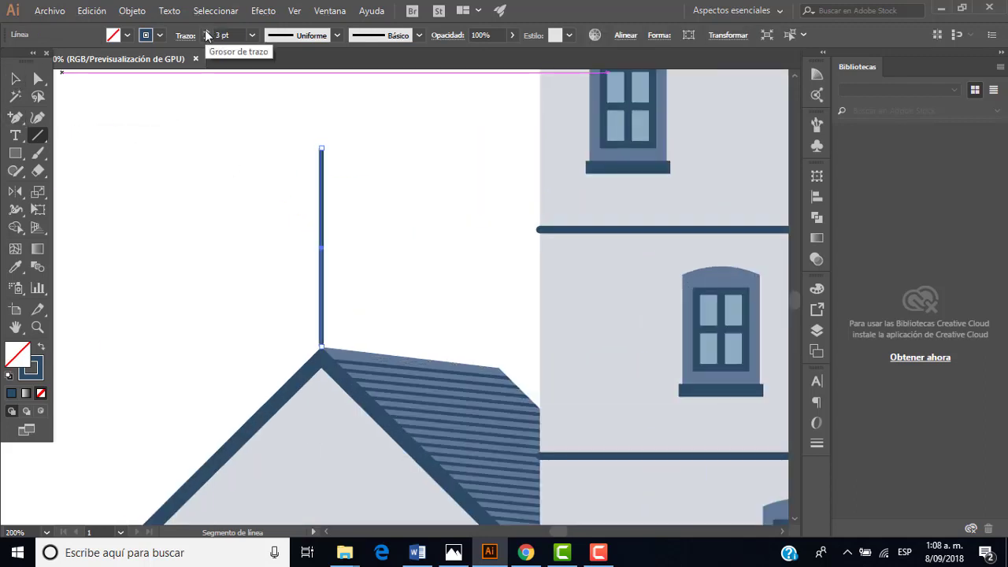
click(206, 31)
Step: Deselect, then move the pole slightly down onto the roof peak
key(v)
click(200, 212)
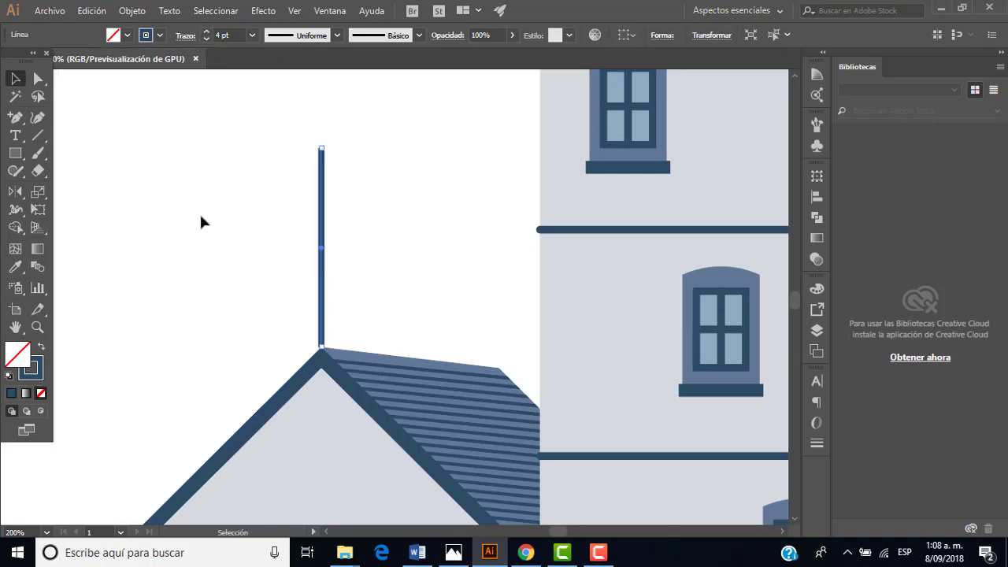
drag(323, 291, 325, 298)
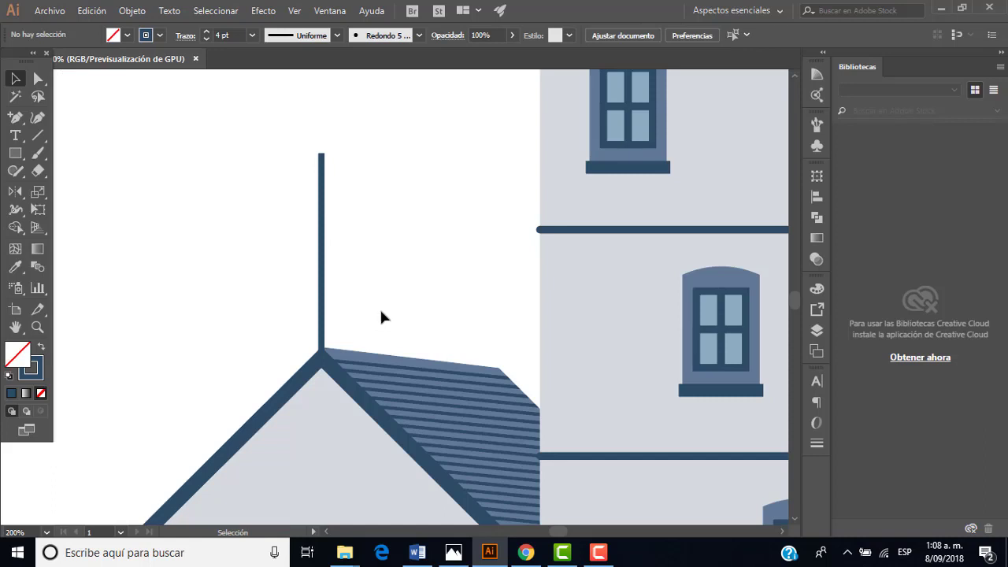
alt+scroll(379, 308, down, 1)
alt+scroll(379, 307, down, 2)
alt+scroll(379, 322, up, 1)
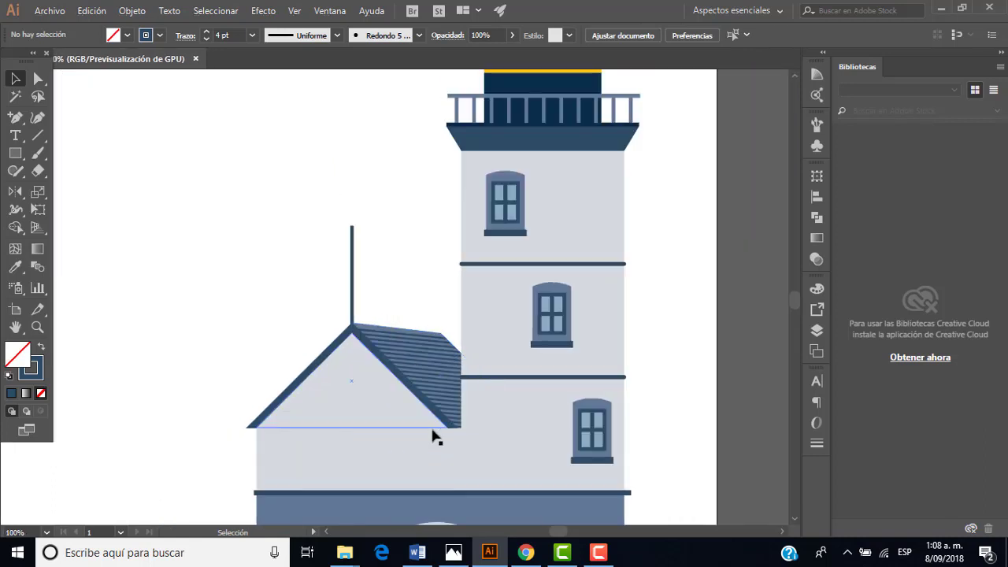
Step: Extend the pole's bottom anchor down into the gable, ending it at mid-gable
click(452, 553)
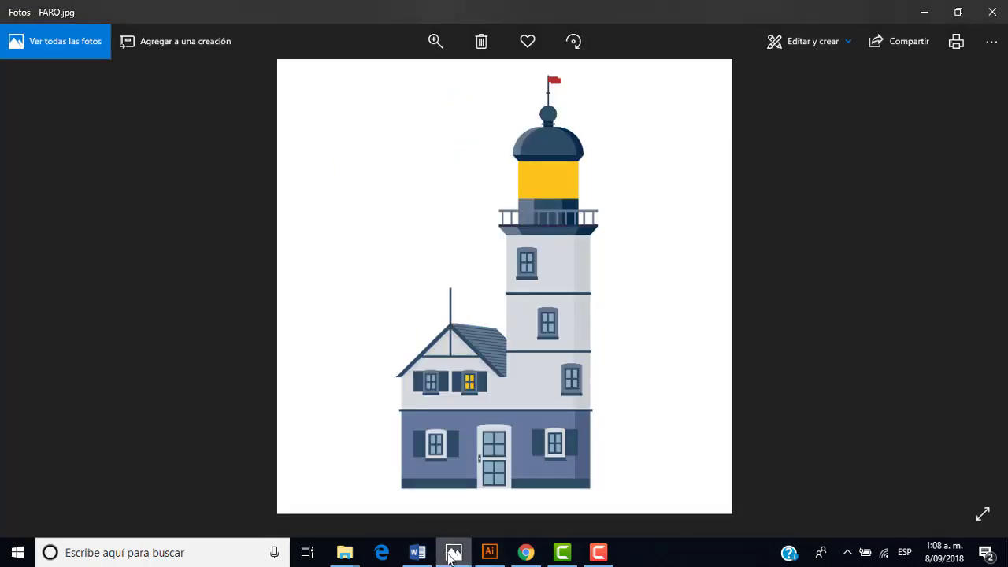
click(453, 554)
alt+scroll(358, 308, up, 2)
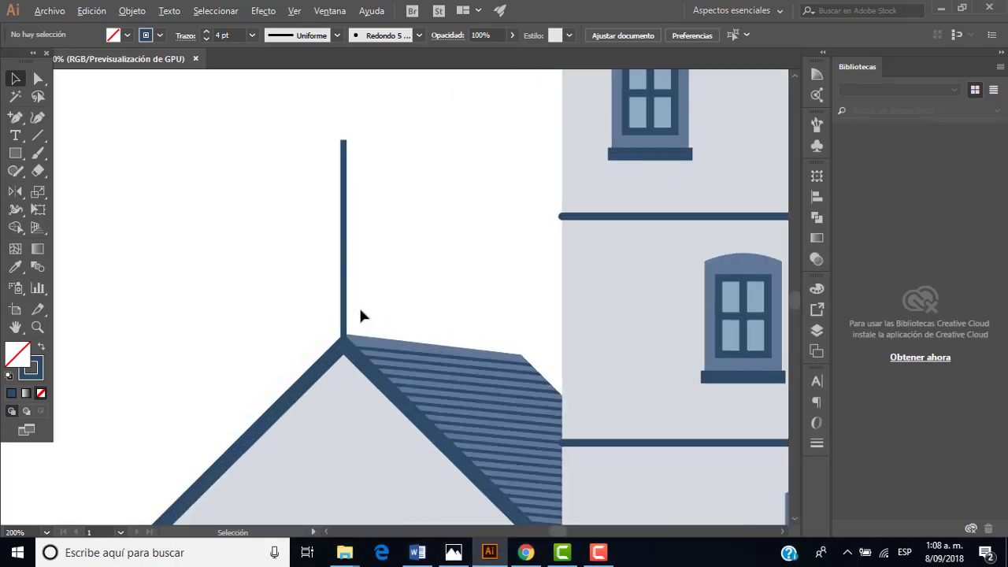
click(344, 301)
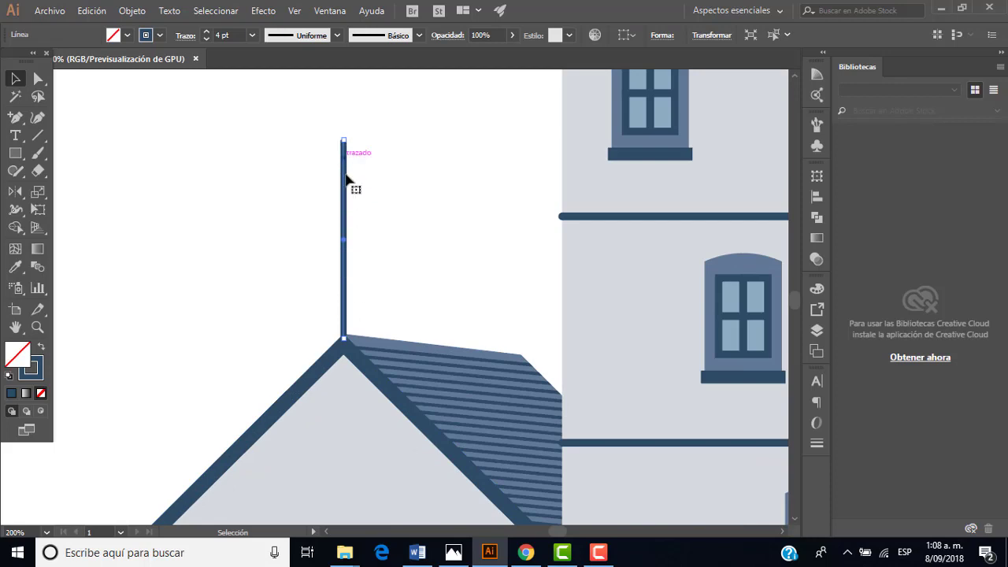
click(344, 338)
drag(344, 338, 338, 507)
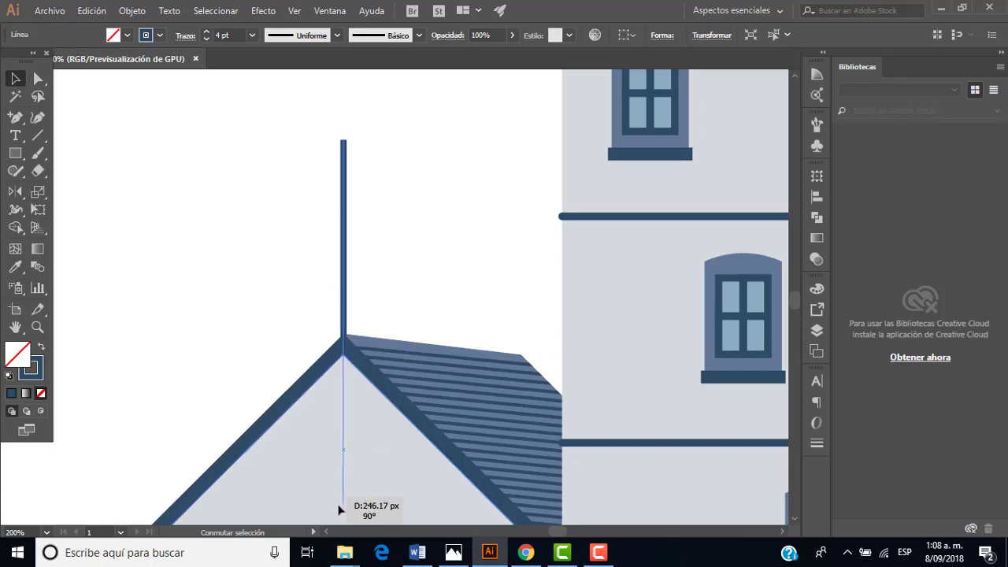
drag(339, 510, 343, 507)
scroll(347, 452, down, 1)
scroll(354, 438, down, 1)
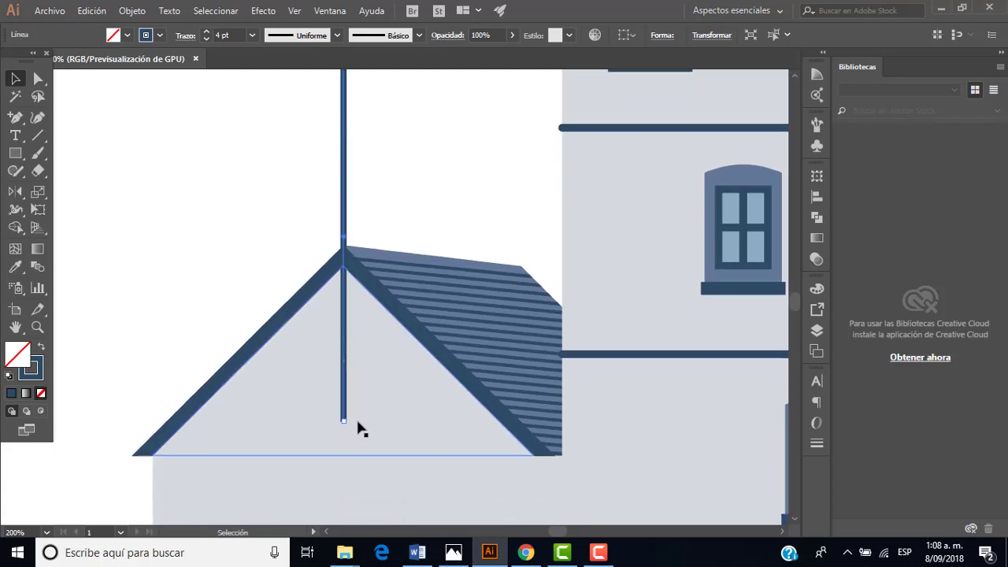
click(454, 552)
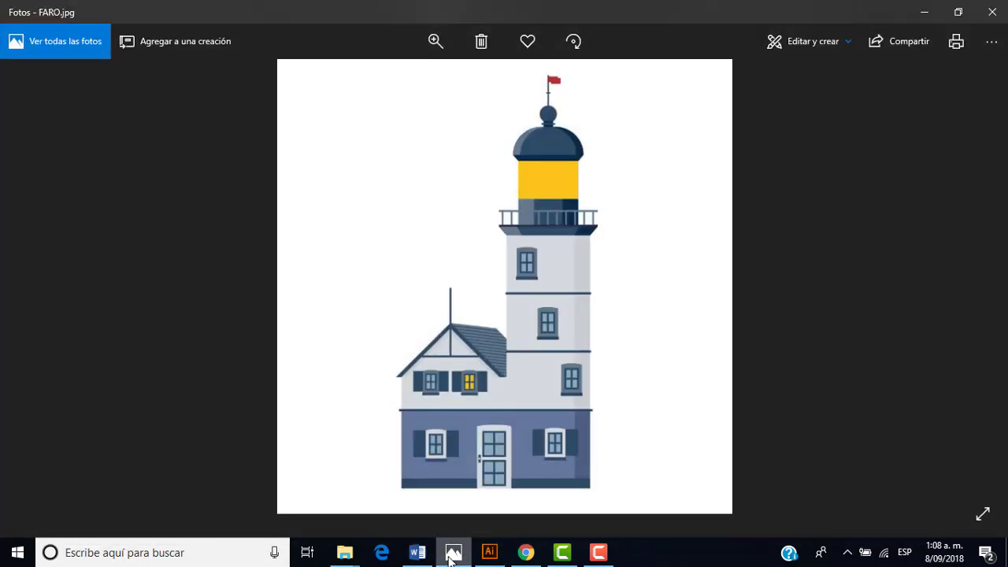
click(454, 553)
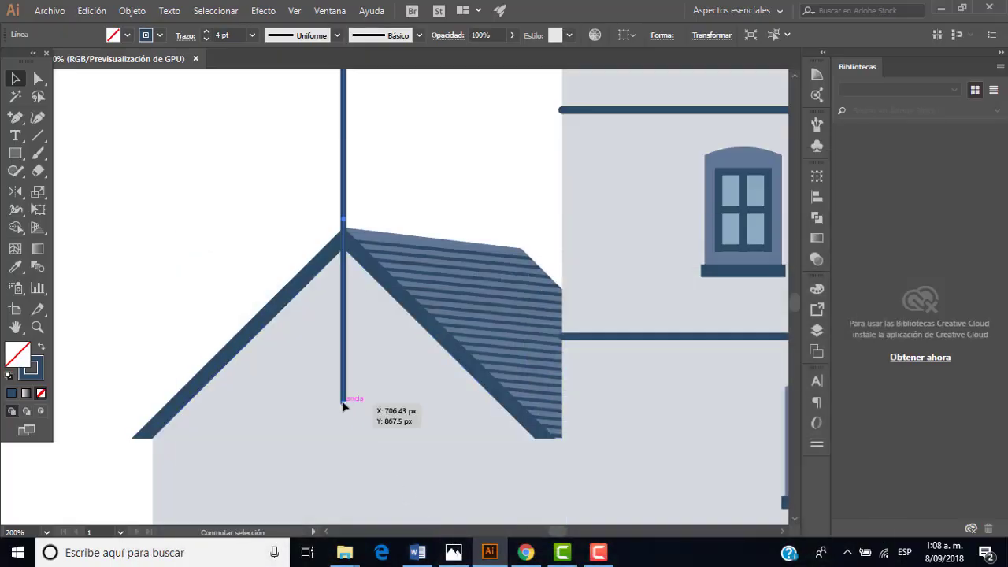
drag(343, 405, 345, 365)
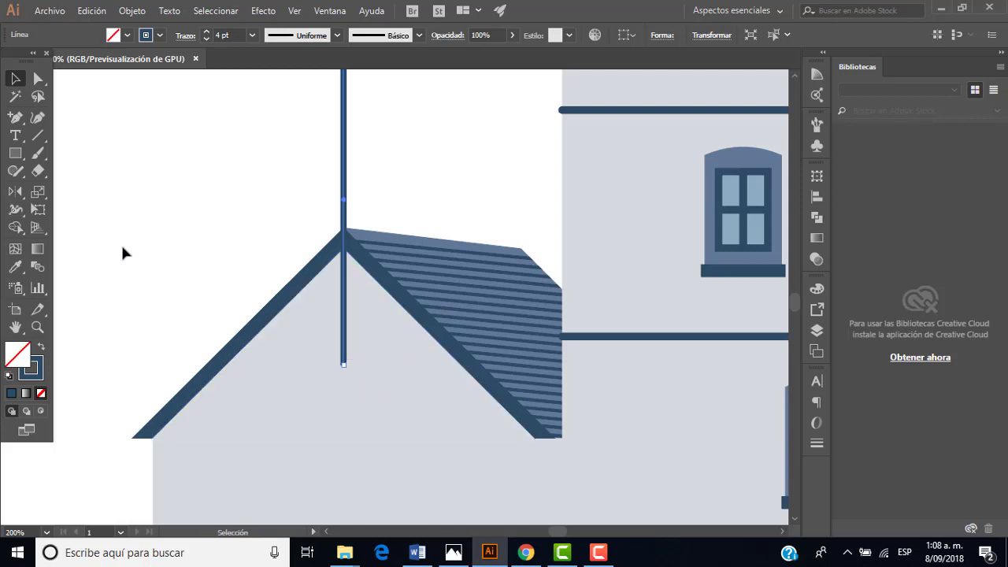
Step: Draw a horizontal beam across the gable between the two roof slopes
click(37, 135)
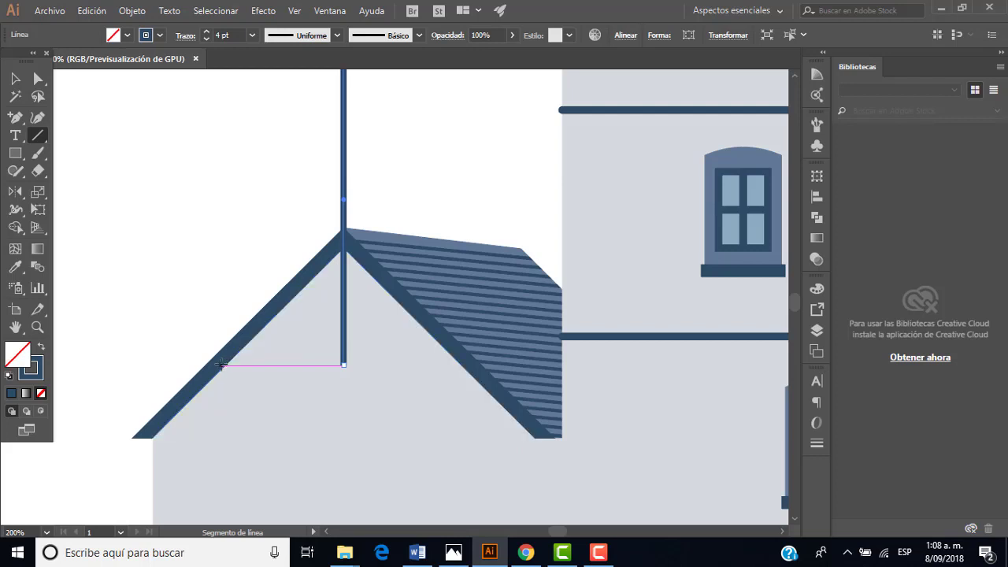
drag(222, 365, 467, 366)
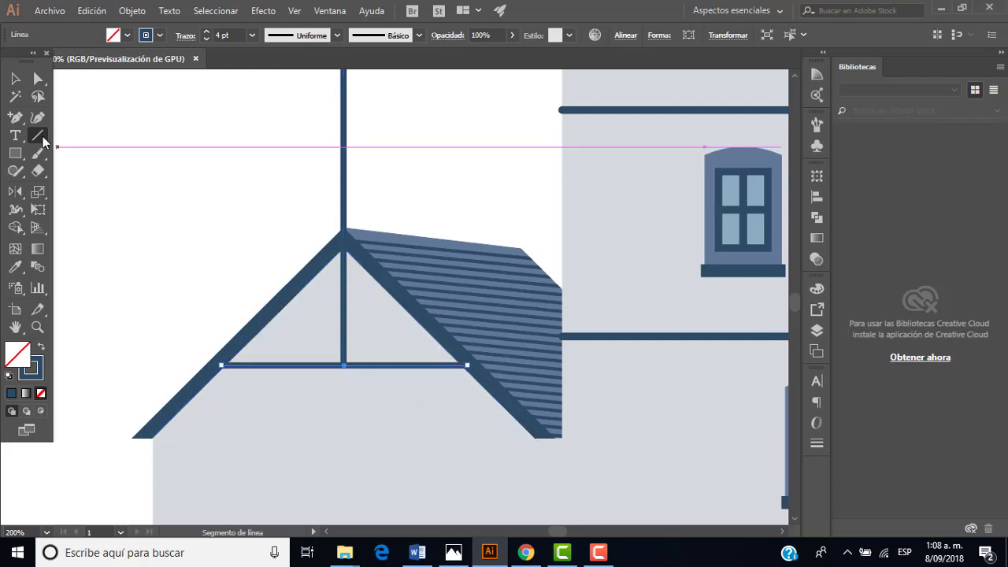
click(15, 79)
click(176, 206)
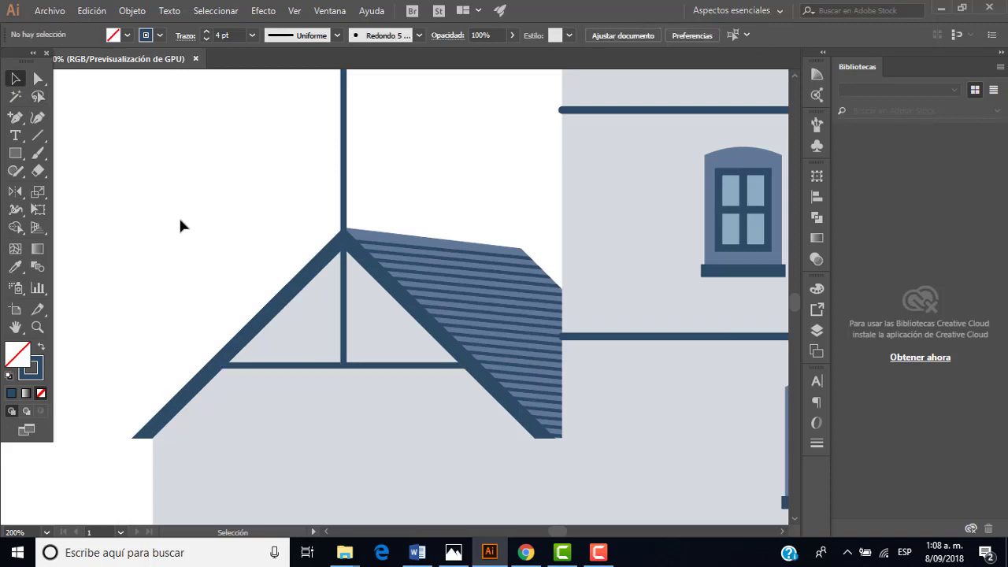
scroll(191, 236, down, 2)
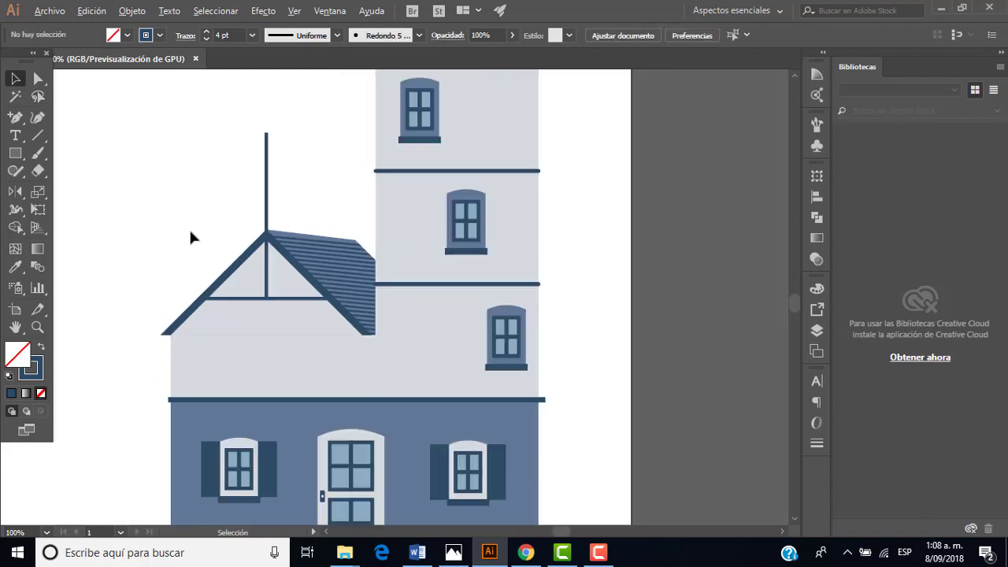
click(268, 174)
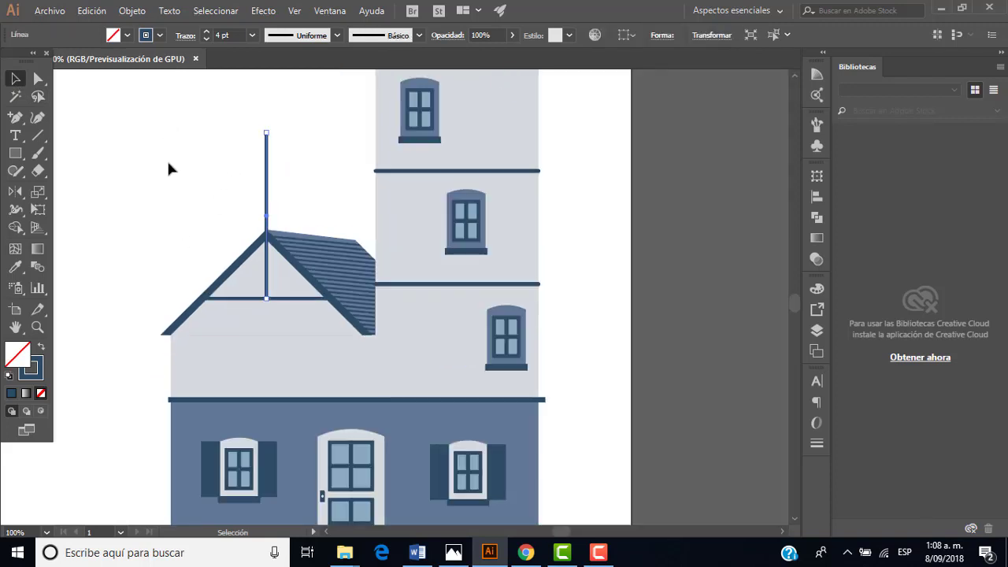
Step: Zoom around the finished gable truss, then bring up the FARO.jpg reference photo
scroll(239, 186, down, 2)
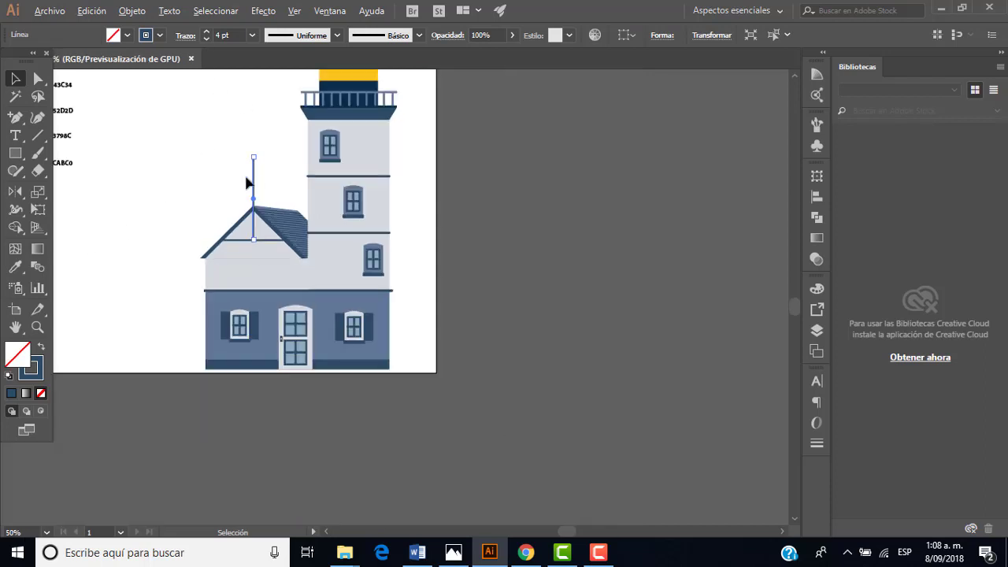
scroll(276, 182, up, 1)
click(275, 181)
scroll(276, 181, down, 2)
scroll(316, 142, down, 2)
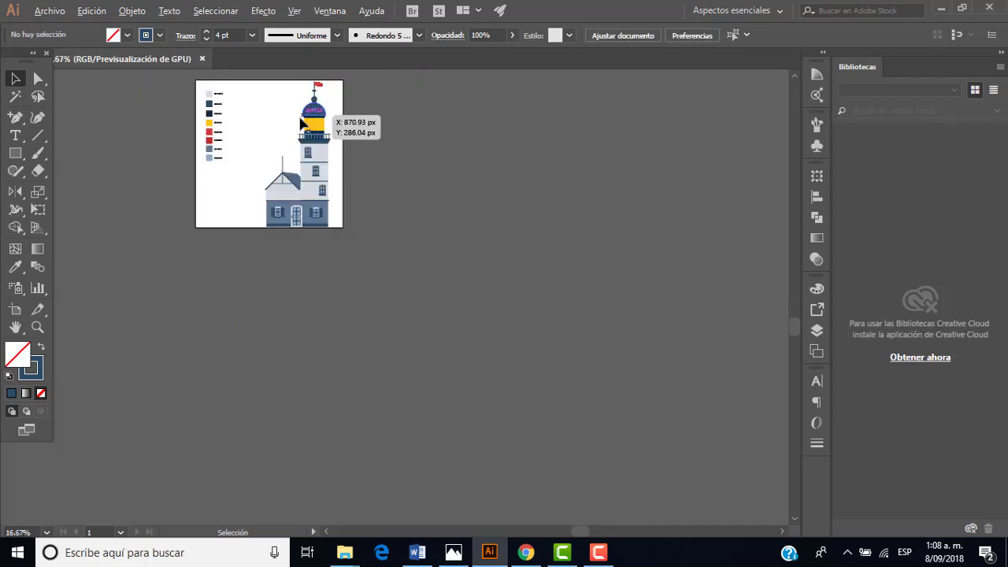
scroll(292, 135, up, 2)
scroll(296, 157, up, 1)
scroll(315, 345, up, 1)
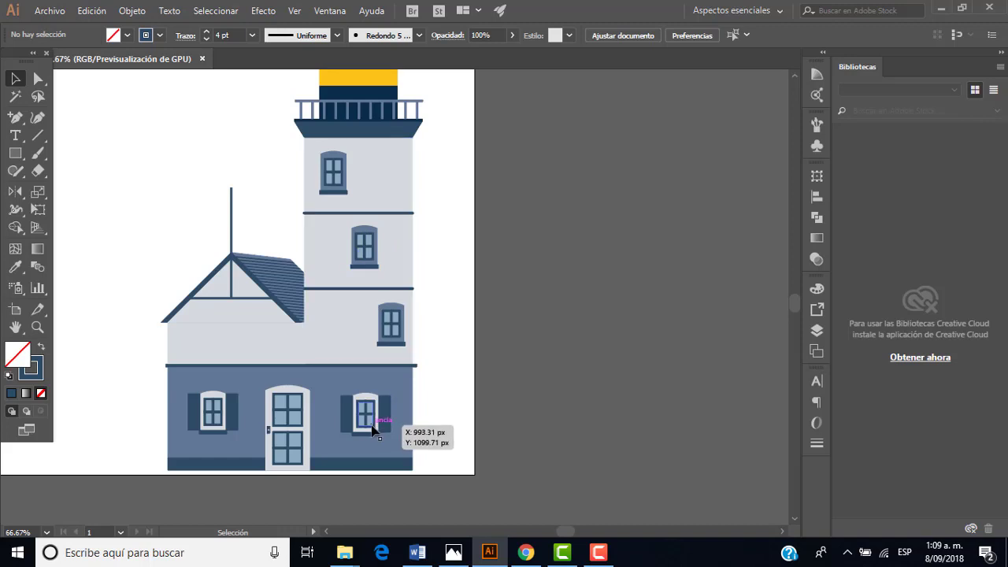
scroll(376, 421, up, 2)
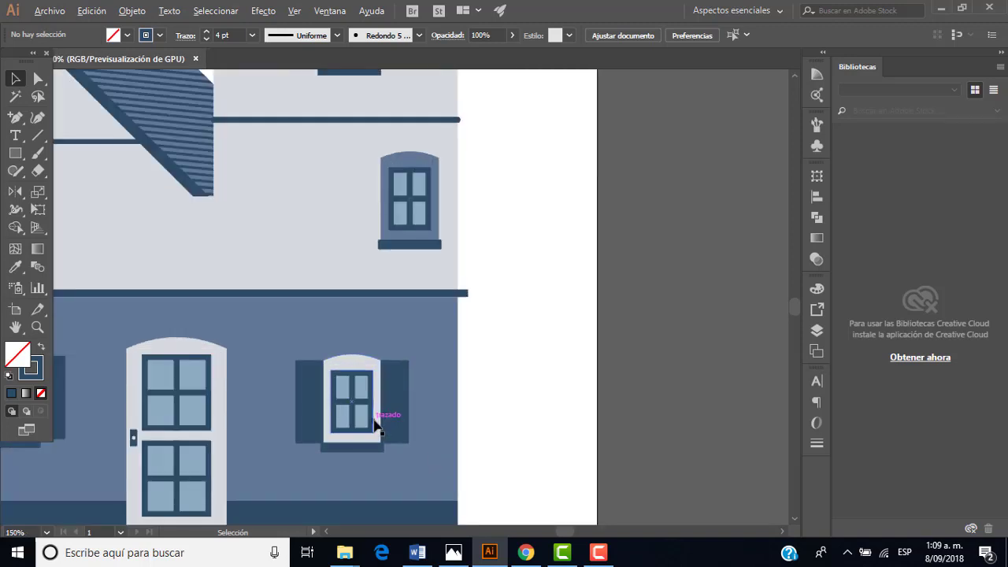
scroll(376, 423, down, 1)
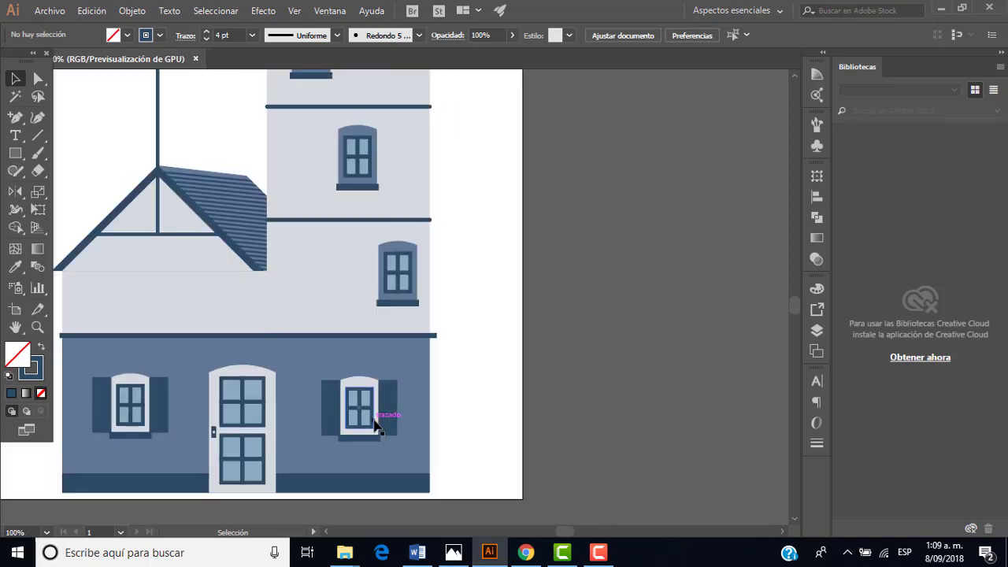
click(454, 552)
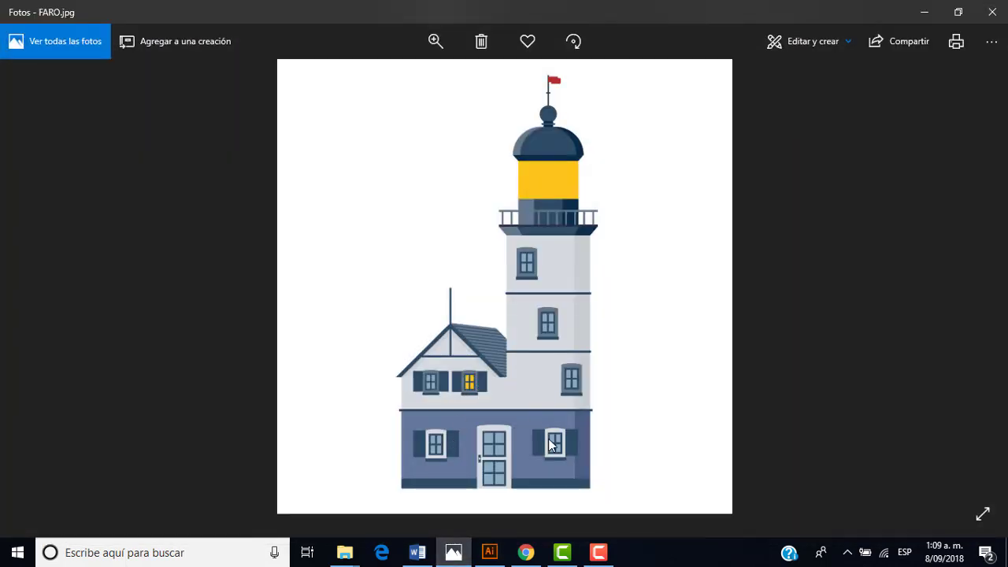
Step: Copy a shuttered ground-floor window onto the blank area left of the house
click(489, 552)
scroll(466, 463, down, 2)
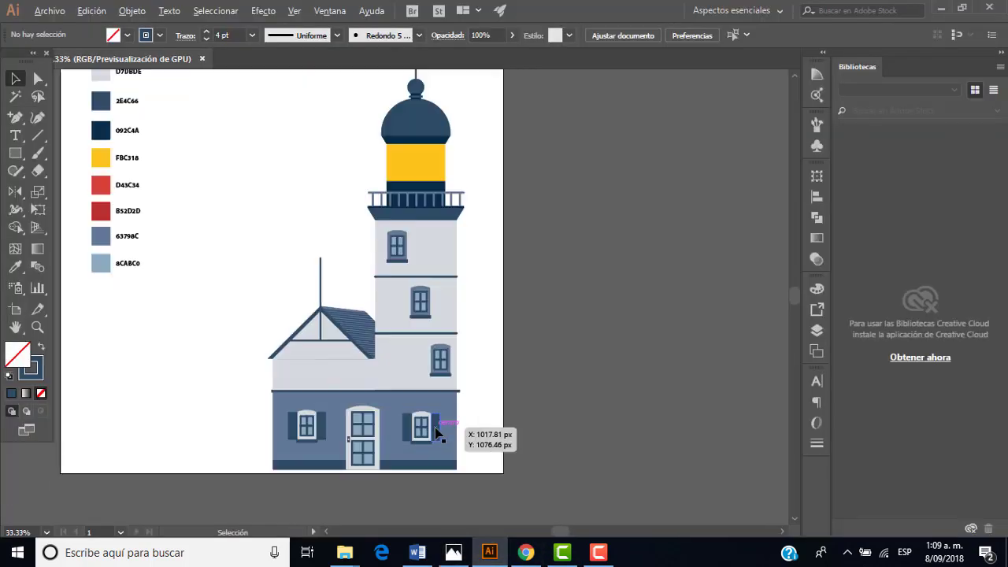
drag(413, 426, 233, 329)
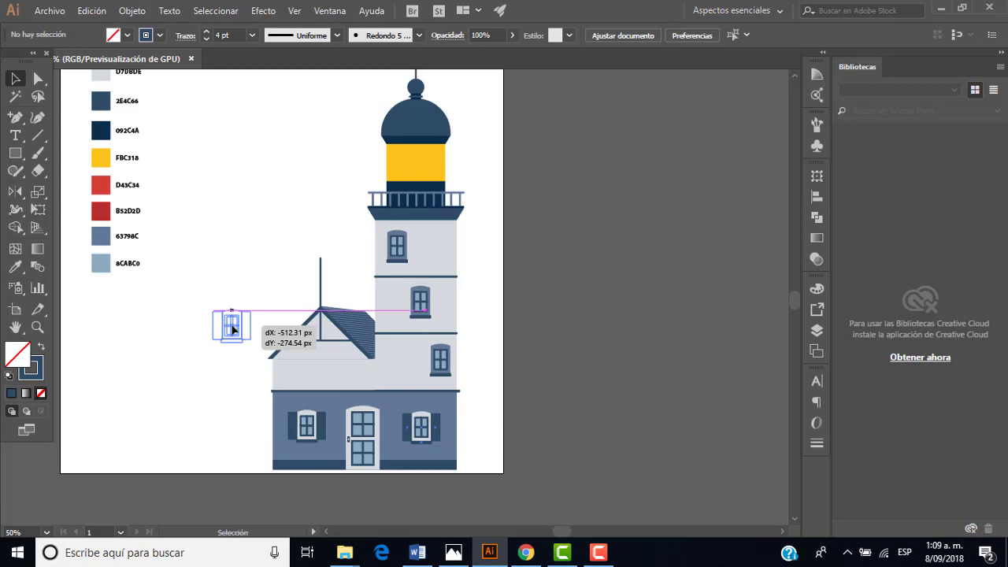
key(ctrl+z)
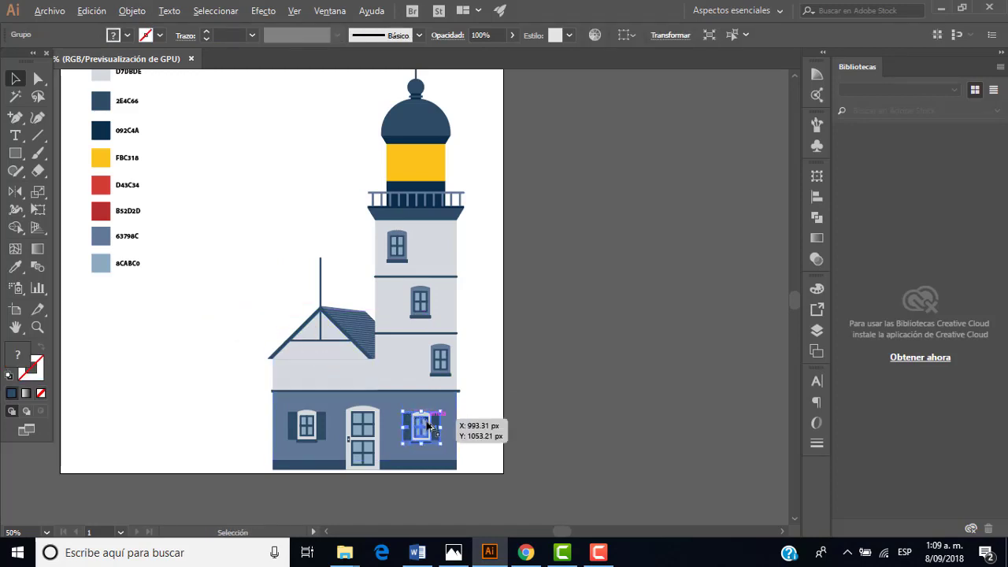
mouse_move(428, 426)
mouse_down()
mouse_move(210, 333)
mouse_move(225, 351)
mouse_up()
Step: Ungroup the copied window and deselect its parts
scroll(226, 351, up, 2)
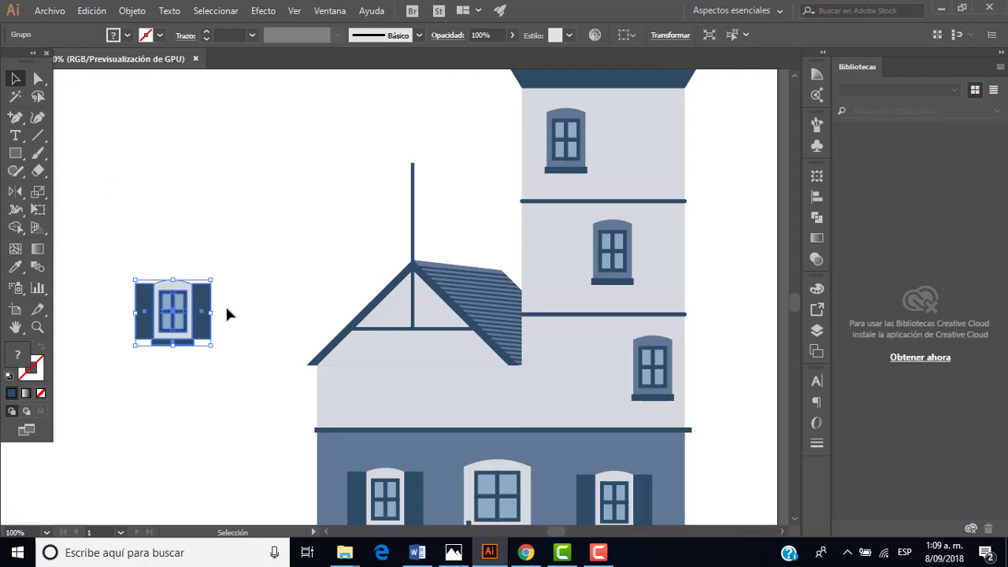
click(132, 10)
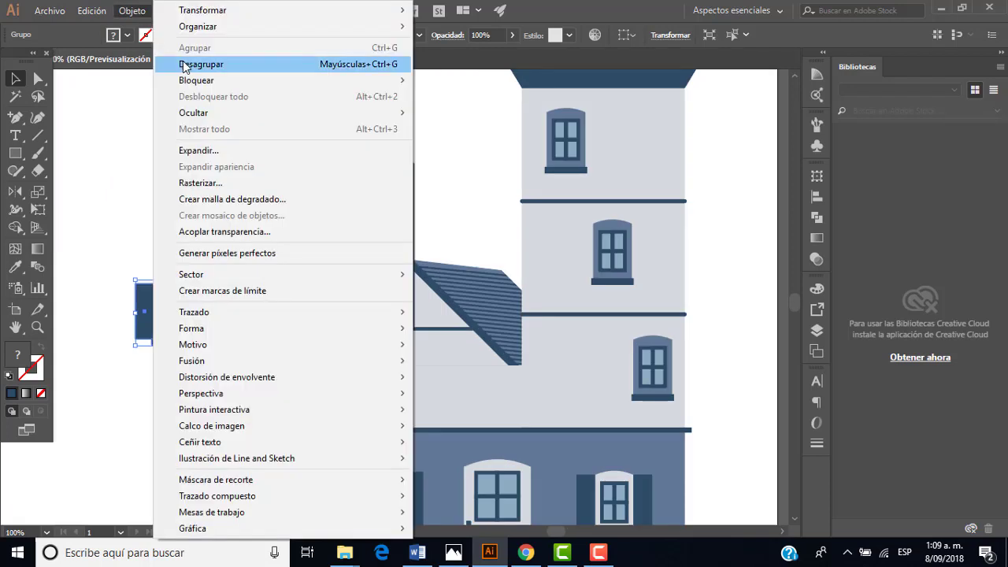
click(185, 66)
click(178, 227)
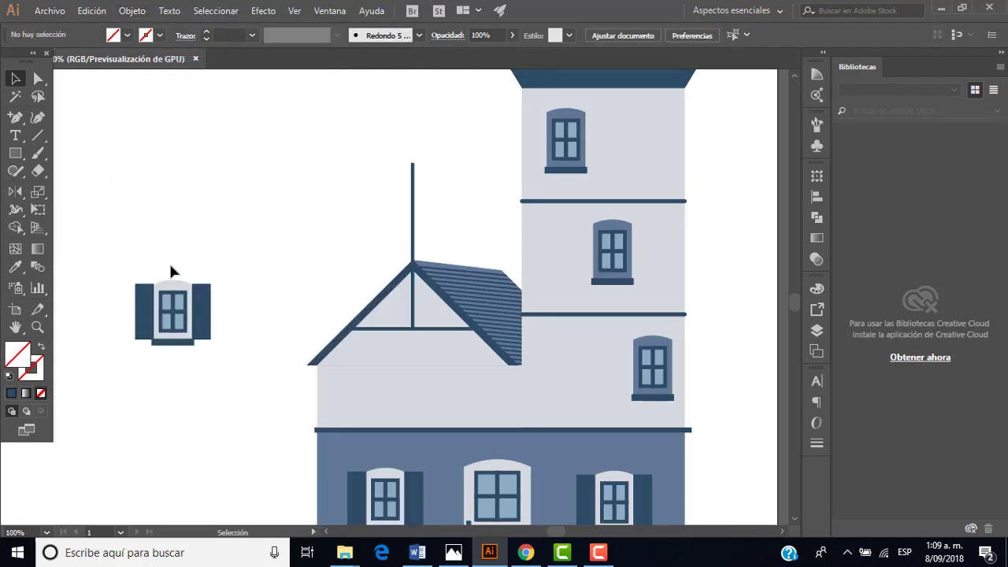
Step: Glance at the reference photo, then return to the lighthouse drawing
click(453, 554)
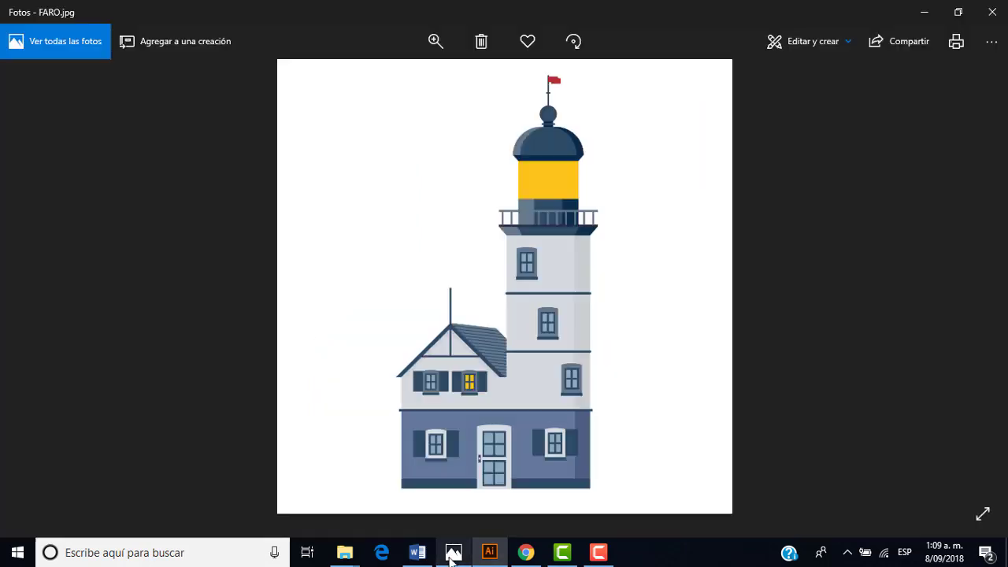
click(453, 554)
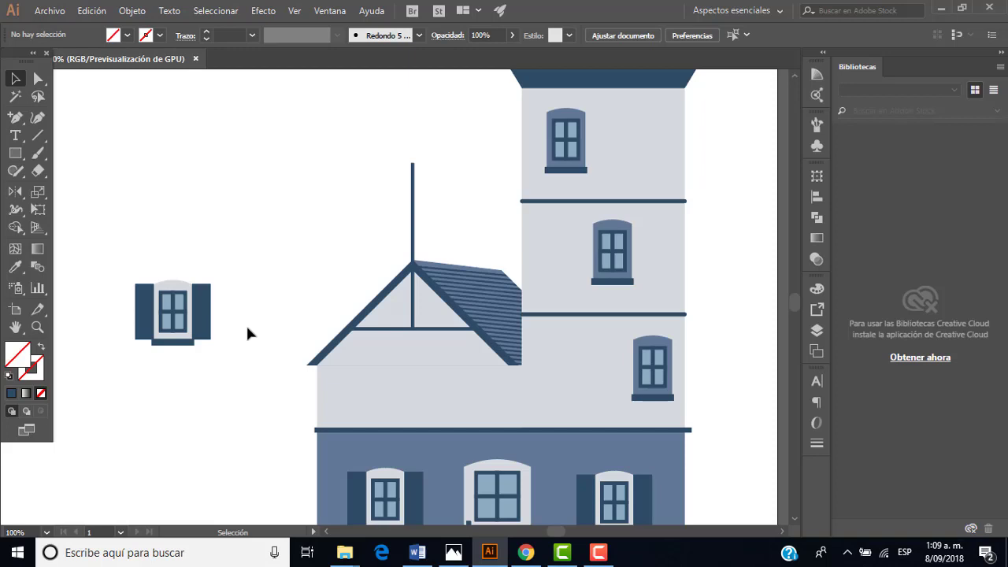
scroll(245, 323, down, 2)
scroll(246, 311, up, 2)
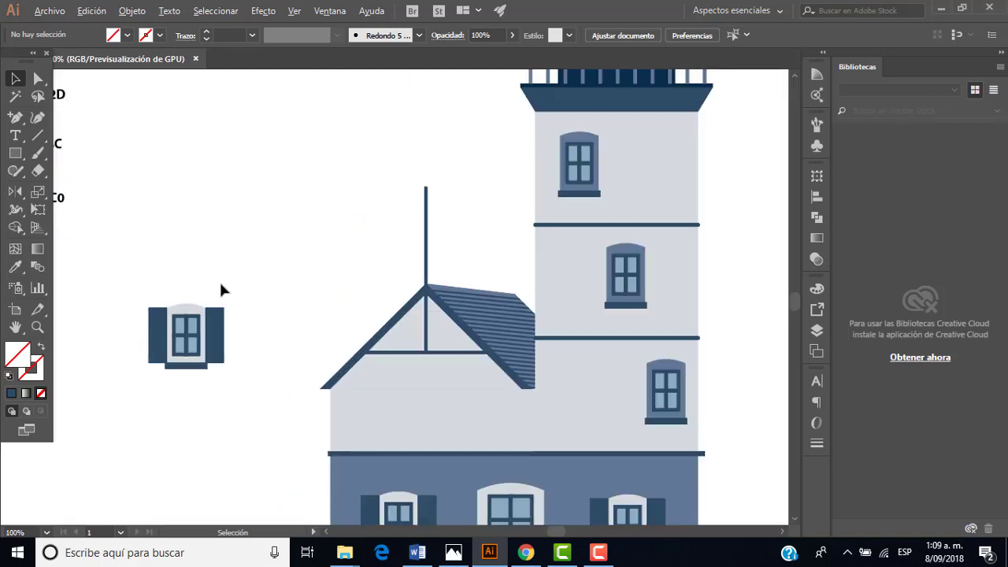
scroll(221, 288, down, 1)
scroll(193, 299, up, 3)
Step: Ungroup the small shuttered window group via Objeto > Desagrupar
click(213, 328)
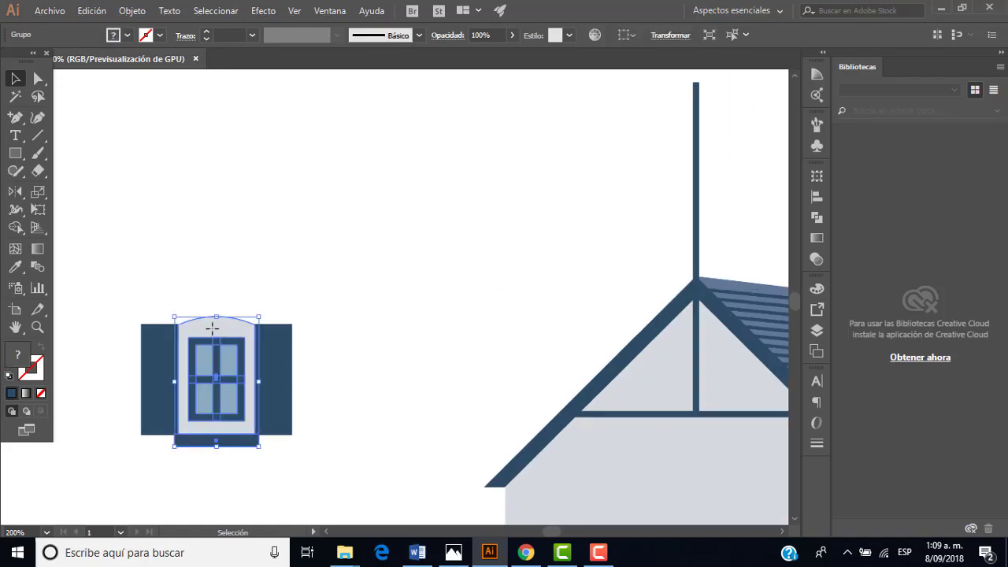
click(134, 10)
click(183, 67)
click(221, 307)
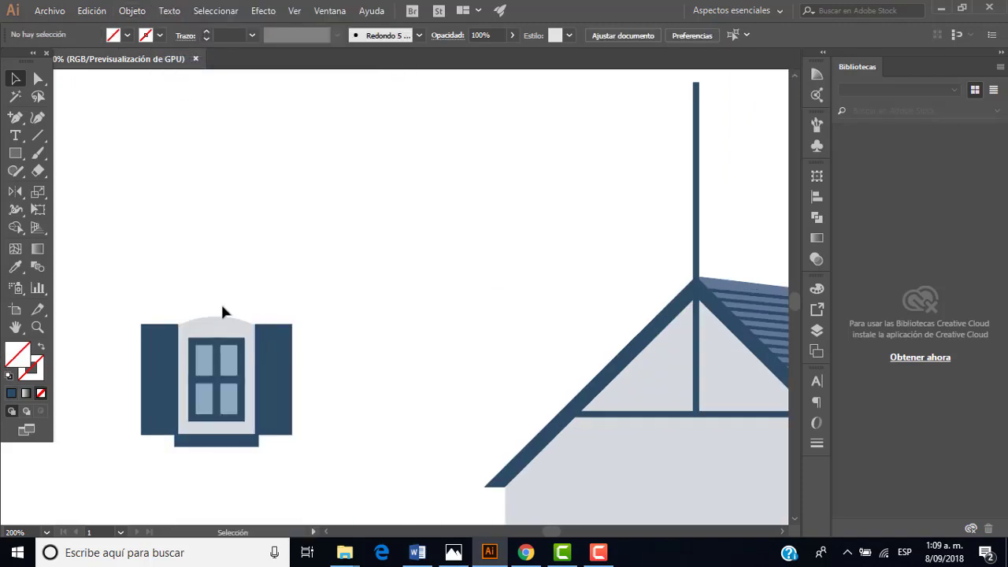
Step: Select the window's light arched frame shape
click(229, 331)
scroll(268, 305, down, 2)
scroll(229, 131, down, 2)
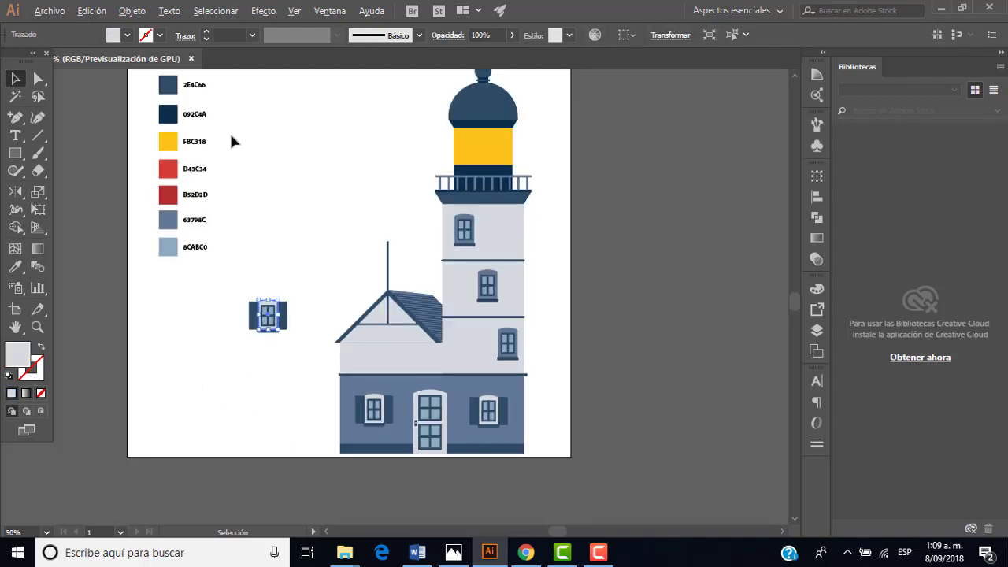
scroll(229, 131, up, 1)
scroll(232, 147, up, 2)
scroll(233, 147, down, 1)
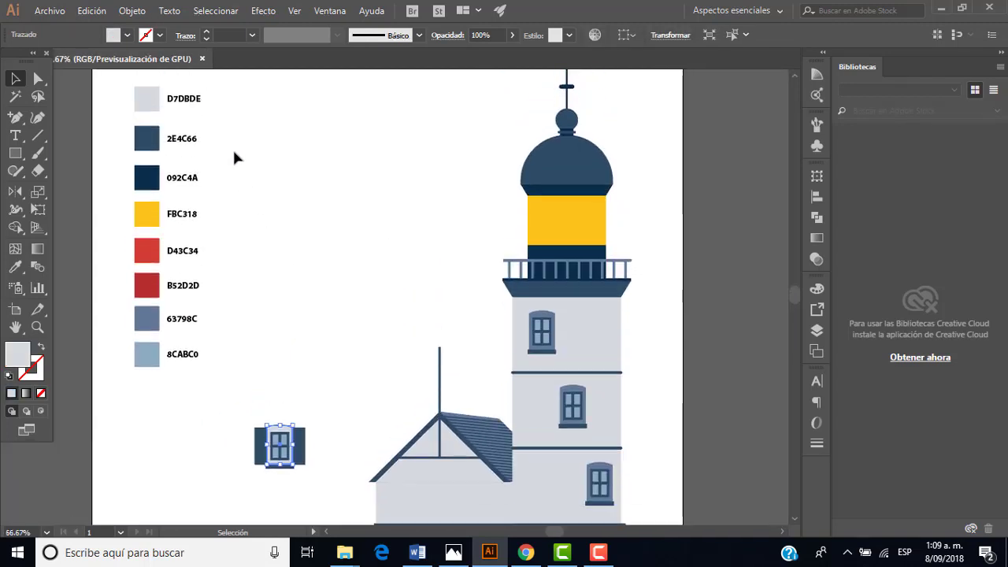
Step: Fill the arched frame with dark blue 2E4C66 using the Eyedropper on the swatches
click(15, 266)
click(154, 138)
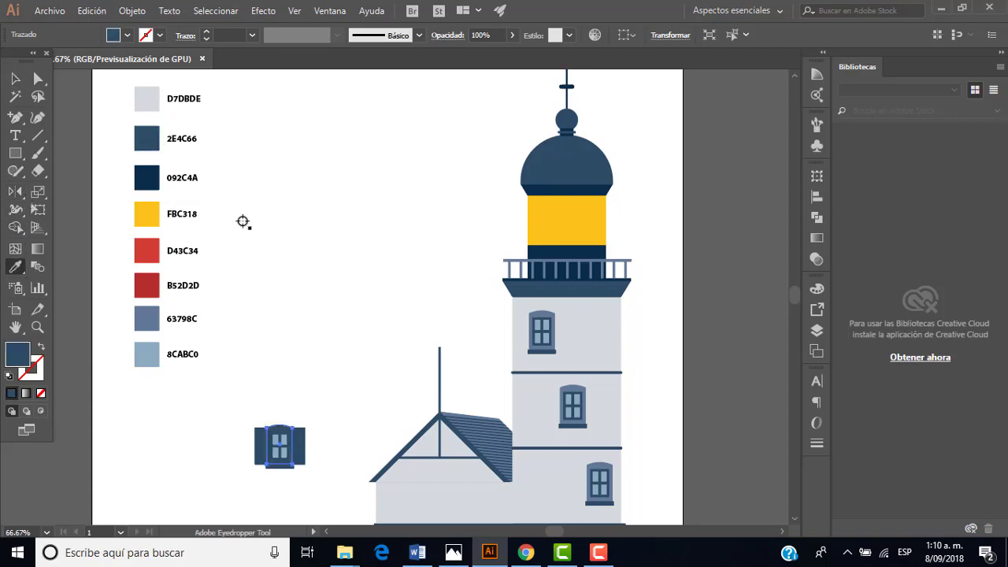
scroll(303, 460, up, 2)
scroll(303, 459, down, 1)
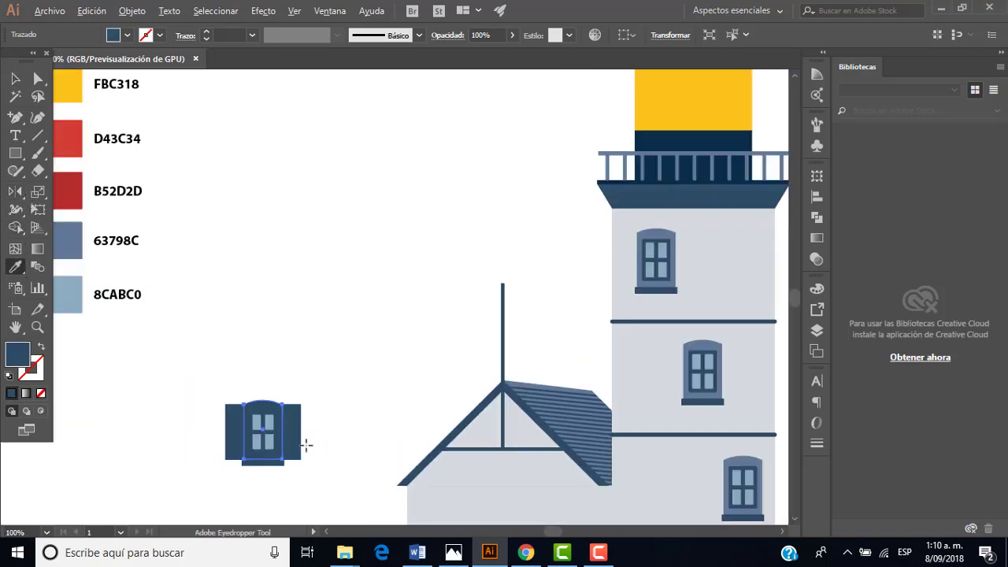
scroll(304, 444, down, 1)
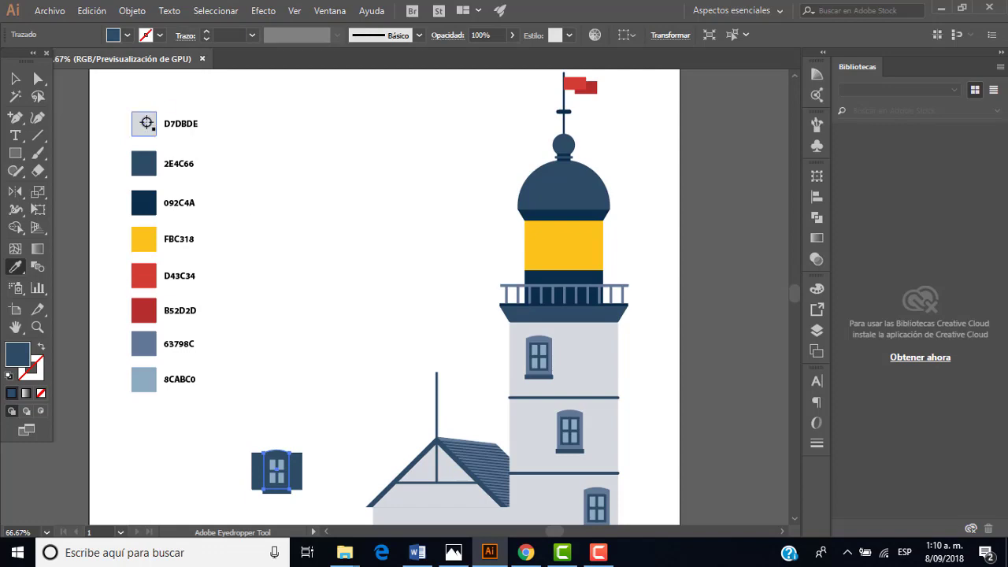
scroll(299, 248, down, 3)
scroll(299, 247, down, 3)
scroll(300, 247, down, 1)
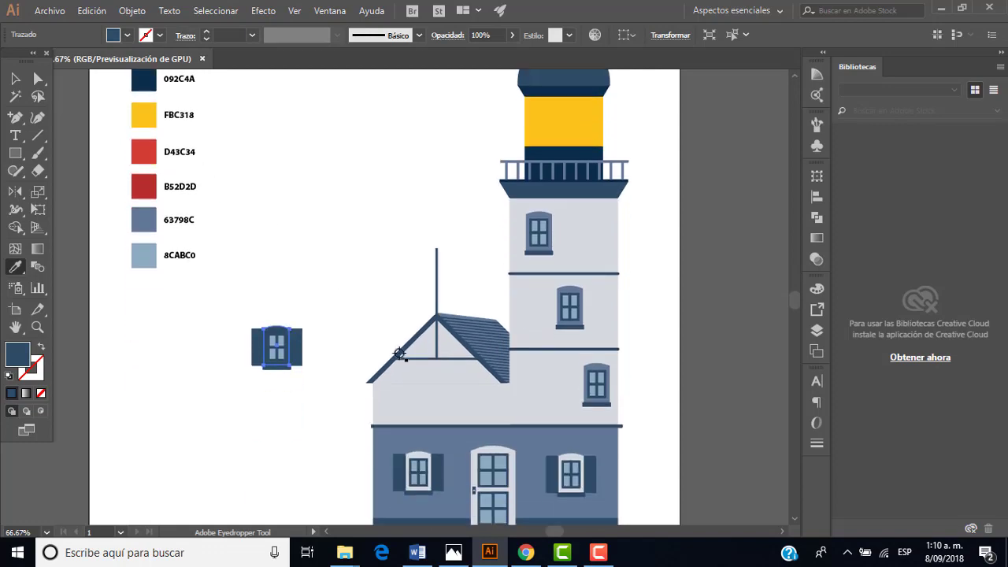
Step: Compare the recoloured window against the FARO.jpg reference photo
click(451, 554)
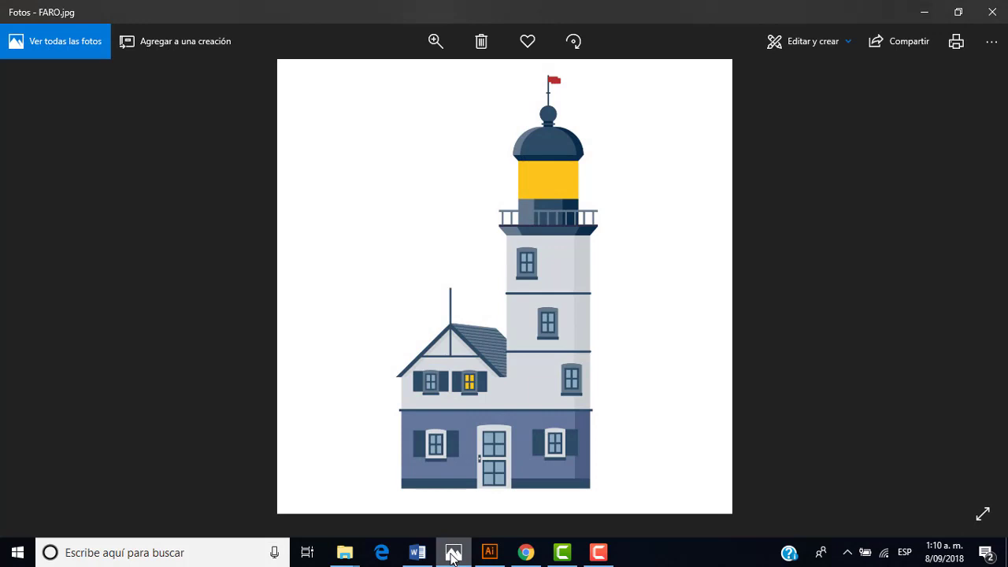
click(453, 556)
scroll(321, 270, up, 3)
scroll(320, 270, up, 3)
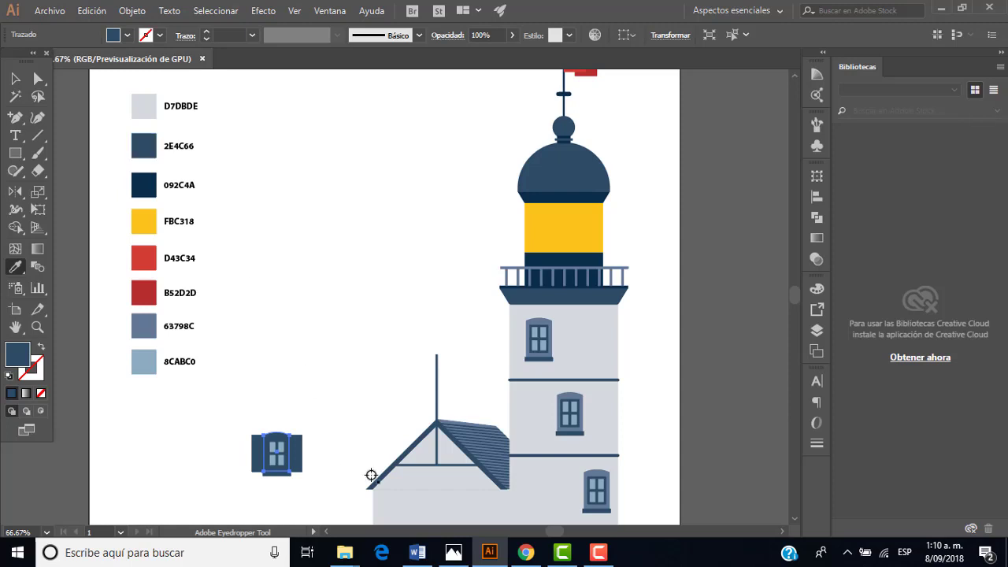
scroll(371, 472, down, 2)
scroll(371, 469, down, 1)
alt+scroll(303, 346, up, 2)
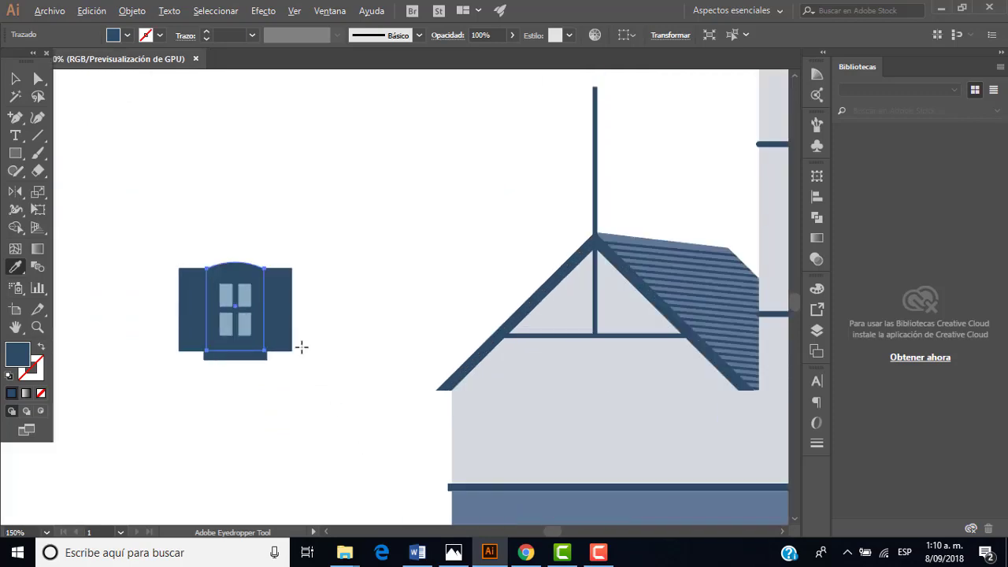
alt+scroll(306, 341, down, 2)
click(454, 553)
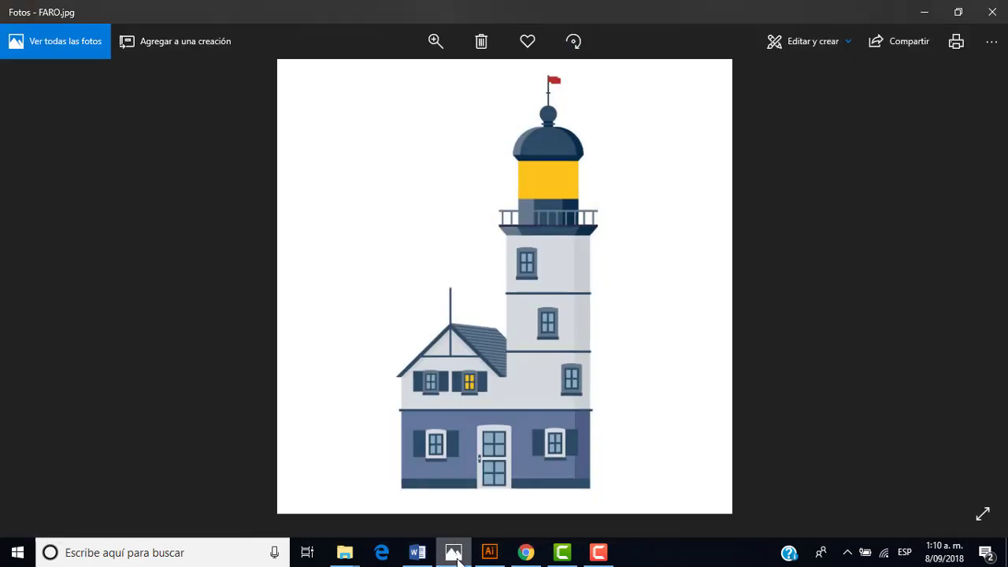
click(457, 559)
scroll(320, 284, up, 3)
scroll(318, 279, up, 2)
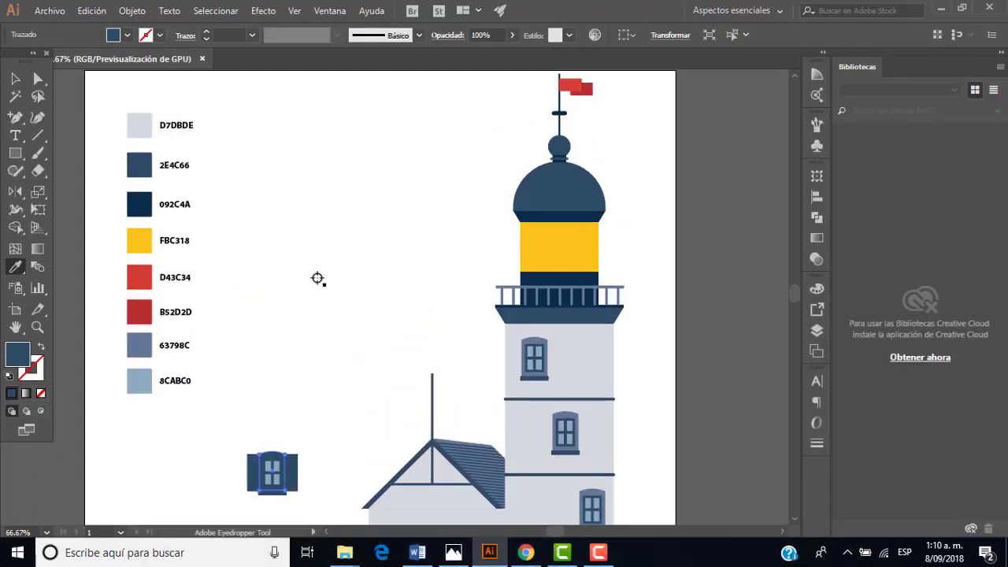
scroll(317, 279, down, 1)
scroll(305, 362, down, 1)
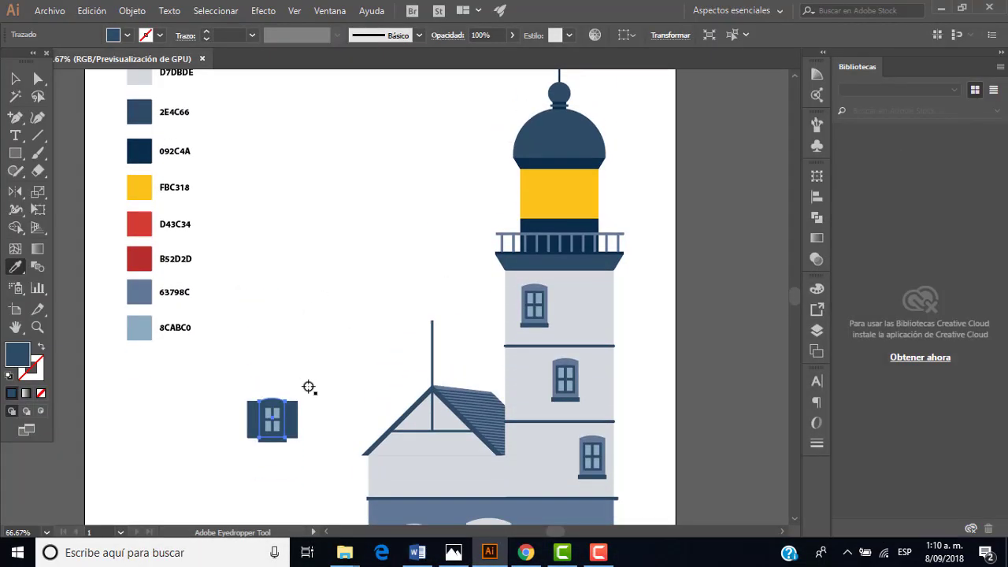
scroll(309, 387, down, 2)
scroll(309, 394, down, 1)
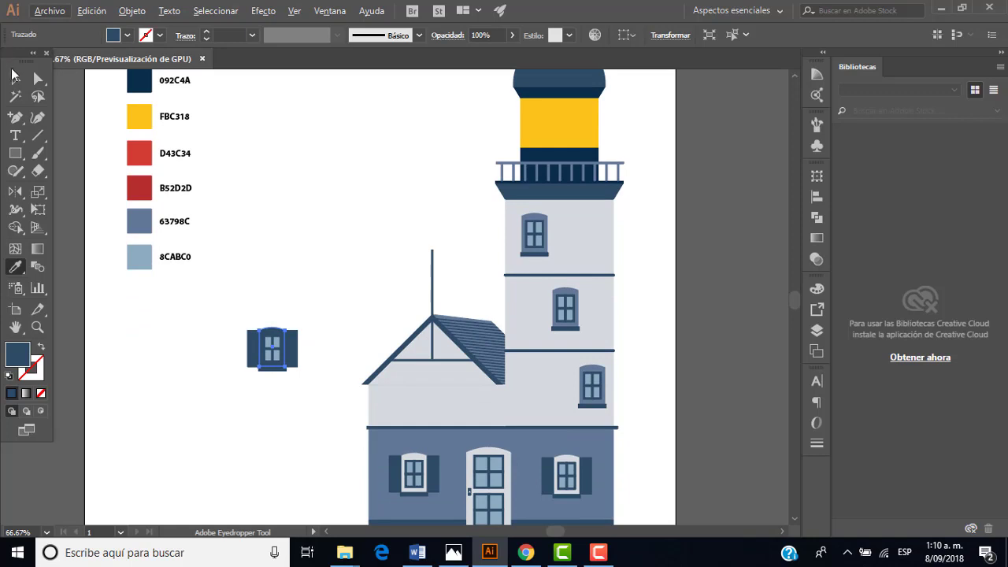
Step: Select an inner shape of the small window for recolouring
click(14, 77)
click(241, 318)
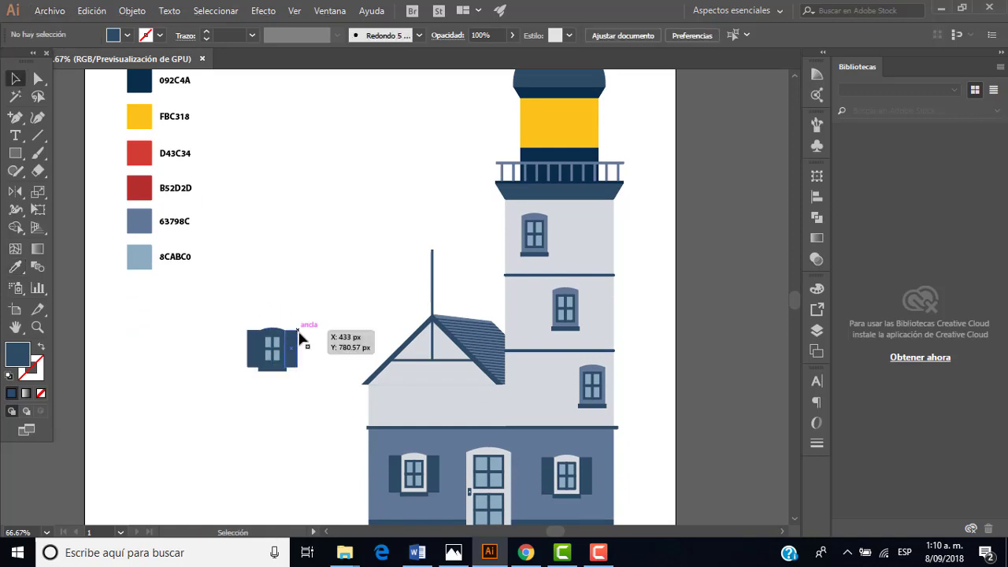
drag(272, 359, 292, 338)
scroll(274, 305, up, 3)
scroll(246, 217, up, 3)
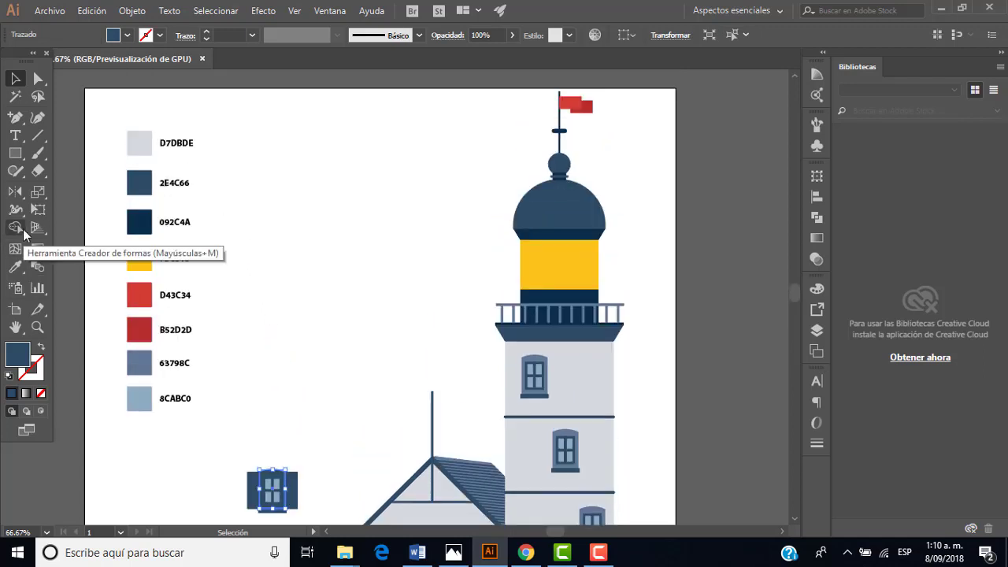
click(17, 269)
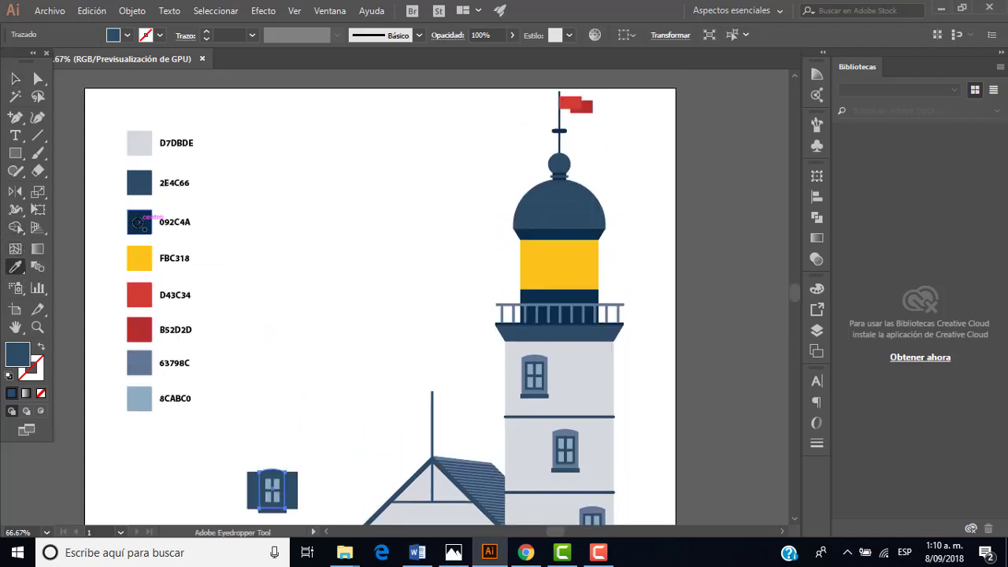
Step: Fill the selected window shape with navy 092C4A, then deselect
click(137, 223)
click(15, 79)
click(283, 380)
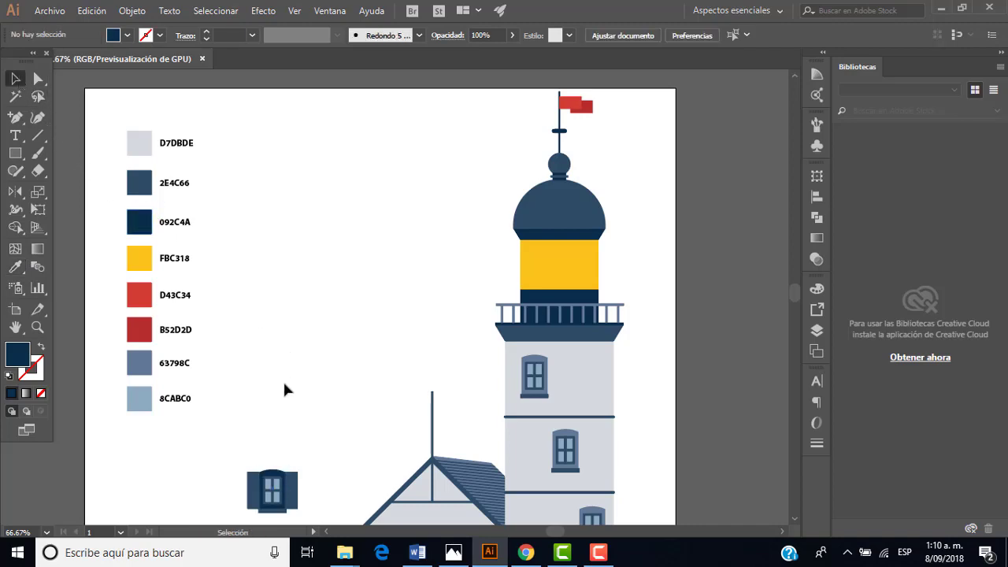
scroll(308, 516, up, 3)
scroll(290, 500, down, 3)
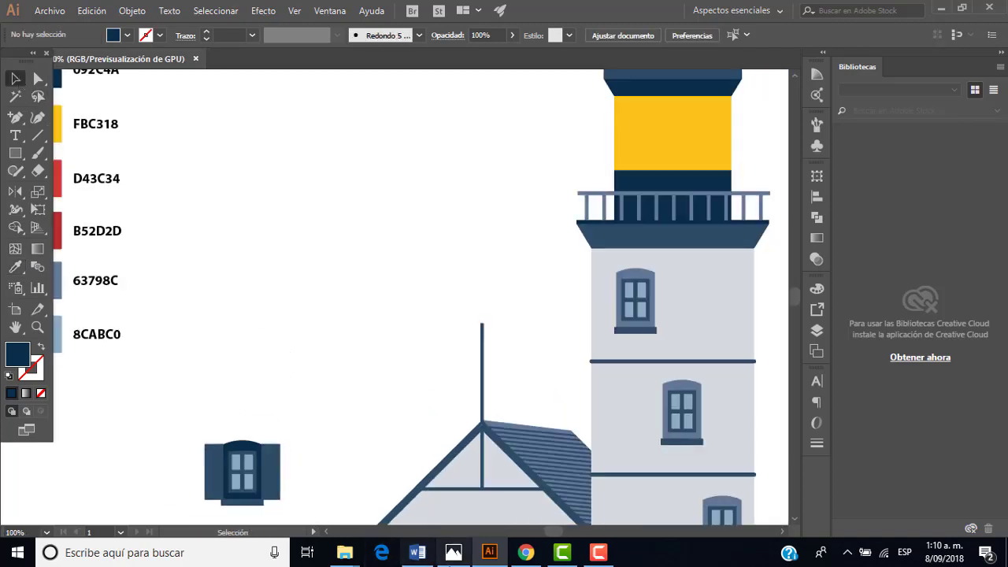
Step: Check the window colours against the reference lighthouse image
click(454, 553)
click(456, 561)
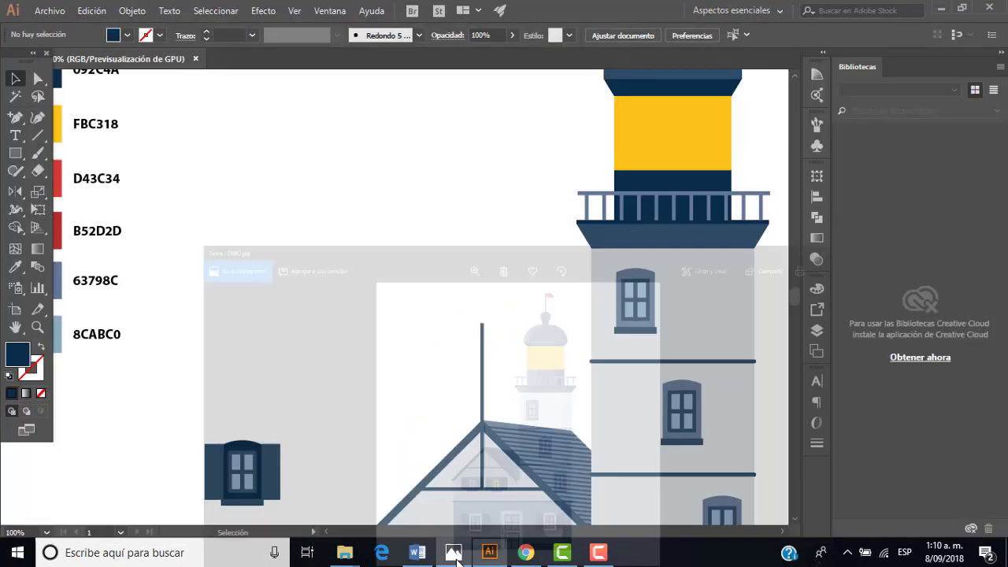
click(457, 561)
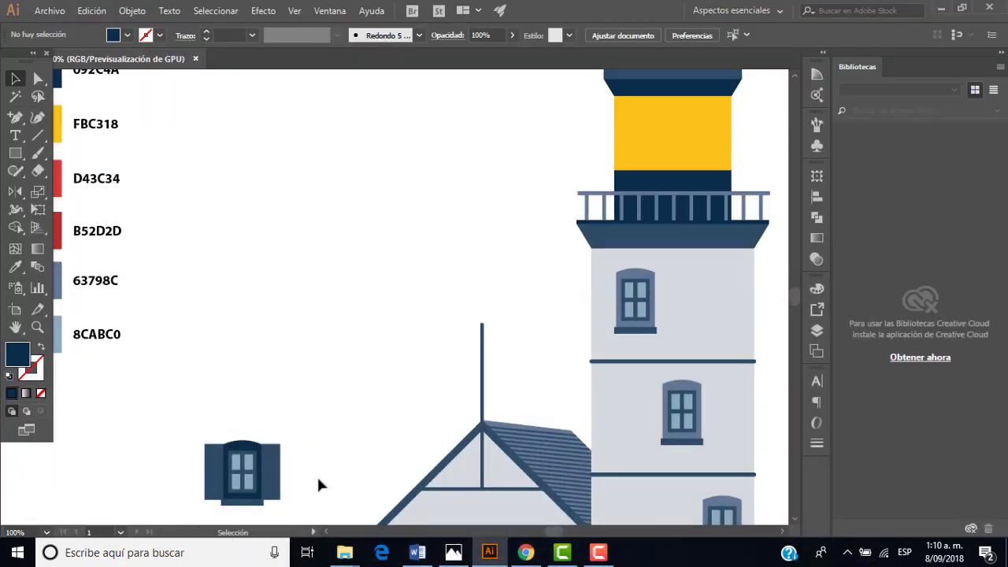
scroll(315, 474, up, 2)
scroll(316, 474, down, 1)
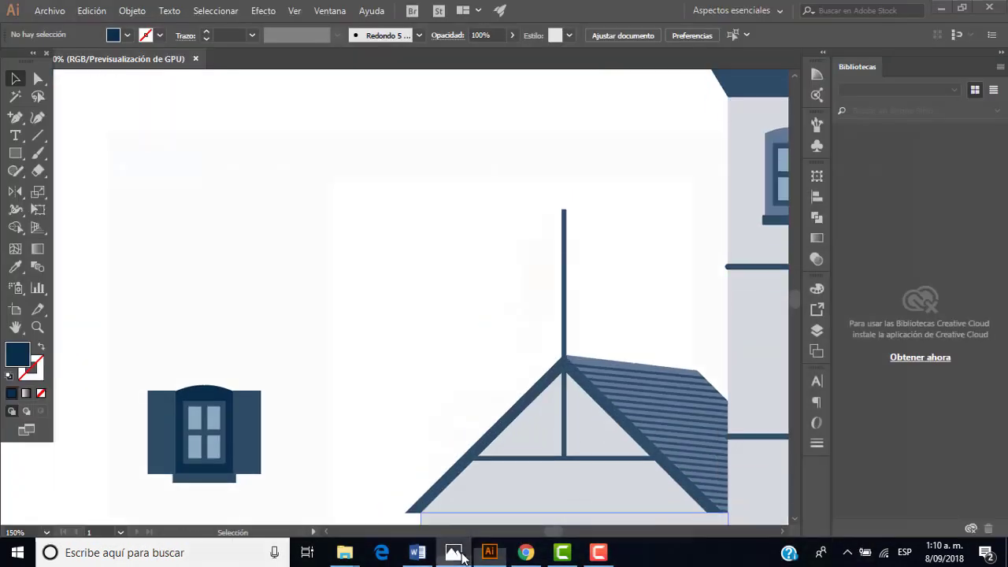
click(459, 555)
click(457, 554)
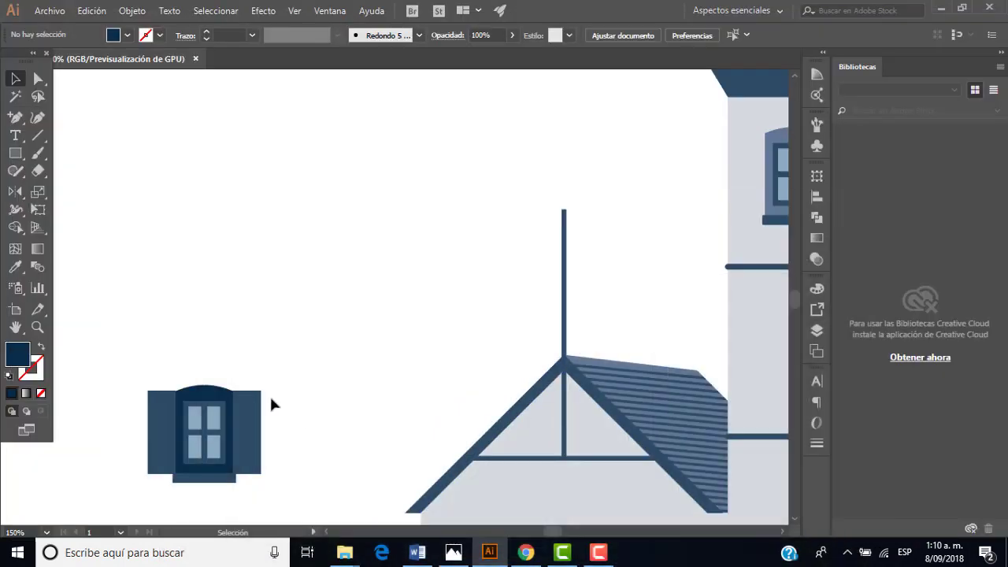
scroll(274, 392, down, 1)
scroll(276, 387, down, 1)
scroll(284, 370, up, 1)
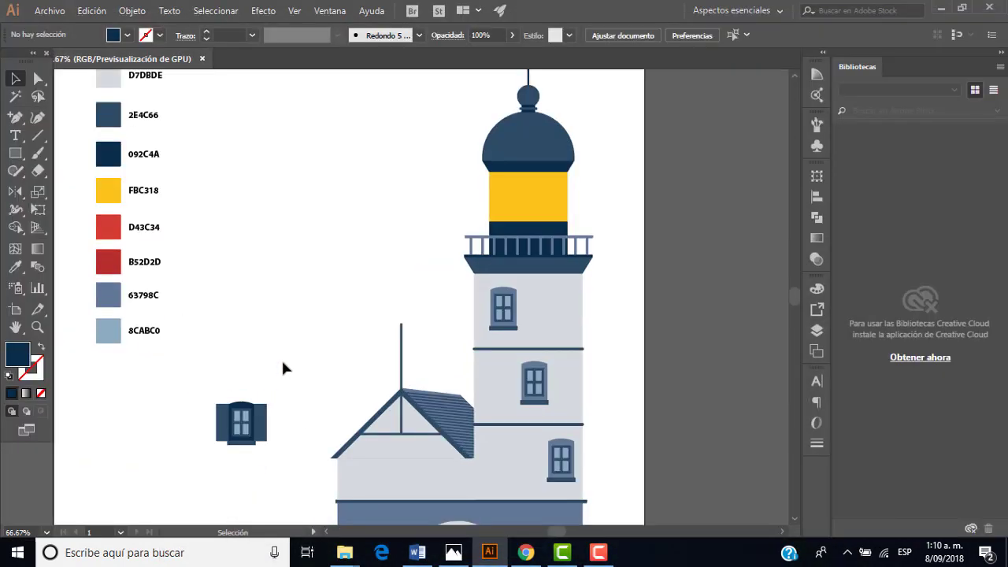
scroll(254, 438, up, 1)
scroll(250, 430, up, 1)
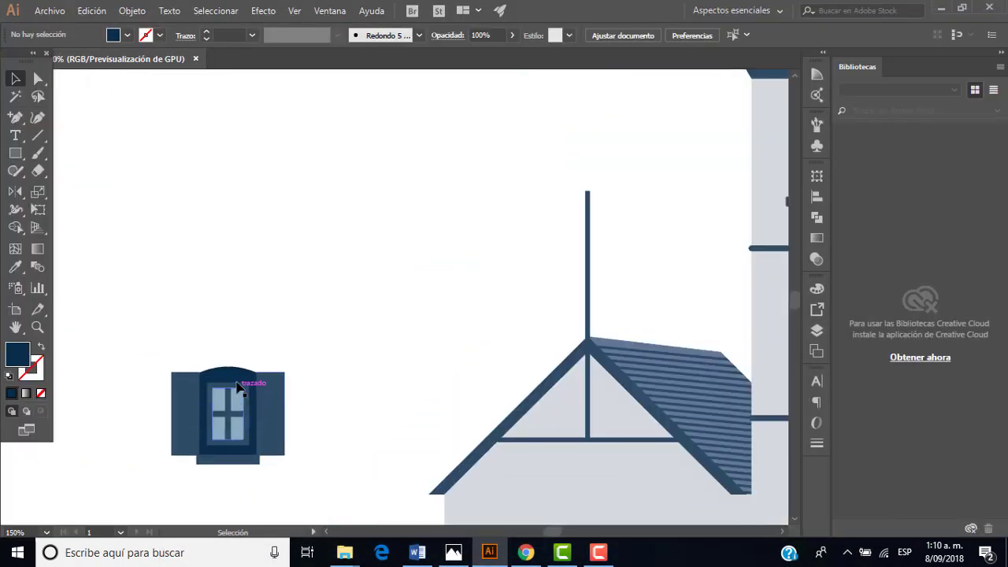
Step: Fill the window's inner pane with light blue 8CABC0 from the swatches
click(237, 388)
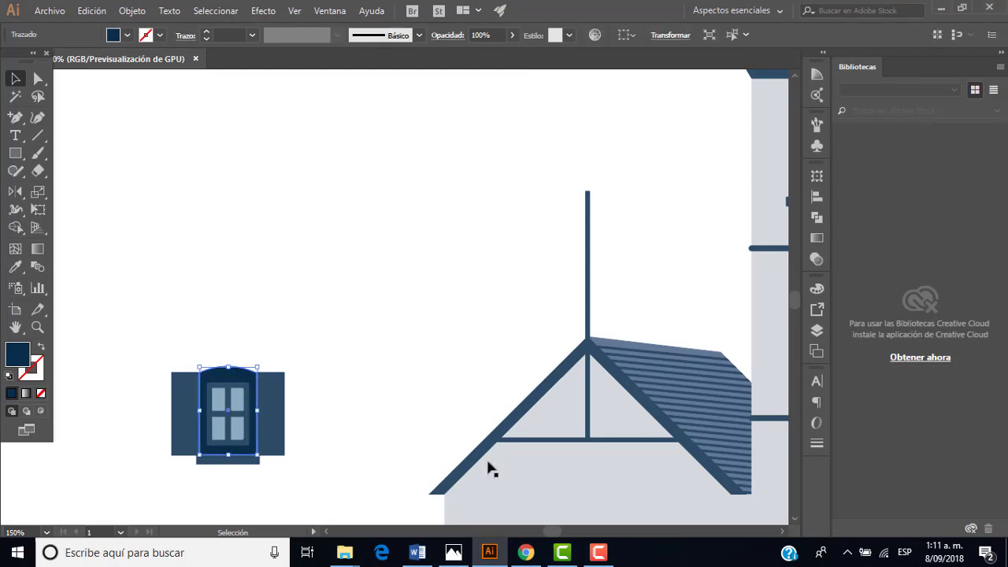
click(15, 267)
scroll(146, 277, down, 2)
scroll(146, 277, down, 1)
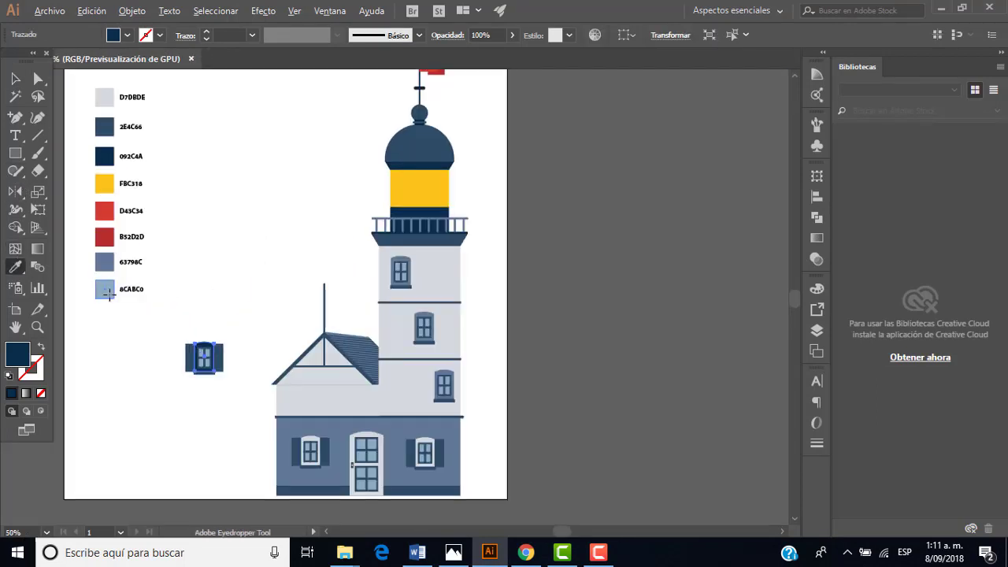
click(104, 292)
key(v)
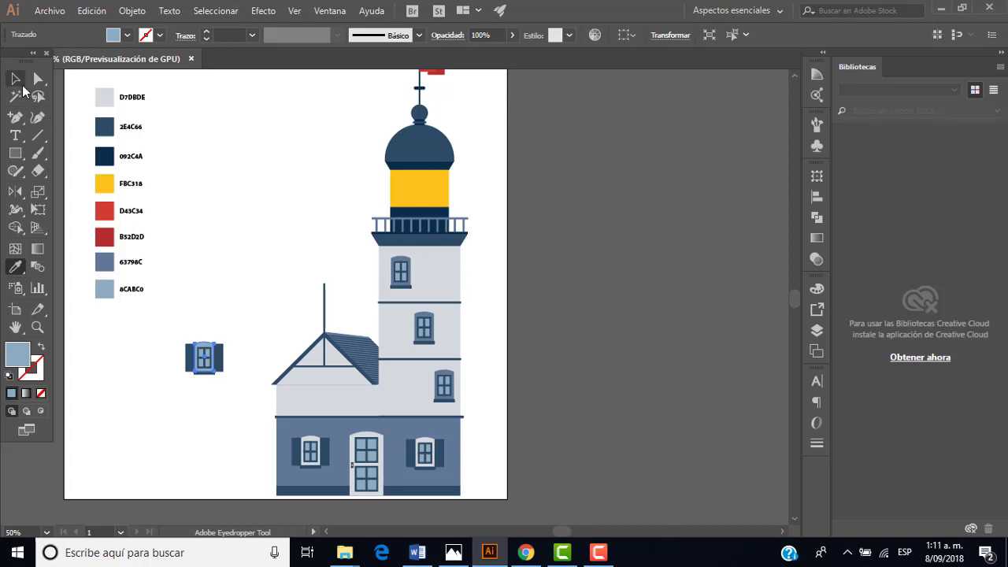
click(229, 267)
Step: Marquee-select every piece of the spare window
scroll(171, 326, up, 1)
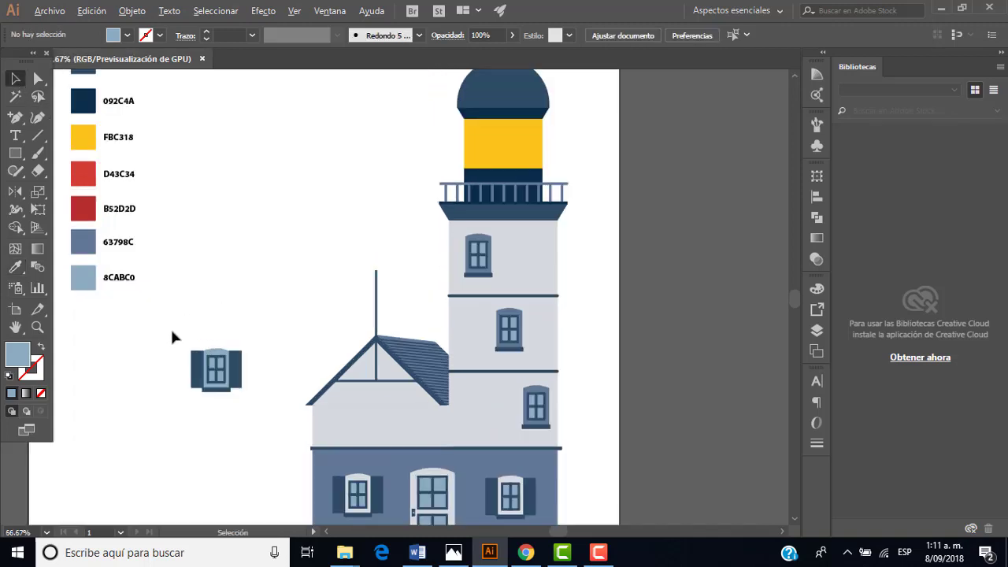
scroll(170, 327, up, 1)
drag(181, 336, 296, 427)
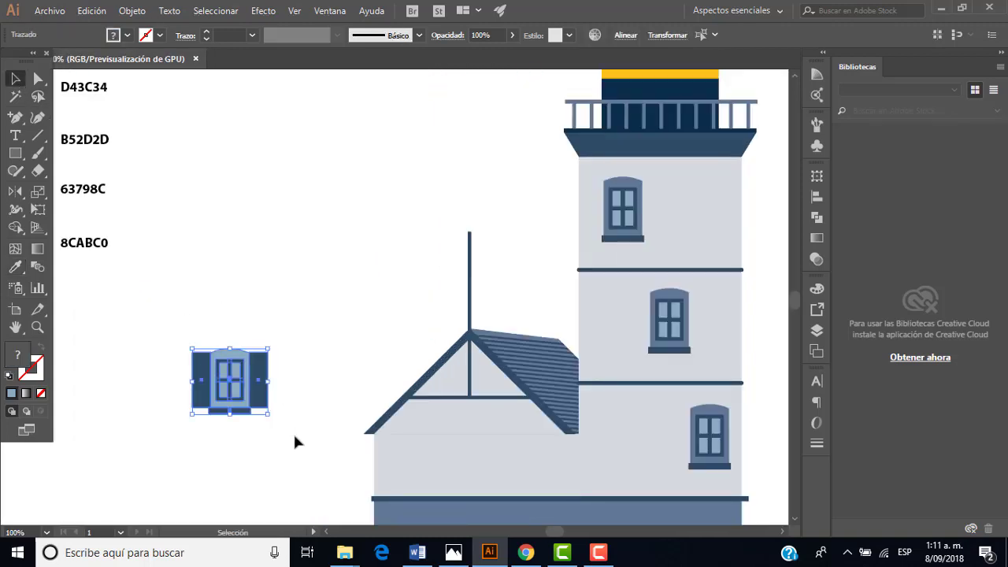
Step: Group the window's pieces with Objeto > Agrupar
click(132, 11)
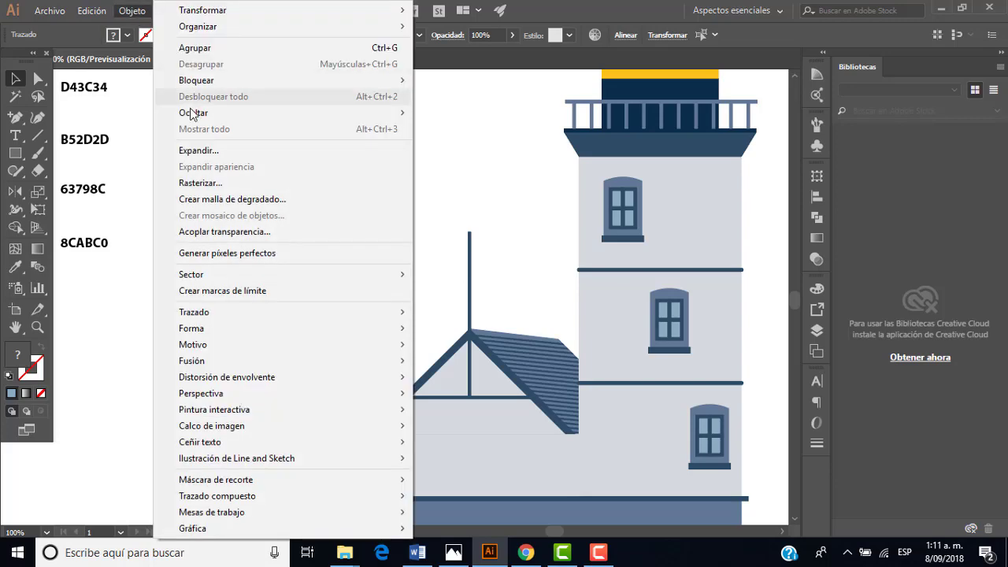
click(181, 45)
click(357, 342)
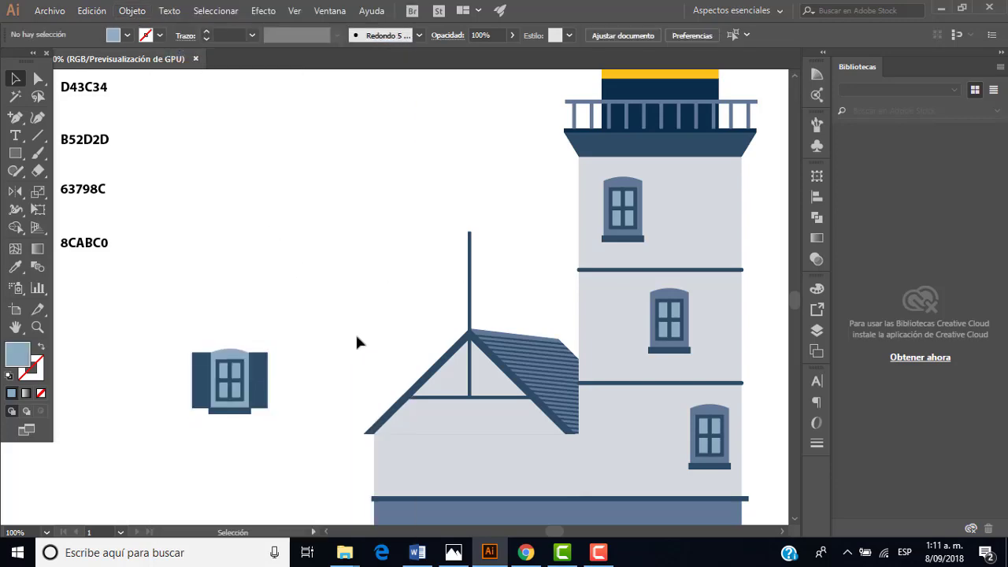
click(453, 553)
click(453, 553)
Step: Shrink the window group and bring it in front of the side house's wall
click(193, 394)
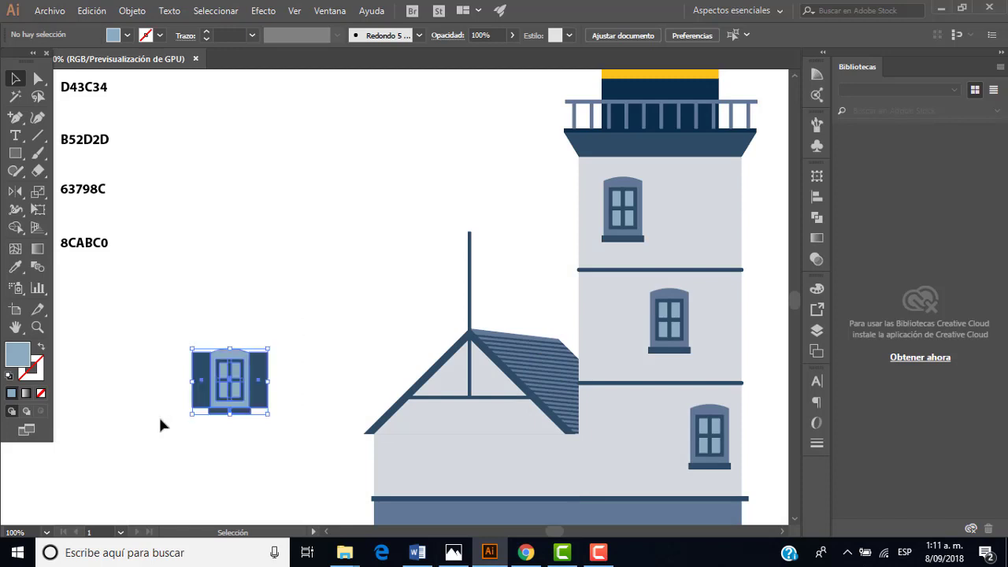
mouse_move(268, 356)
mouse_down()
mouse_move(255, 371)
mouse_move(281, 406)
mouse_move(429, 448)
mouse_up()
click(273, 378)
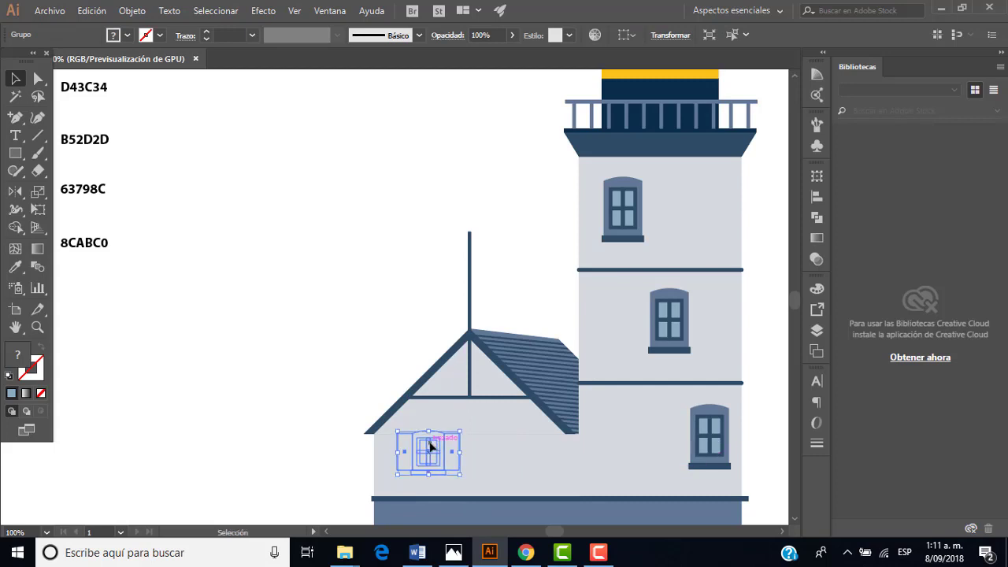
right_click(429, 447)
mouse_move(475, 368)
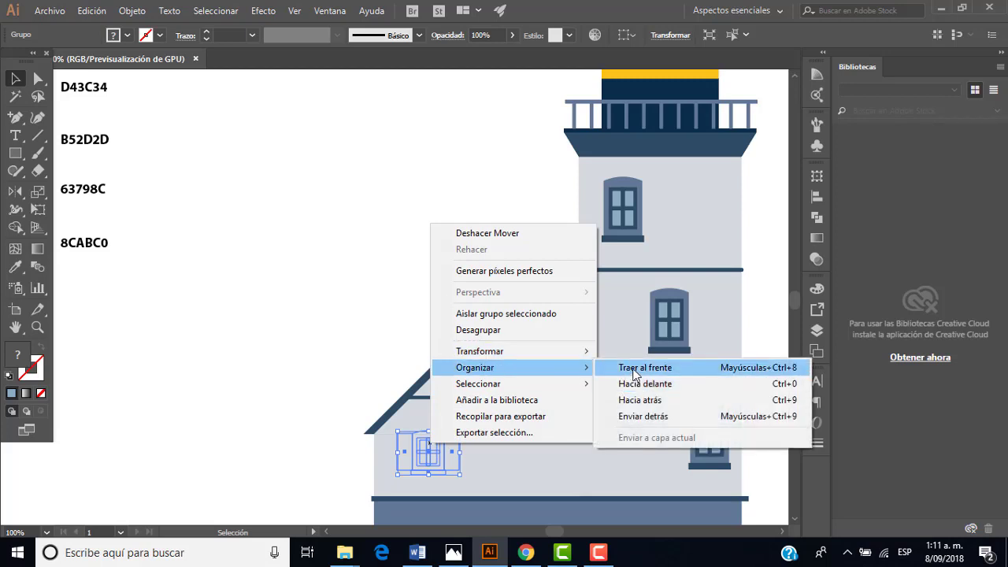
click(634, 371)
click(370, 327)
Step: Nudge the window slightly into place on the wall
scroll(372, 331, down, 1)
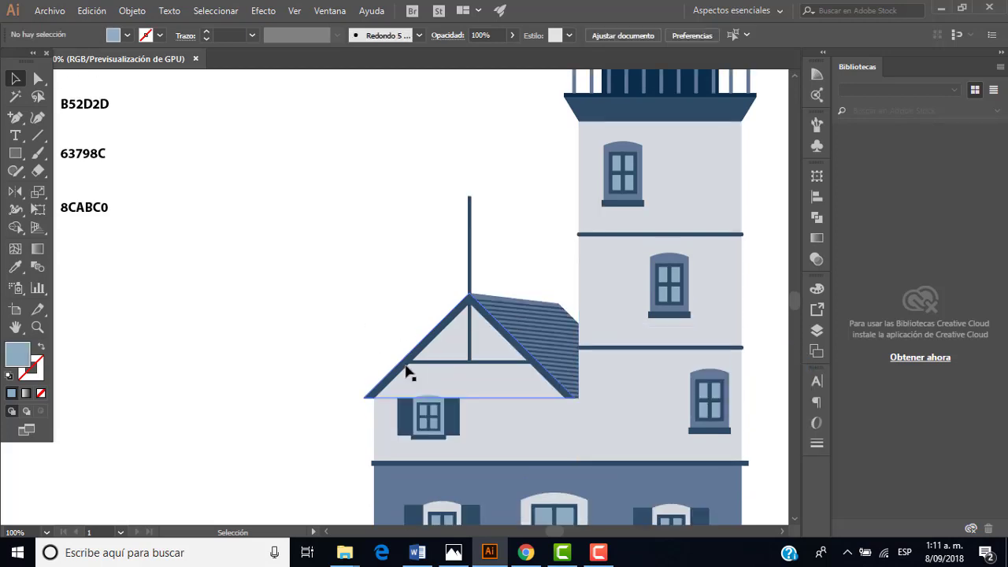
drag(435, 423, 432, 421)
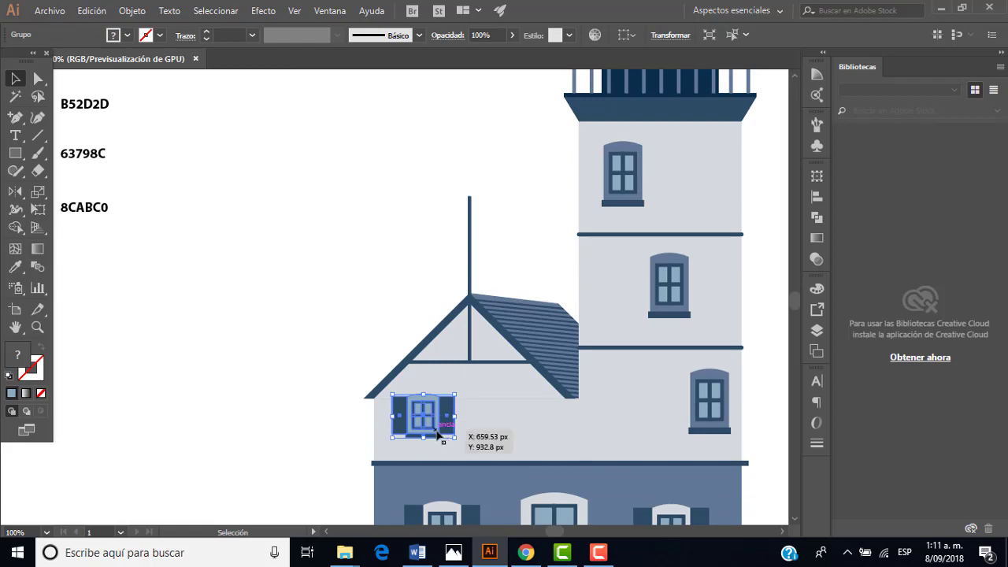
alt+scroll(440, 435, up, 2)
alt+scroll(439, 438, down, 1)
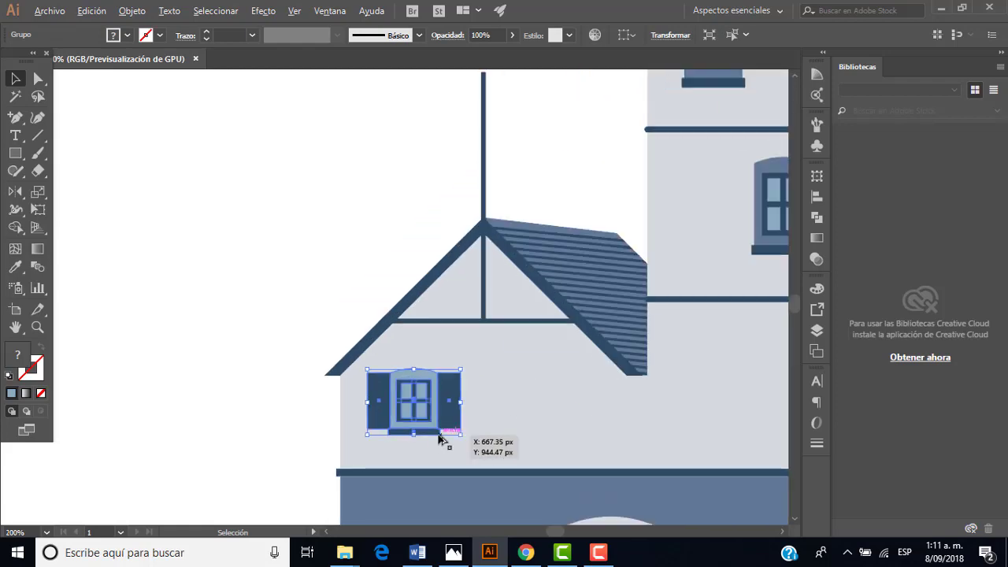
Step: Alt-drag a copy of the window onto the blank area left of the house
click(453, 553)
click(453, 555)
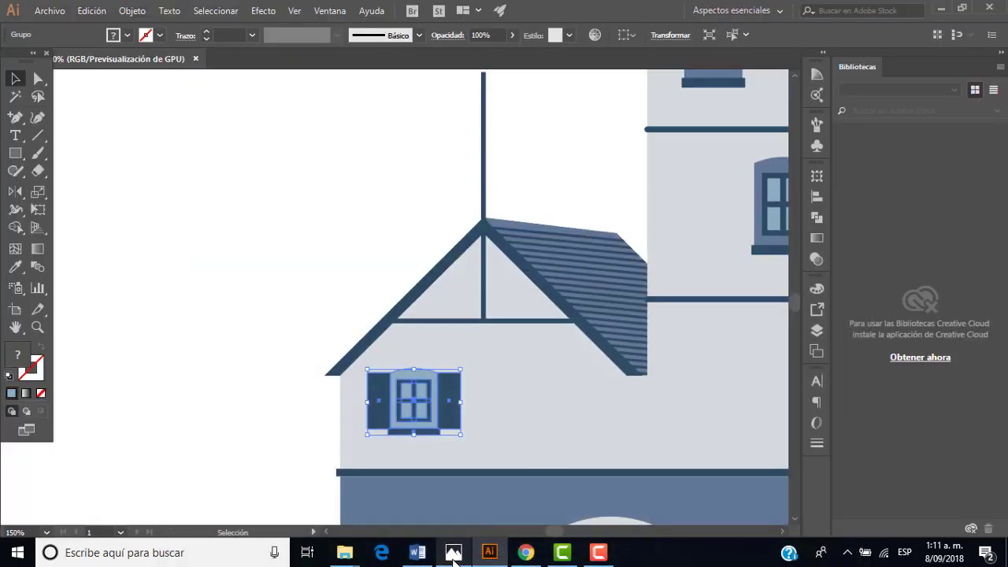
click(453, 556)
click(454, 555)
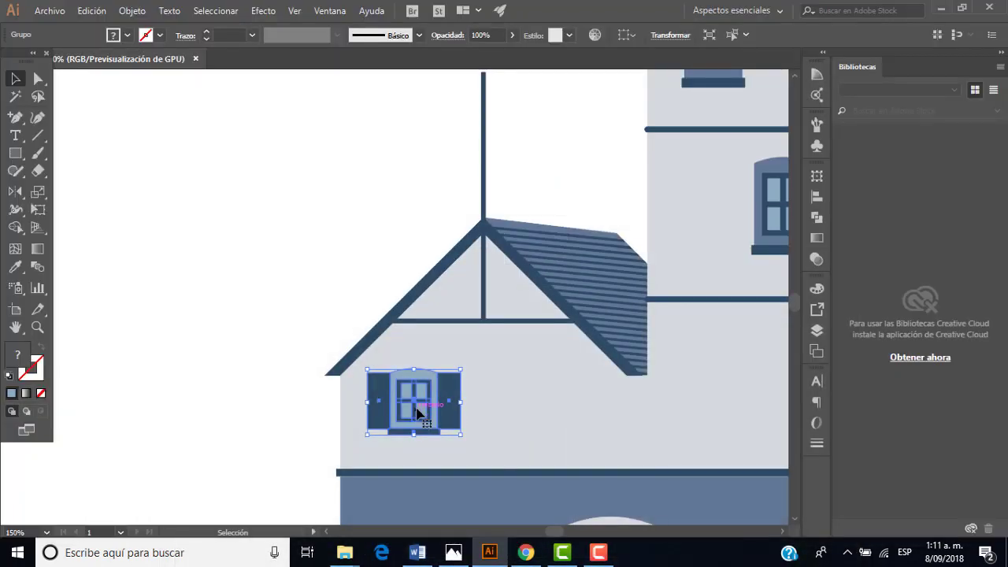
drag(417, 408, 233, 331)
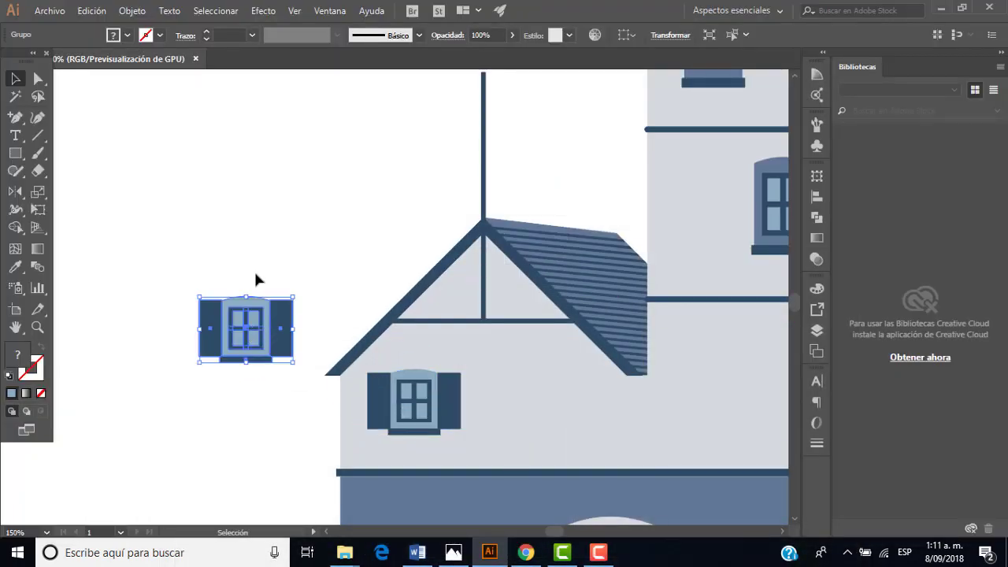
Step: Ungroup the copied window and select its glass panes
click(132, 11)
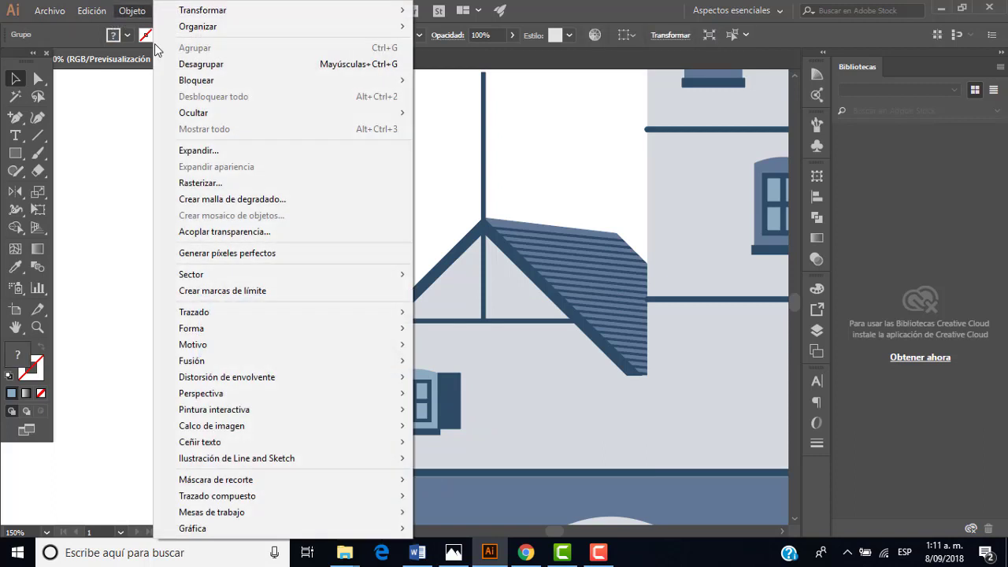
click(225, 66)
click(276, 238)
scroll(292, 356, up, 1)
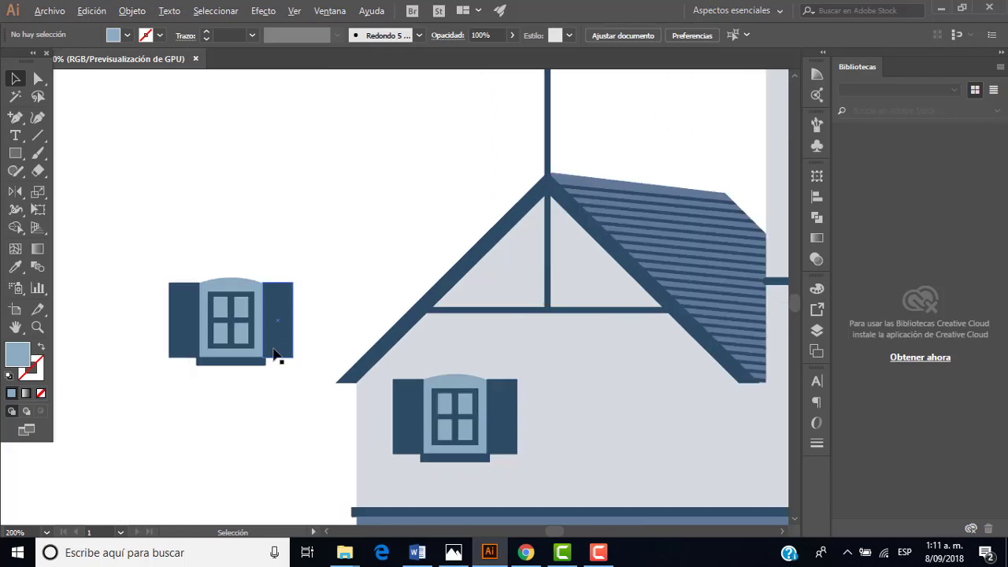
scroll(276, 355, up, 1)
click(227, 290)
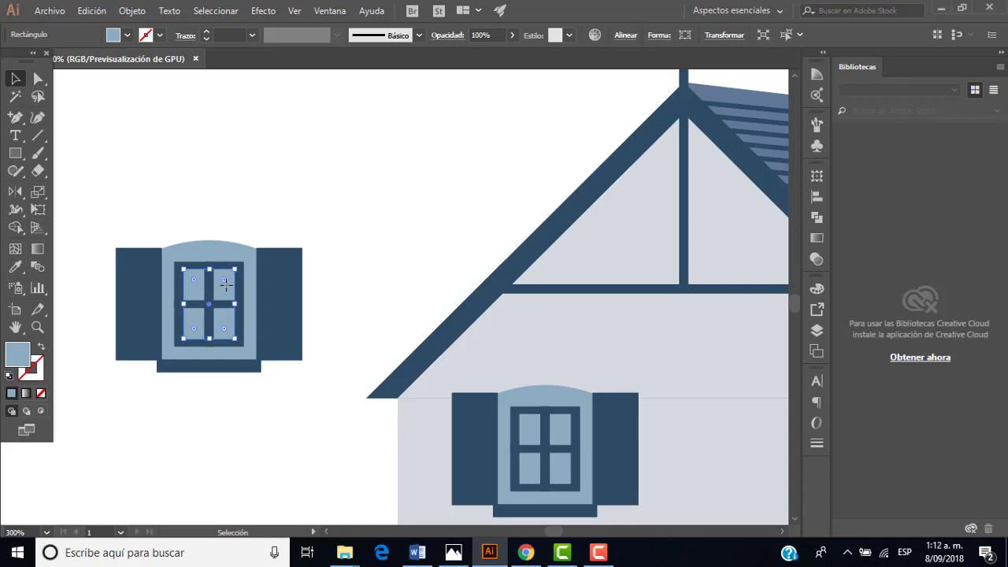
Step: Colour the panes yellow with the FBC318 swatch via the Eyedropper
scroll(226, 285, down, 3)
scroll(226, 285, down, 3)
scroll(221, 228, down, 1)
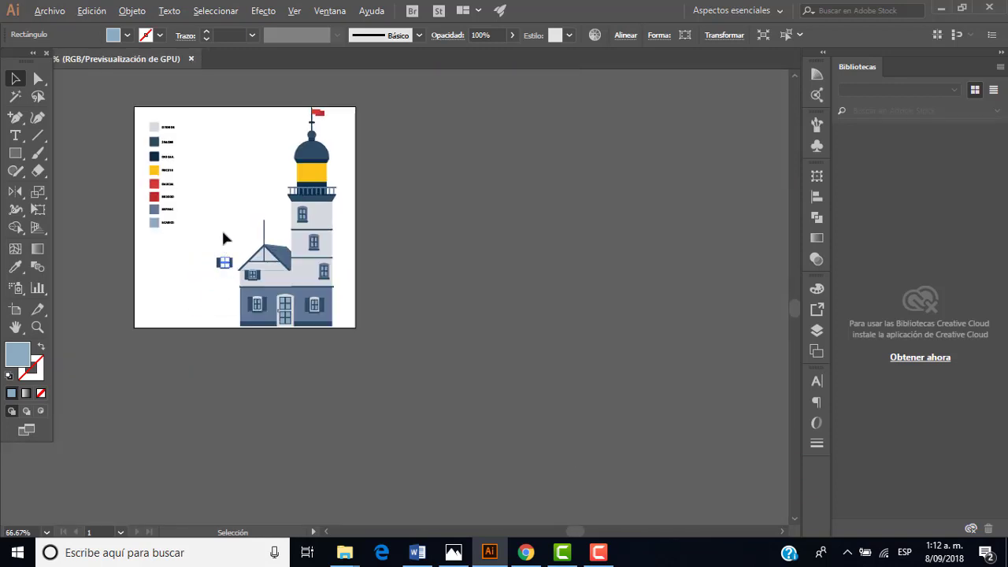
scroll(200, 174, up, 1)
scroll(177, 164, up, 1)
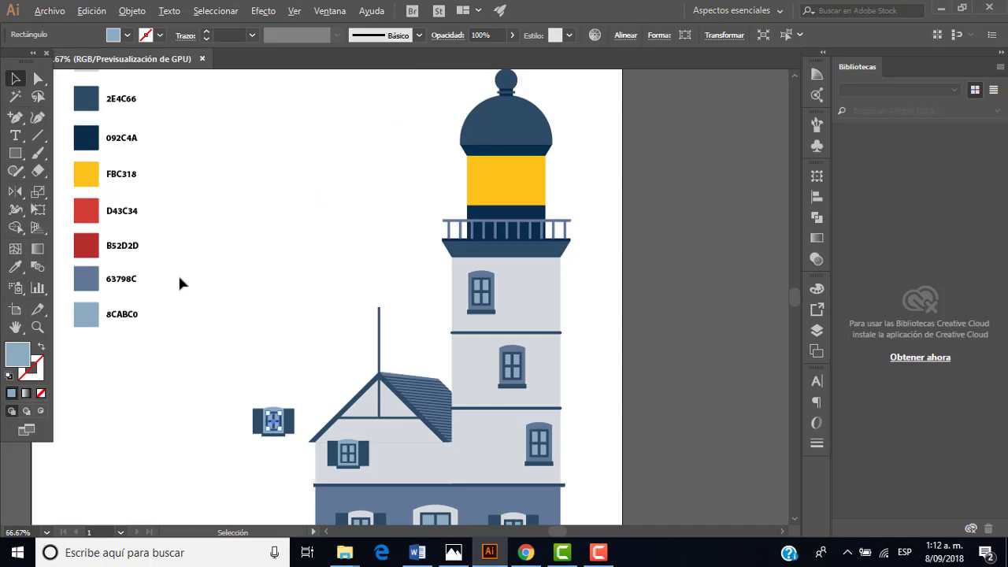
click(18, 267)
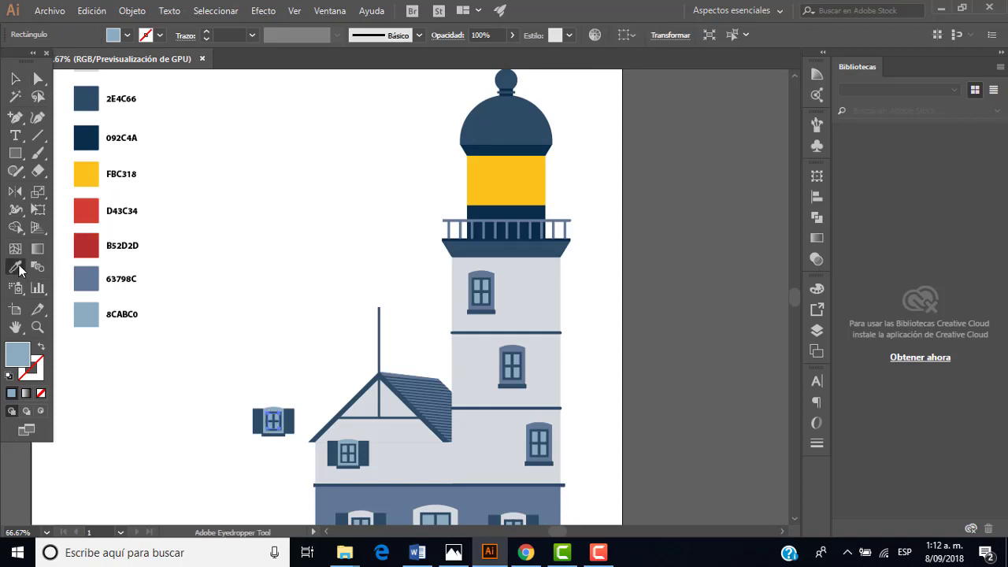
click(85, 174)
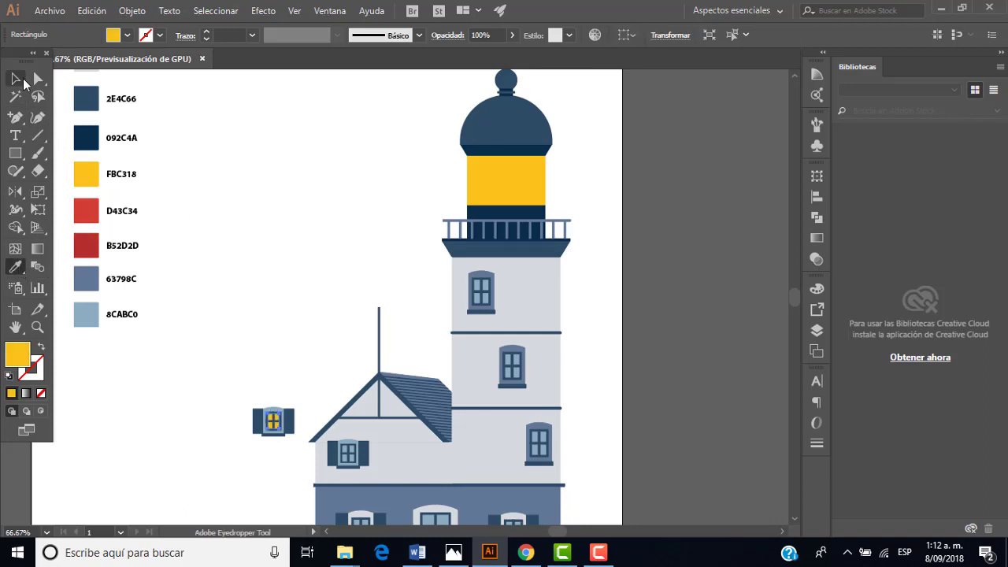
click(16, 78)
click(227, 324)
Step: Move the whole yellow-paned window onto the wall beside the first window
scroll(305, 440, up, 1)
scroll(284, 441, up, 1)
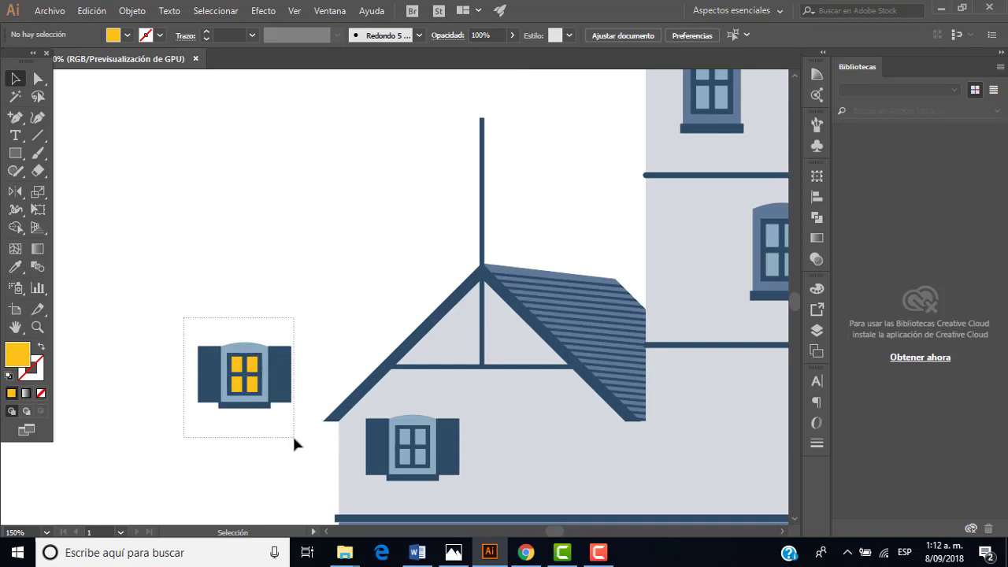
drag(183, 319, 293, 444)
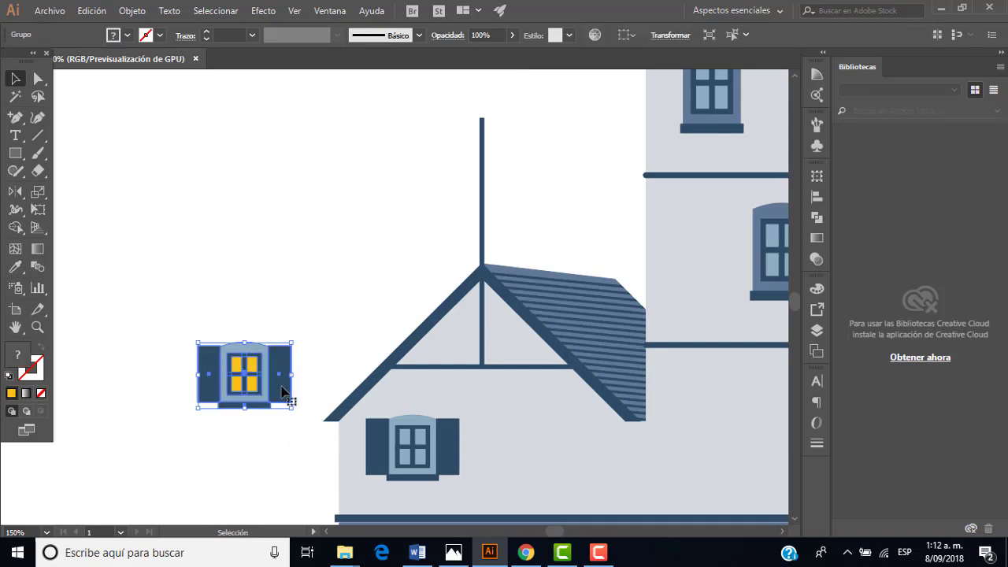
drag(282, 392, 541, 447)
click(305, 266)
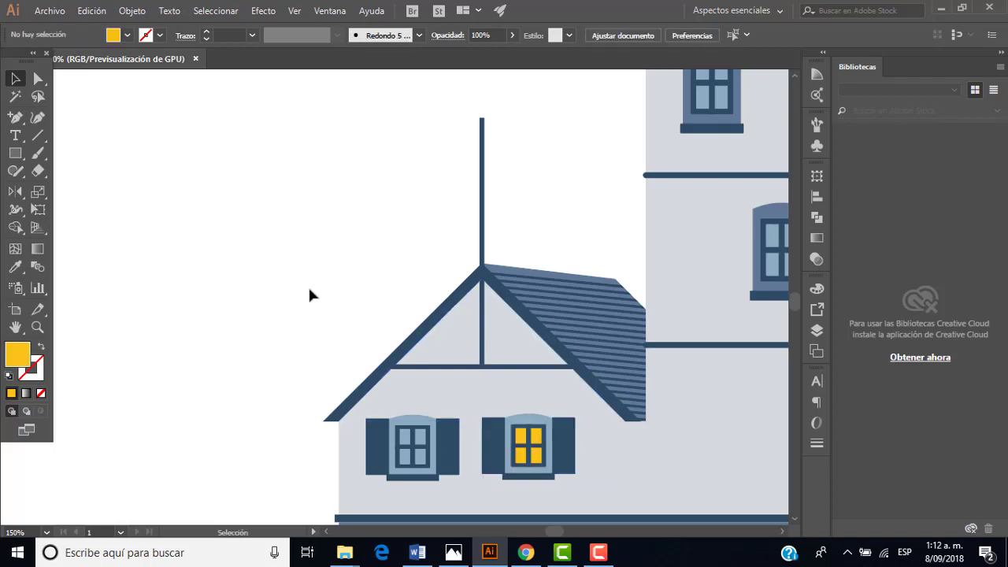
scroll(310, 295, down, 2)
scroll(434, 310, down, 1)
scroll(434, 306, up, 1)
scroll(423, 440, down, 1)
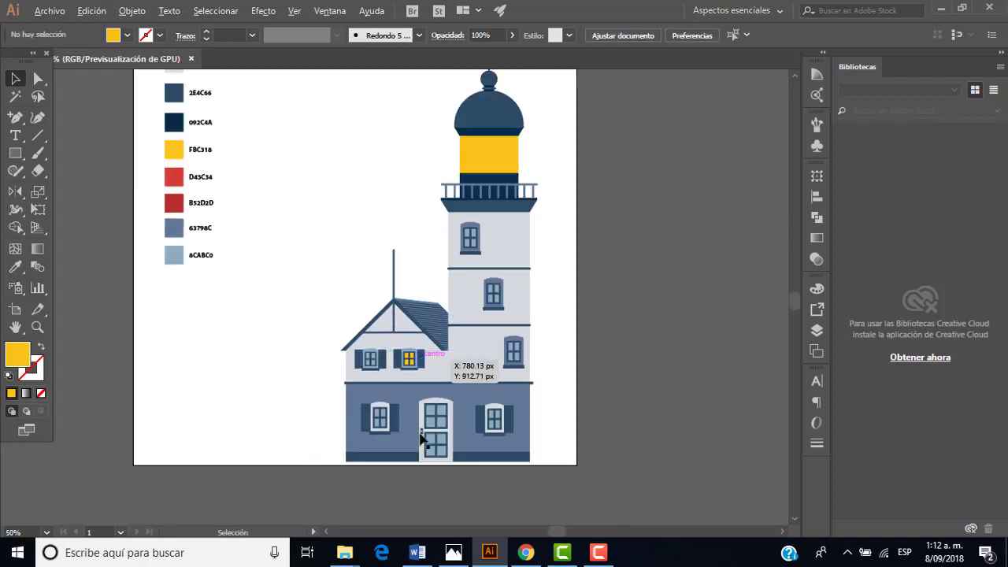
mouse_move(454, 552)
click(445, 511)
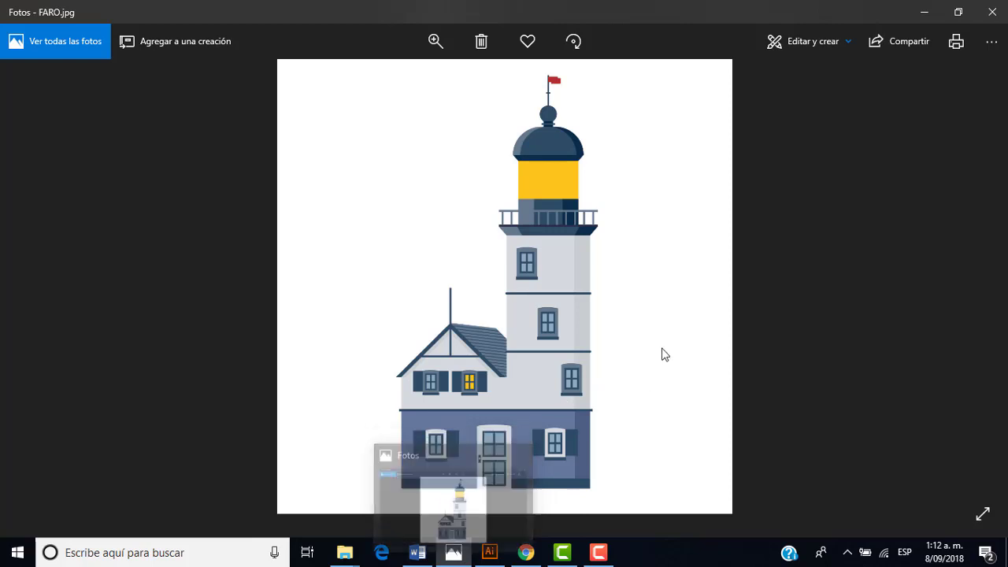
click(490, 552)
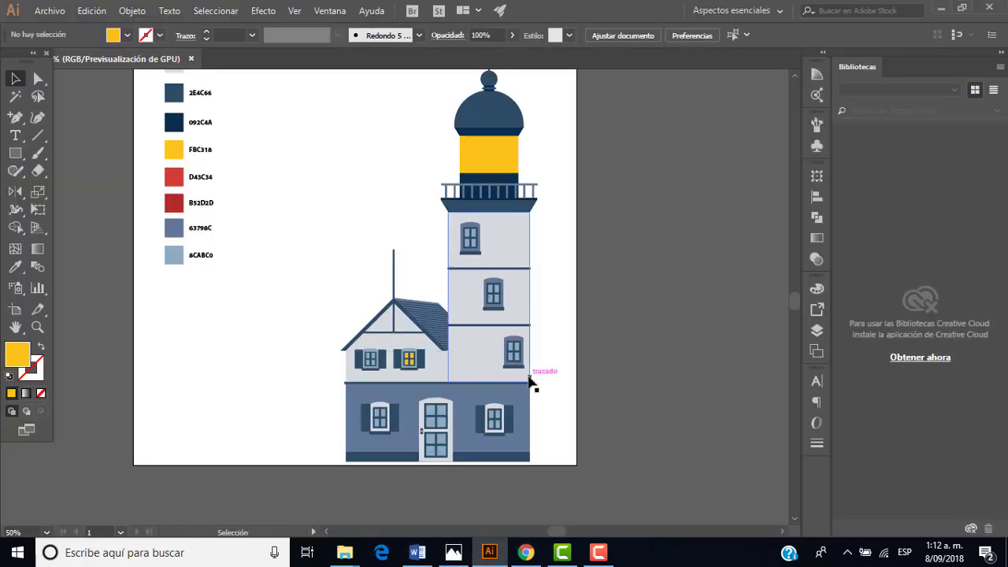
Step: Compare the dome with the reference image, then resize the dome narrower and taller
scroll(529, 383, down, 2)
scroll(518, 349, down, 2)
scroll(536, 289, up, 1)
scroll(534, 276, down, 1)
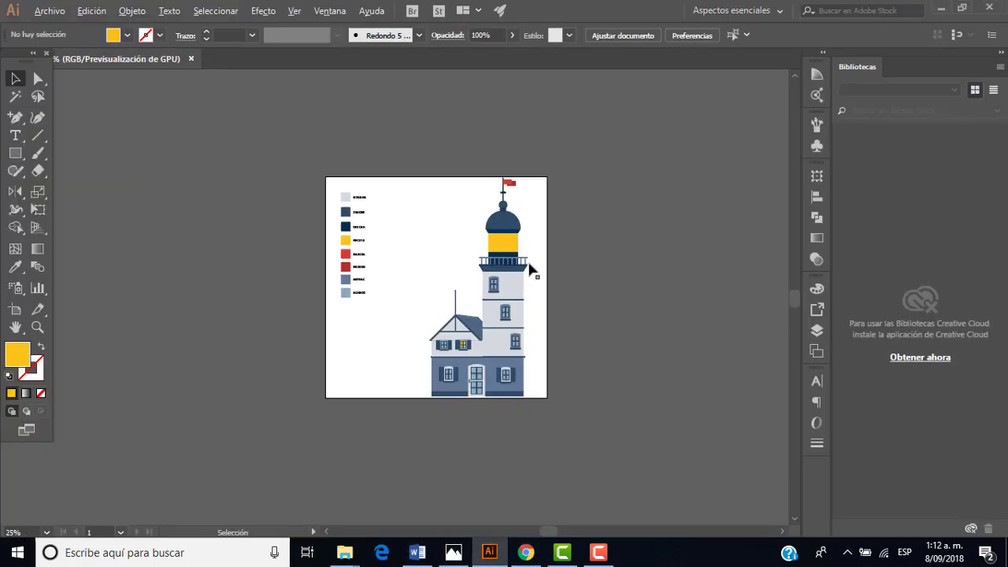
scroll(540, 266, up, 1)
scroll(541, 263, up, 1)
scroll(542, 264, up, 1)
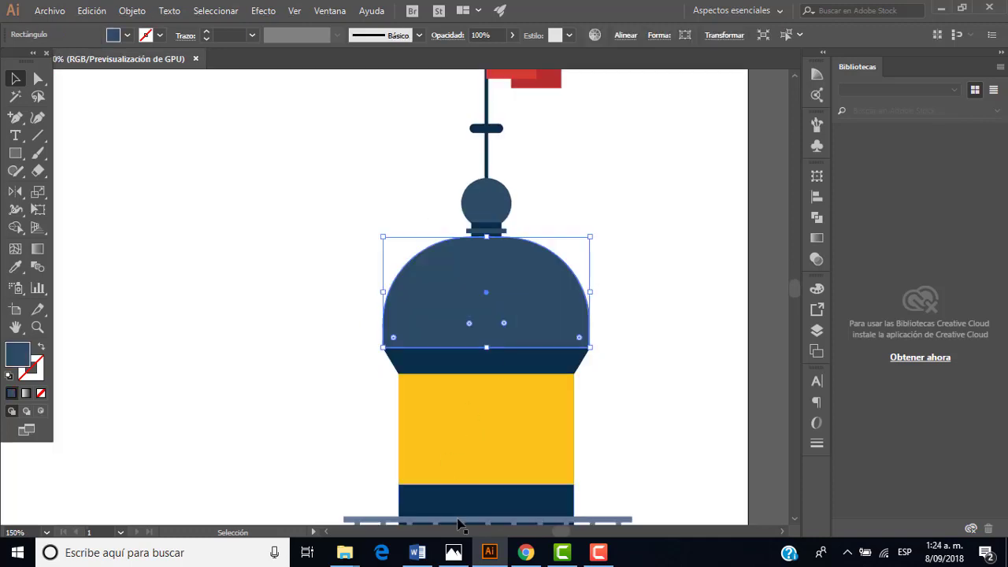
click(454, 552)
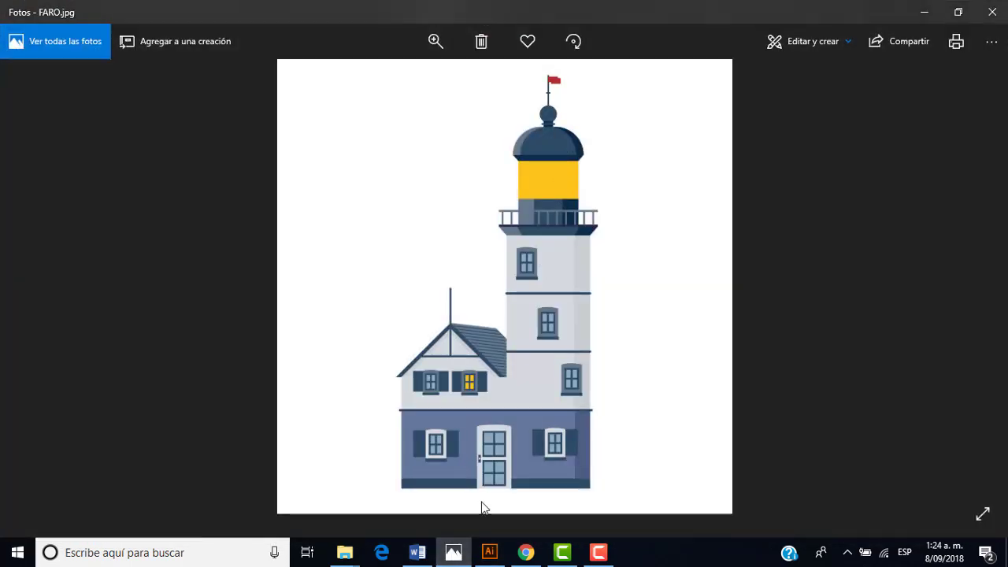
click(490, 552)
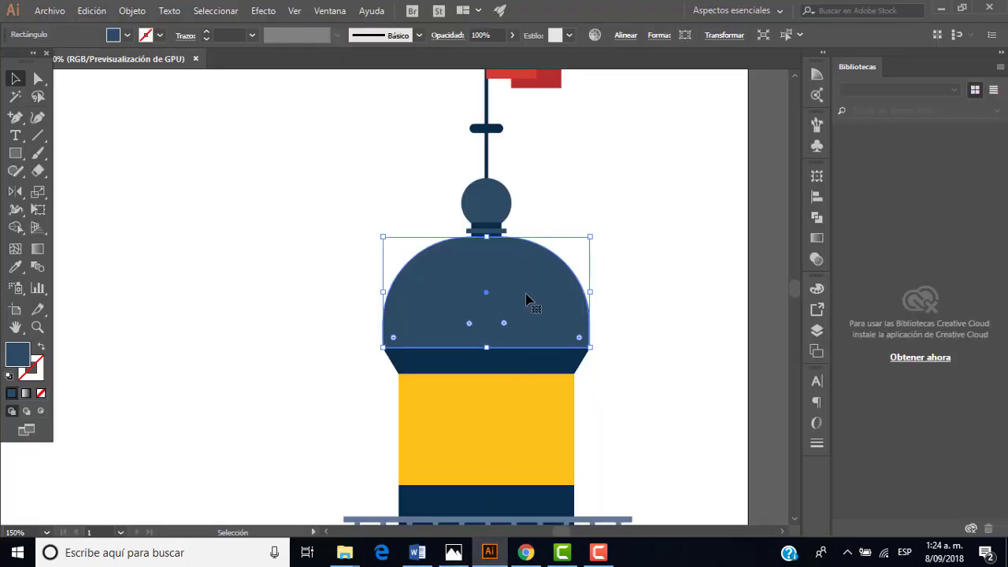
key(a)
key(v)
drag(593, 237, 553, 274)
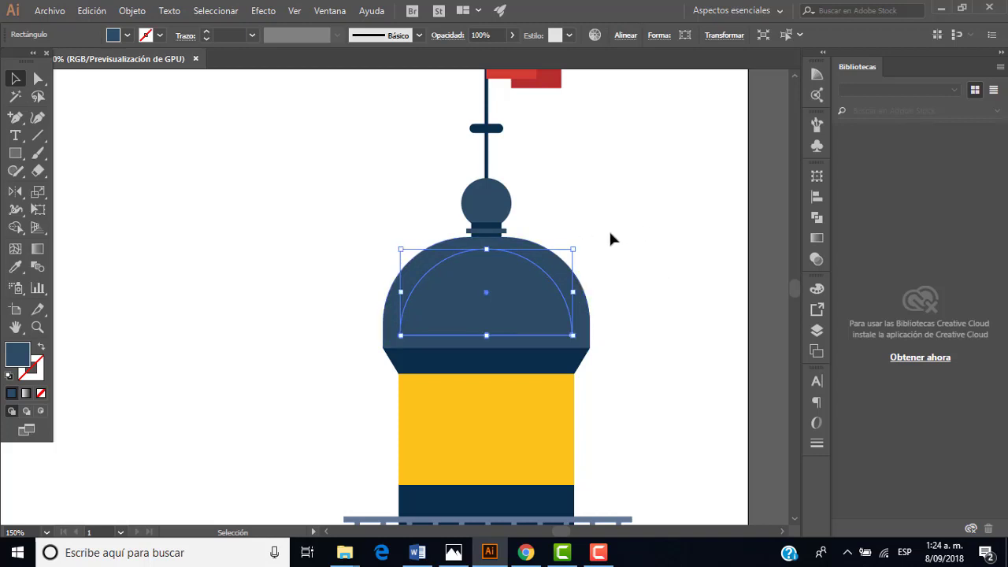
drag(486, 335, 486, 346)
Step: Stretch the inner arch up to the dome's top and add the outer dome to the selection
scroll(504, 281, up, 2)
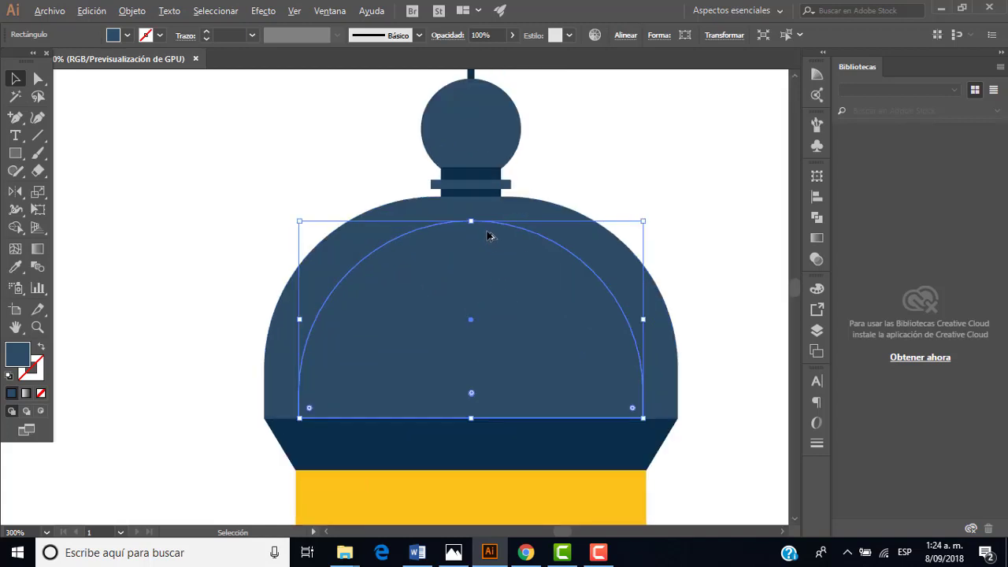
drag(471, 222, 475, 198)
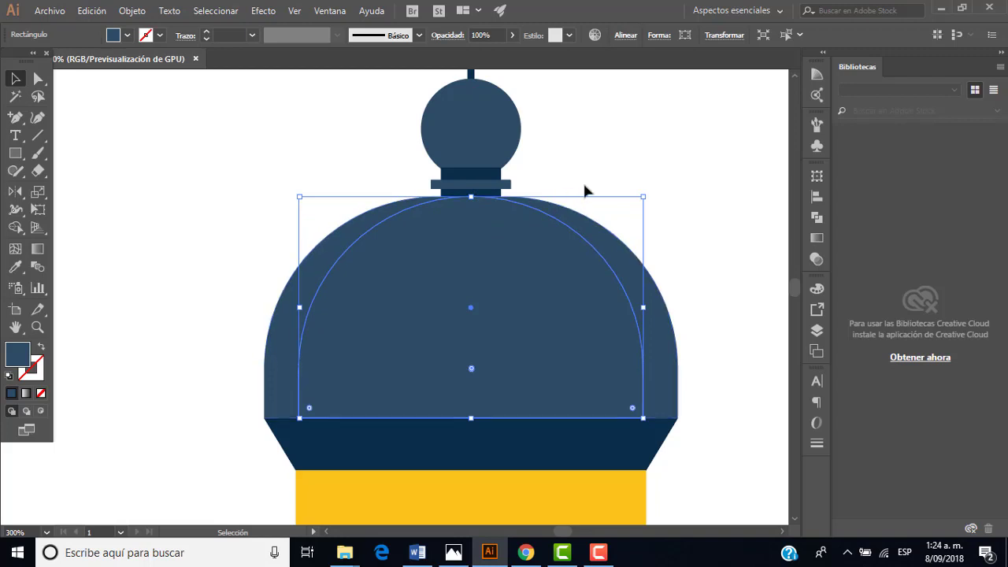
scroll(529, 298, down, 1)
scroll(528, 295, up, 1)
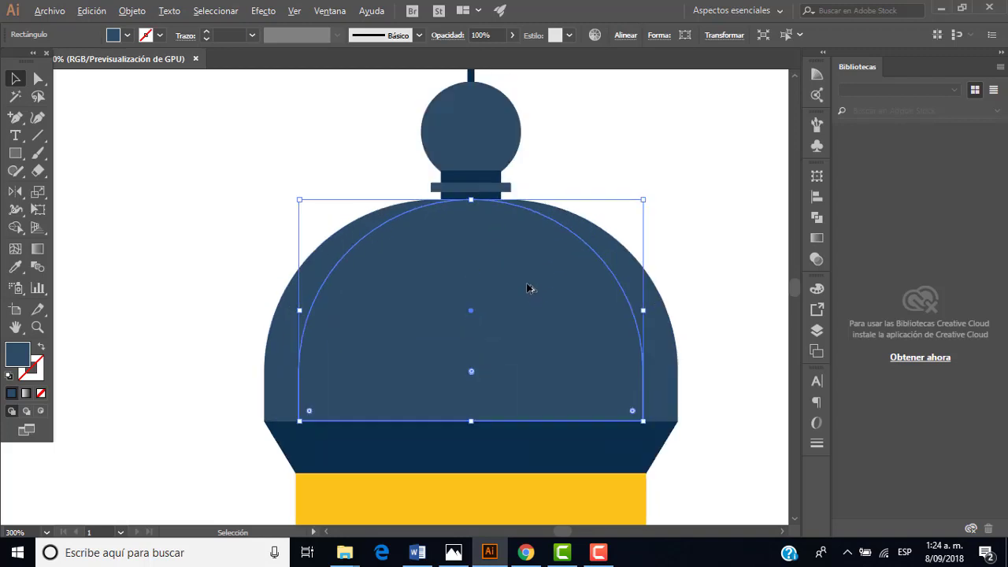
scroll(527, 288, down, 1)
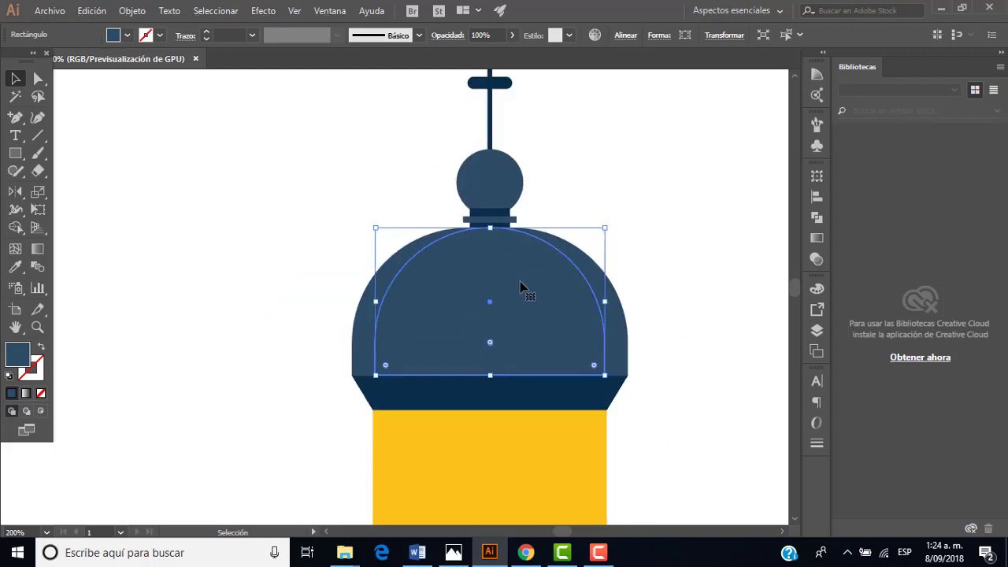
shift+click(615, 321)
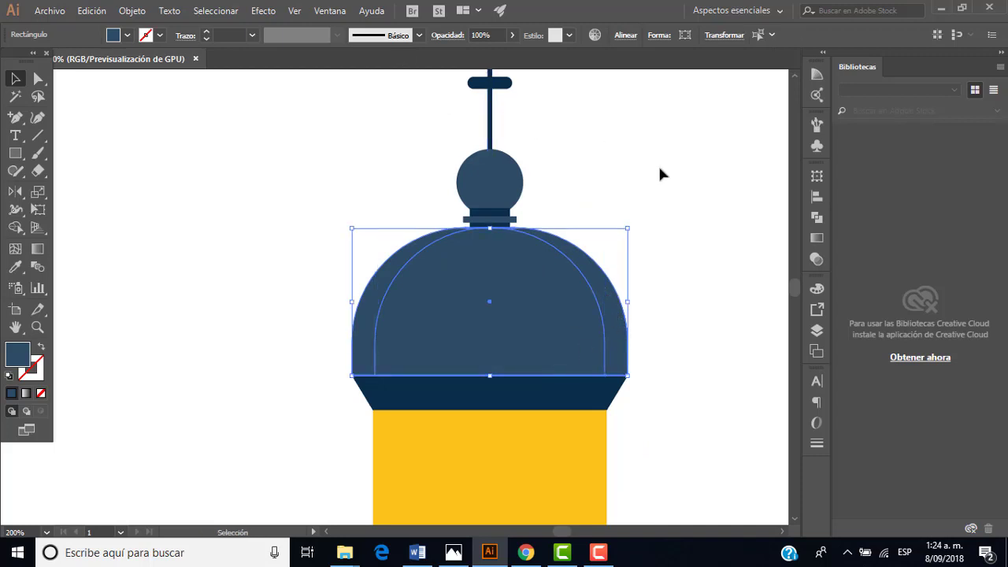
Step: Divide the dome along the inner arch with Pathfinder Divide
click(329, 10)
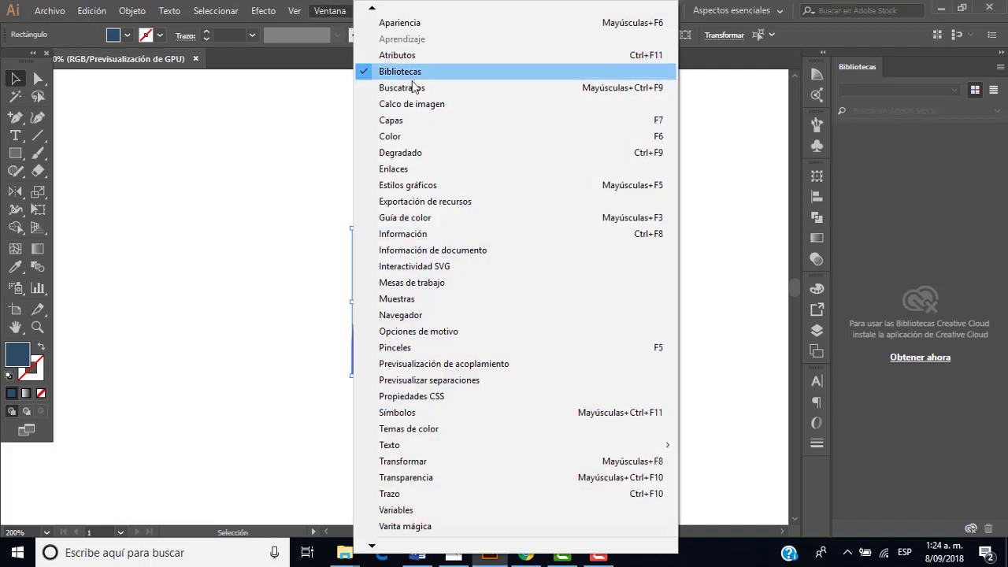
click(414, 88)
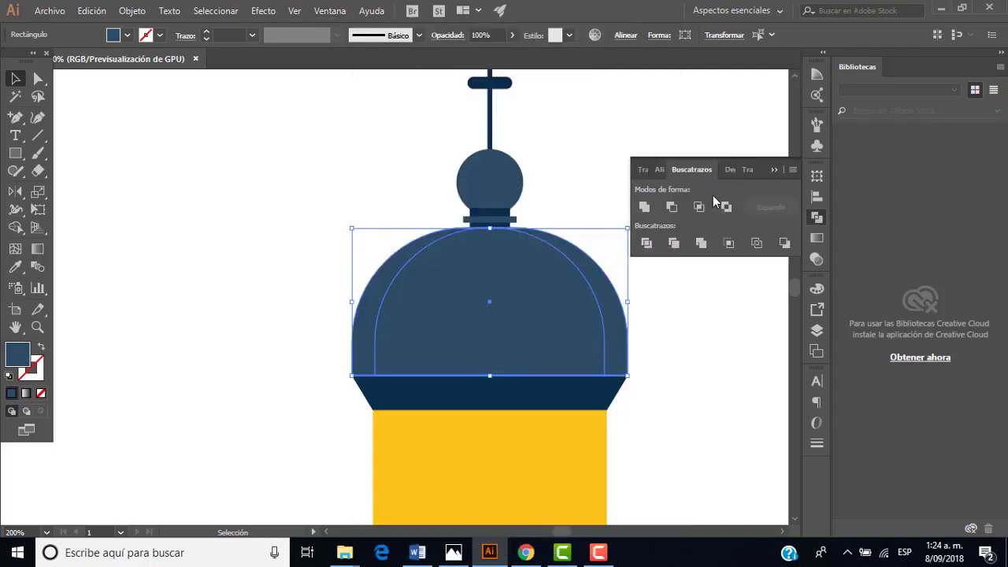
click(646, 243)
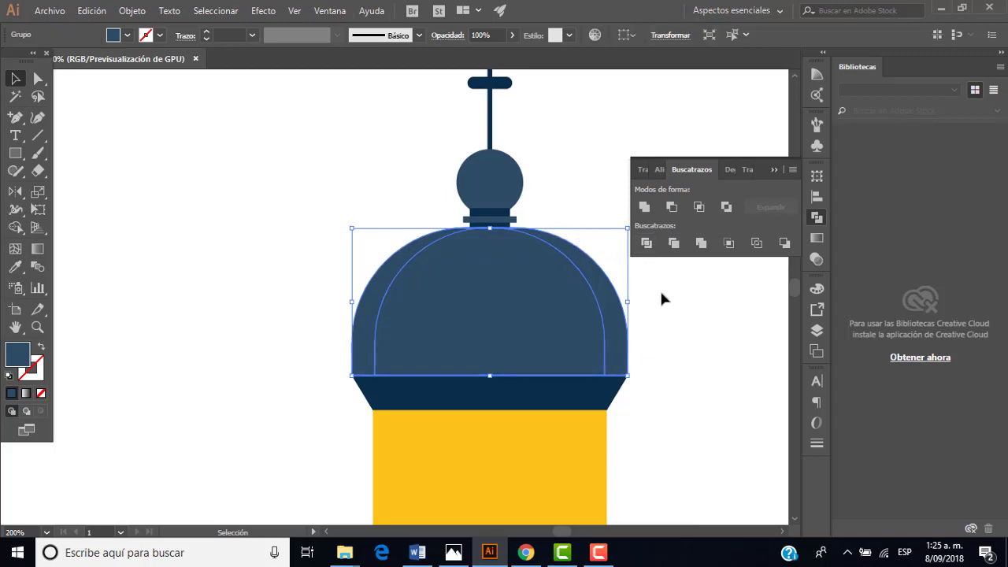
click(776, 169)
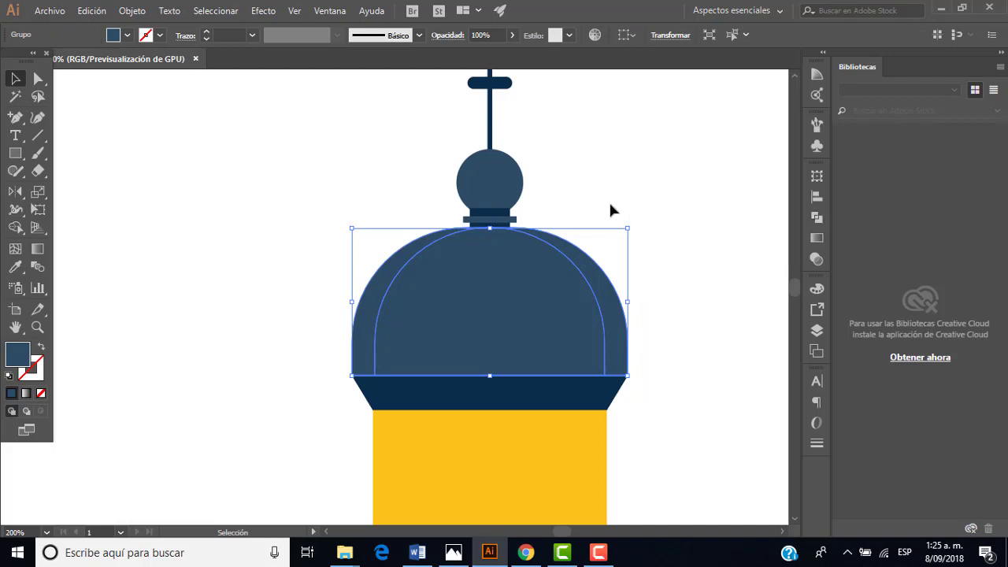
Step: Ungroup the divided dome pieces with Object > Ungroup
click(672, 290)
click(603, 294)
click(141, 13)
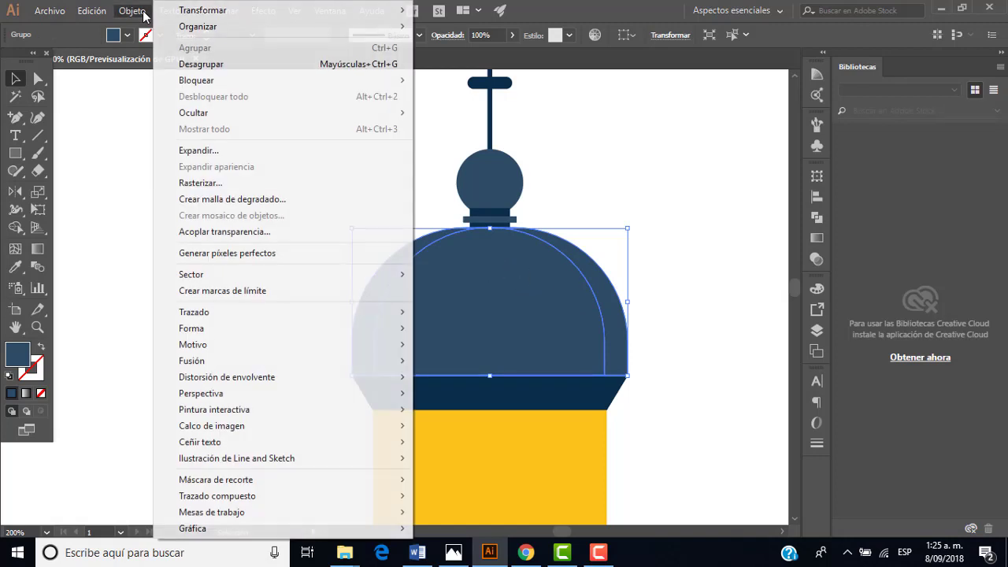
click(228, 69)
click(308, 162)
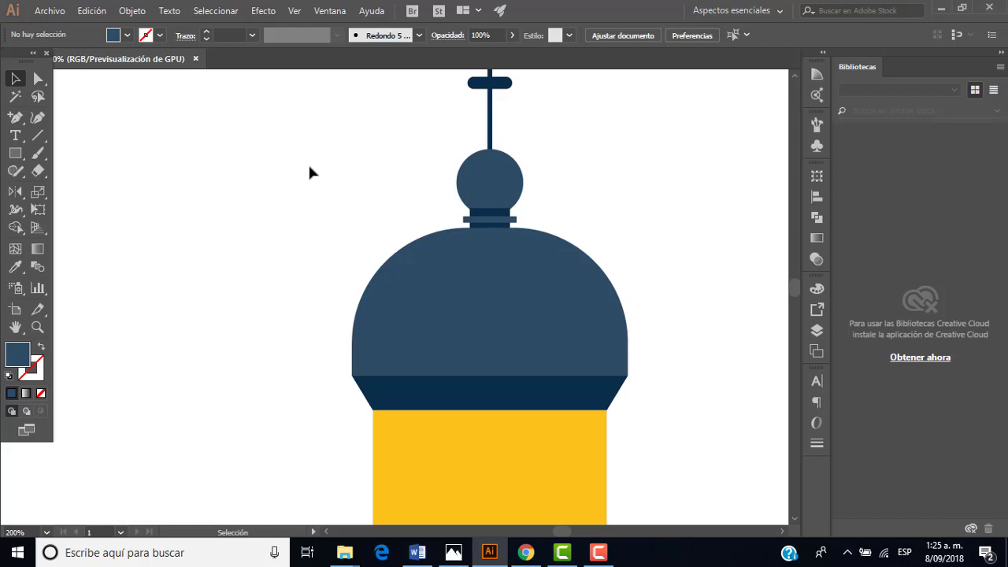
Step: Give the dome's left piece the lighter blue 63798C with the Eyedropper
click(401, 262)
click(581, 195)
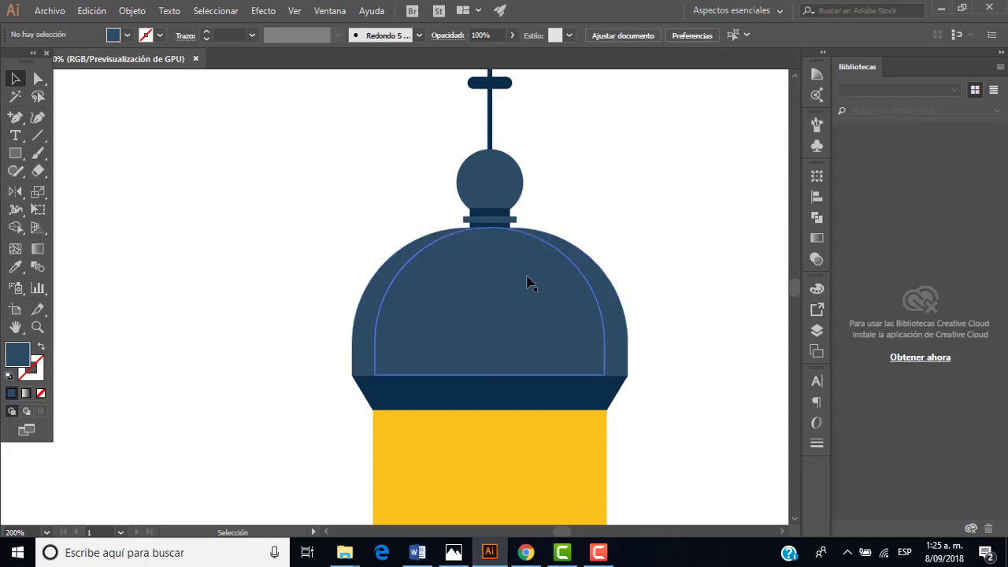
click(528, 281)
click(603, 201)
click(592, 263)
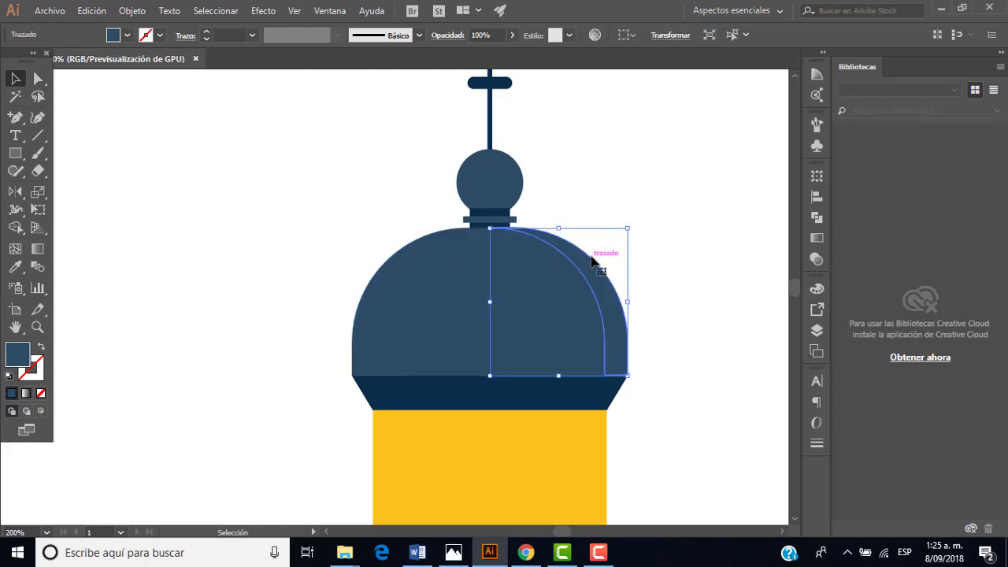
click(604, 197)
click(394, 260)
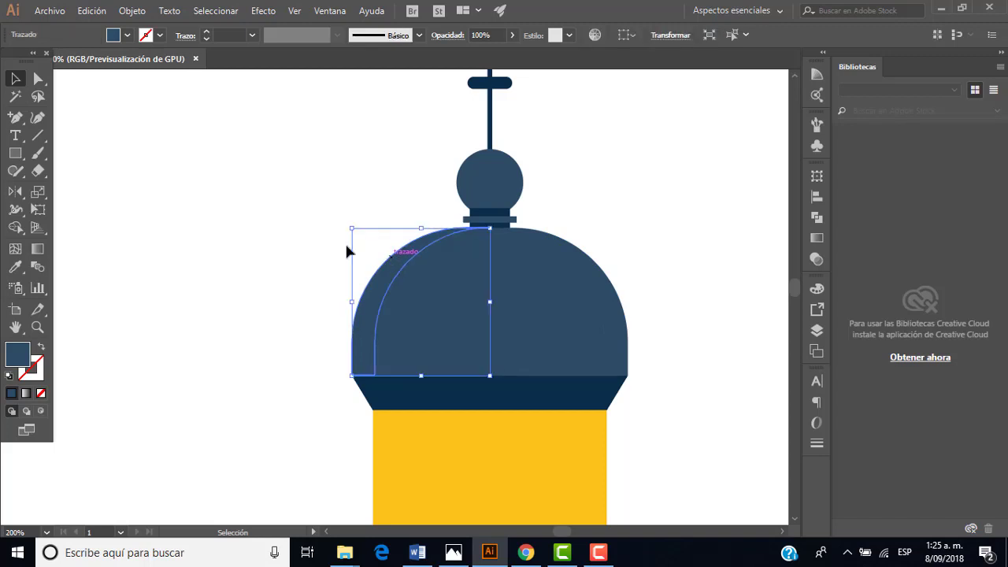
scroll(315, 278, down, 5)
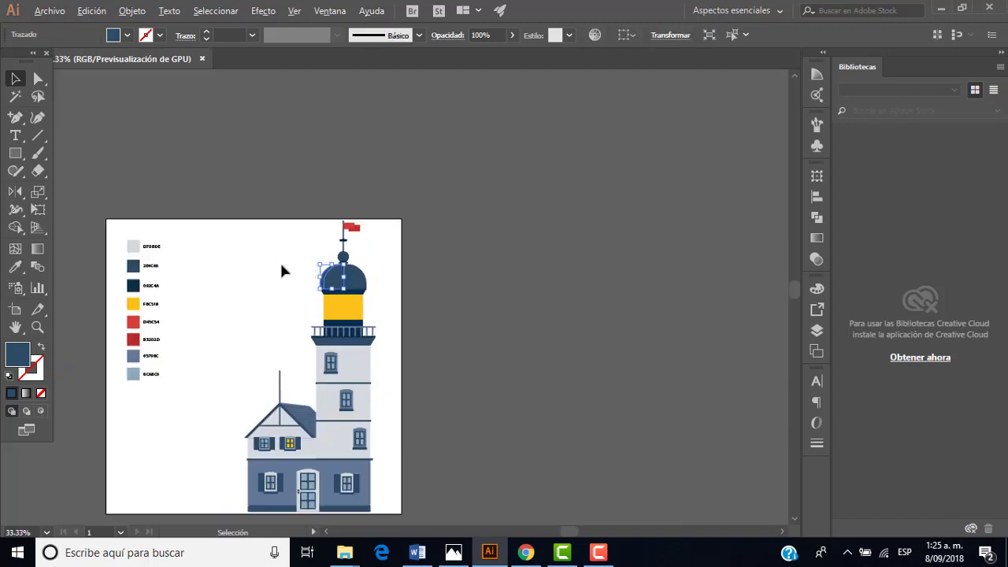
scroll(179, 307, up, 2)
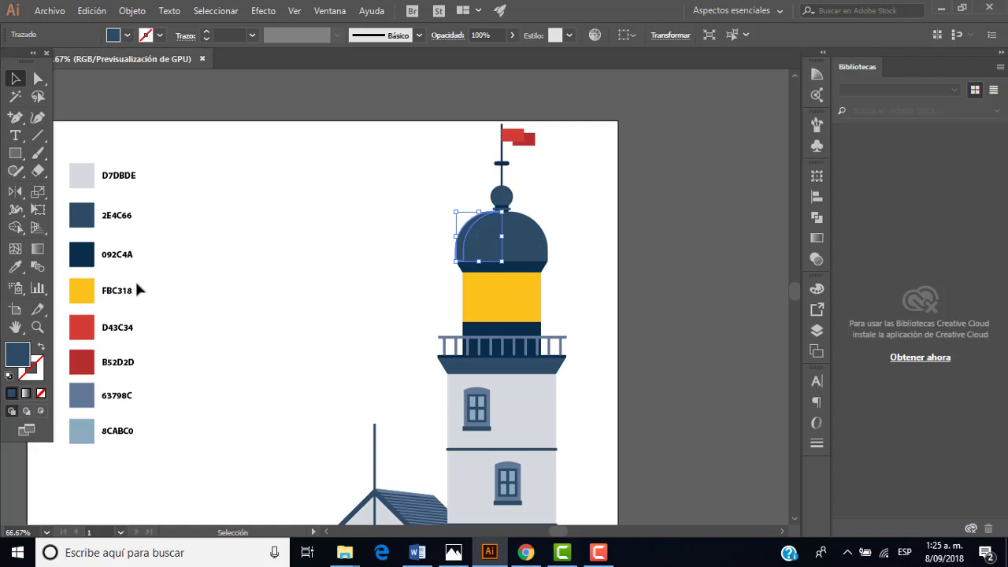
click(15, 267)
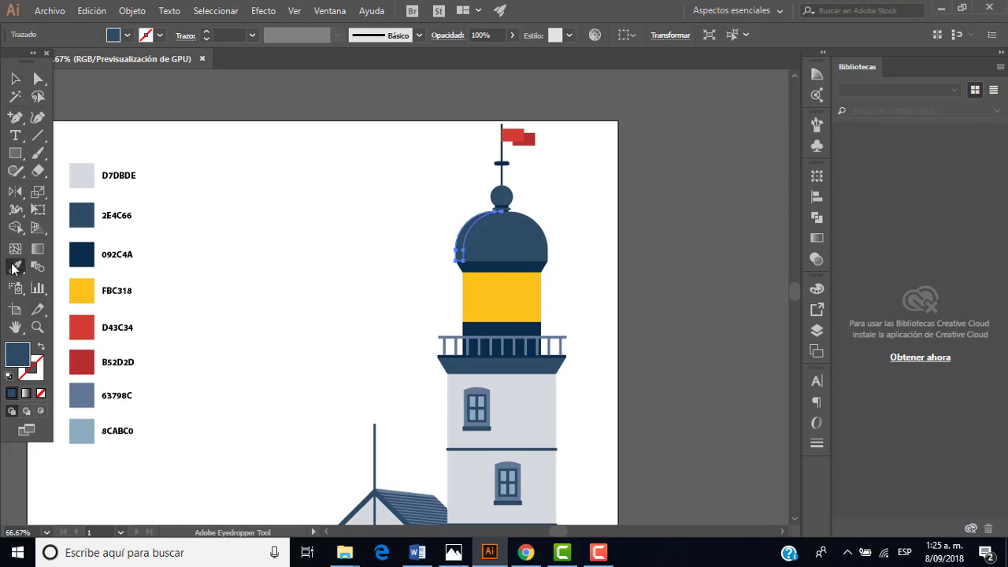
click(81, 395)
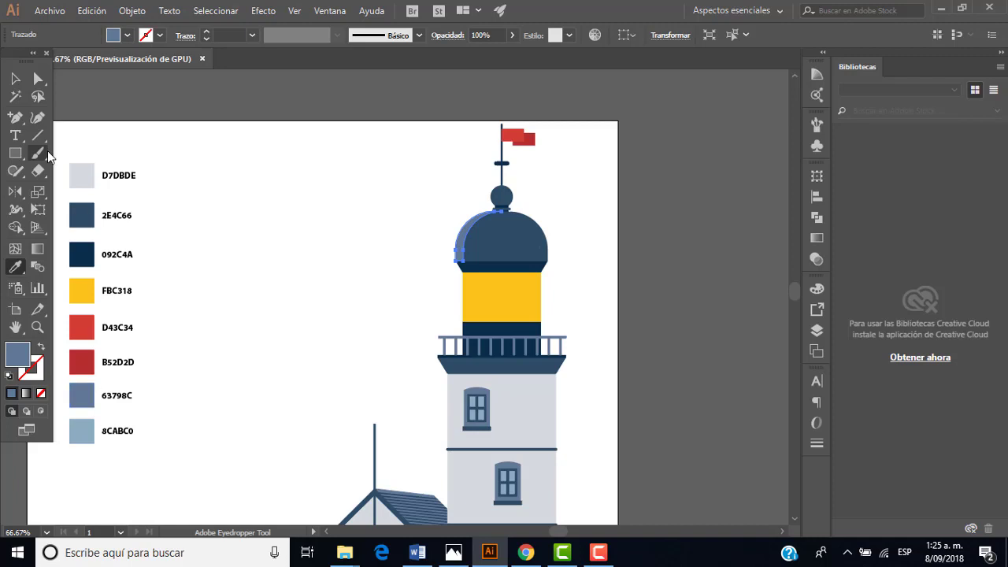
Step: Give the dome's right piece the dark blue 092C4A with the Eyedropper
click(17, 82)
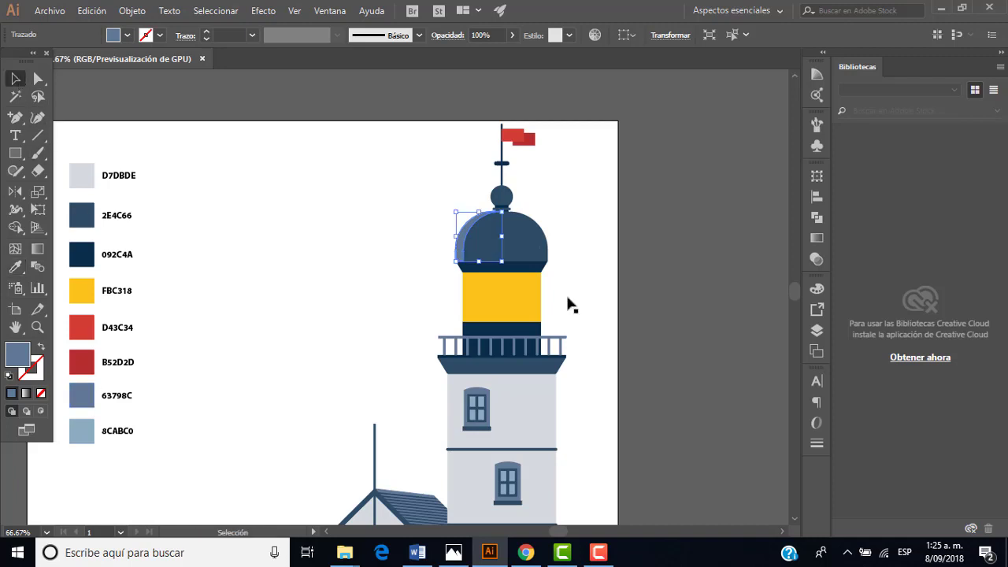
click(543, 249)
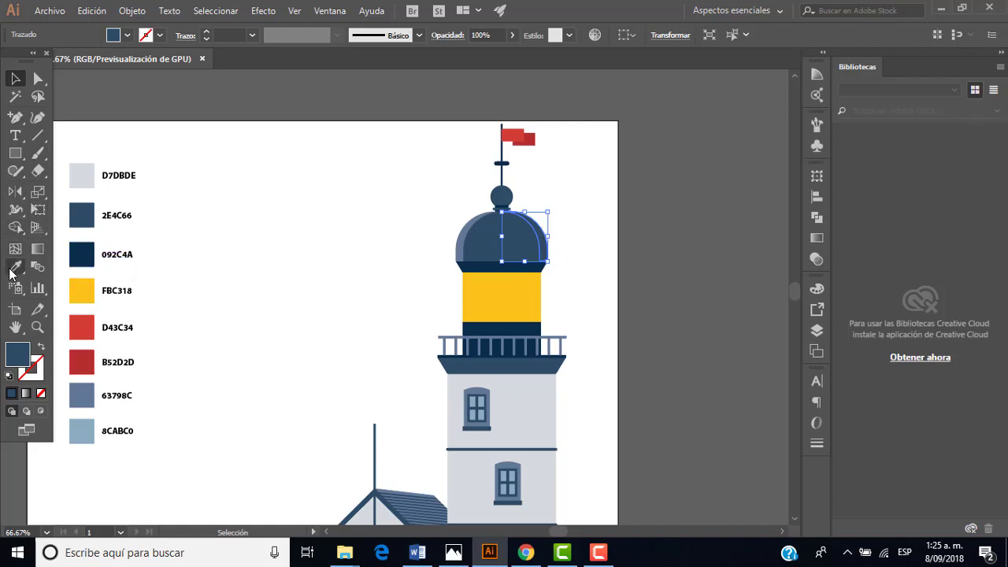
click(11, 271)
click(86, 257)
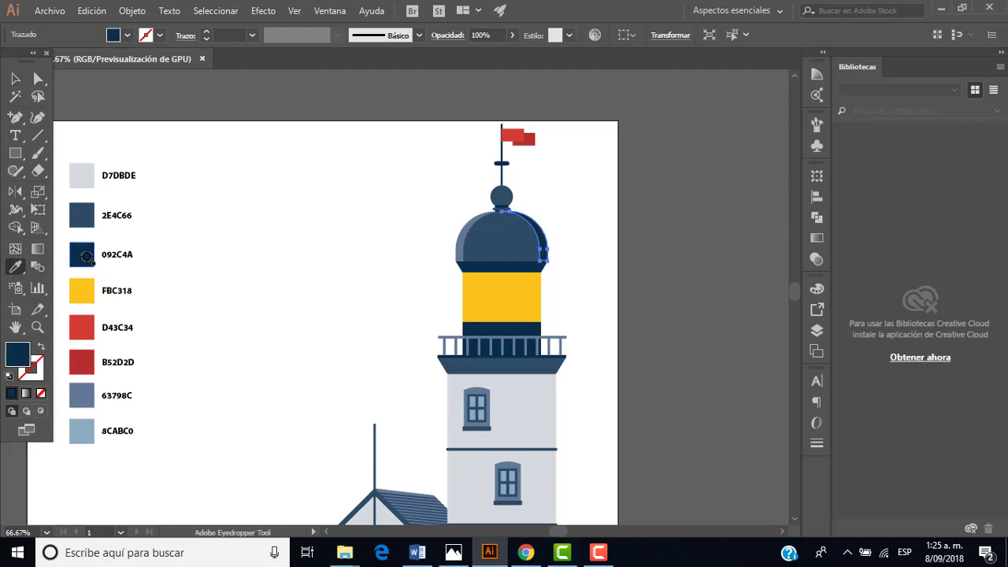
click(581, 247)
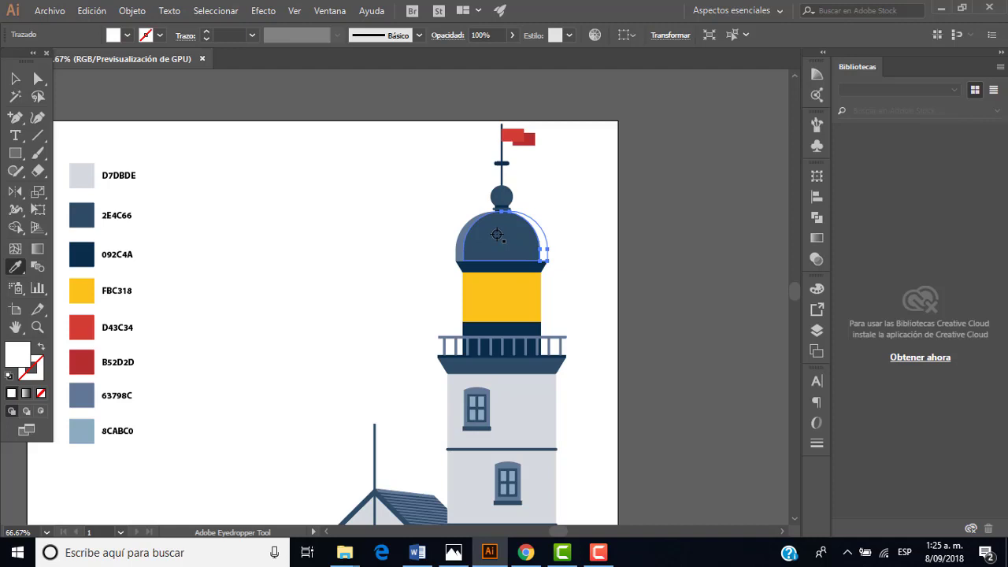
click(87, 256)
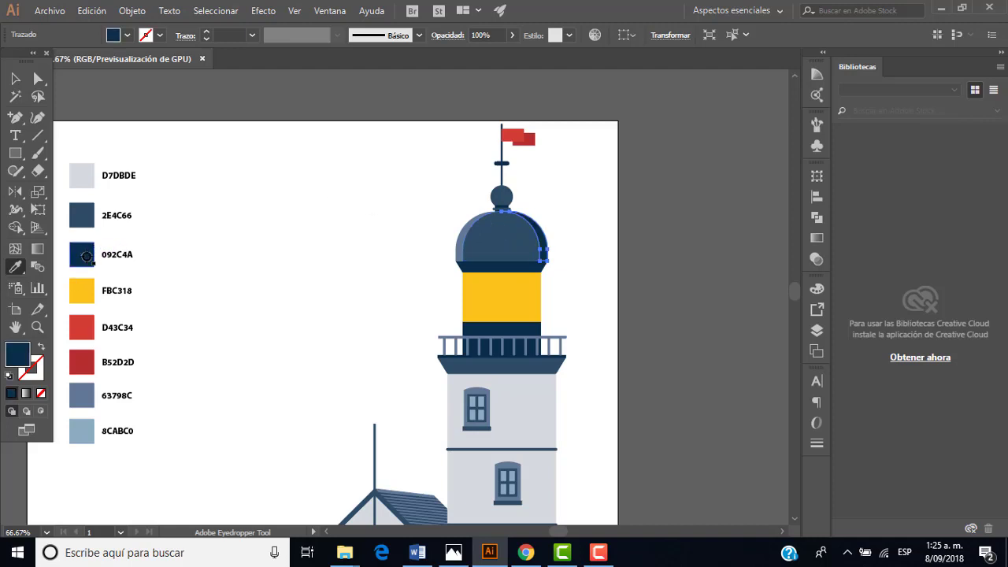
click(15, 79)
click(269, 252)
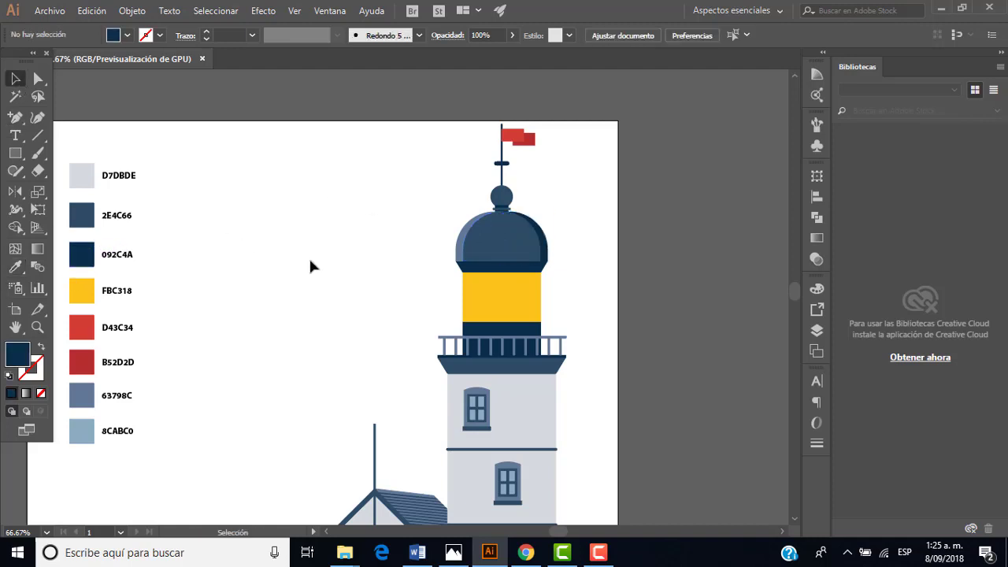
Step: Check the recoloured dome against the FARO.jpg reference image
scroll(446, 263, down, 2)
scroll(450, 270, up, 1)
scroll(489, 276, up, 1)
scroll(476, 268, up, 1)
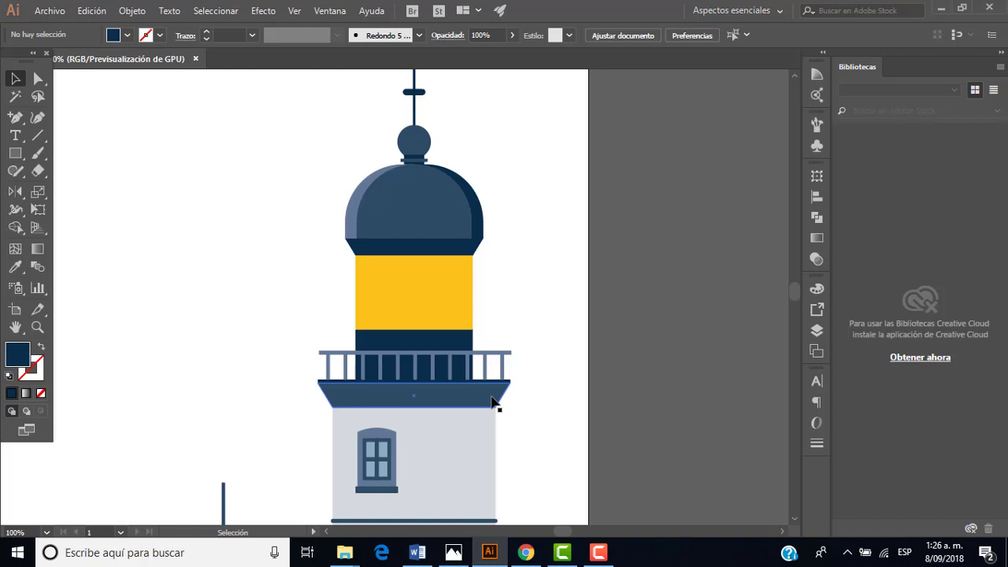
click(454, 553)
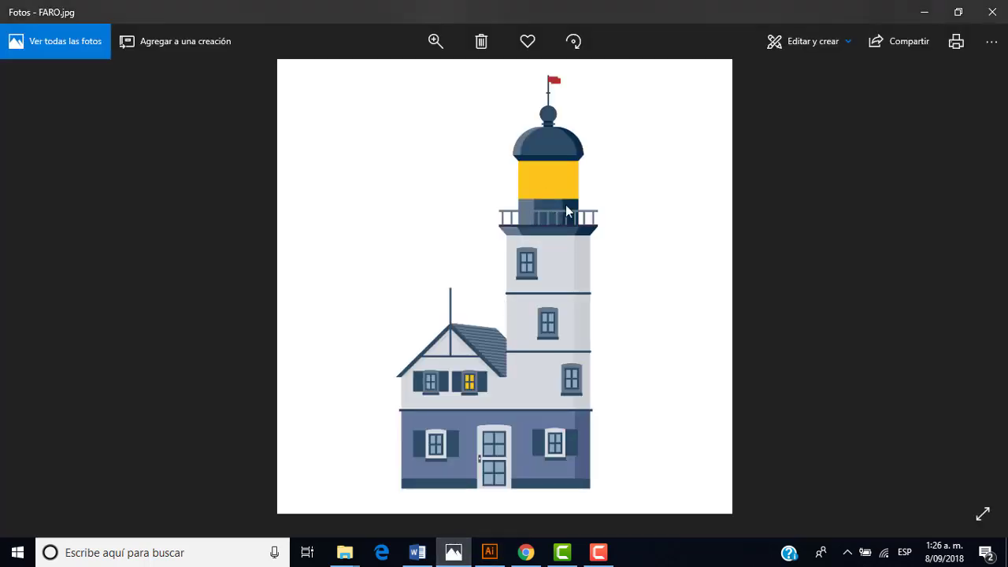
click(490, 553)
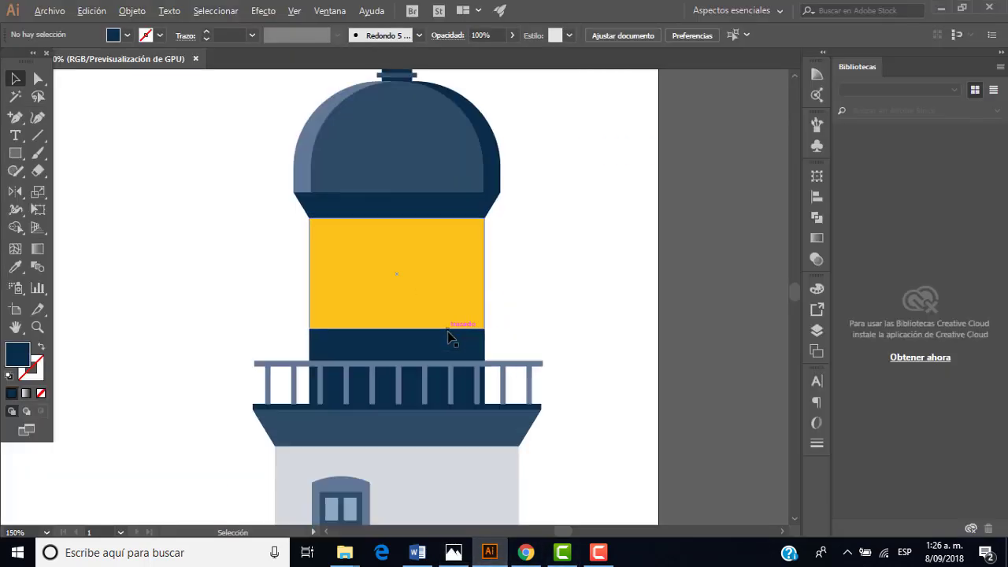
Step: Shrink a copy of the lantern's dark band into a narrower centred strip and select both
scroll(448, 331, up, 1)
scroll(448, 336, down, 1)
click(423, 291)
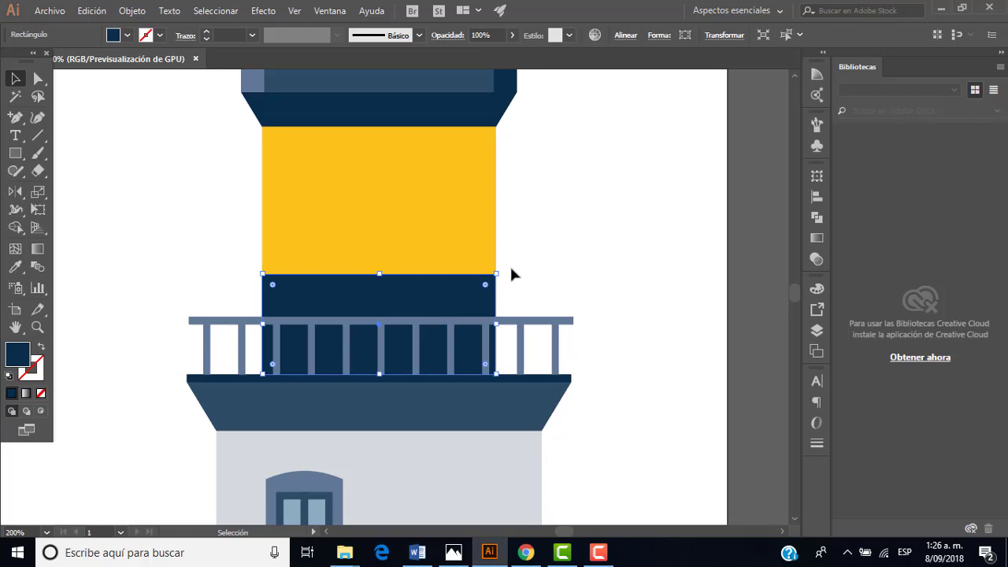
mouse_move(495, 274)
mouse_down()
mouse_move(456, 288)
mouse_move(449, 275)
mouse_up()
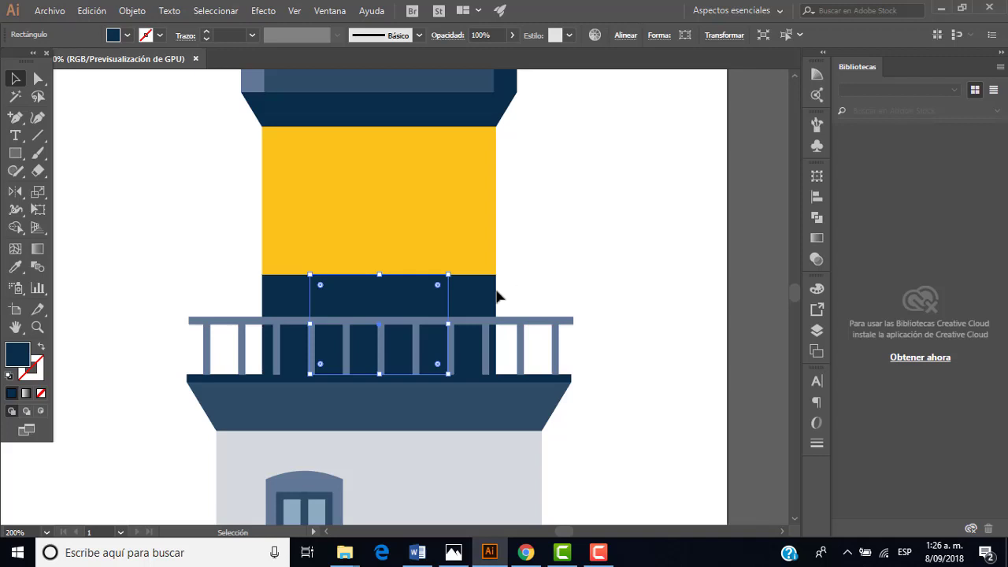
shift+click(469, 297)
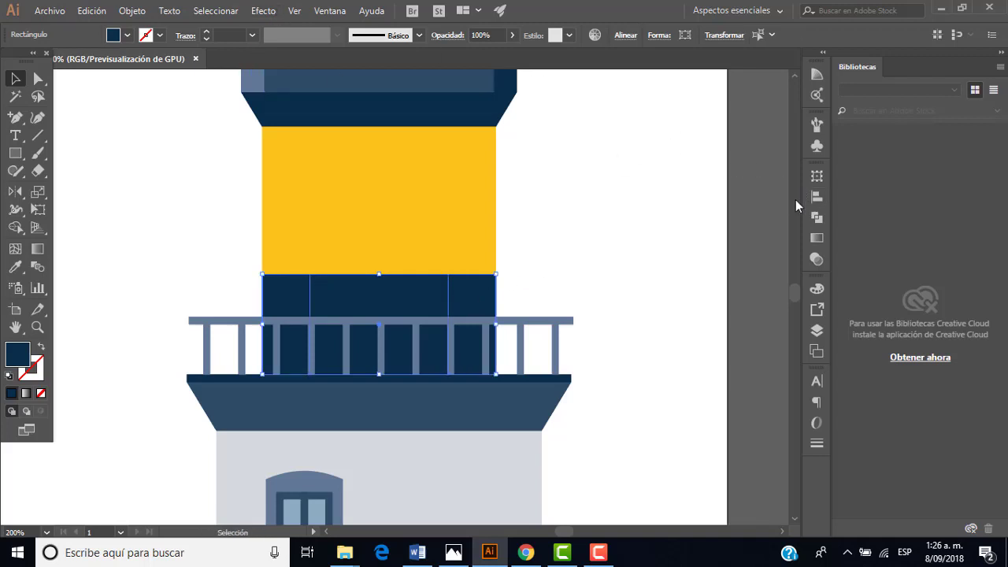
Step: Divide the navy band with Pathfinder Divide and ungroup the pieces
click(817, 221)
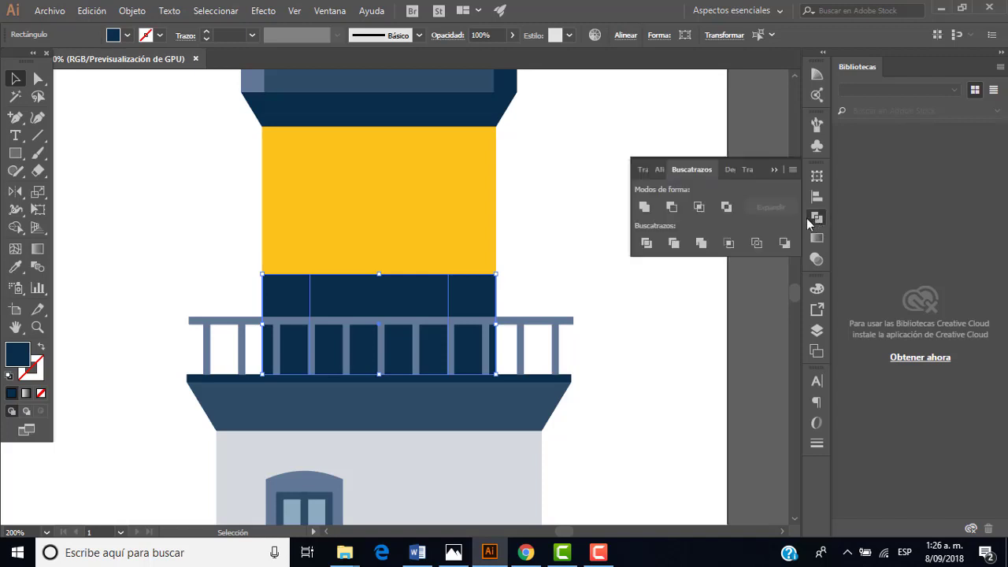
click(647, 243)
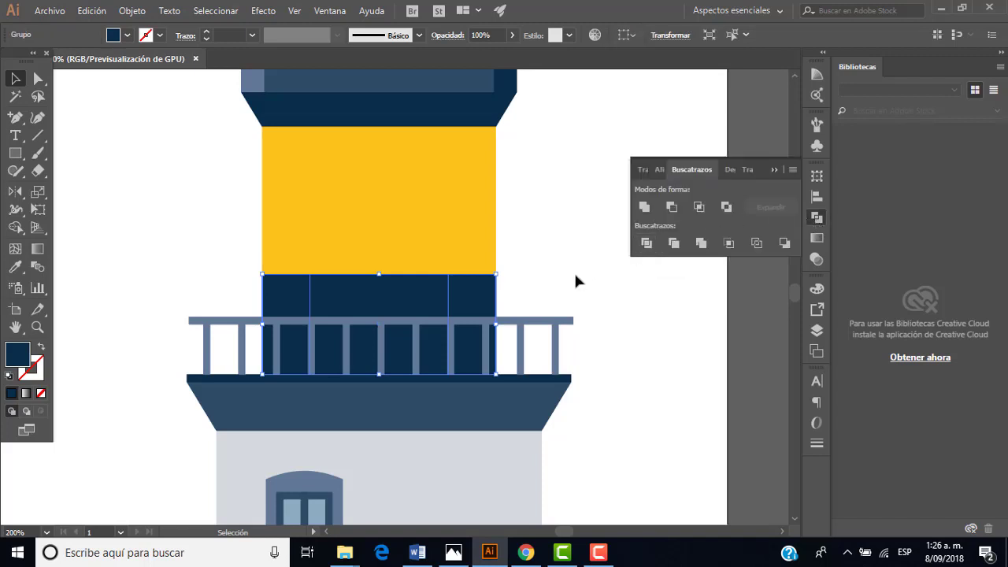
click(774, 170)
right_click(470, 295)
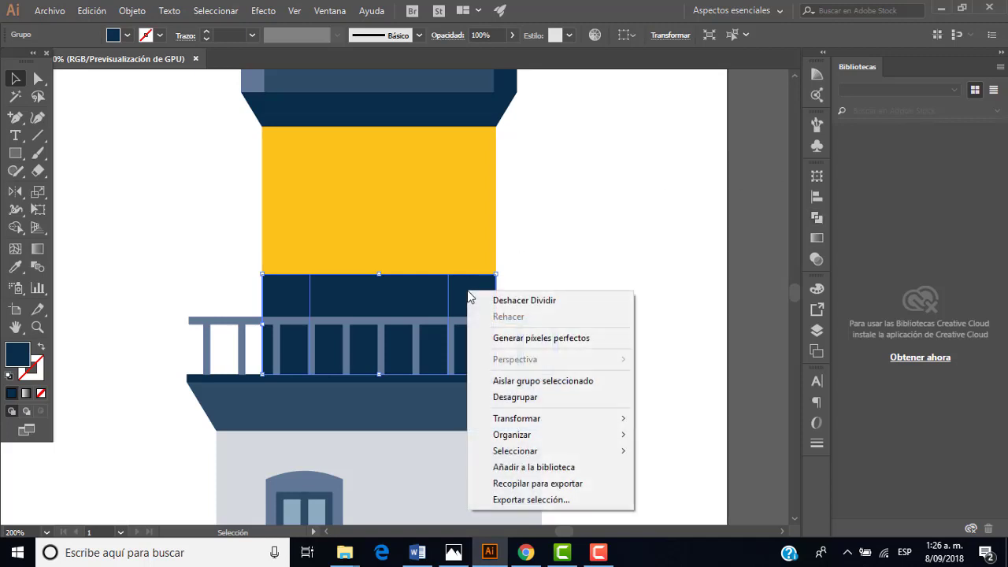
click(536, 397)
click(552, 288)
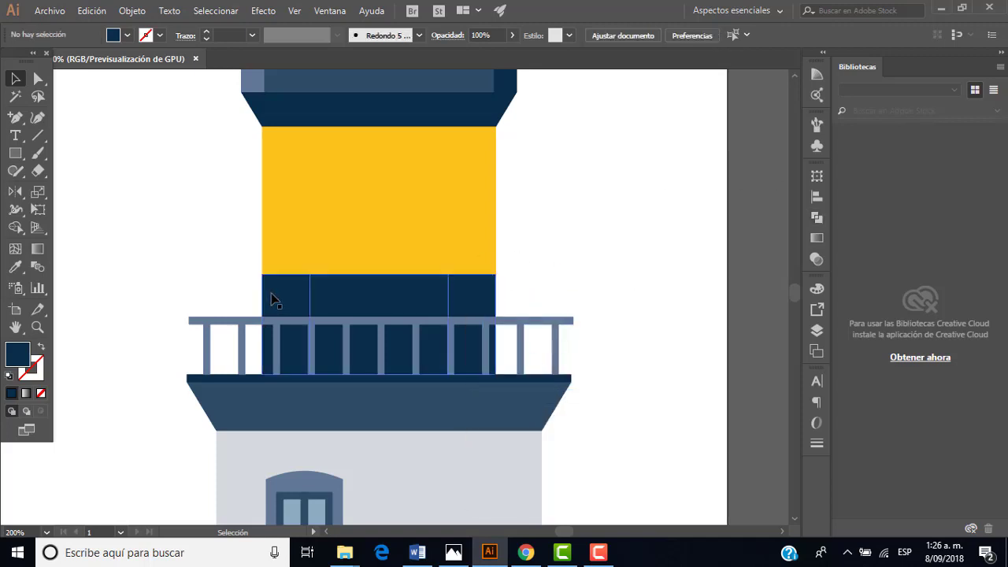
Step: Move the wide navy rectangle off the lighthouse
click(276, 291)
drag(290, 295, 254, 295)
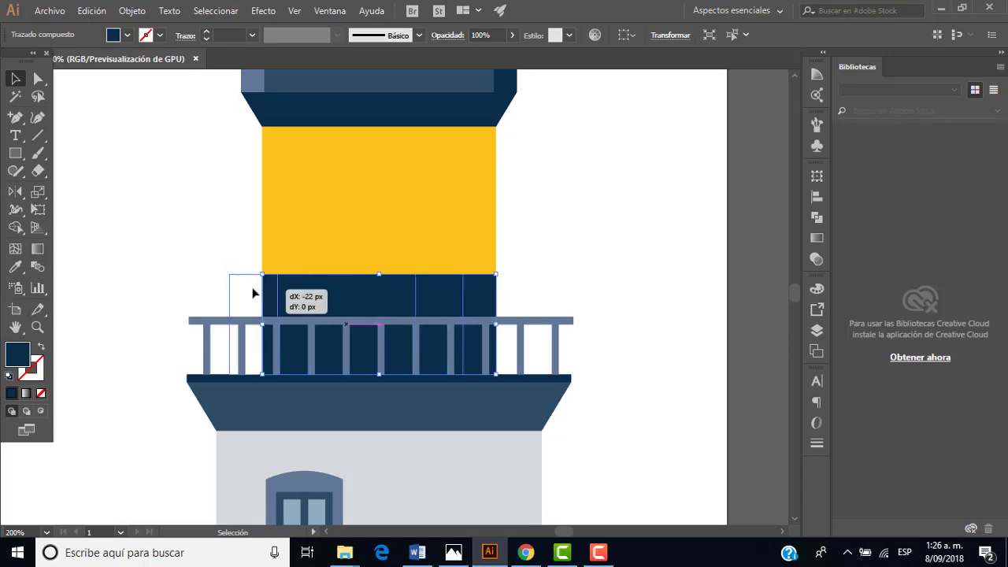
key(ctrl+z)
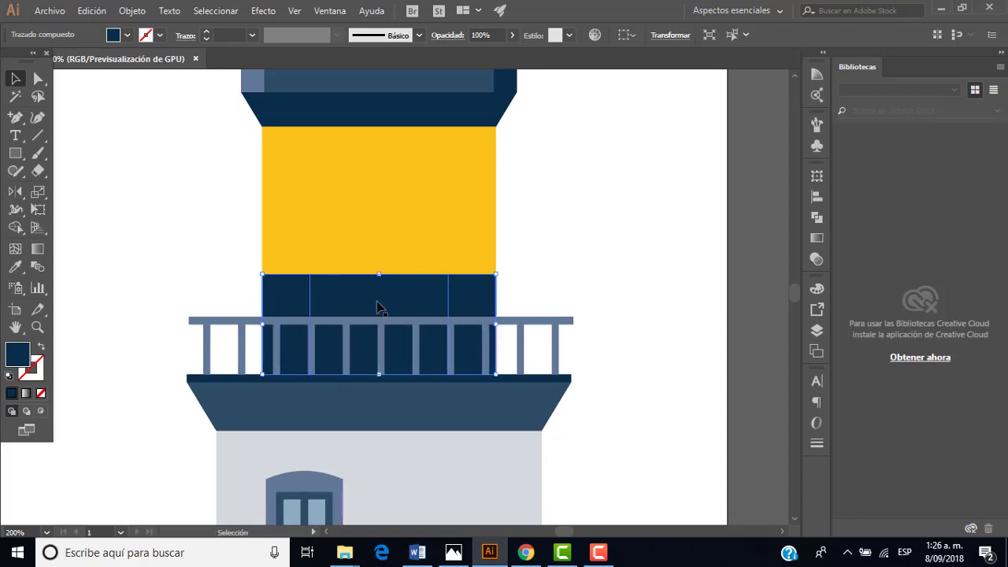
click(445, 322)
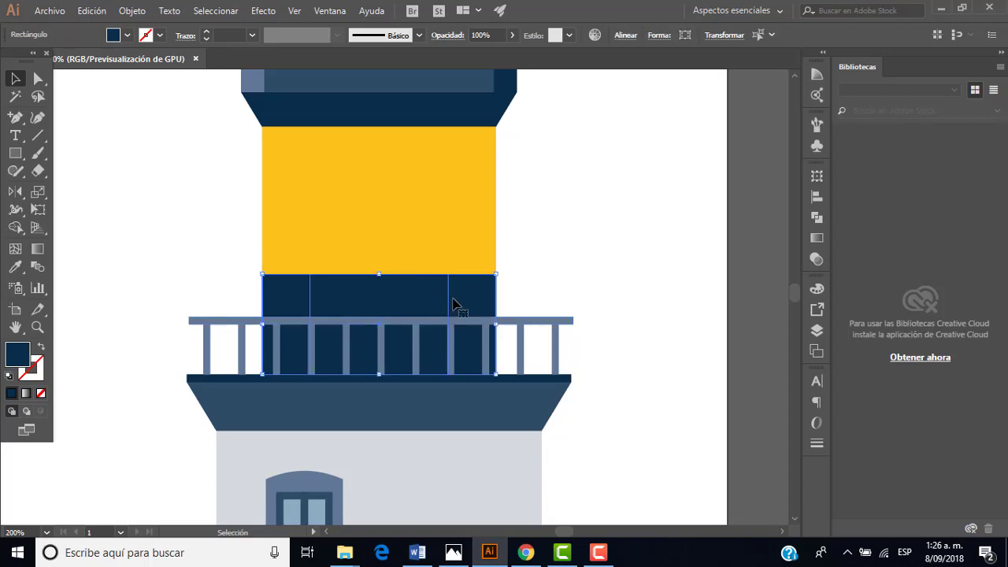
click(575, 307)
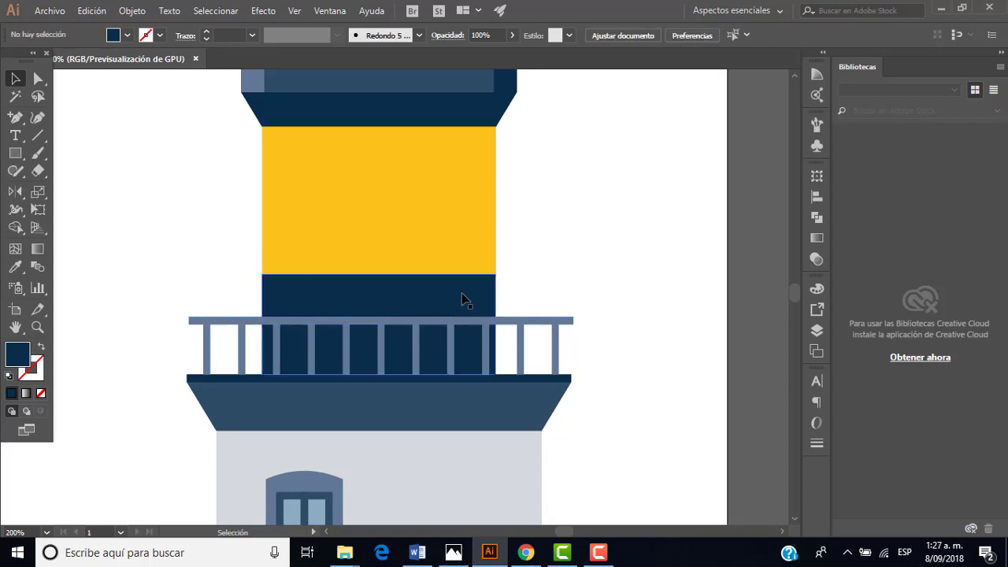
click(460, 293)
click(413, 301)
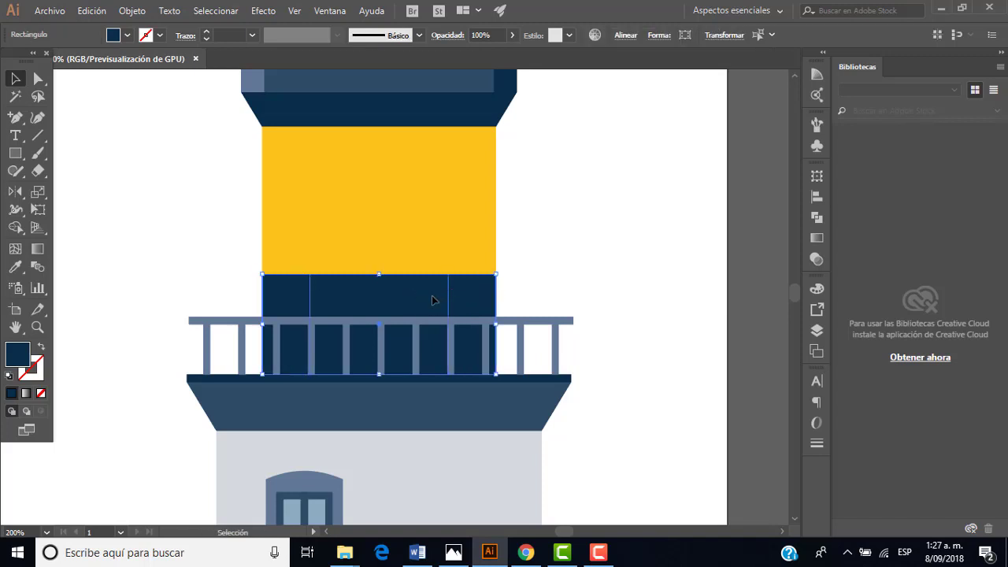
mouse_move(432, 294)
mouse_down()
mouse_move(662, 212)
mouse_move(627, 253)
mouse_move(173, 198)
mouse_up()
Step: Place the navy rectangle left of the lantern and select the inner rectangle
scroll(322, 273, down, 2)
scroll(189, 218, down, 1)
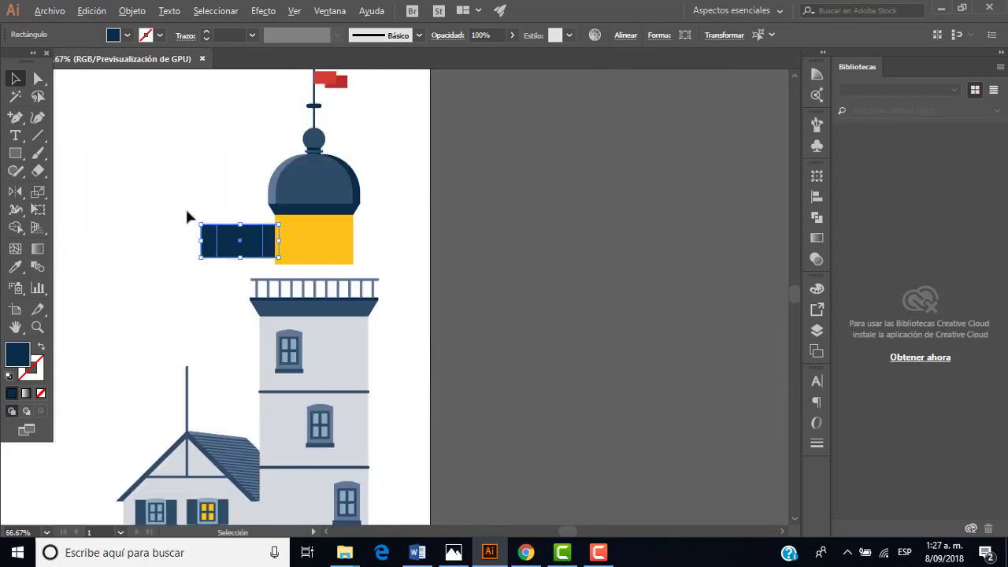
scroll(234, 232, up, 3)
drag(274, 262, 222, 238)
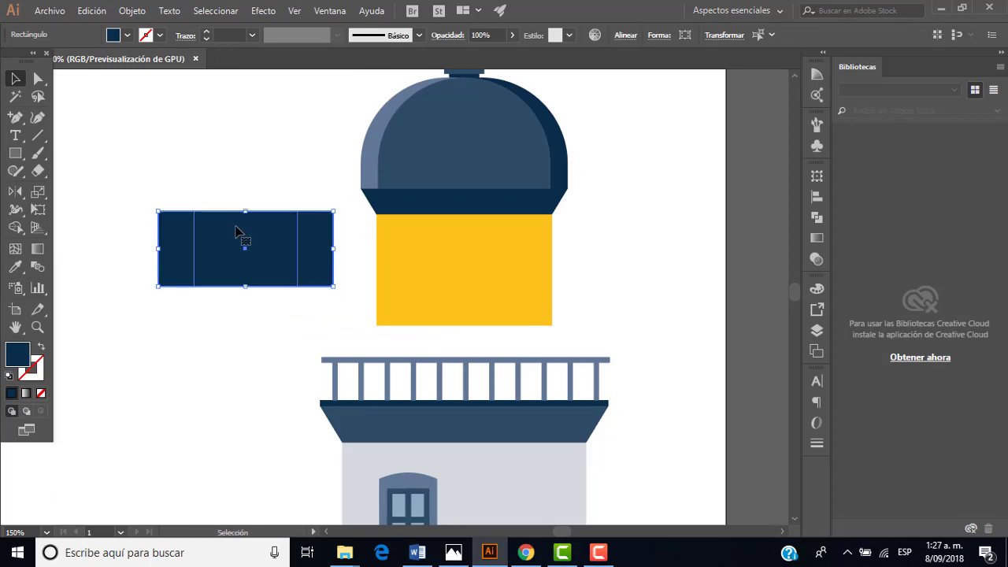
click(265, 208)
click(260, 244)
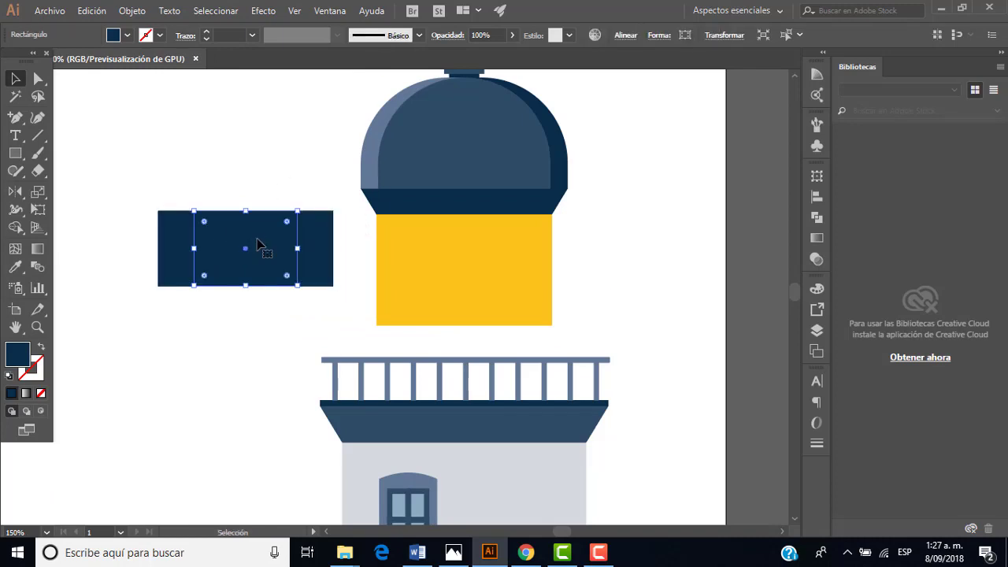
Step: Extend the inner rectangle's top and bottom edges slightly
scroll(256, 244, up, 1)
scroll(247, 225, up, 1)
drag(241, 192, 241, 189)
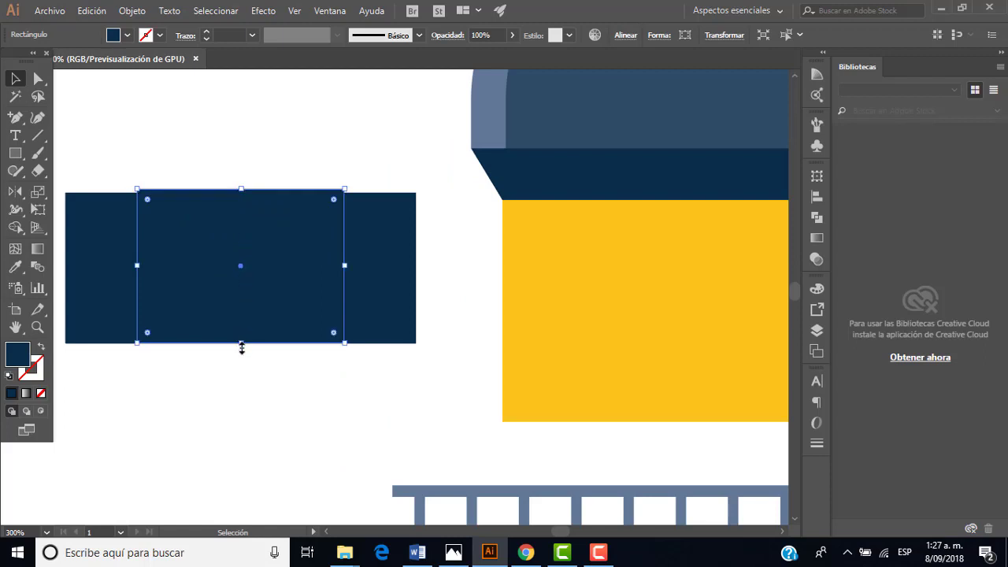
drag(241, 343, 239, 345)
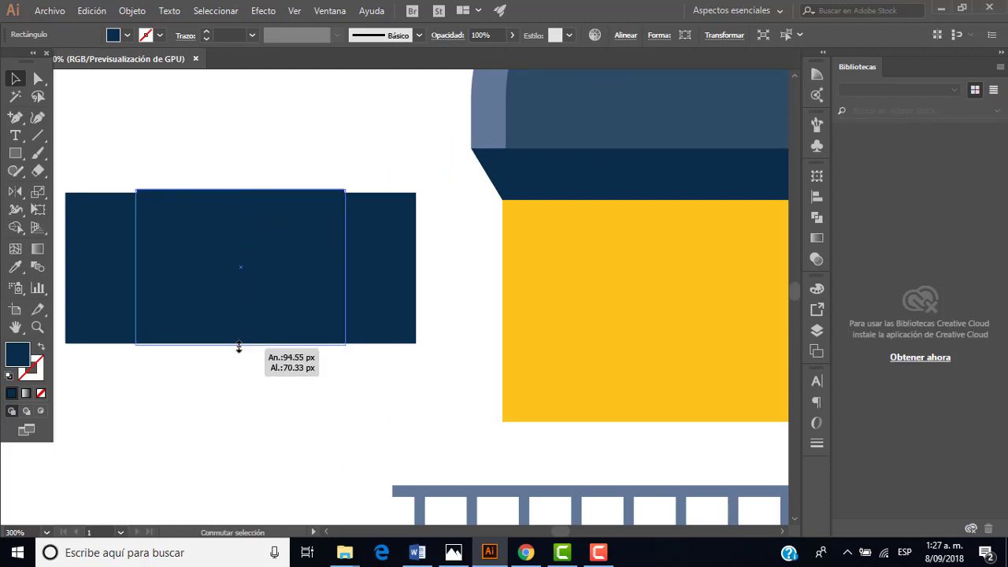
click(236, 355)
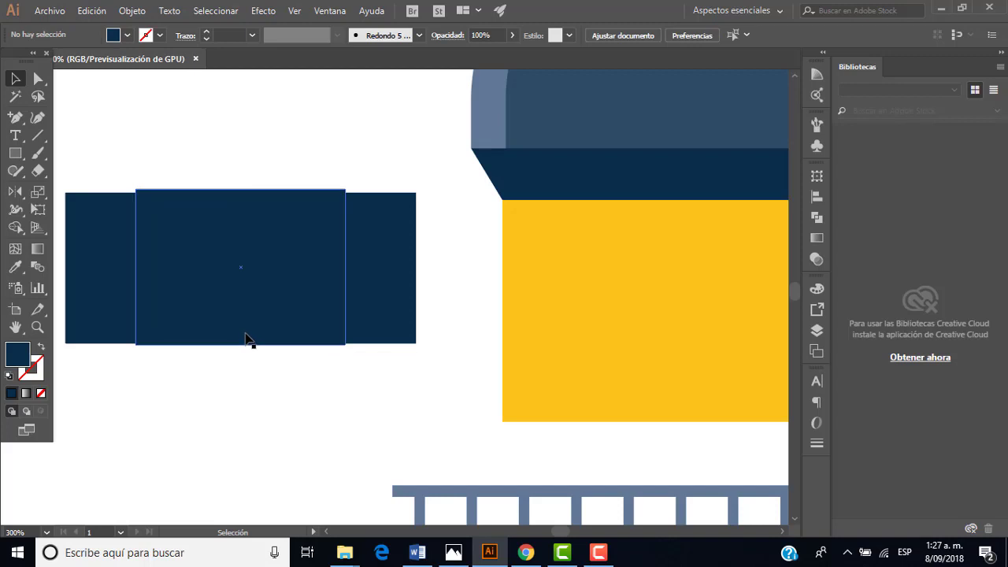
scroll(247, 340, down, 2)
Step: Divide the overlapping dark rectangles with Pathfinder Divide and ungroup them
drag(136, 227, 344, 362)
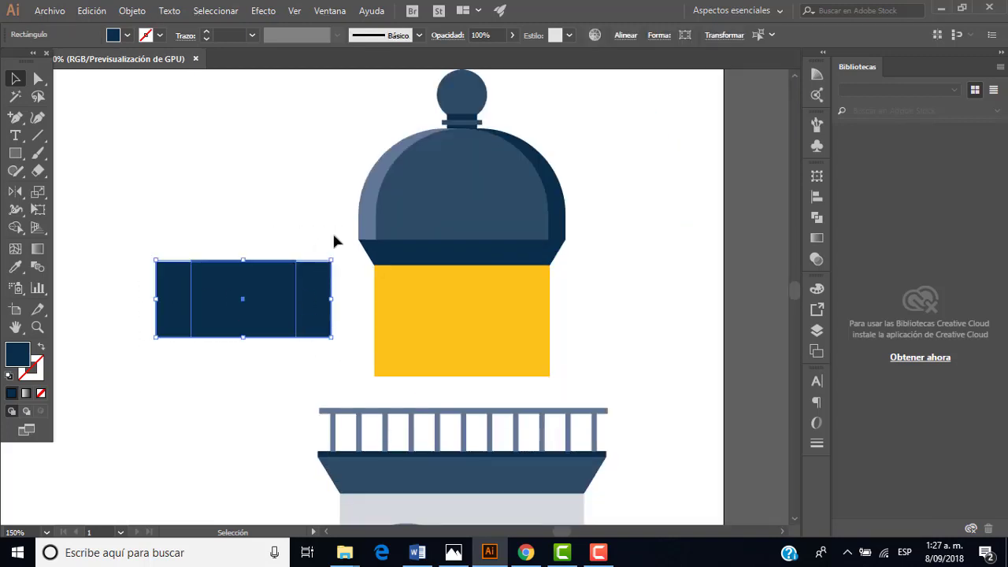
click(817, 219)
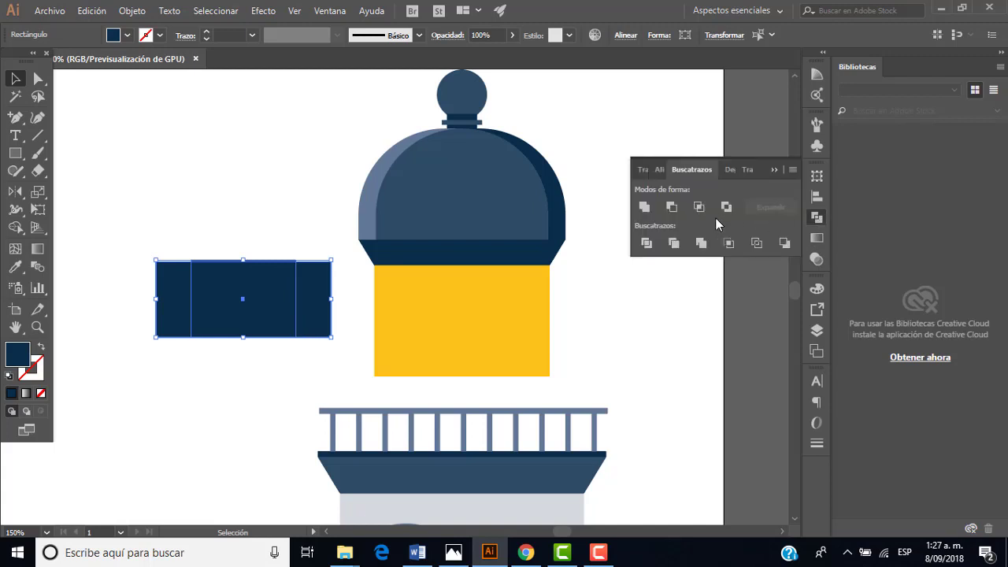
click(647, 243)
click(314, 213)
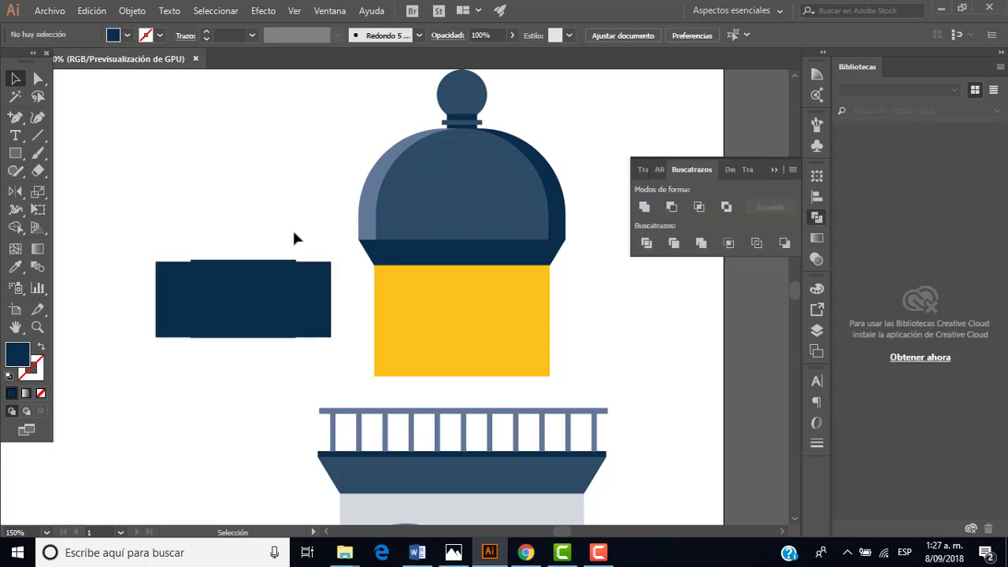
click(256, 305)
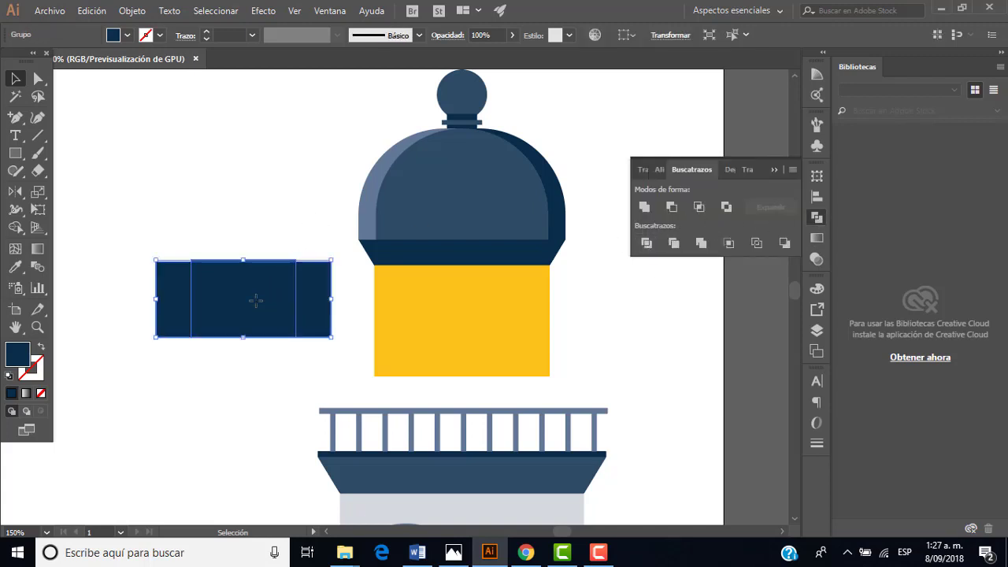
right_click(256, 304)
click(313, 404)
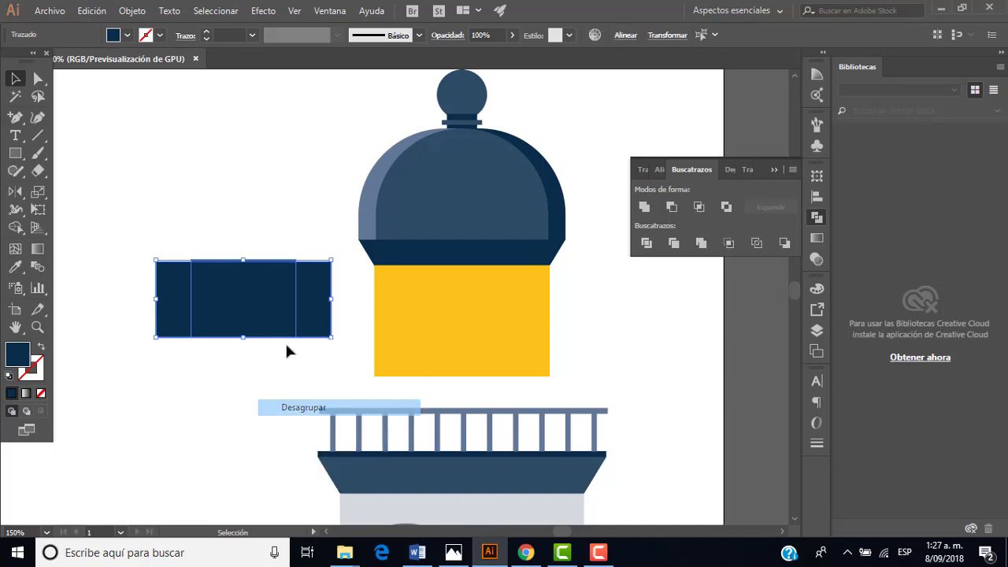
click(282, 238)
Step: Check the three divided pieces and delete the thin strip along the bottom edge
scroll(268, 303, up, 1)
scroll(268, 310, up, 1)
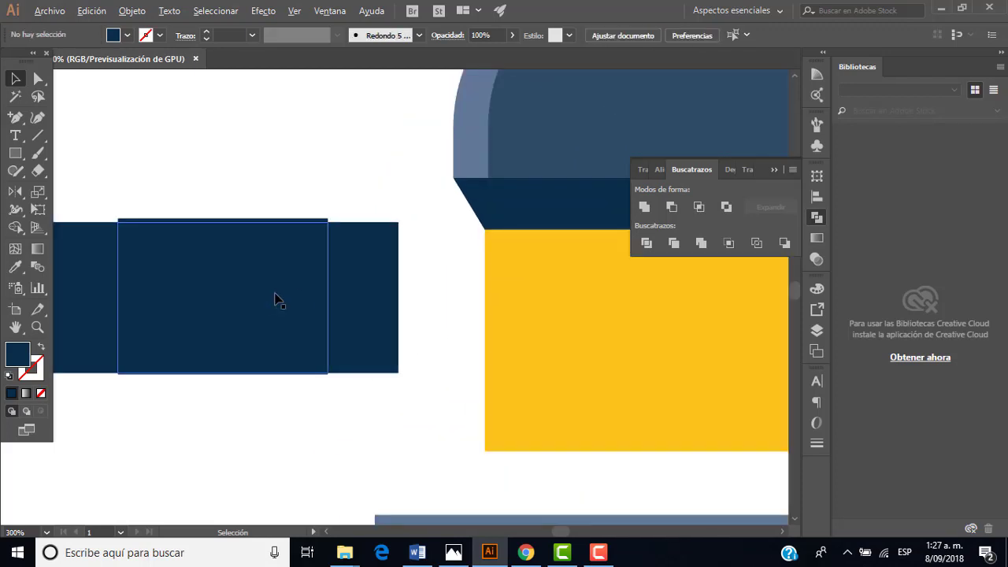
click(349, 291)
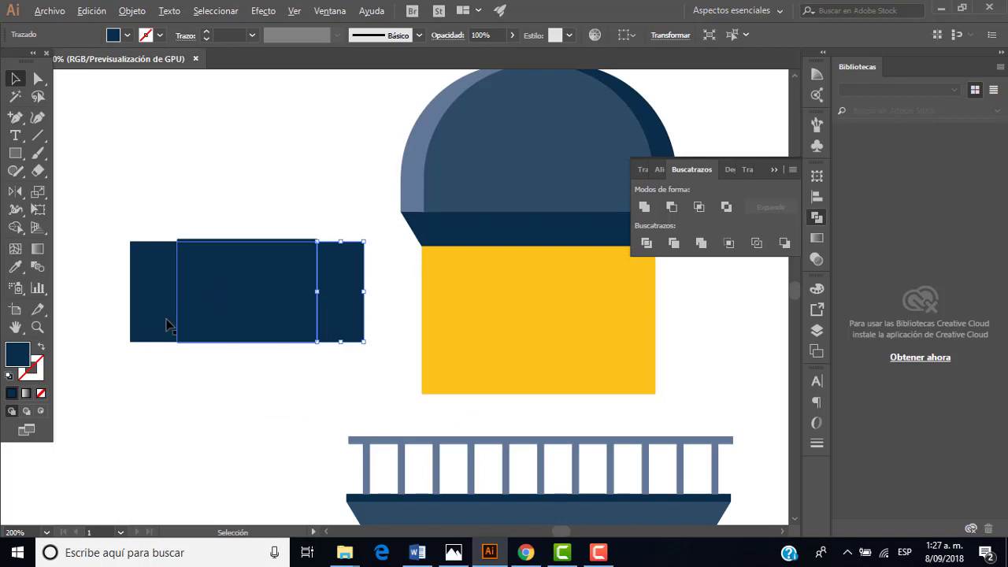
click(167, 324)
click(211, 288)
scroll(245, 230, up, 1)
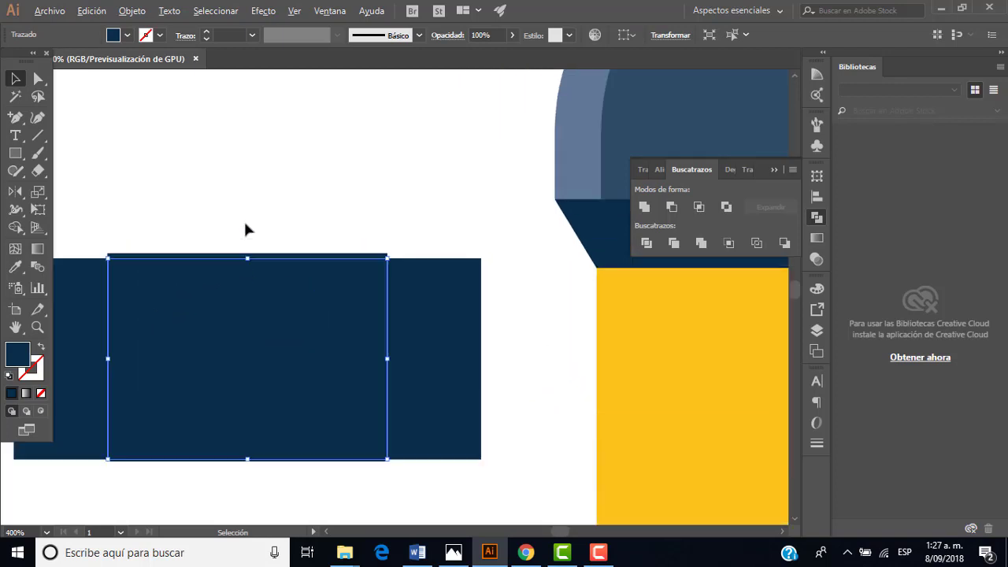
scroll(245, 228, up, 1)
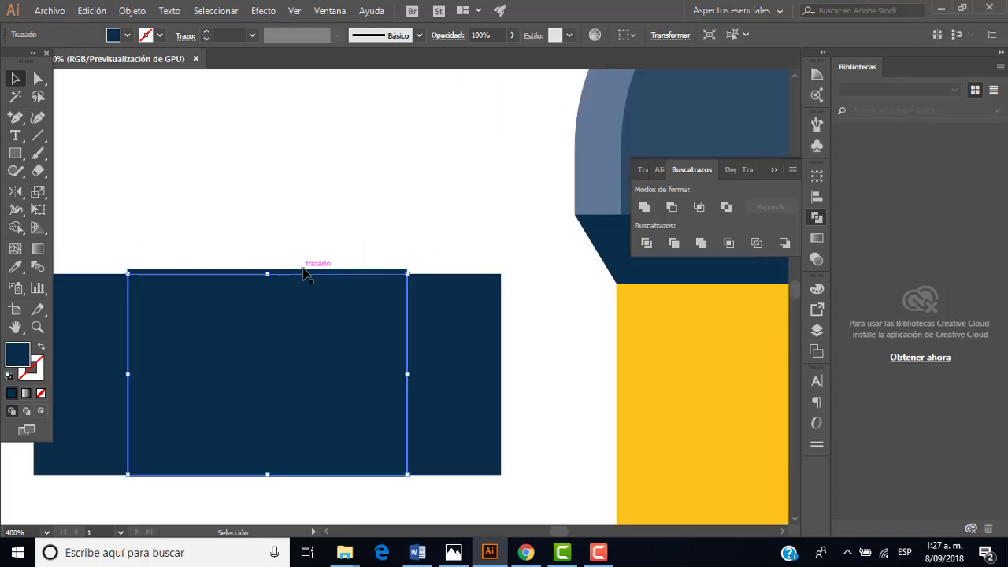
click(304, 271)
key(Delete)
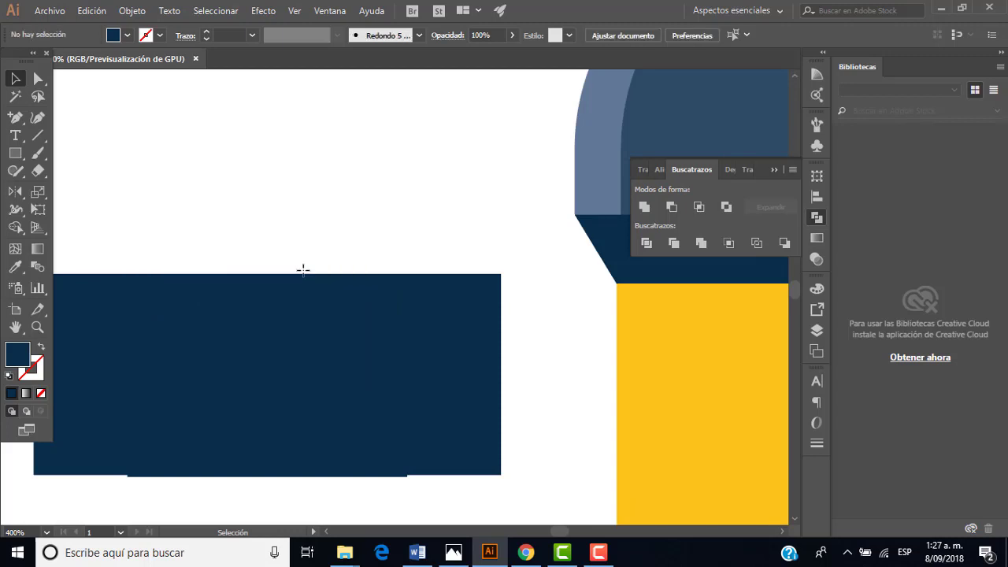
key(ctrl+z)
scroll(296, 402, up, 2)
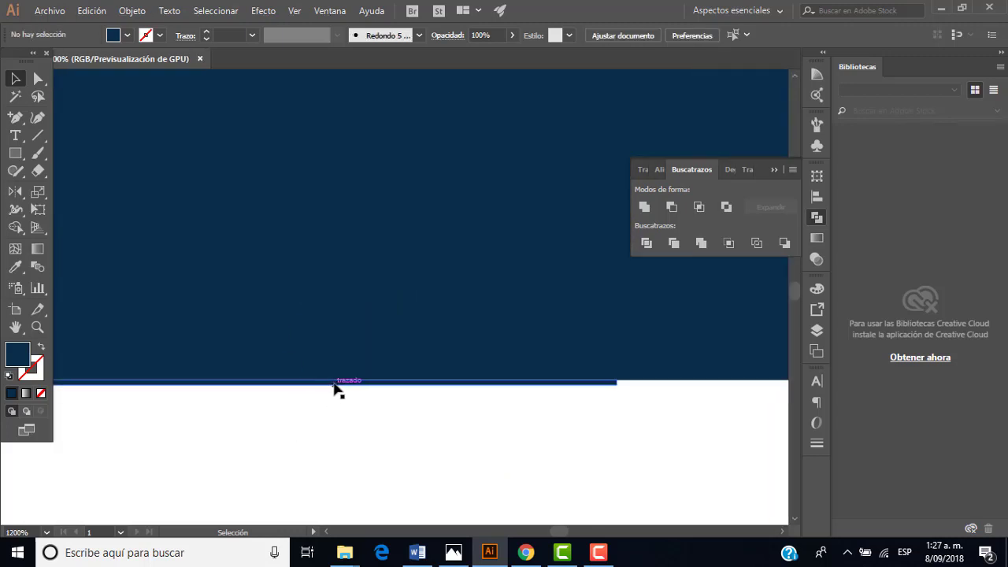
click(334, 386)
key(Delete)
scroll(333, 384, up, 1)
scroll(334, 388, down, 5)
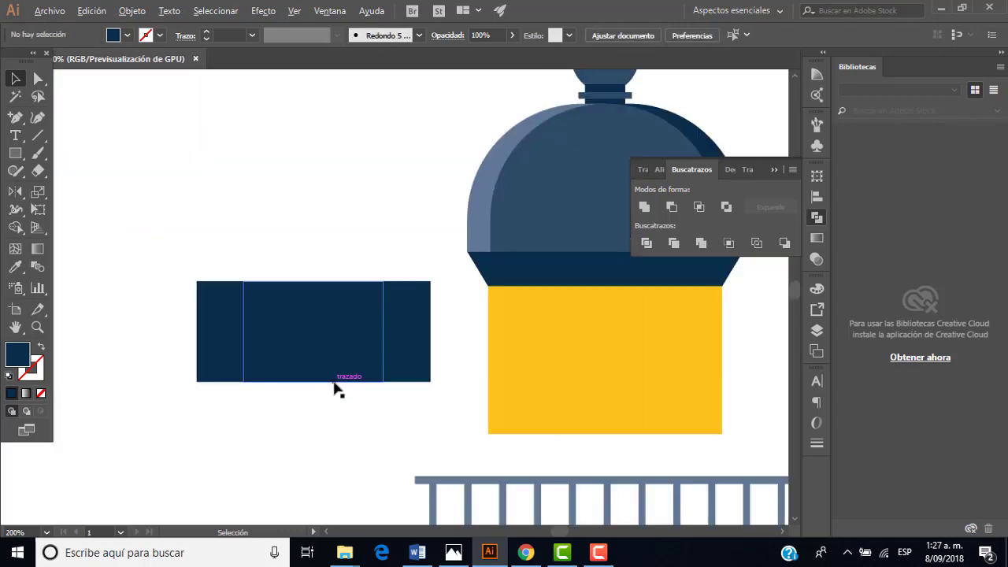
Step: Move the three band pieces back onto the railing below the yellow lantern
mouse_move(164, 256)
mouse_down()
mouse_move(459, 412)
mouse_move(449, 416)
mouse_up()
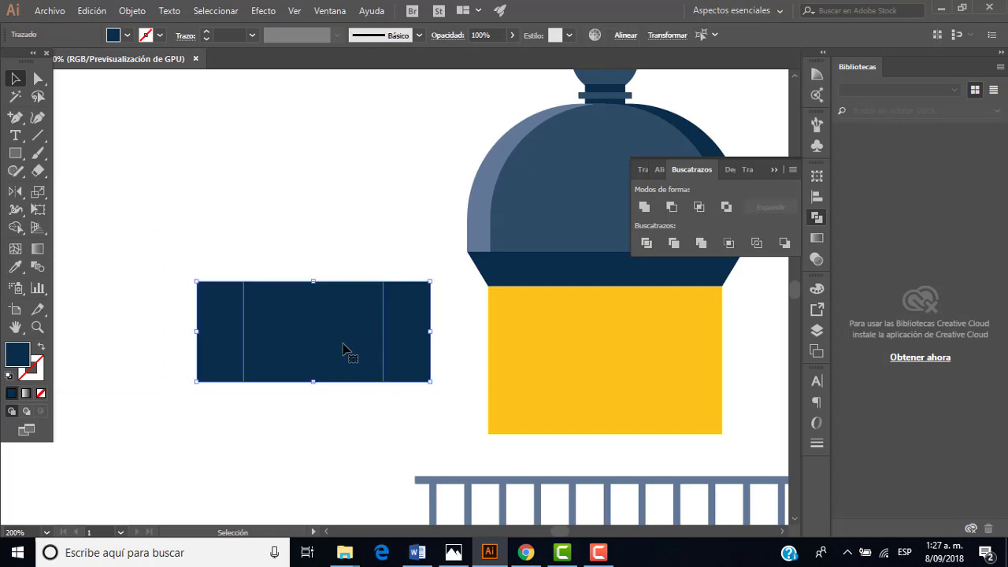
scroll(346, 331, down, 3)
drag(422, 282, 628, 387)
scroll(678, 402, up, 2)
scroll(669, 402, down, 2)
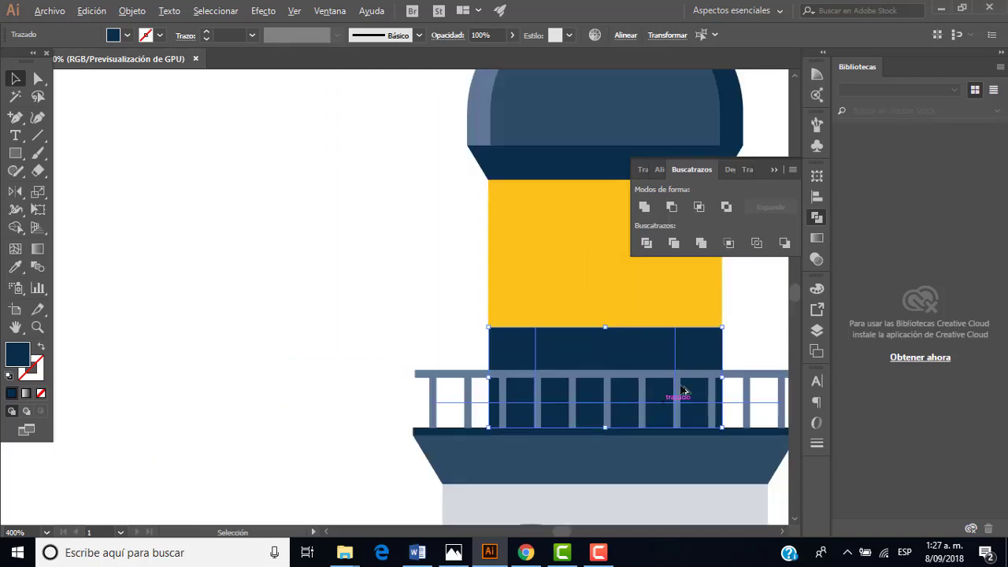
scroll(713, 378, up, 2)
scroll(736, 345, down, 3)
scroll(741, 344, up, 3)
scroll(729, 370, down, 2)
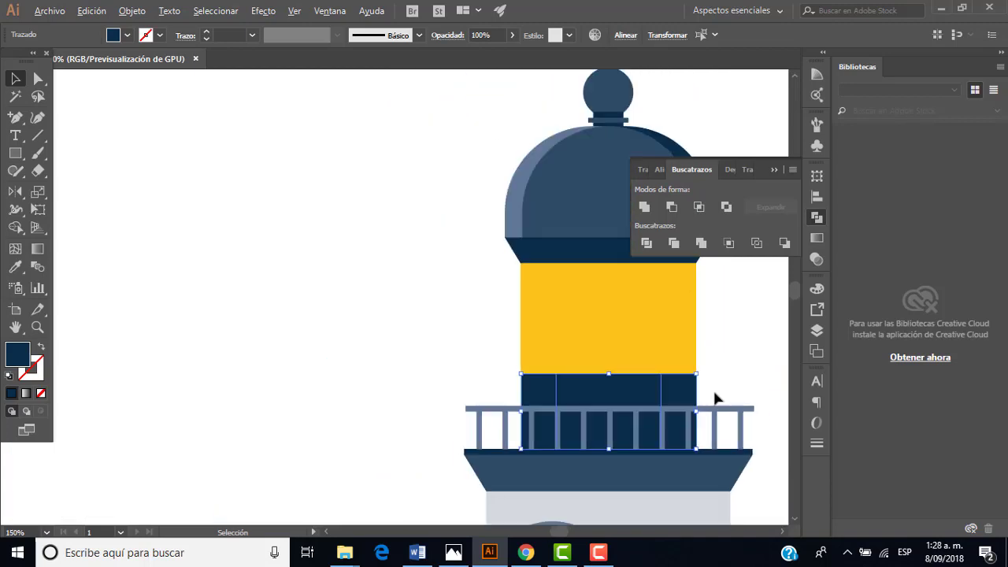
scroll(721, 406, up, 2)
scroll(733, 418, down, 2)
scroll(726, 355, down, 1)
scroll(733, 346, up, 1)
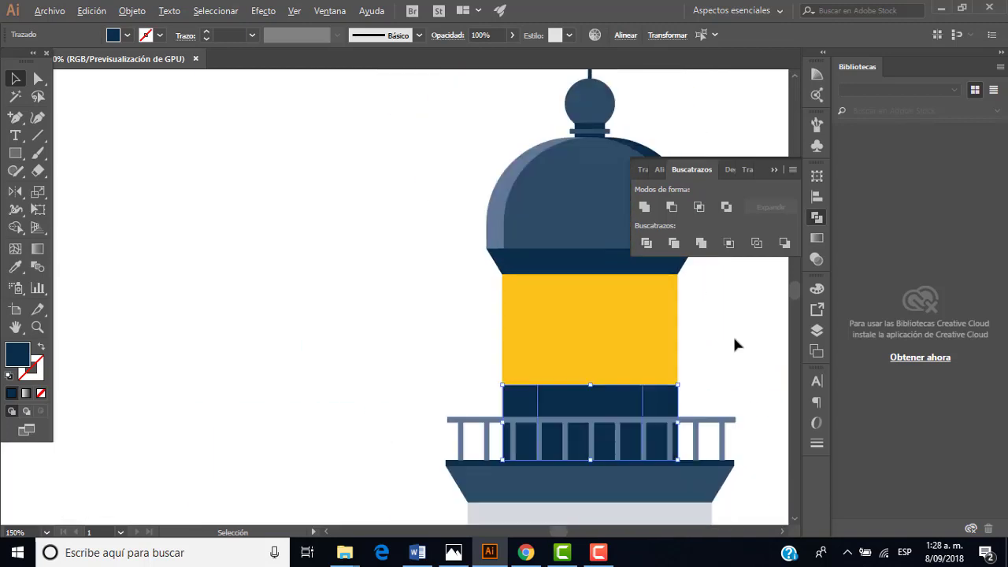
scroll(733, 345, down, 2)
scroll(733, 344, up, 2)
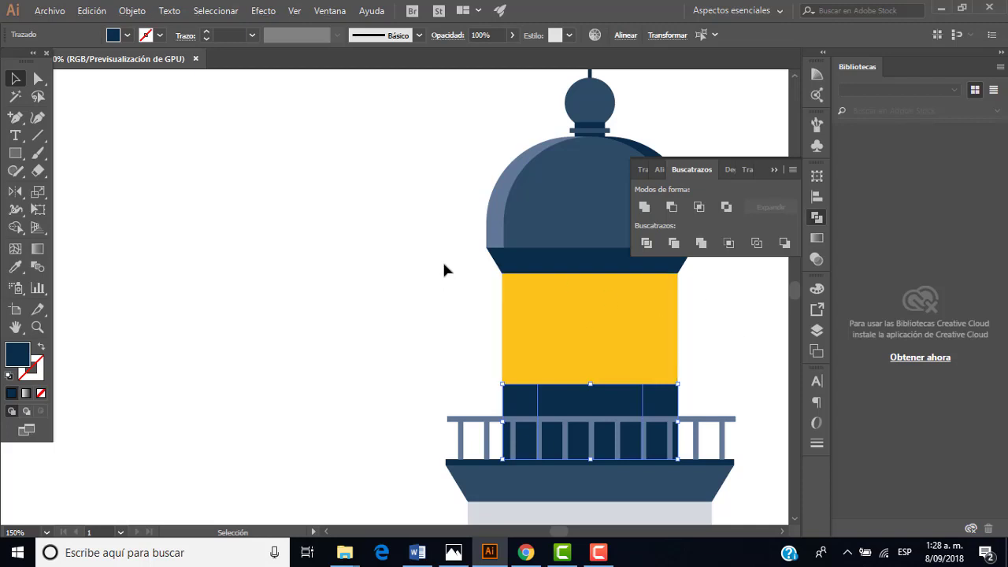
Step: Close the Pathfinder panel and give the band's left piece the dome's lighter blue
click(774, 171)
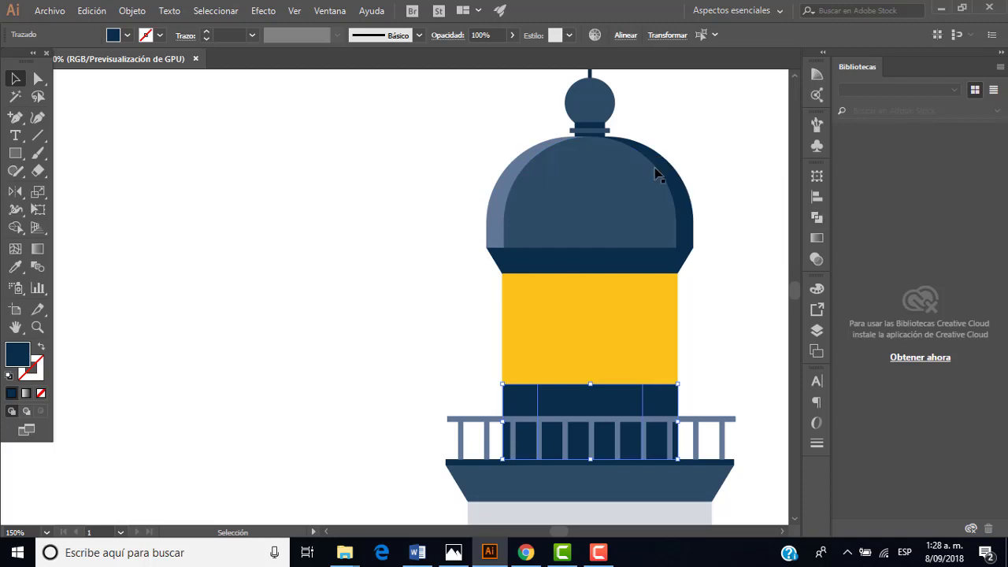
click(411, 259)
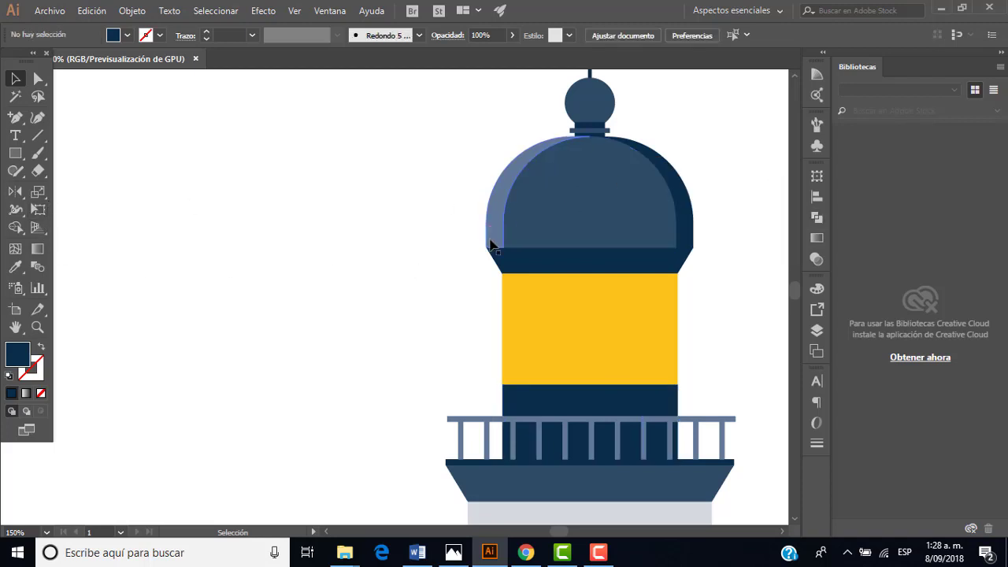
click(516, 399)
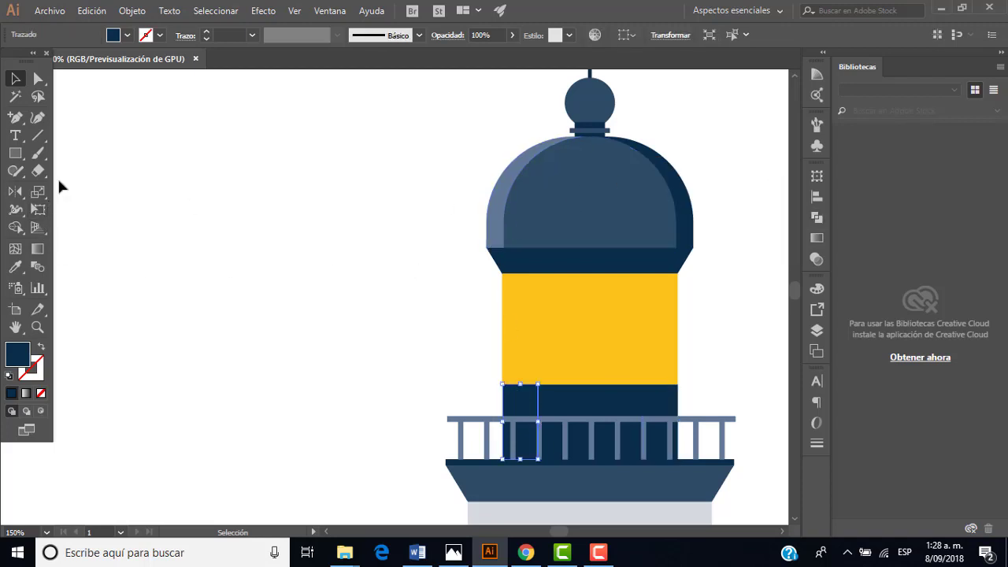
click(14, 267)
click(495, 207)
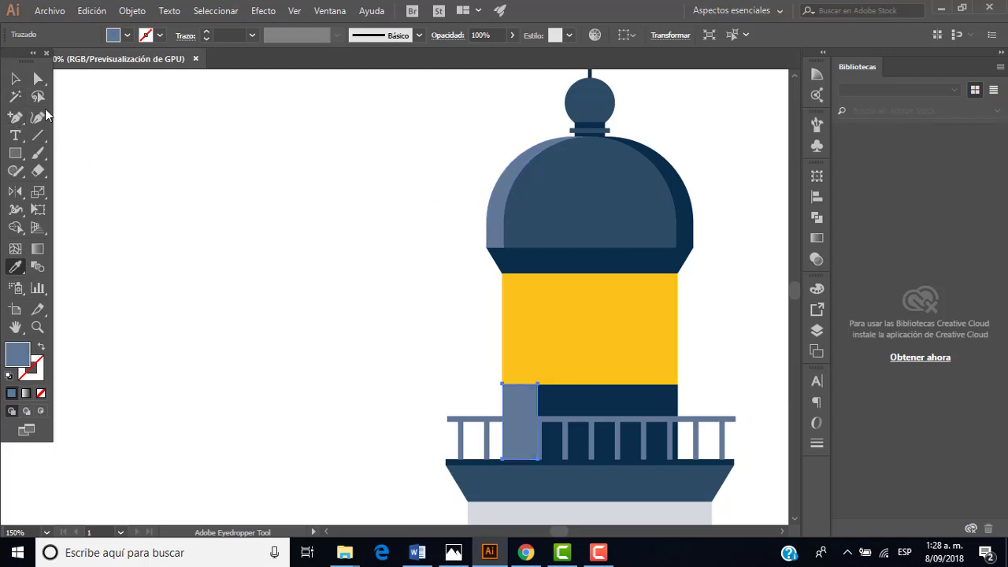
click(15, 79)
click(267, 280)
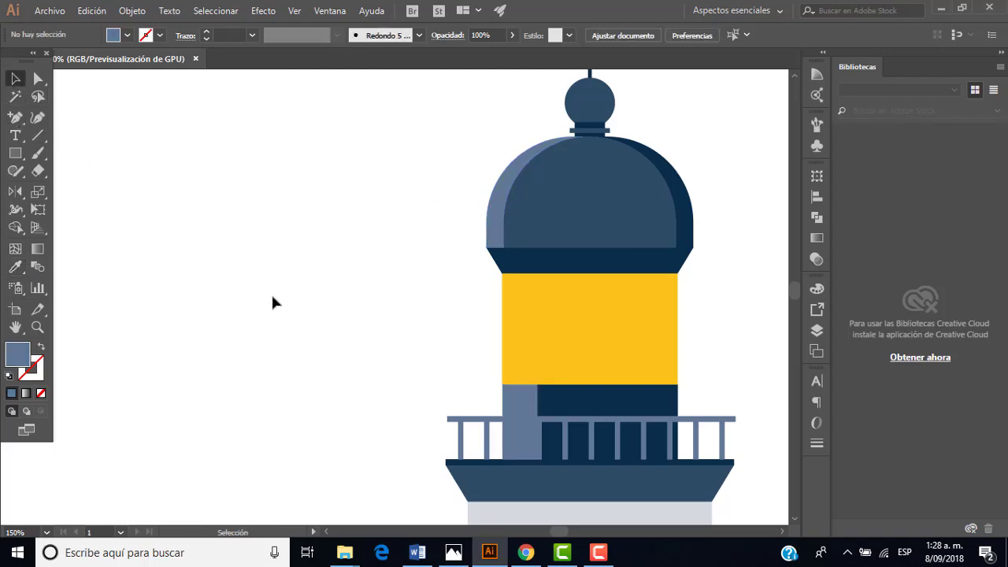
Step: Give the band's middle piece the dome's main blue, then view the FARO.jpg reference
click(669, 407)
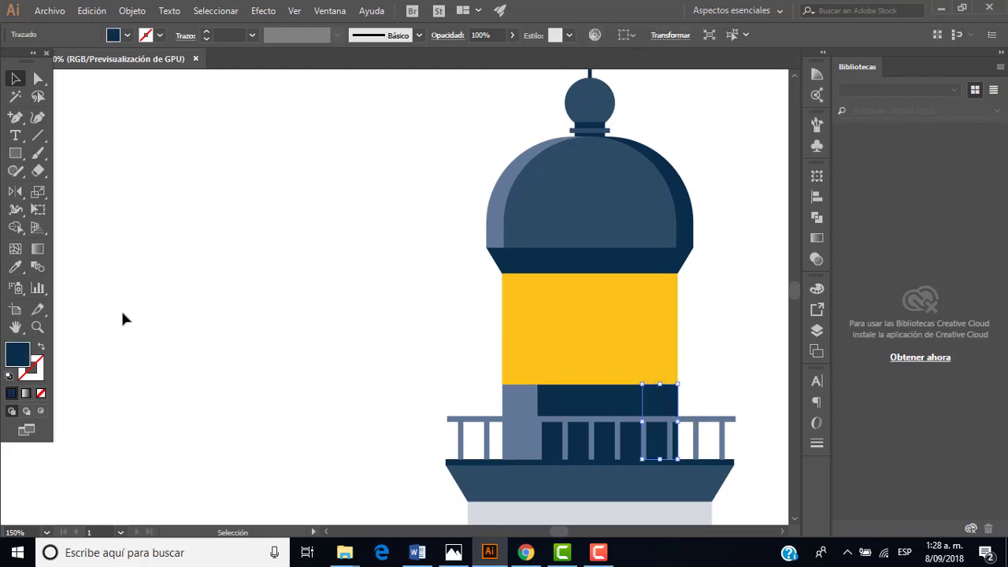
click(15, 266)
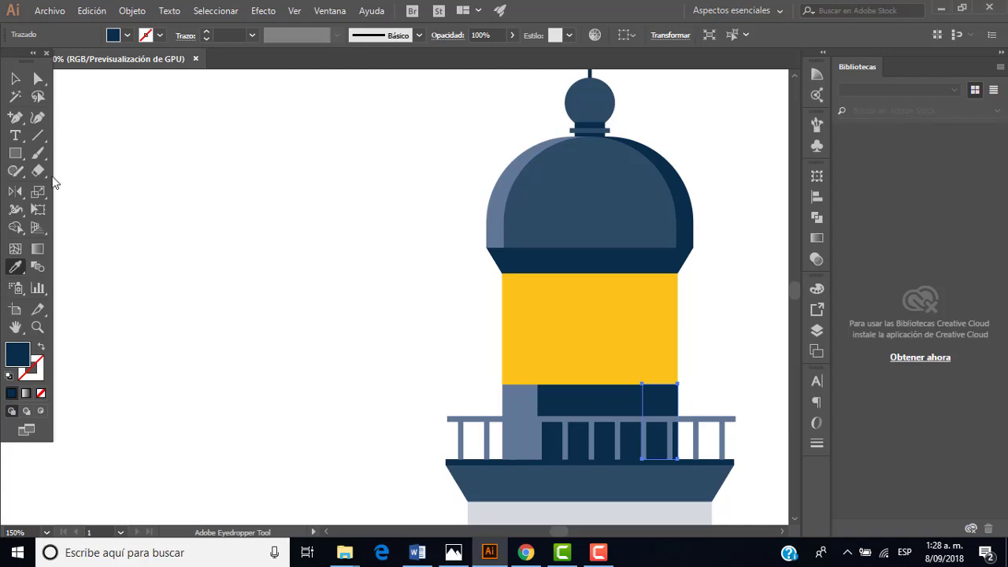
click(15, 78)
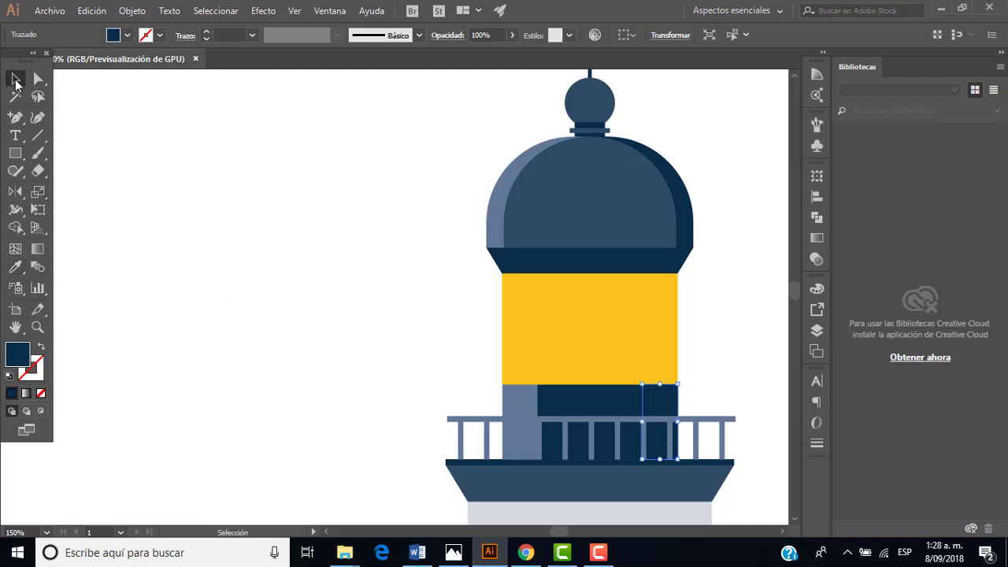
click(576, 400)
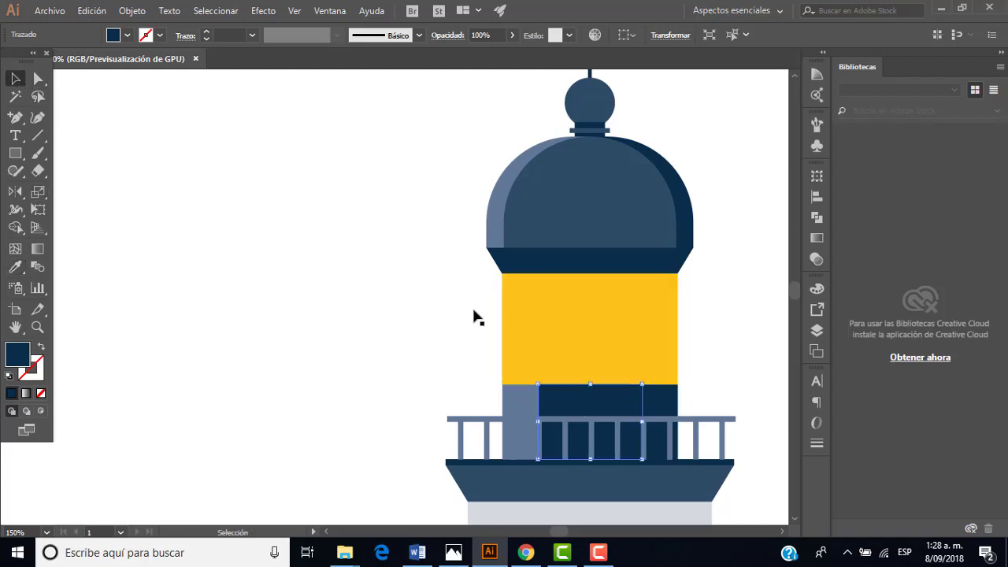
click(18, 266)
click(616, 203)
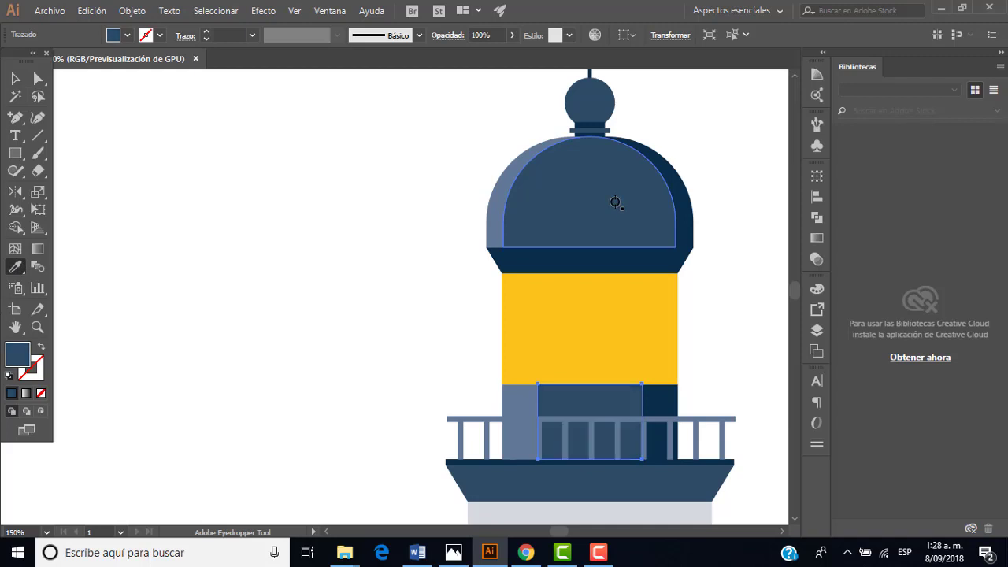
click(15, 78)
click(195, 215)
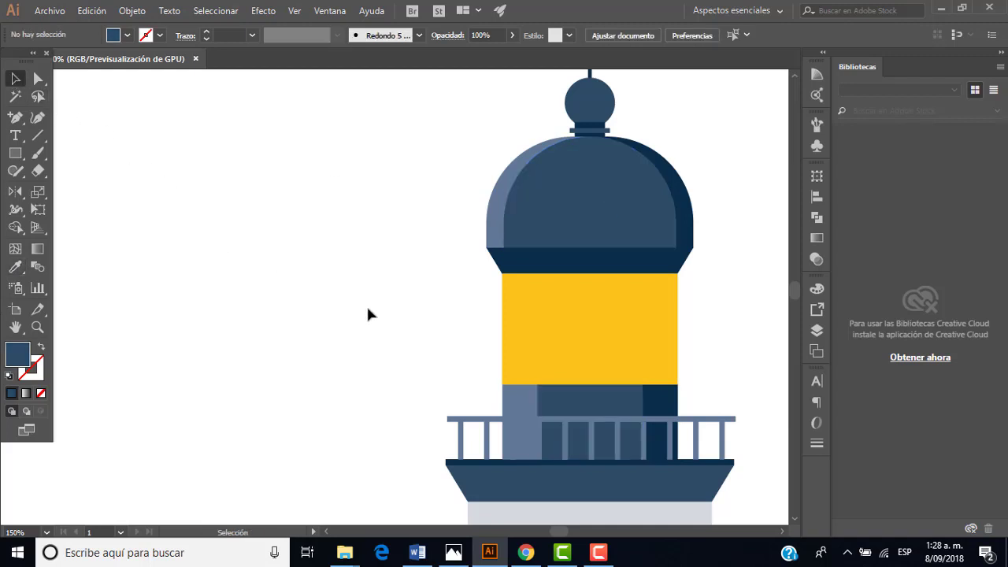
click(455, 552)
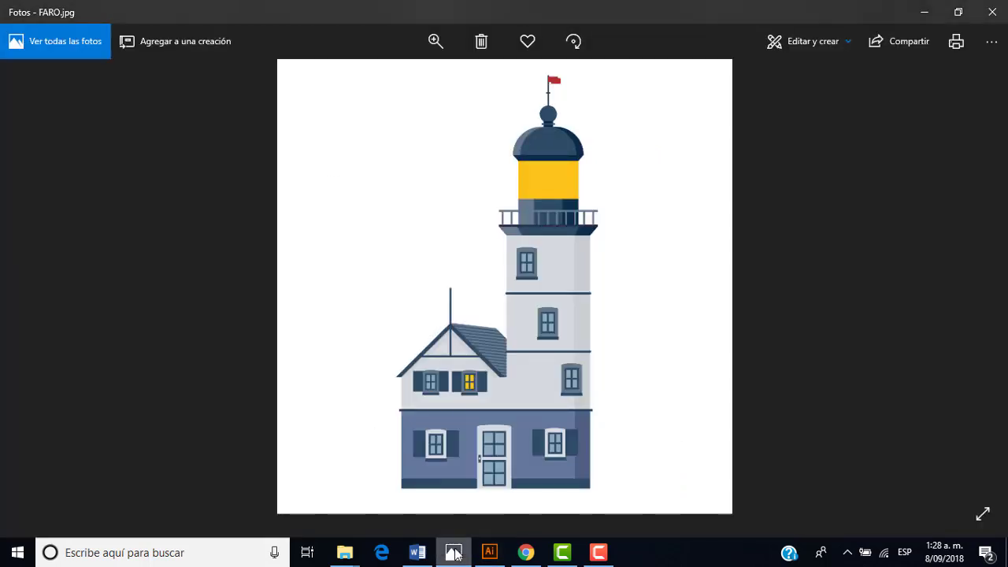
Step: Flip between FARO.jpg and the artwork, then leave the photo minimized behind Illustrator
click(454, 553)
click(455, 552)
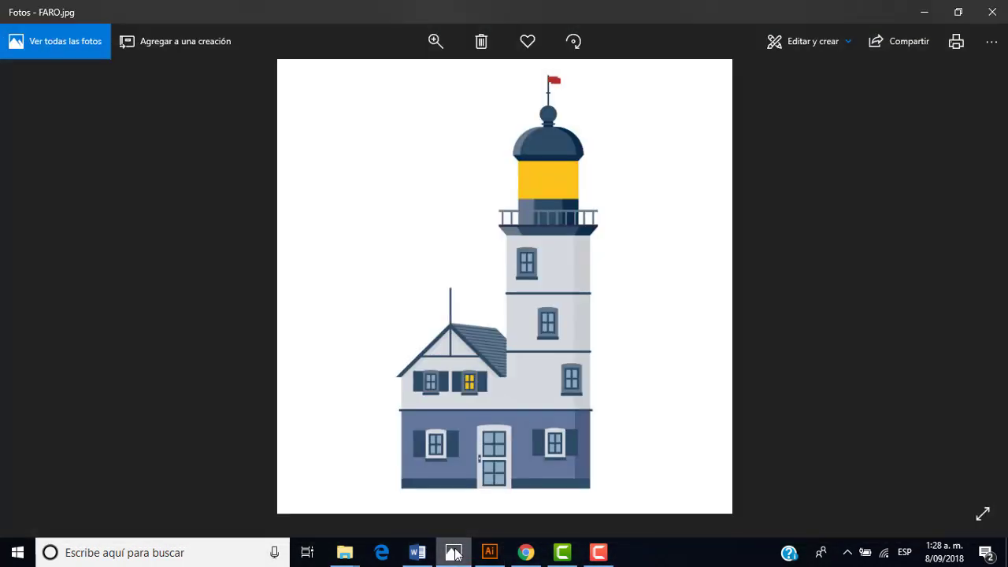
click(455, 552)
click(455, 552)
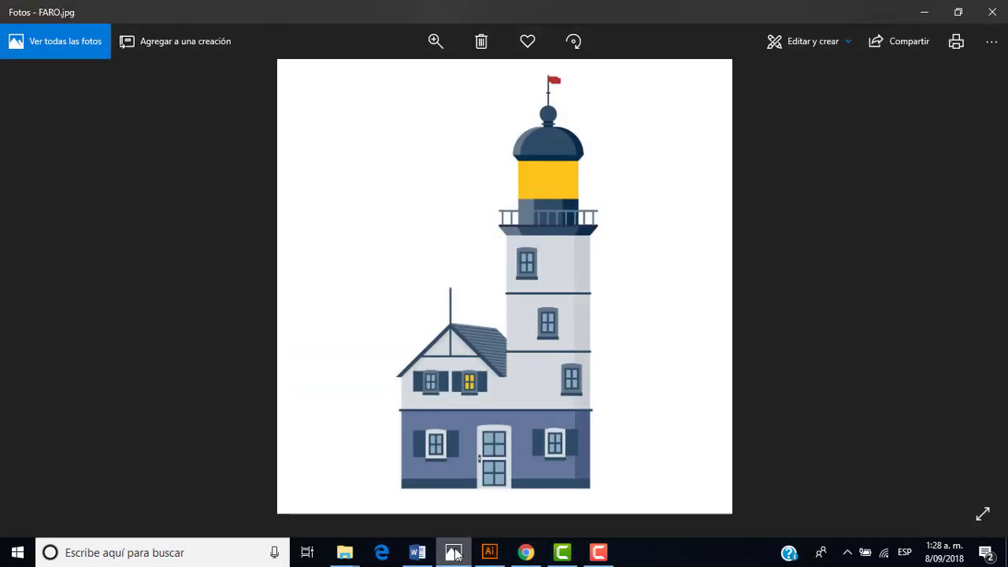
click(455, 552)
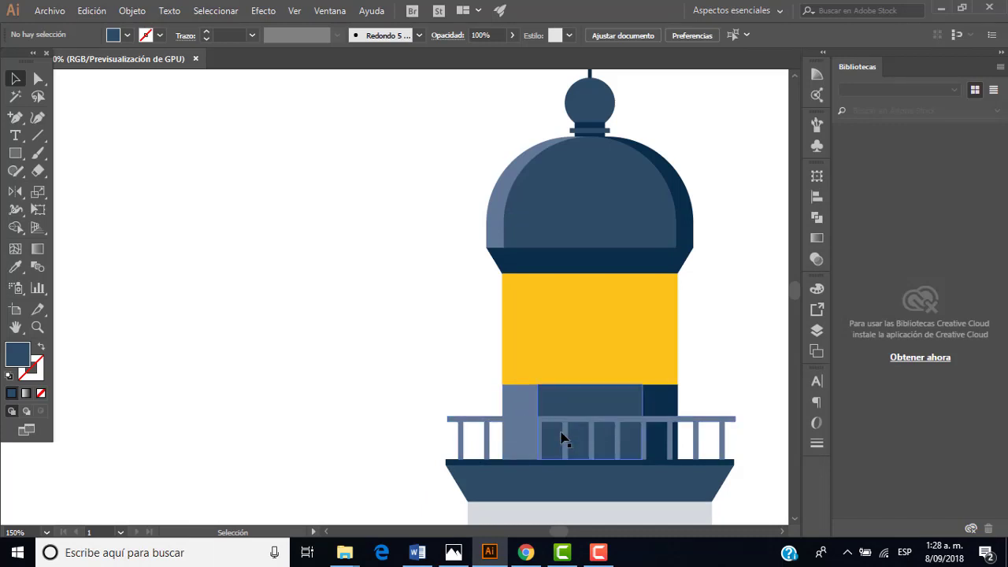
Step: Zoom to the gallery, select the trapezoid balcony base, and compare it with FARO.jpg
scroll(561, 437, up, 1)
scroll(561, 437, up, 1)
scroll(551, 433, down, 1)
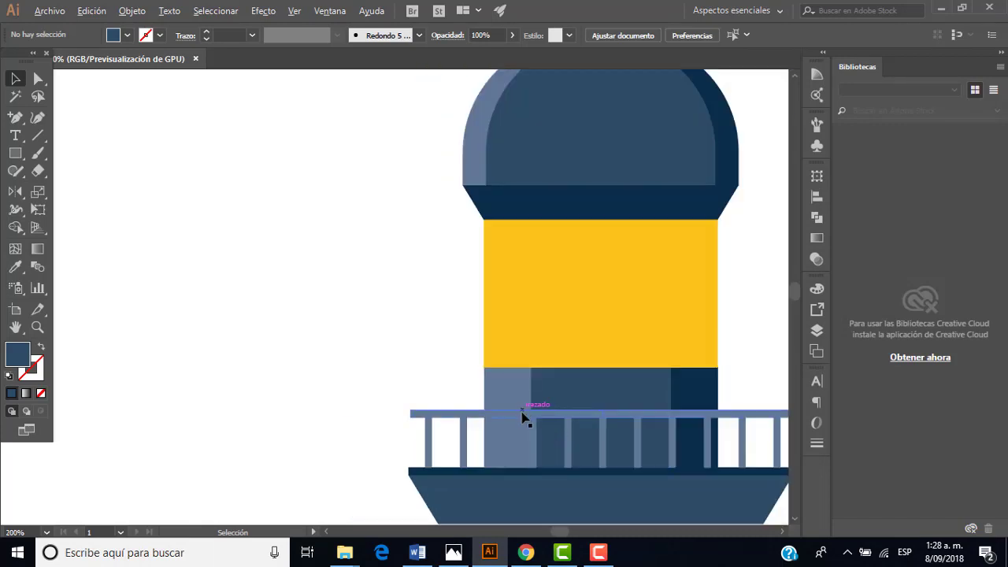
scroll(528, 417, down, 1)
scroll(560, 419, down, 1)
scroll(603, 441, down, 1)
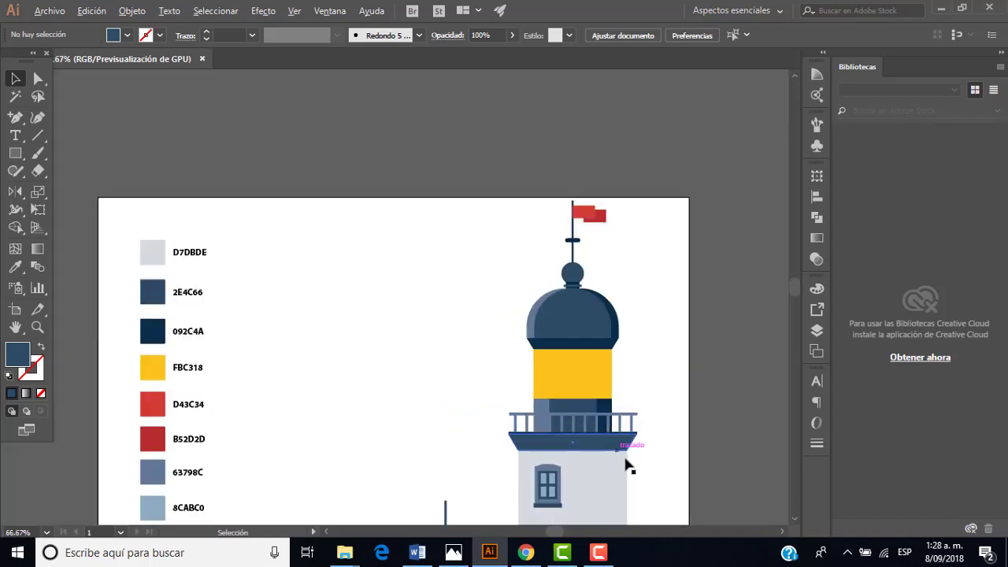
scroll(627, 477, down, 2)
scroll(627, 486, up, 2)
scroll(619, 480, down, 2)
scroll(620, 480, down, 2)
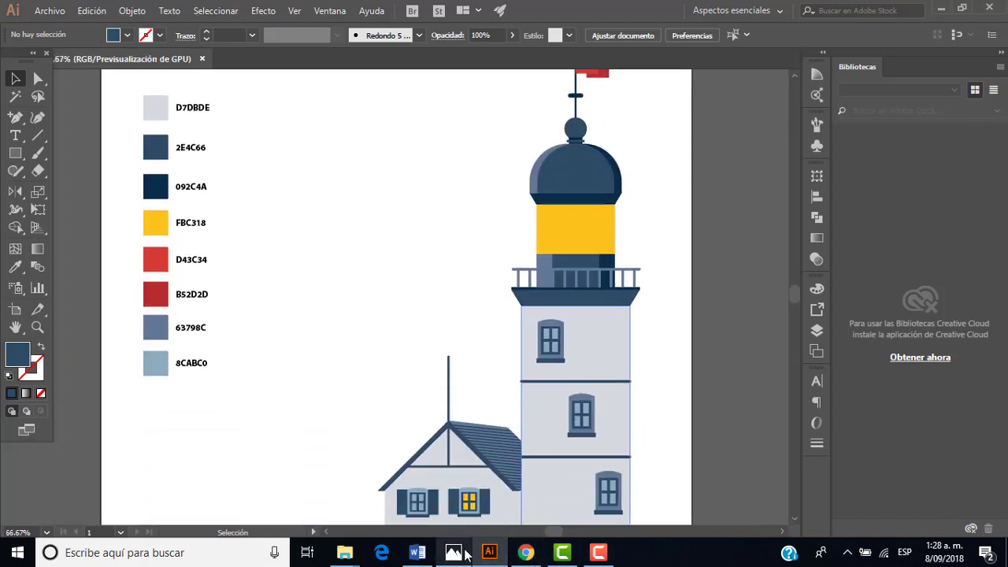
scroll(695, 320, down, 1)
scroll(672, 362, up, 1)
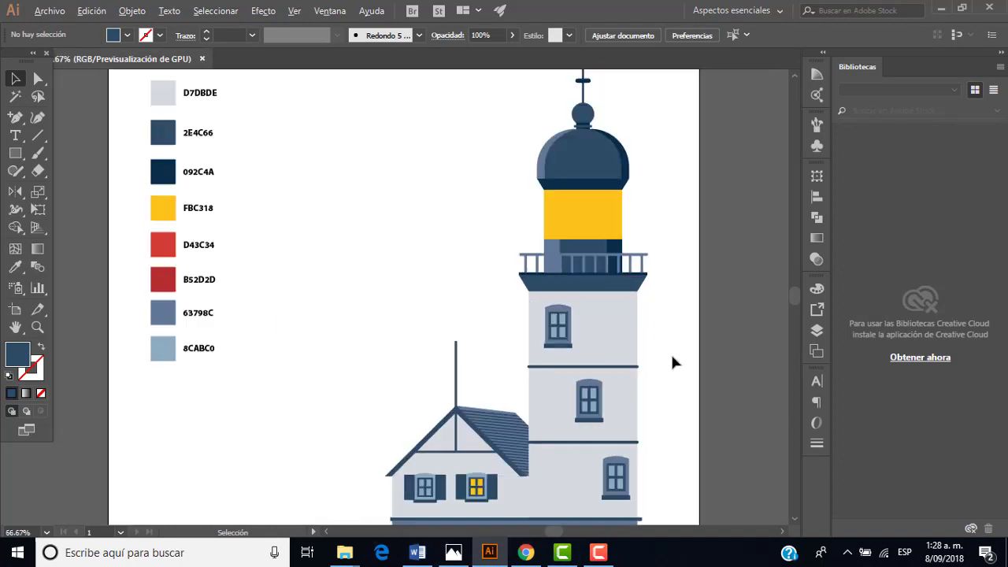
scroll(674, 363, up, 3)
scroll(597, 259, down, 2)
scroll(531, 196, up, 1)
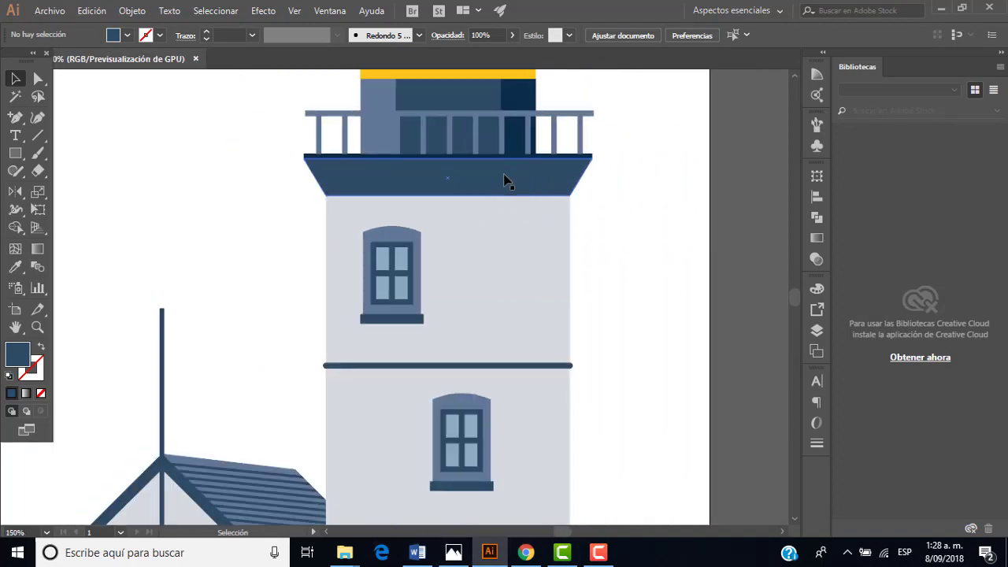
click(509, 182)
click(465, 554)
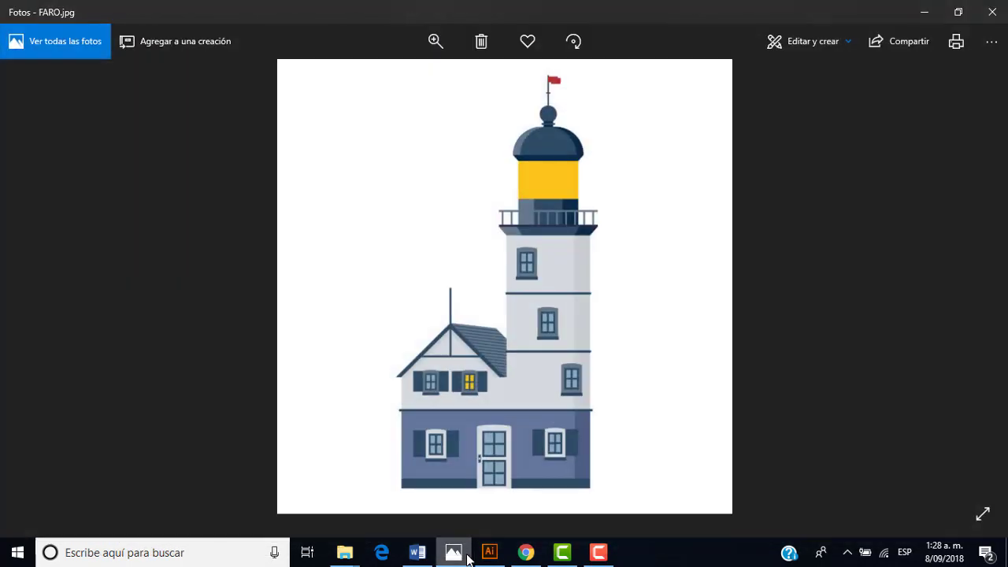
click(461, 552)
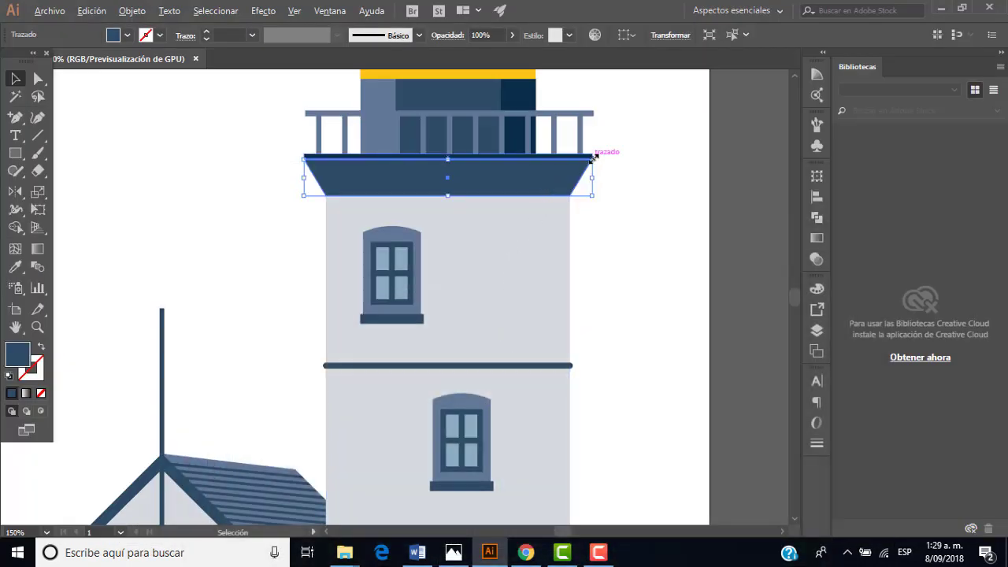
Step: Try narrowing the gallery base trapezoid, then restore it to its full width
drag(594, 157, 554, 161)
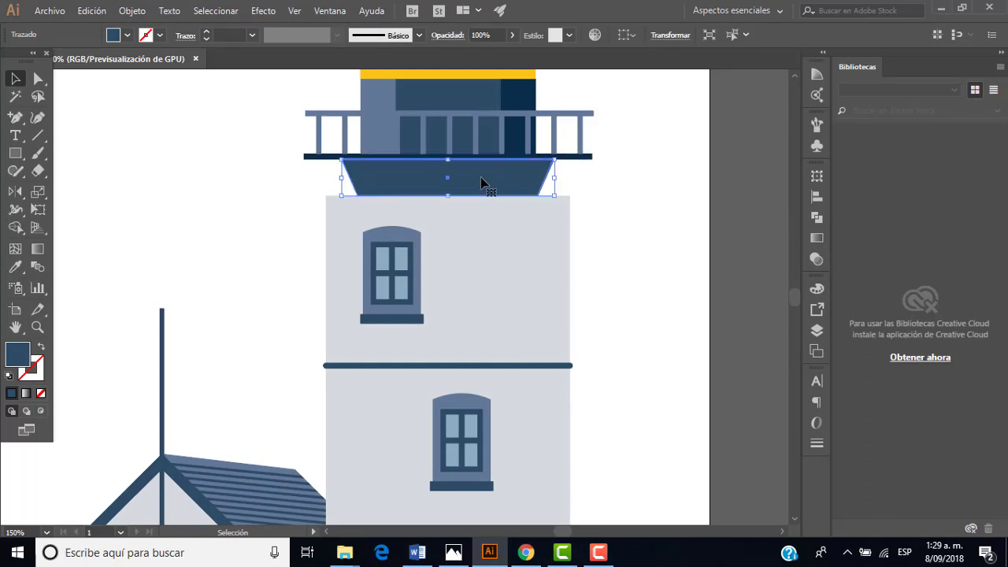
key(ctrl+z)
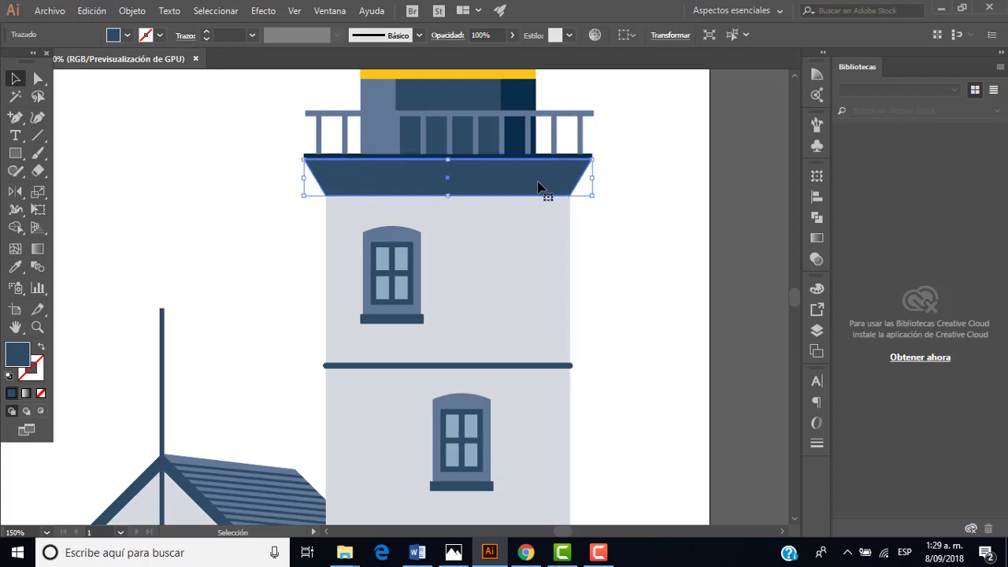
drag(593, 159, 565, 157)
drag(564, 162, 565, 159)
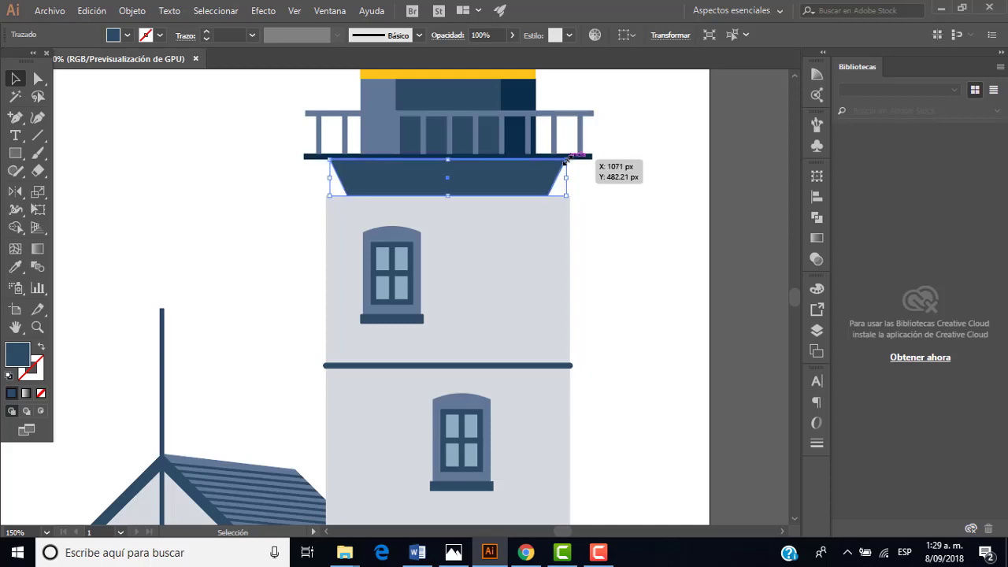
drag(566, 180, 592, 187)
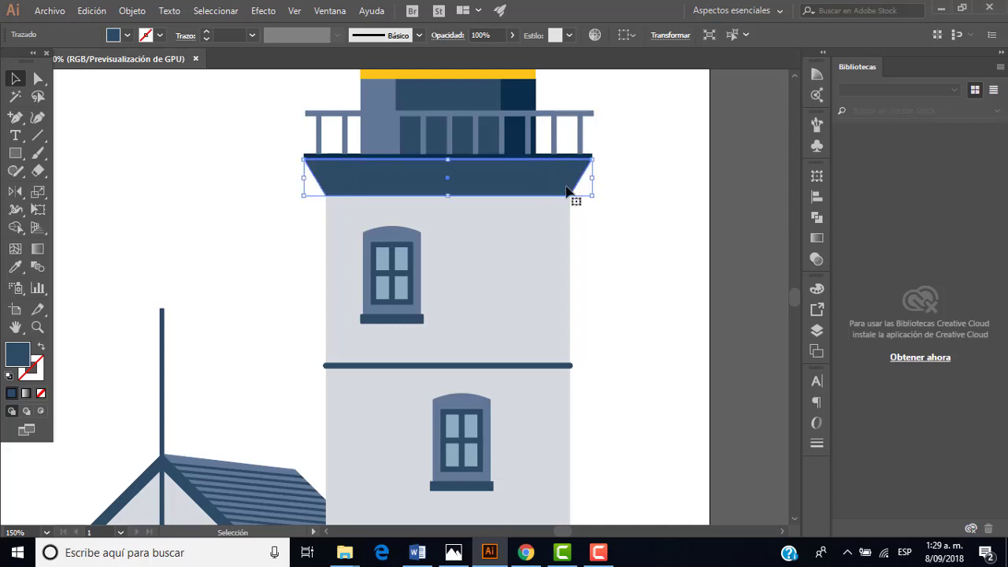
Step: Alt-drag the trapezoid's corner to create a narrower centred copy inside the gallery base
click(615, 196)
click(560, 173)
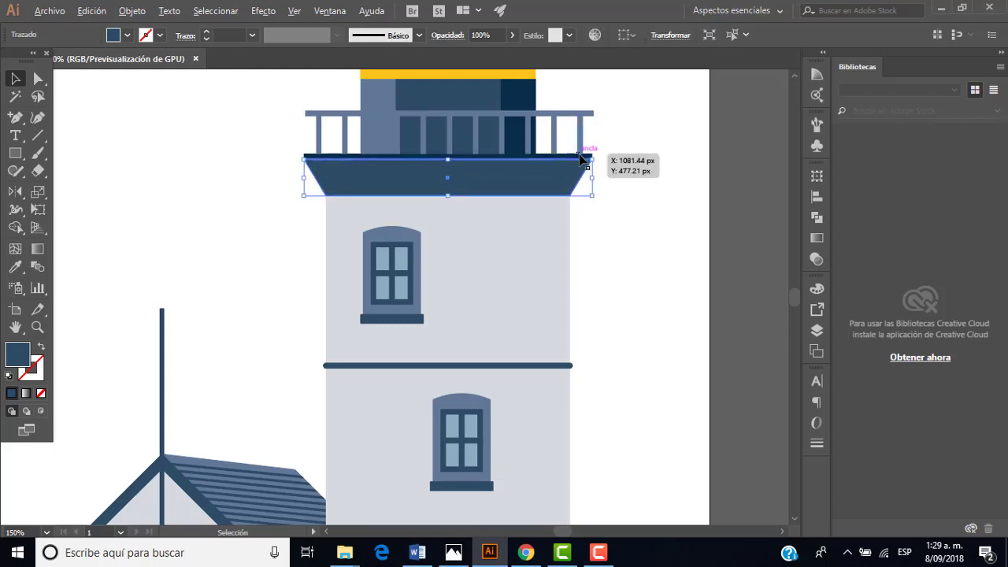
drag(592, 159, 570, 161)
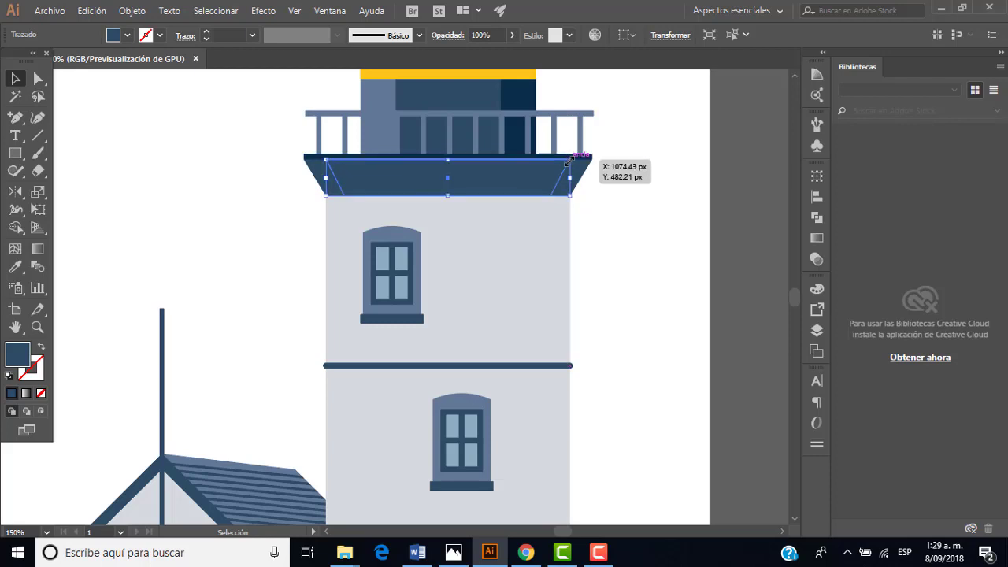
click(668, 231)
Step: Select the base trapezoid and its inner shape and apply Pathfinder Divide
scroll(505, 169, up, 2)
click(511, 174)
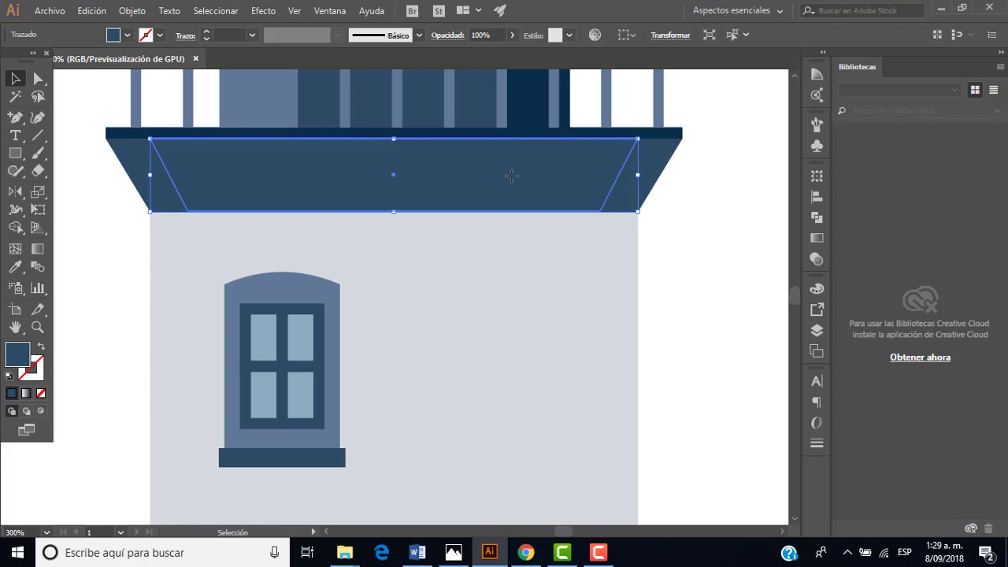
shift+click(660, 174)
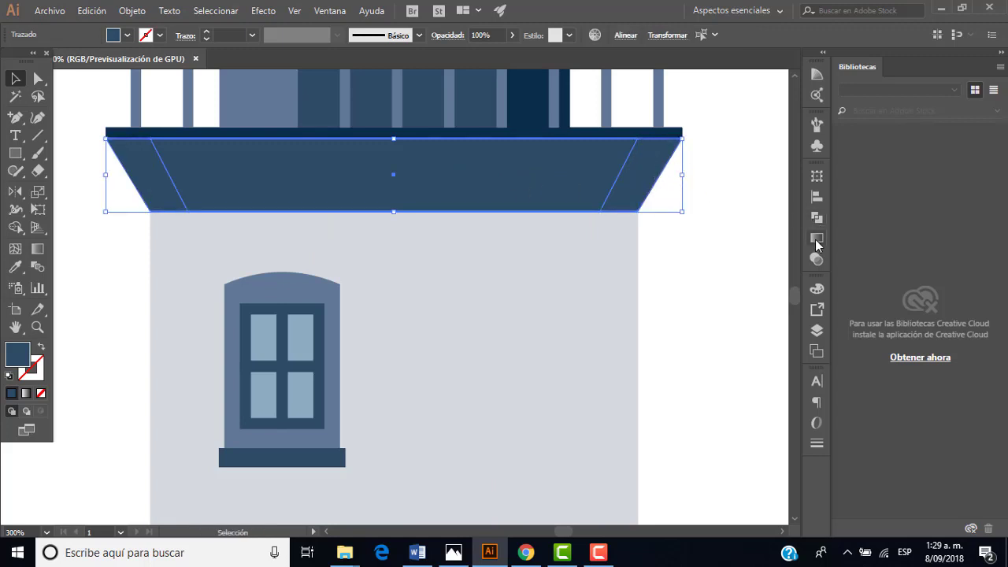
click(818, 218)
click(646, 243)
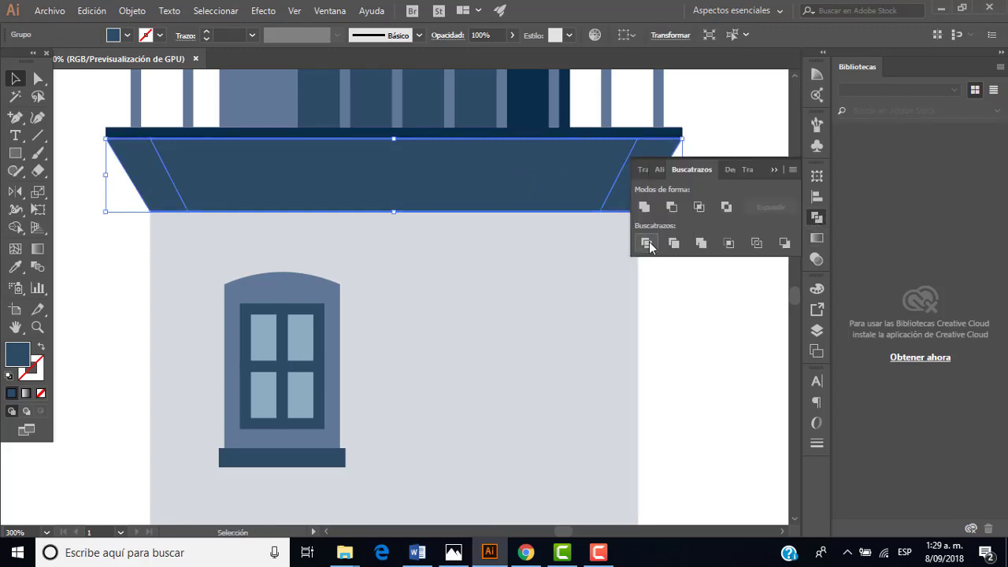
Step: Ungroup the divided base into a centre panel and two separate slanted side wedges
scroll(541, 237, down, 2)
scroll(528, 238, down, 1)
scroll(554, 194, up, 1)
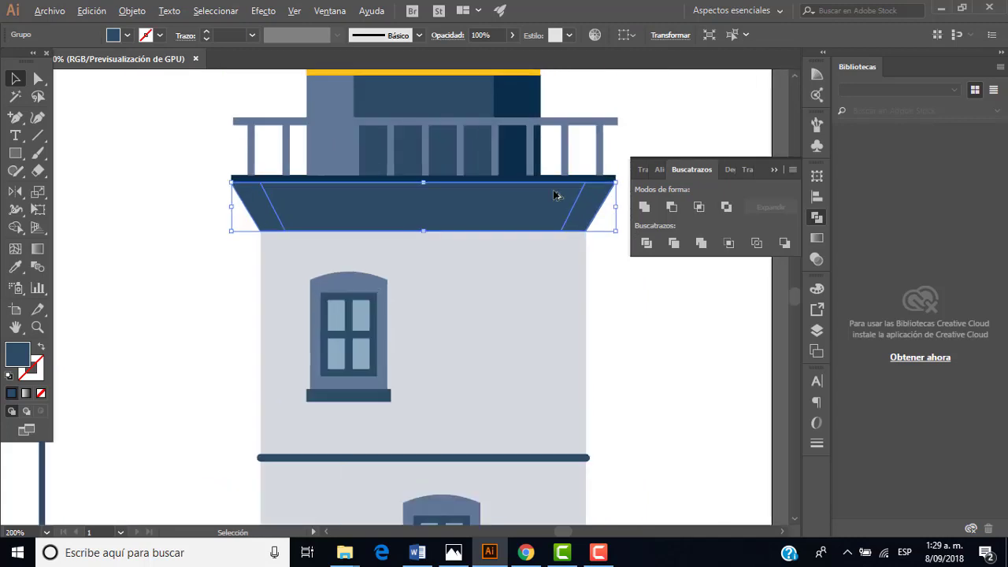
click(648, 303)
click(547, 207)
right_click(546, 202)
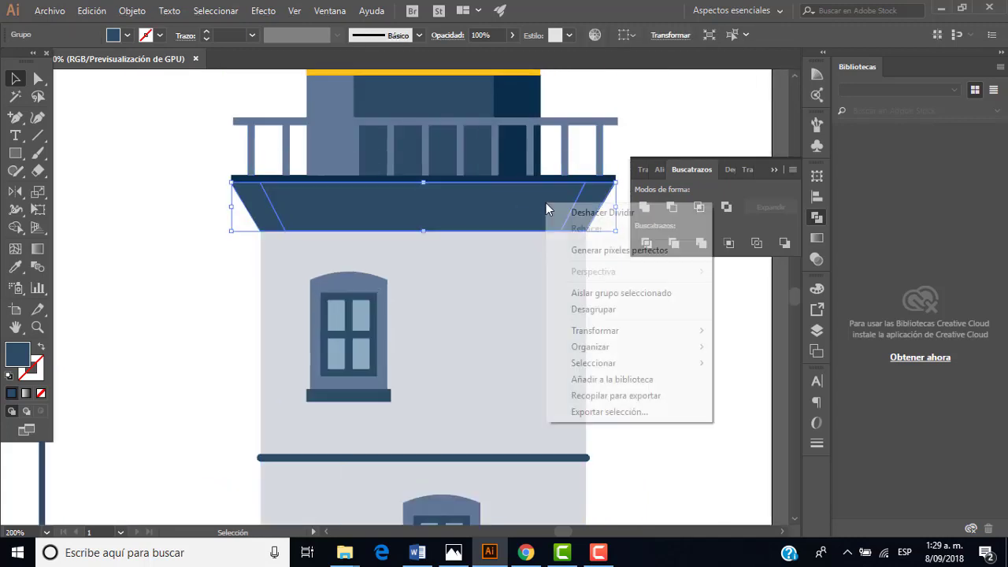
click(607, 308)
click(654, 279)
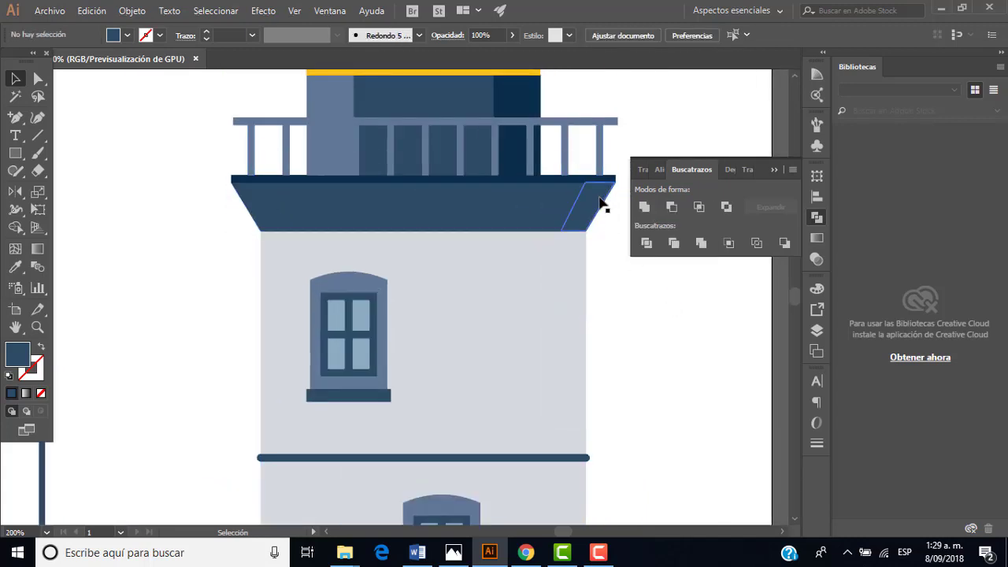
click(602, 203)
key(ctrl+shift+a)
scroll(473, 209, down, 1)
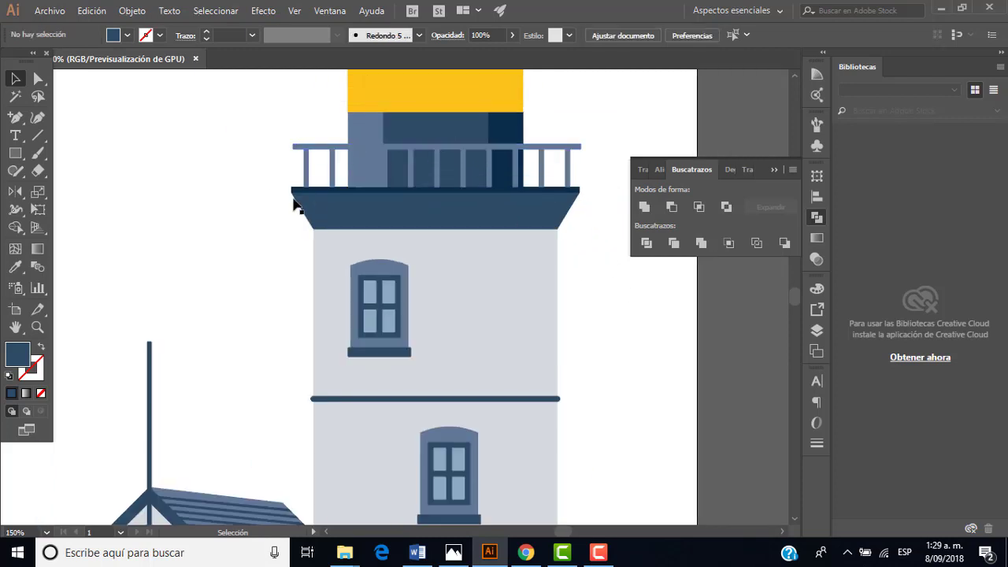
Step: Colour the base's left side wedge lighter blue with the Eyedropper
click(310, 211)
click(15, 266)
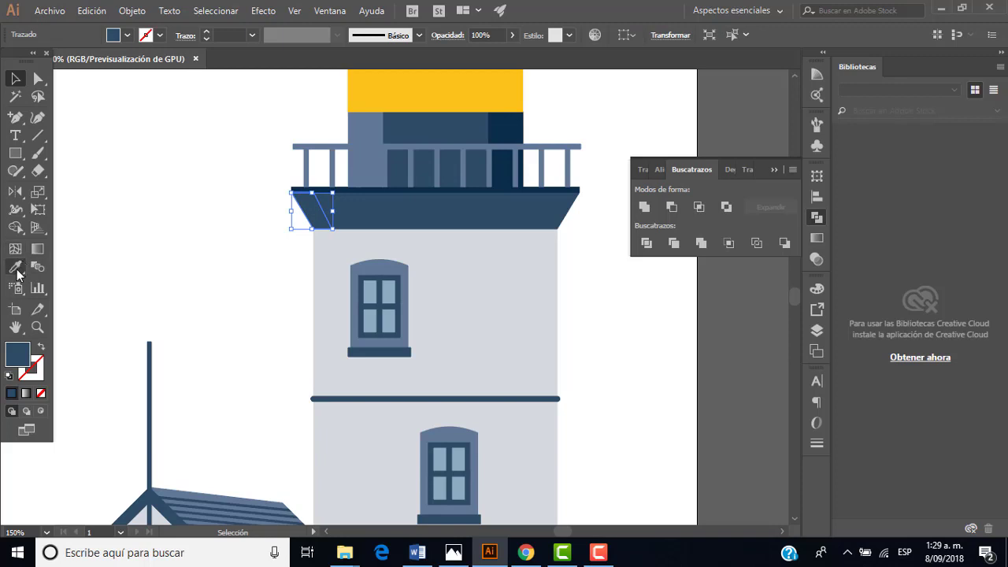
click(358, 127)
click(15, 79)
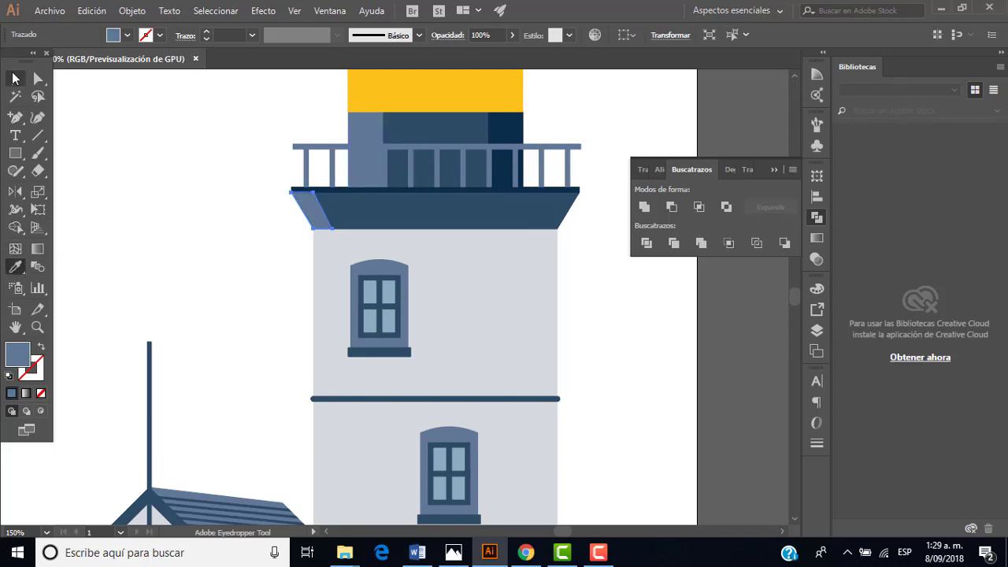
key(ctrl+shift+a)
Step: Colour the base's right side wedge dark navy, sampled from the tower
click(565, 211)
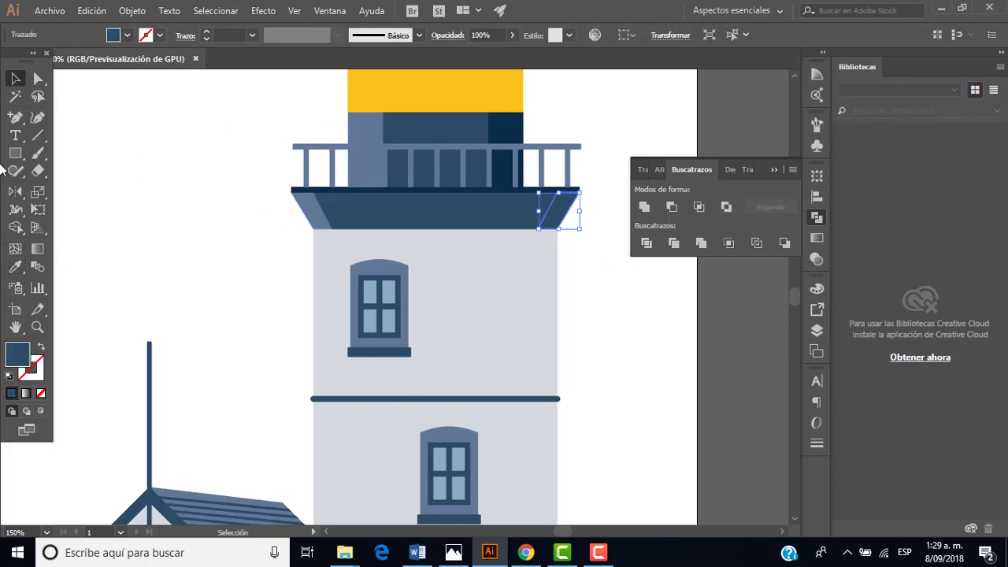
click(15, 267)
click(508, 130)
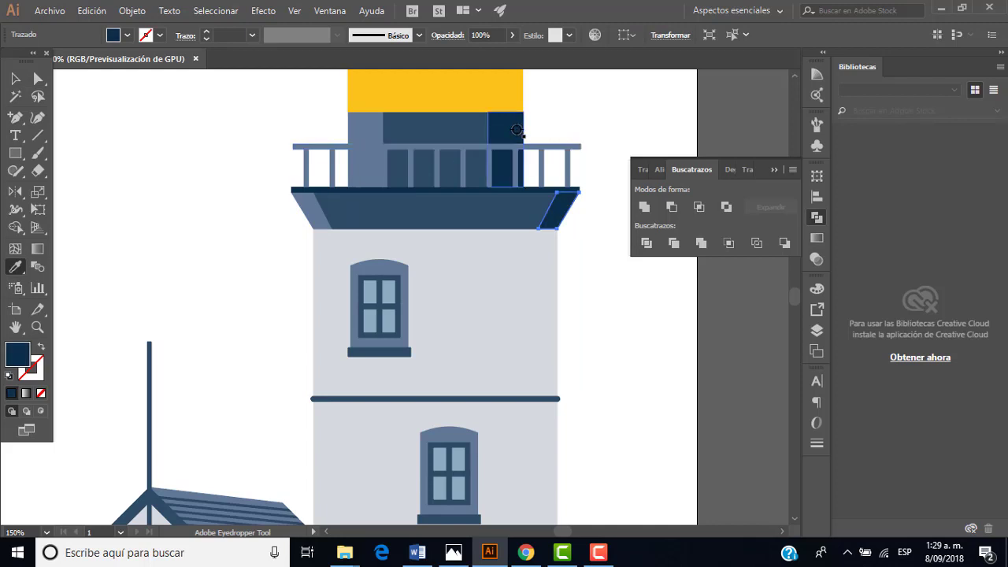
click(15, 79)
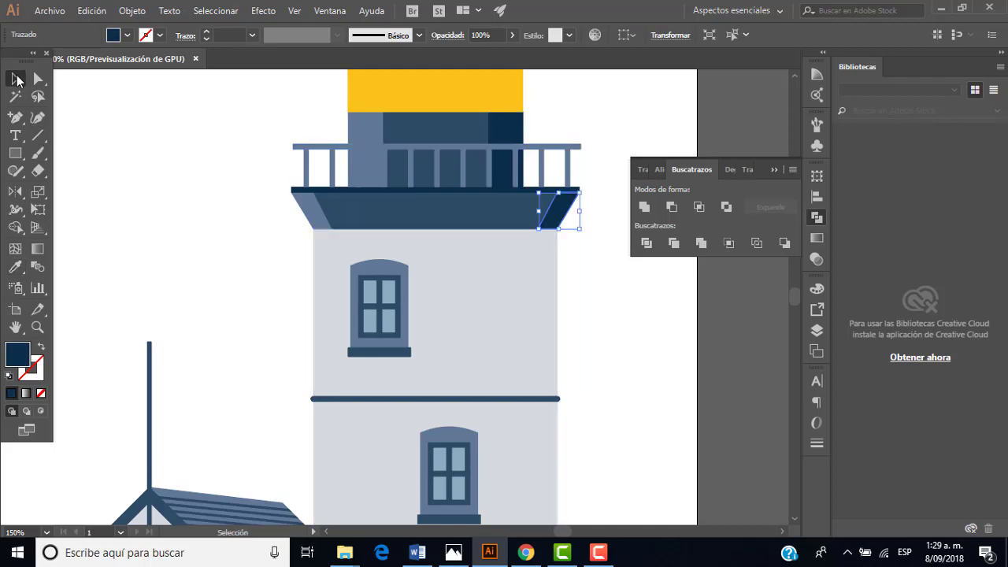
click(607, 296)
scroll(596, 296, down, 1)
Step: Dismiss the Windows Start menu and zoom out to view the full lighthouse artboard
key(super)
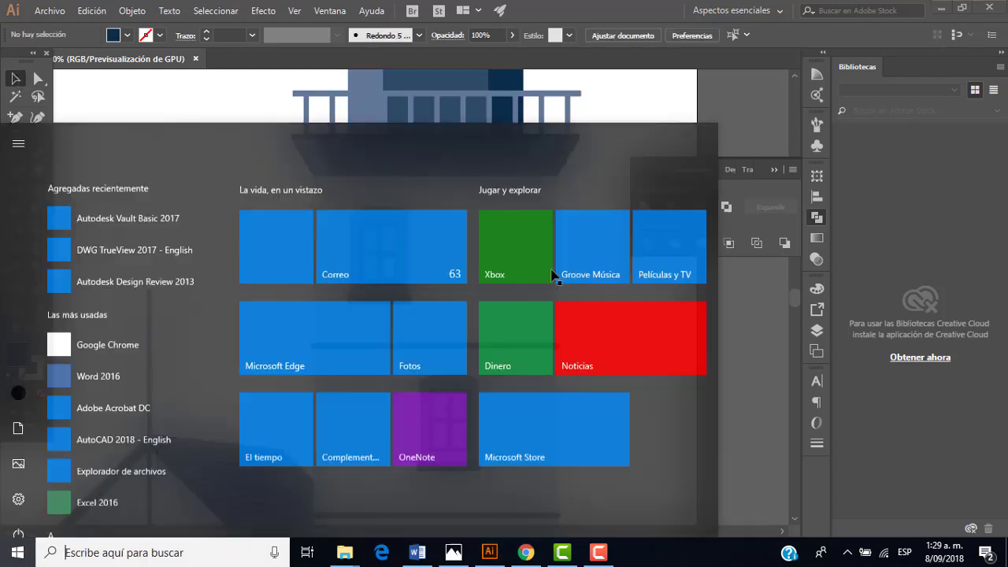
key(super)
scroll(540, 254, down, 3)
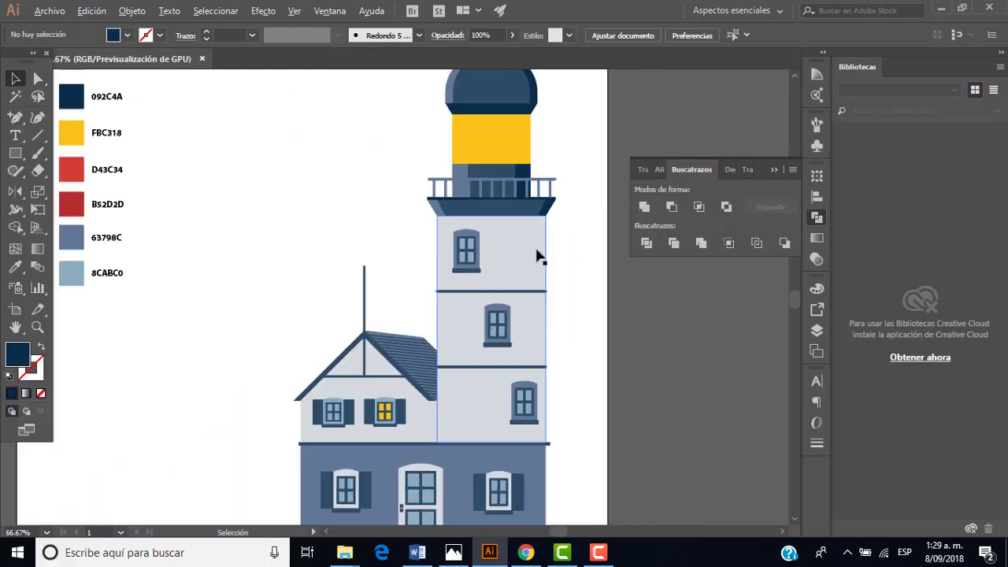
scroll(544, 244, down, 2)
scroll(559, 201, up, 1)
scroll(543, 158, up, 1)
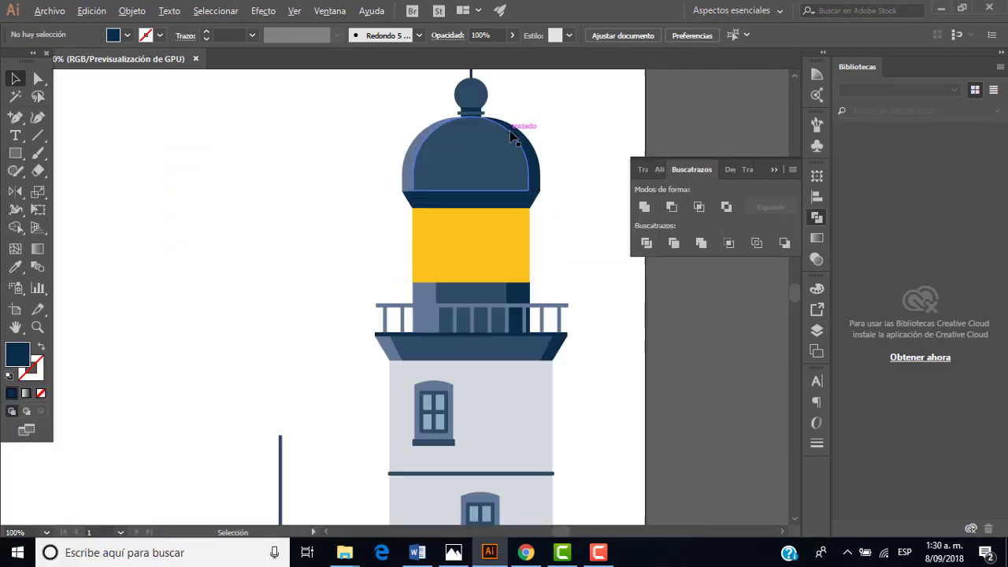
scroll(520, 130, down, 1)
scroll(540, 134, down, 2)
scroll(540, 134, up, 1)
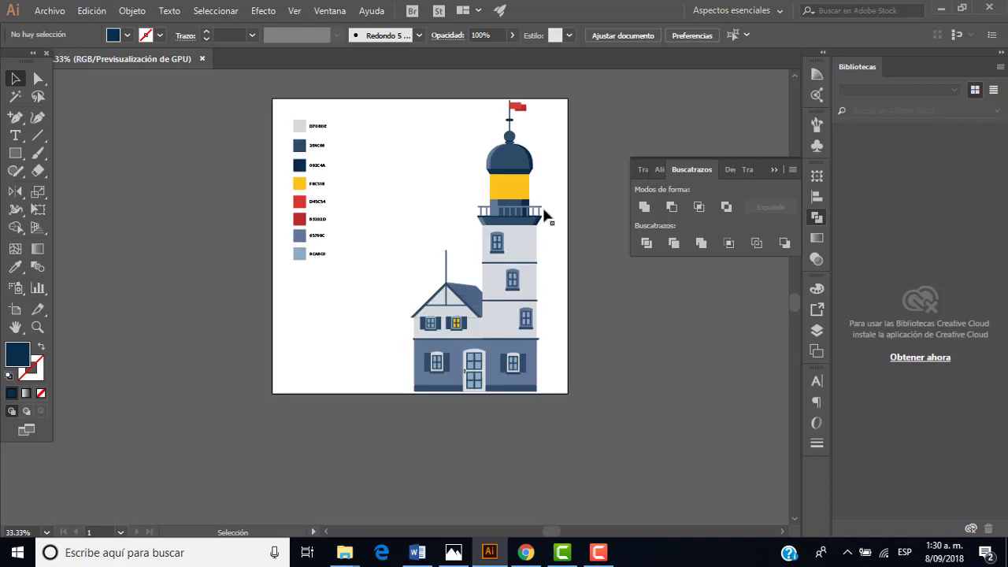
scroll(540, 231, down, 1)
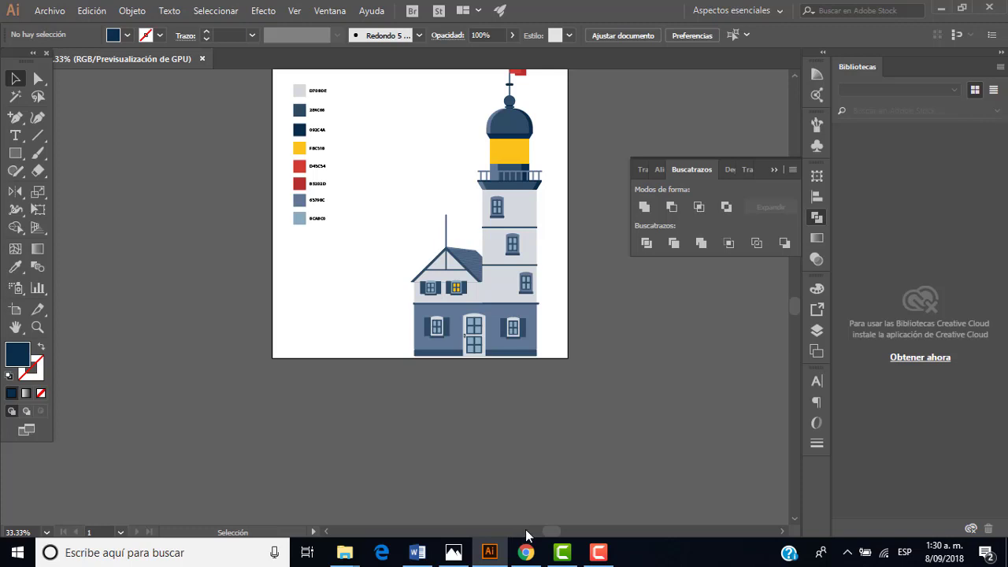
Step: Select the tower's pale grey body rectangle and shift it left over the house's gable
scroll(529, 286, up, 1)
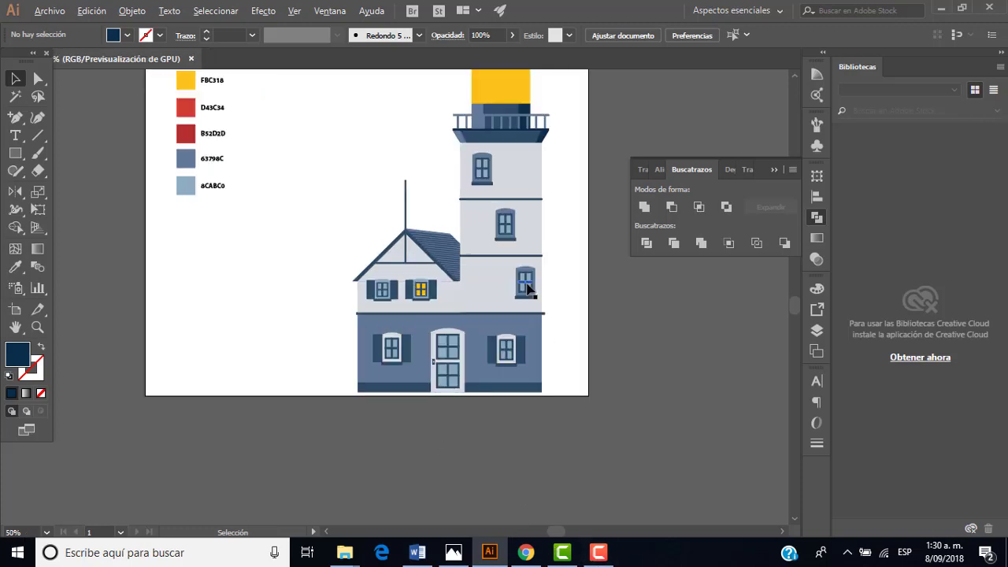
click(532, 190)
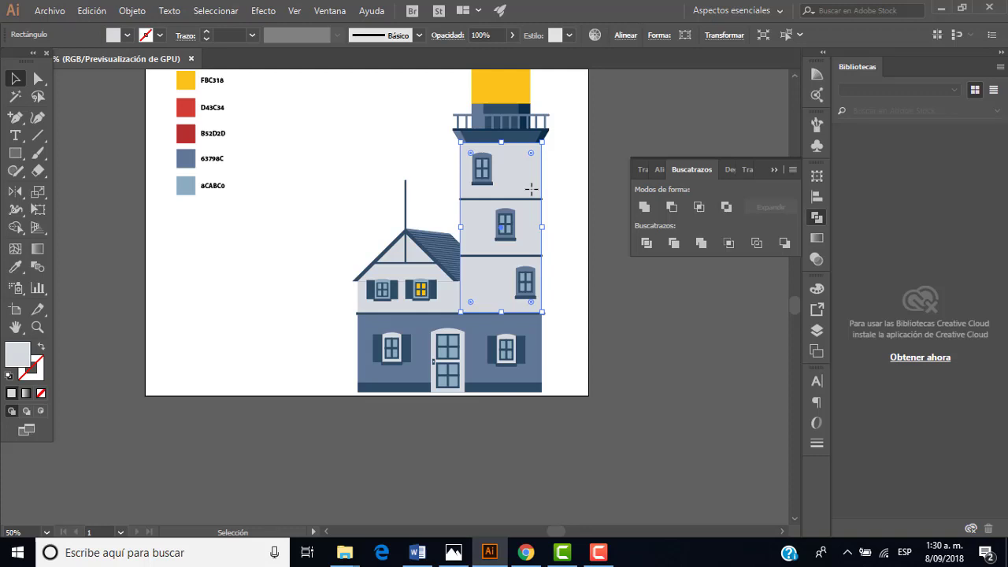
scroll(532, 189, up, 1)
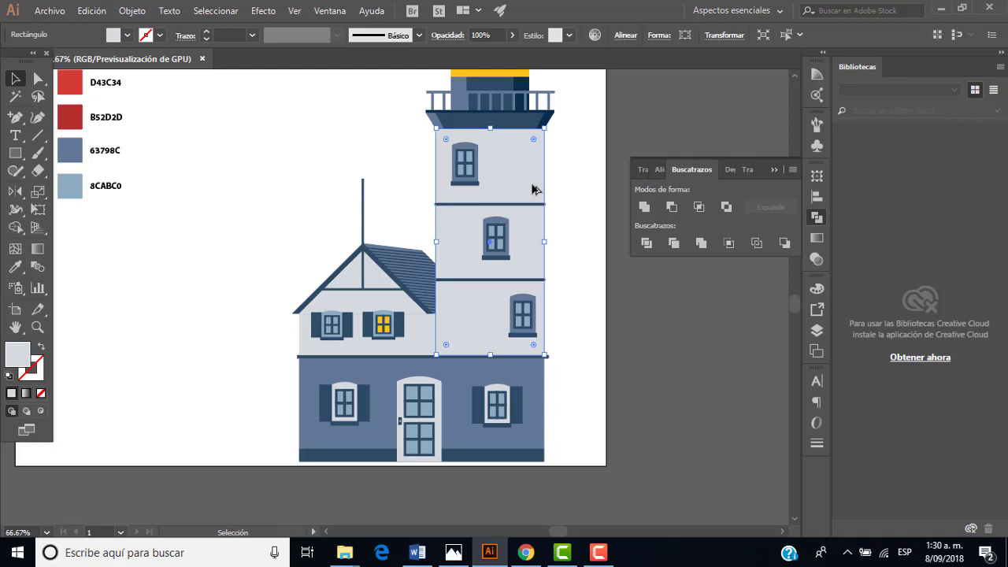
scroll(540, 207, down, 1)
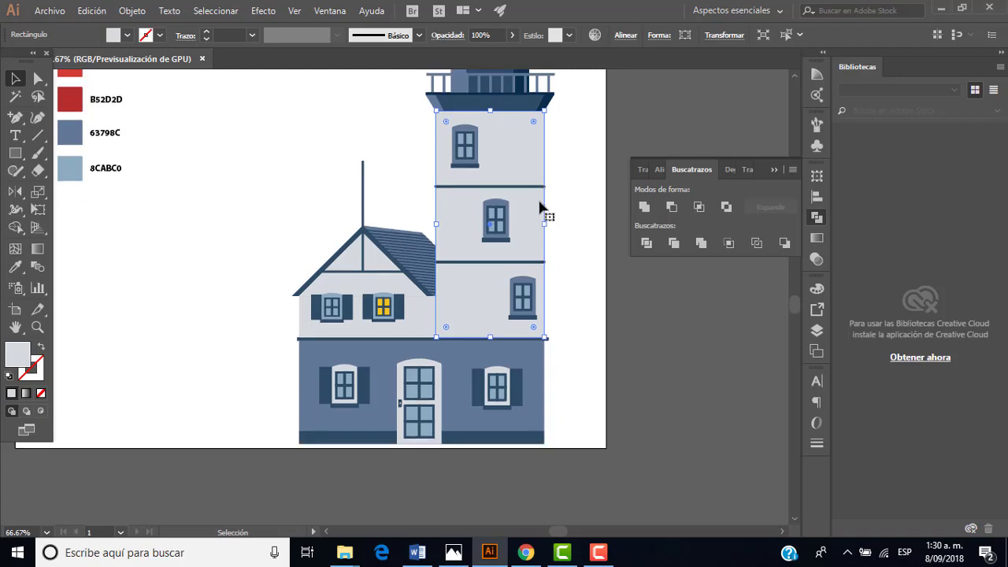
scroll(539, 206, down, 1)
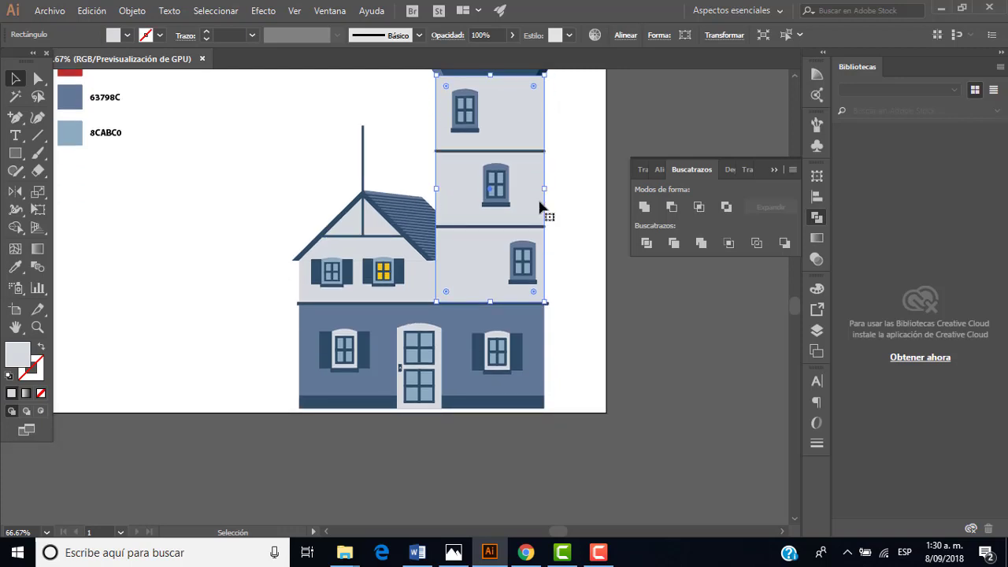
scroll(540, 206, up, 1)
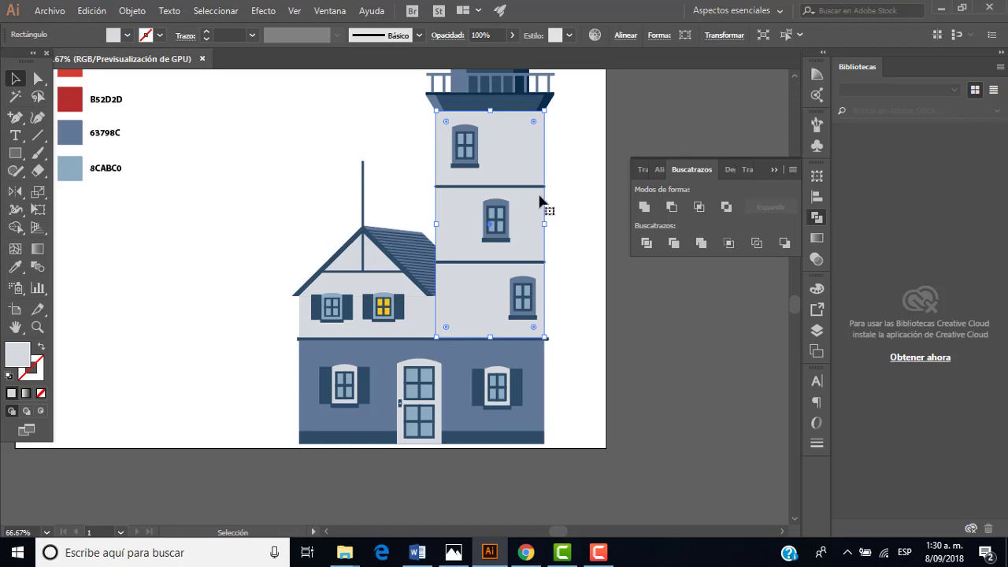
drag(504, 167, 431, 167)
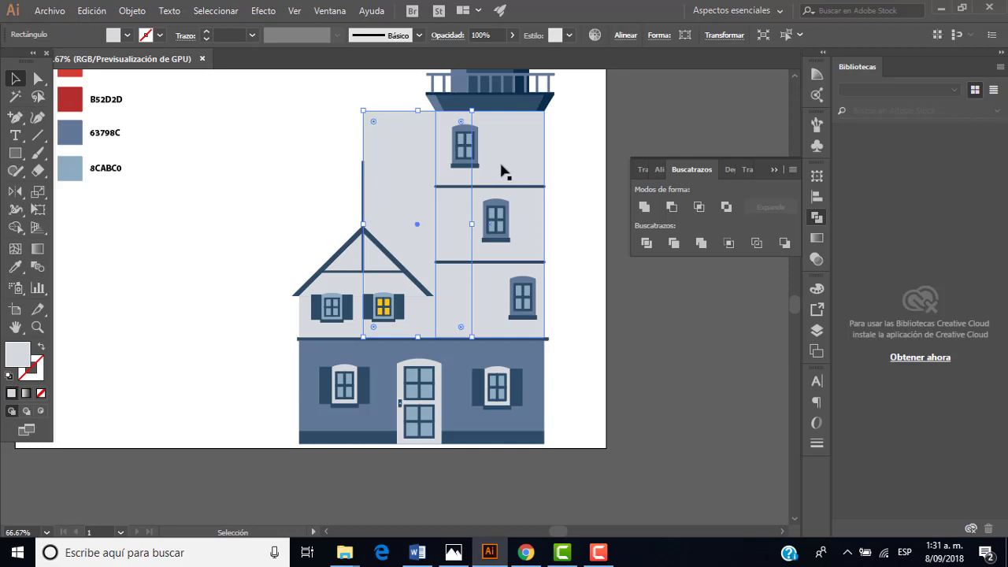
Step: Move a rectangle over the tower and apply Minus Front, leaving a light-grey strip on the right
click(463, 554)
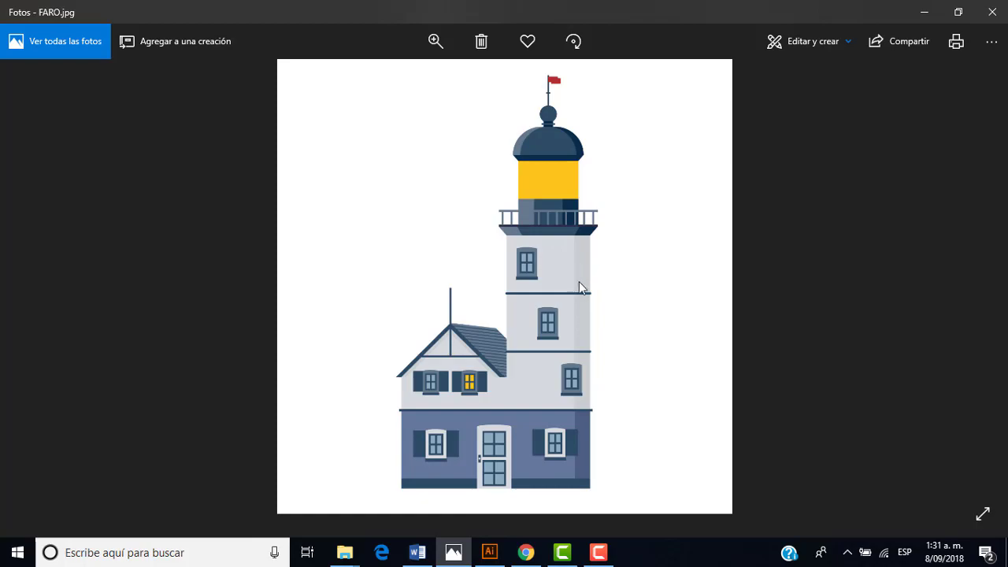
click(489, 553)
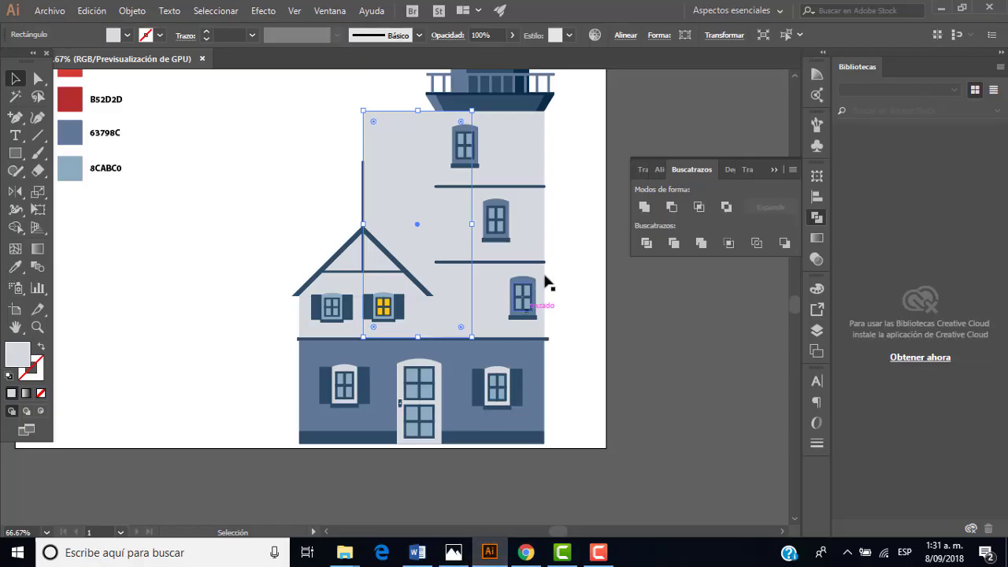
click(577, 226)
drag(408, 159, 460, 161)
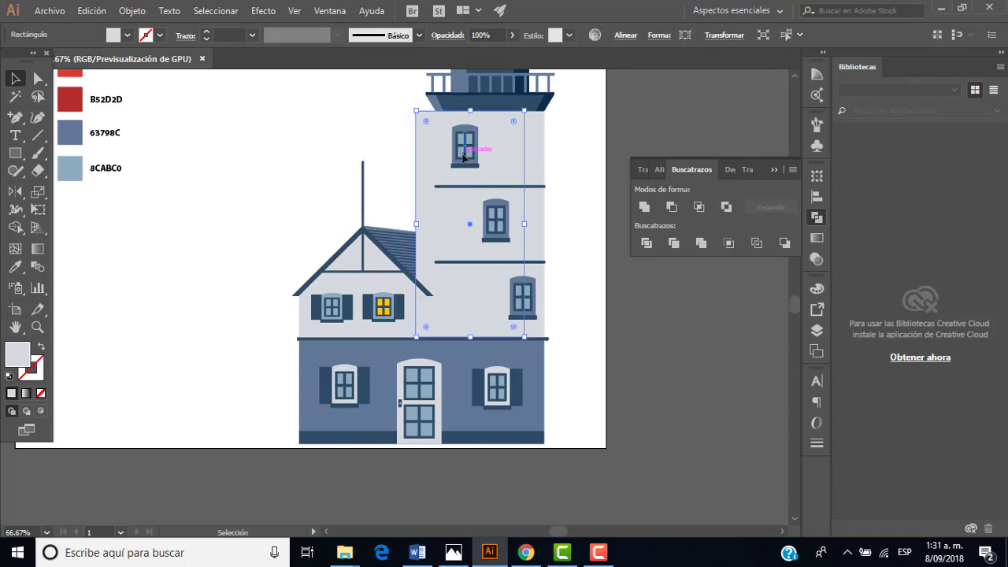
click(577, 156)
click(543, 152)
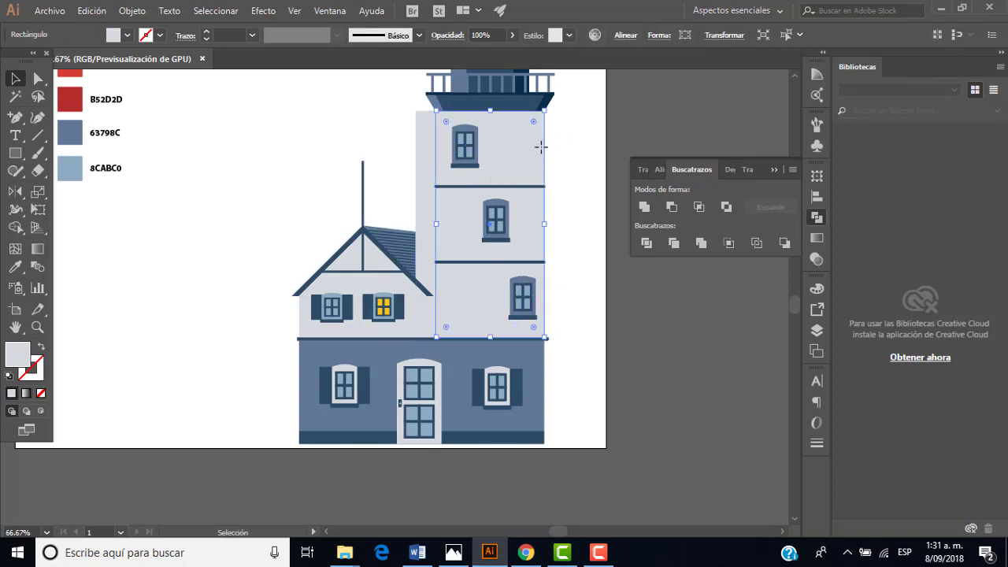
shift+click(430, 131)
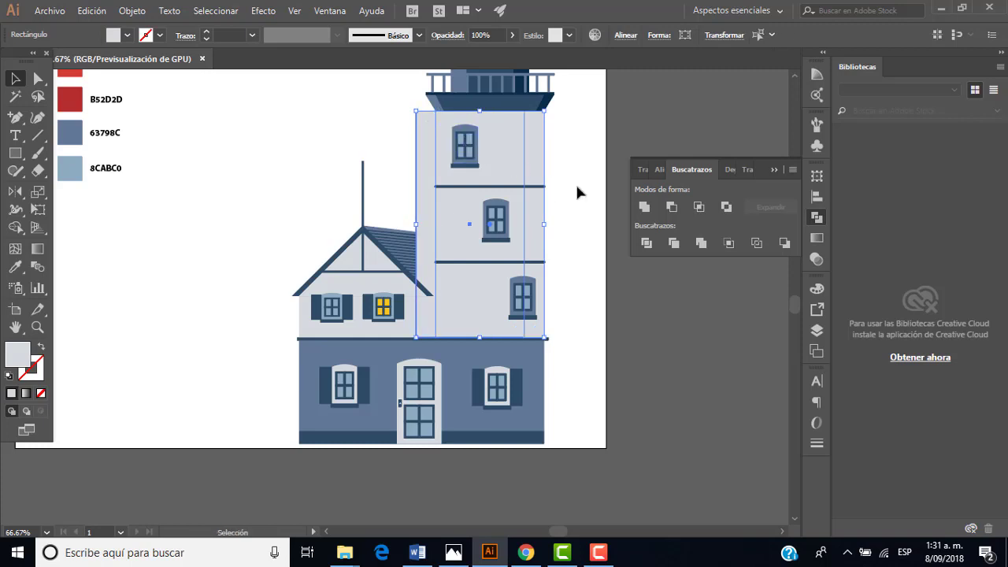
click(671, 207)
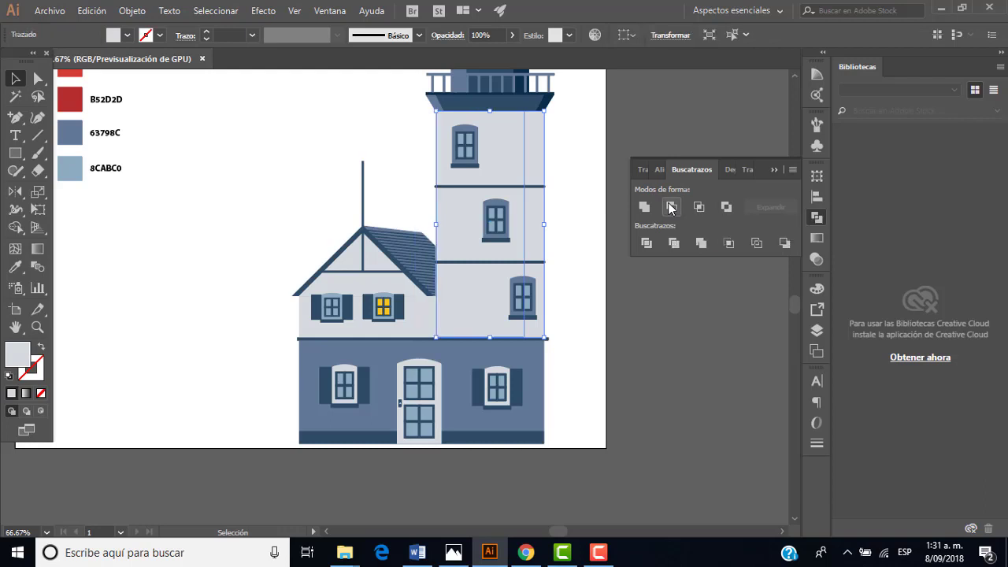
Step: Select the new strip and nudge it right, leaving it aligned with the tower and reselected
click(603, 175)
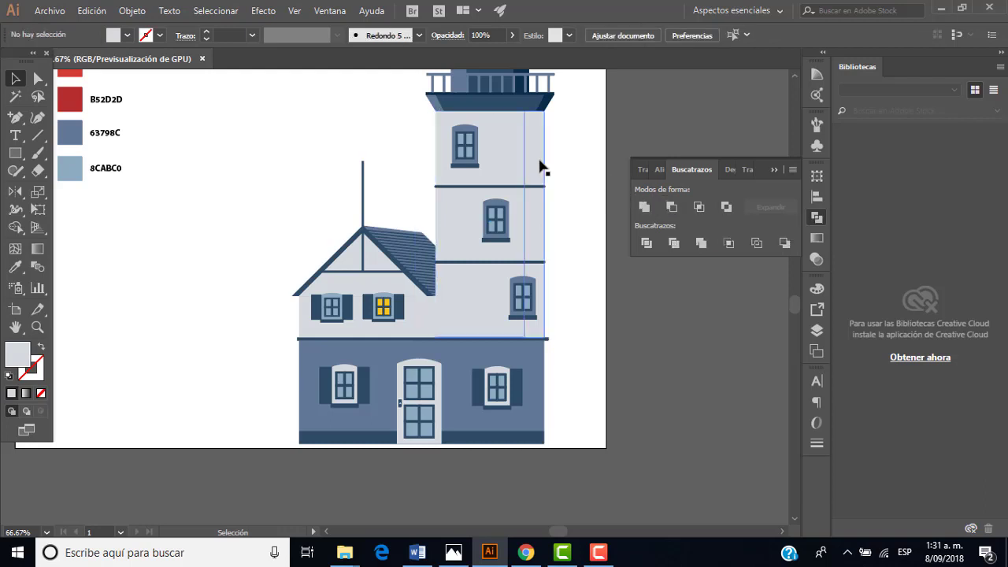
click(538, 159)
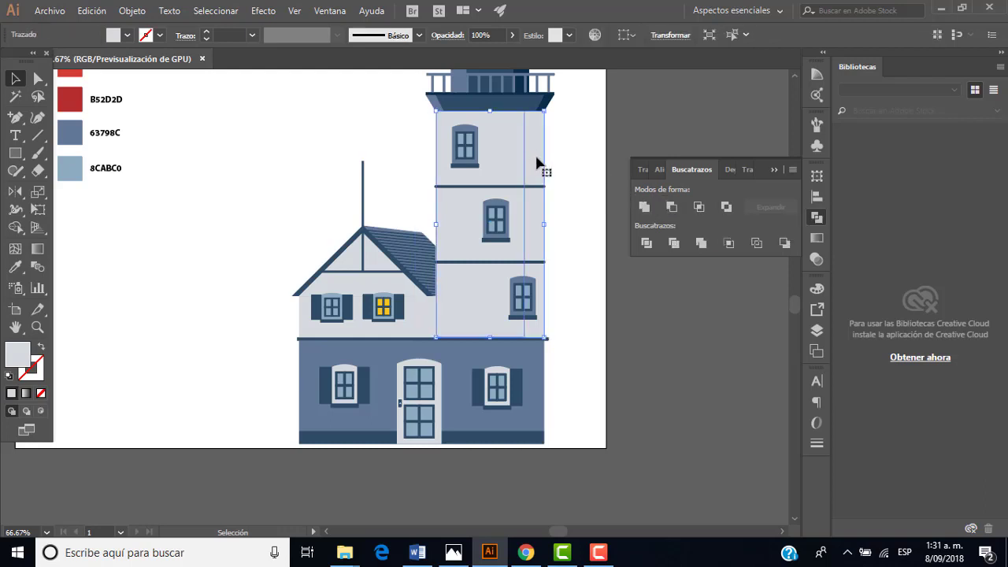
mouse_move(536, 161)
mouse_down()
mouse_move(547, 165)
mouse_move(537, 159)
mouse_up()
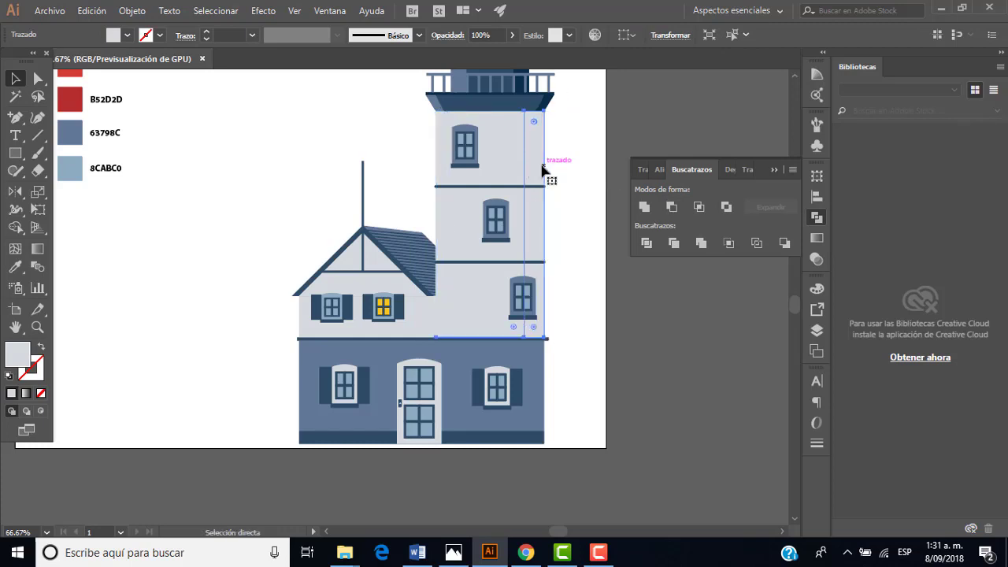
right_click(535, 156)
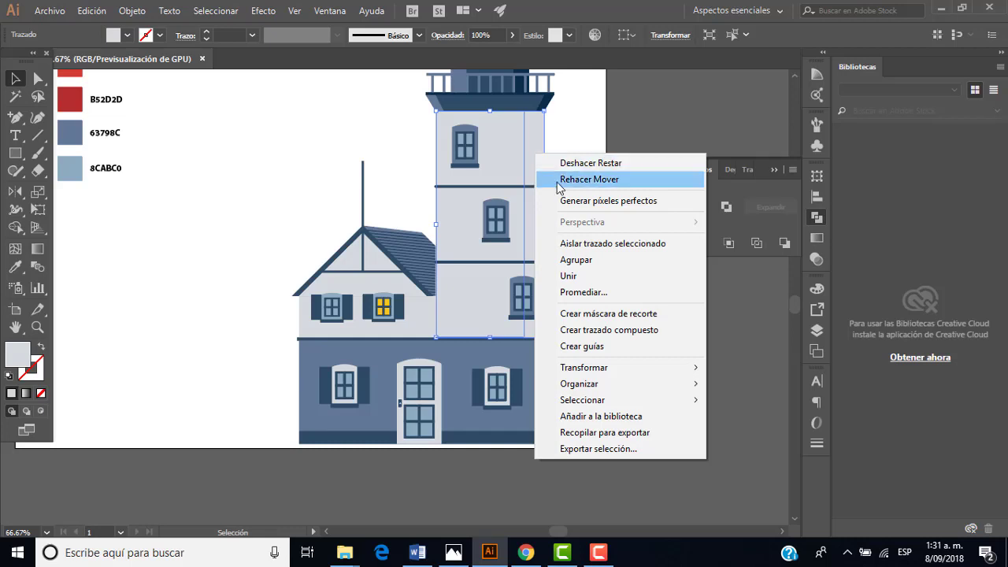
click(557, 147)
click(534, 140)
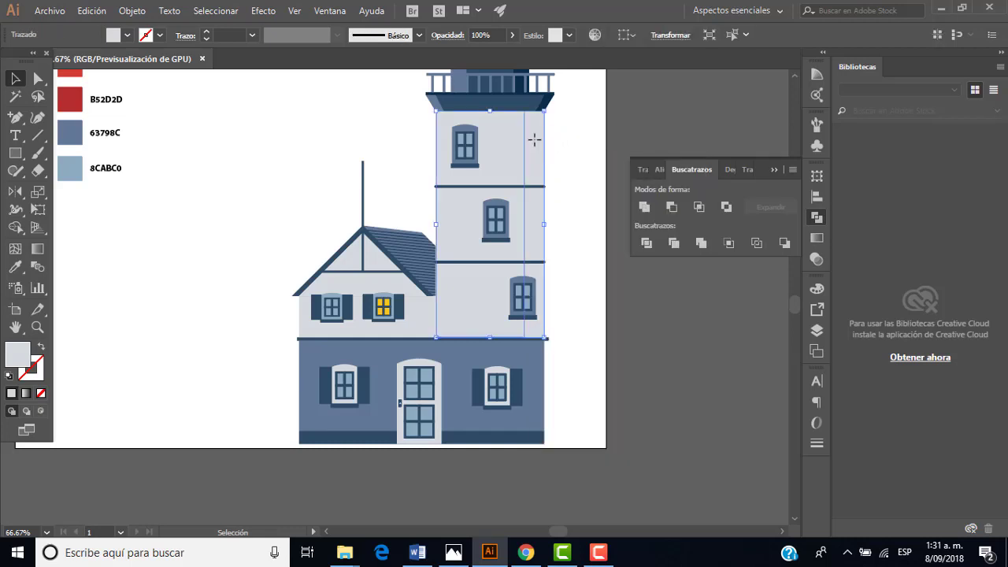
right_click(532, 148)
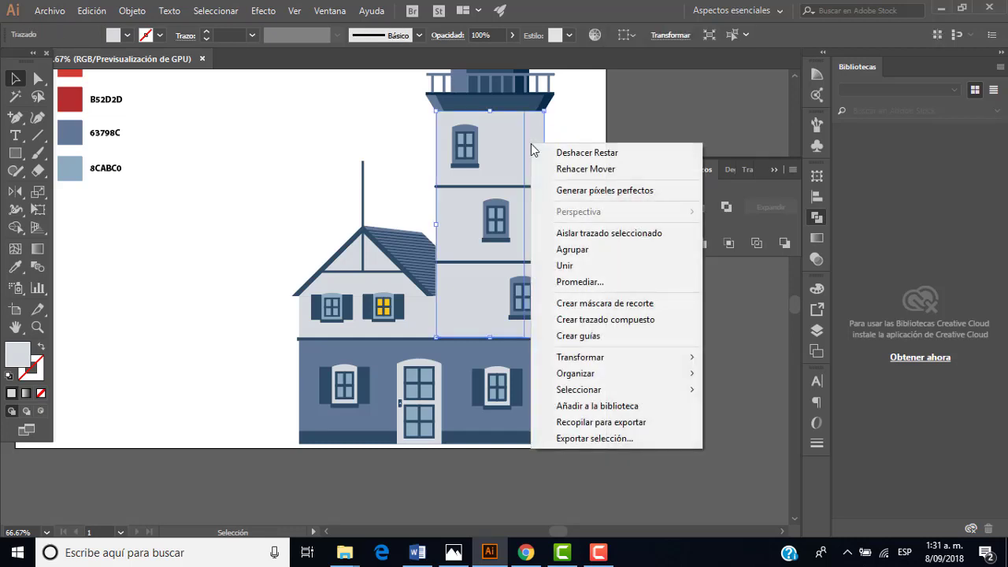
click(530, 130)
click(573, 131)
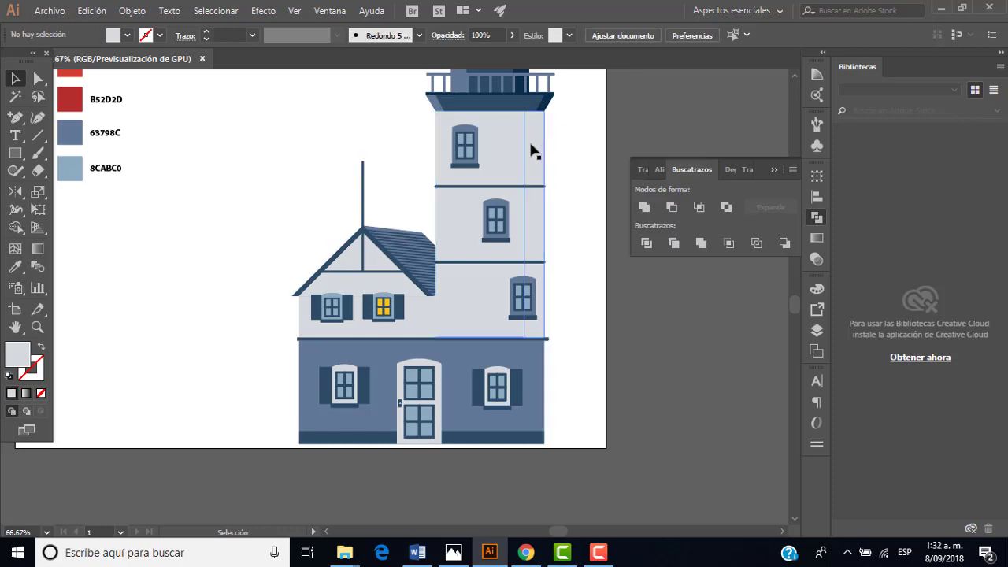
click(531, 145)
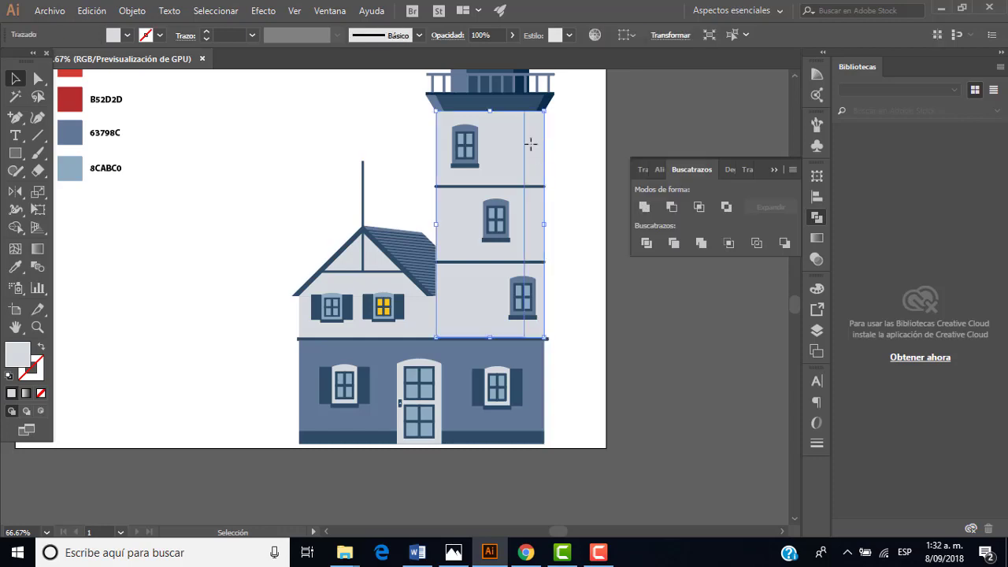
Step: Give the tower's right strip Multiplicar blending at 40% opacity in the Transparency panel
click(329, 12)
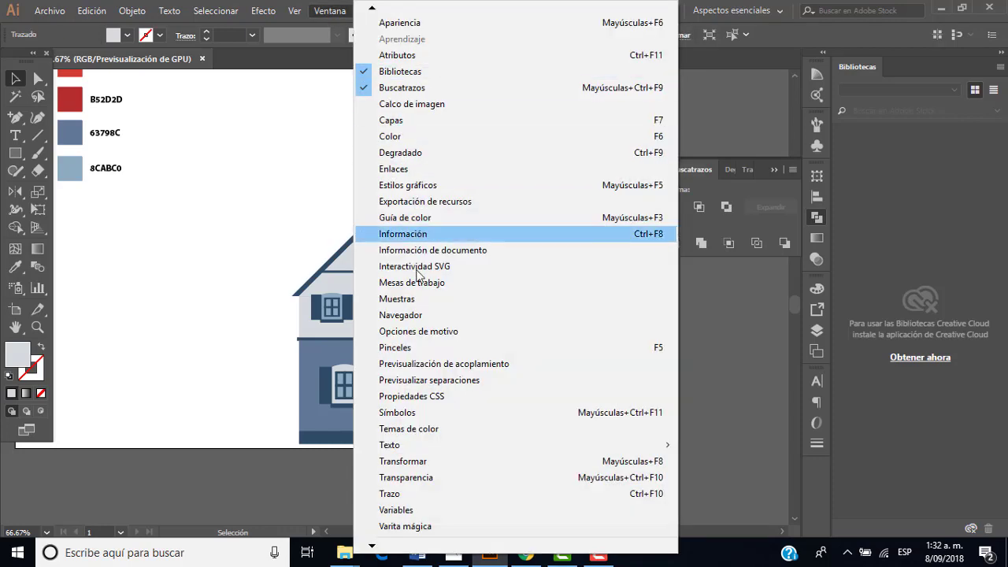
click(422, 477)
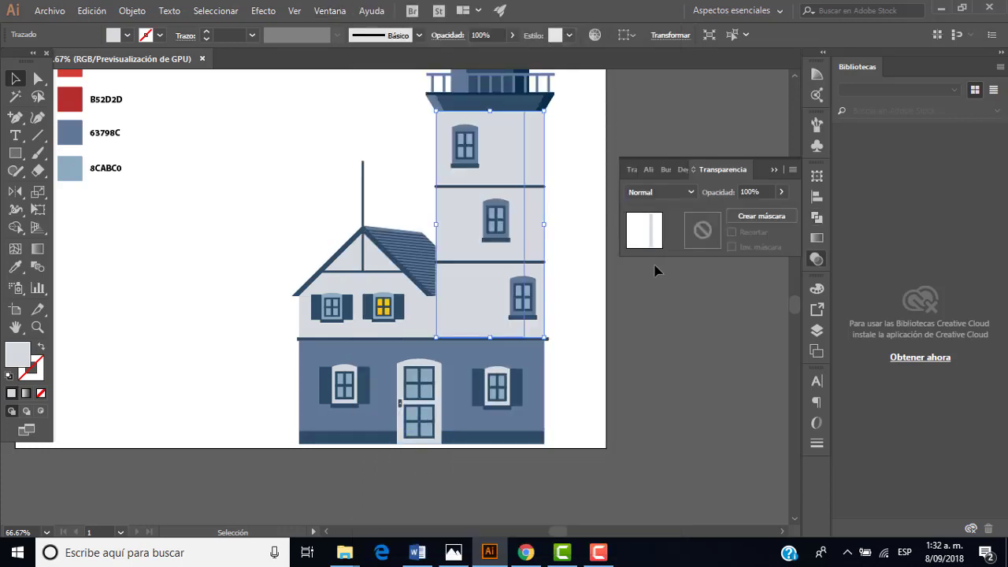
click(691, 191)
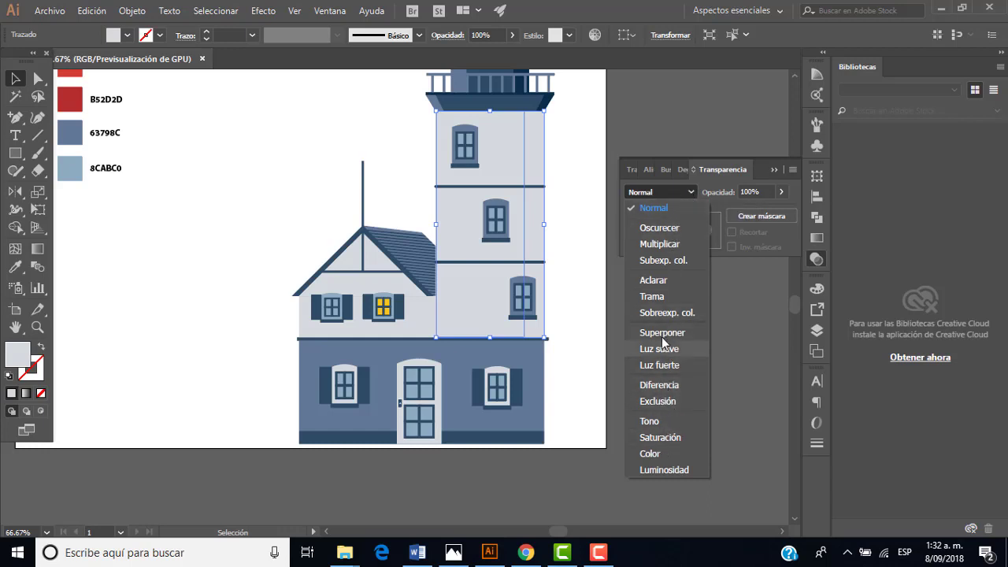
click(660, 244)
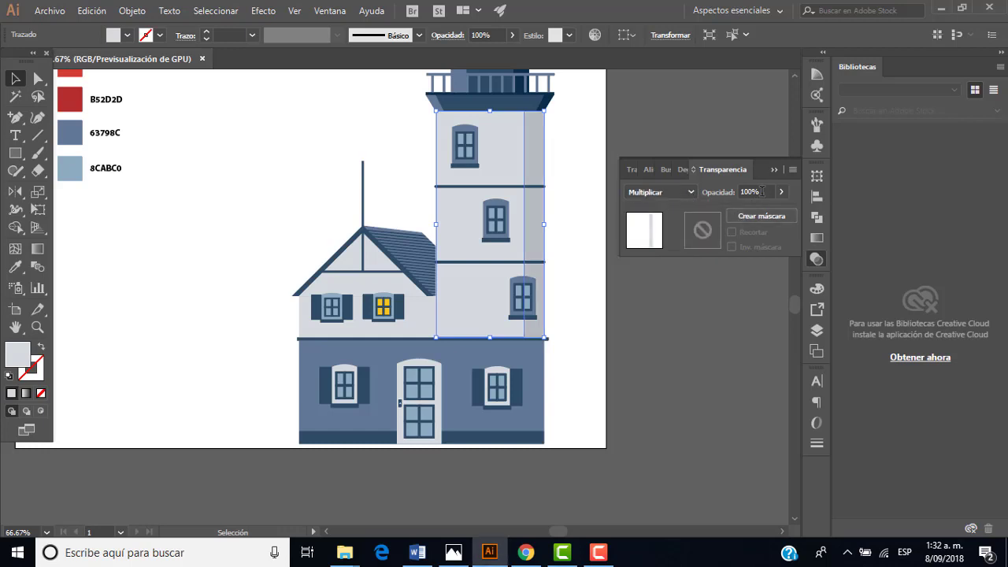
double_click(762, 191)
text(4)
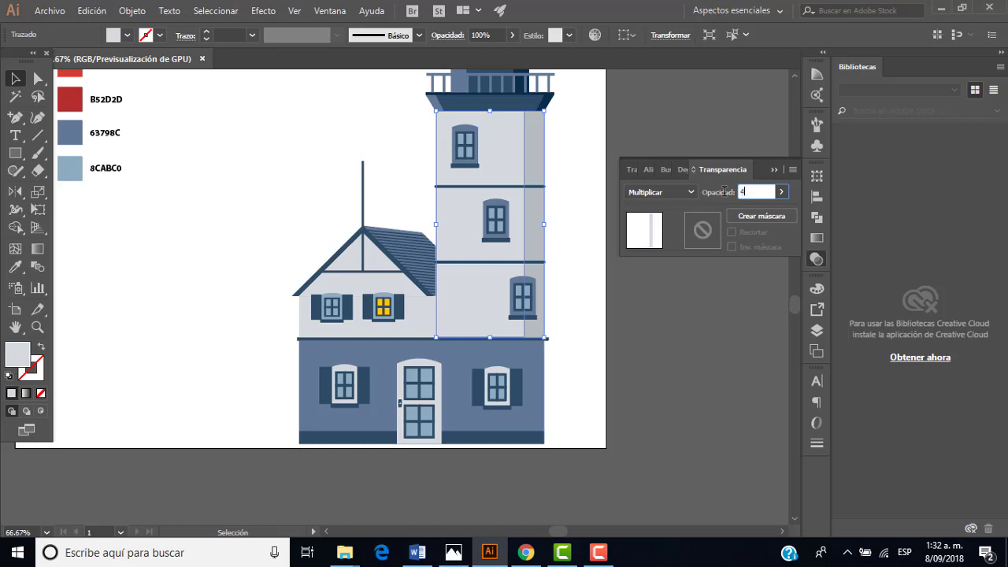
text(0)
key(Return)
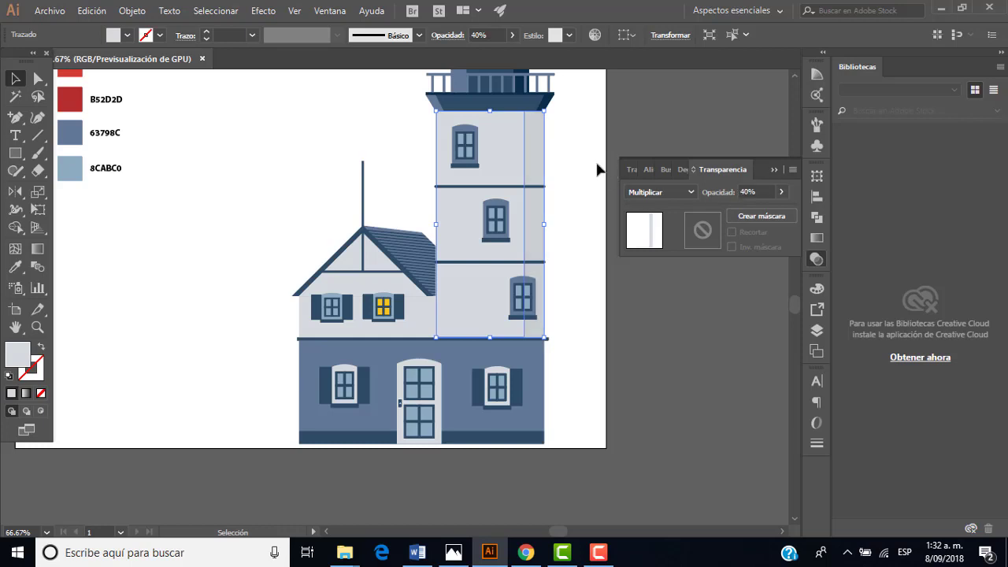
click(596, 165)
Step: Delete the semi-transparent overlay from the lighthouse tower
alt+scroll(591, 169, down, 1)
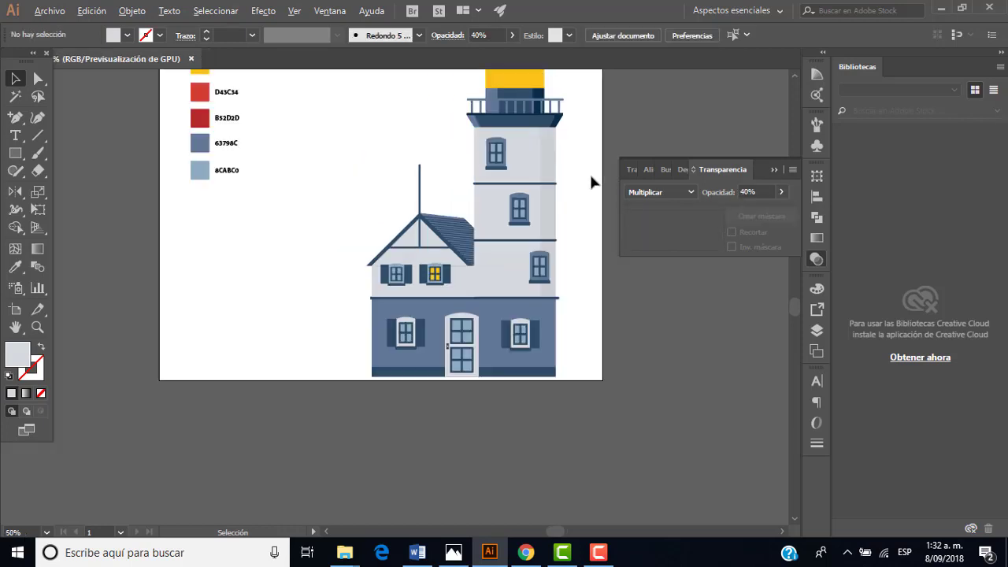
alt+scroll(591, 169, down, 1)
alt+scroll(587, 164, up, 1)
alt+scroll(587, 164, up, 1)
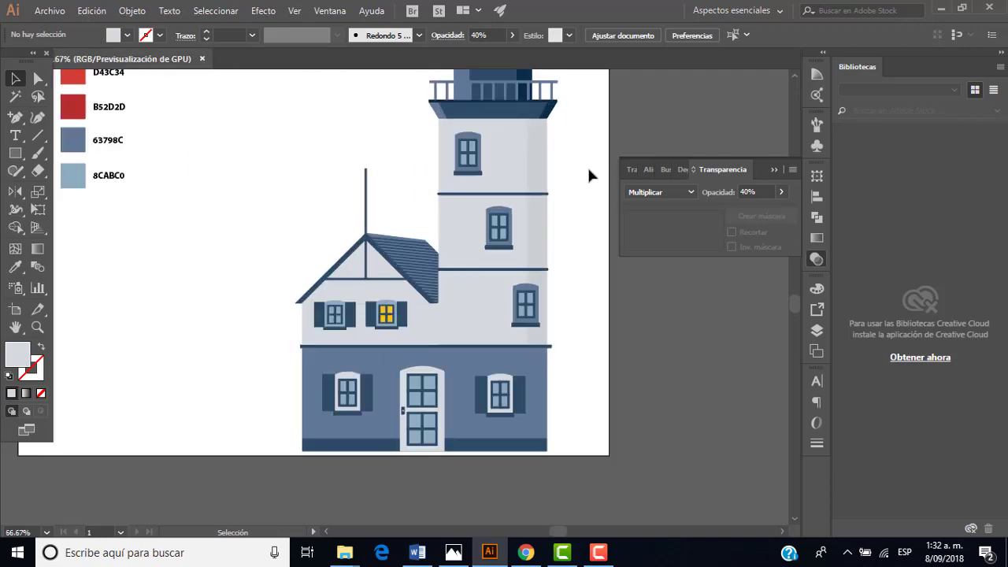
scroll(587, 164, up, 1)
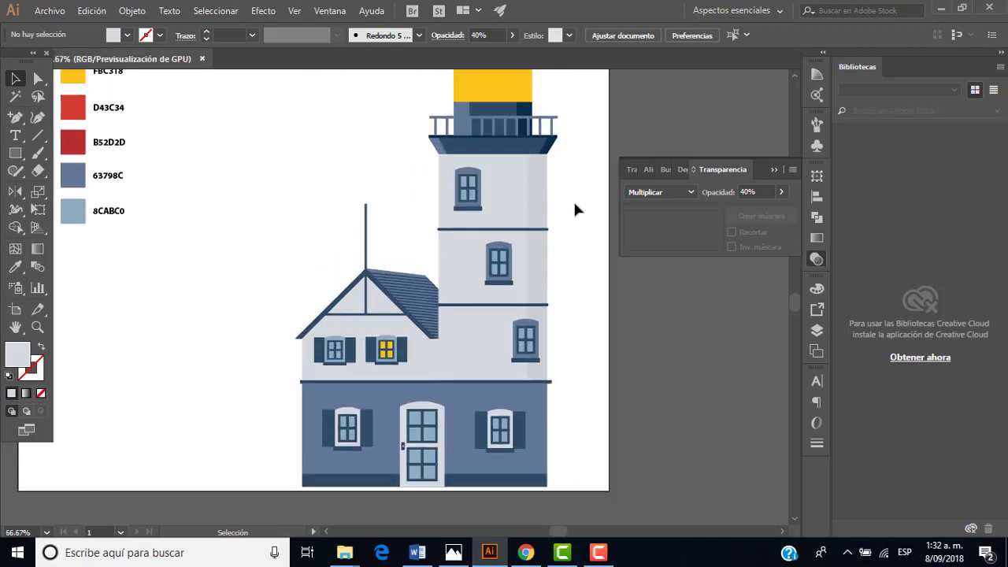
click(774, 171)
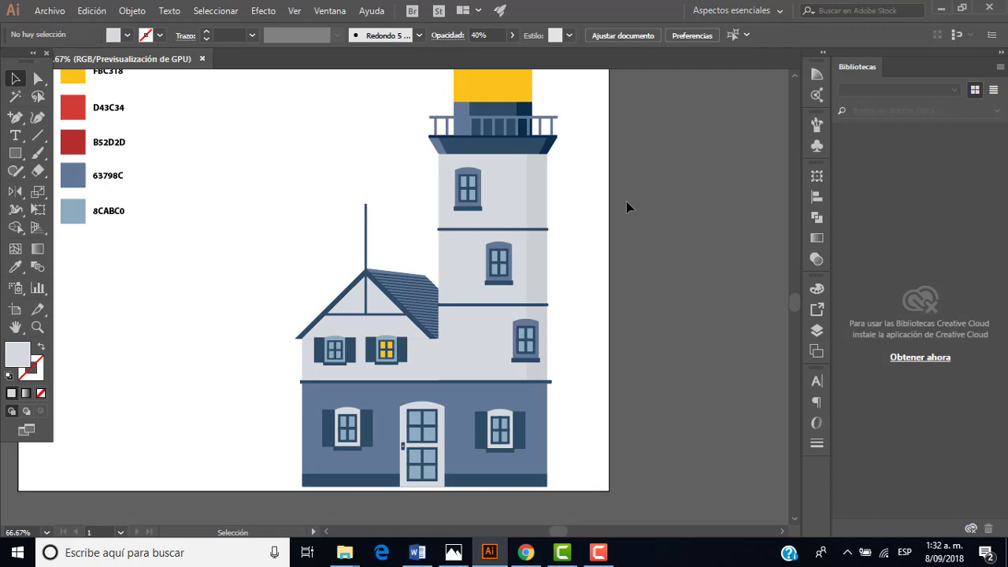
click(542, 192)
key(Delete)
Step: Restore the accidentally deleted tower body rectangle and reselect it
click(542, 192)
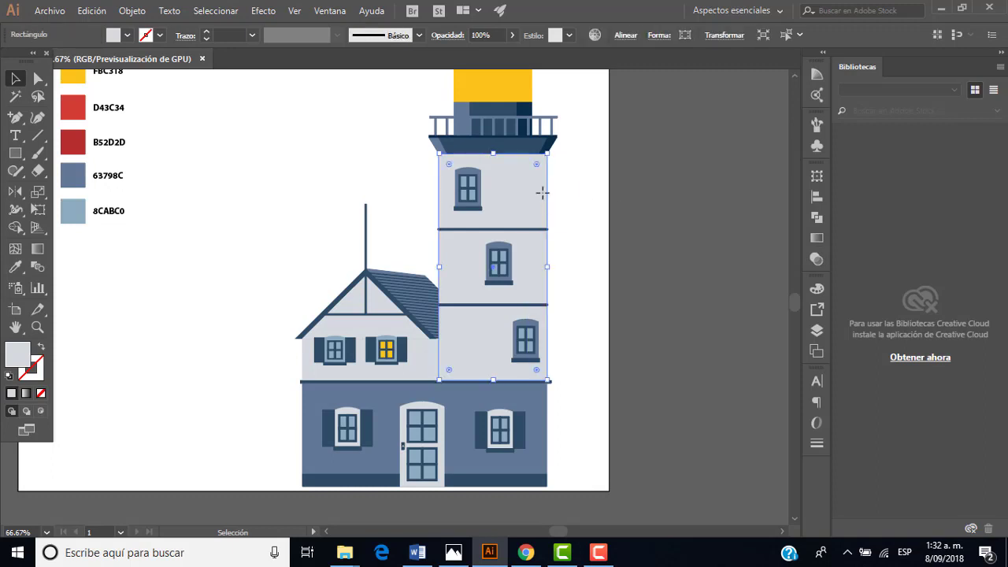
key(Delete)
key(ctrl+z)
click(564, 214)
scroll(551, 217, up, 1)
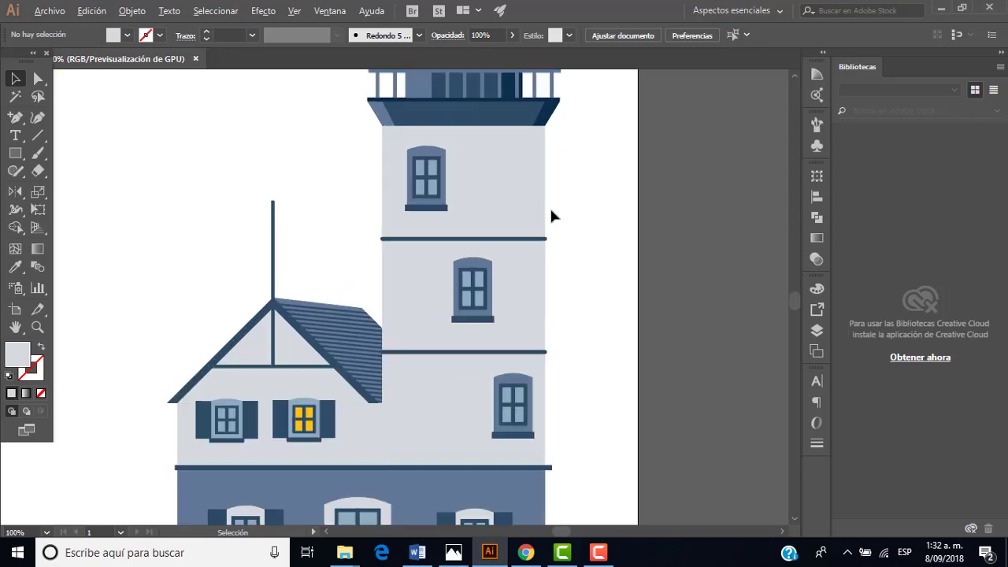
click(519, 194)
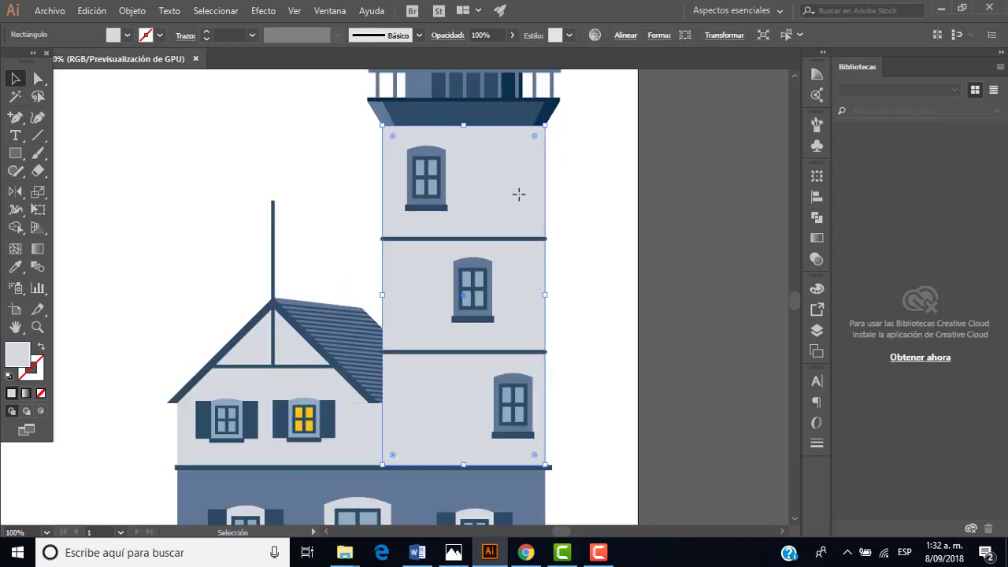
key(a)
Step: Duplicate the tower body about 36 px left and select the copy with the original
key(v)
click(590, 210)
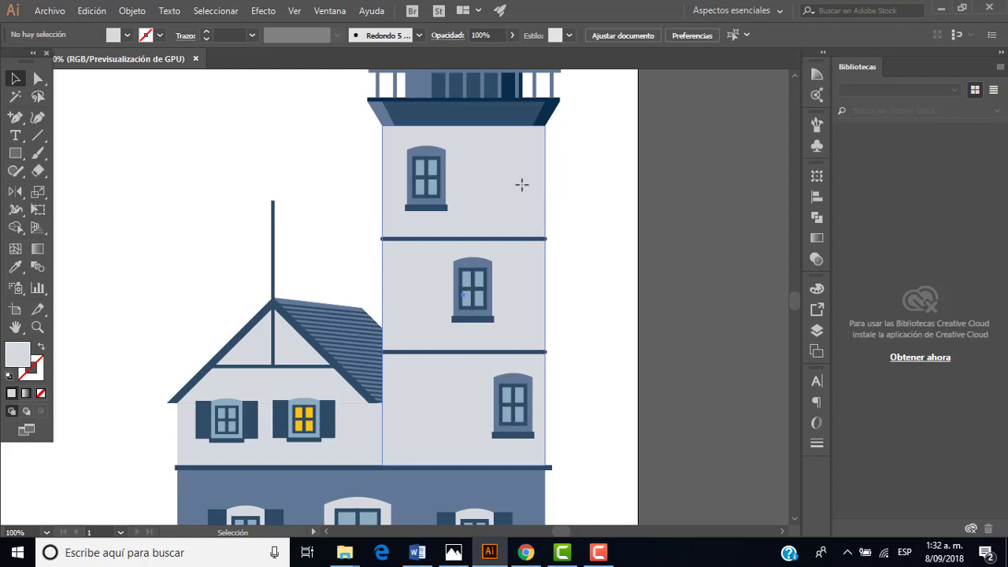
drag(526, 191, 496, 189)
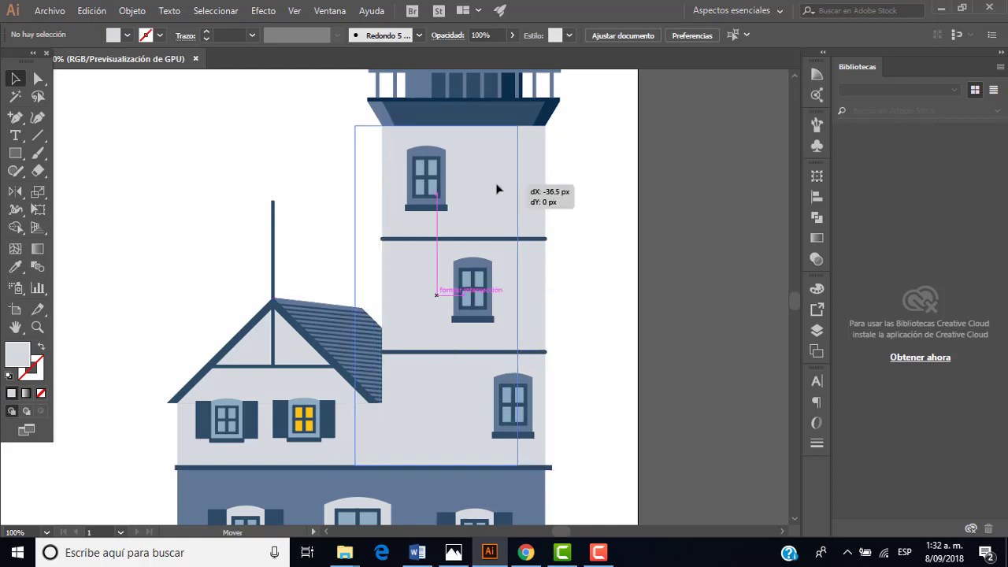
drag(495, 189, 497, 190)
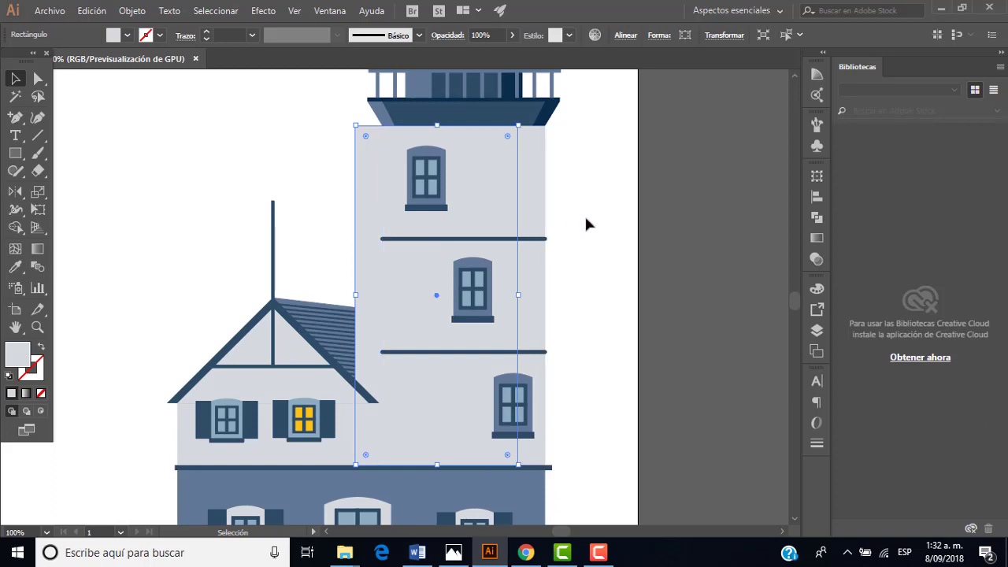
click(585, 213)
click(533, 174)
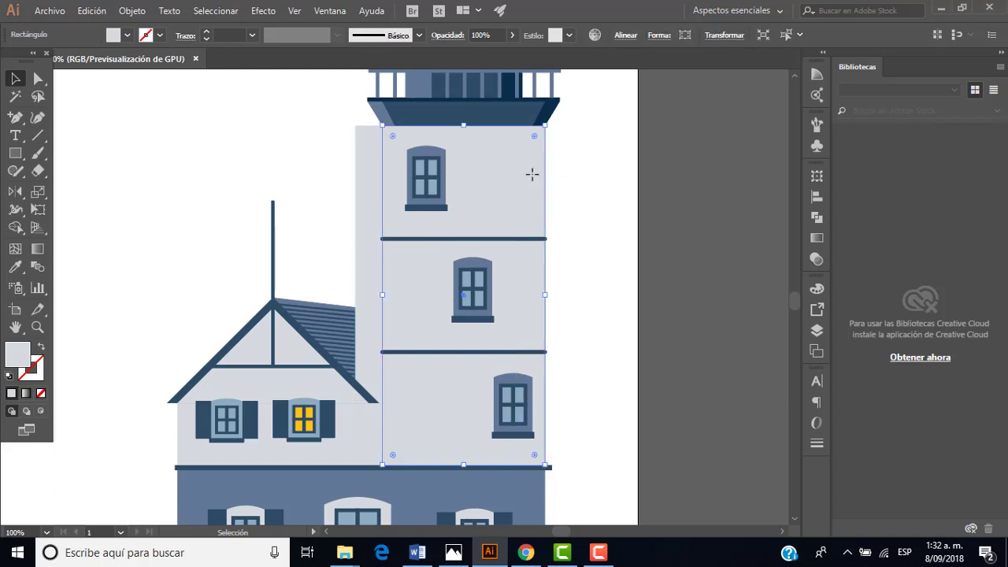
shift+click(438, 159)
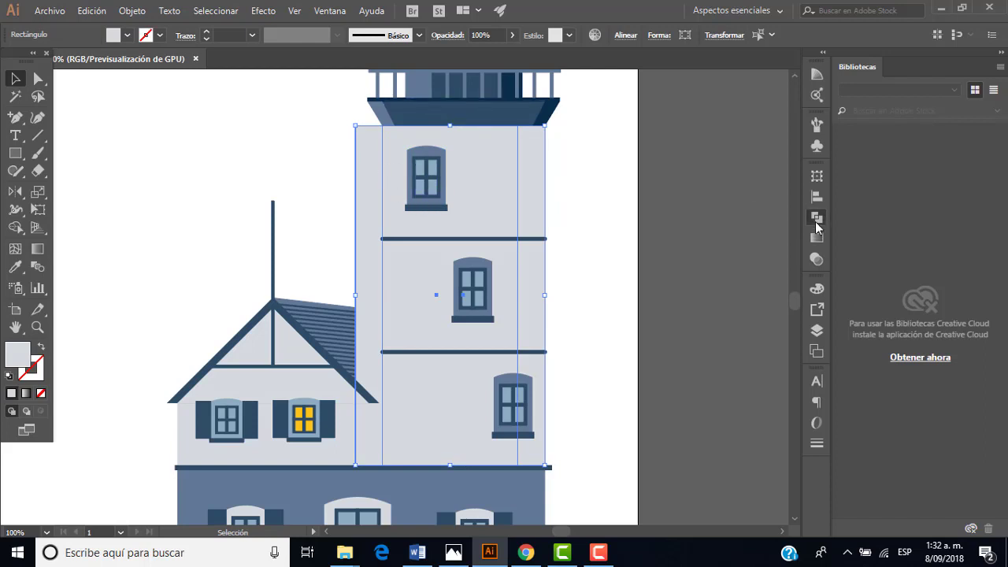
Step: Subtract the copy with Minus Front and select the resulting right-edge strip's transparency settings
click(817, 217)
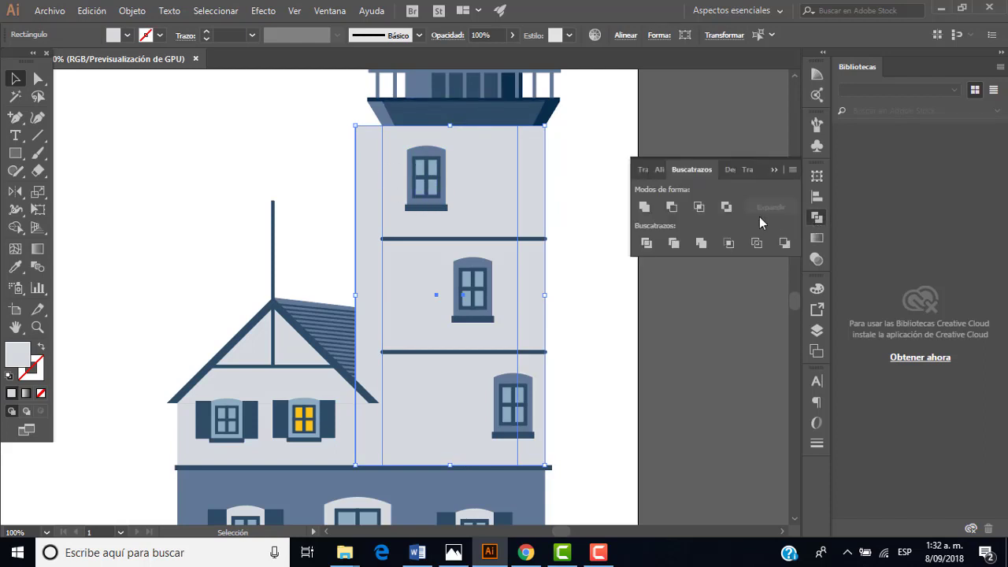
click(672, 207)
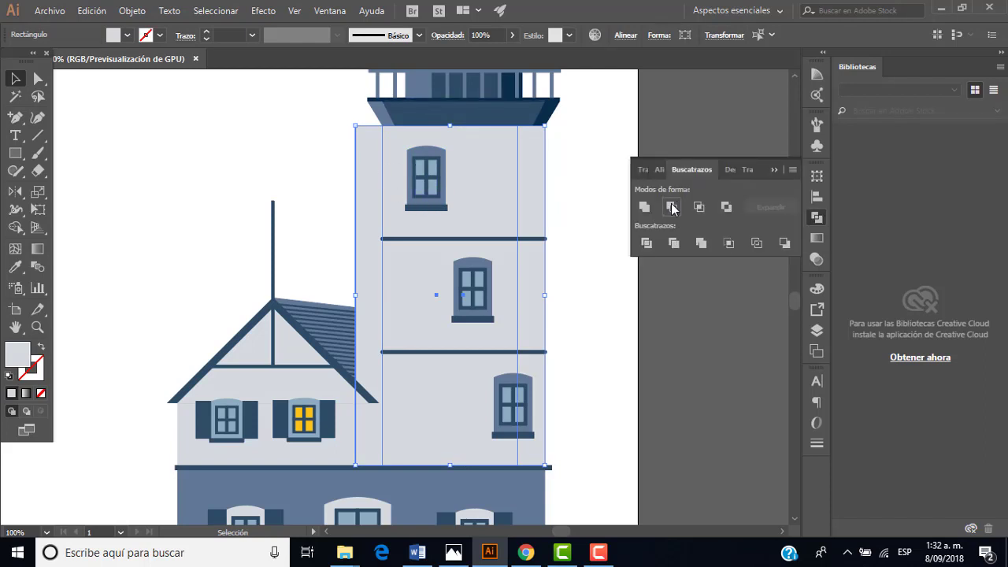
click(603, 222)
click(540, 194)
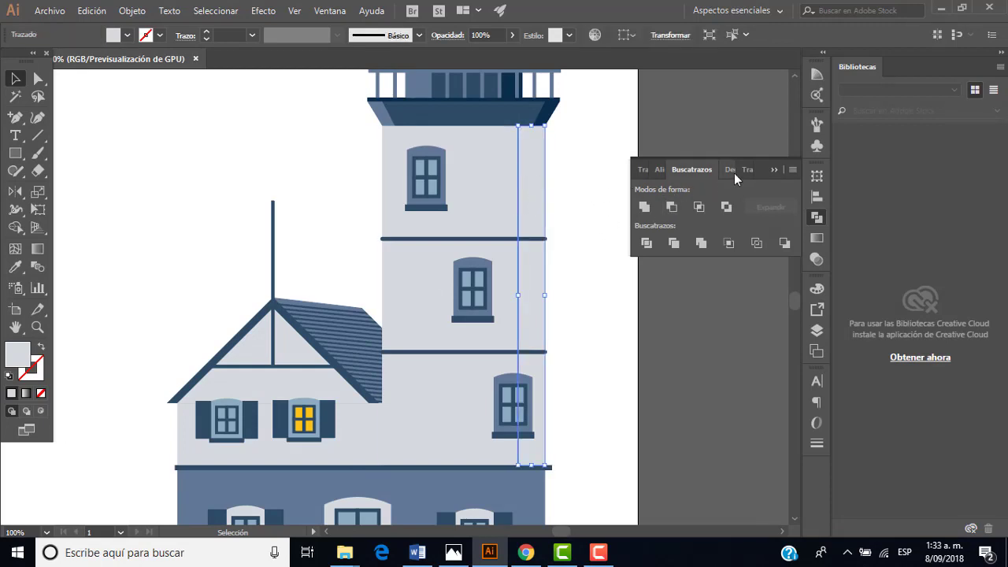
click(331, 11)
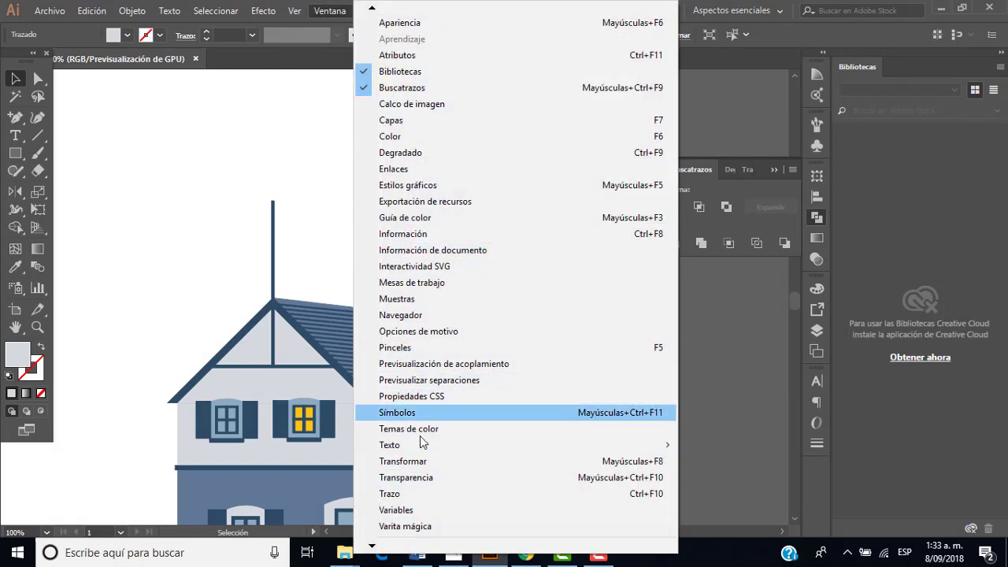
click(418, 476)
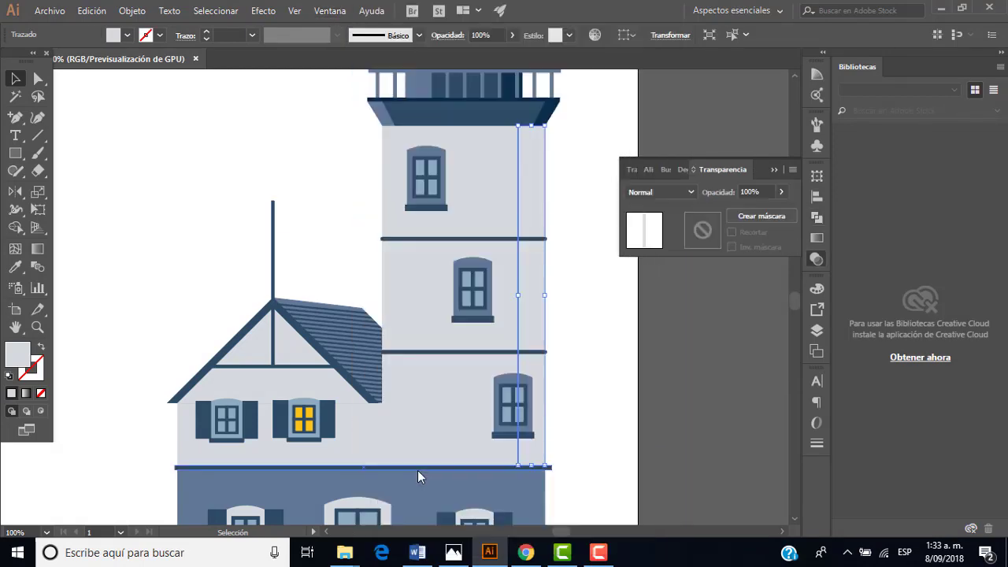
Step: Set the new right-edge strip to 40% opacity with Multiplicar blending, then deselect
click(764, 191)
text(40)
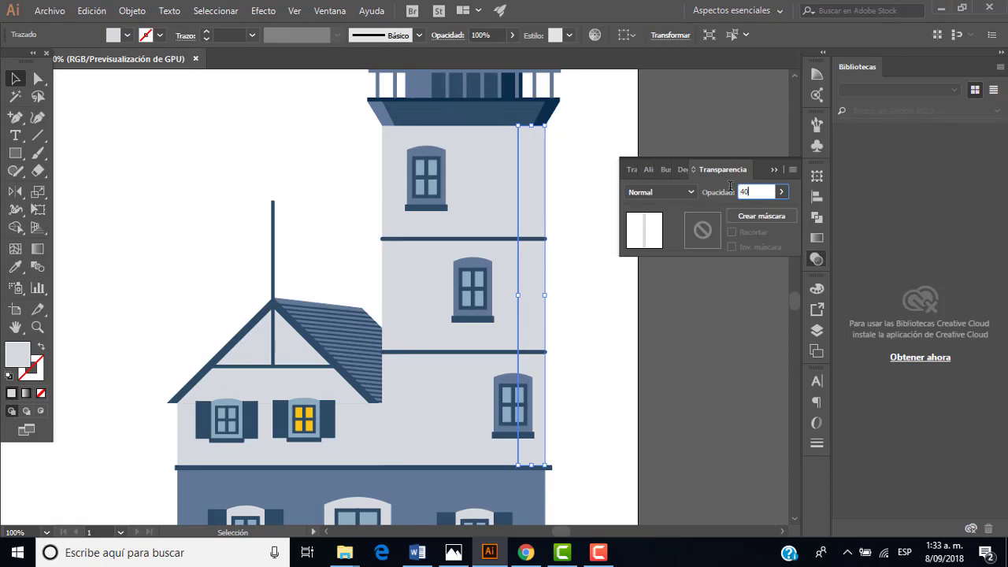
key(Return)
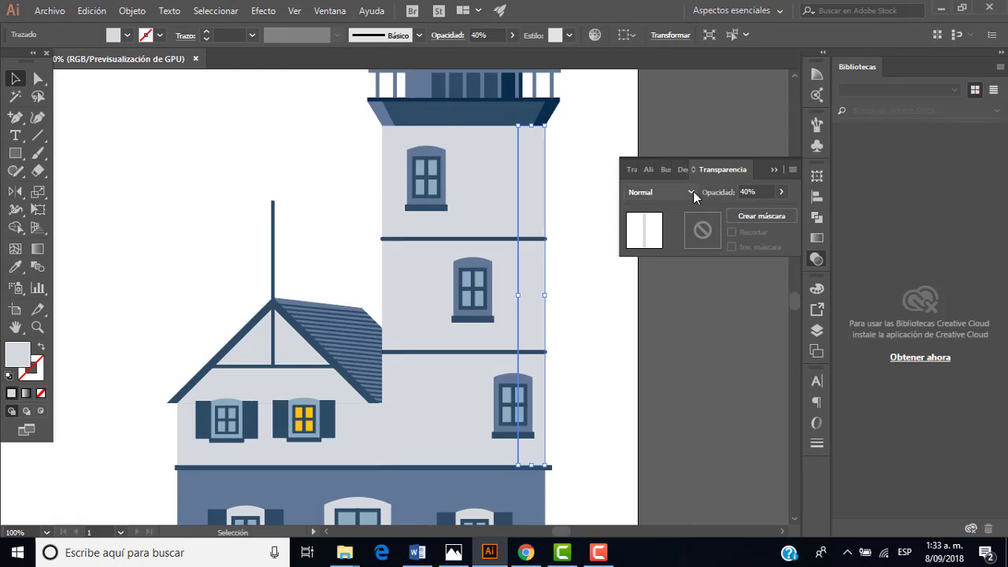
click(693, 192)
click(673, 243)
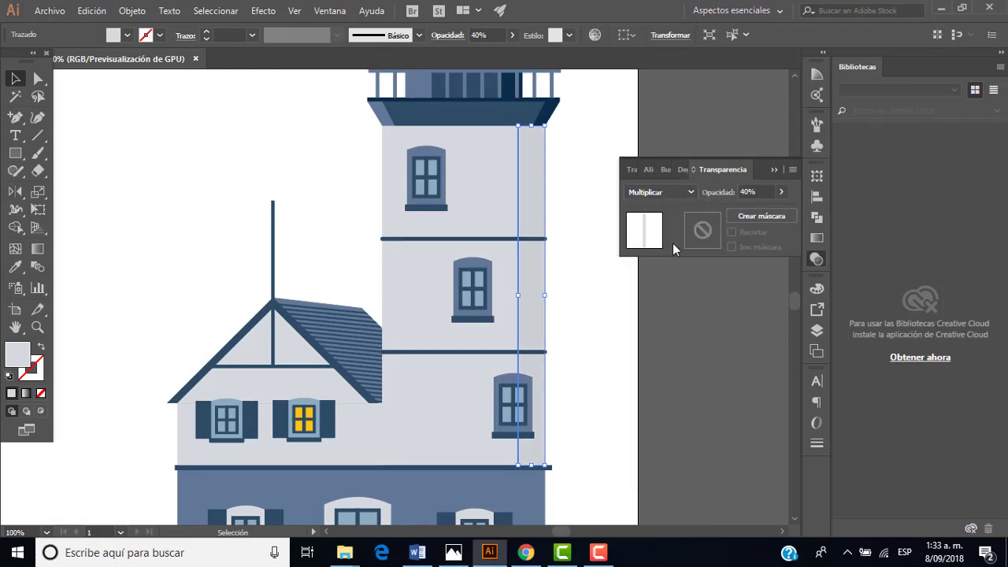
click(591, 223)
scroll(588, 212, down, 1)
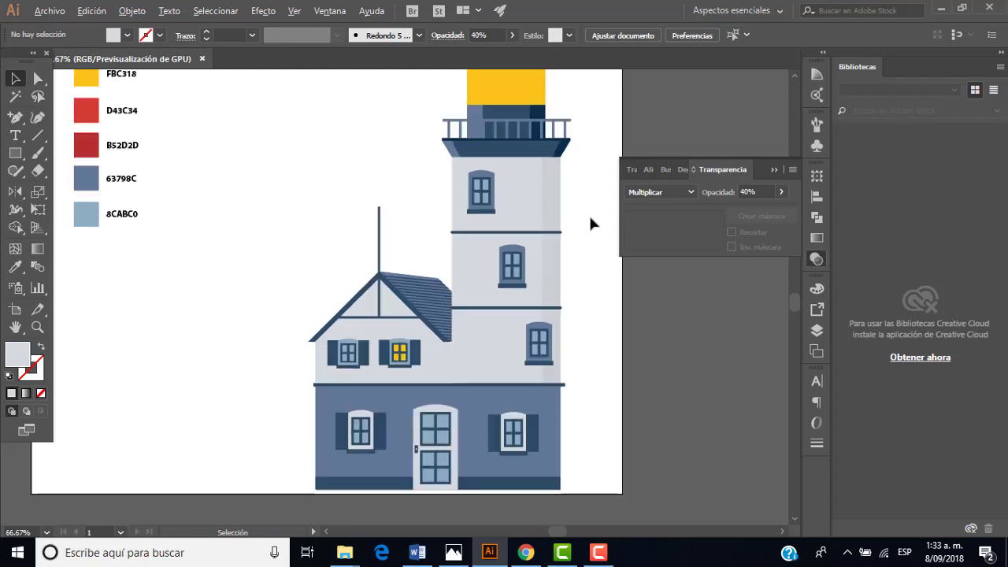
scroll(591, 250, down, 1)
scroll(591, 253, up, 1)
scroll(591, 253, down, 2)
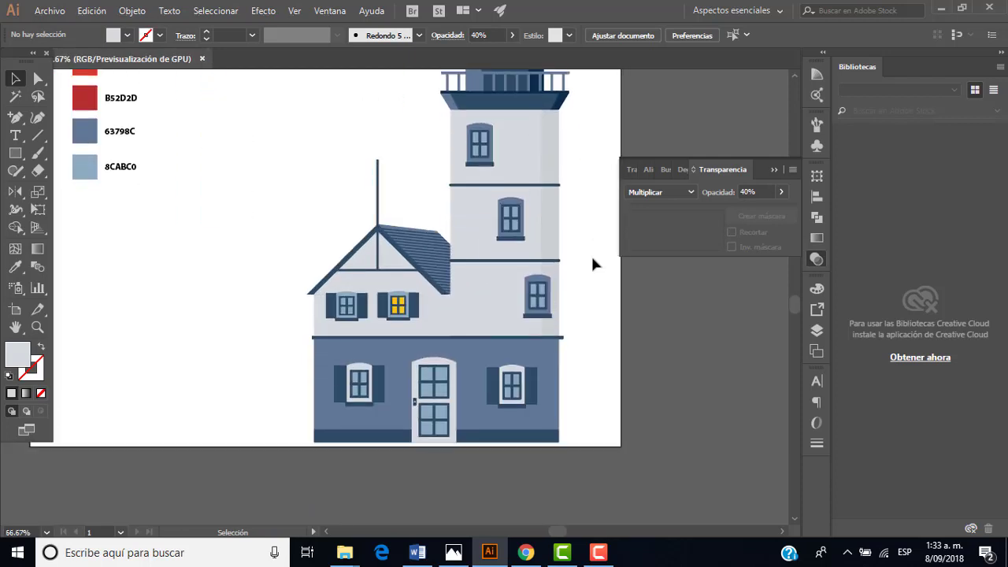
scroll(590, 254, up, 1)
scroll(591, 254, up, 1)
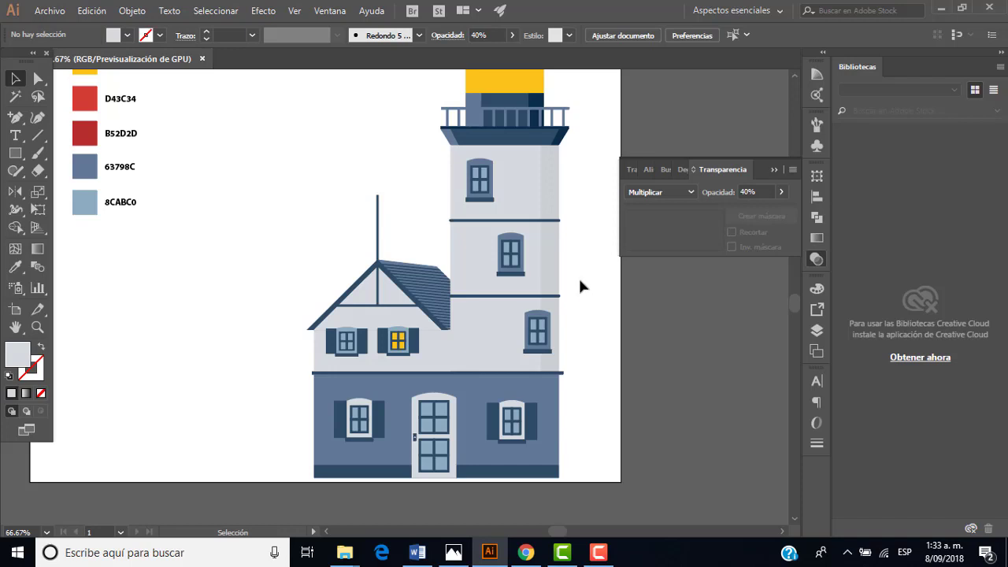
scroll(479, 329, up, 1)
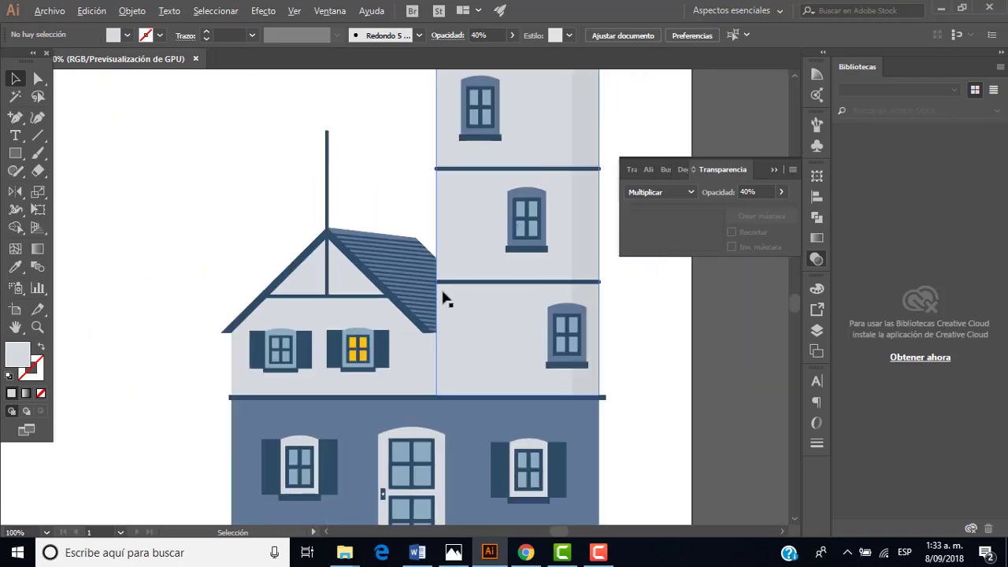
scroll(443, 290, down, 1)
scroll(425, 300, up, 2)
scroll(379, 276, down, 1)
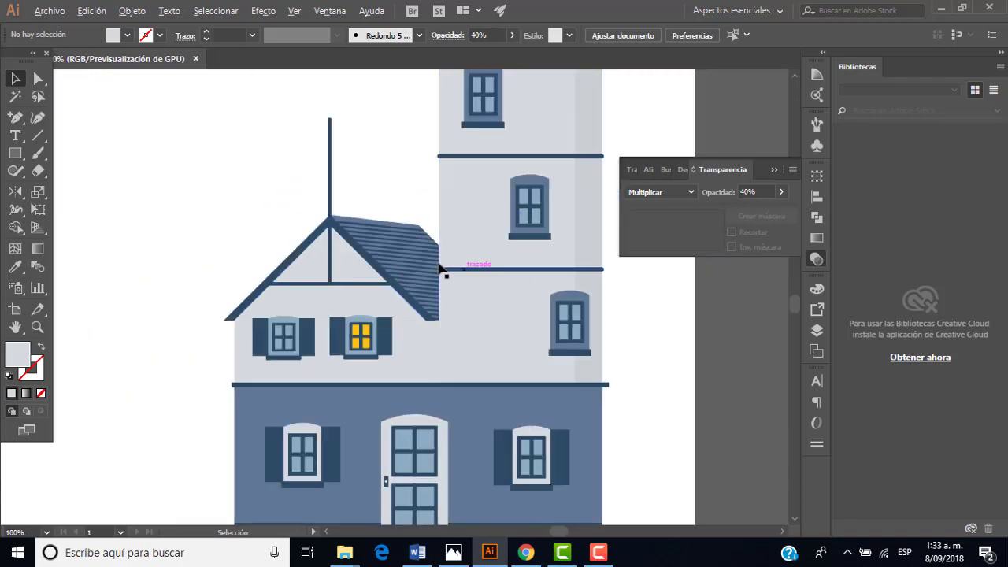
scroll(443, 270, down, 1)
scroll(426, 256, up, 1)
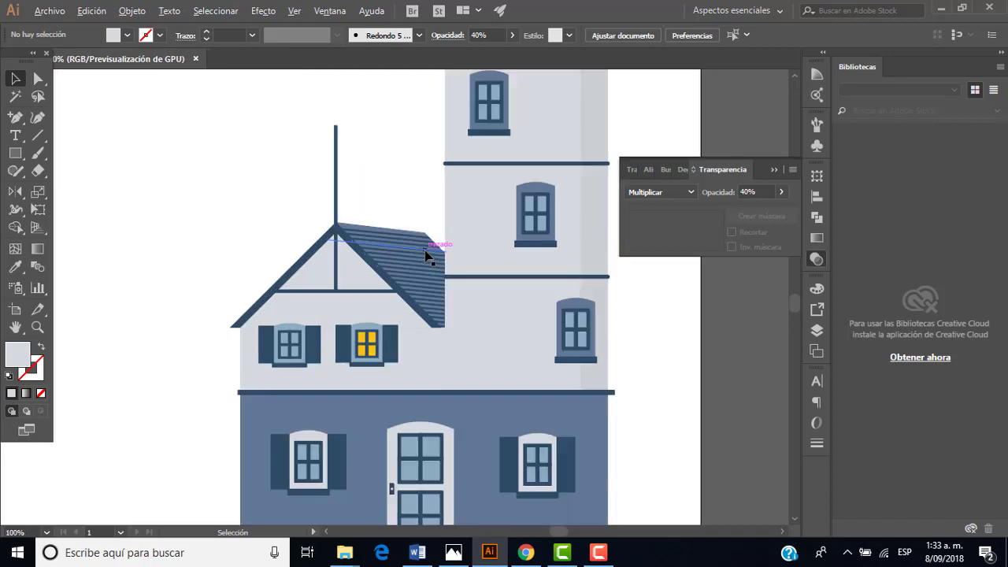
Step: Shift the gable triangle about 11.47 px down and subtract it, leaving a thin band along the roof
click(359, 275)
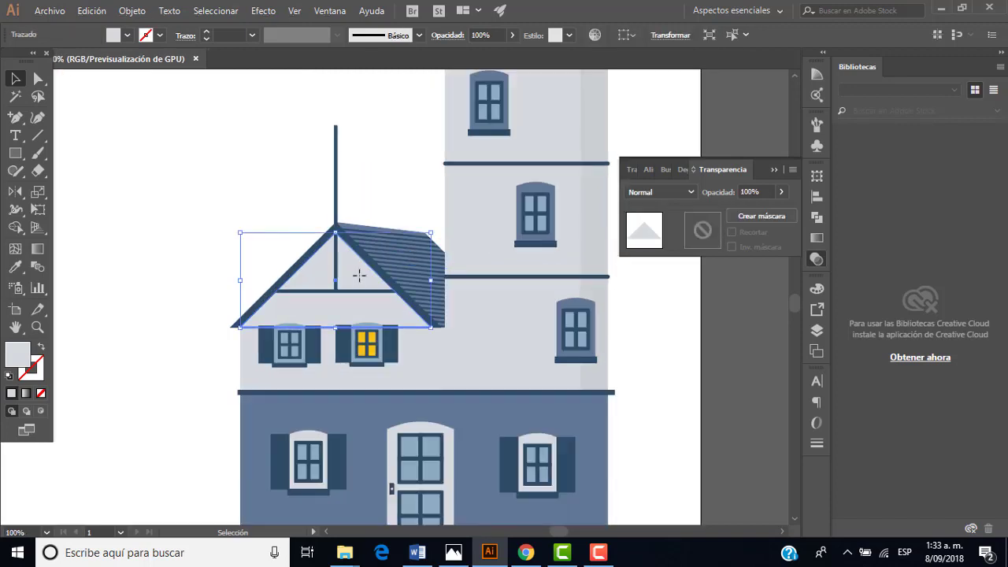
click(777, 170)
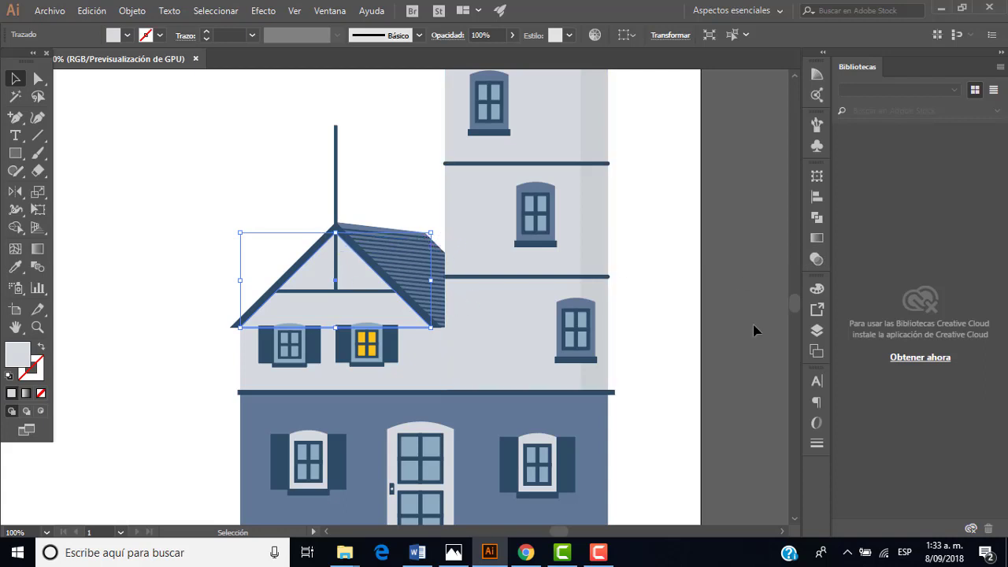
key(a)
key(v)
drag(350, 267, 352, 275)
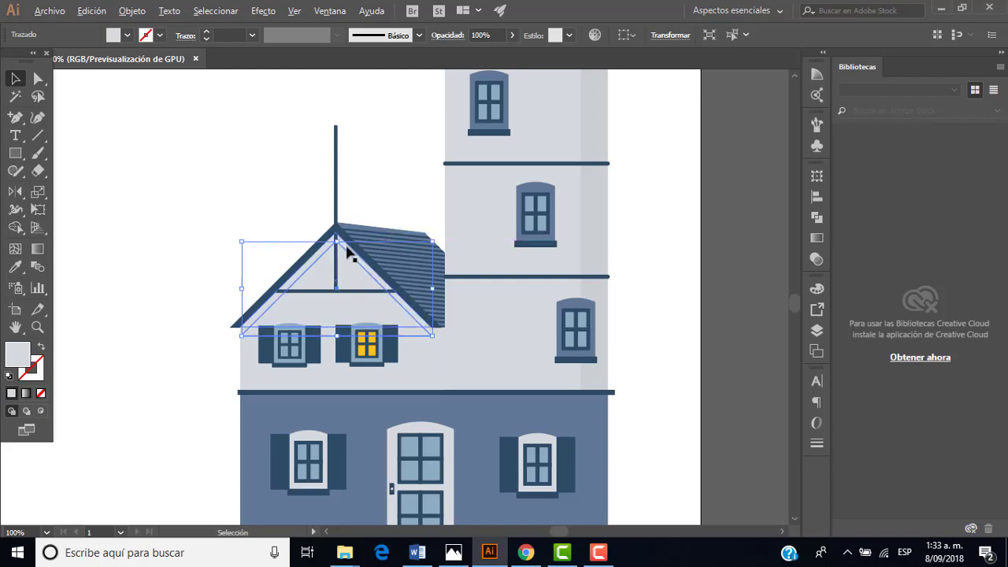
scroll(349, 252, up, 2)
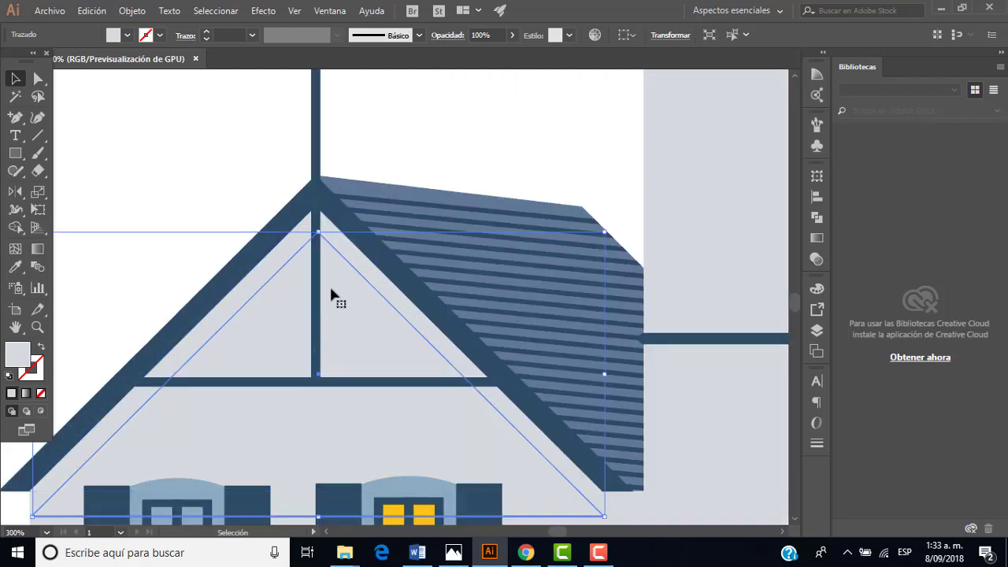
shift+click(312, 221)
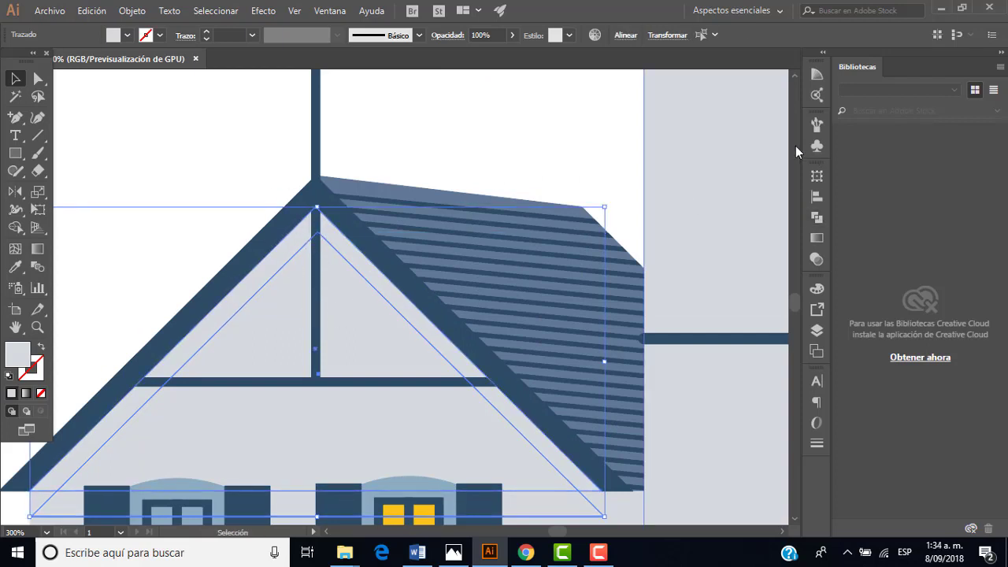
click(817, 218)
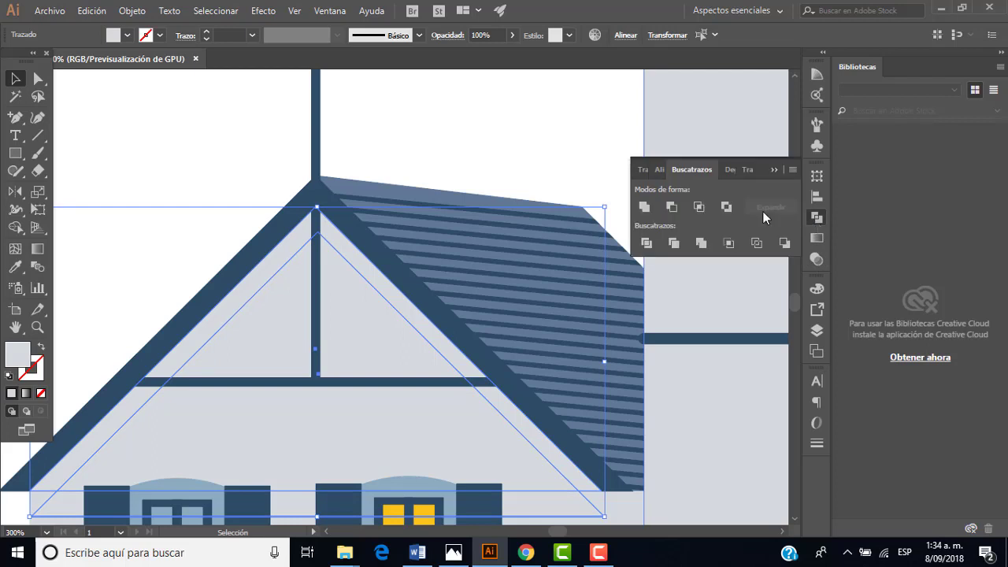
click(673, 207)
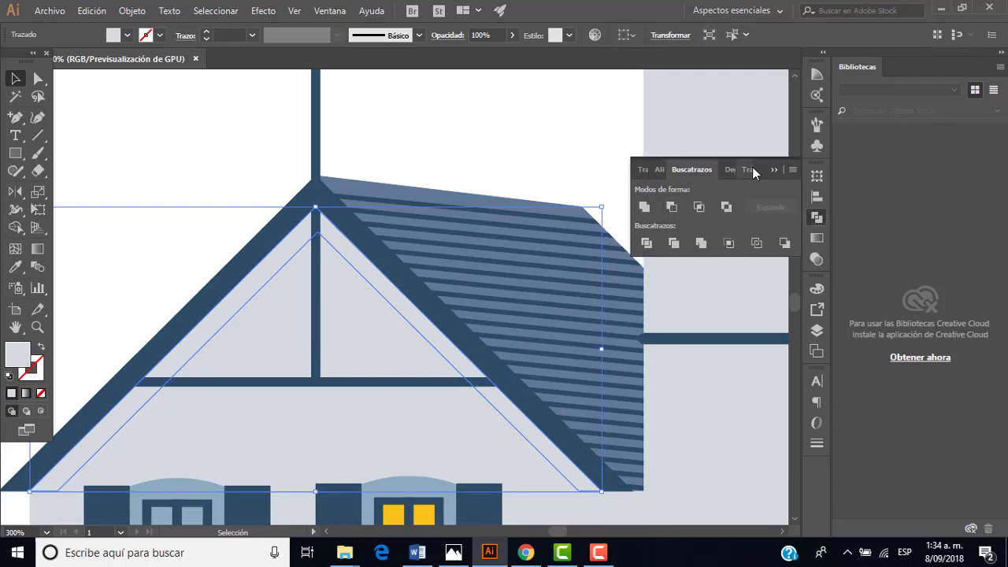
Step: Give the gable band Multiplicar blending at 40% opacity and deselect it
click(335, 12)
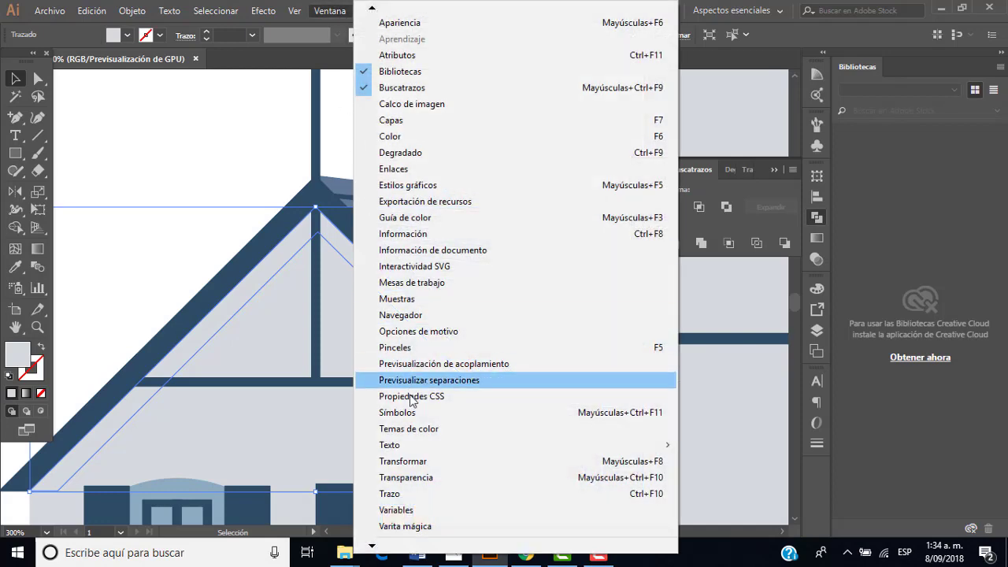
click(424, 476)
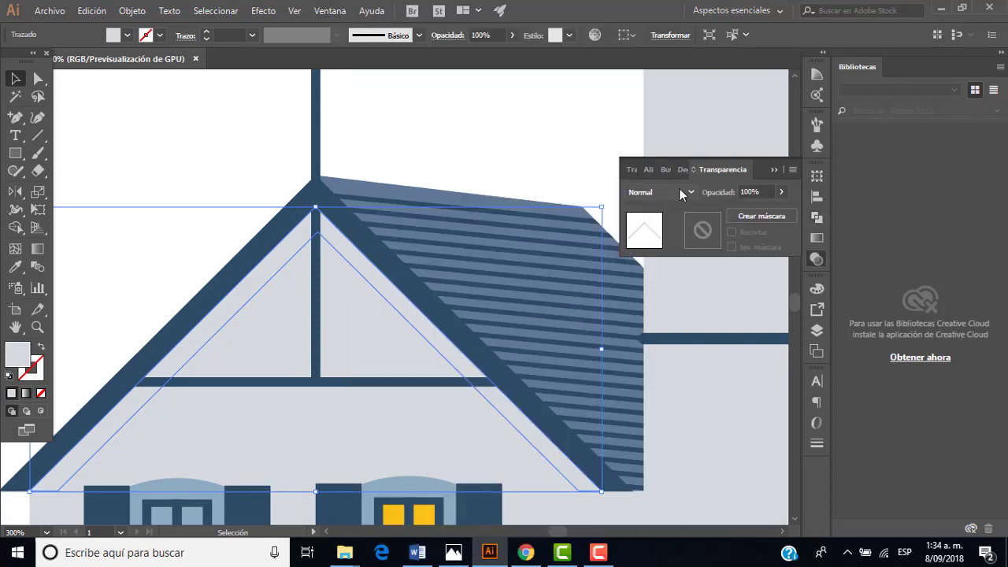
click(680, 190)
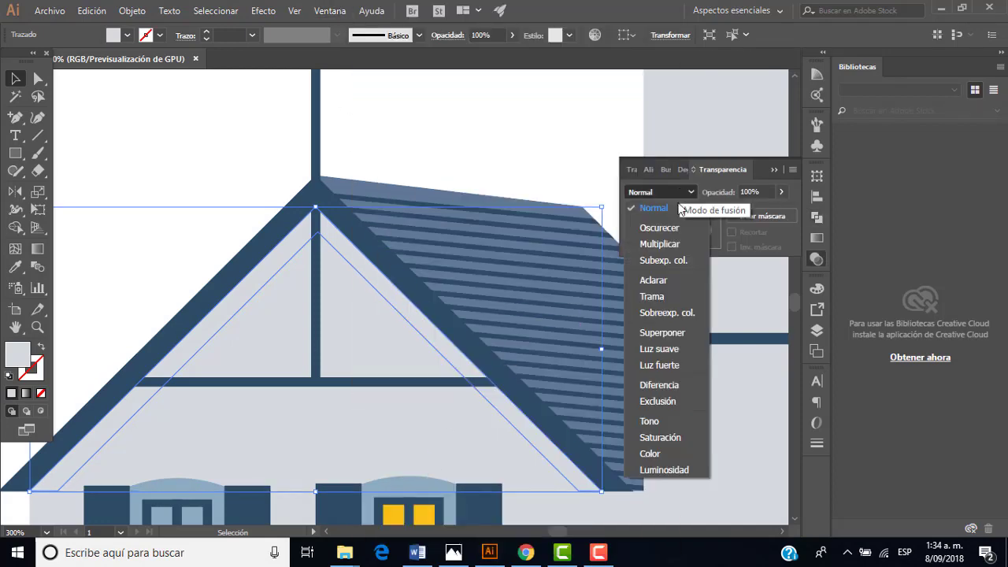
click(658, 243)
click(748, 193)
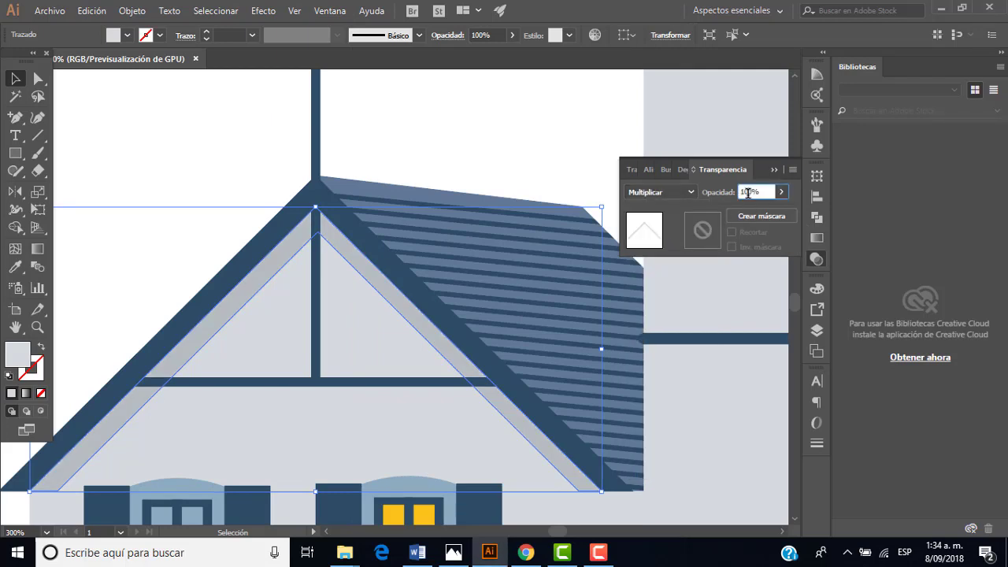
double_click(749, 192)
text(40)
key(Return)
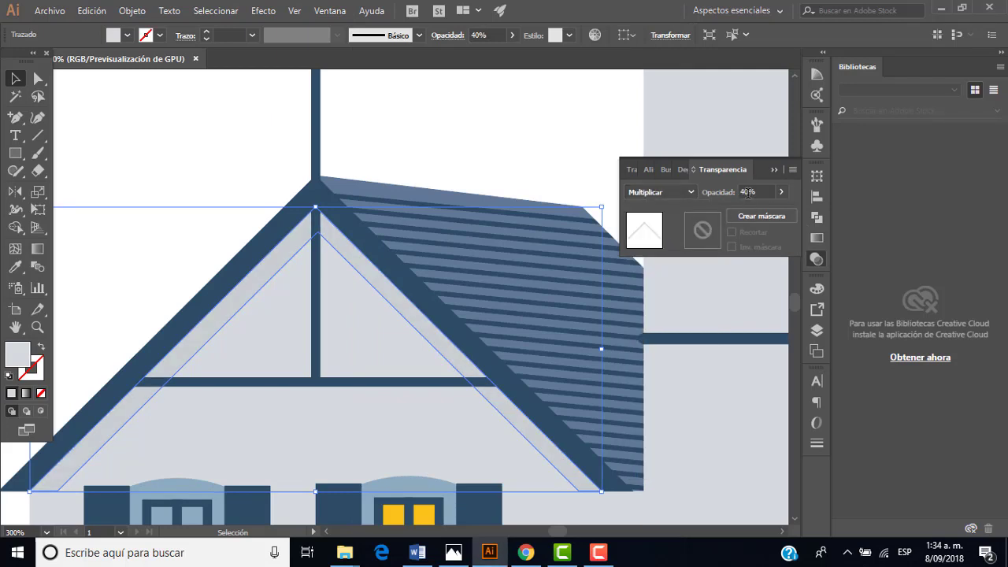
click(385, 137)
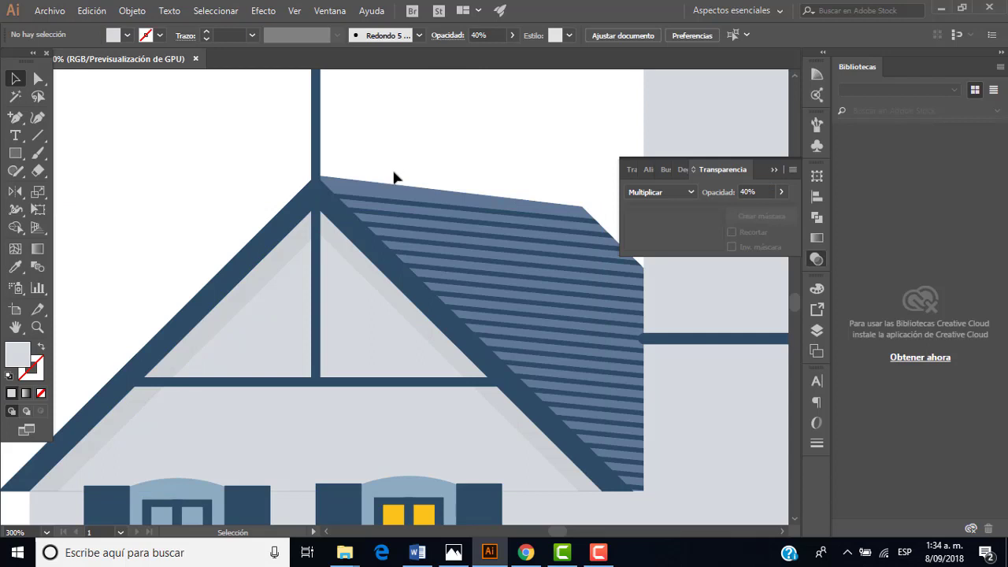
Step: Zoom in and out to review the new tower and gable shadows
scroll(394, 179, down, 1)
scroll(479, 213, down, 3)
scroll(480, 214, up, 1)
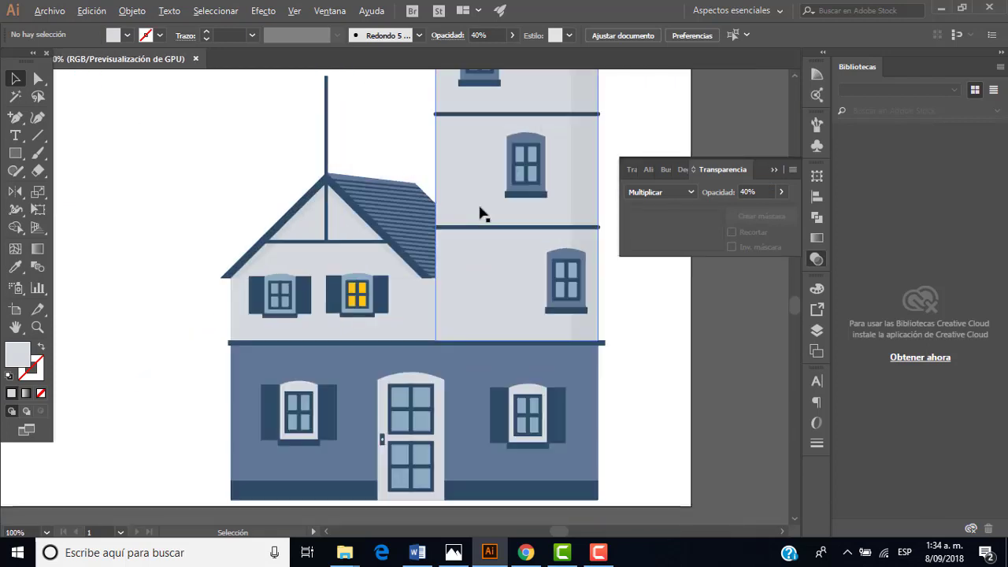
scroll(479, 213, down, 1)
scroll(479, 214, up, 1)
scroll(482, 214, down, 1)
scroll(504, 217, down, 2)
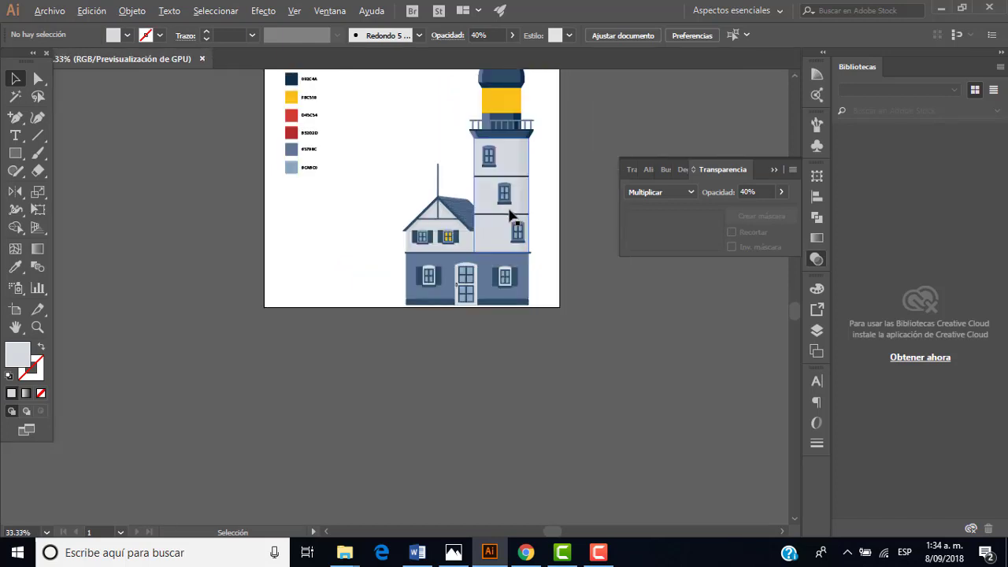
scroll(540, 169, up, 2)
scroll(542, 171, down, 1)
scroll(542, 171, down, 1)
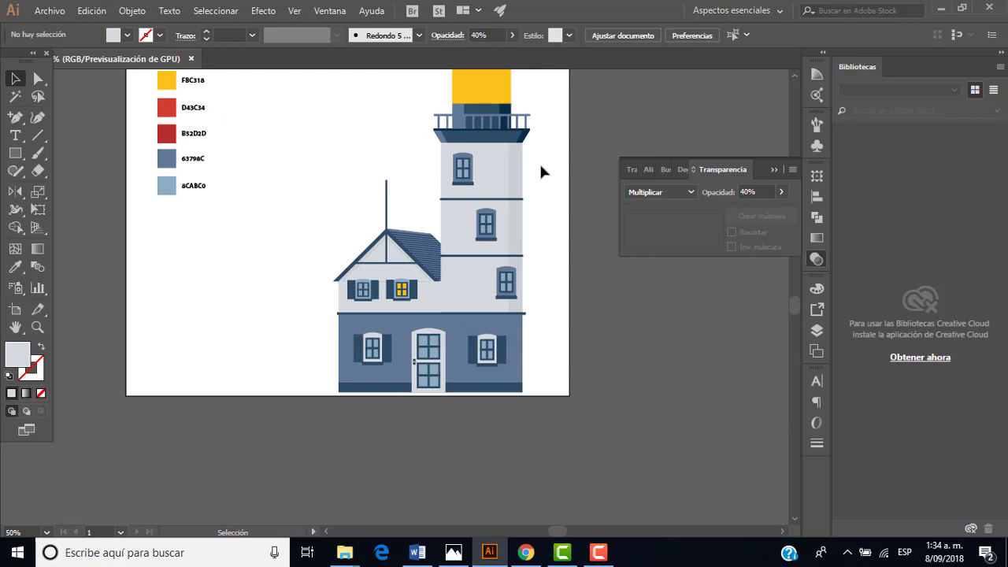
scroll(544, 206, down, 1)
scroll(523, 244, down, 1)
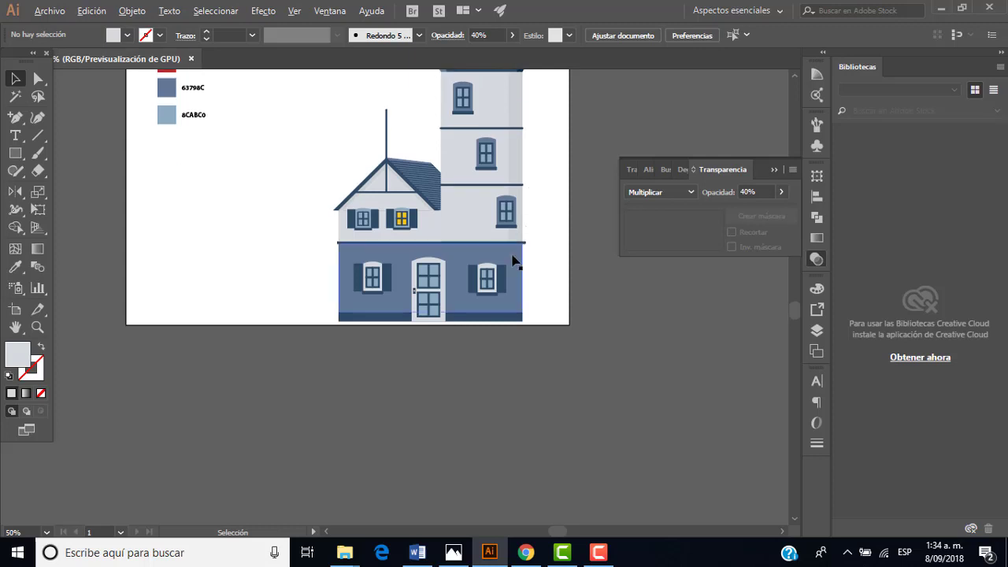
scroll(515, 264, up, 1)
scroll(513, 261, up, 1)
scroll(511, 244, down, 2)
scroll(516, 197, down, 1)
scroll(526, 146, up, 1)
scroll(528, 126, down, 2)
scroll(527, 120, up, 1)
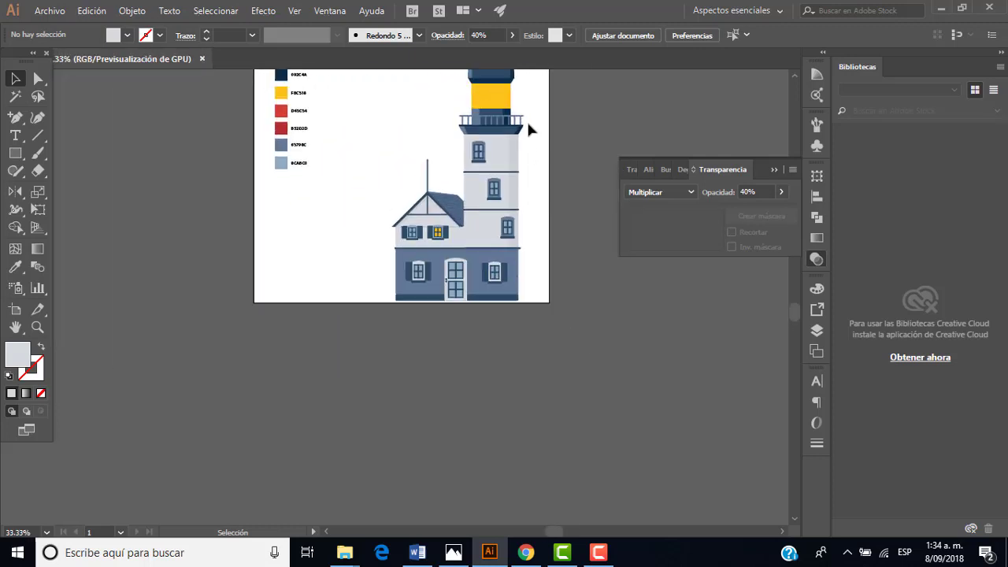
scroll(520, 144, up, 1)
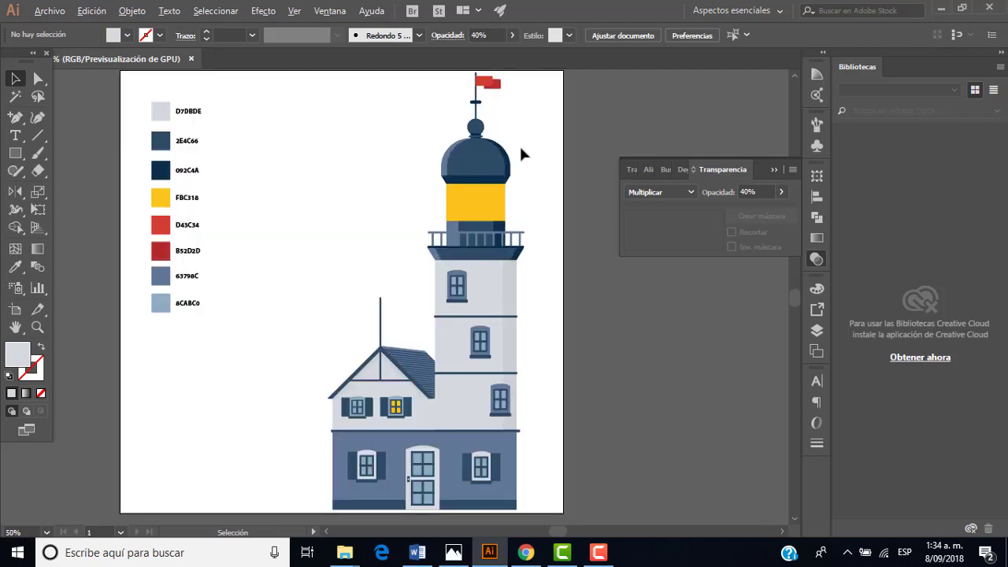
scroll(519, 144, down, 2)
scroll(518, 144, up, 2)
scroll(514, 169, down, 1)
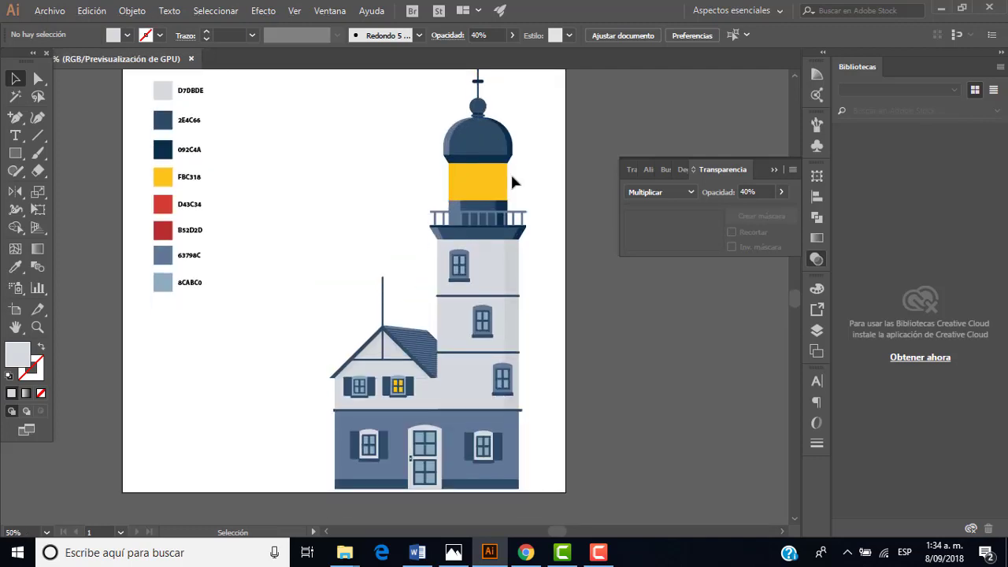
scroll(510, 172, up, 1)
scroll(512, 177, up, 1)
scroll(514, 175, down, 1)
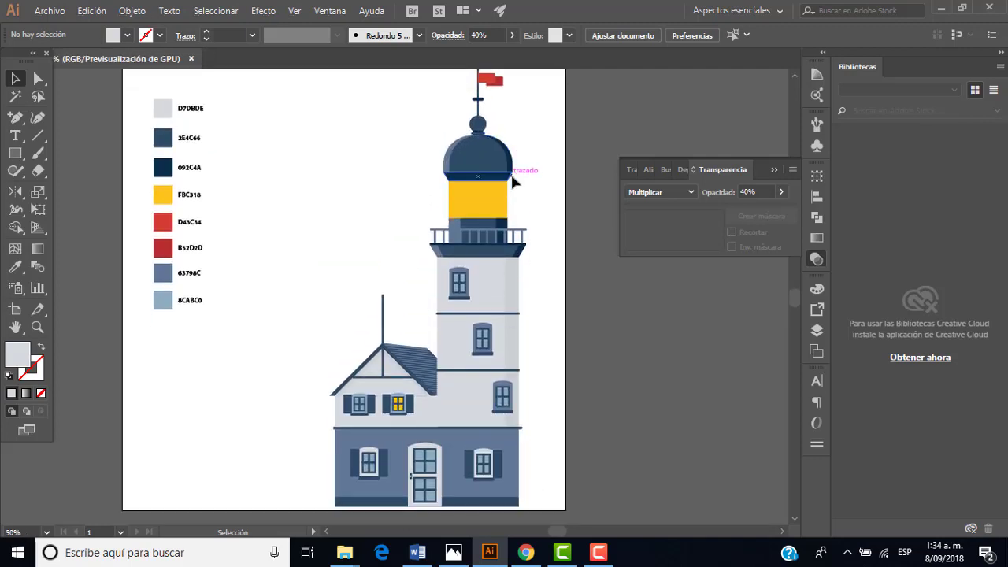
scroll(489, 200, up, 1)
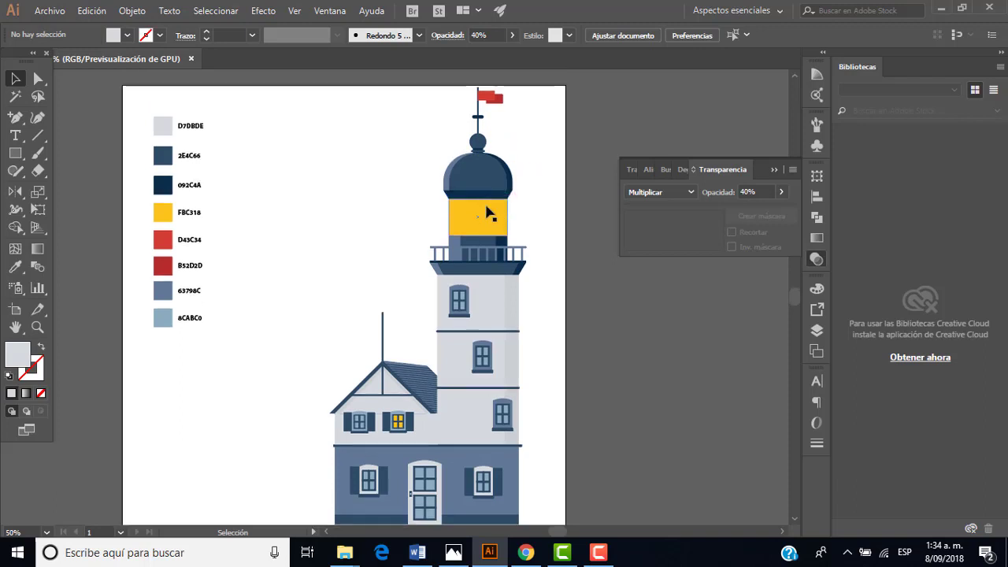
Step: Collapse the Transparency panel and view the whole lighthouse
click(774, 171)
scroll(505, 283, down, 2)
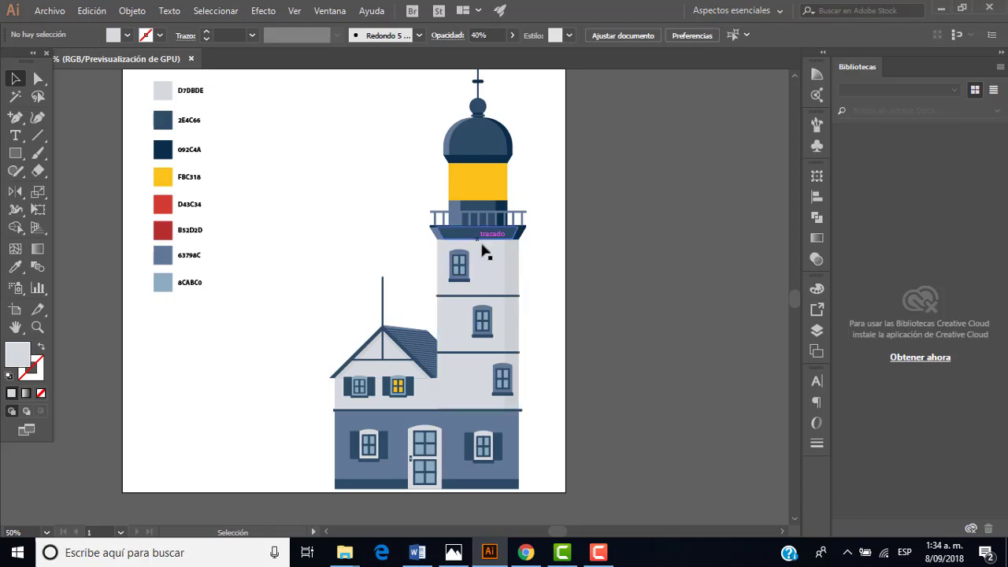
scroll(485, 260, up, 2)
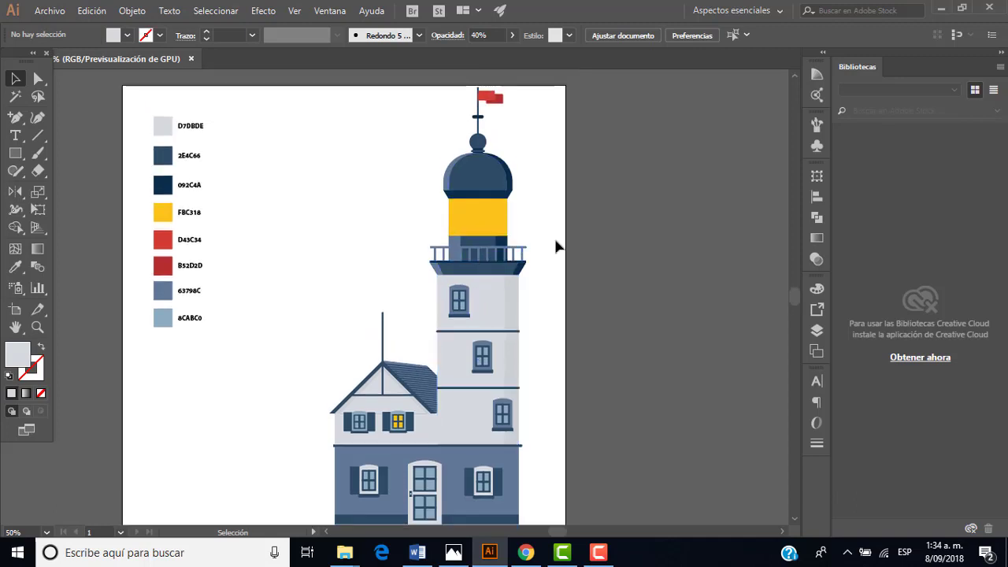
scroll(473, 358, down, 1)
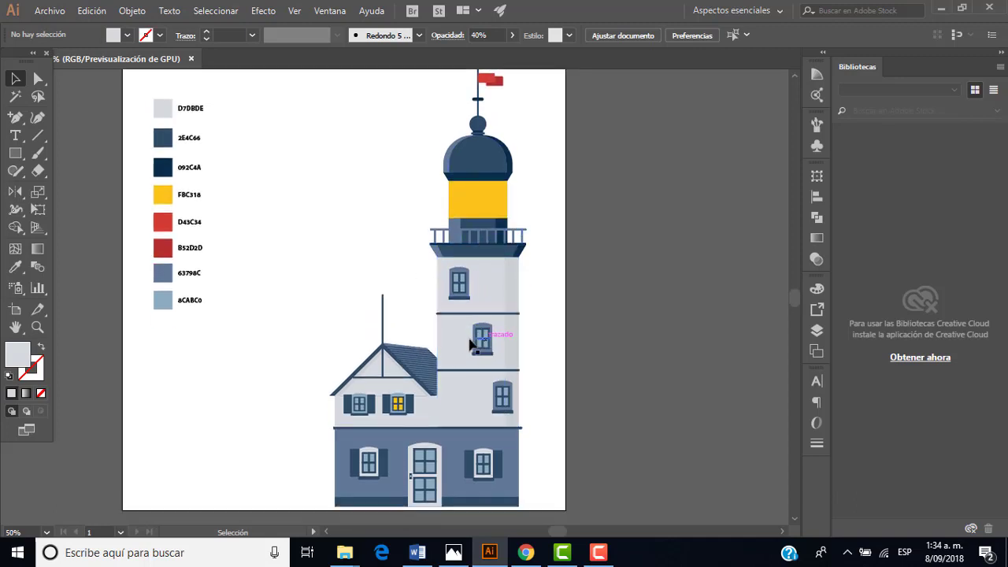